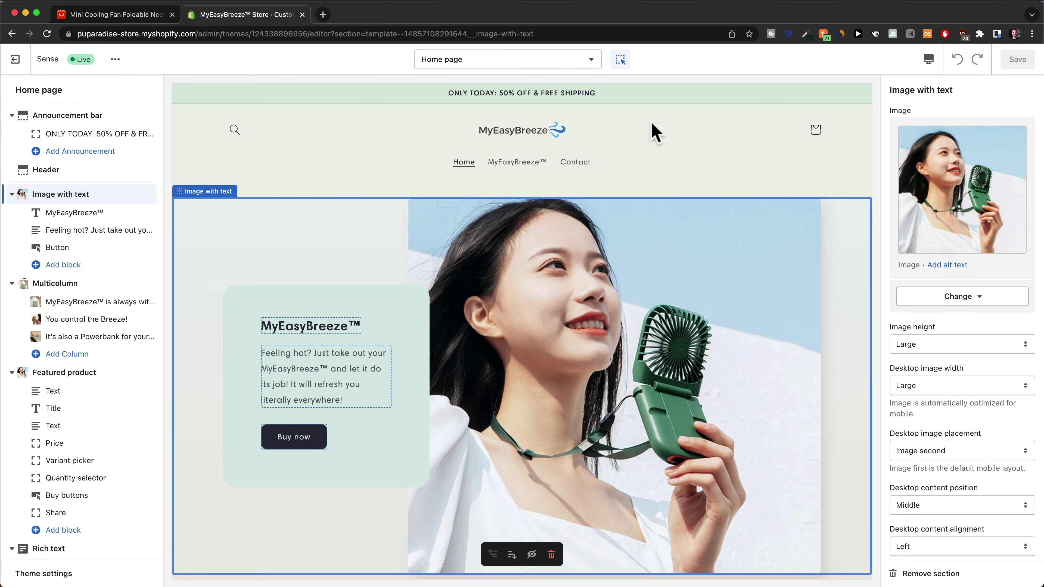
Open the theme editor's Home page dropdown to list the store's templates
left_click(583, 66)
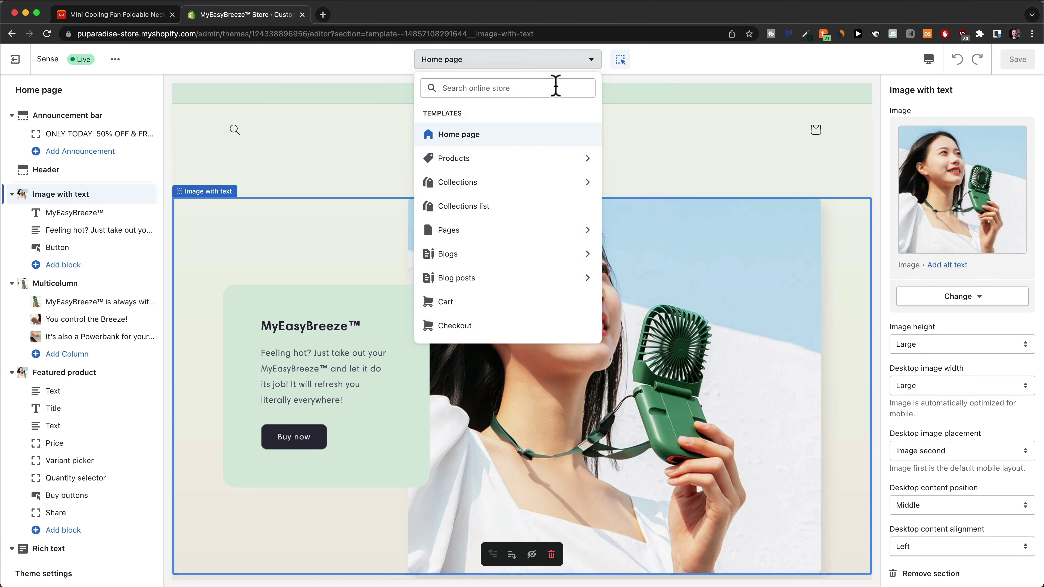
Switch the editor to Products > Default product and set the preview device to Mobile
left_click(510, 160)
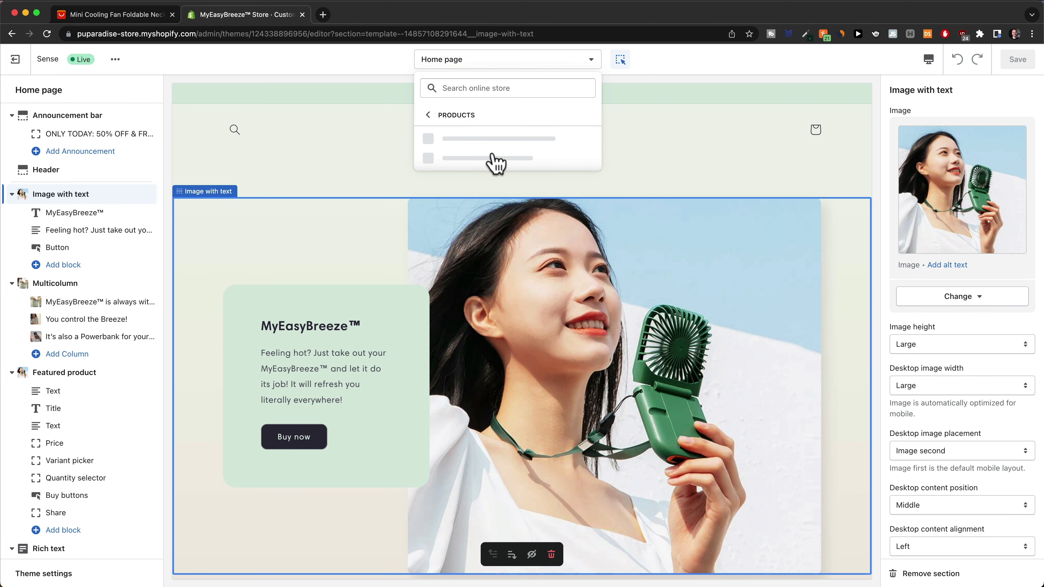
left_click(484, 141)
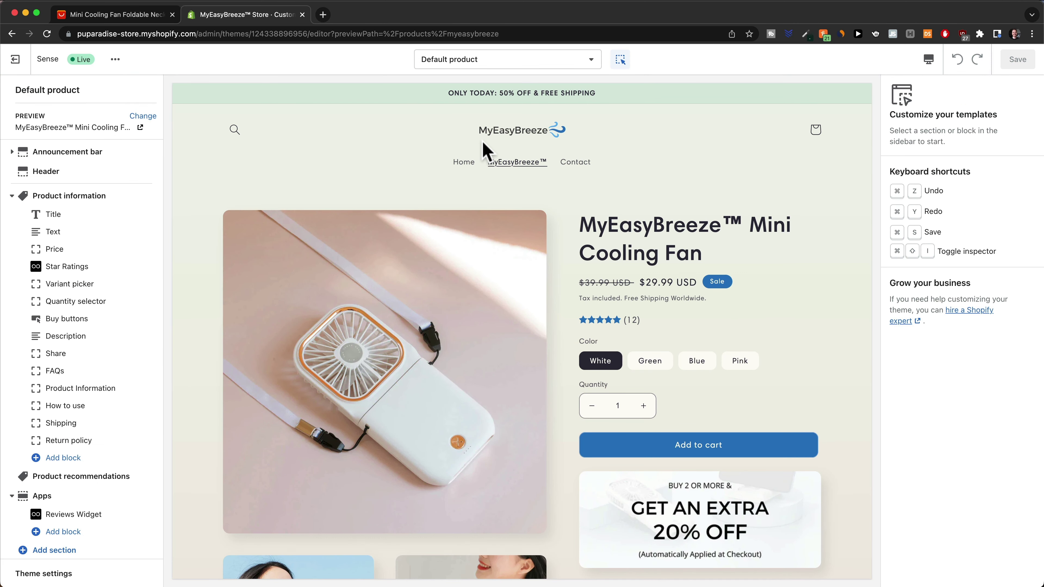
left_click(929, 60)
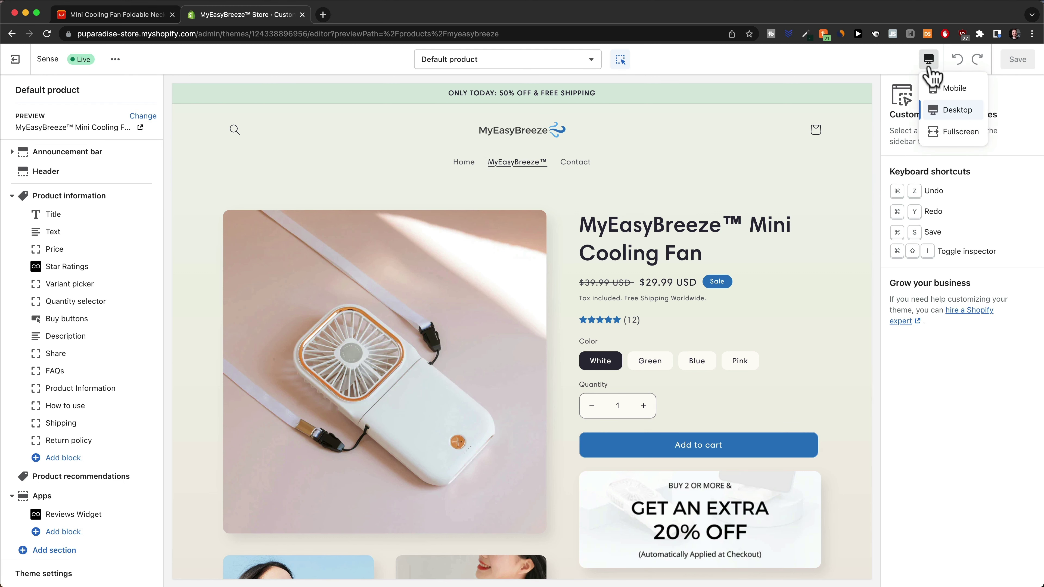
left_click(939, 94)
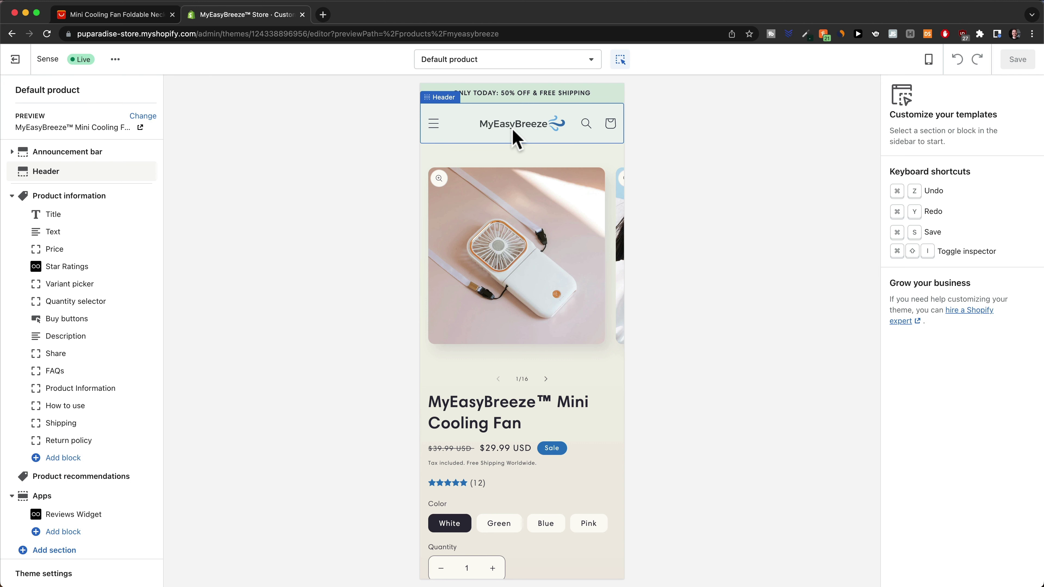
Cycle through the fan's product photos and preview the Green, then Blue, colour variants
scroll(543, 241, "down", 3)
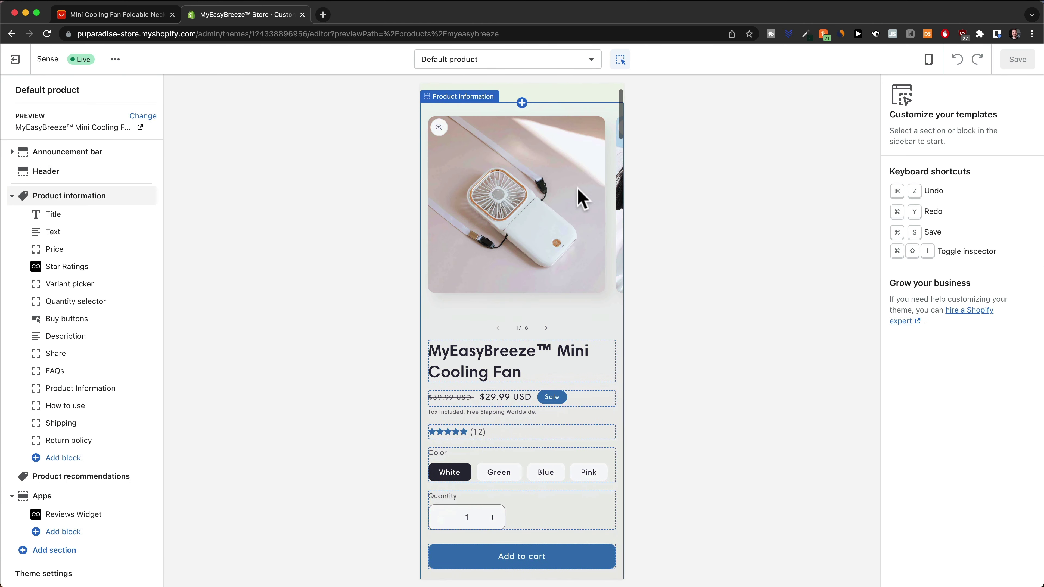
left_click(545, 327)
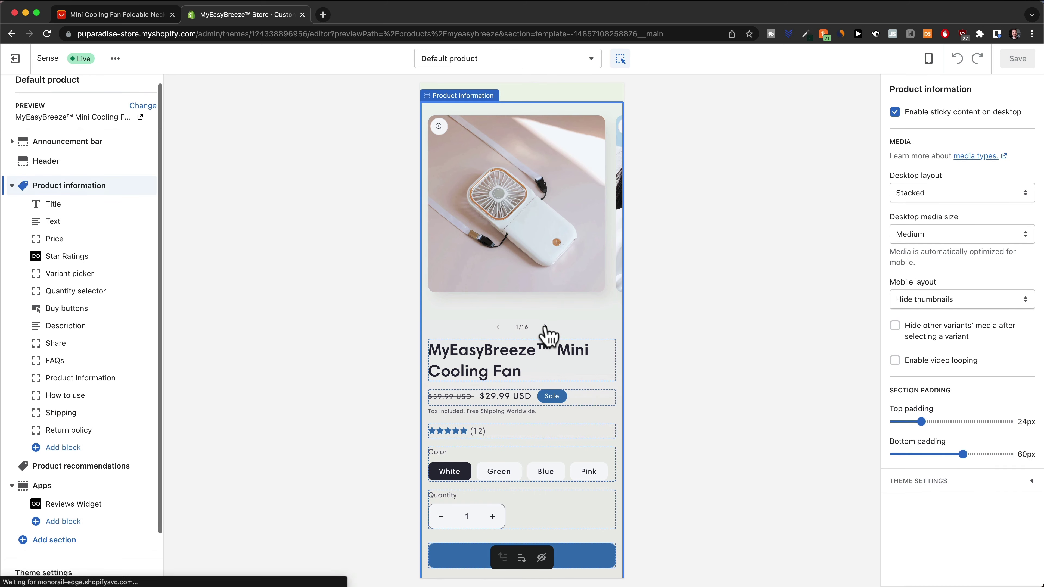
left_click(546, 326)
left_click(545, 327)
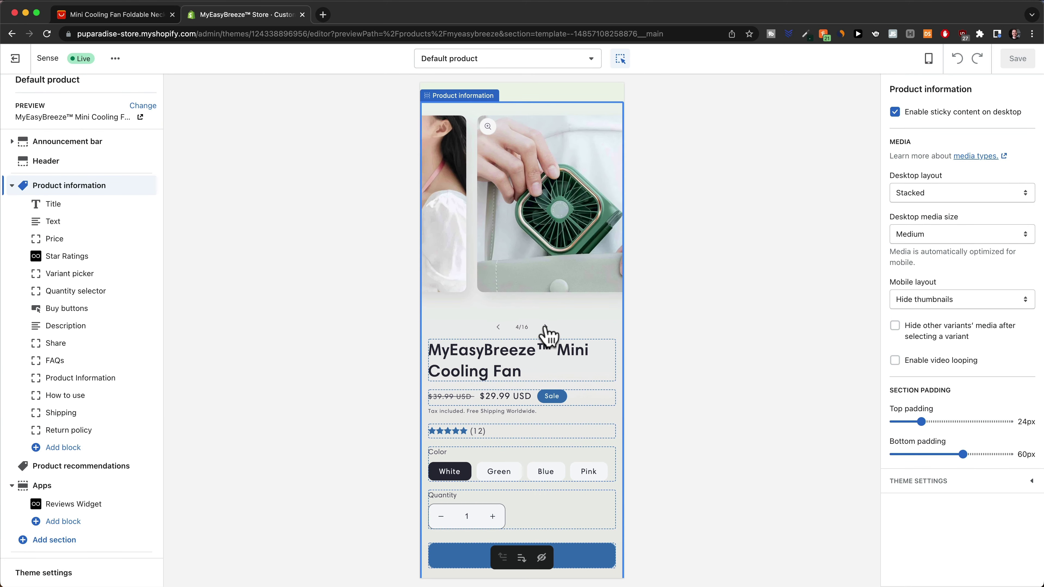
scroll(473, 288, "down", 4)
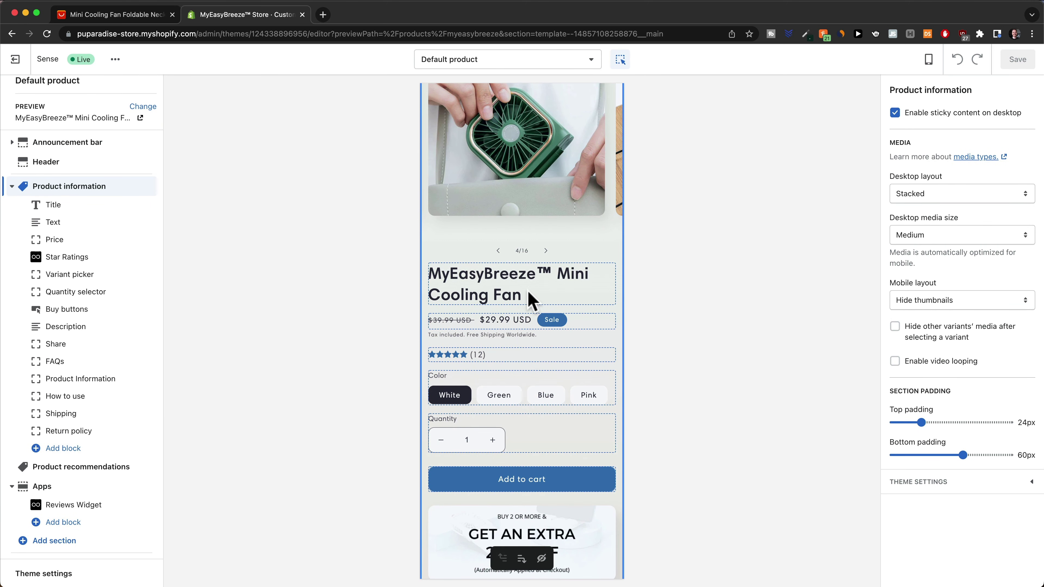
scroll(527, 290, "down", 5)
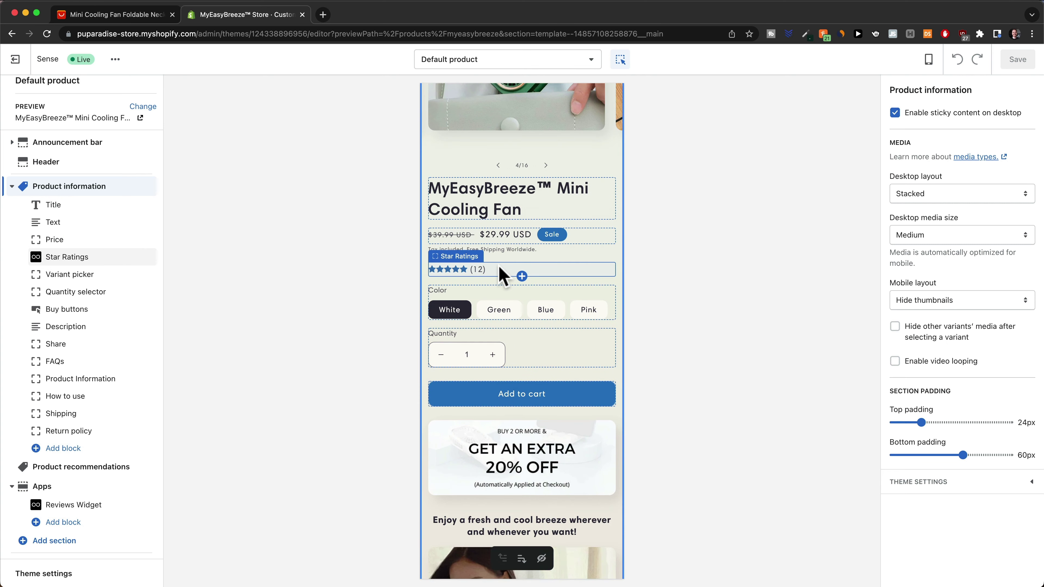
scroll(506, 278, "down", 2)
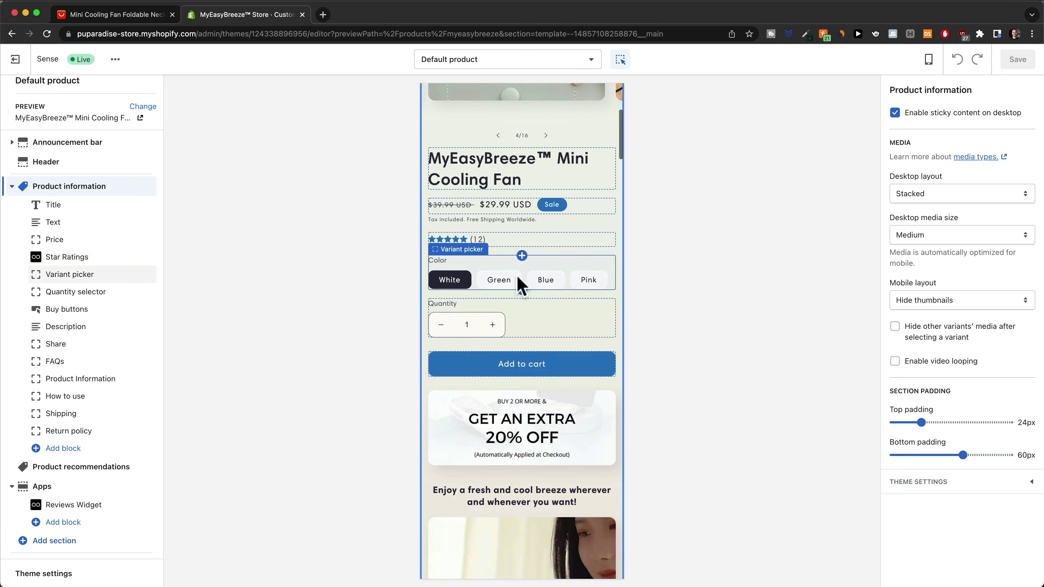
left_click(501, 275)
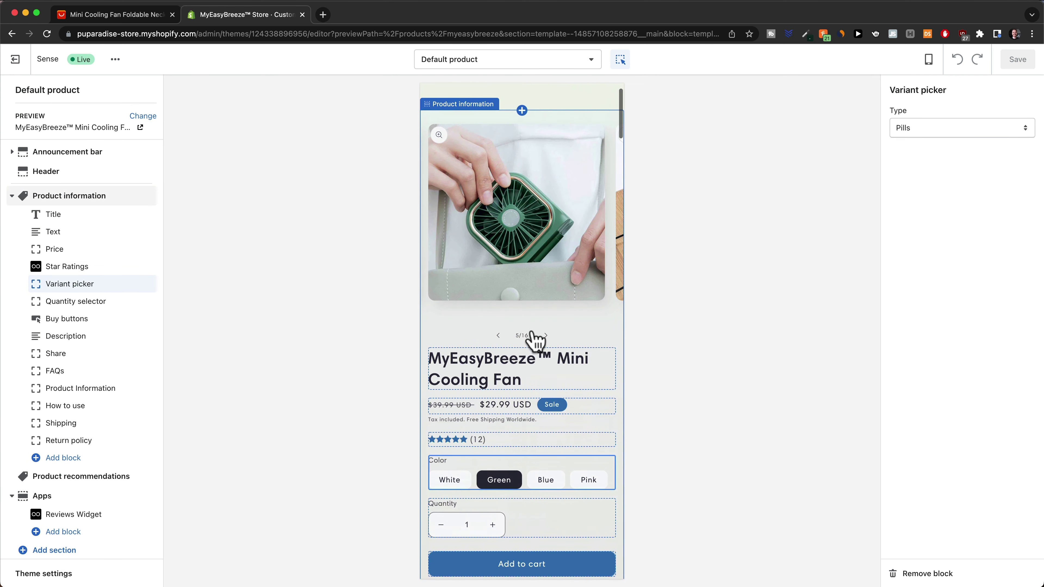
left_click(541, 482)
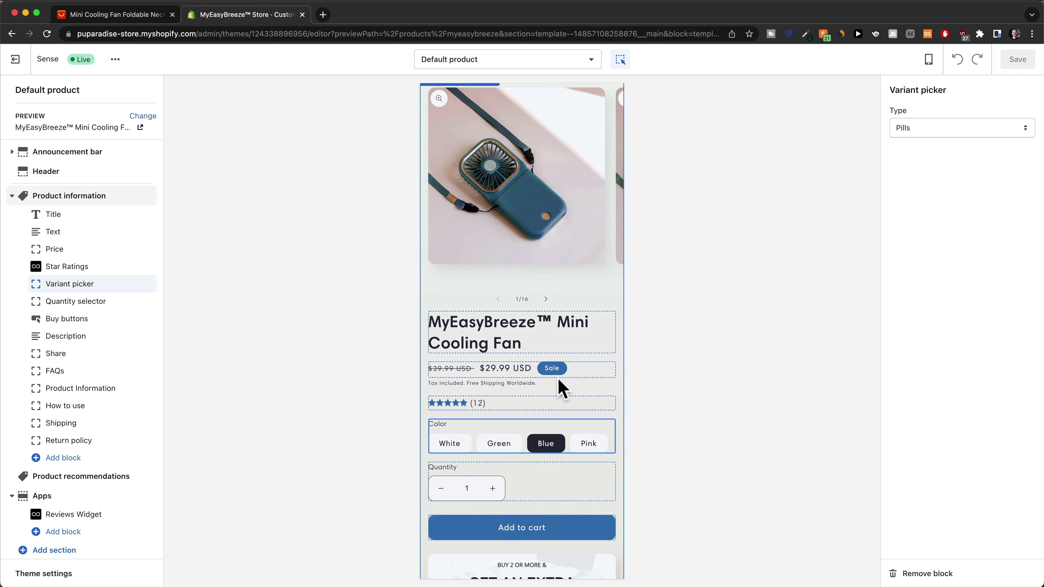
Scroll the mobile preview through the benefit sections down to the FAQ collapsible rows
scroll(570, 402, "down", 6)
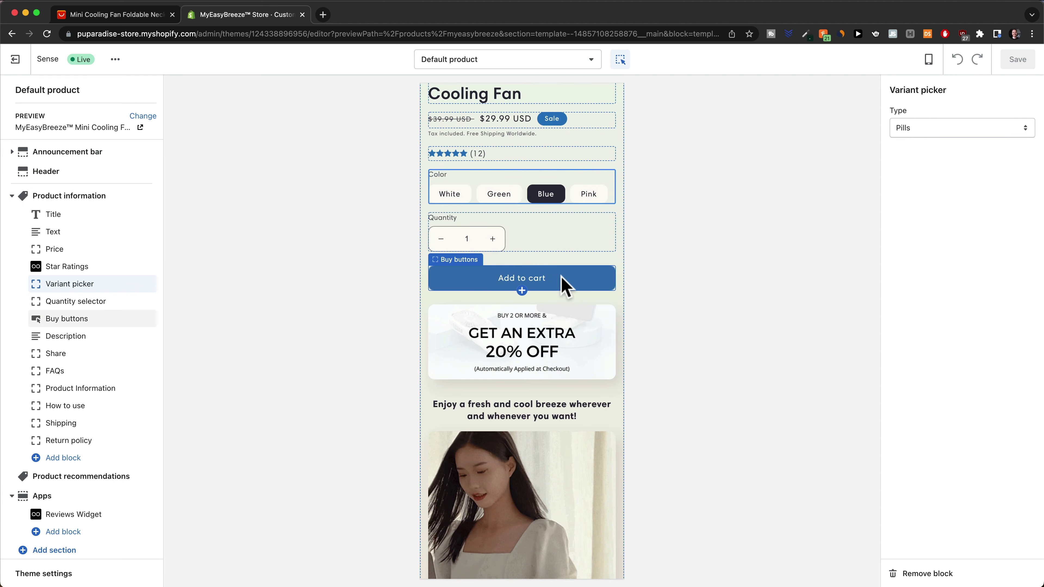
scroll(565, 285, "down", 4)
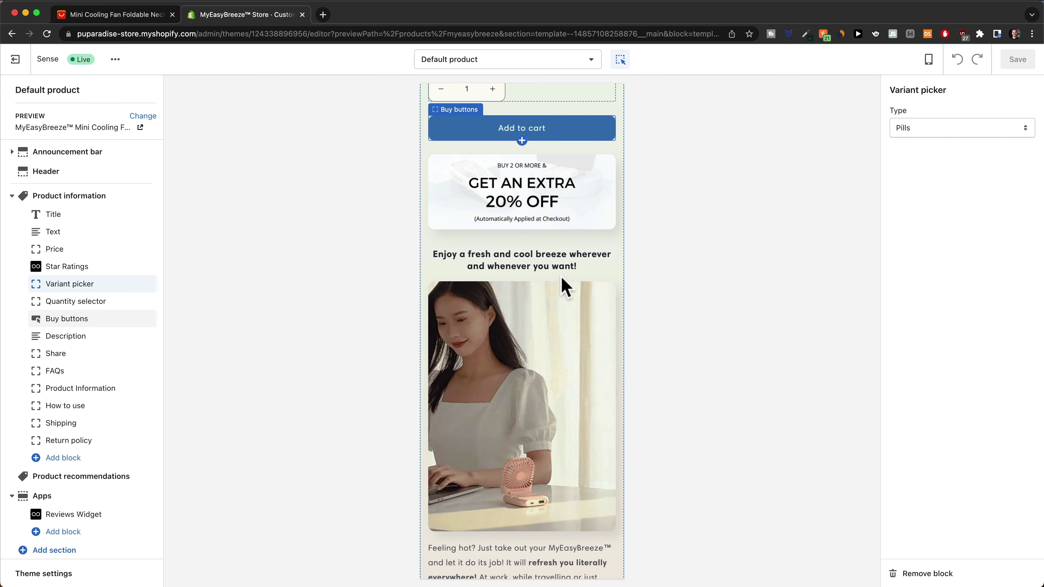
scroll(563, 286, "down", 3)
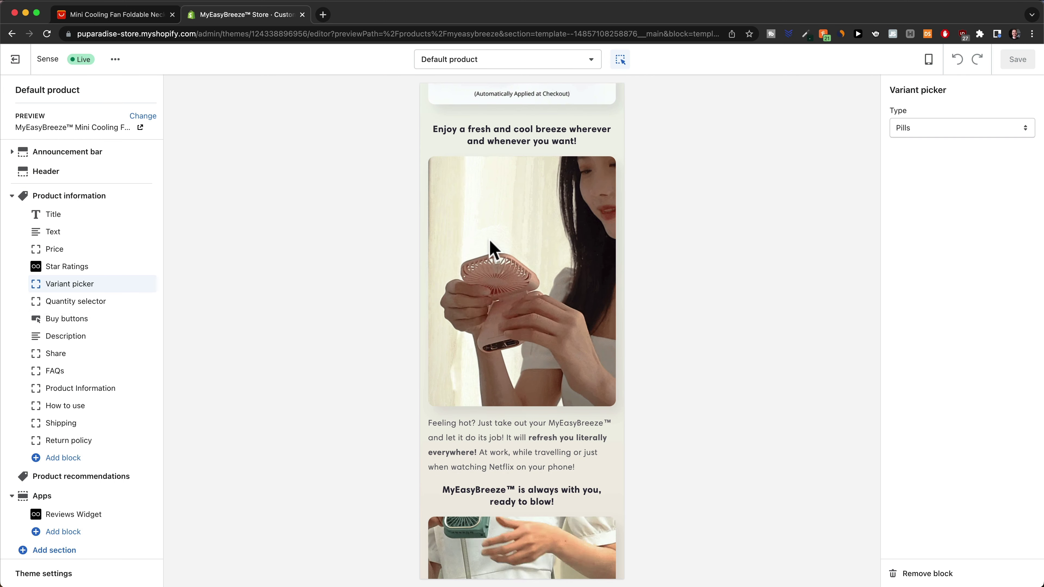
scroll(538, 263, "down", 1)
scroll(539, 268, "up", 1)
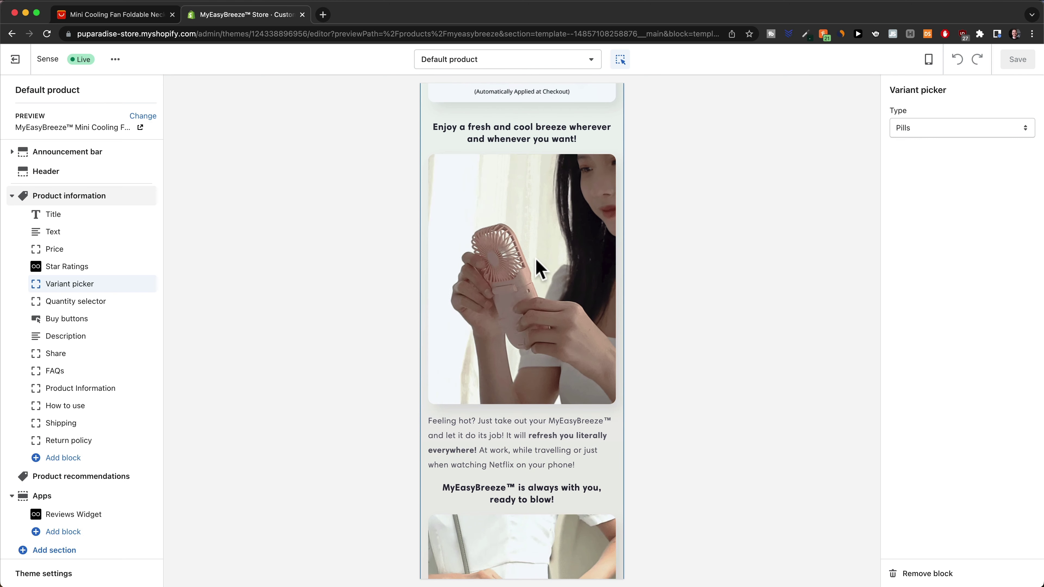
scroll(565, 364, "down", 2)
scroll(563, 357, "down", 5)
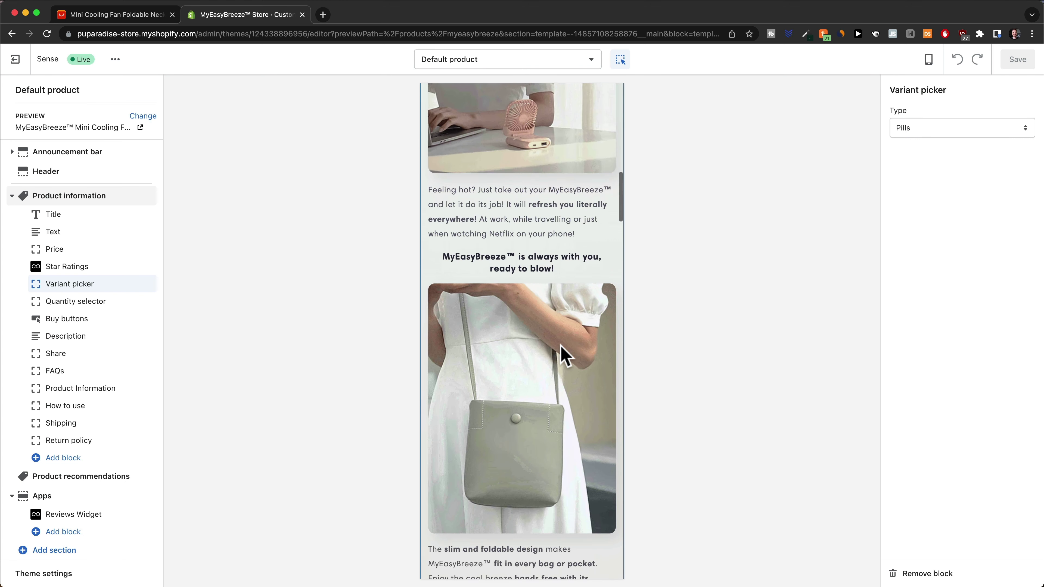
scroll(536, 305, "down", 6)
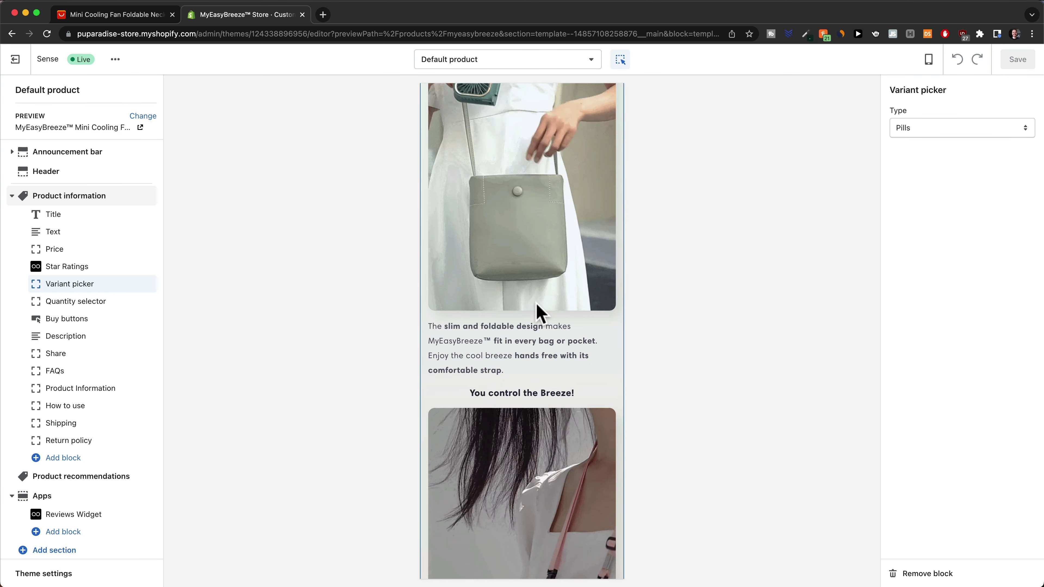
scroll(536, 305, "down", 1)
scroll(542, 292, "down", 8)
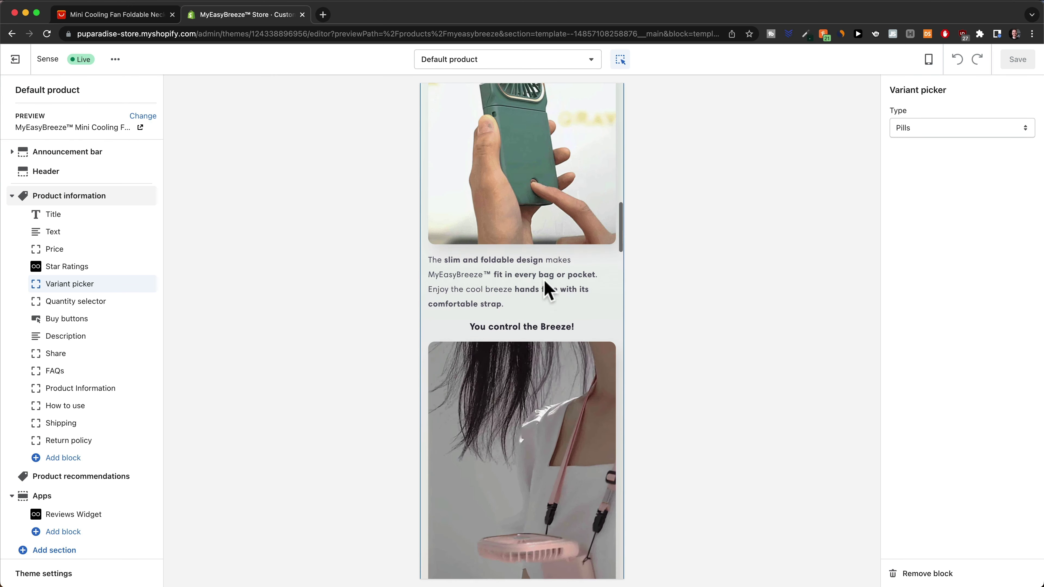
scroll(536, 292, "down", 1)
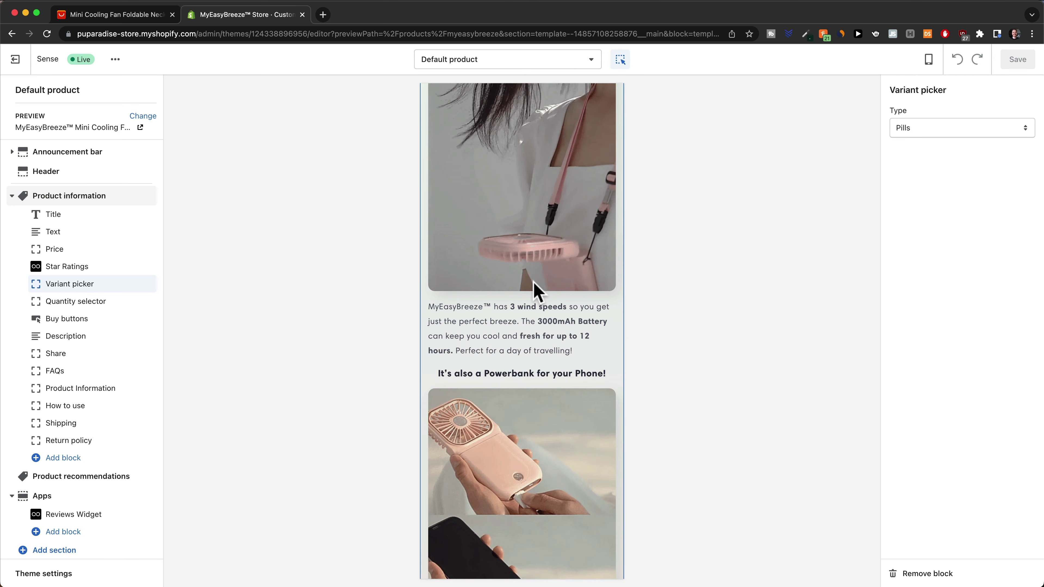
scroll(534, 283, "down", 2)
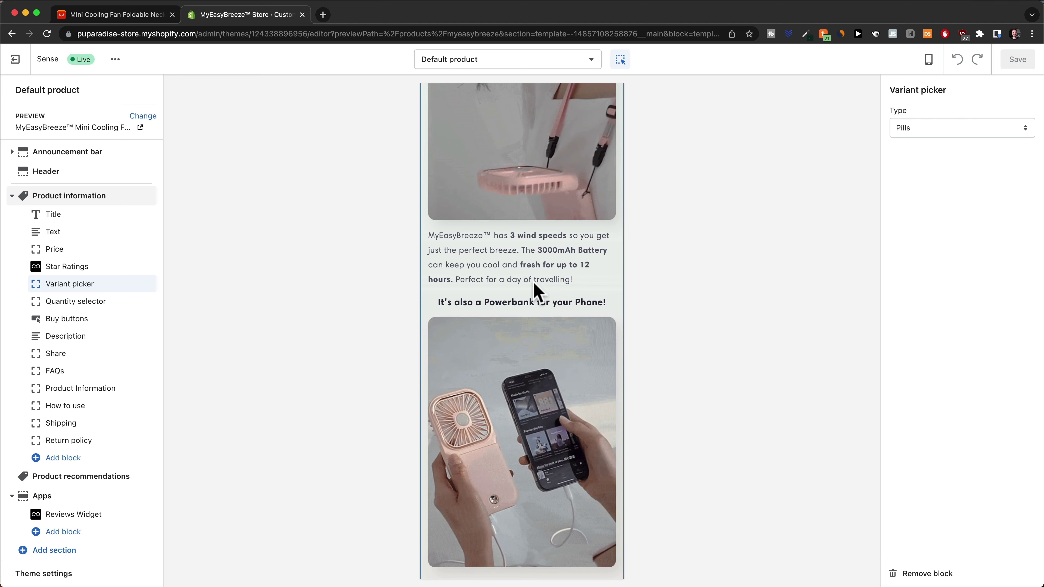
scroll(537, 288, "down", 10)
scroll(534, 274, "down", 1)
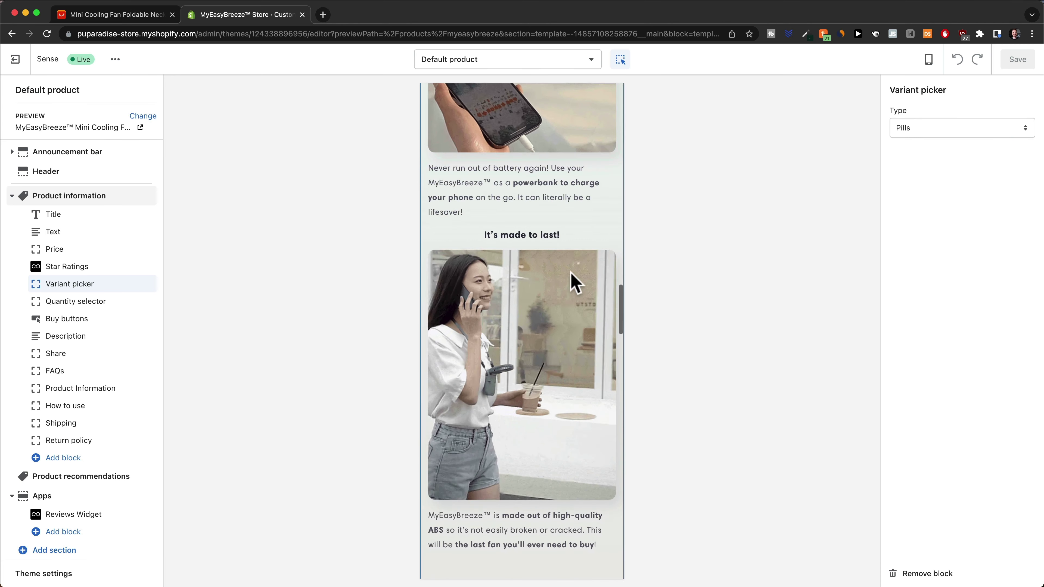
scroll(567, 236, "down", 4)
scroll(559, 267, "down", 10)
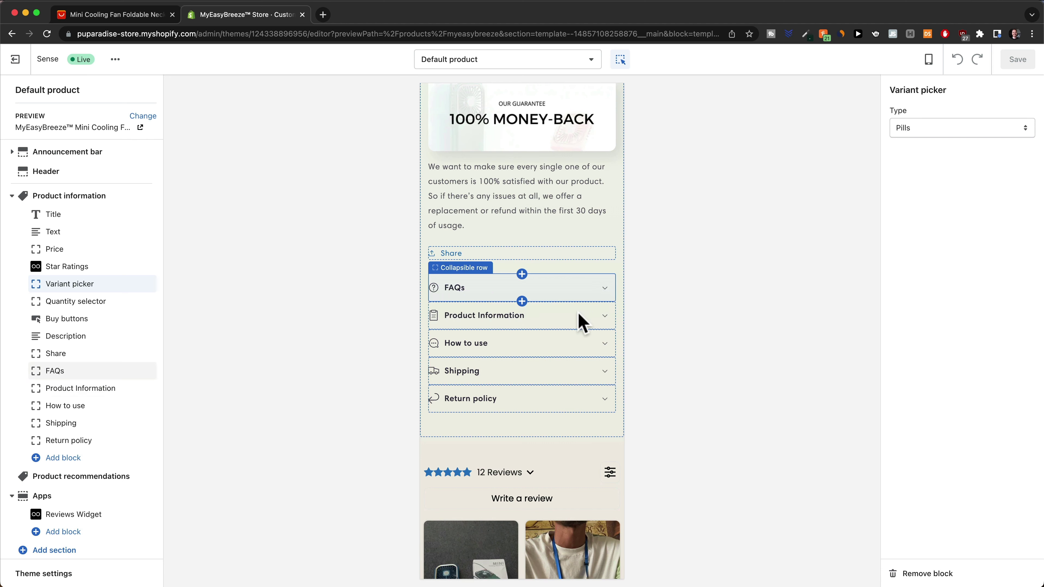
scroll(587, 318, "down", 1)
scroll(607, 322, "down", 1)
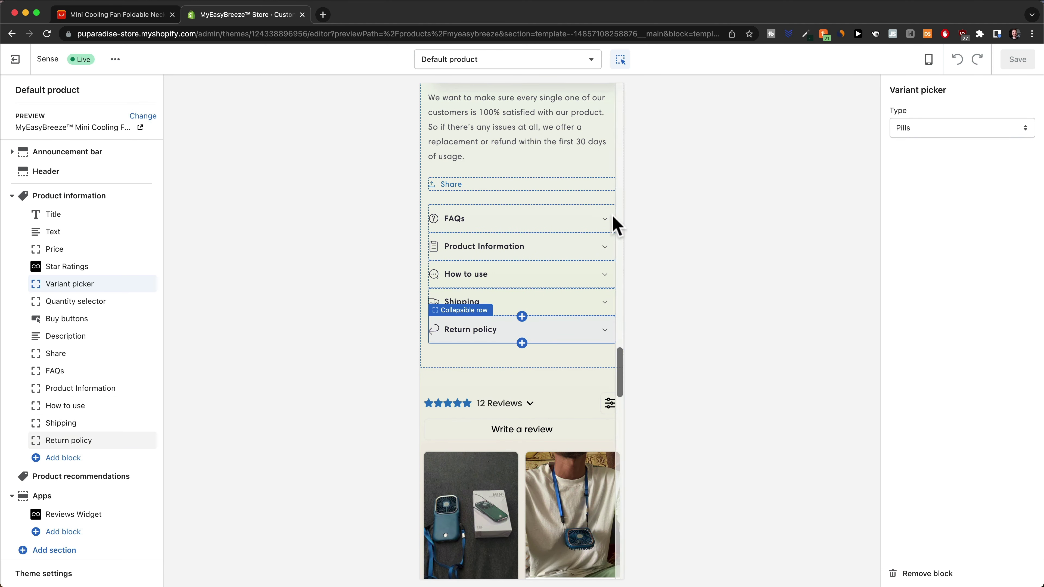
left_click(605, 224)
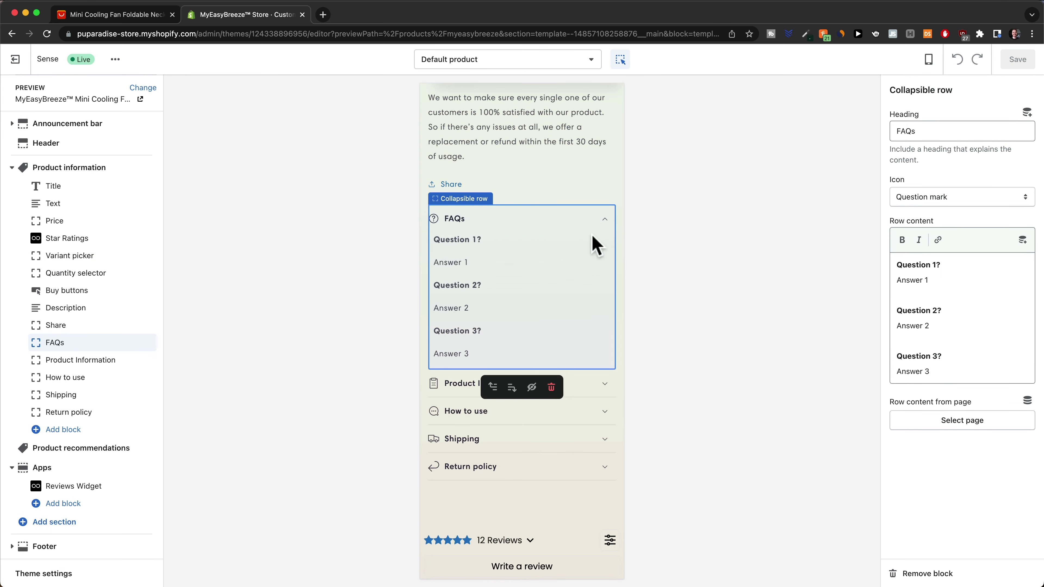
left_click(604, 224)
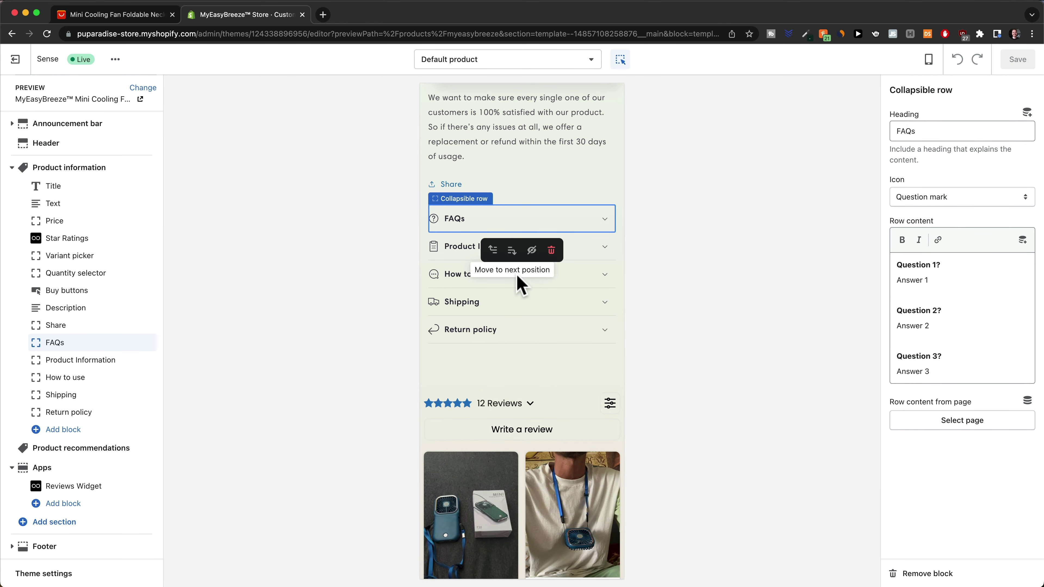
scroll(563, 317, "down", 4)
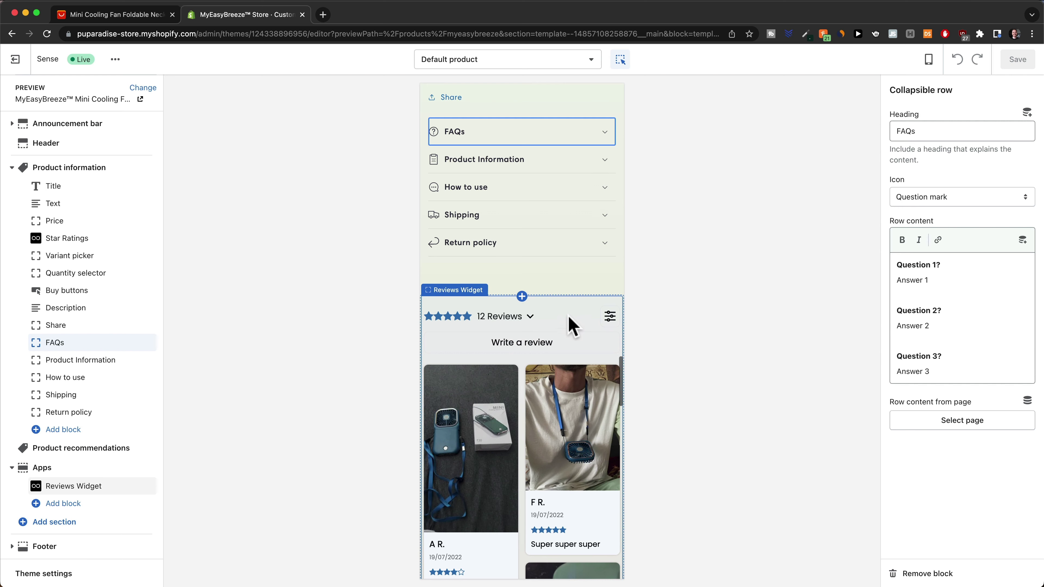
scroll(559, 292, "down", 2)
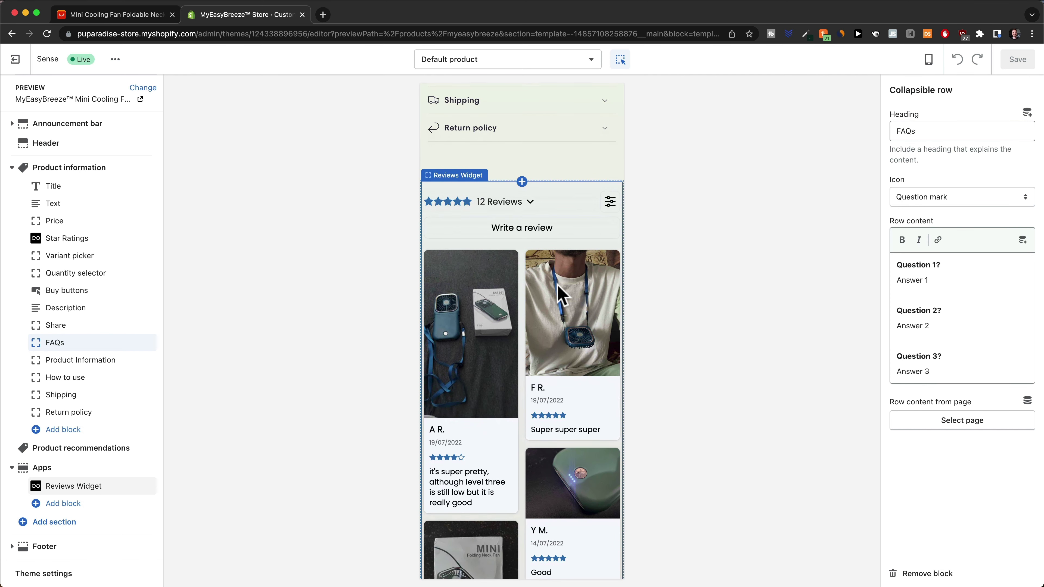
scroll(558, 293, "down", 2)
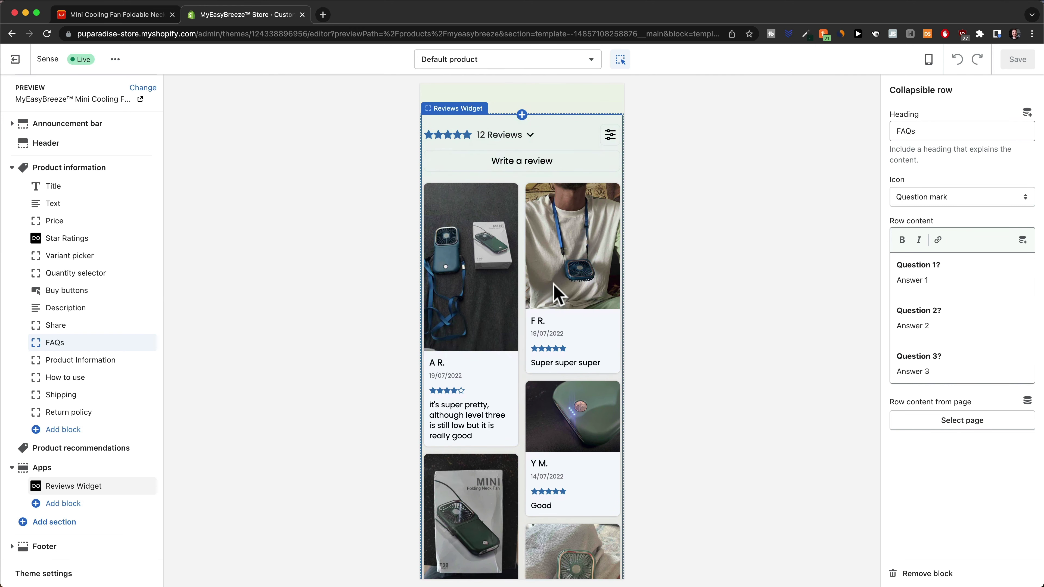
scroll(554, 285, "down", 10)
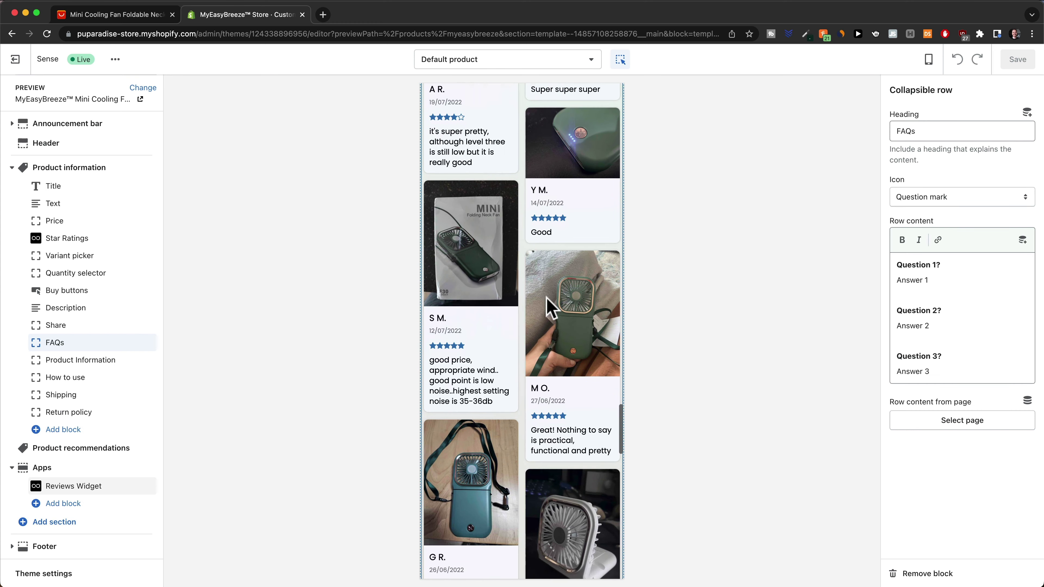
scroll(559, 362, "down", 10)
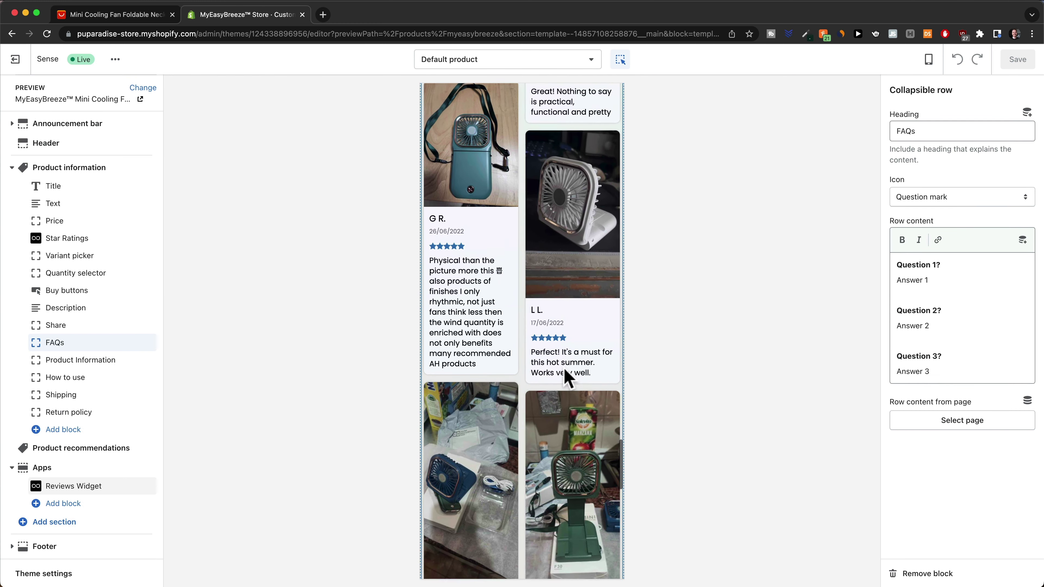
scroll(563, 367, "down", 10)
scroll(571, 340, "up", 15)
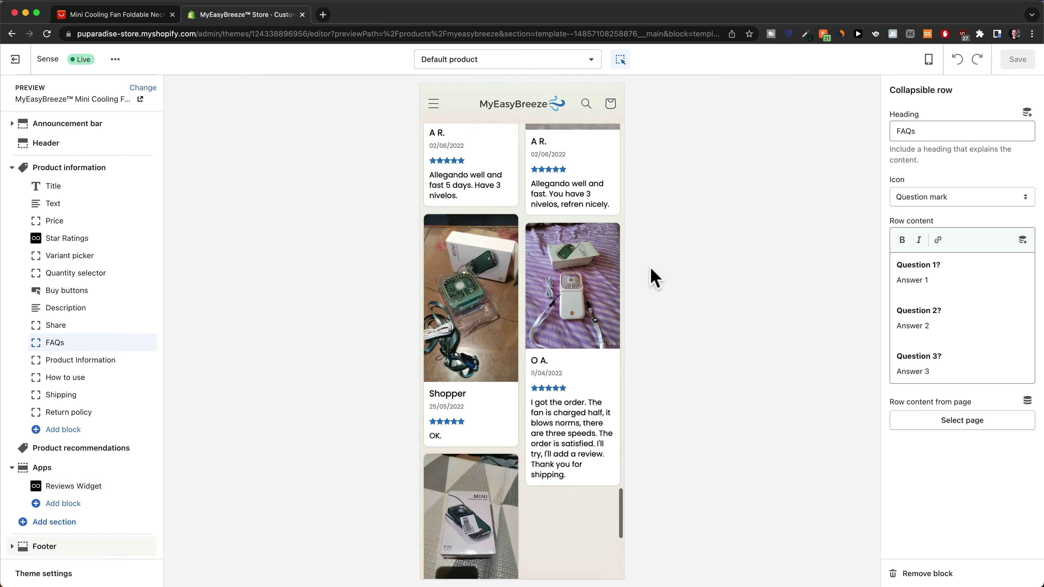
Switch the preview to Desktop and scroll through the fan's product page and photo gallery
left_click(928, 60)
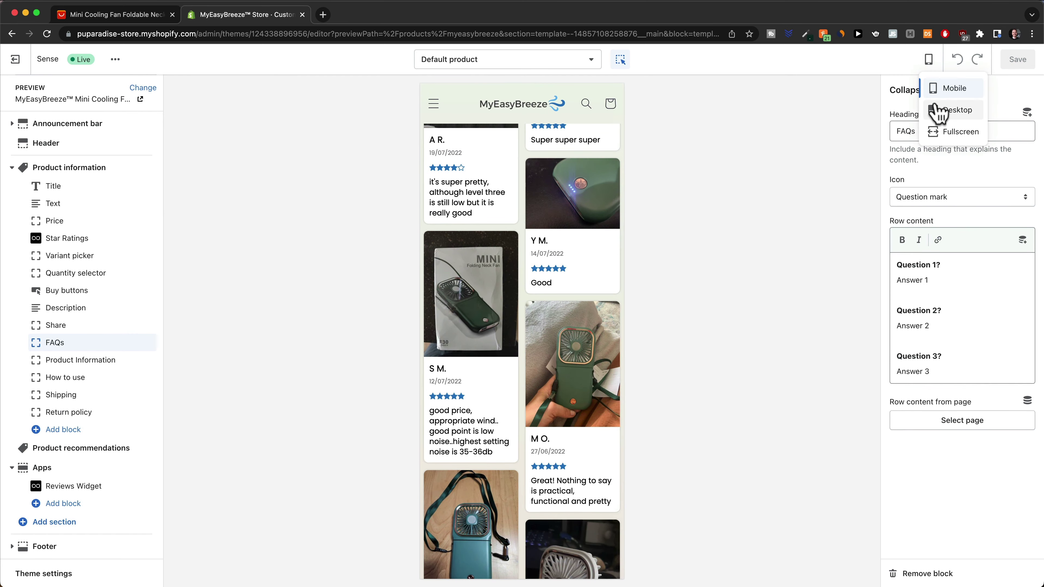
left_click(941, 110)
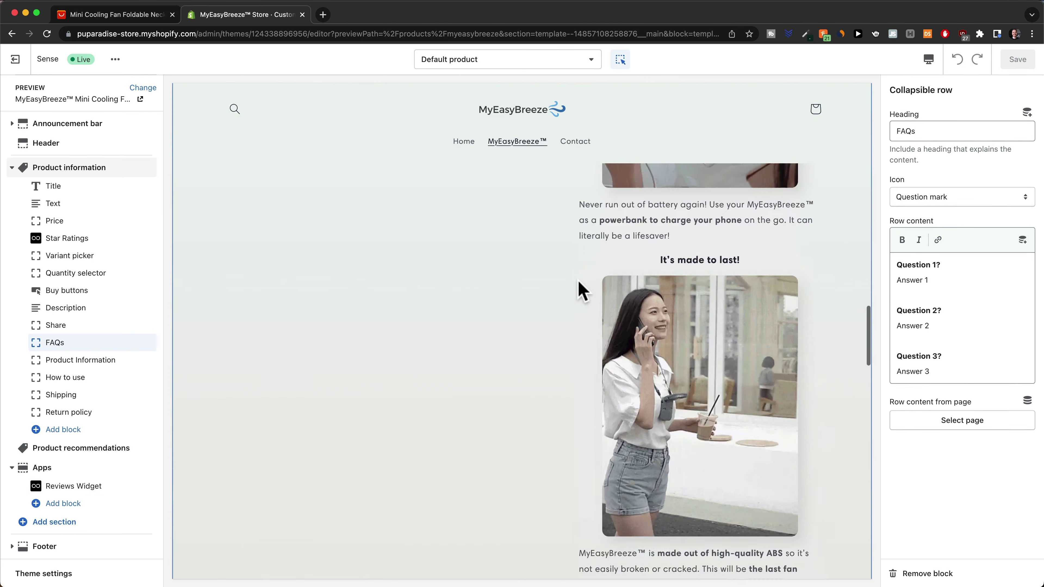
scroll(579, 284, "up", 10)
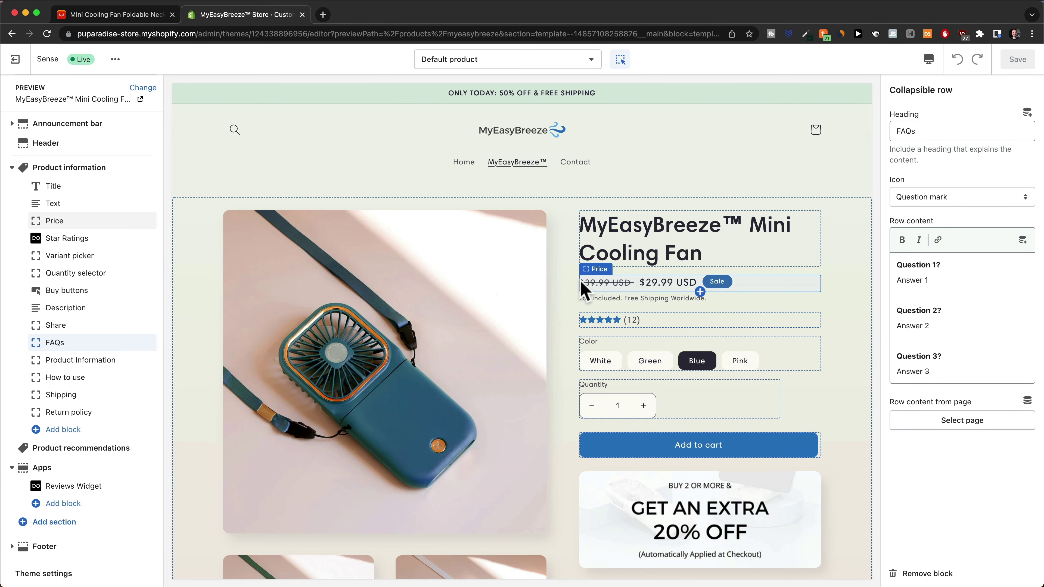
scroll(589, 288, "down", 8)
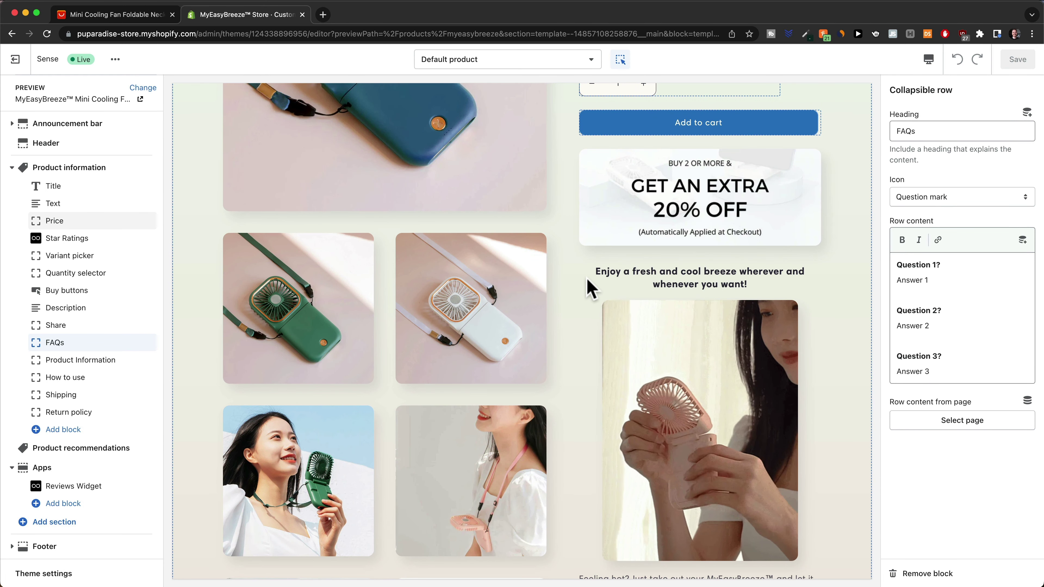
scroll(588, 287, "down", 5)
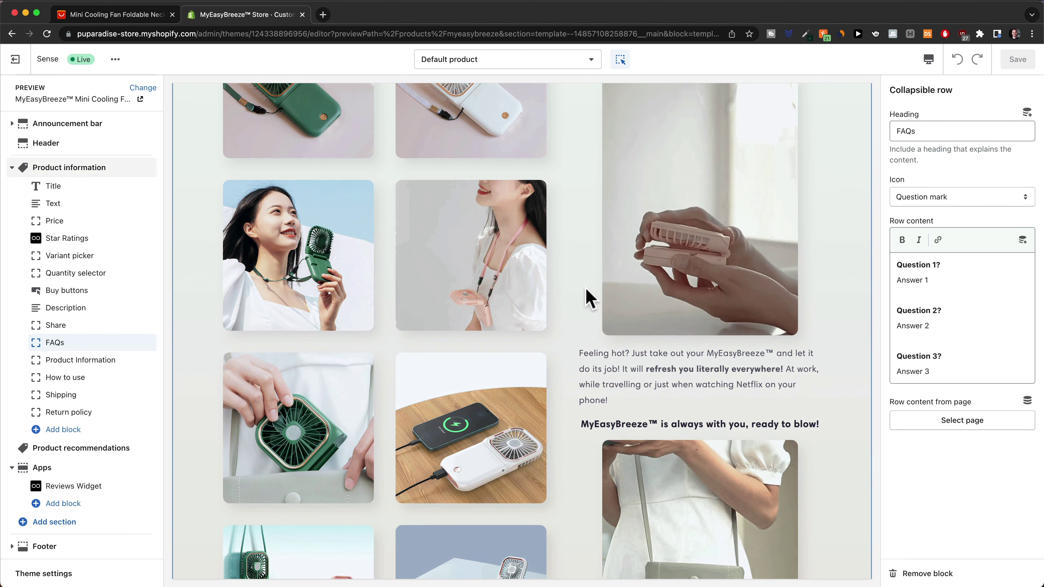
scroll(587, 296, "down", 10)
scroll(579, 327, "down", 15)
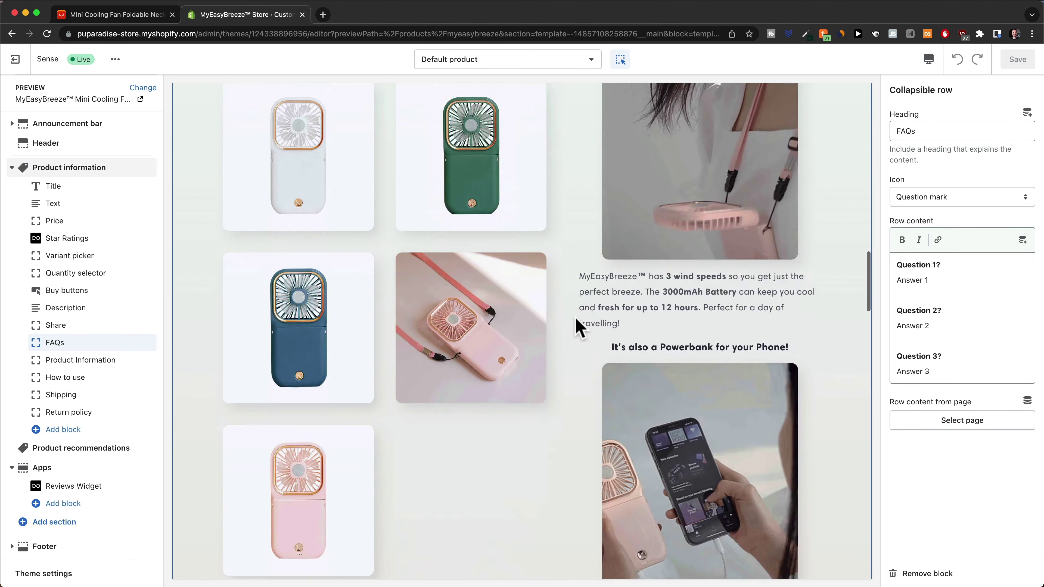
scroll(698, 247, "up", 20)
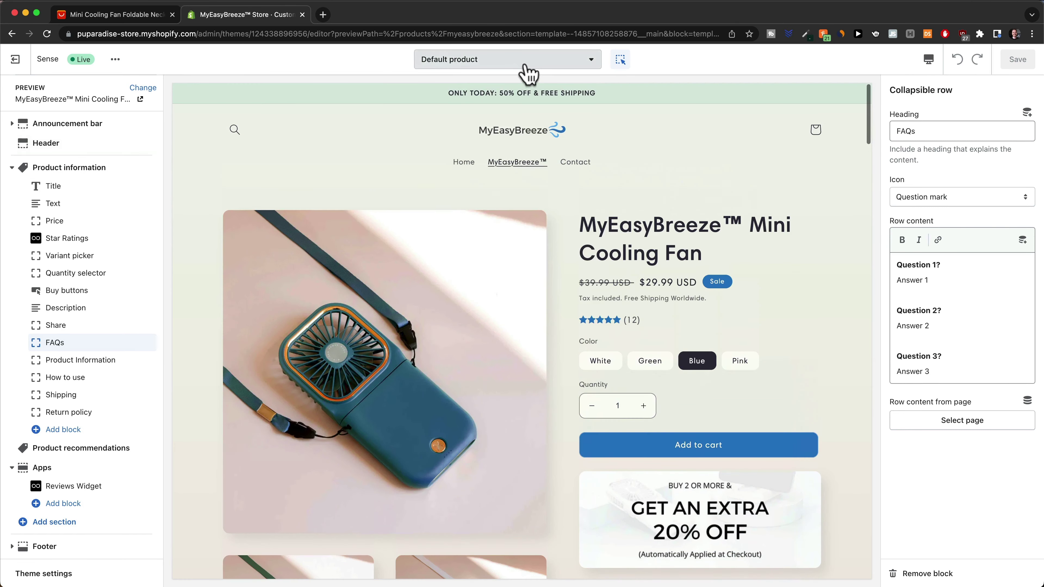
Switch to the Home page template and review its image-with-text, multicolumn and featured product sections
left_click(520, 64)
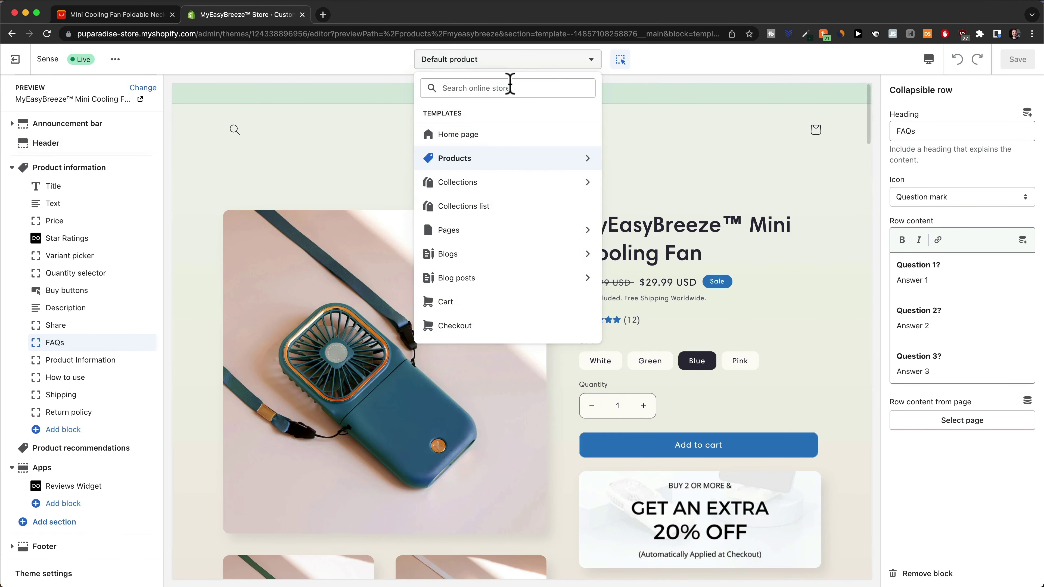
left_click(496, 135)
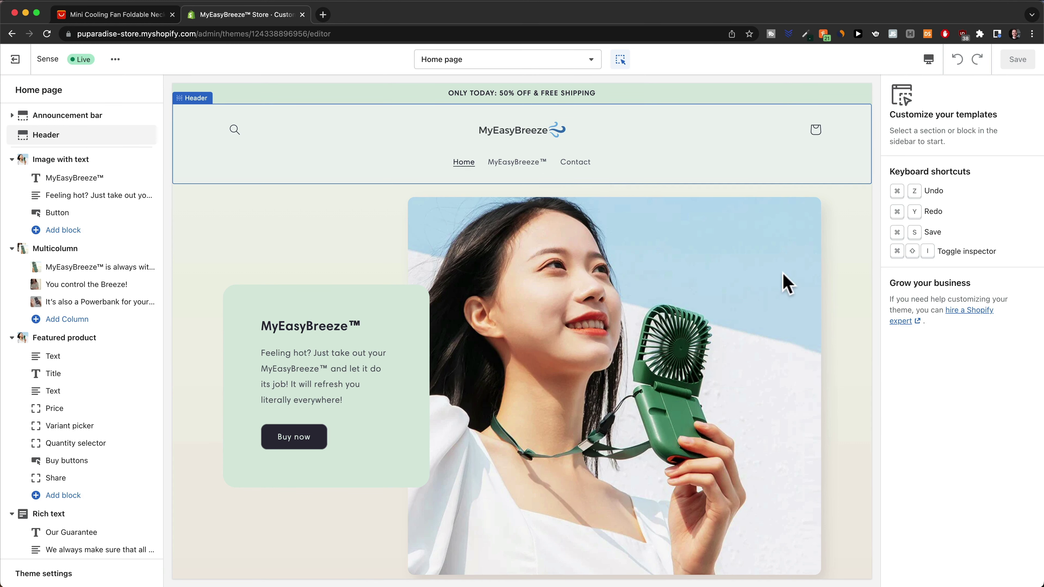
scroll(866, 282, "down", 3)
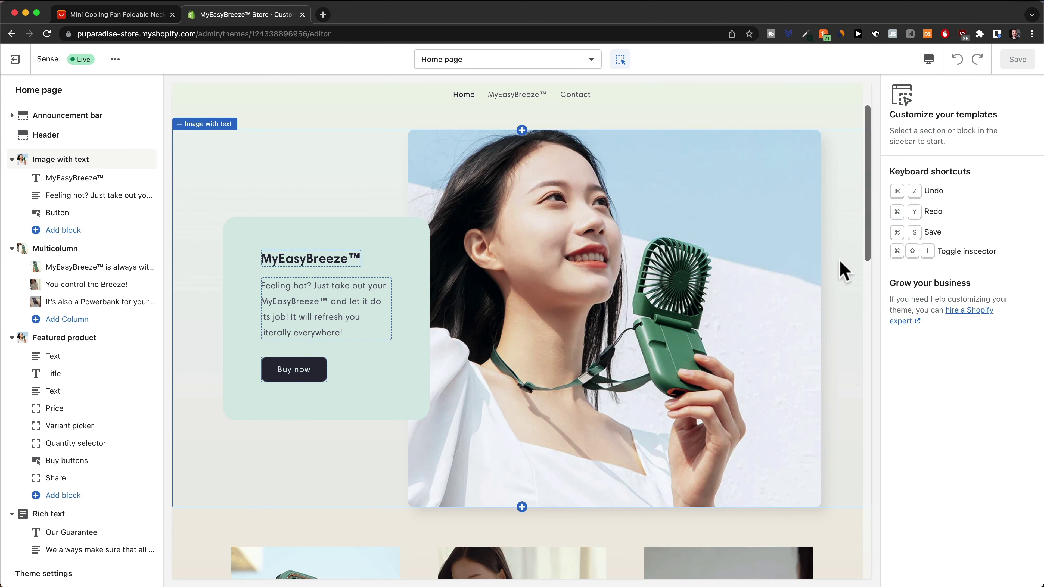
scroll(843, 271, "up", 2)
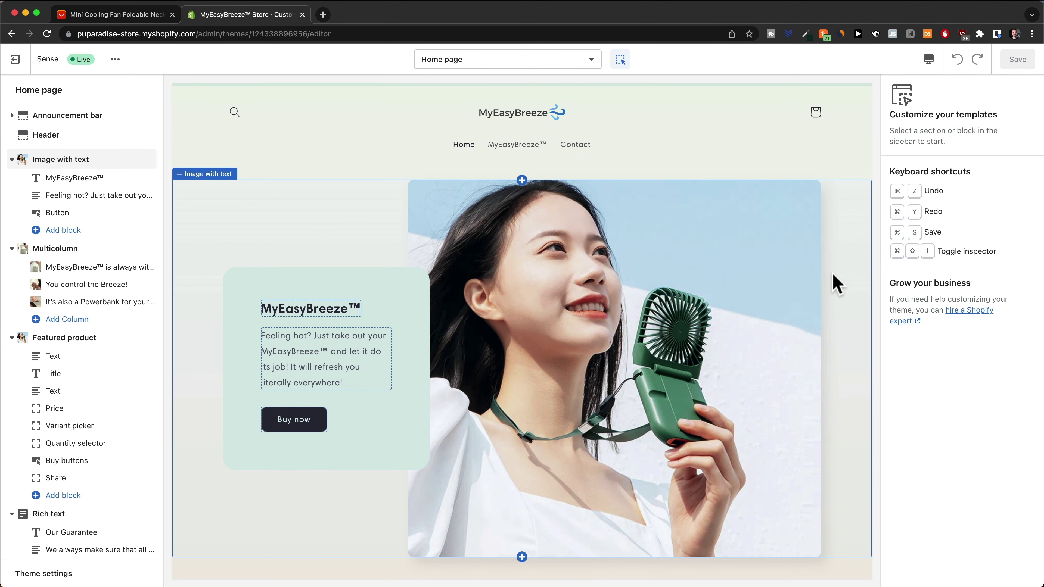
scroll(831, 278, "down", 1)
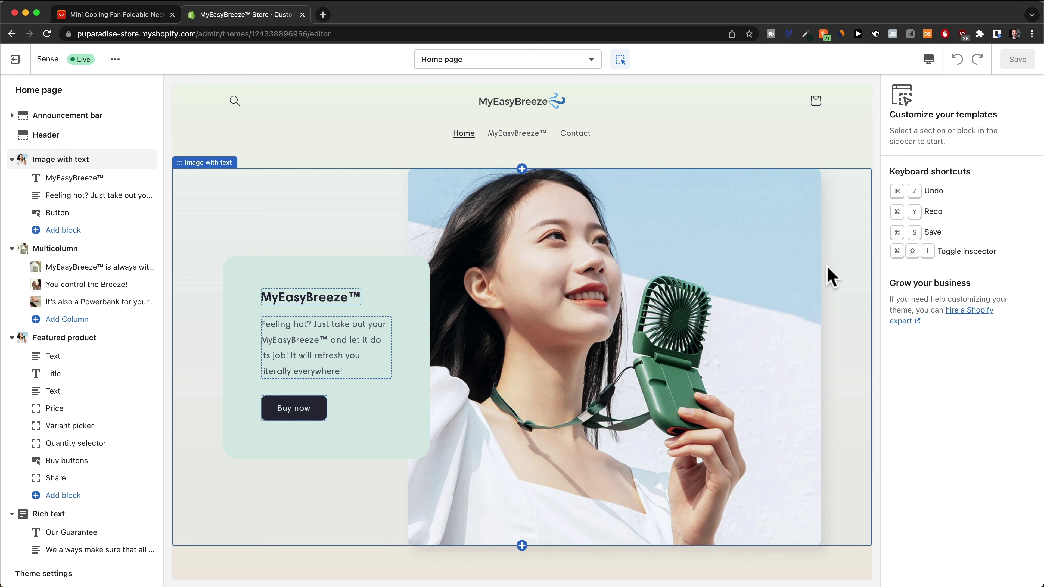
scroll(829, 275, "down", 2)
scroll(626, 138, "up", 2)
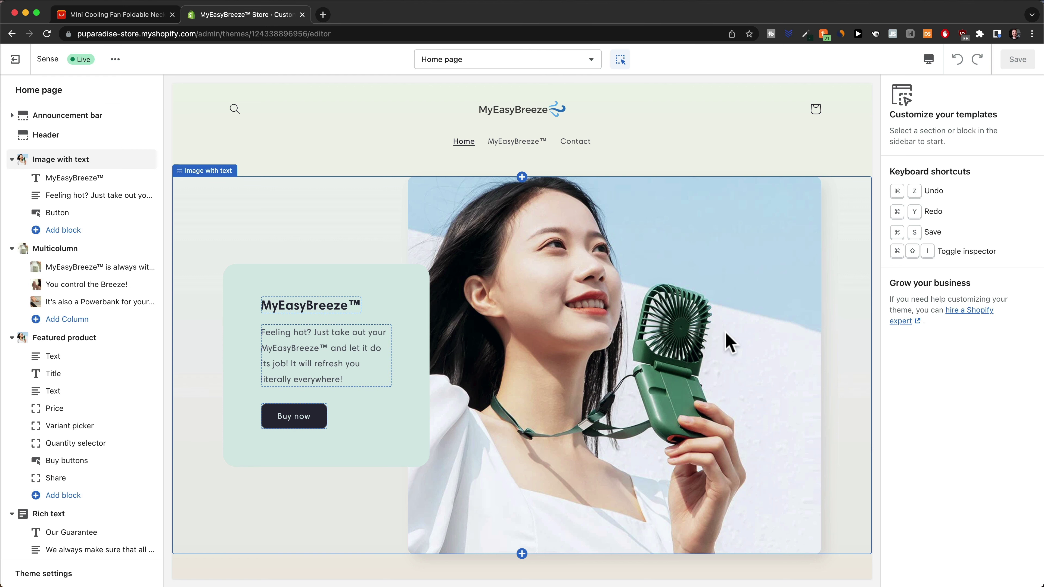
scroll(729, 343, "down", 2)
scroll(727, 343, "down", 3)
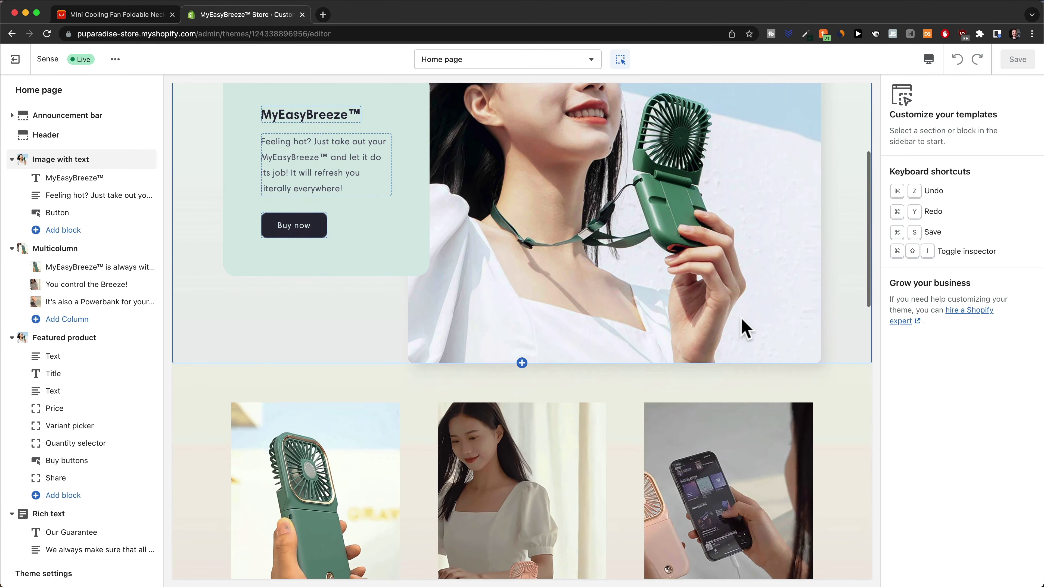
scroll(741, 327, "down", 5)
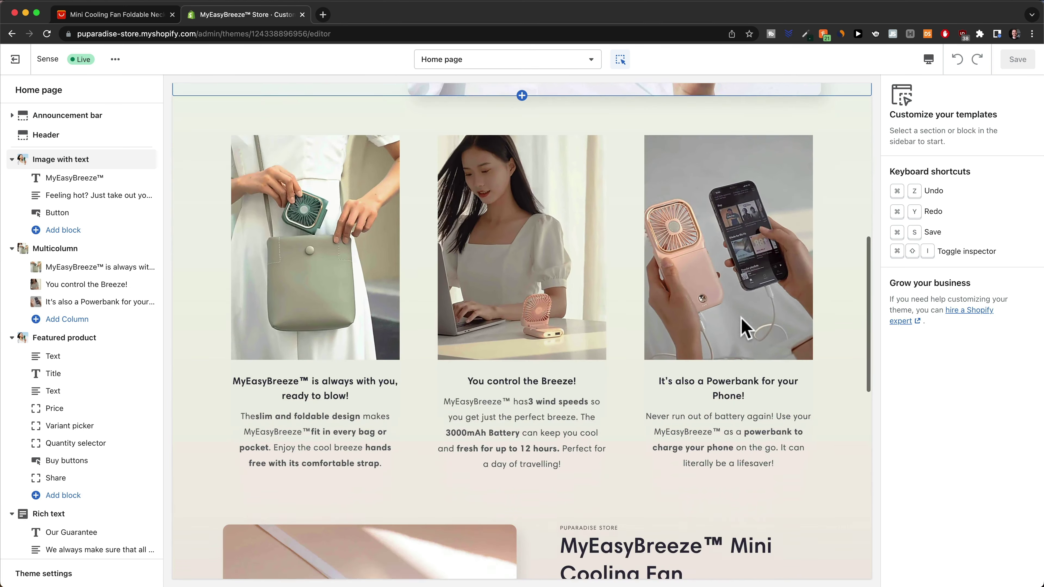
scroll(752, 312, "up", 1)
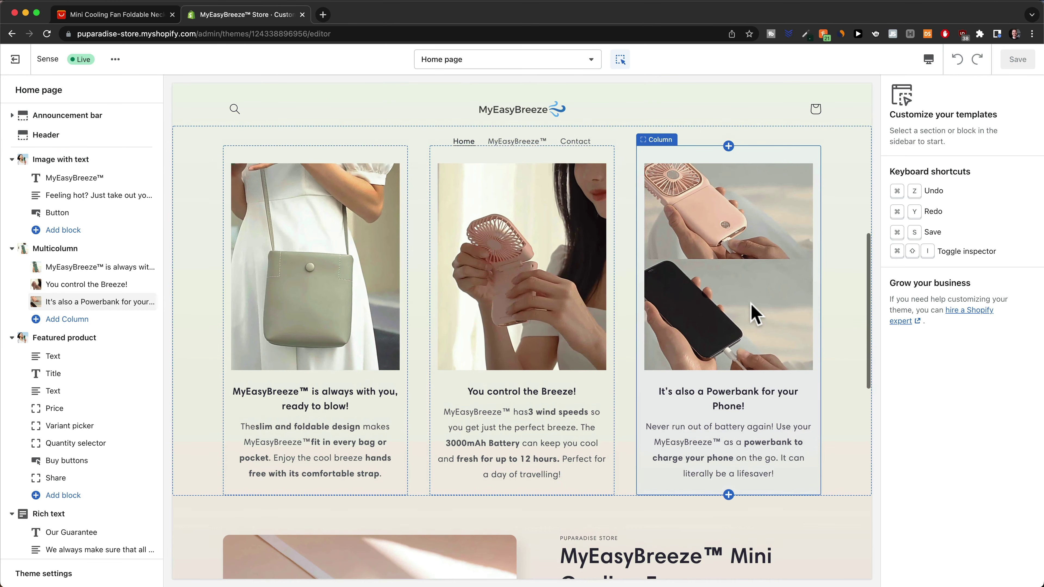
scroll(750, 309, "up", 1)
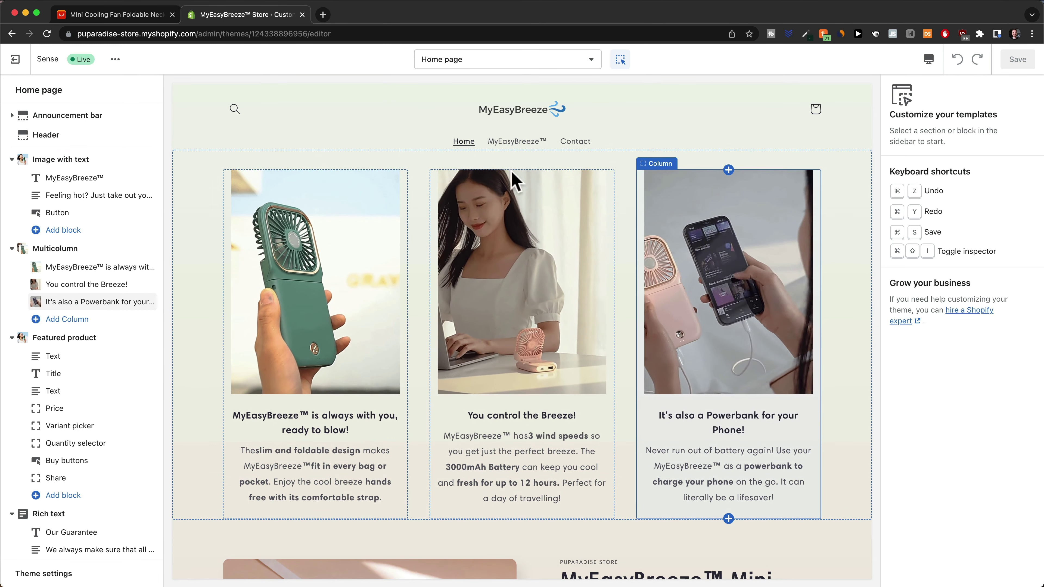
scroll(498, 345, "down", 3)
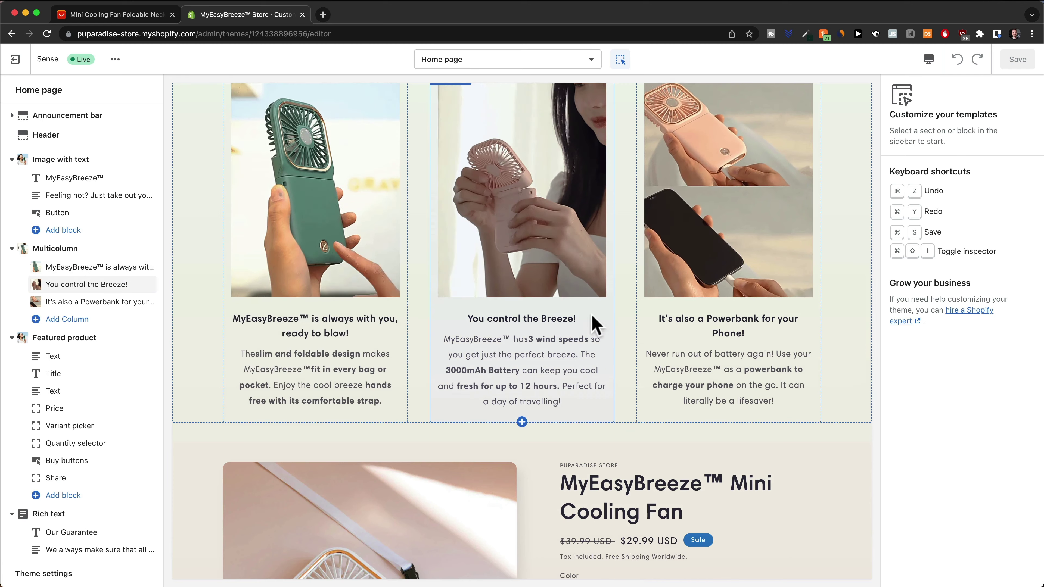
scroll(595, 321, "down", 8)
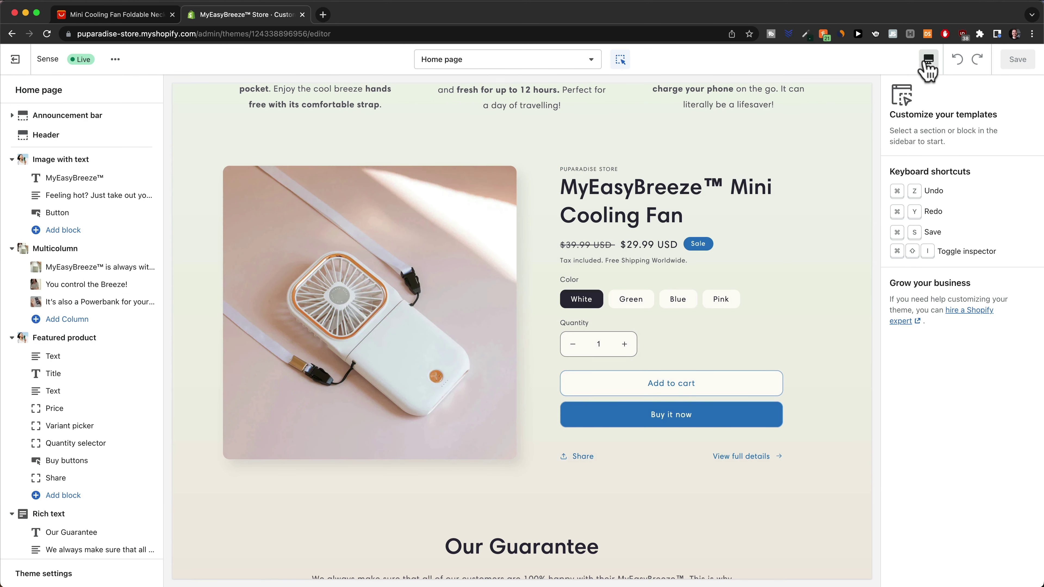
Preview the home page at Mobile width and scroll through its sections
left_click(928, 59)
left_click(930, 88)
scroll(501, 296, "down", 20)
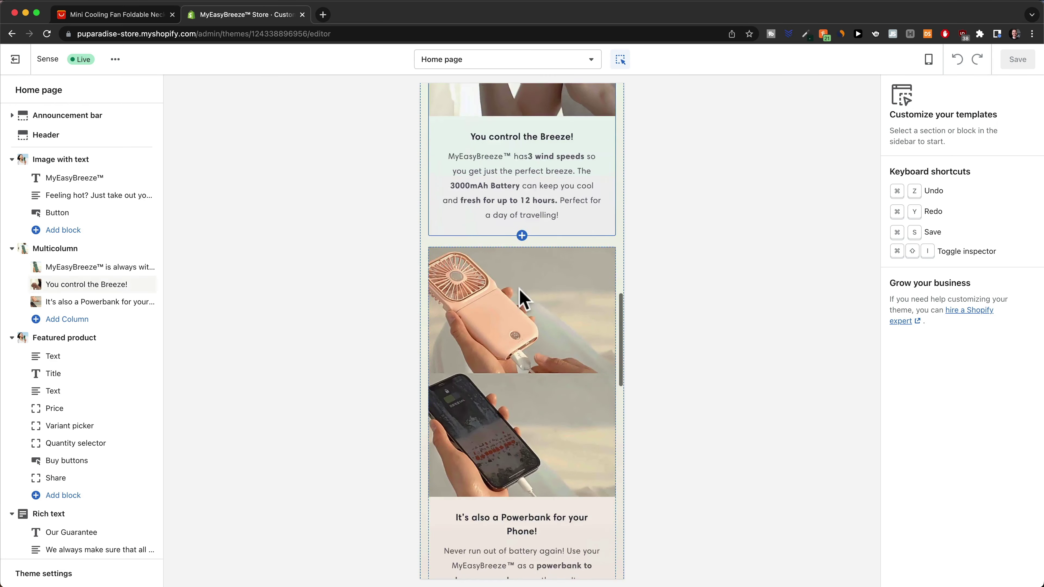
scroll(584, 261, "down", 15)
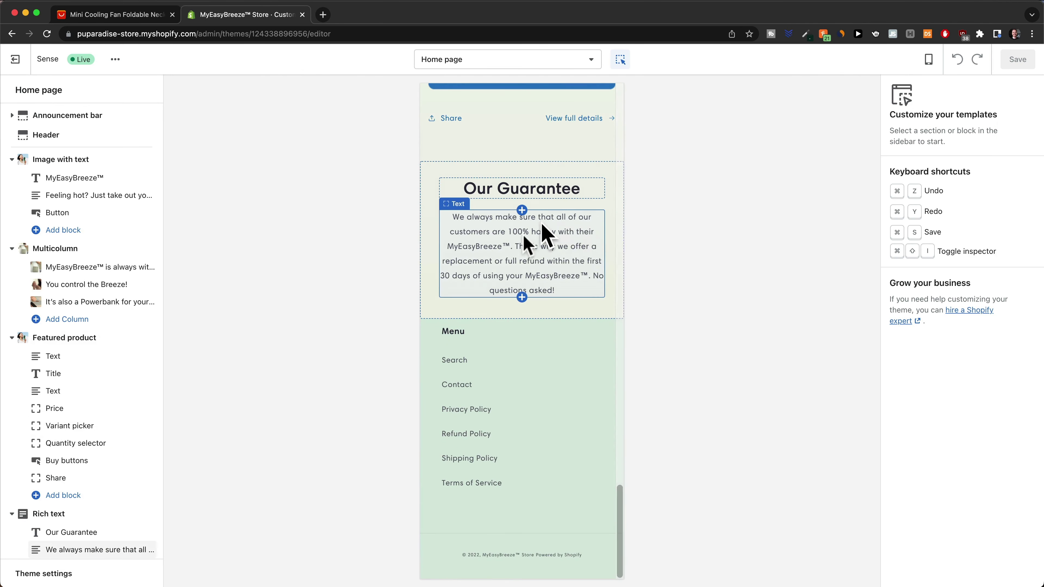
scroll(550, 240, "up", 1)
scroll(547, 357, "down", 1)
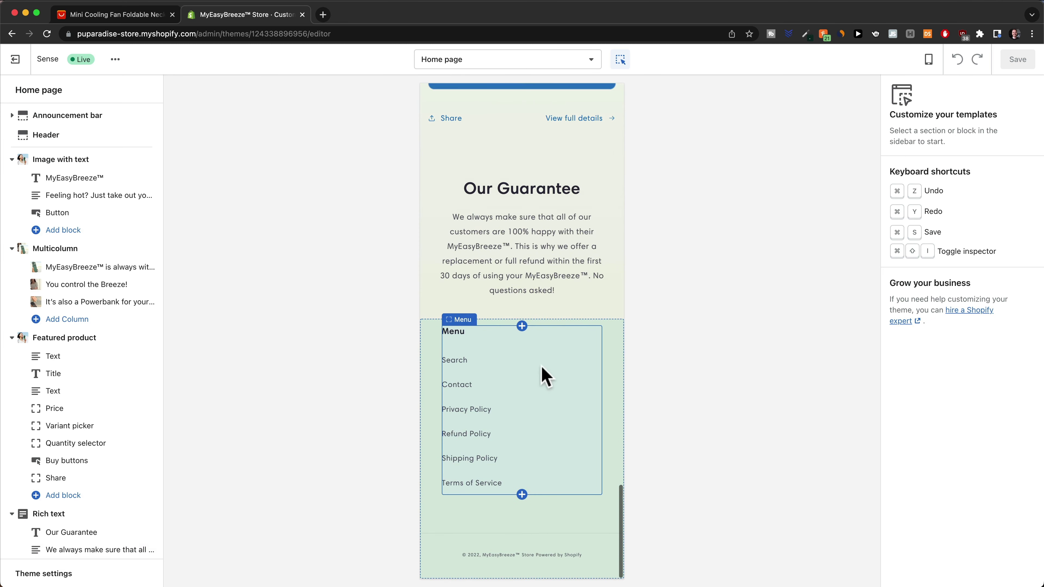
scroll(518, 481, "up", 1)
scroll(517, 498, "down", 1)
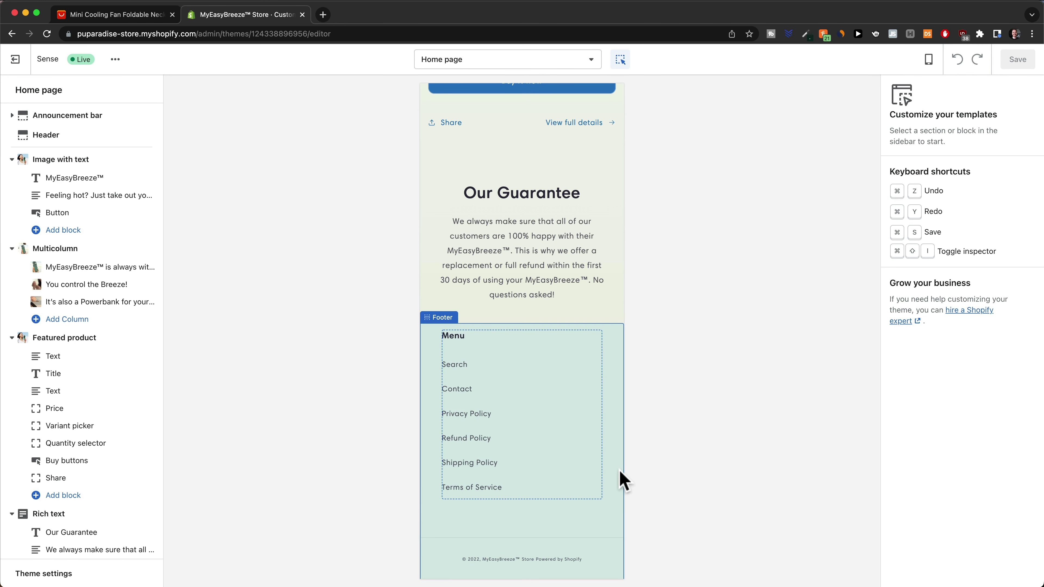
Open the preview's navigation drawer and go to the Contact page
scroll(534, 444, "up", 10)
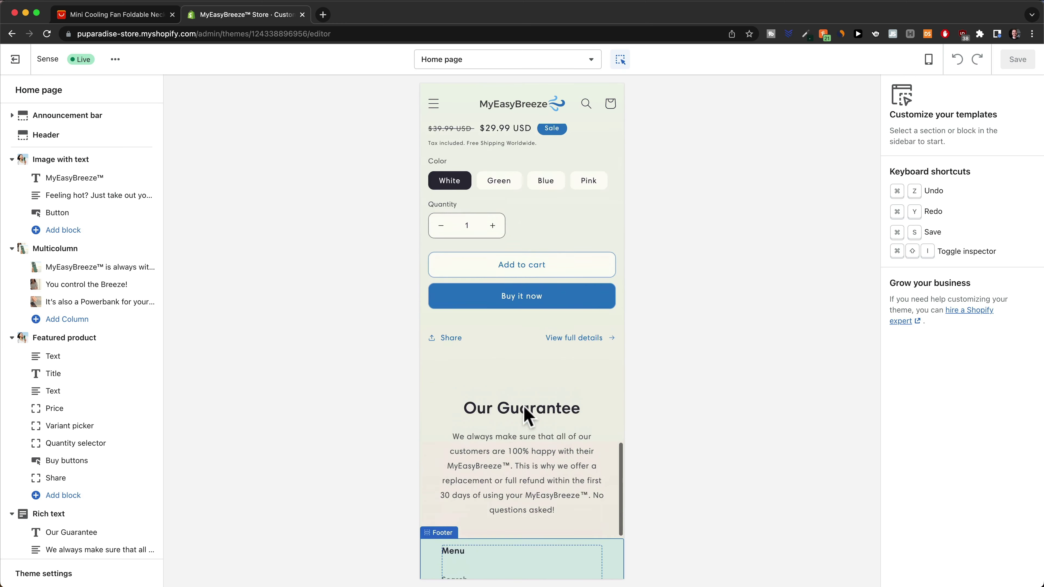
left_click(433, 104)
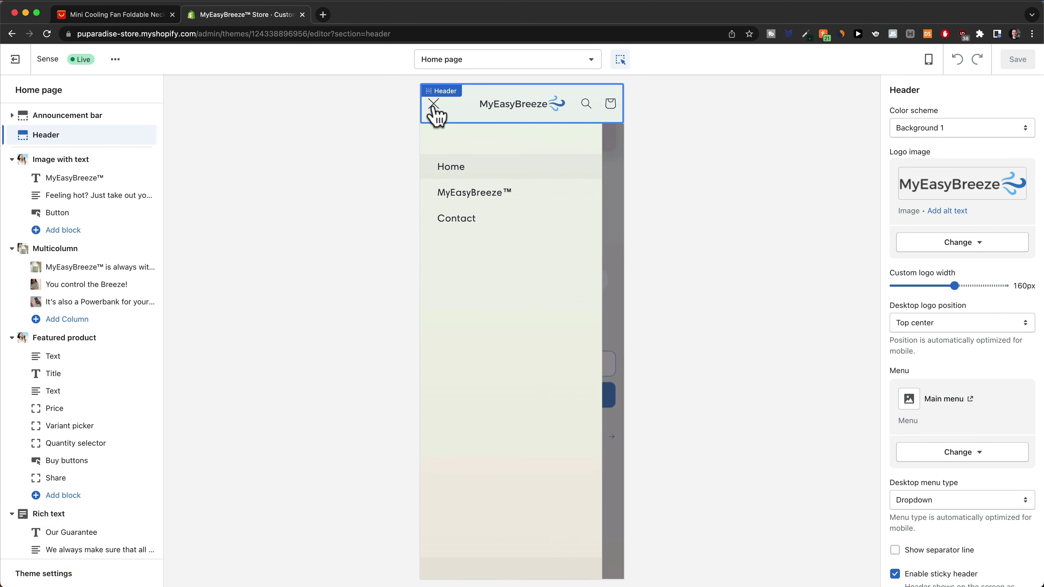
left_click(463, 220)
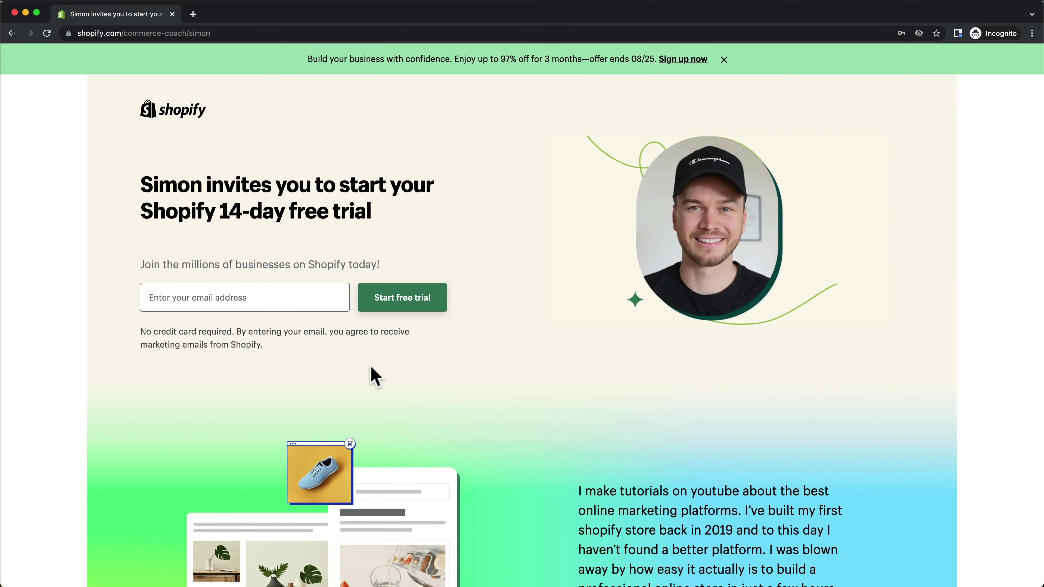
Enter an e-mail address and start the Shopify free trial signup
left_click(243, 297)
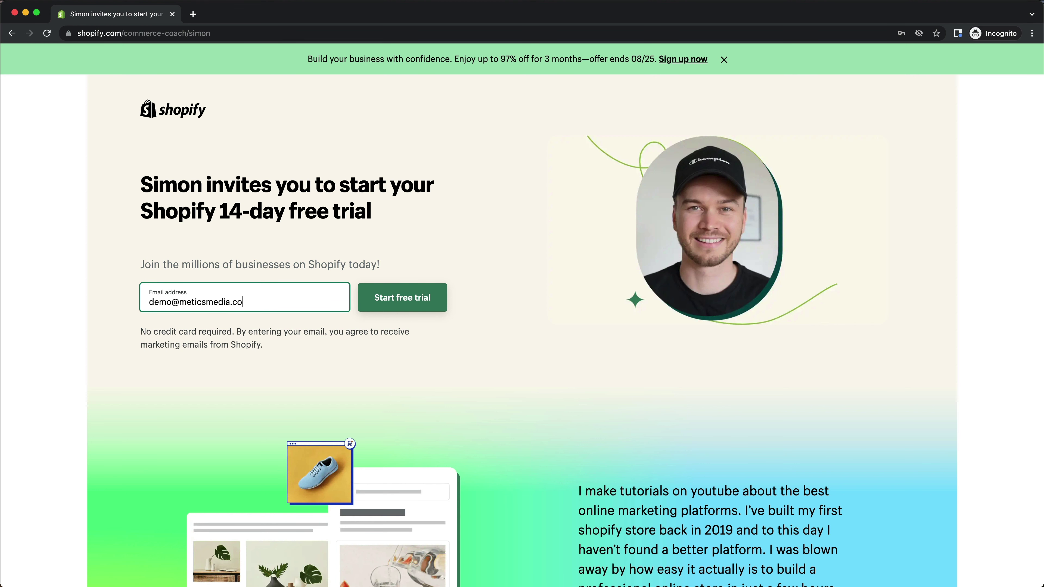
left_click(405, 297)
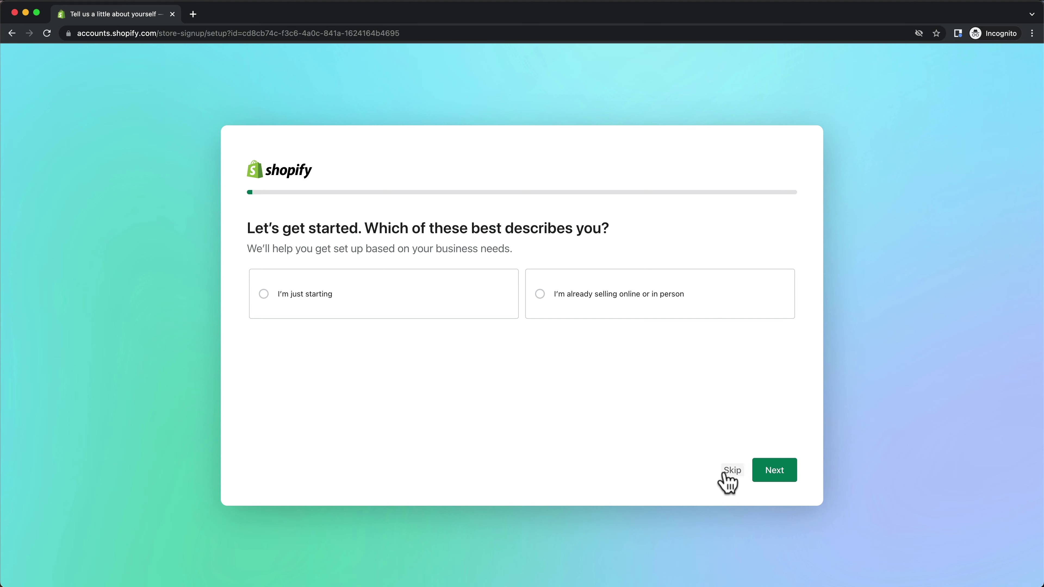
Skip the onboarding questions, keep United States as the business location, and enter the store
left_click(730, 471)
left_click(731, 472)
left_click(730, 474)
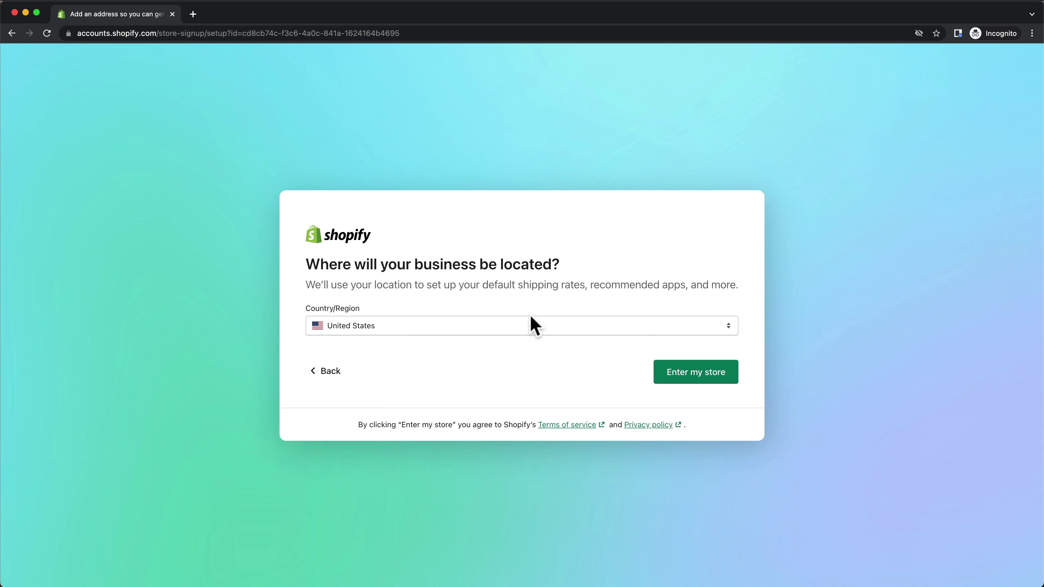
left_click(696, 385)
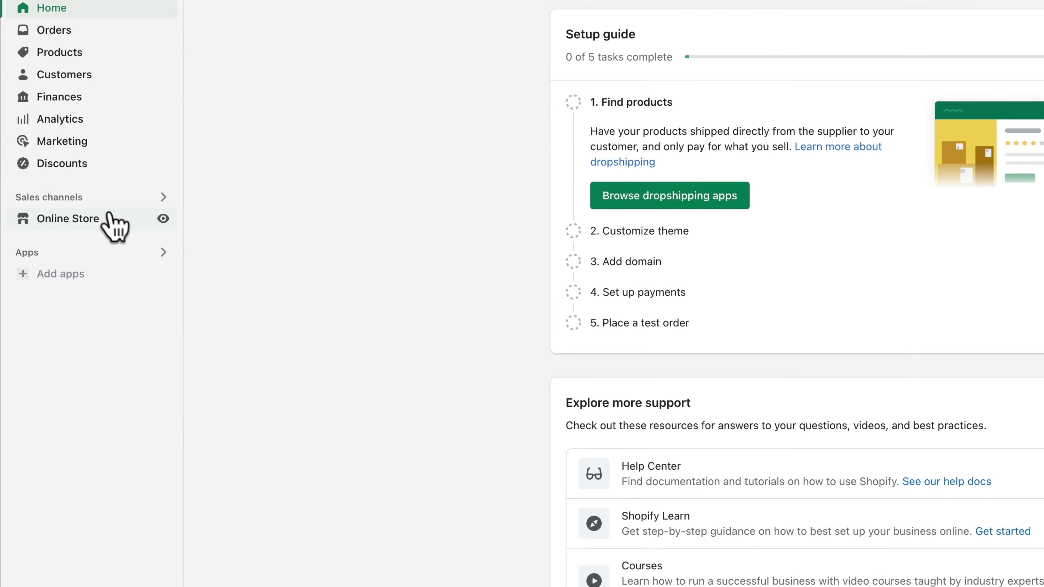
From Online Store > Themes, browse the free themes and add Sense to the theme library
left_click(87, 223)
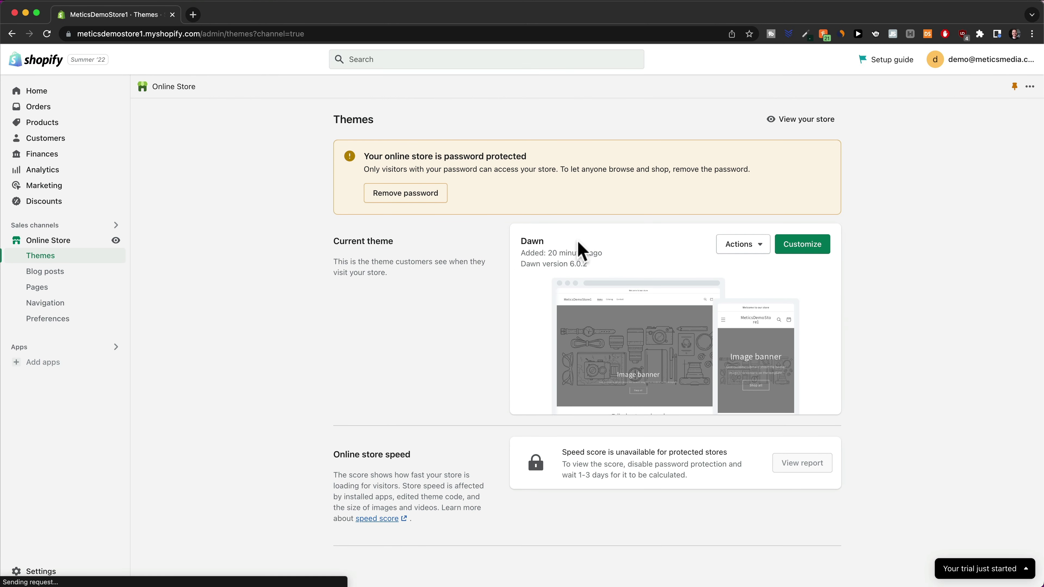
scroll(945, 345, "down", 2)
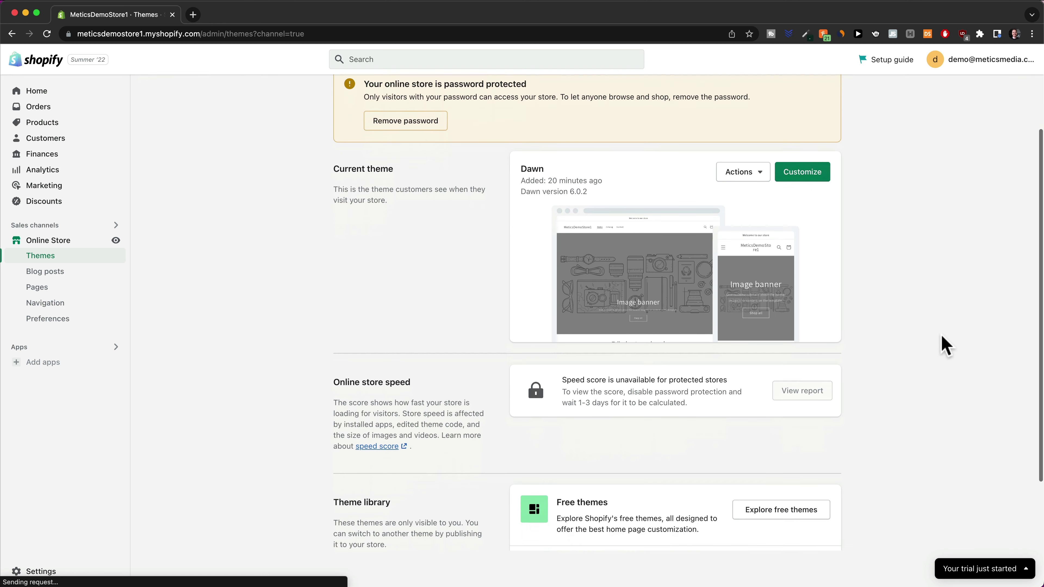
scroll(945, 346, "down", 2)
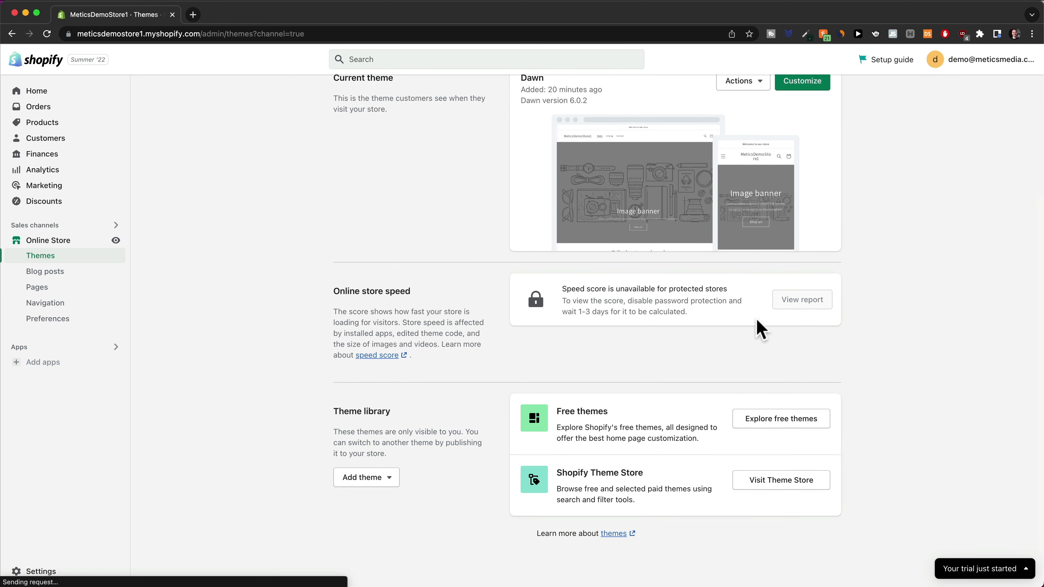
left_click(787, 427)
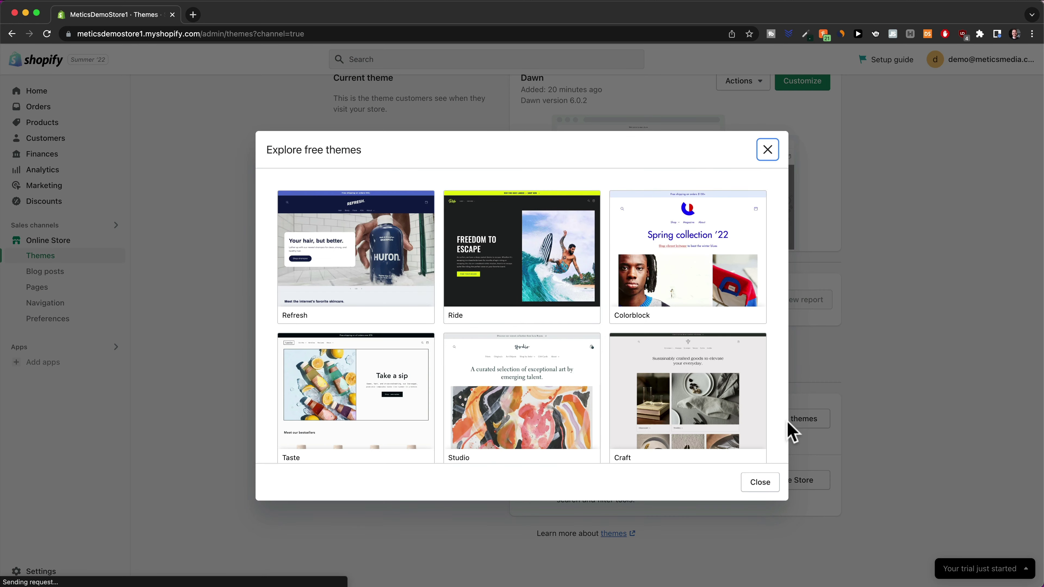
scroll(652, 276, "down", 5)
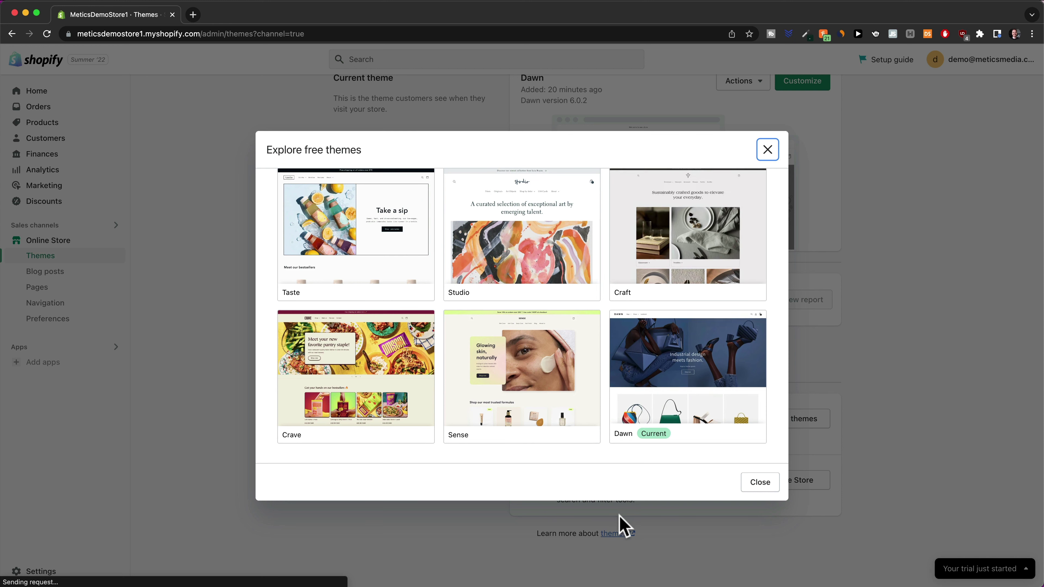
left_click(542, 387)
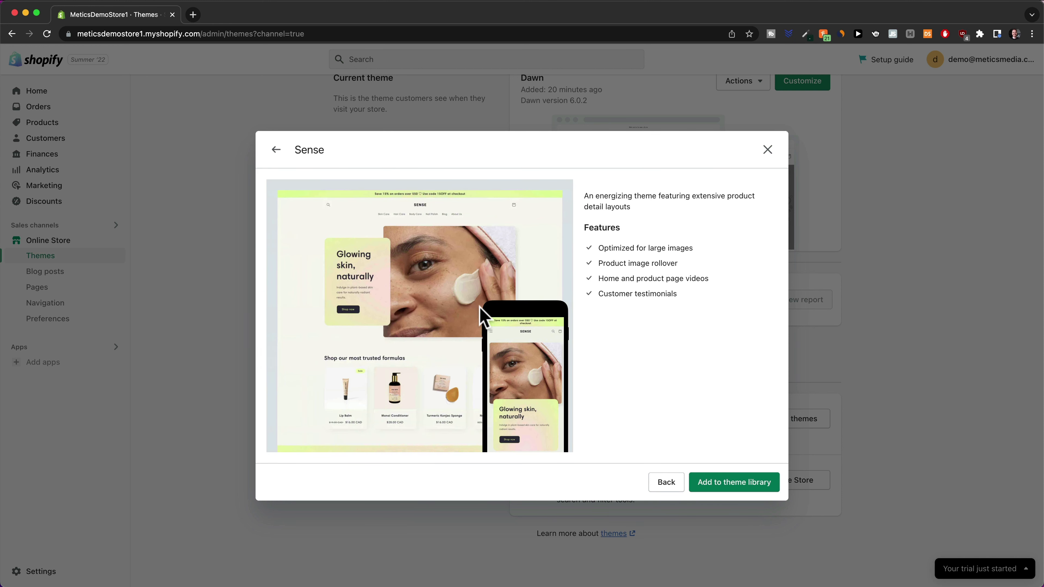
left_click(731, 489)
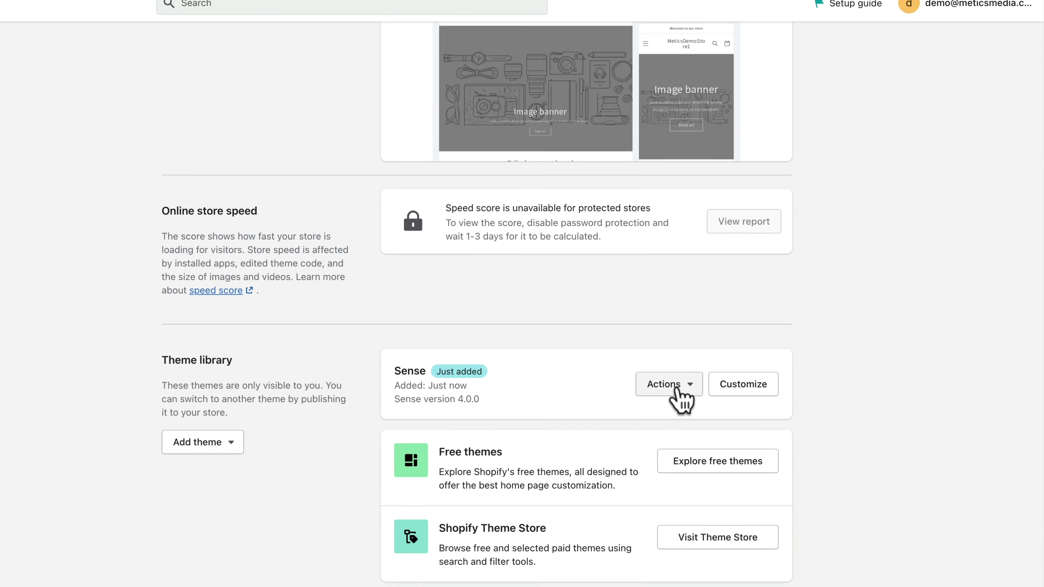
Publish the Sense theme, replacing Dawn as the current theme
left_click(676, 388)
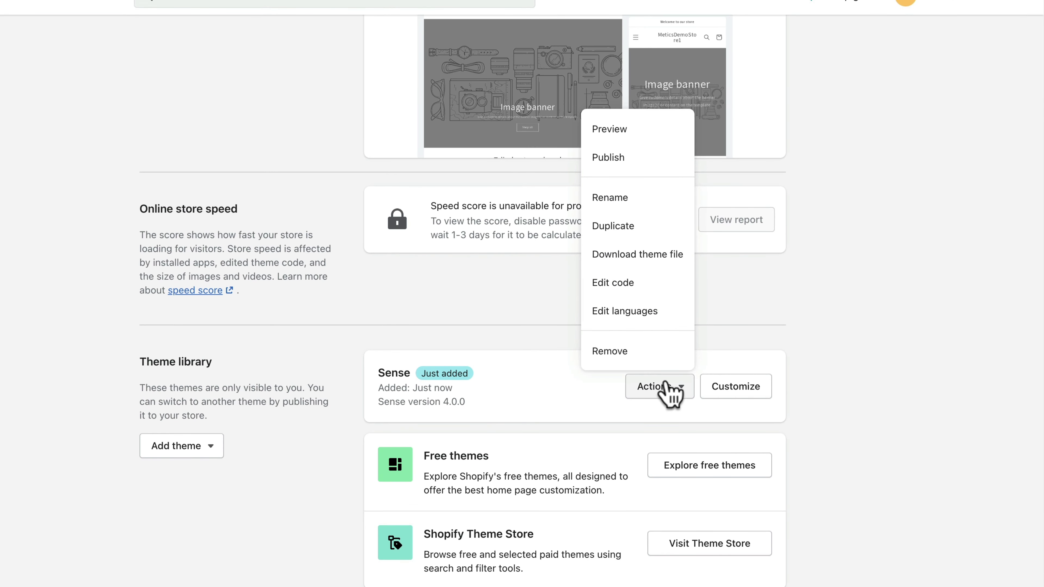
left_click(628, 161)
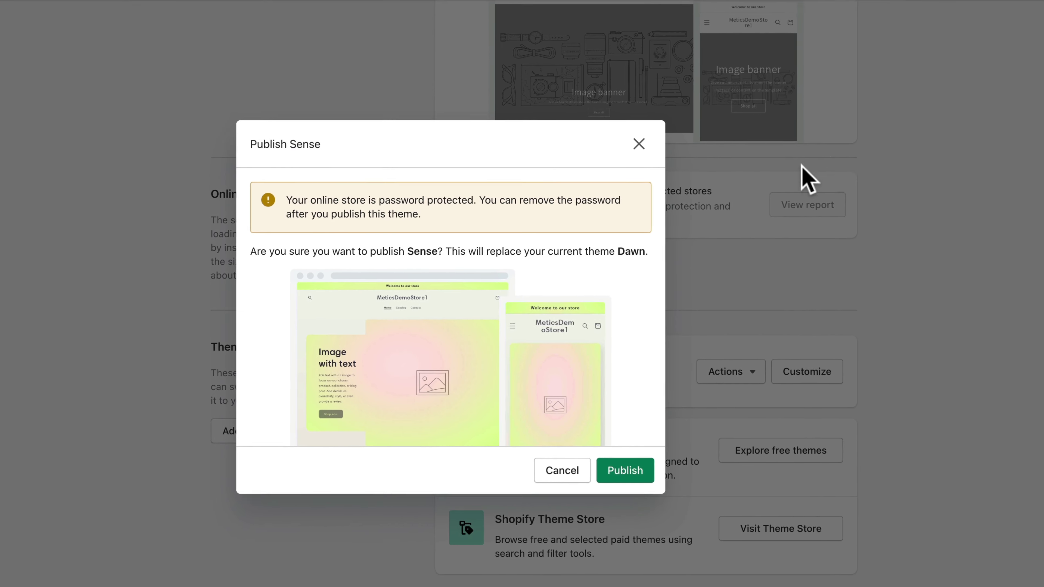
left_click(635, 477)
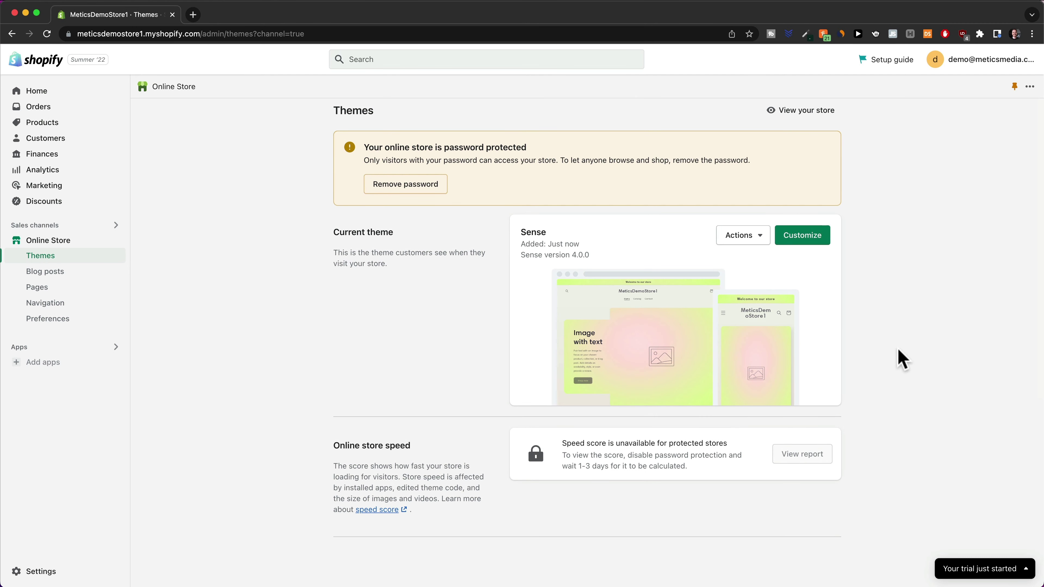
Review the AliExpress mini cooling fan listing, then go to DSers' platform selection page
left_click_drag(518, 231, 560, 232)
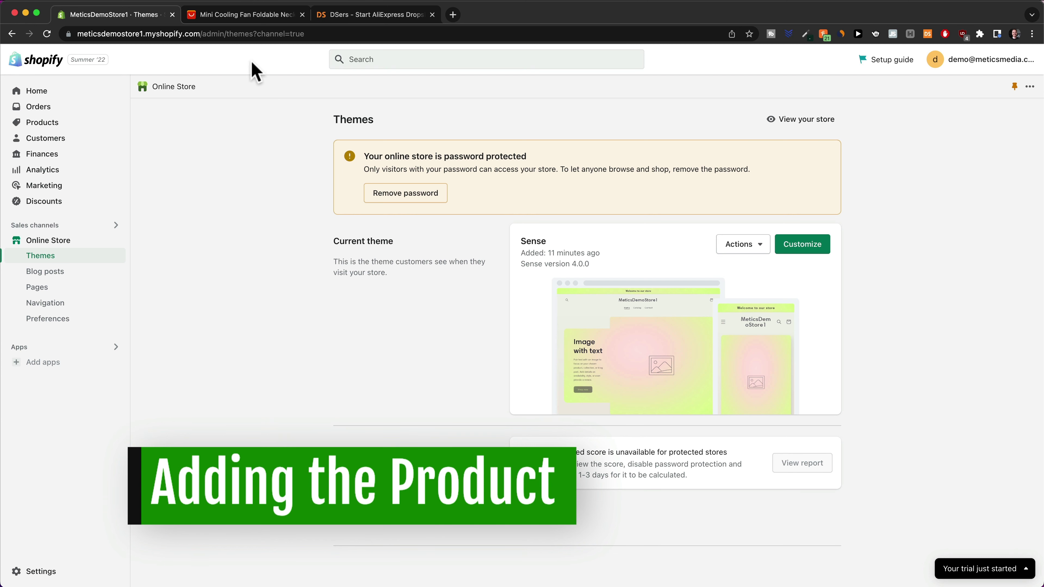
left_click(236, 14)
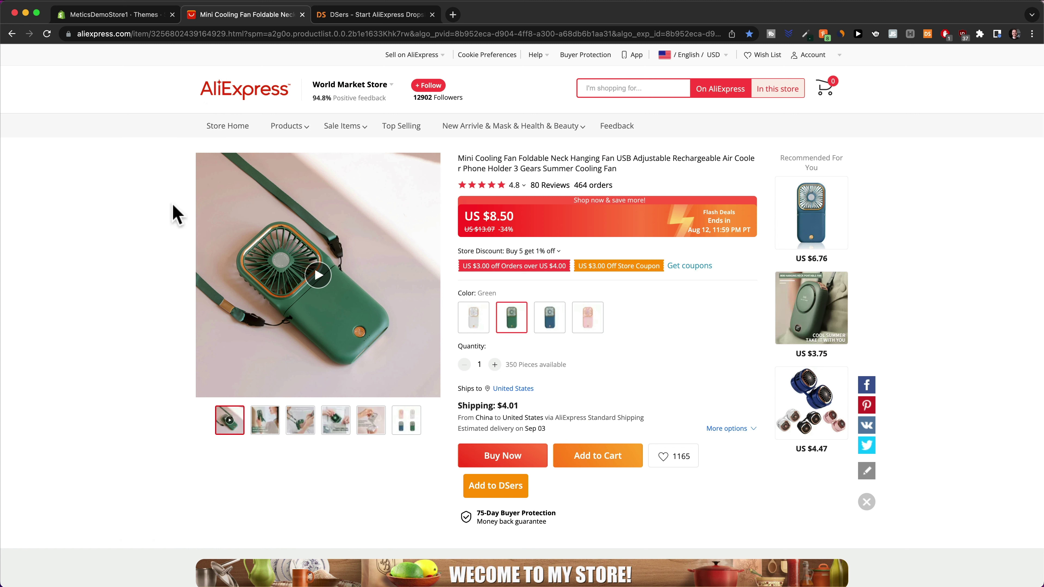
left_click(361, 15)
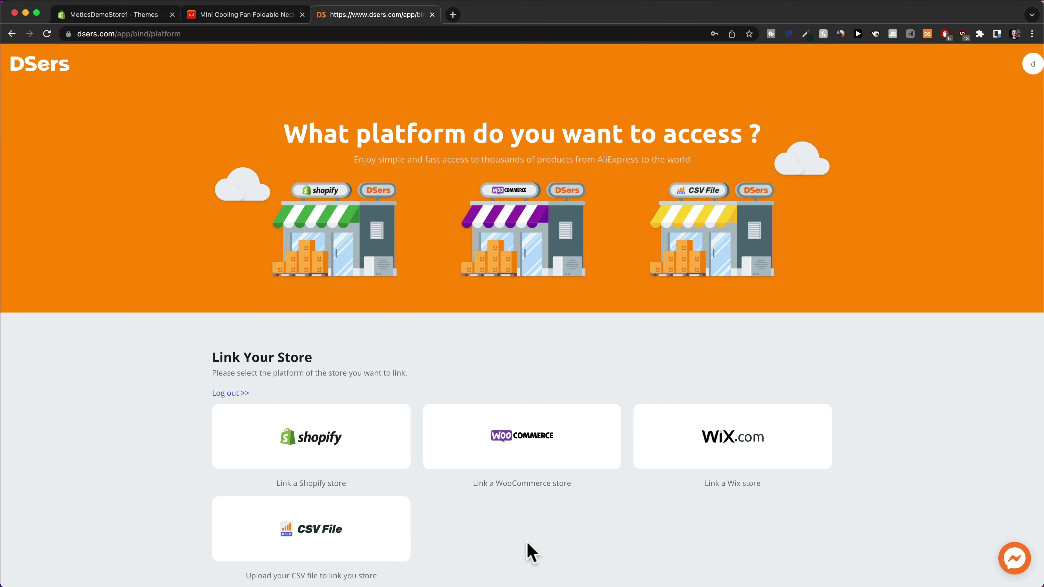
Choose Shopify in DSers, bind the DSers account, and install the DSers-AliExpress Dropshipping app
left_click(346, 441)
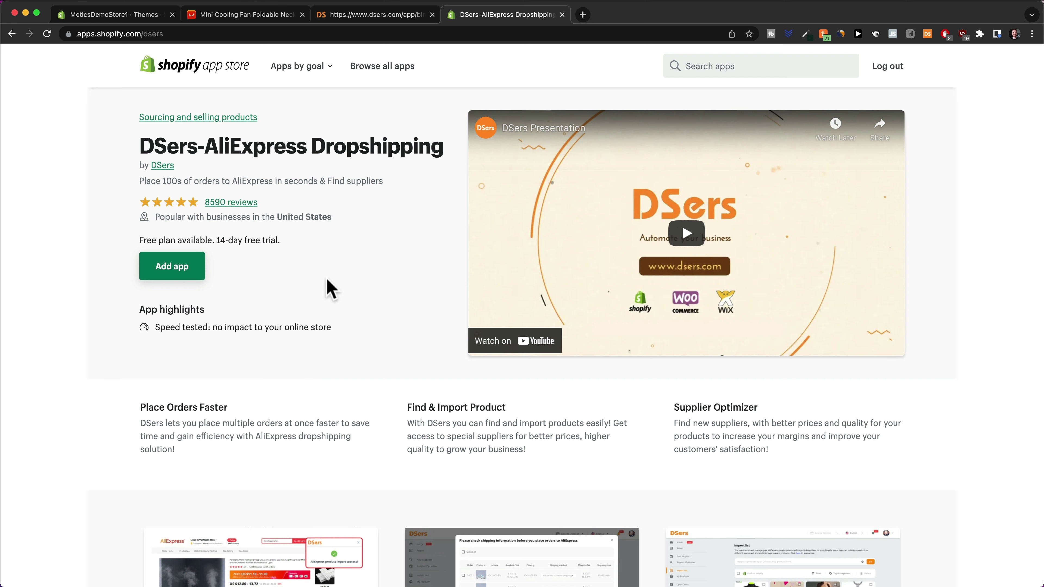
left_click(180, 272)
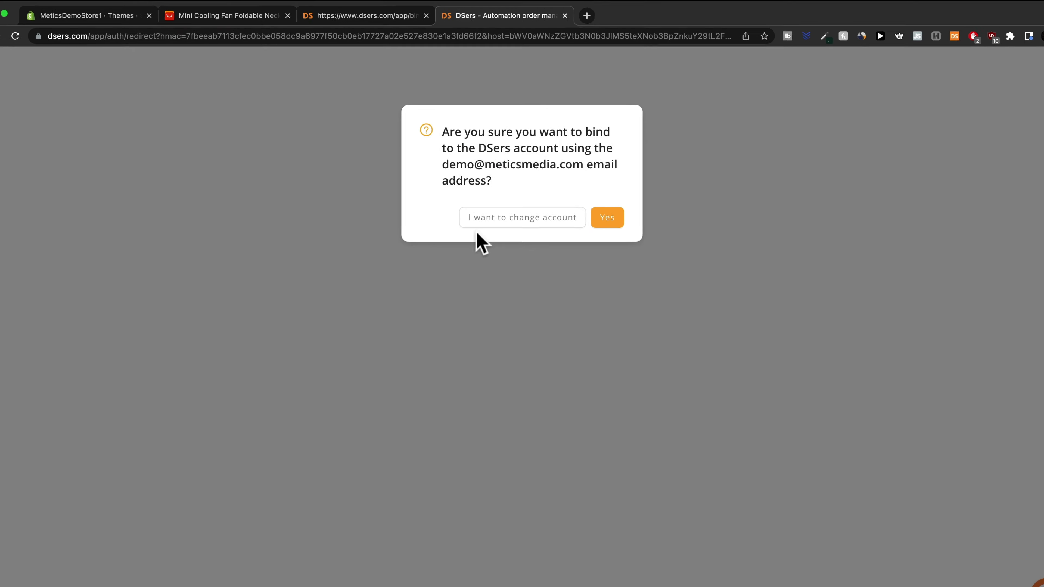
left_click_drag(410, 231, 605, 233)
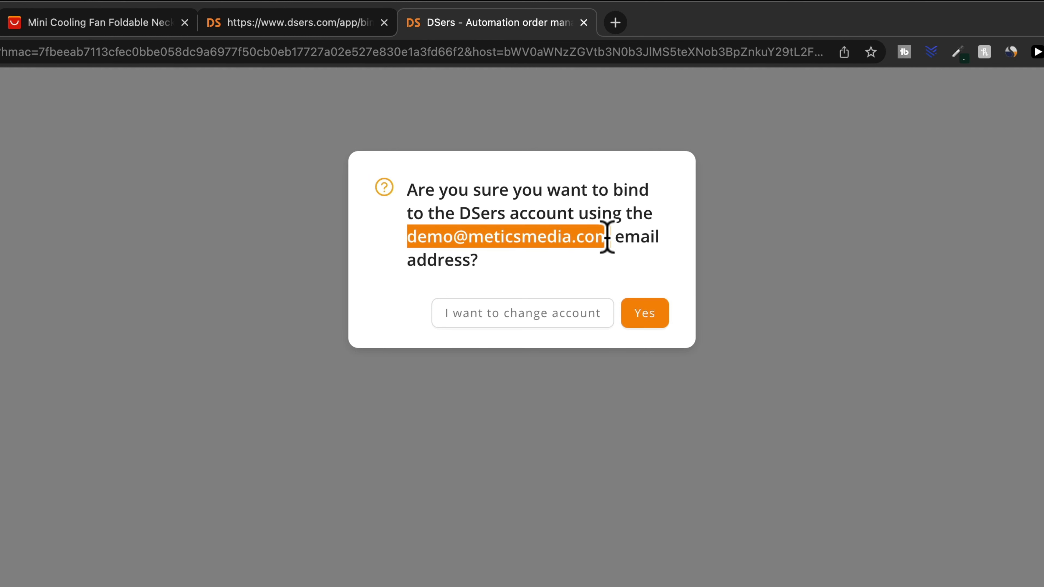
left_click(620, 261)
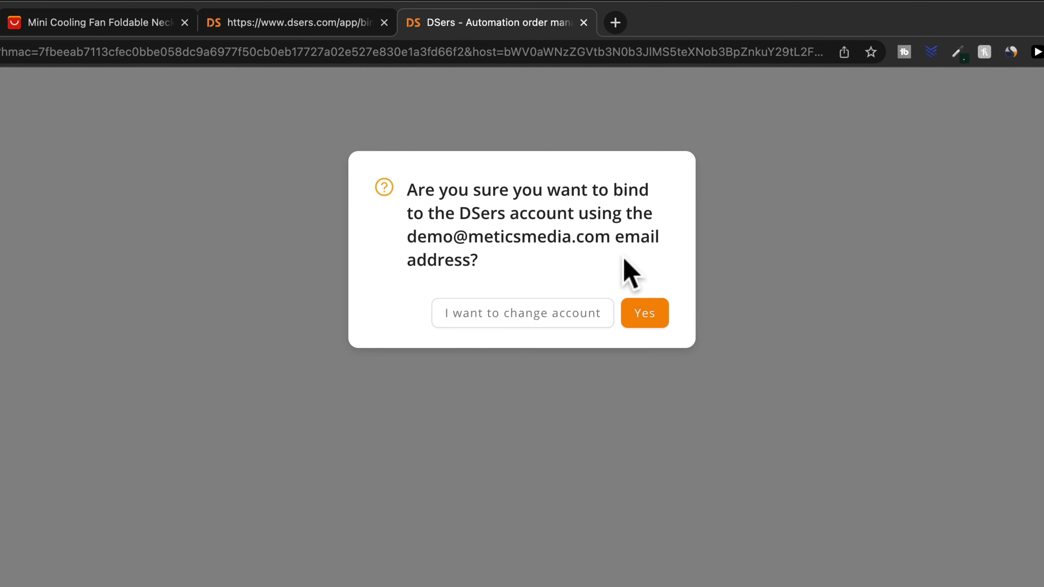
left_click(648, 325)
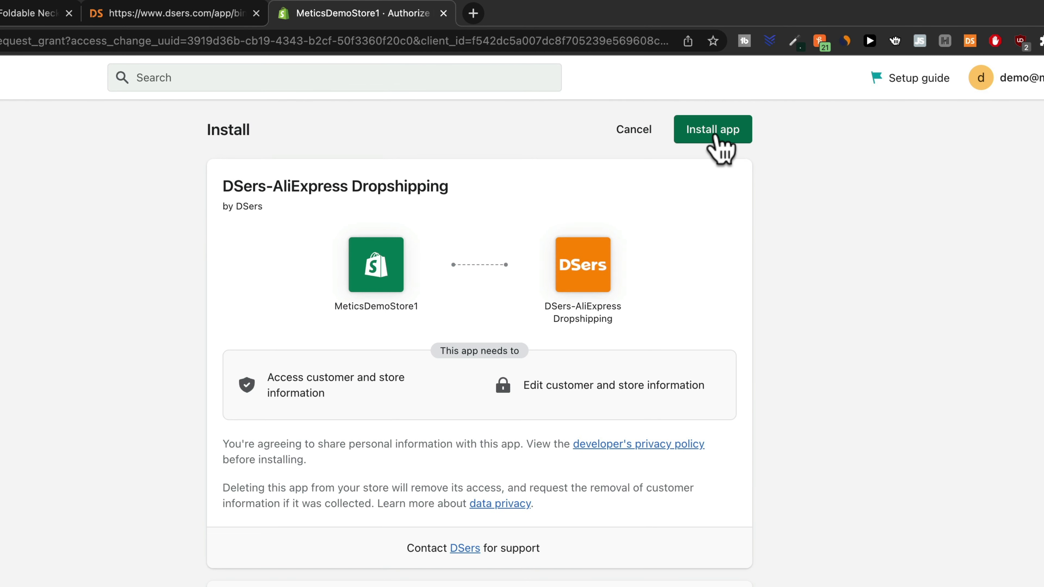
left_click(715, 138)
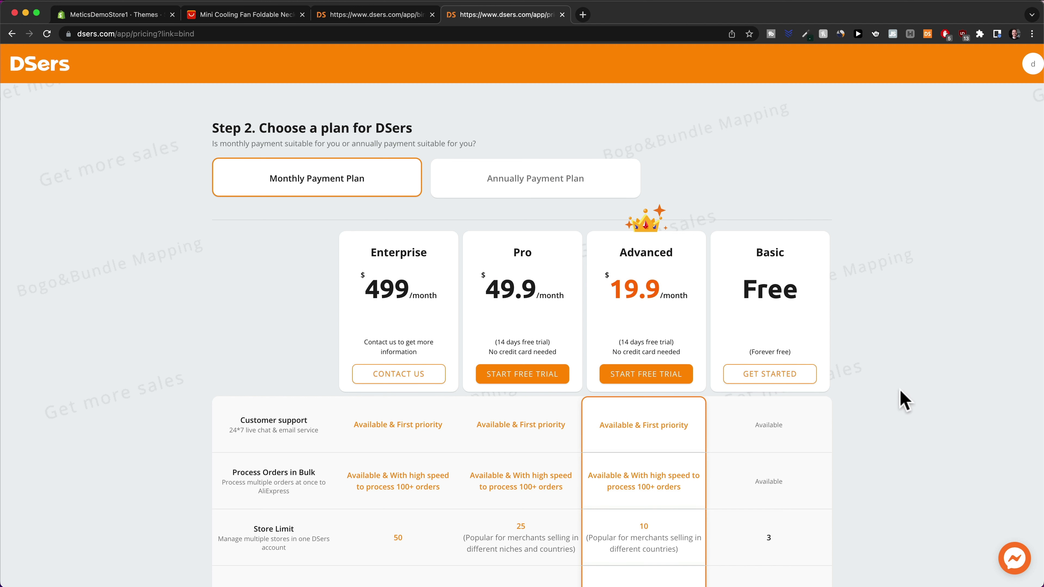
Pick the free Basic plan, sign in to AliExpress and authorize DSers to access it
left_click(770, 375)
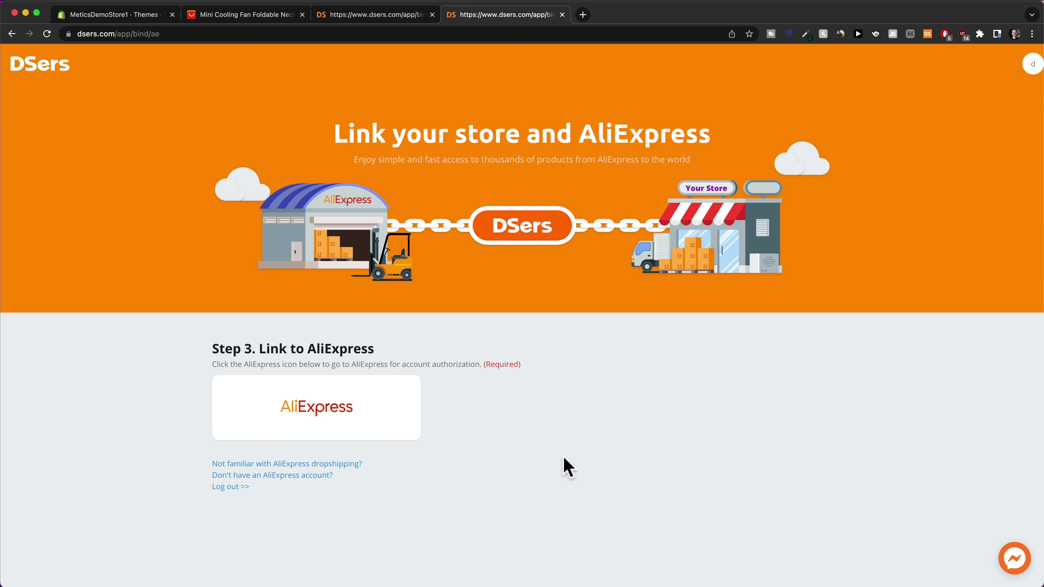
left_click(334, 412)
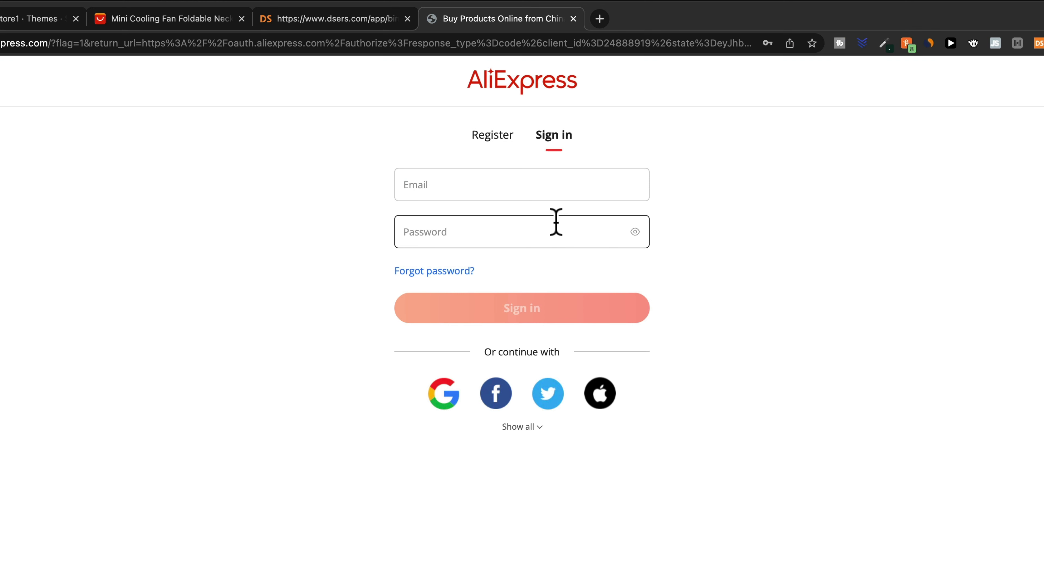
left_click(492, 136)
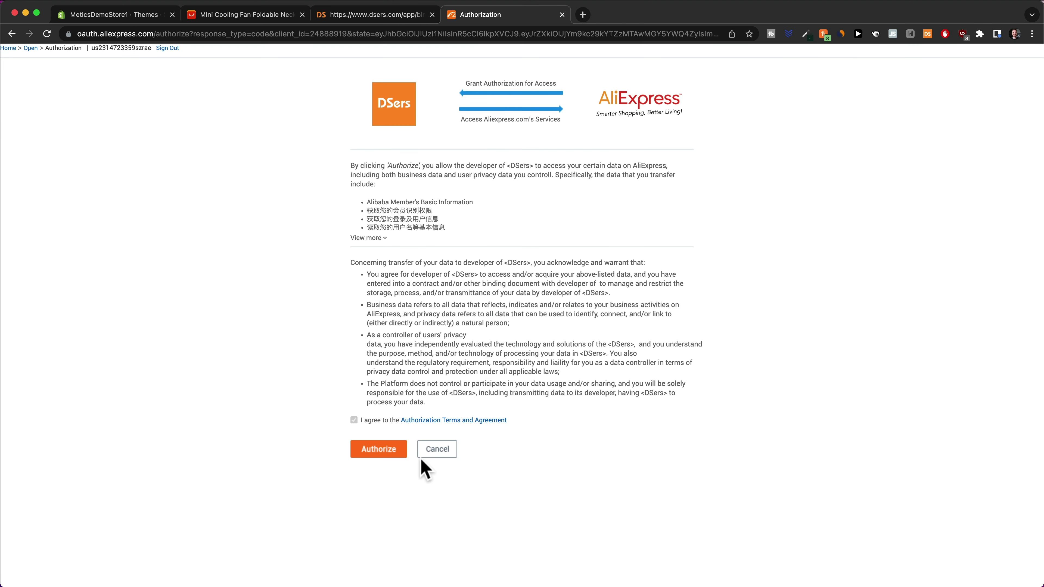
left_click(387, 452)
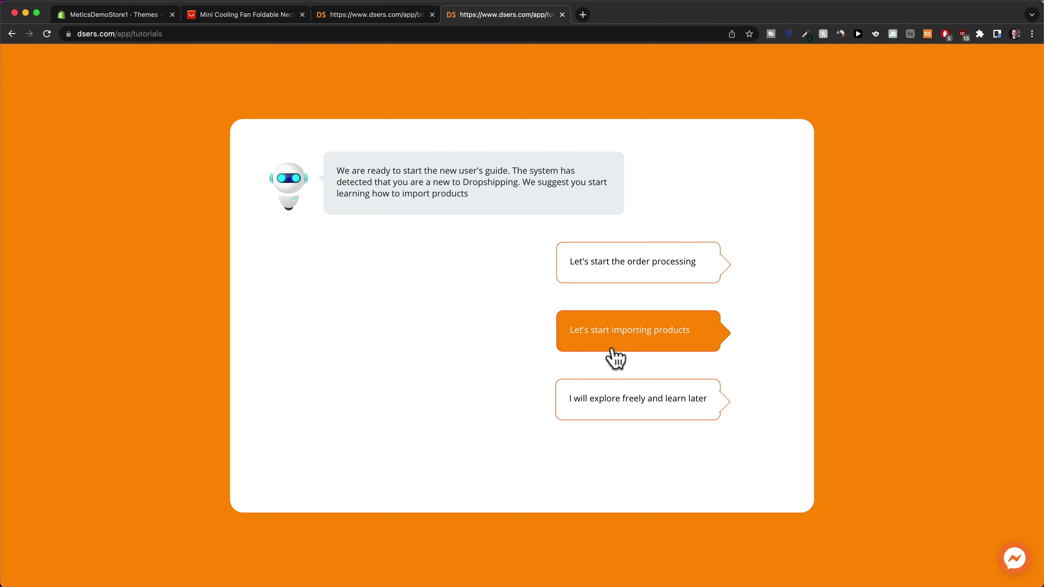
Walk through DSers' product-import tutorial to the end
left_click(640, 350)
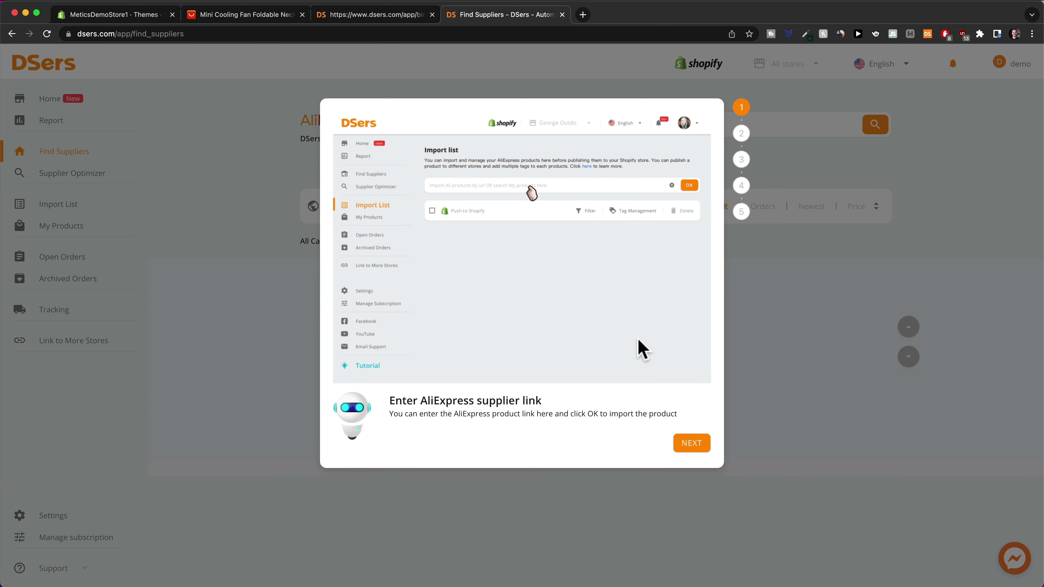
left_click(695, 445)
left_click(699, 452)
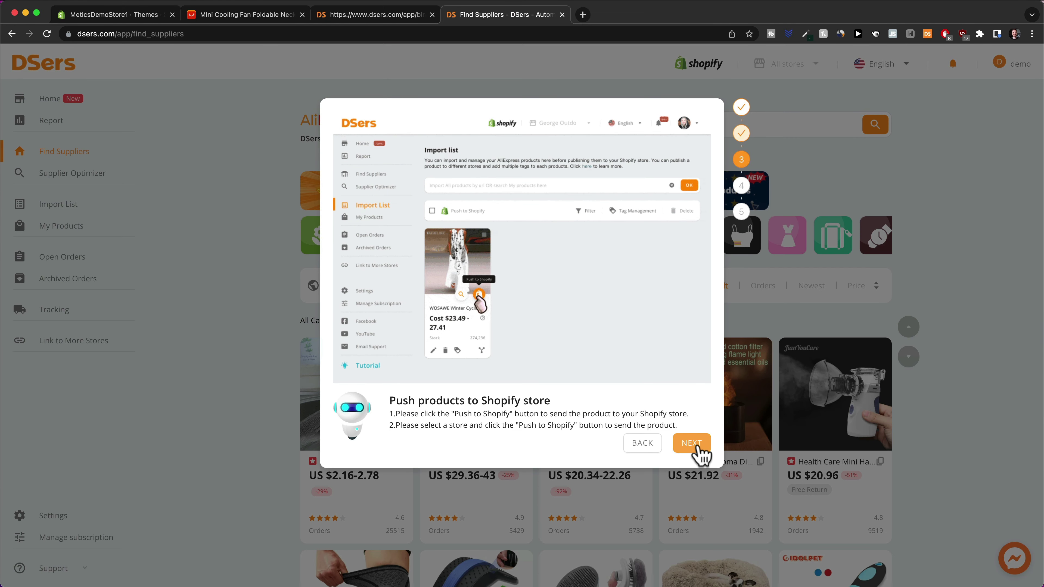
left_click(698, 452)
left_click(700, 453)
left_click(691, 453)
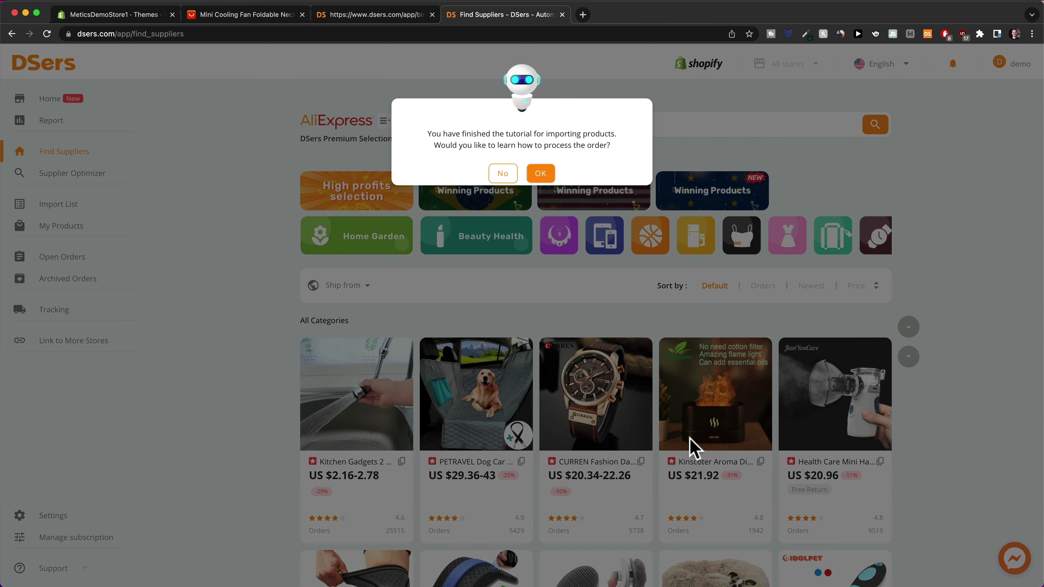
Skip the order-processing tutorial and open the DSers Chrome extension's store page from Home
left_click(502, 174)
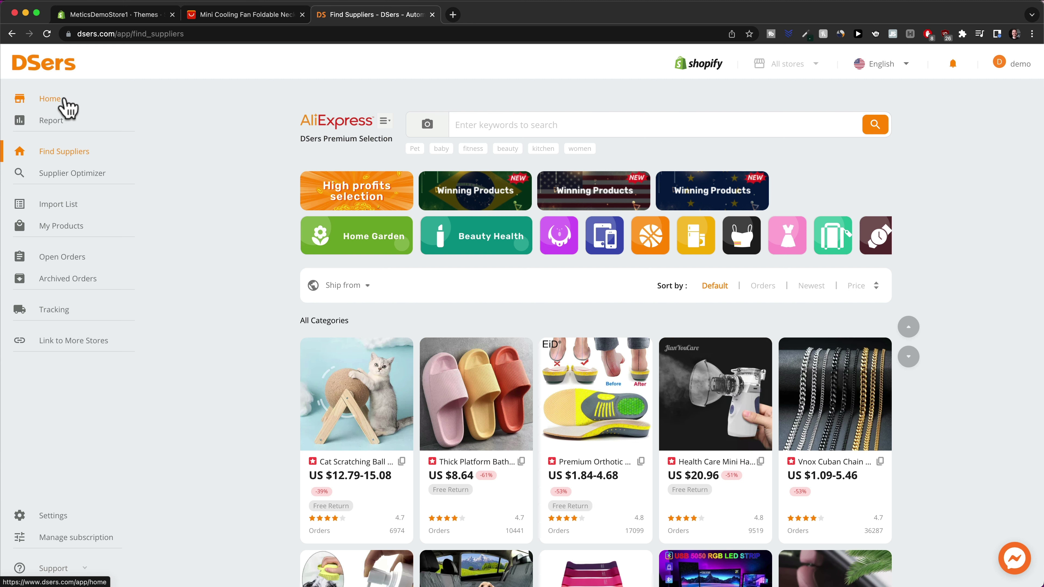
left_click(66, 106)
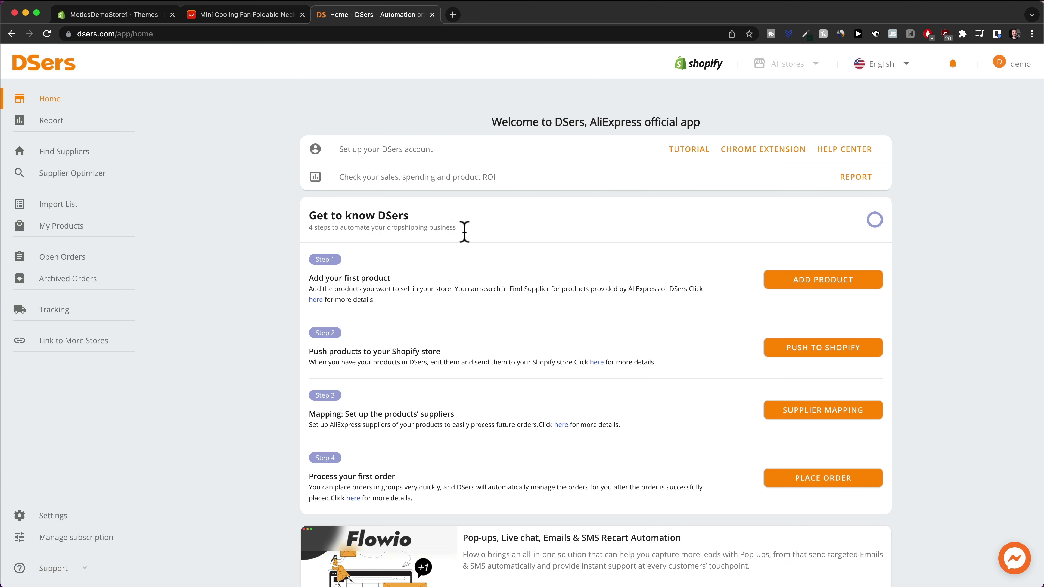
left_click(769, 159)
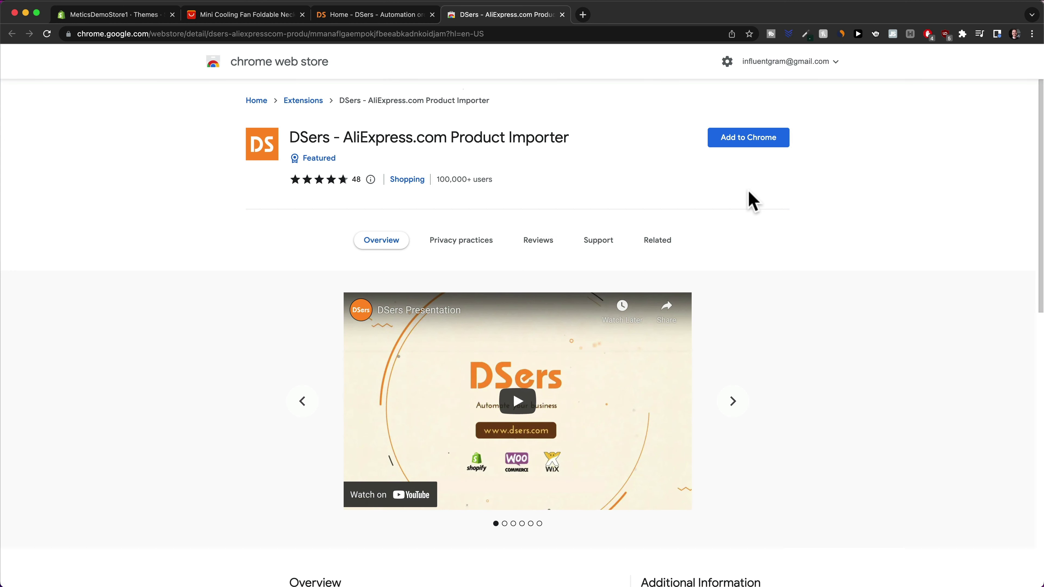
Add the DSers - AliExpress.com Product Importer extension to Chrome and show the installed extensions
left_click(744, 148)
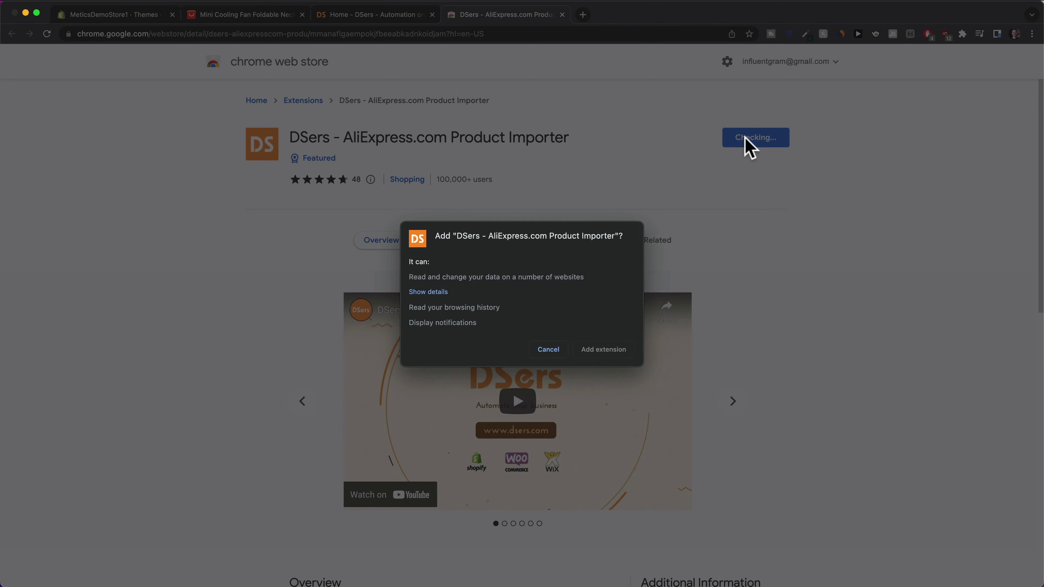
left_click(593, 354)
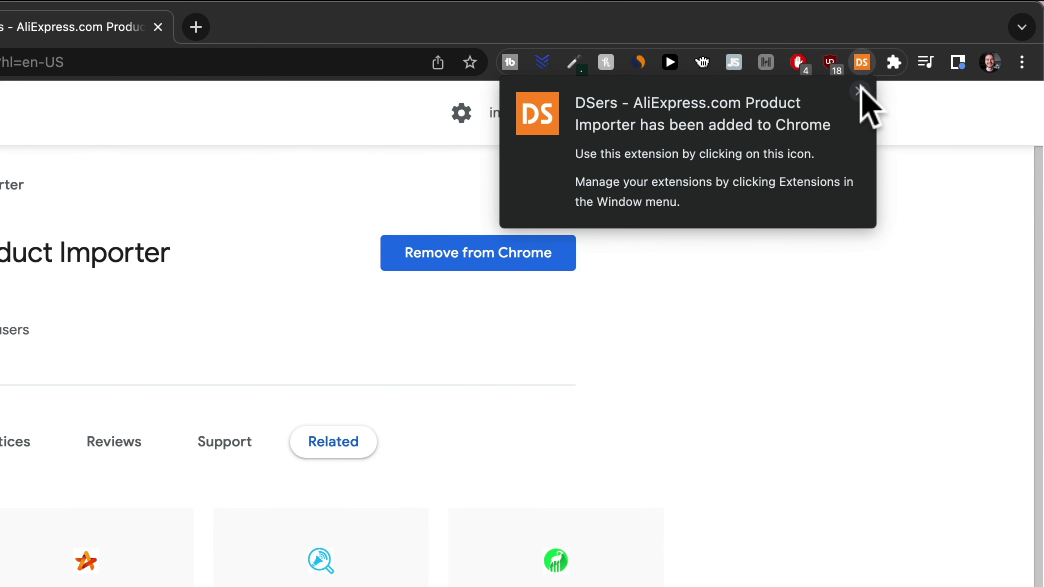
left_click(859, 91)
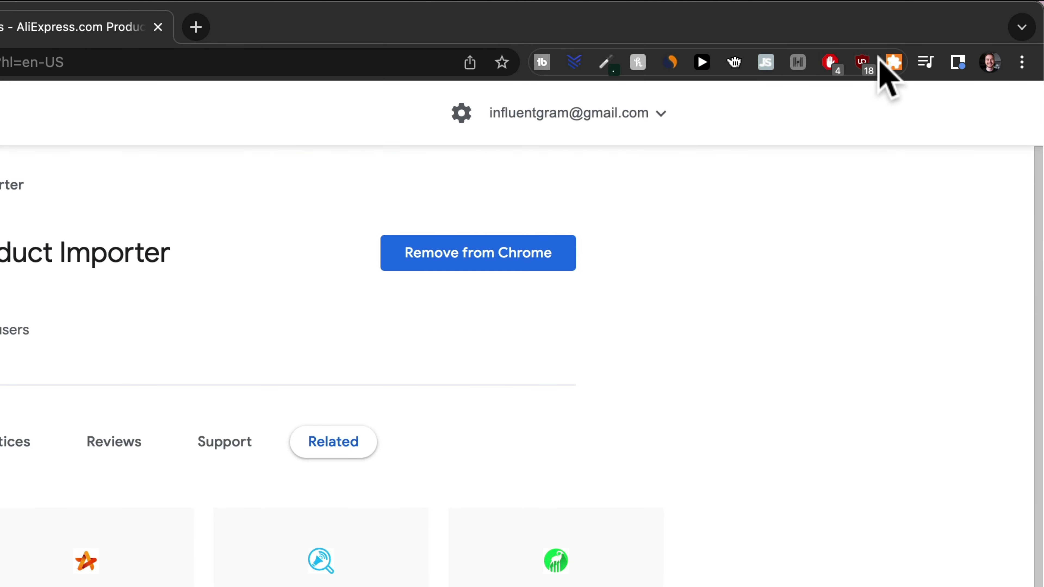
left_click(893, 62)
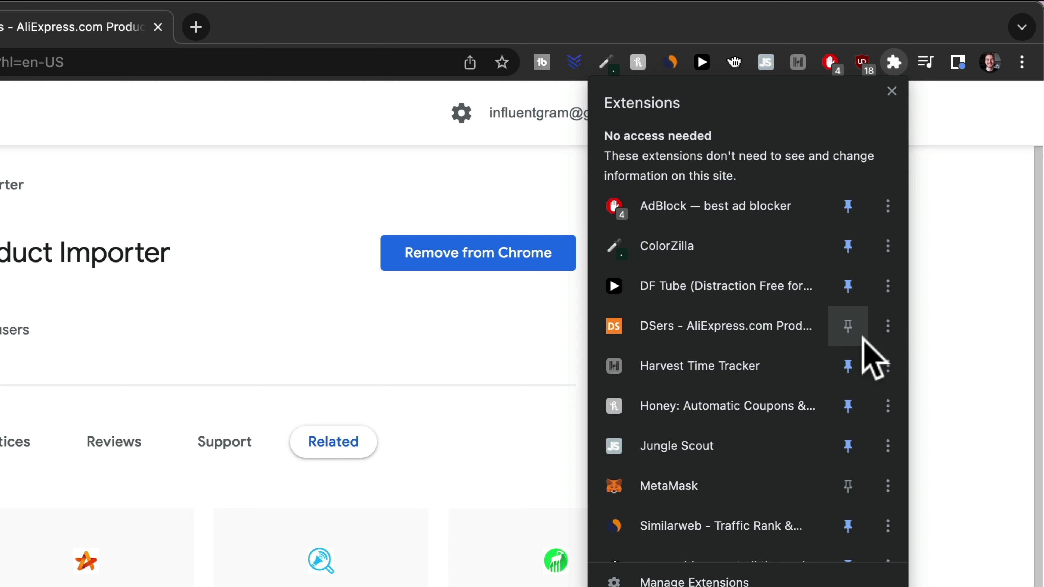
Pin the DSers extension to the toolbar and open dsers.com from its login prompt
left_click(848, 327)
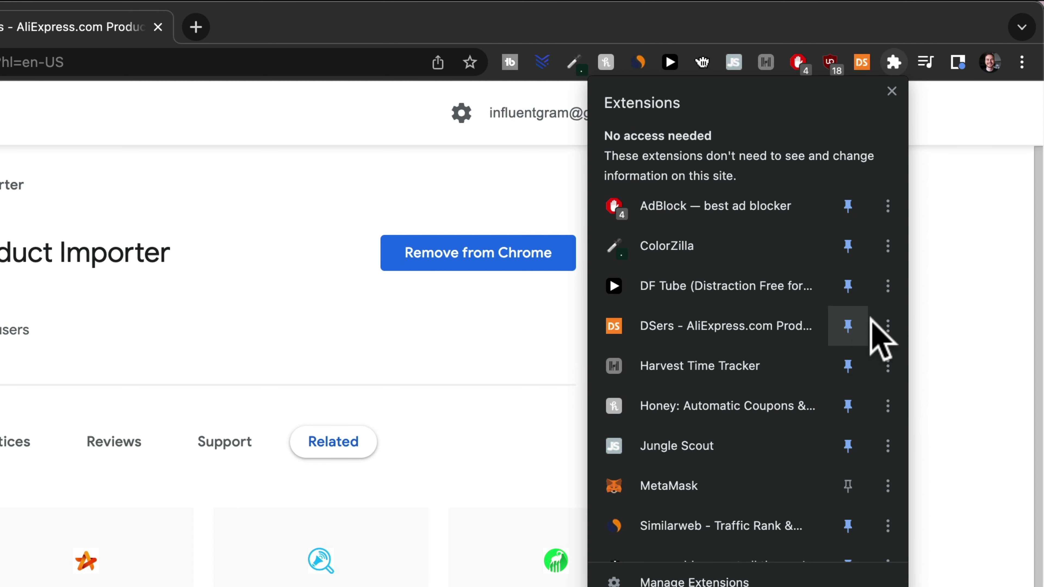
left_click(945, 277)
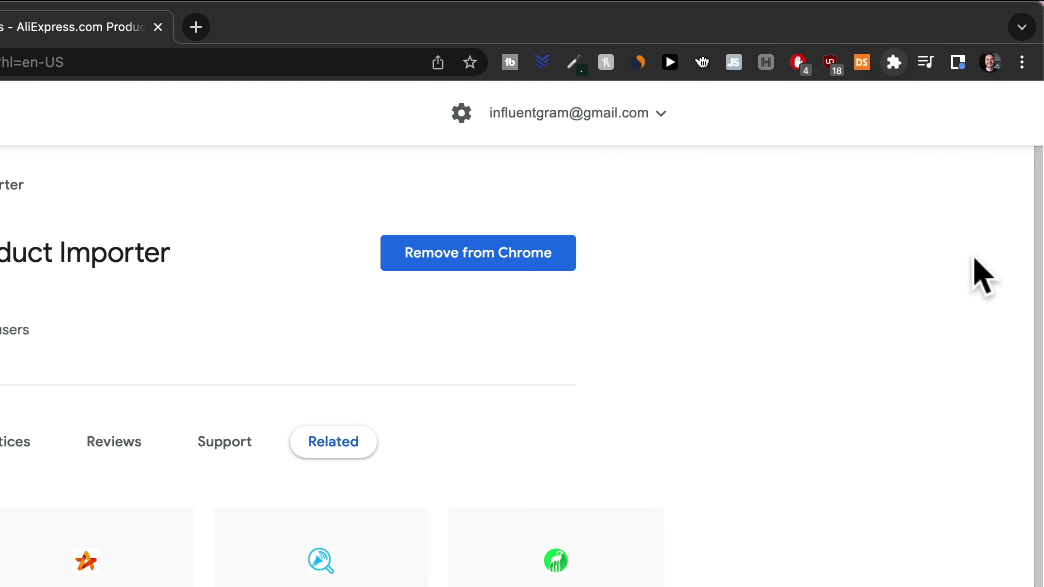
left_click(862, 65)
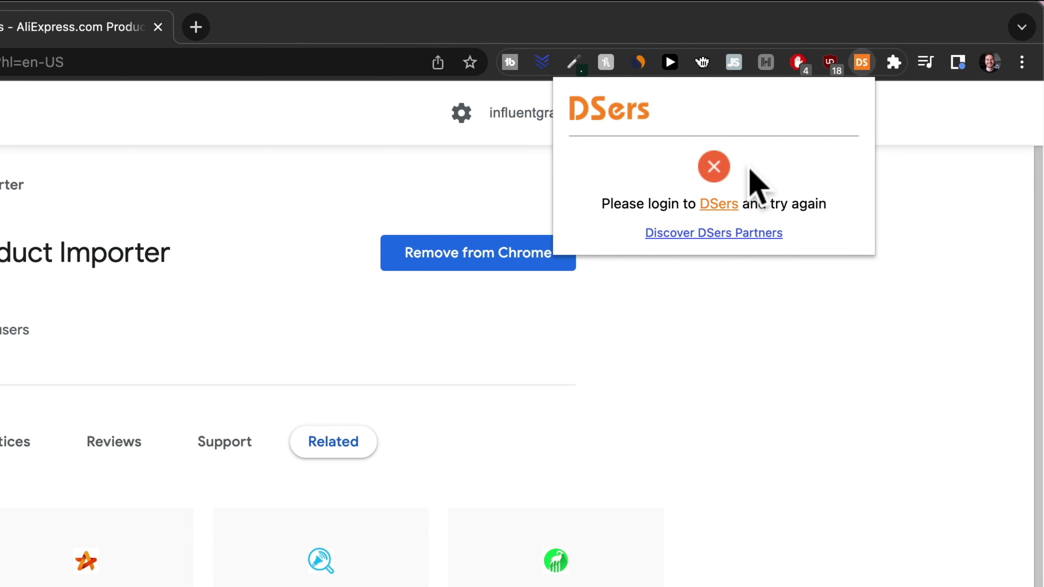
left_click(707, 211)
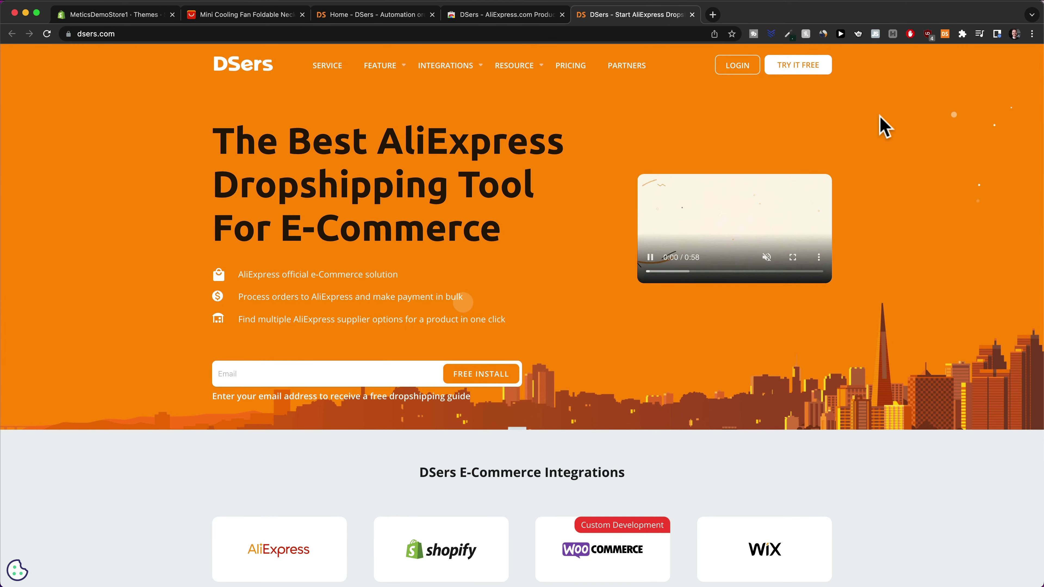
Log in on dsers.com, then return to the 'Mini Cooling Fan Foldable Neck' AliExpress tab
left_click(736, 70)
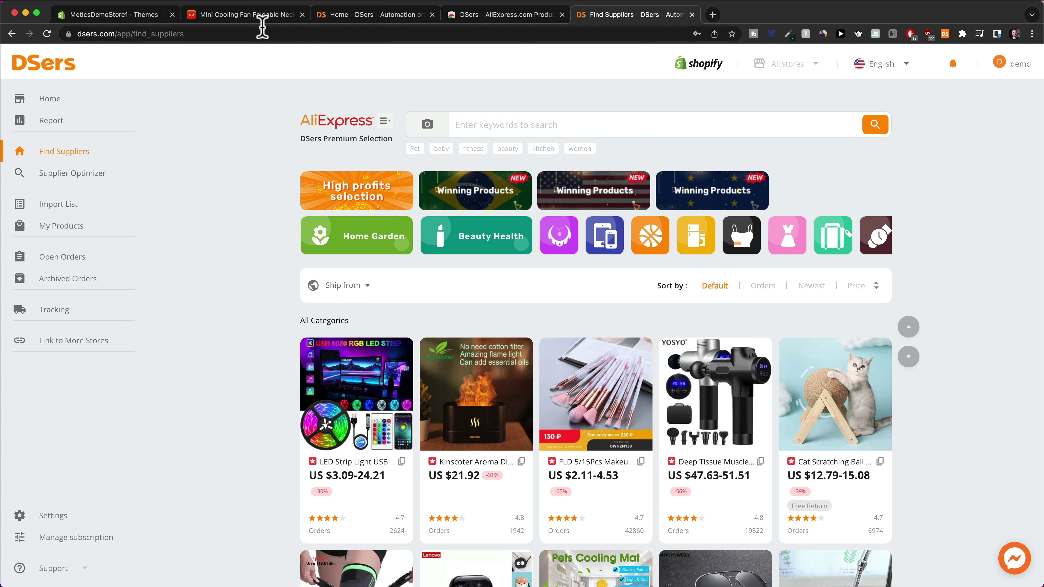
left_click(262, 15)
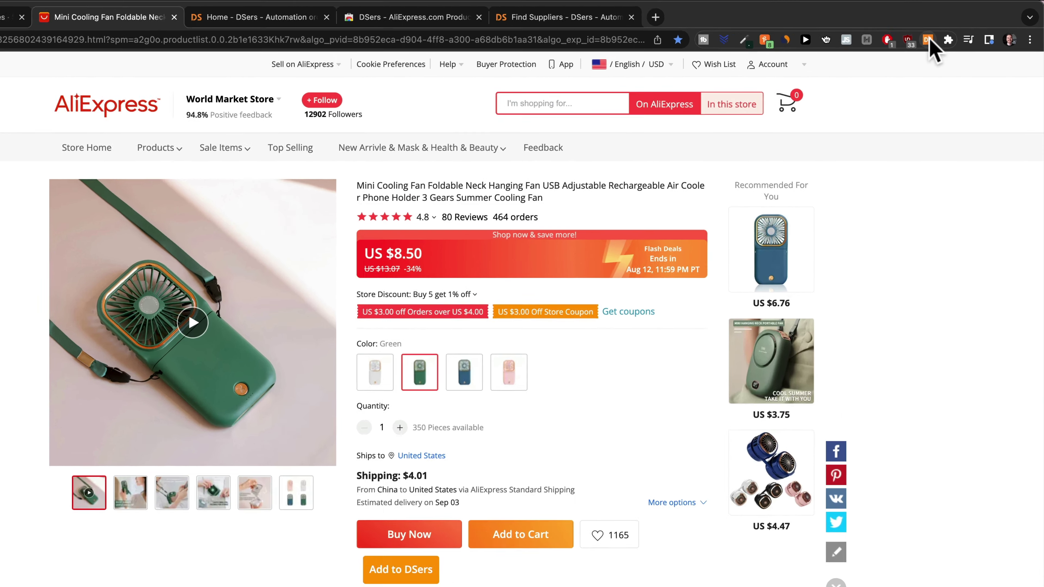
Save the DSers extension settings as All shipping options, United States and USD
left_click(945, 34)
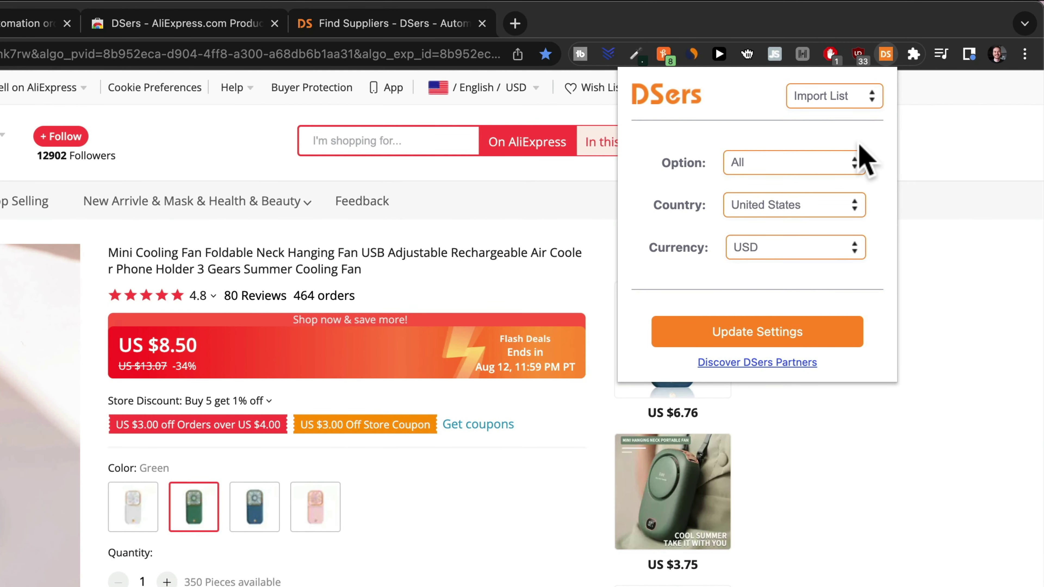
left_click(802, 163)
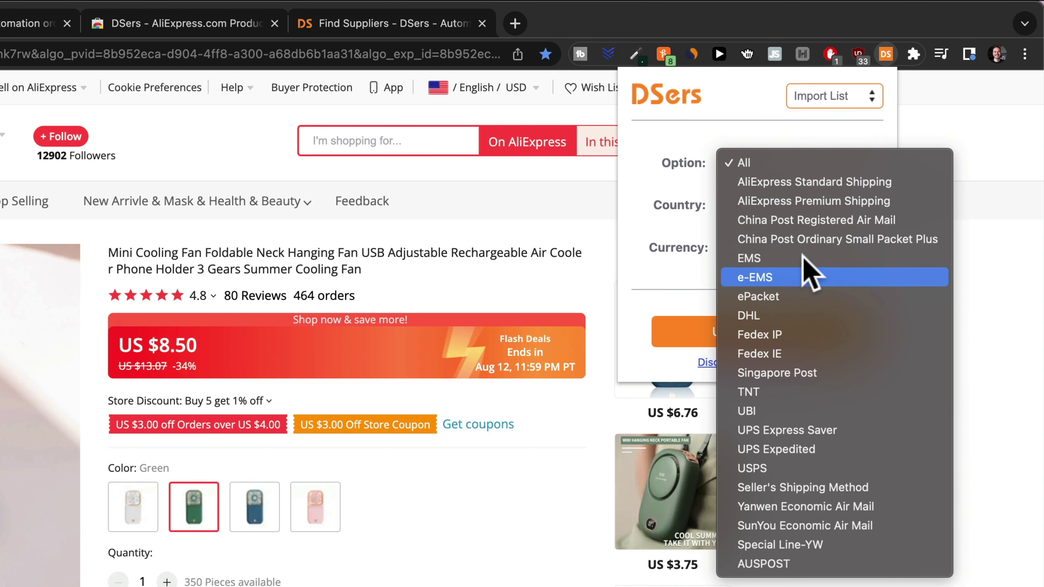
left_click(794, 164)
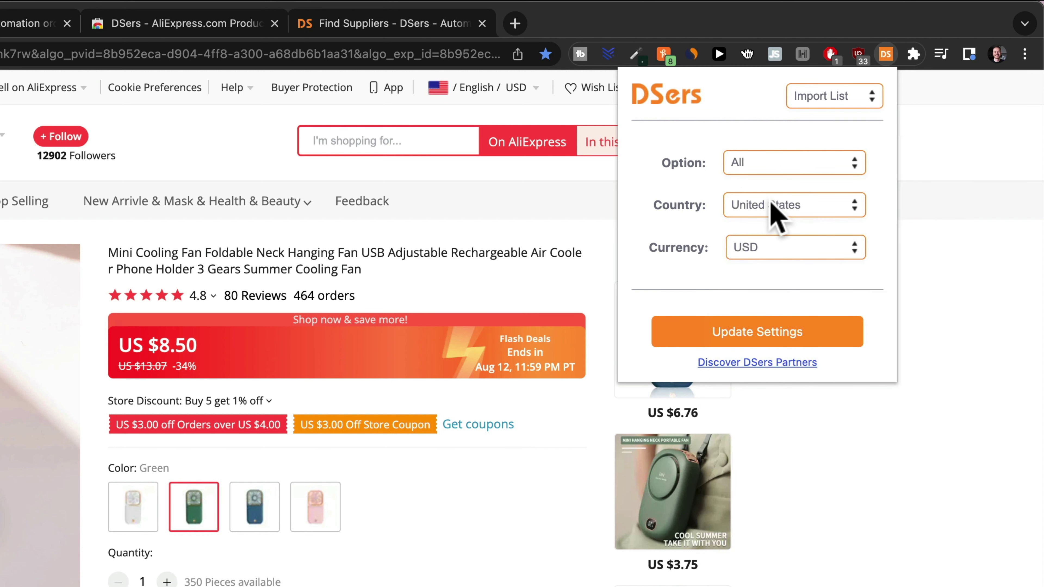
left_click(835, 216)
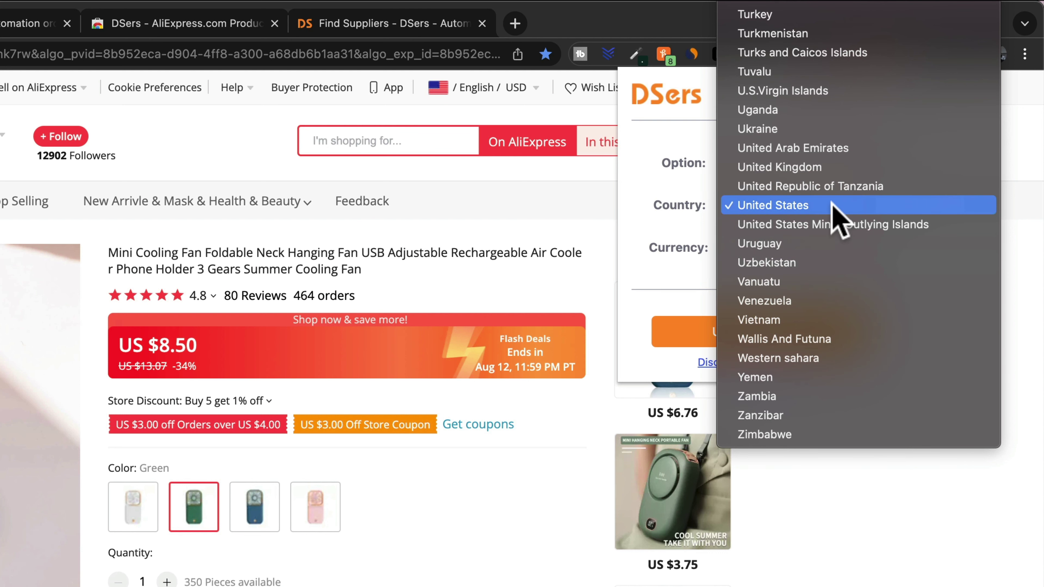
left_click(825, 170)
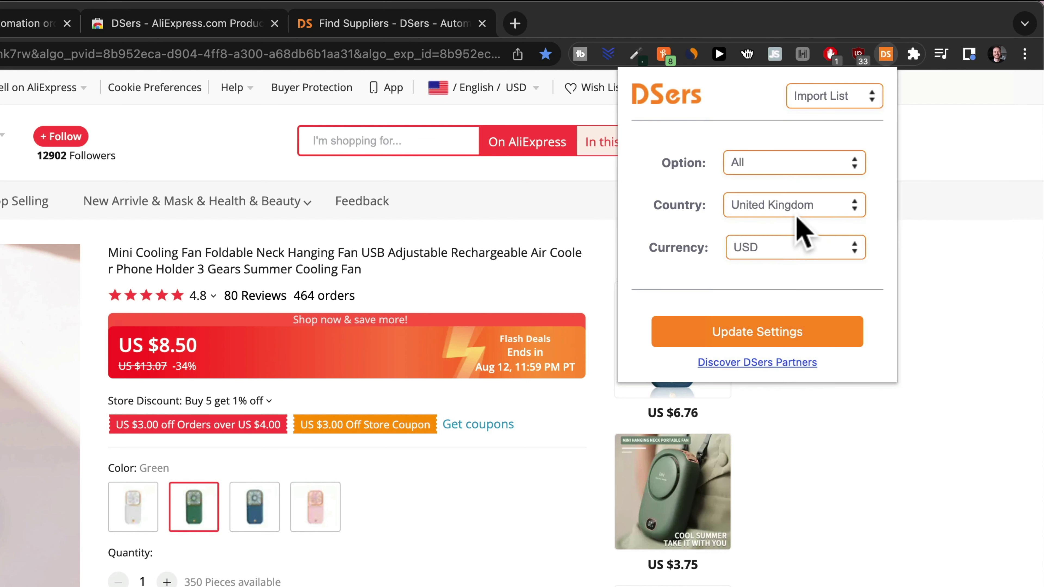
left_click(762, 248)
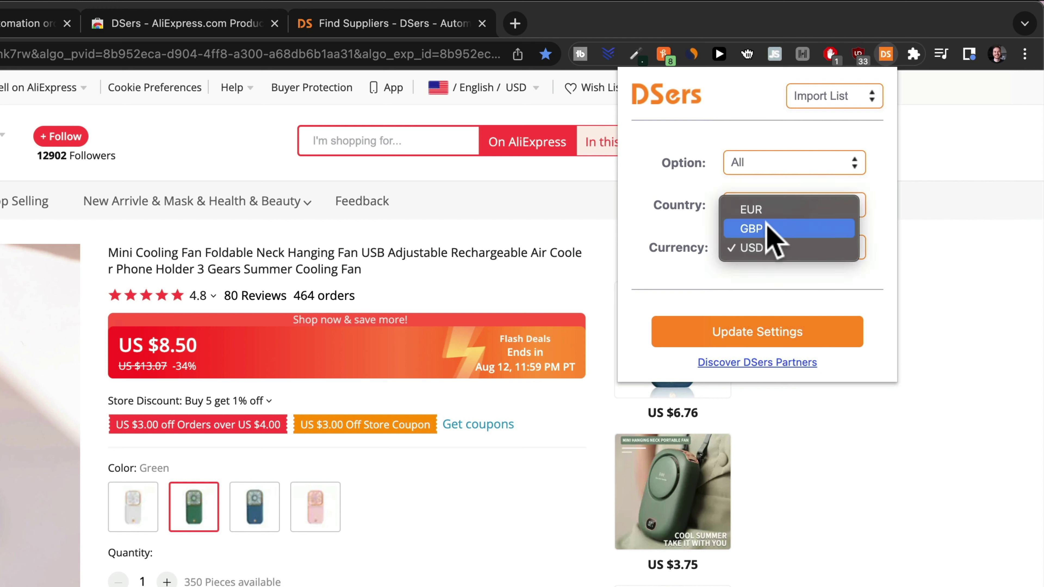
left_click(763, 228)
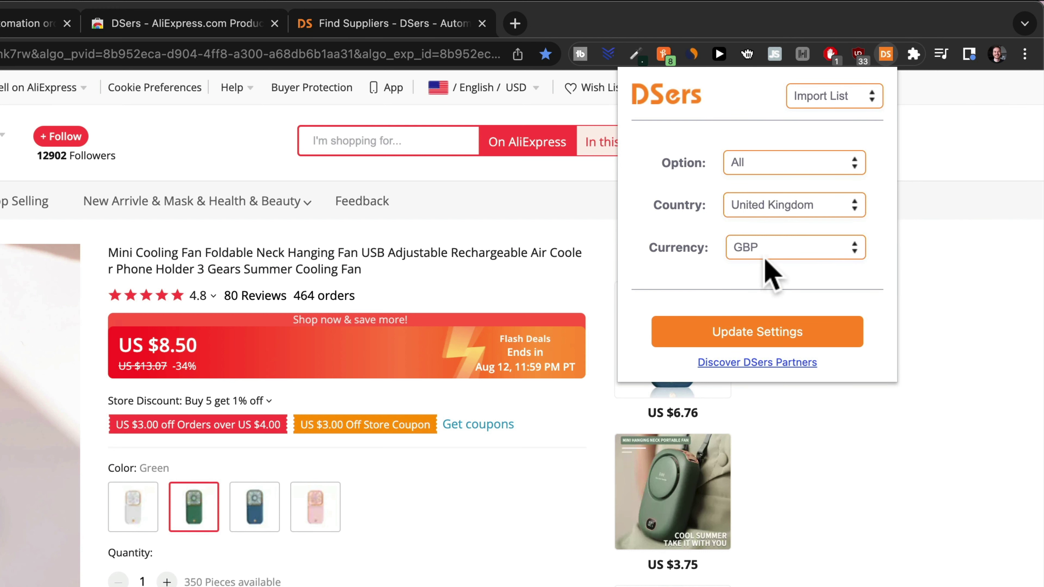
left_click(765, 249)
left_click(756, 268)
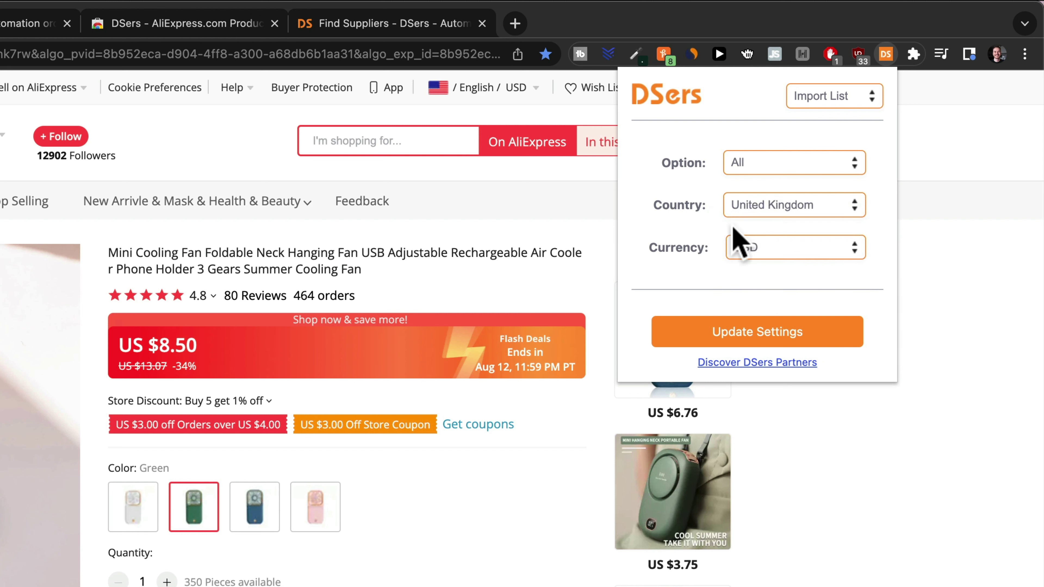
left_click(752, 205)
left_click(783, 247)
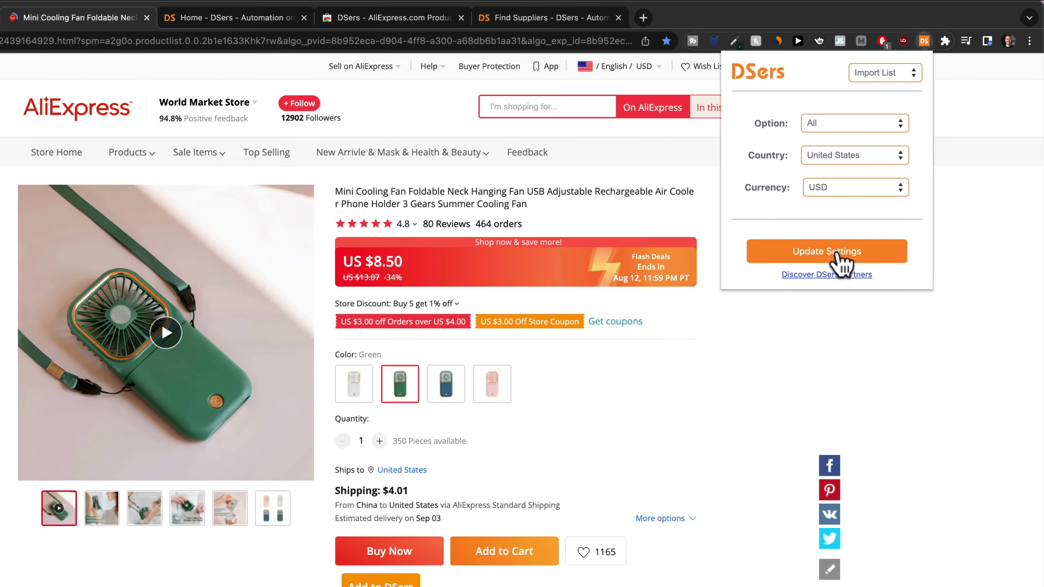
left_click(773, 341)
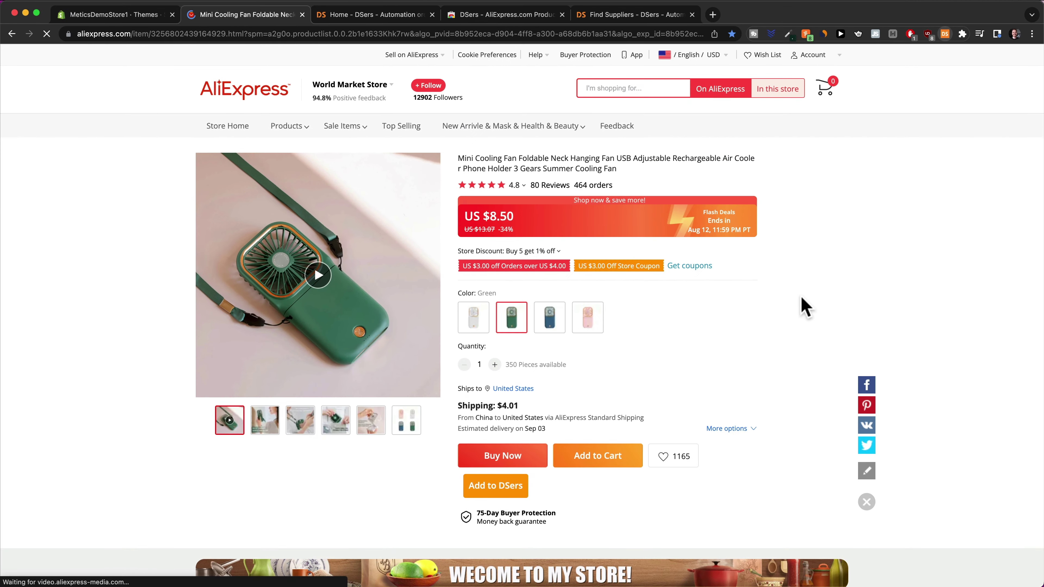
Reload the fan's AliExpress page, add it to DSers, and return to DSers Home
left_click(118, 33)
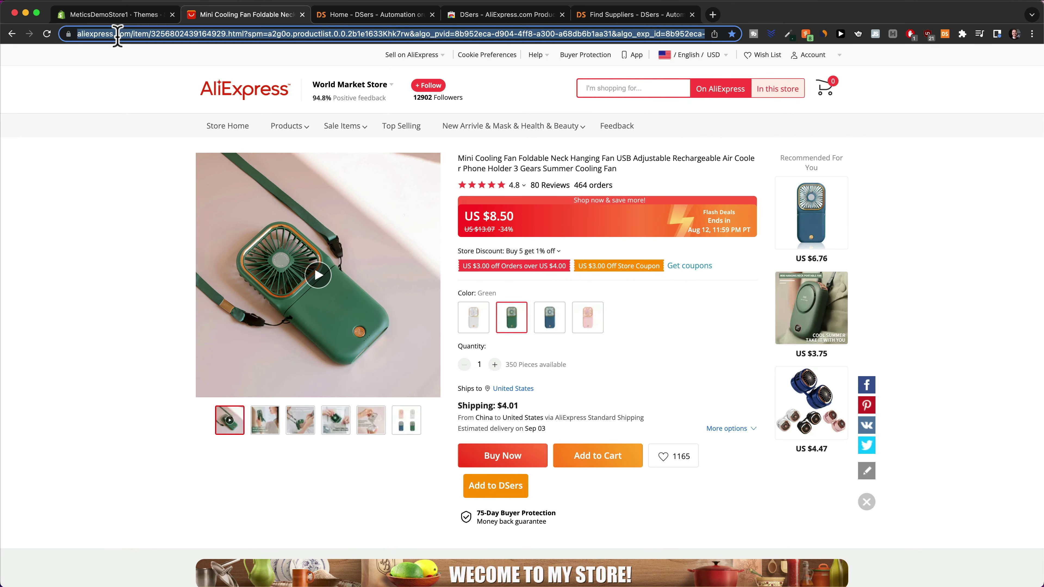
key("Return")
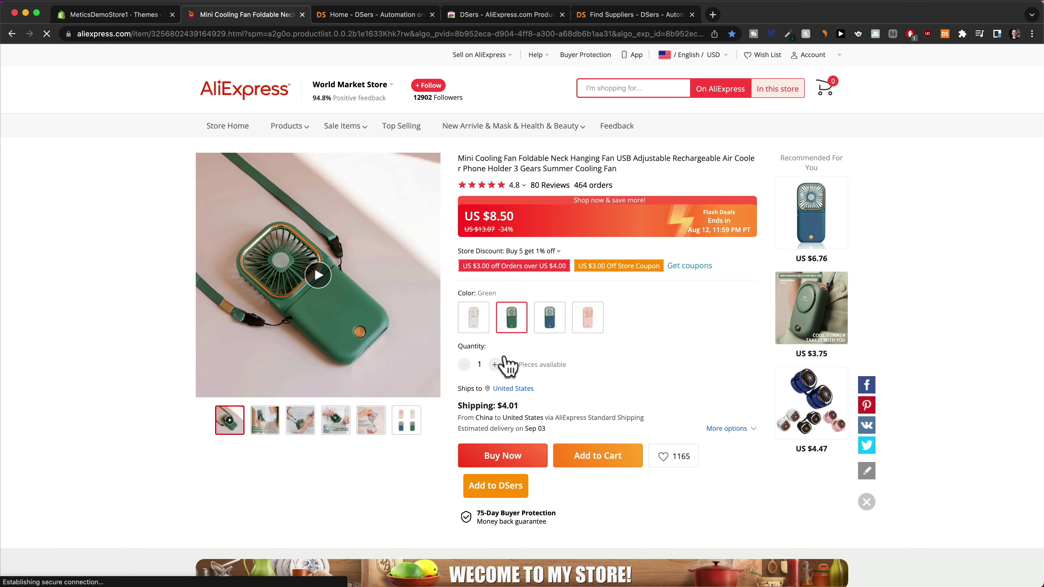
left_click(496, 490)
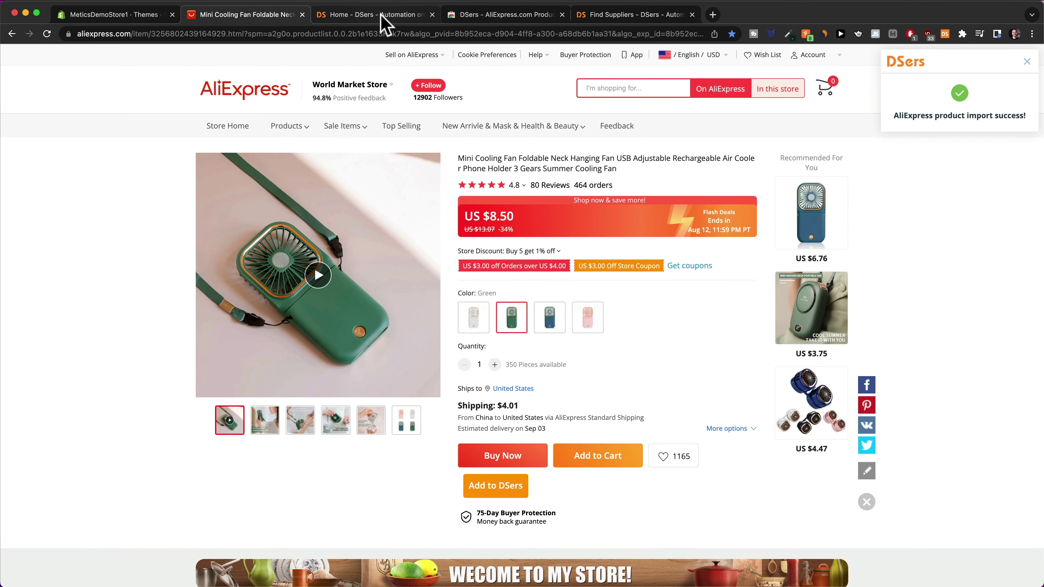
left_click(384, 17)
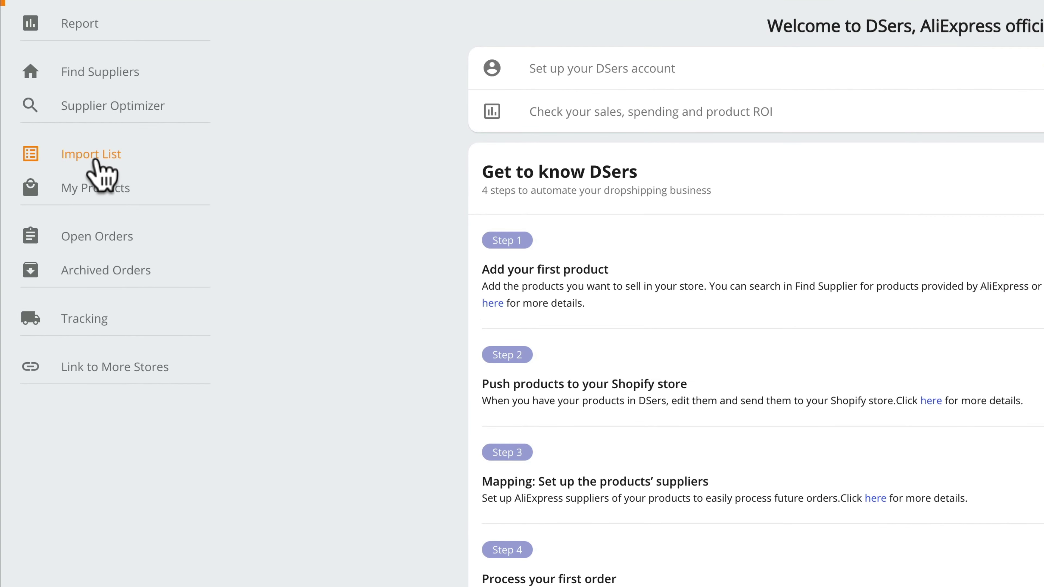
Open the imported Mini Cooling Fan for editing and review its four variants and description
left_click(96, 161)
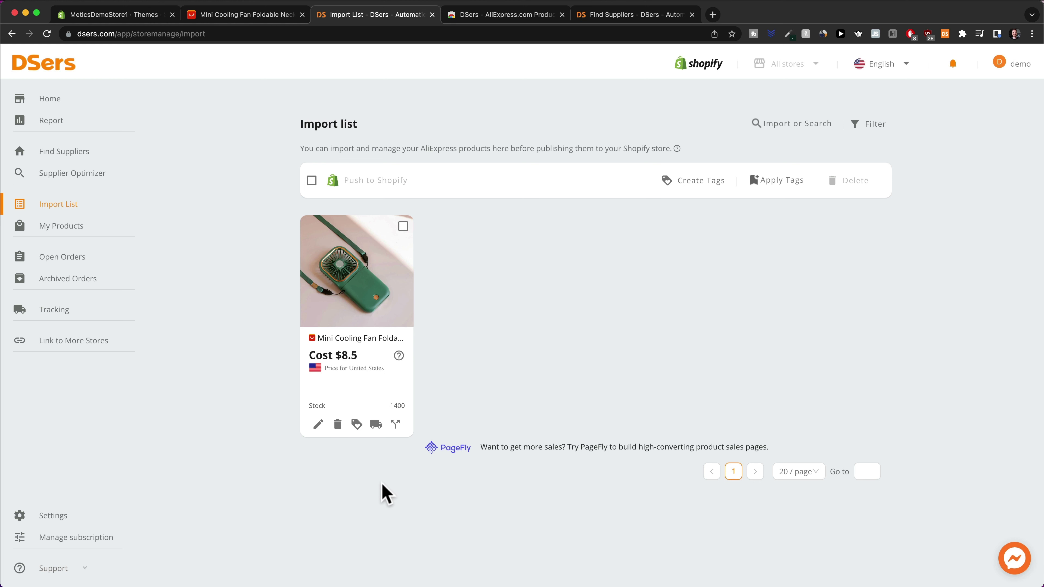
left_click(318, 424)
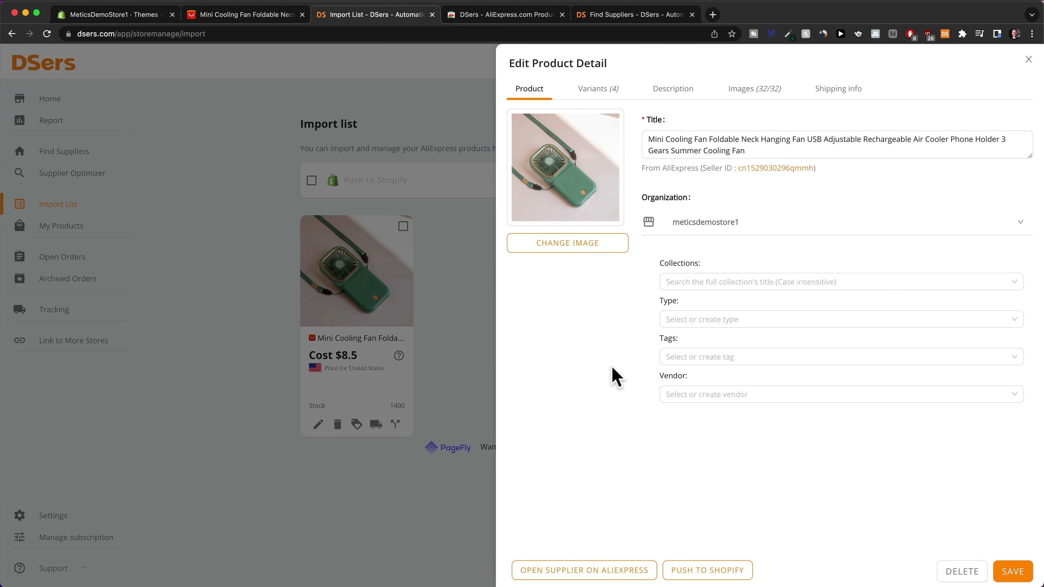
left_click(596, 99)
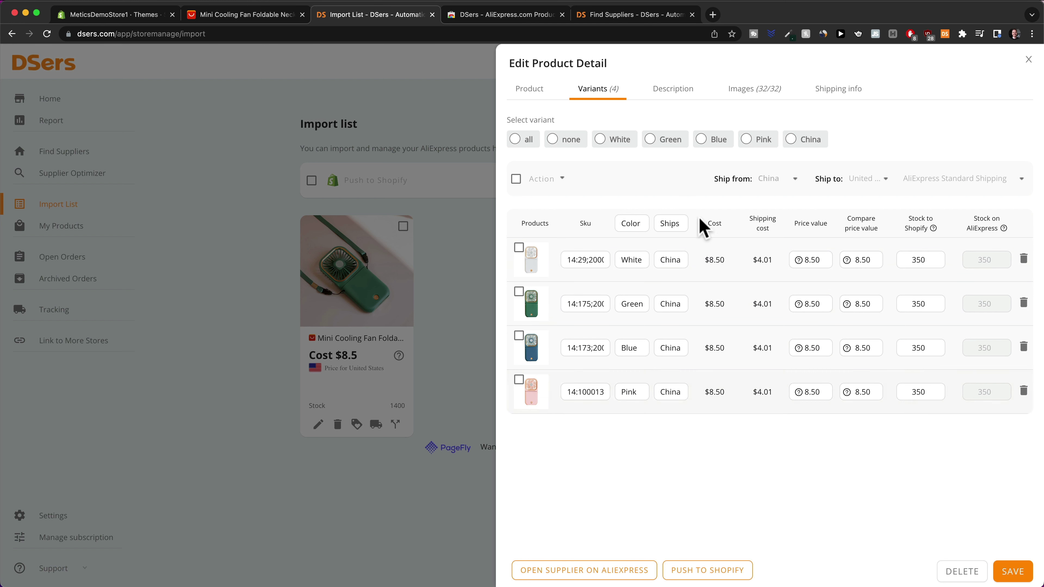
left_click(691, 94)
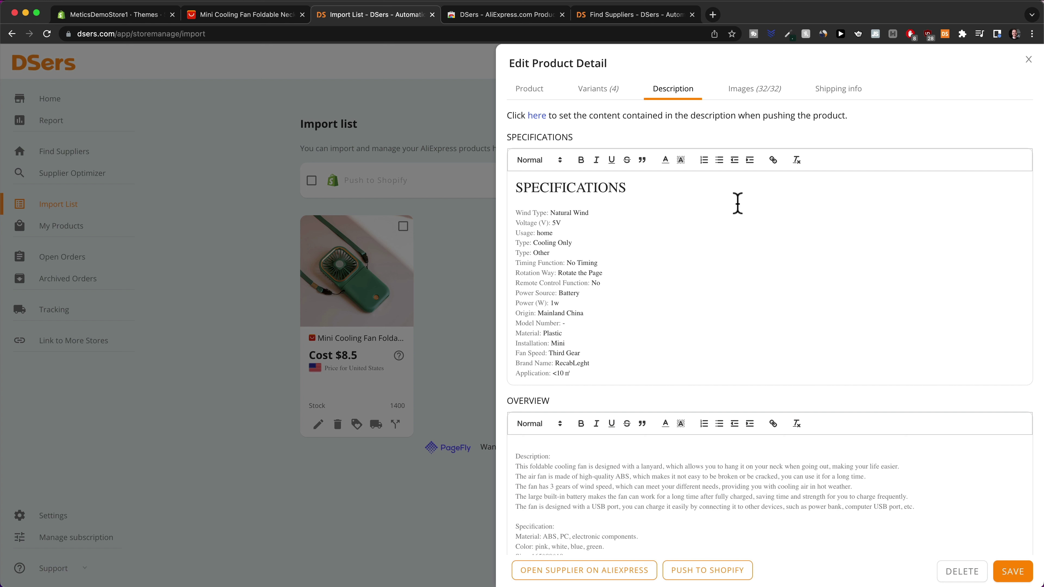
Browse the fan's 32 product images, then bring up the shipping info country search
left_click(748, 95)
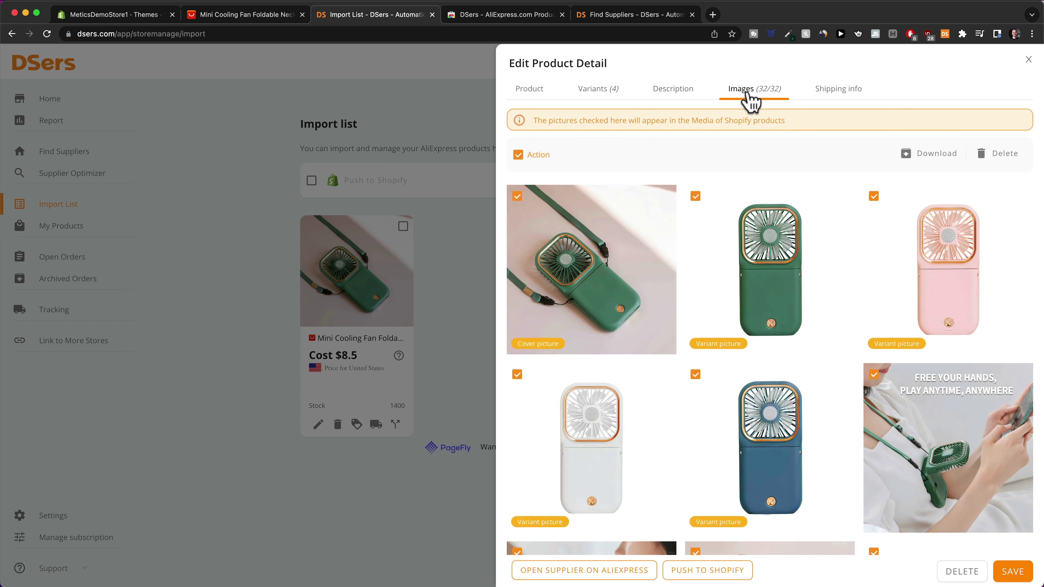
scroll(762, 299, "down", 3)
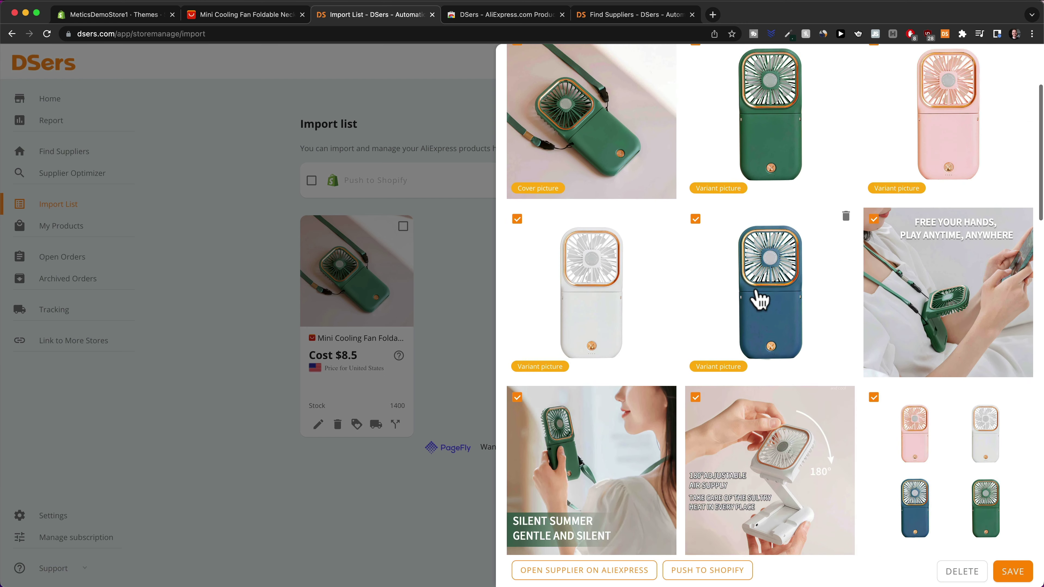
scroll(760, 297, "up", 5)
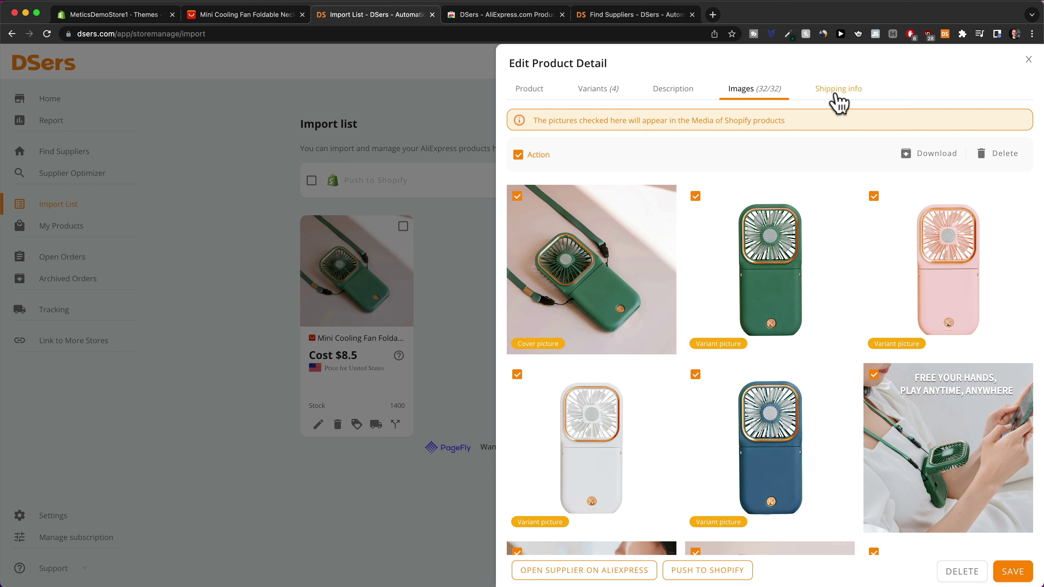
left_click(838, 103)
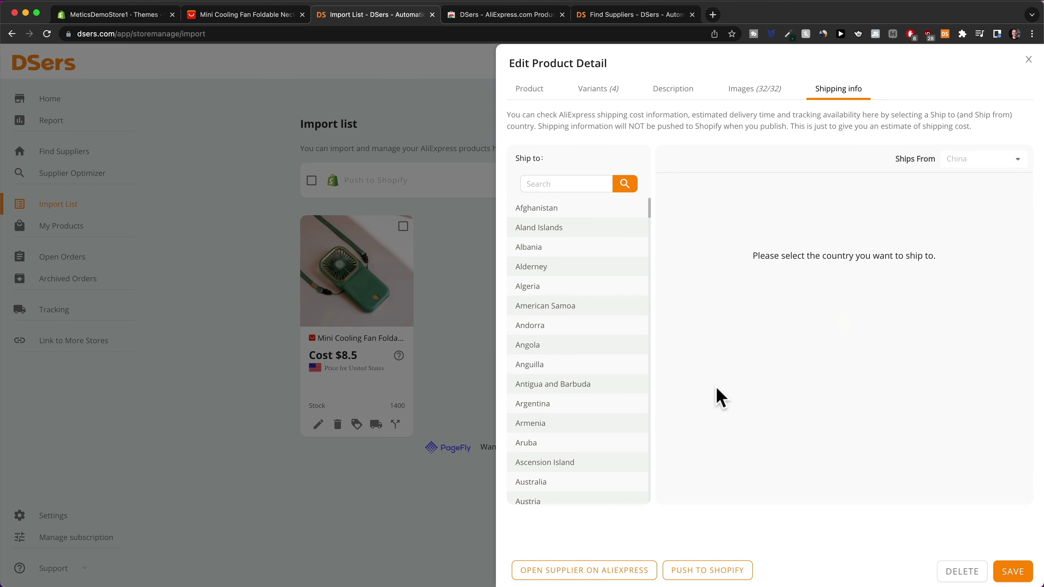
left_click(568, 185)
Check the fan's United States shipping costs and delivery times, then save the product edits
type("unn")
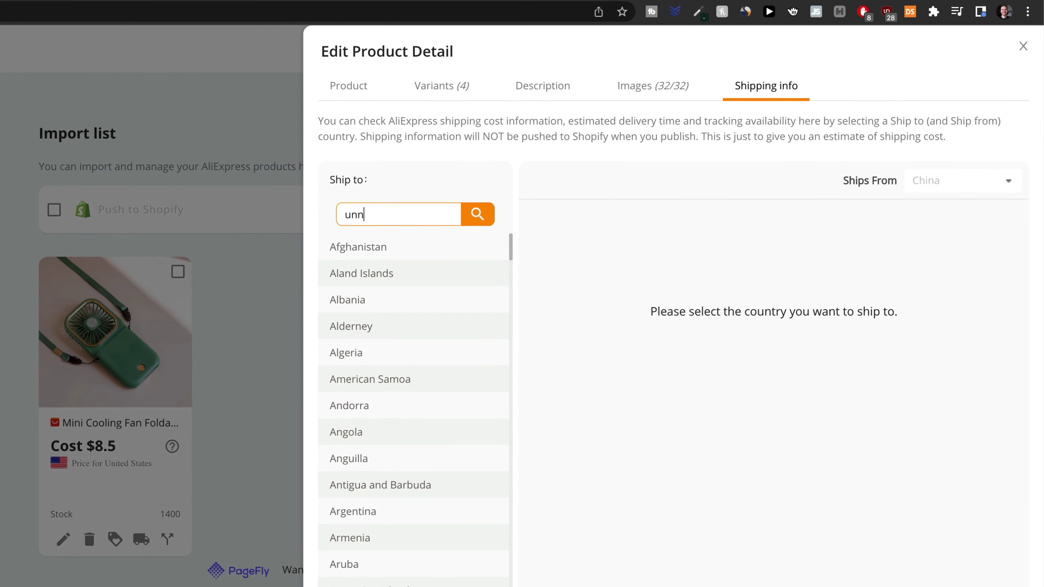
key("BackSpace")
type("ited states")
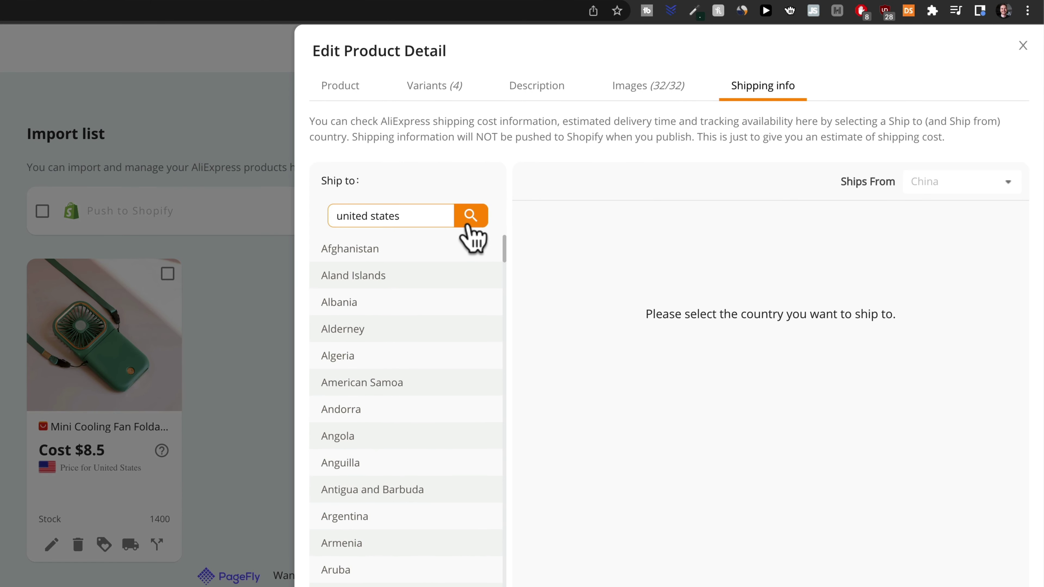
left_click(468, 222)
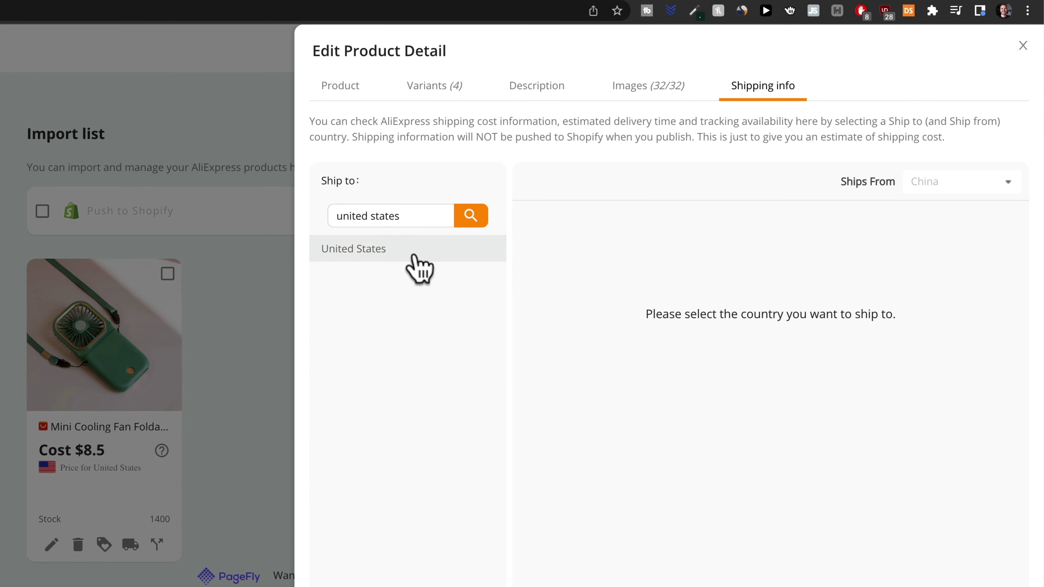
left_click(412, 253)
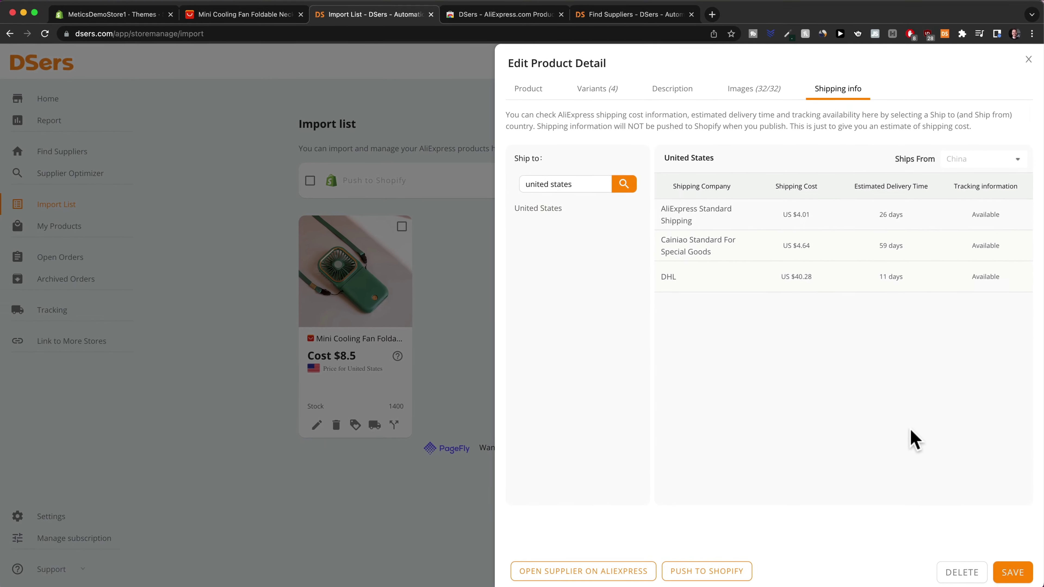
left_click(1005, 572)
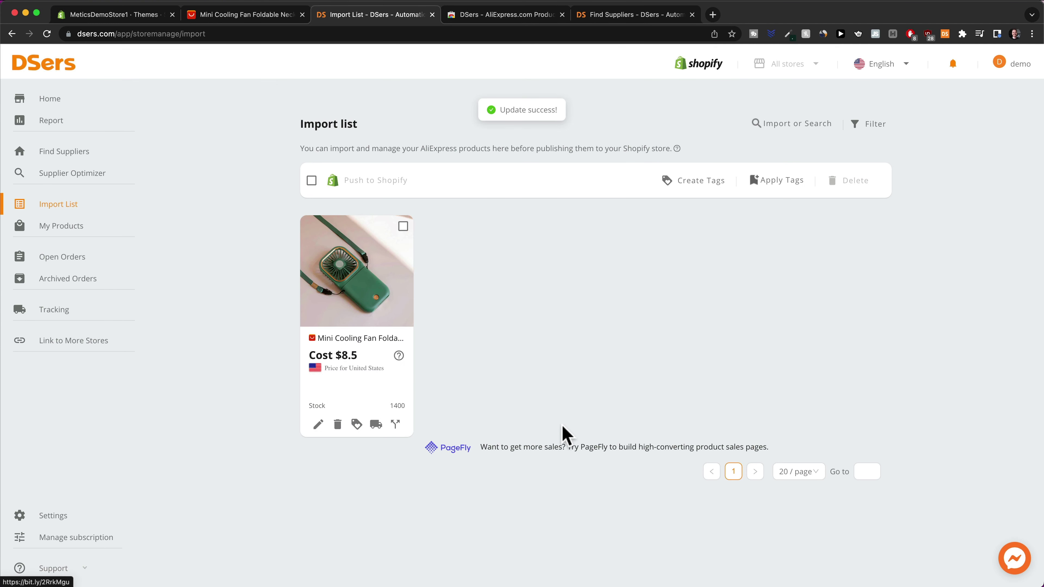
Push the Mini Cooling Fan to Shopify, also publishing to Online Store, then open Shopify admin
mouse_move(392, 335)
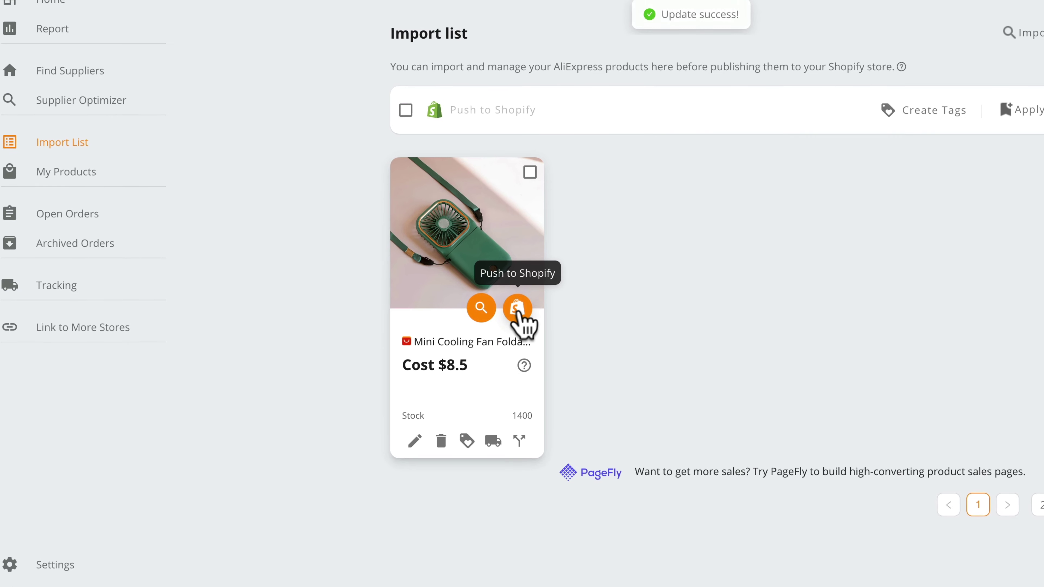
left_click(516, 313)
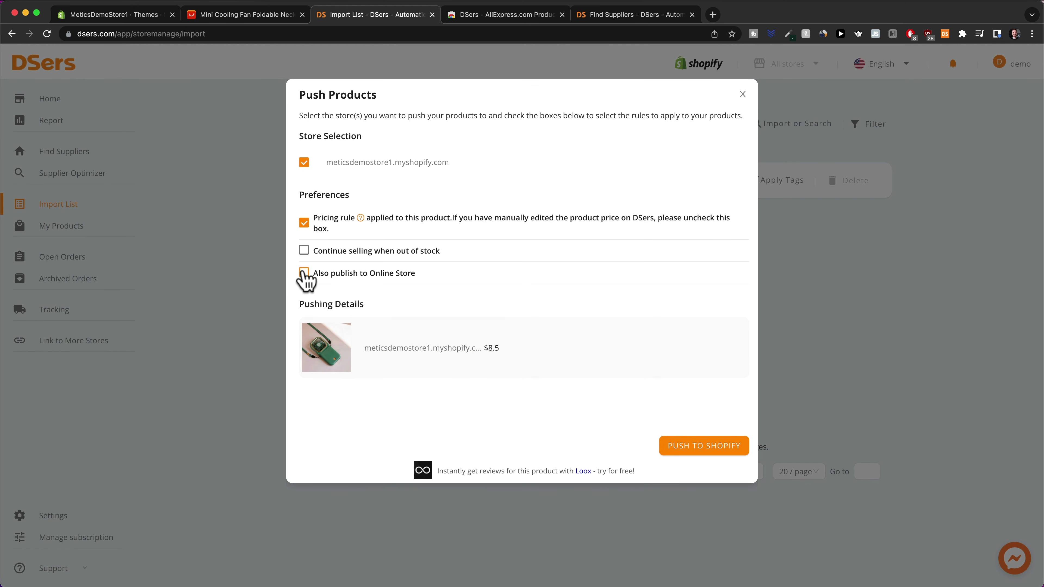
left_click(303, 273)
left_click(693, 452)
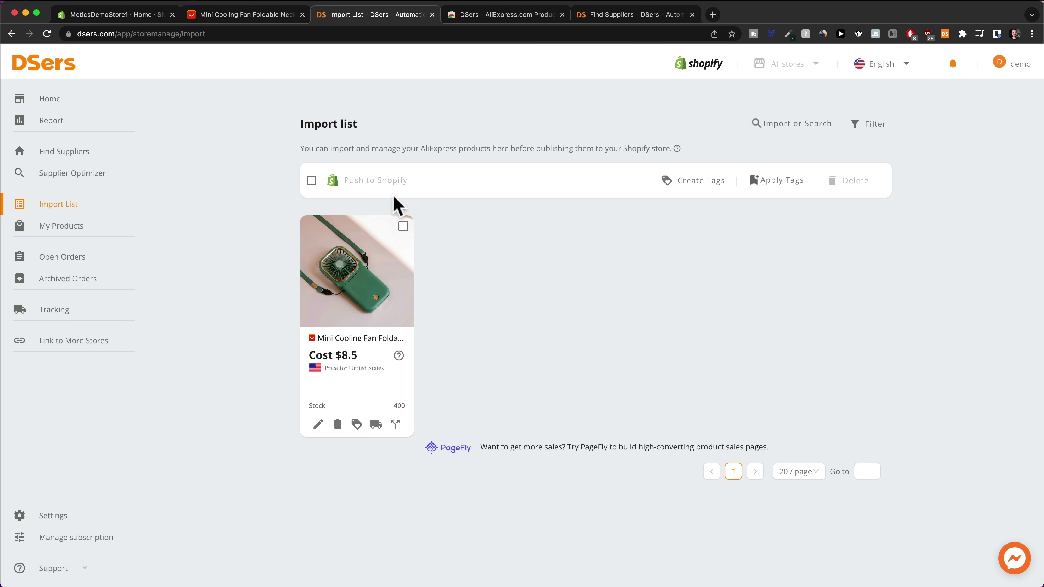
left_click(126, 15)
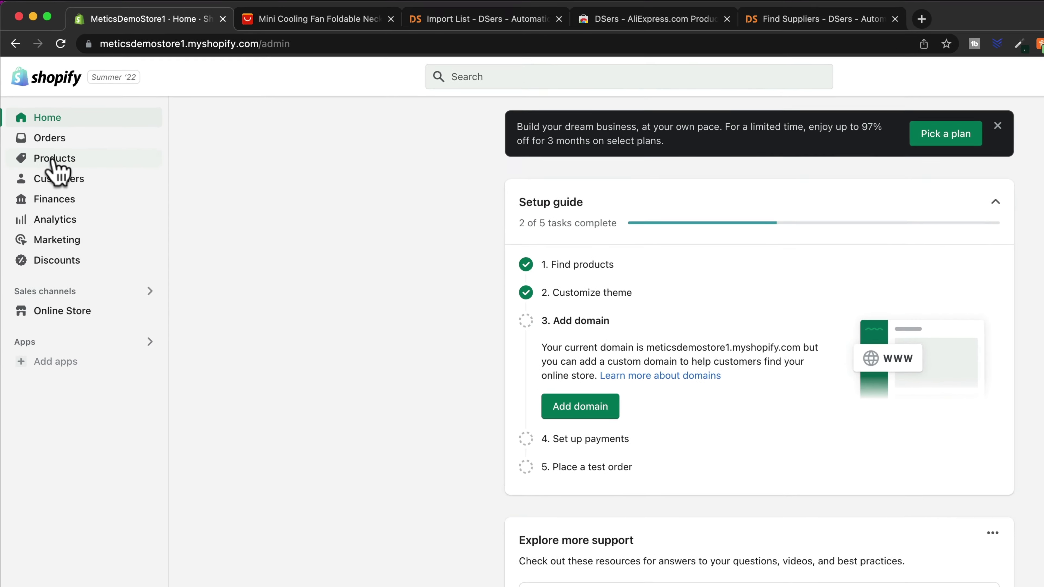
Confirm the cooling fan shows Active with 1,400 in stock in Products, then go to Namelix
left_click(43, 122)
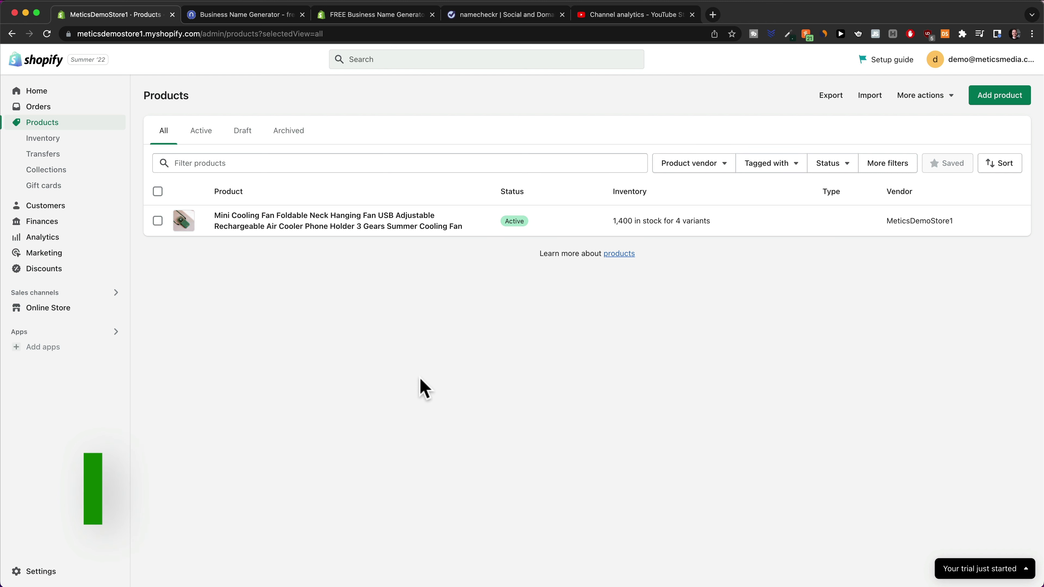
left_click(243, 15)
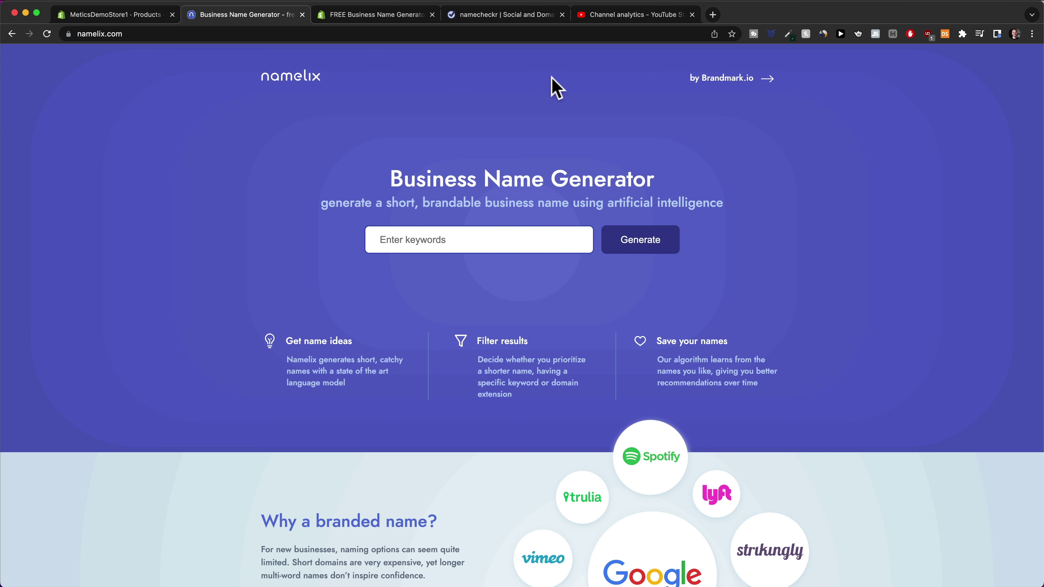
Generate Namelix business name ideas for the keyword 'fresh' at Medium randomness and browse them
left_click(471, 246)
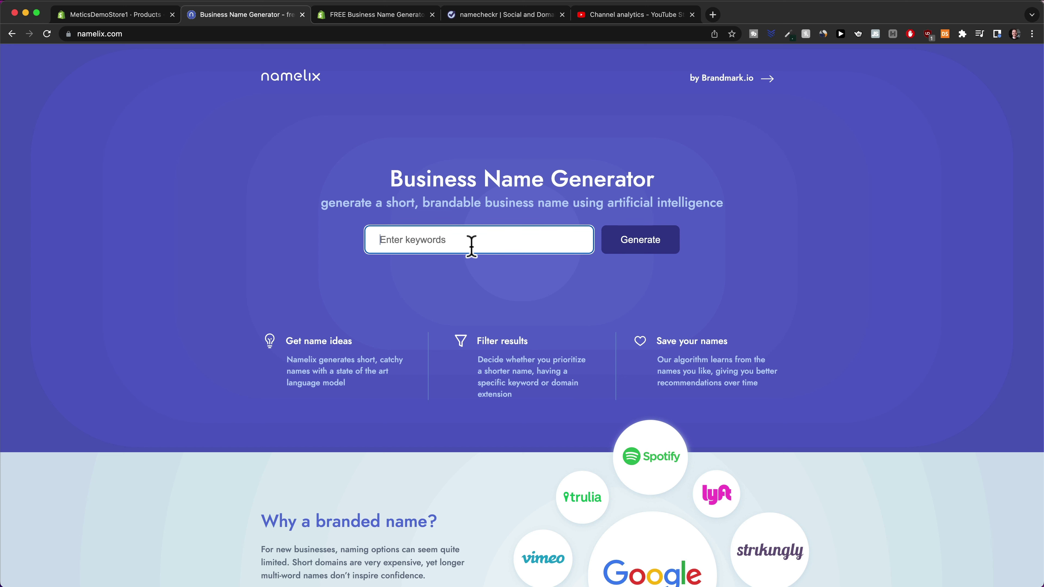
type("fr")
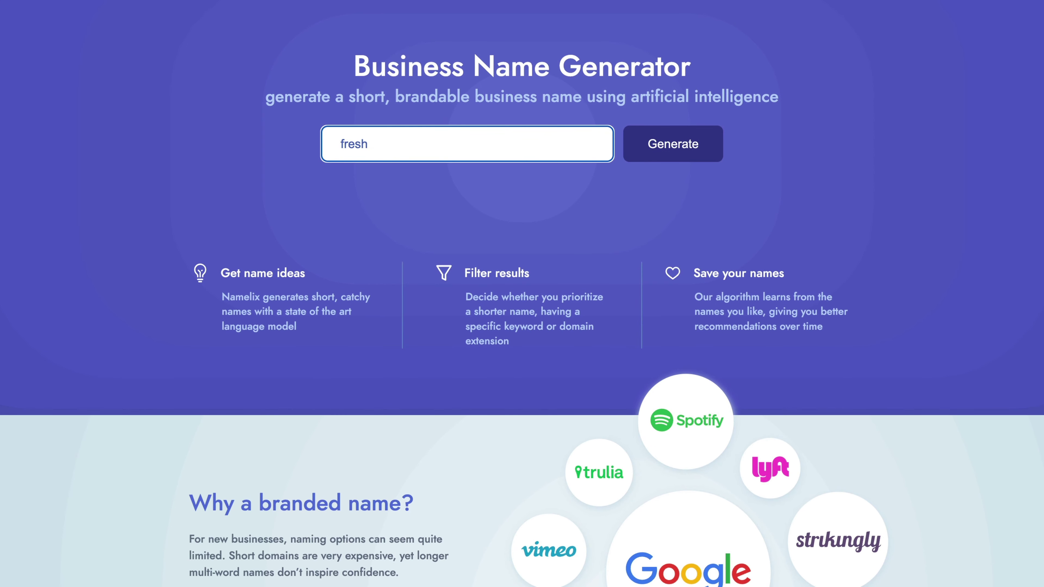
type("esh")
left_click(671, 153)
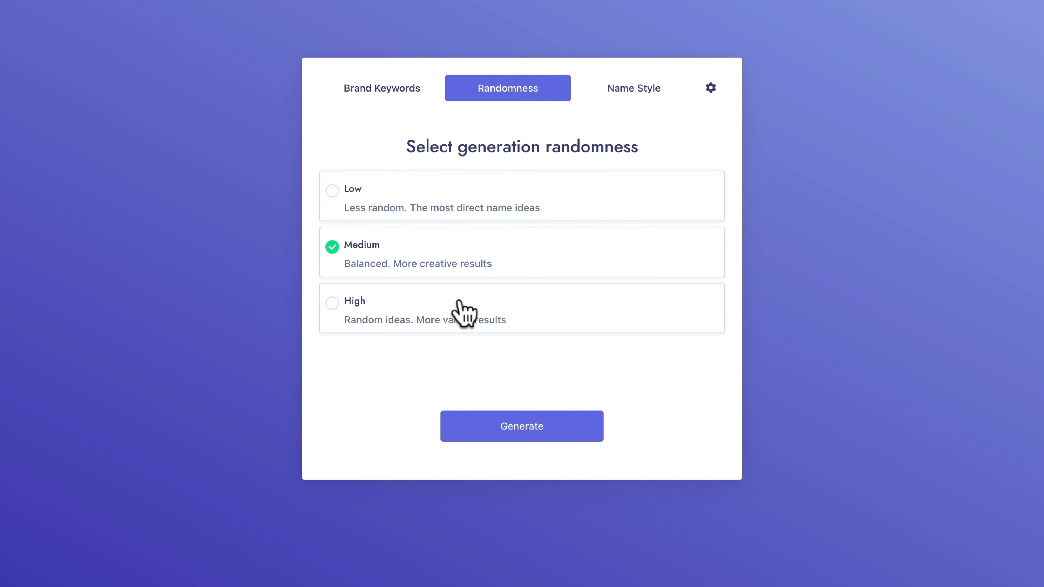
left_click(509, 431)
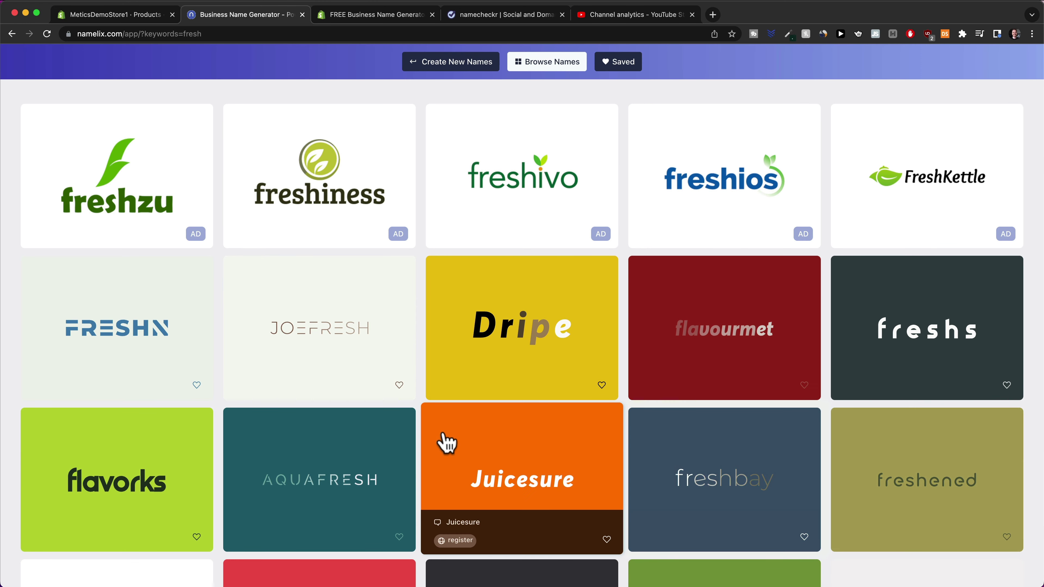
scroll(426, 457, "down", 3)
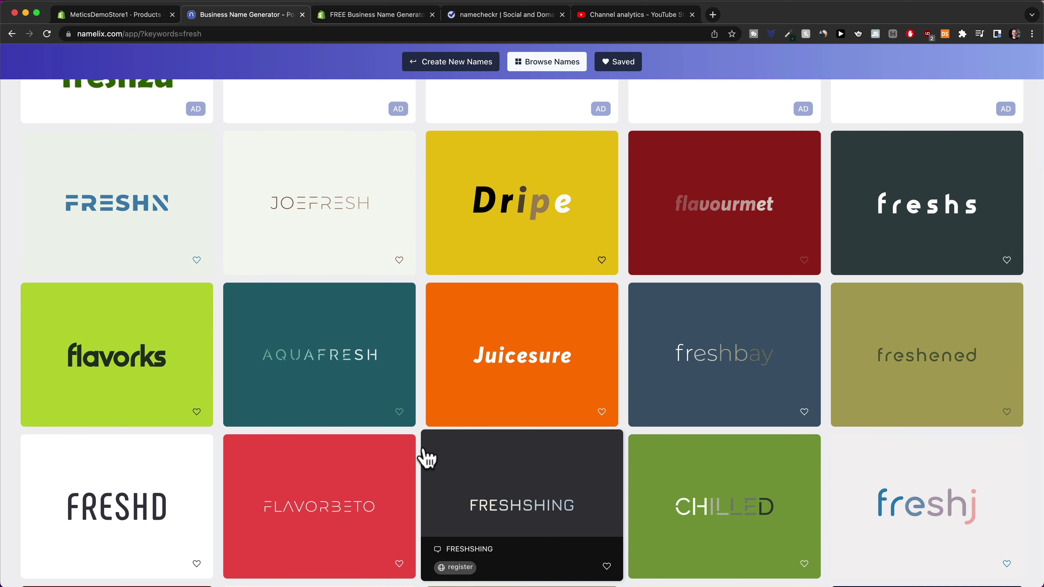
scroll(427, 457, "down", 10)
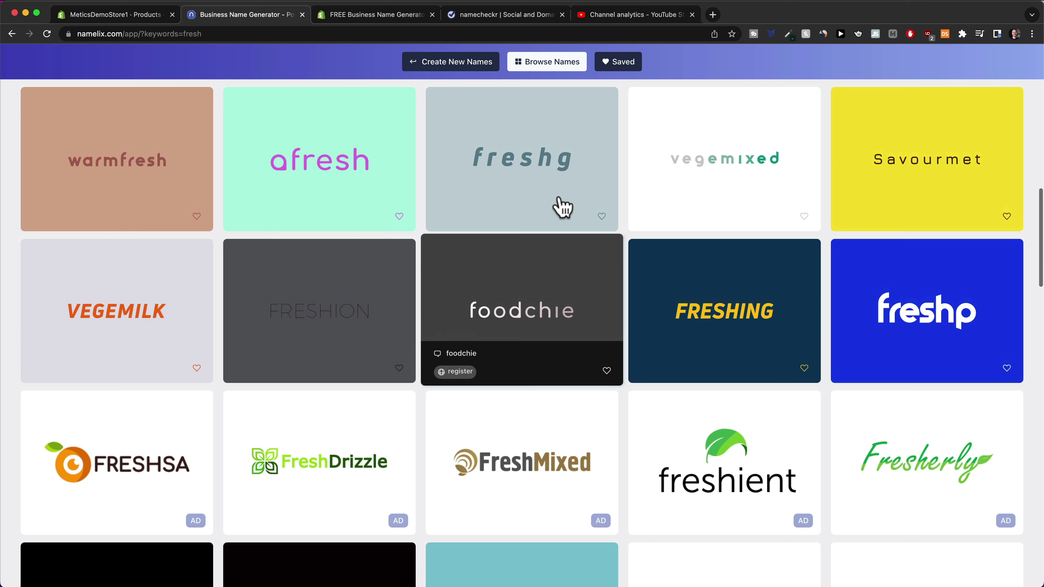
Generate and browse Shopify's business names containing 'breeze', such as Breeze Hack
left_click(366, 15)
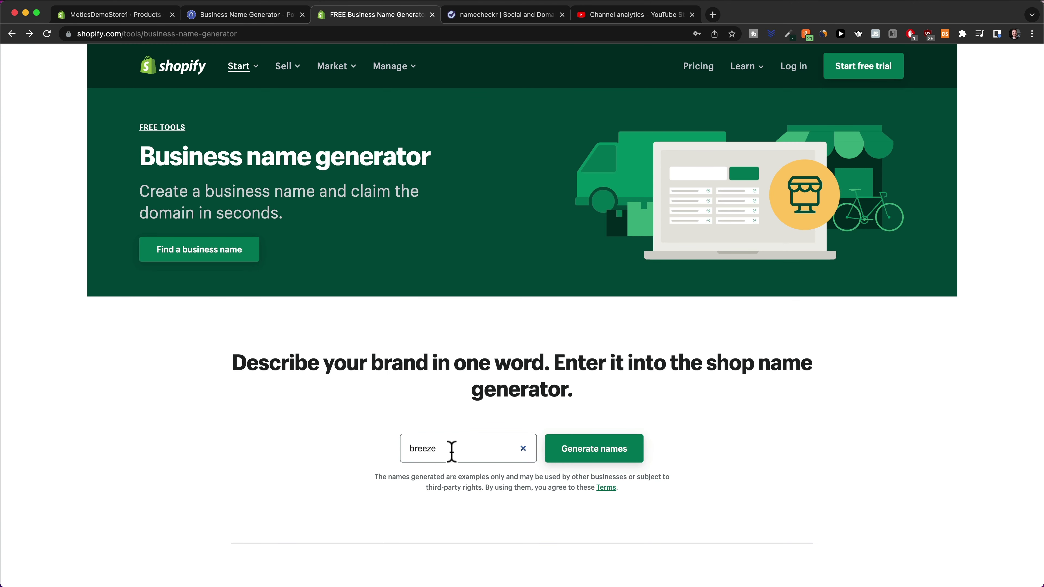
double_click(419, 447)
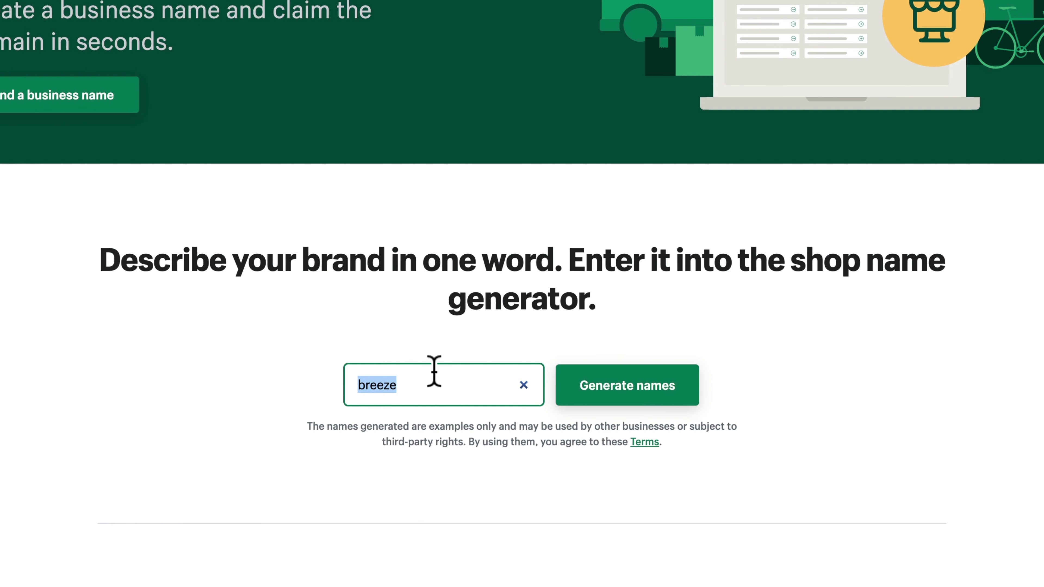
left_click(264, 397)
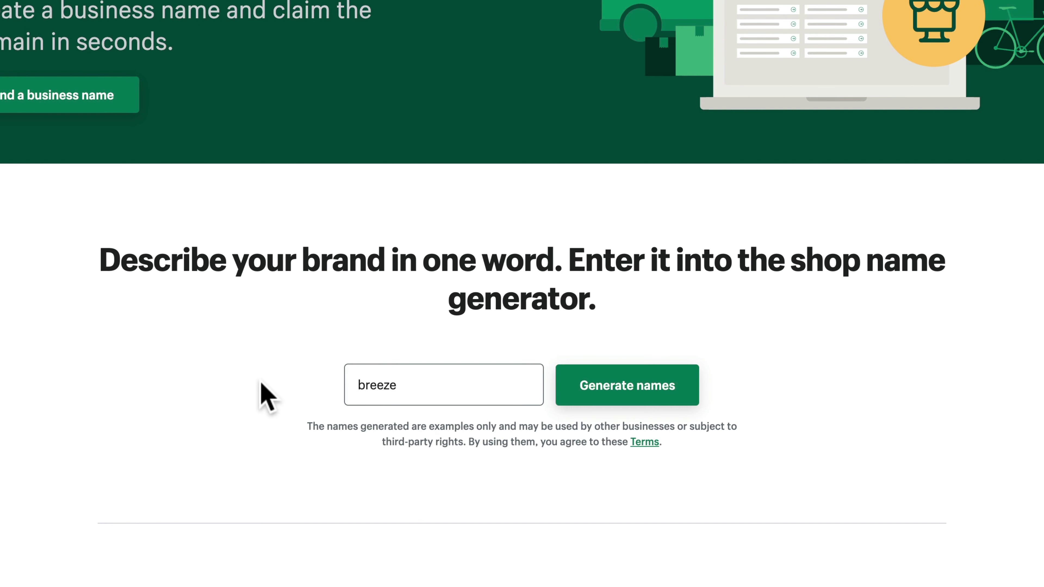
left_click(651, 405)
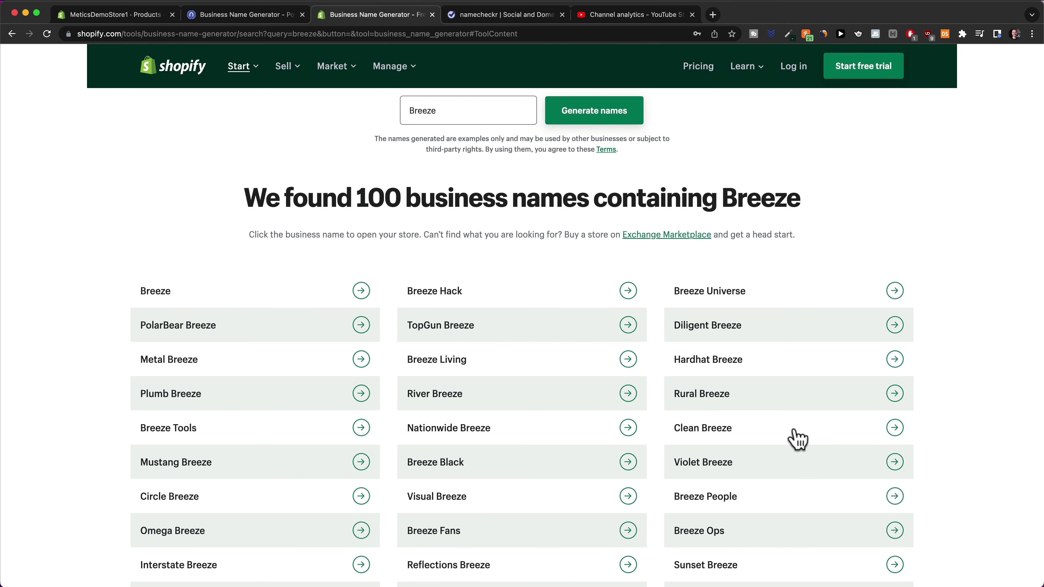
scroll(646, 296, "down", 3)
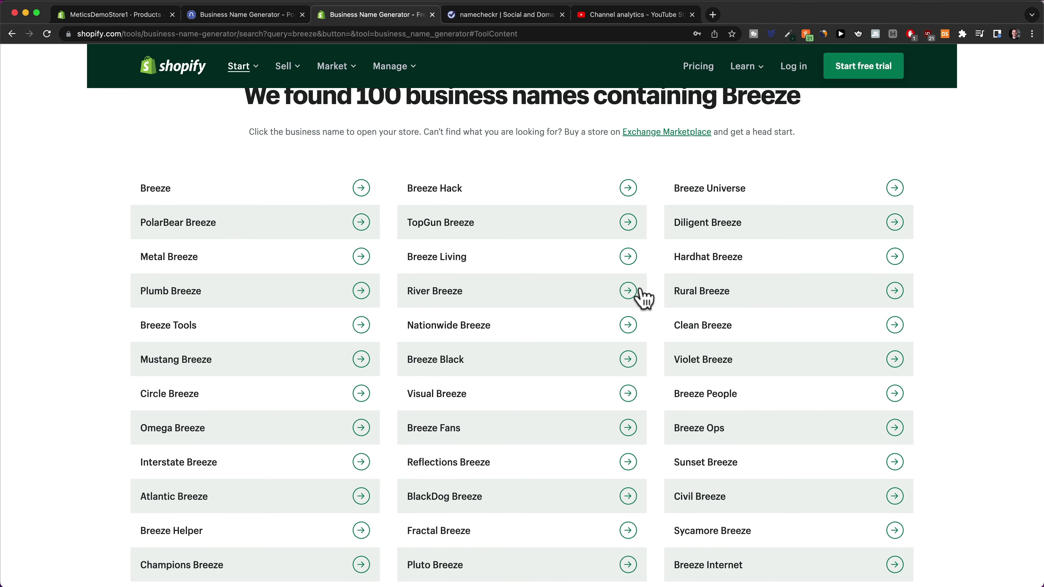
scroll(509, 351, "down", 4)
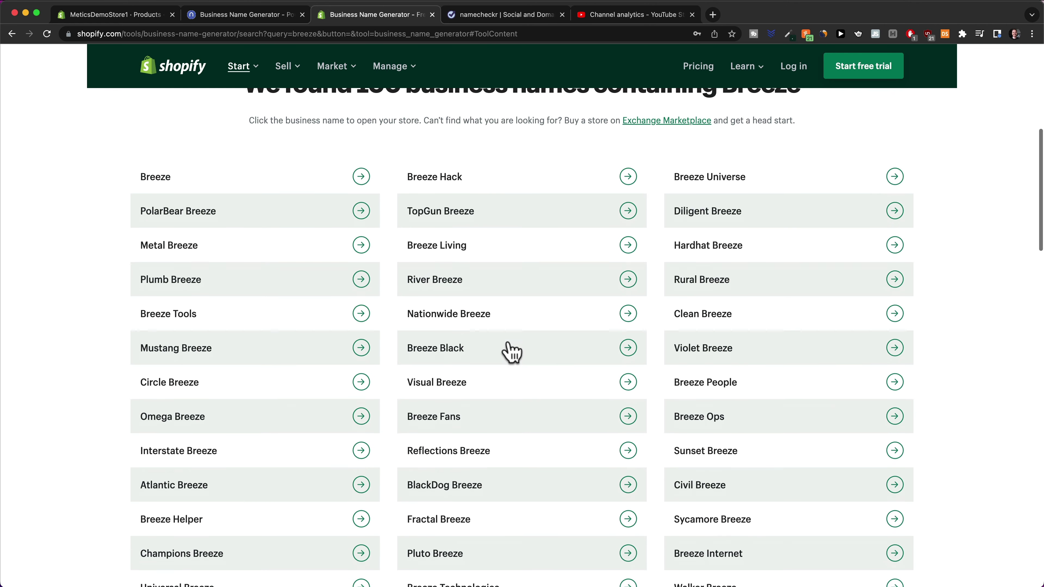
scroll(487, 214, "down", 1)
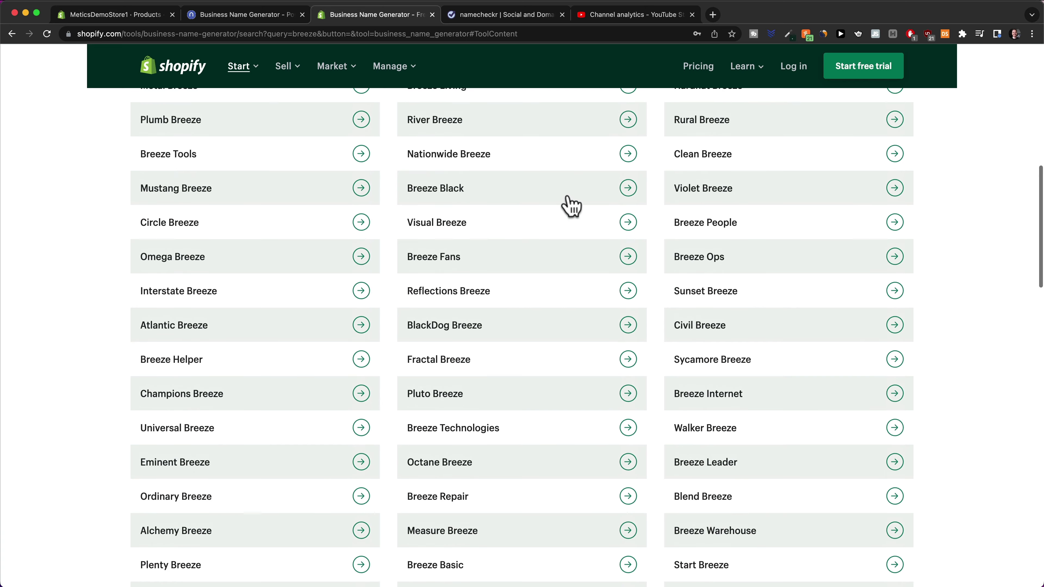
scroll(550, 450, "down", 4)
scroll(530, 337, "down", 1)
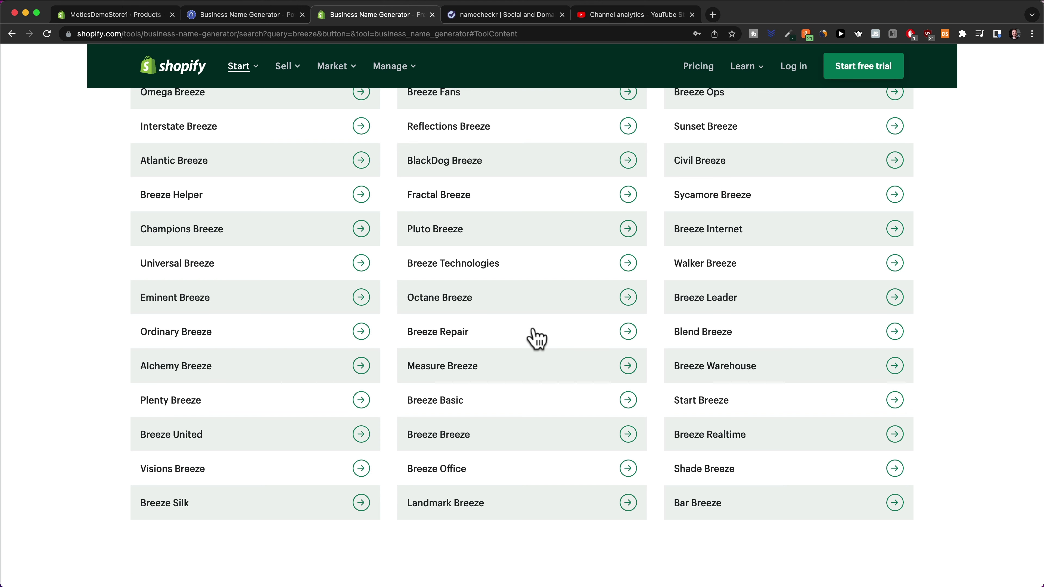
left_click(496, 16)
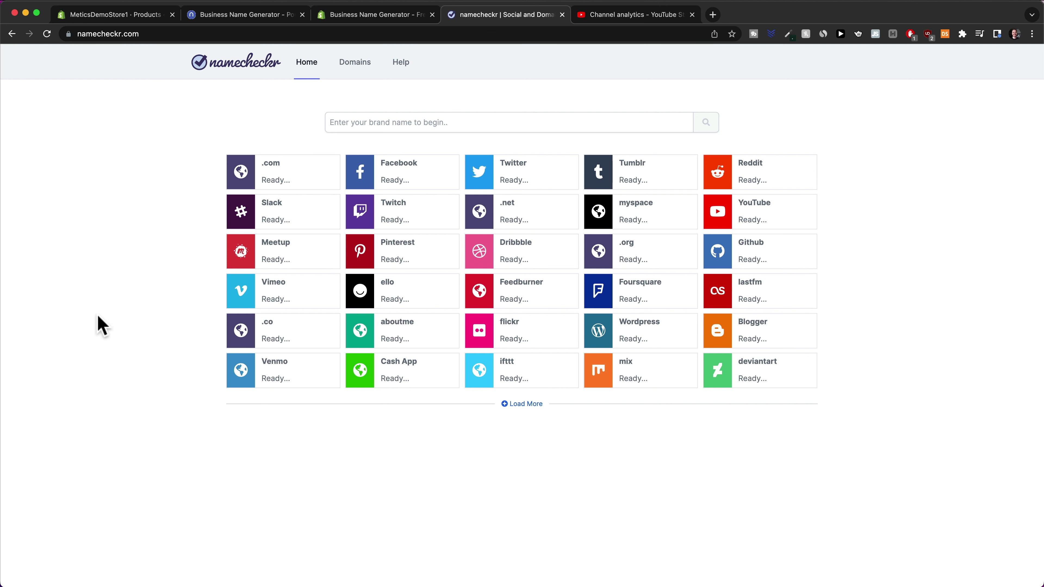
Check 'myeasybreeze' for domain and social-network availability in namecheckr
left_click(351, 123)
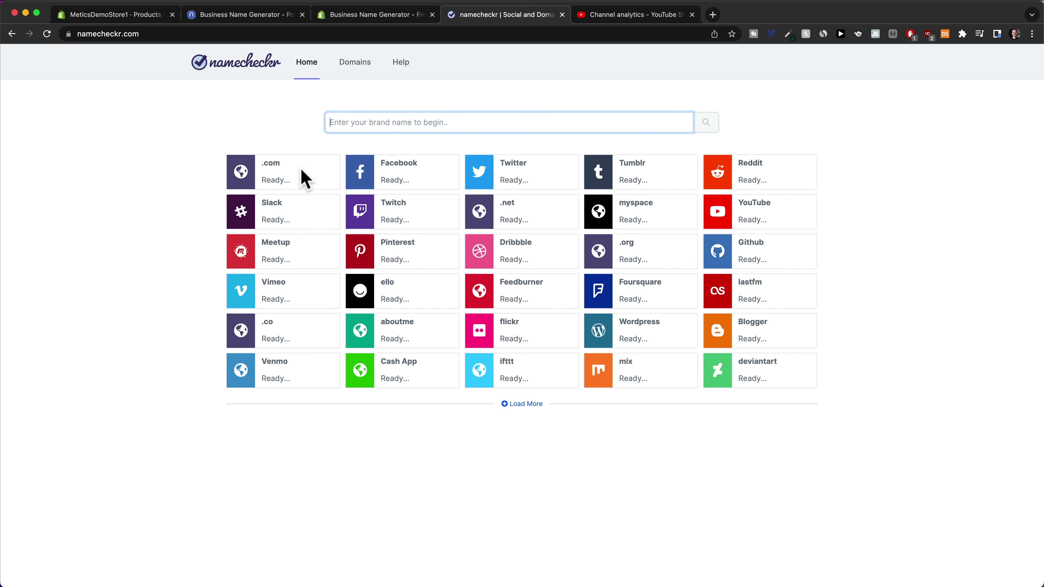
type("myeasybreeze")
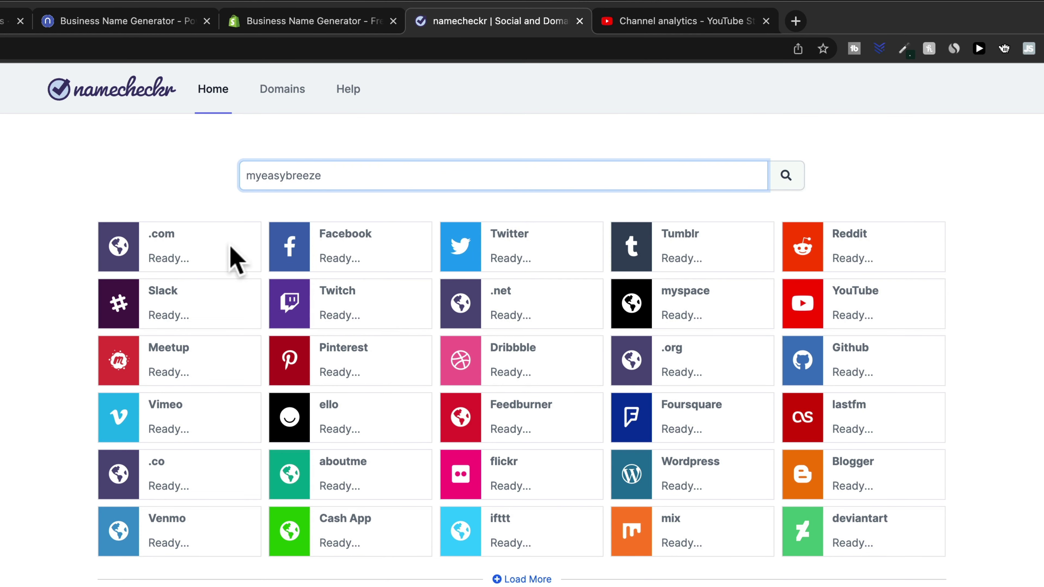
key("super+a")
key("super+Tab")
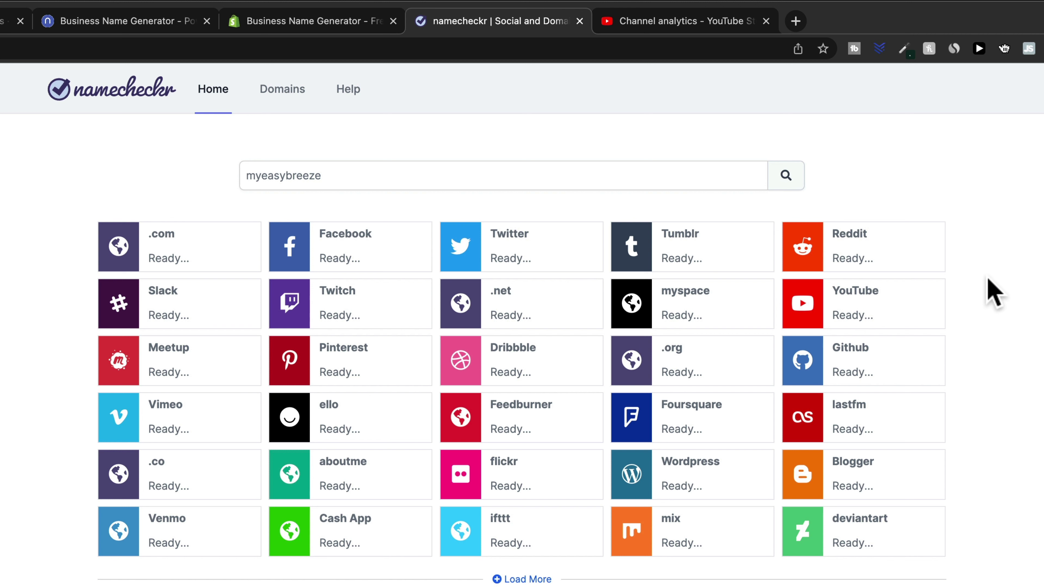
left_click(786, 181)
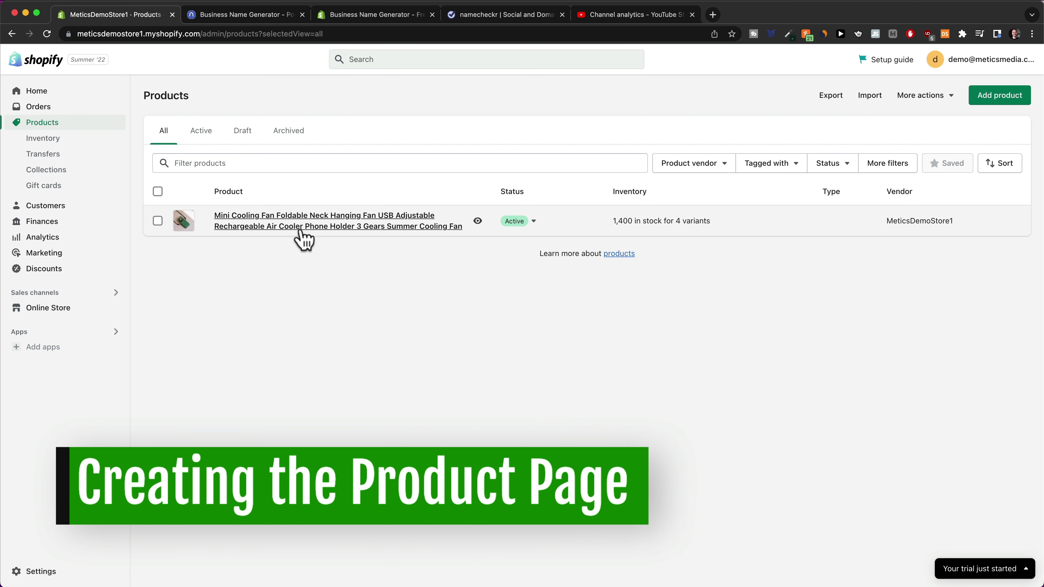
Open the fan product and delete its old title and supplier description
left_click(291, 227)
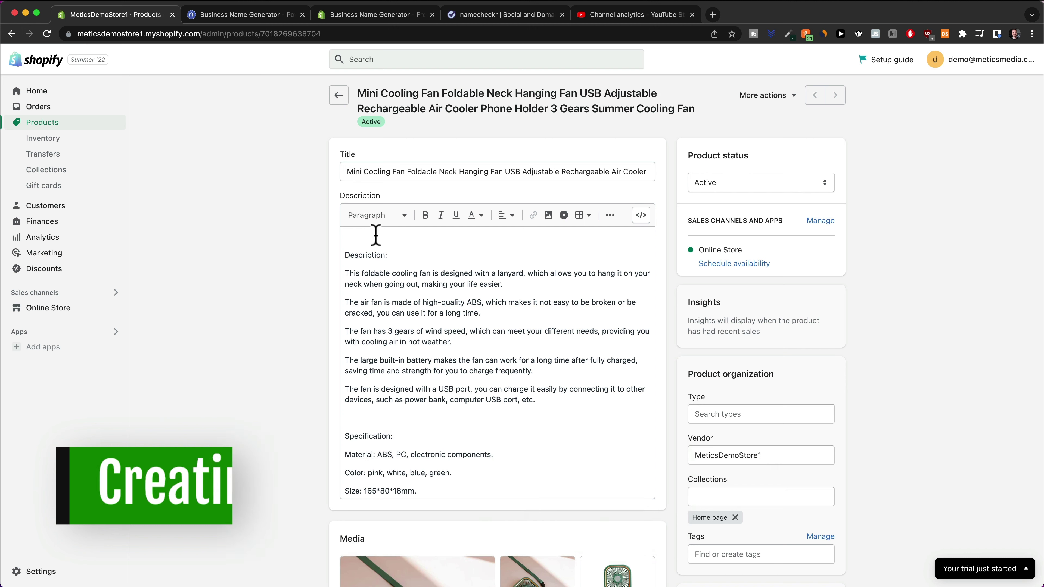
triple_click(438, 172)
key("BackSpace")
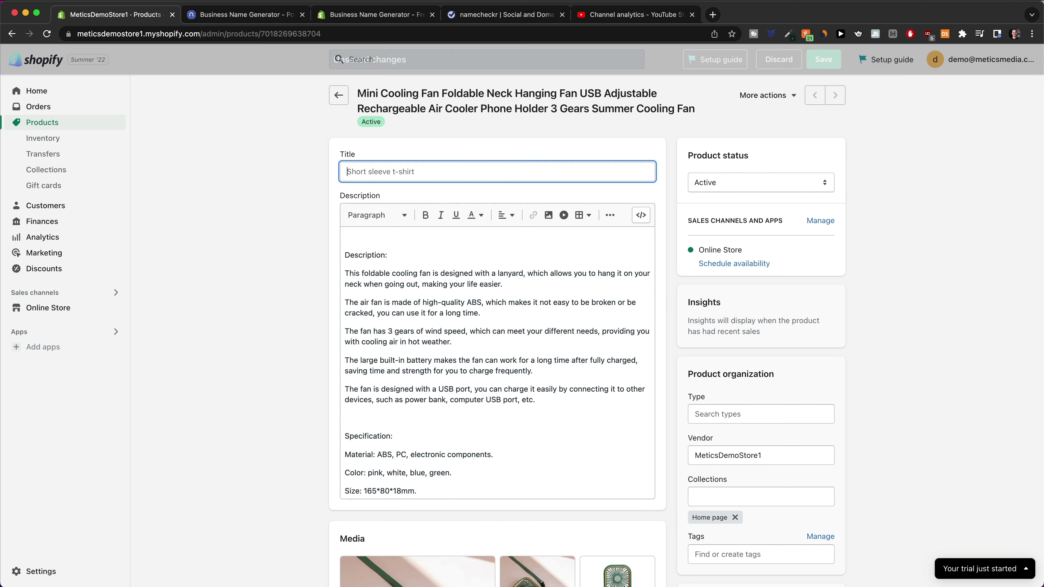
left_click_drag(423, 305, 423, 306)
key("super+a")
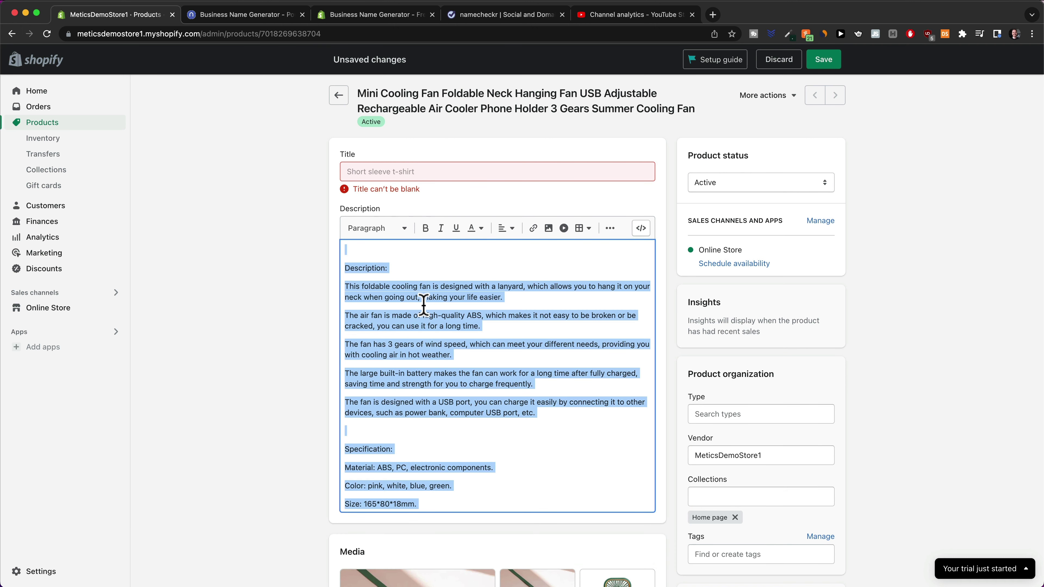
key("BackSpace")
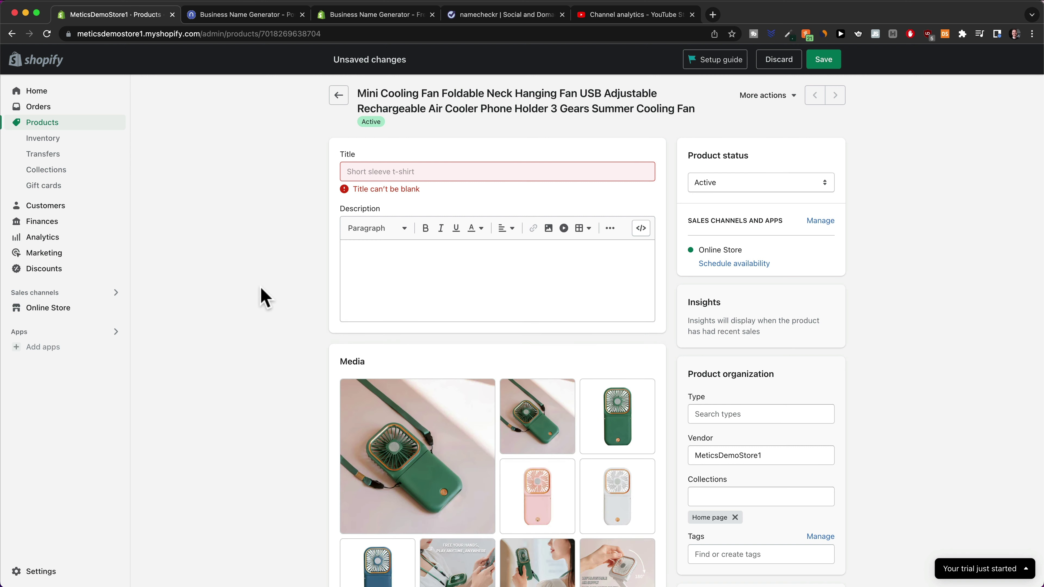
Enter the title 'MyEasyBreeze™ Mini Cooling Fan', pasting ™ from fsymbols, and save
left_click(401, 175)
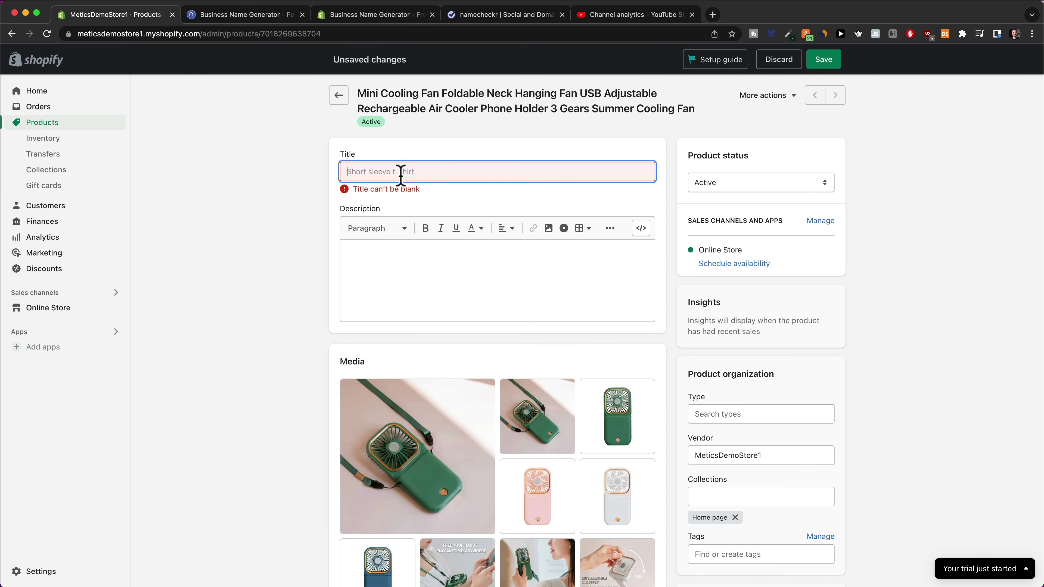
type("MyEa")
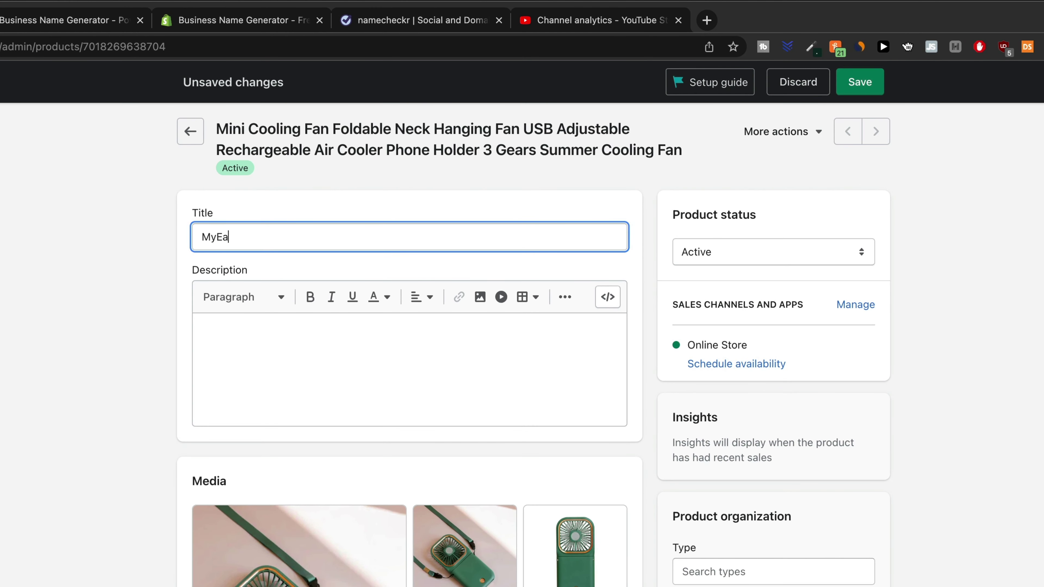
type("syBreeze")
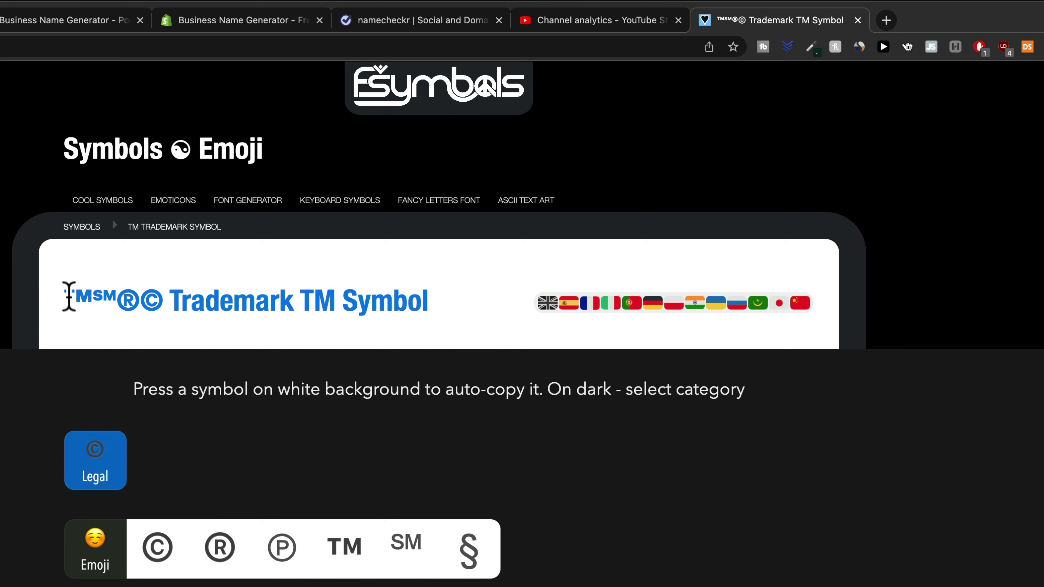
left_click_drag(69, 295, 93, 300)
key("super+c")
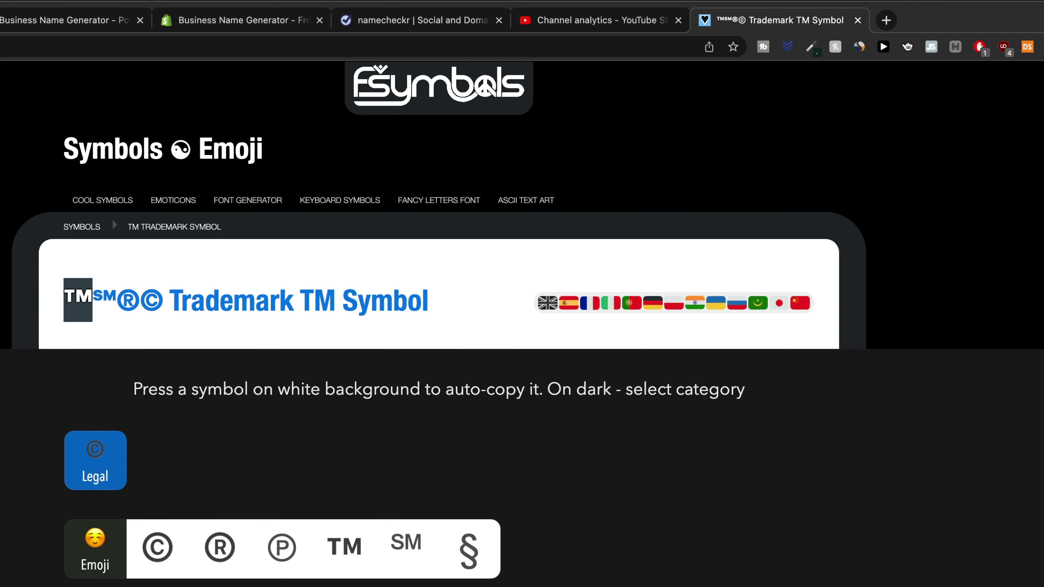
left_click(82, 16)
key("super+v")
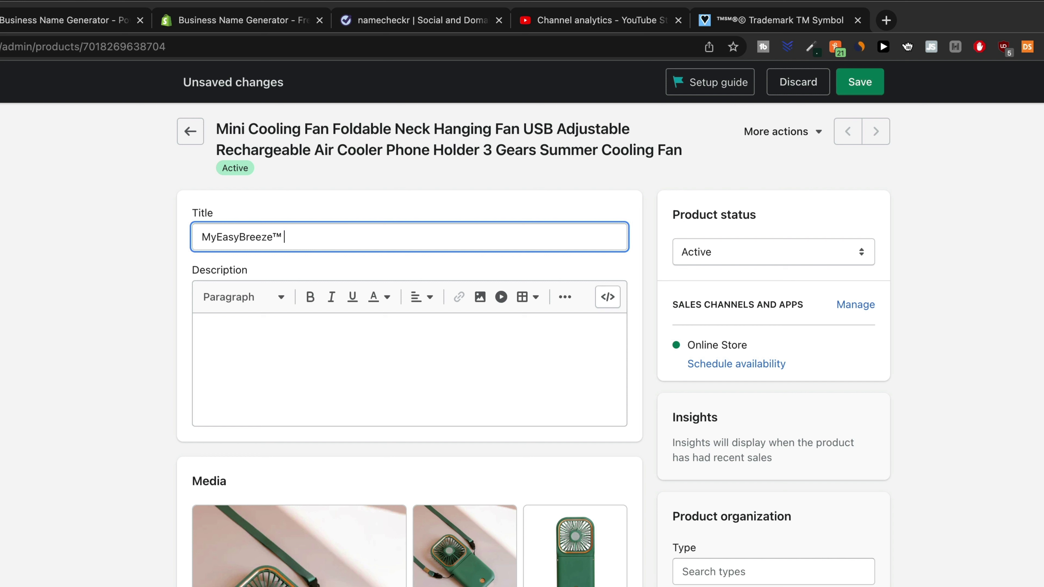
type("Mini Cooling Fan")
key("shift+alt+Left")
key("shift+alt+Left")
key("shift+alt+Left")
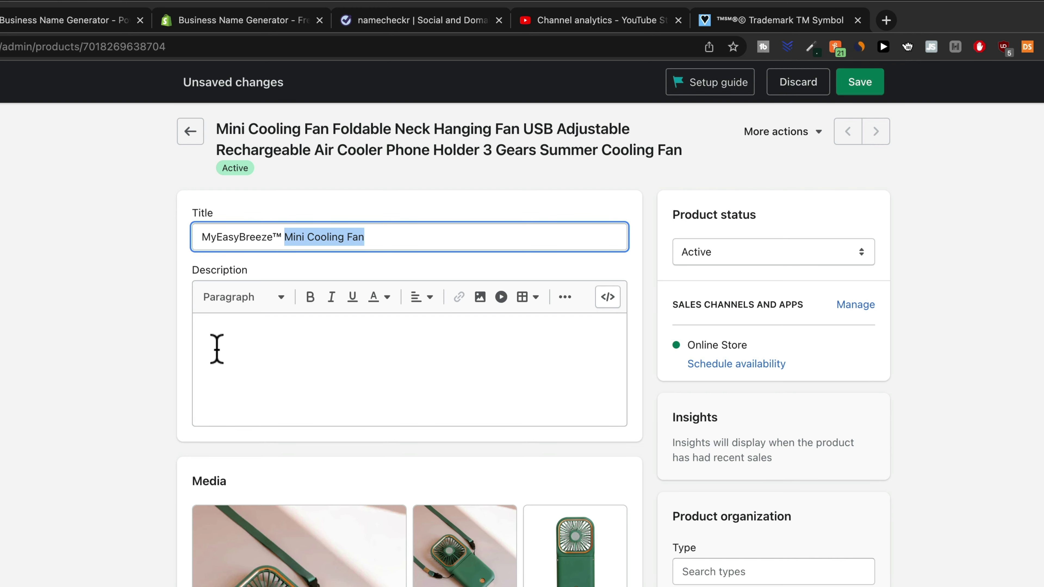
left_click(215, 347)
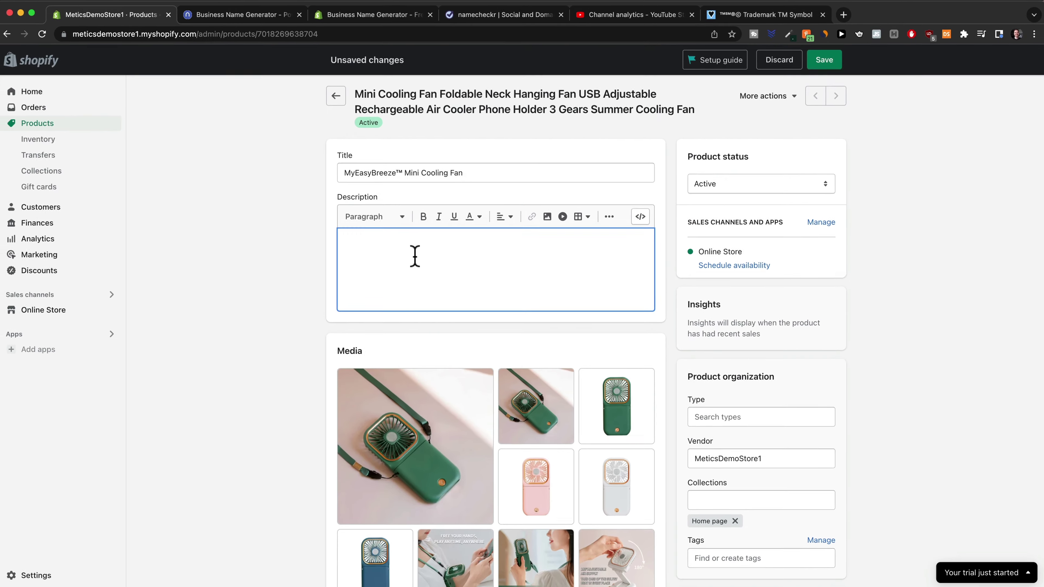
key("super+s")
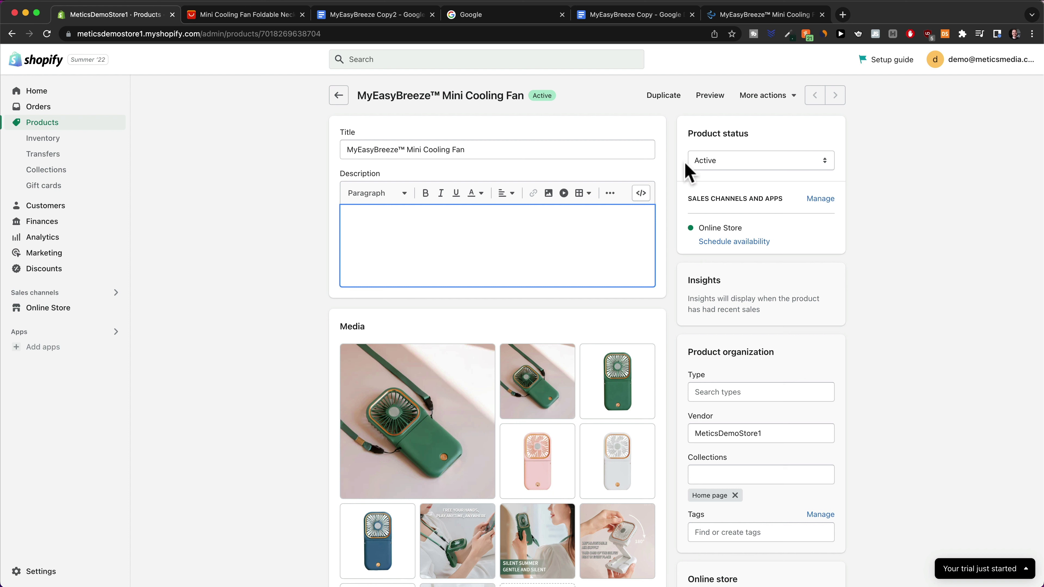
Scroll through the MyEasyBreeze™ Mini Cooling Fan storefront preview at $29.99 and back up
left_click(749, 17)
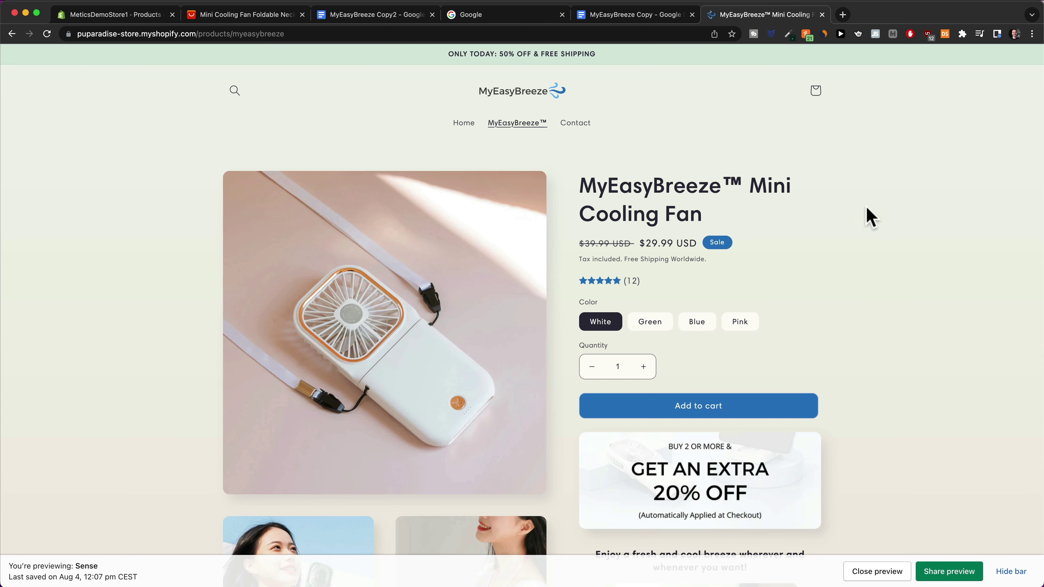
scroll(740, 206, "down", 2)
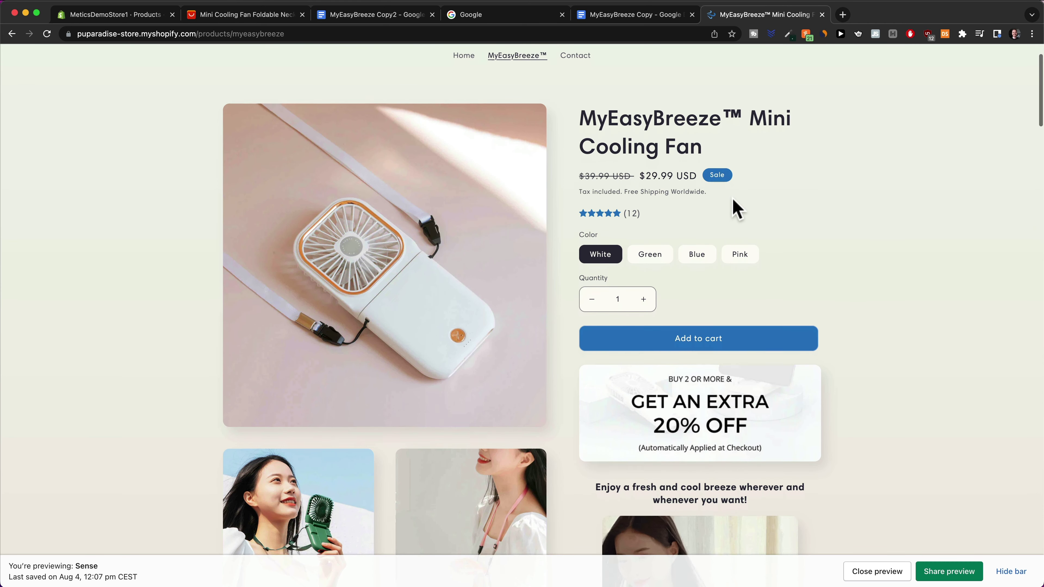
scroll(657, 193, "down", 2)
scroll(798, 243, "down", 1)
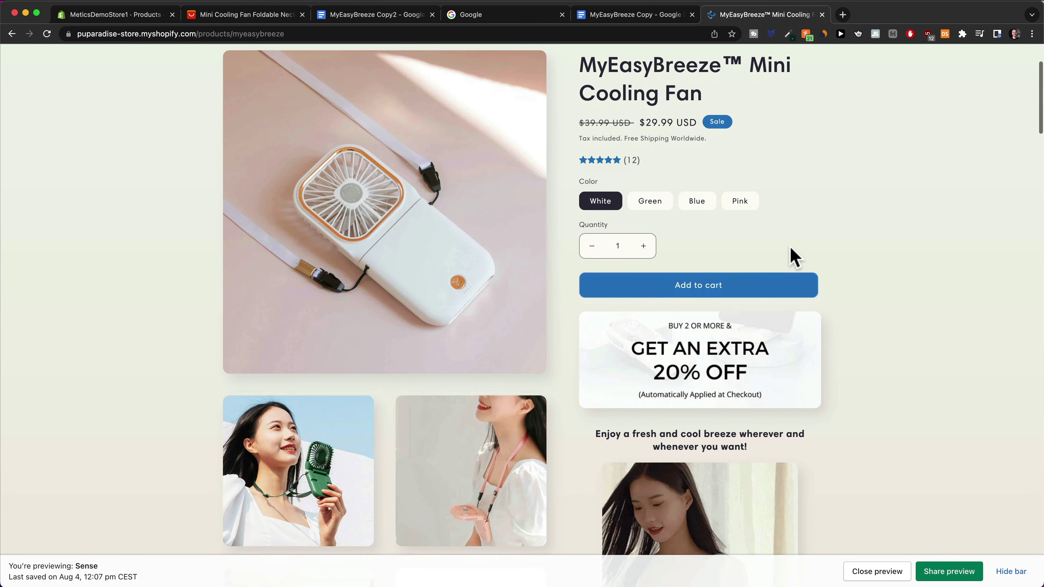
scroll(790, 248, "down", 3)
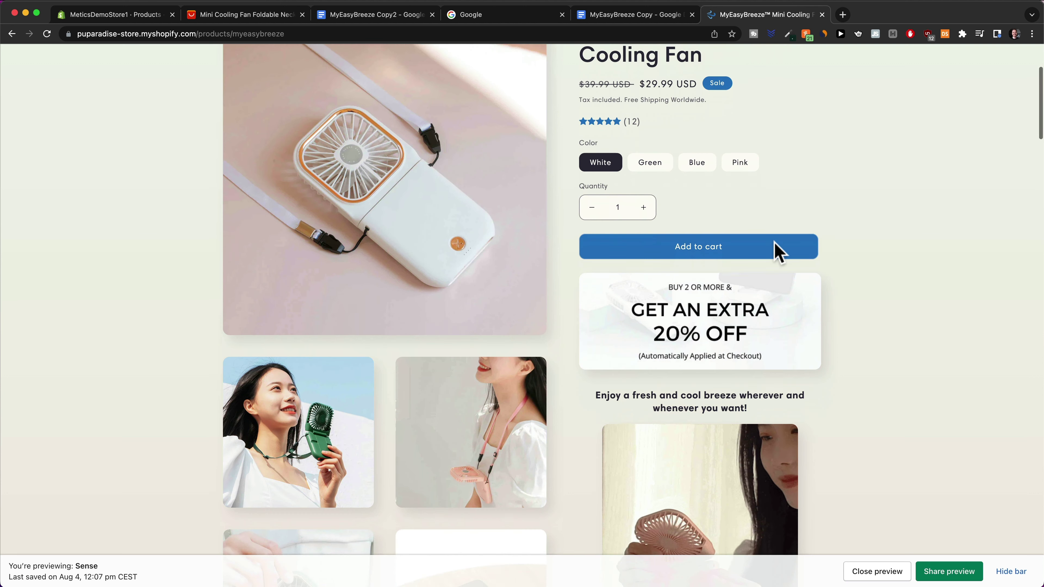
scroll(745, 247, "down", 2)
scroll(745, 248, "down", 1)
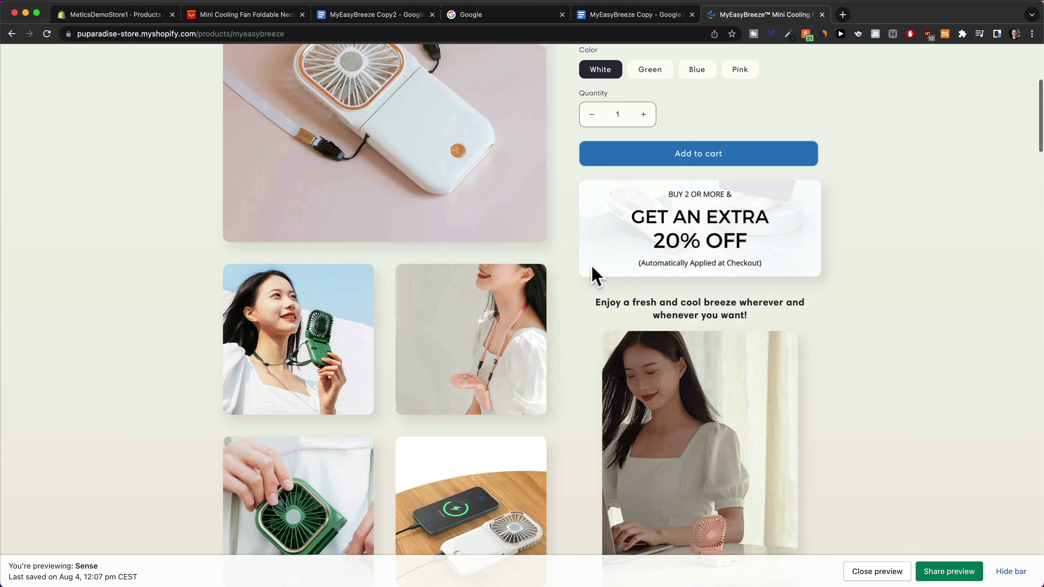
scroll(724, 378, "down", 1)
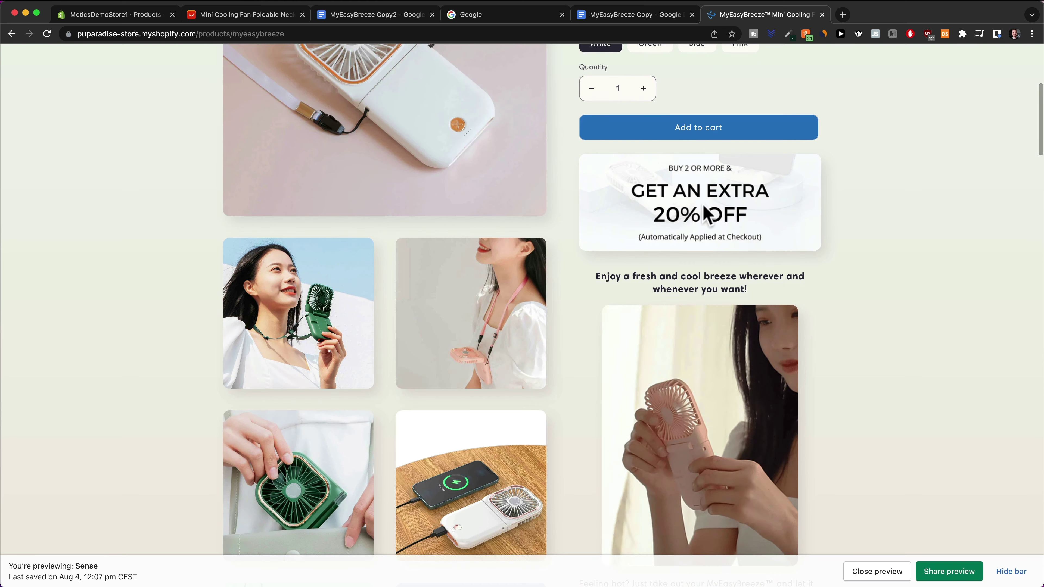
scroll(841, 256, "down", 2)
scroll(736, 249, "down", 4)
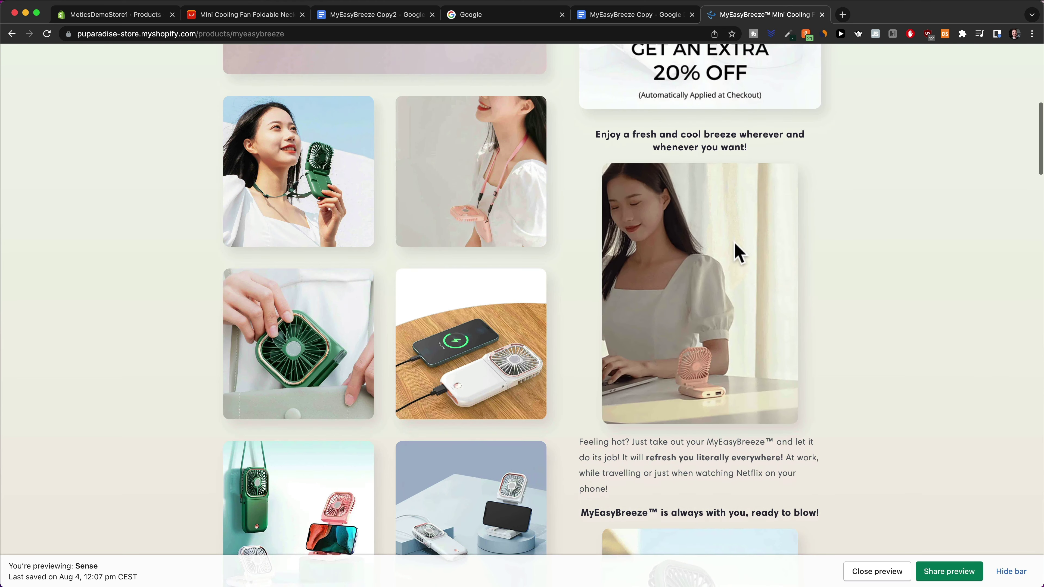
scroll(727, 310, "down", 4)
scroll(732, 314, "down", 8)
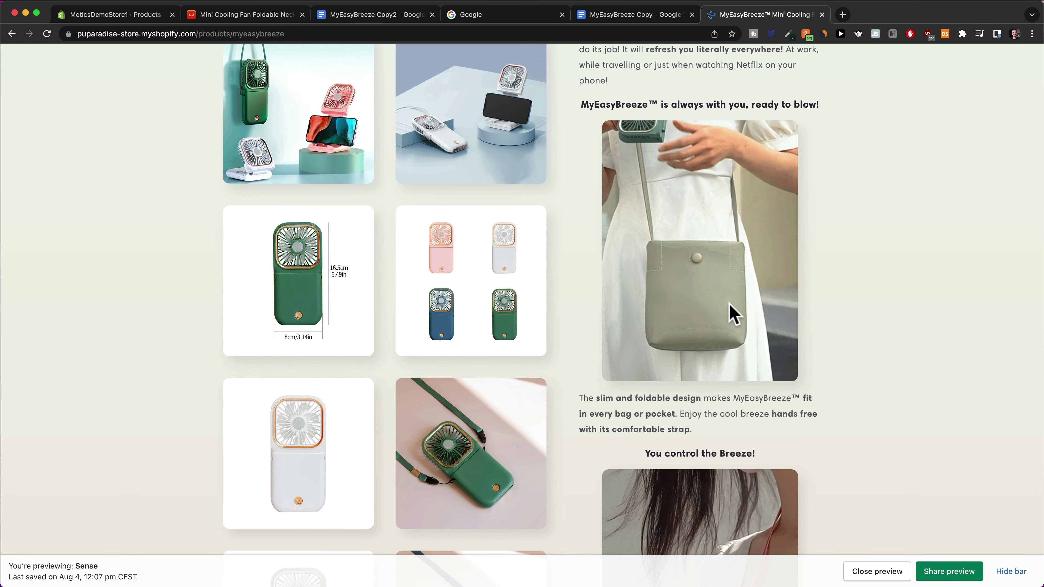
scroll(734, 315, "down", 7)
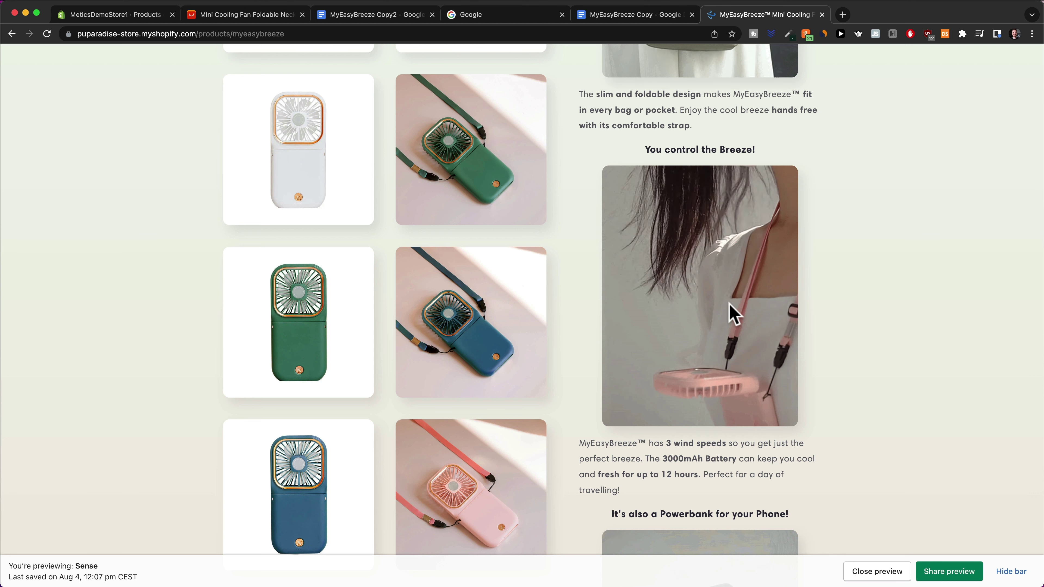
scroll(733, 315, "down", 4)
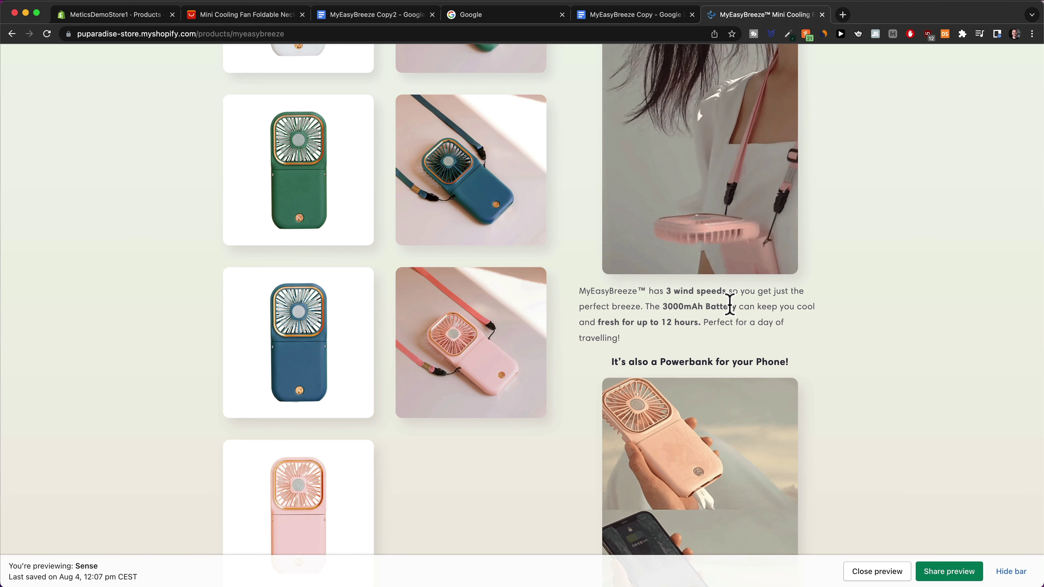
scroll(729, 304, "down", 1)
scroll(733, 313, "up", 2)
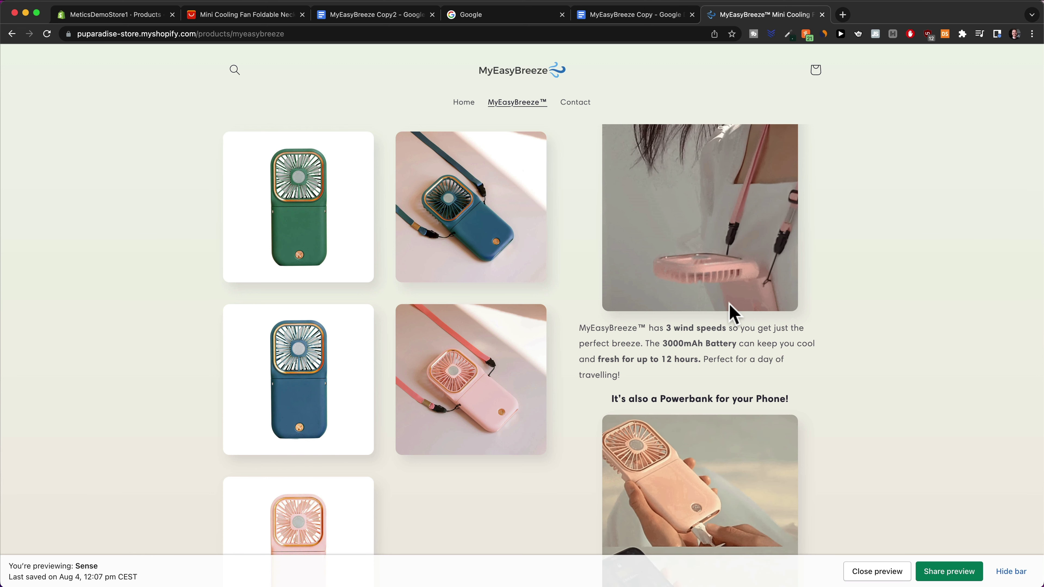
scroll(730, 311, "down", 3)
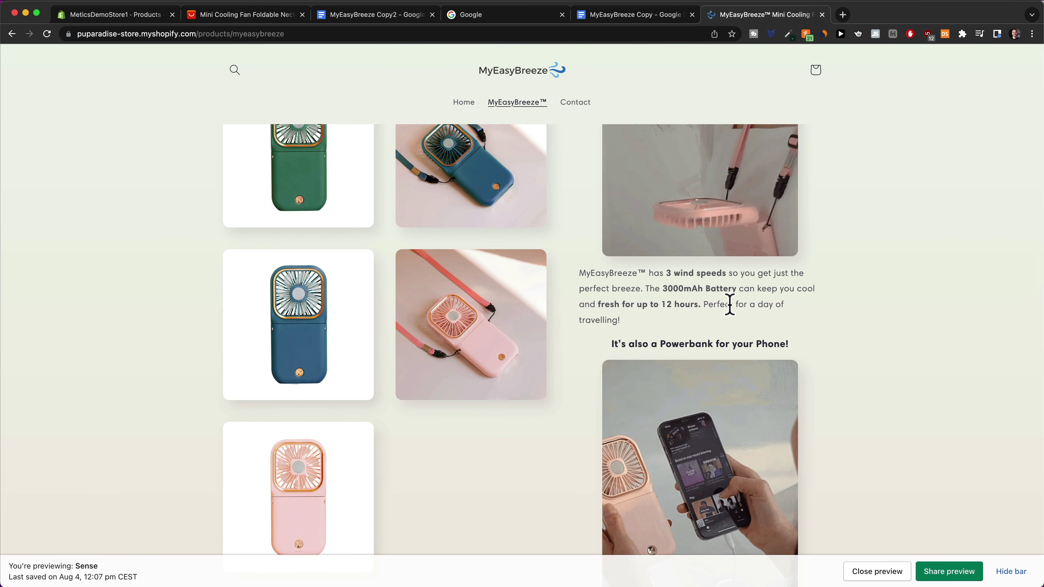
scroll(729, 304, "down", 5)
scroll(728, 303, "down", 10)
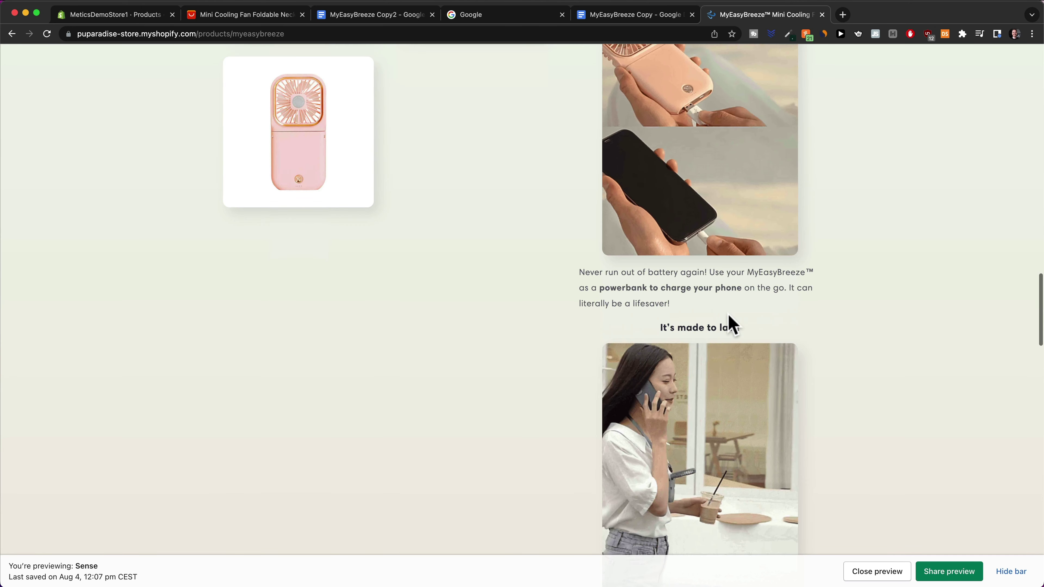
scroll(728, 303, "up", 20)
scroll(731, 323, "up", 15)
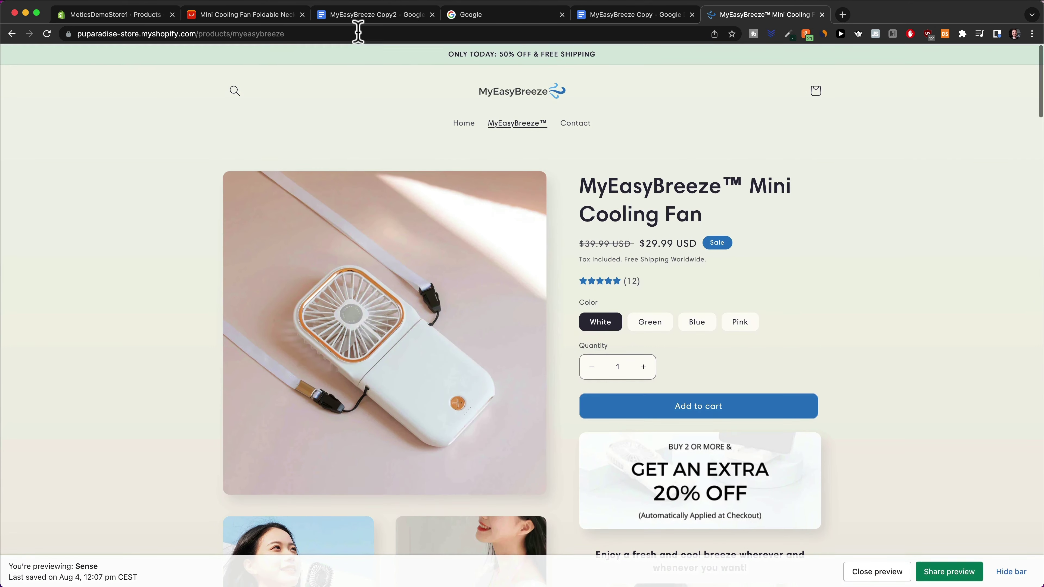
Leave the product page and bring up the MyEasyBreeze Copy2 outline with Benefits and Objections headings
left_click(121, 17)
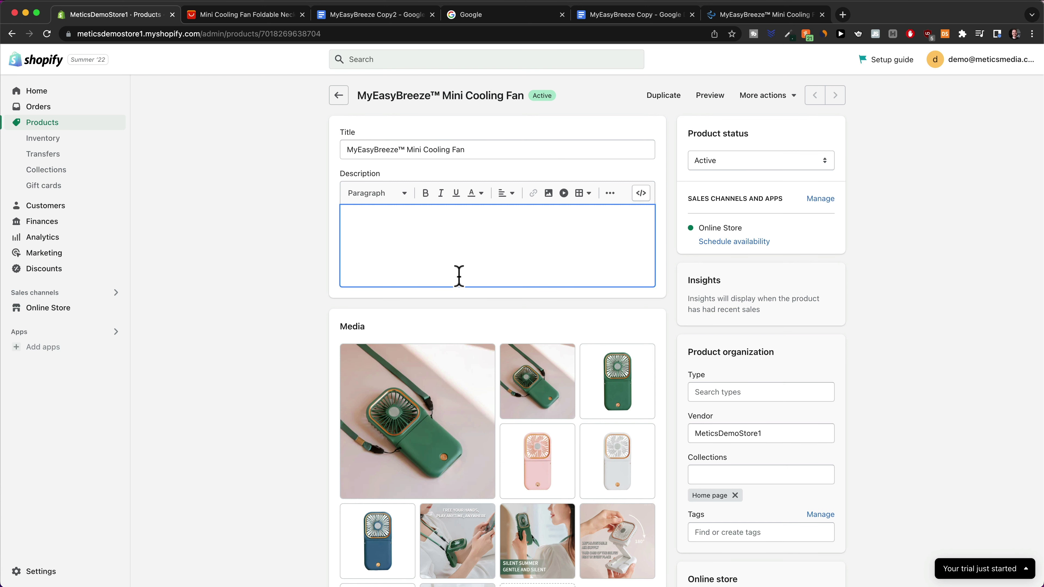
left_click(361, 14)
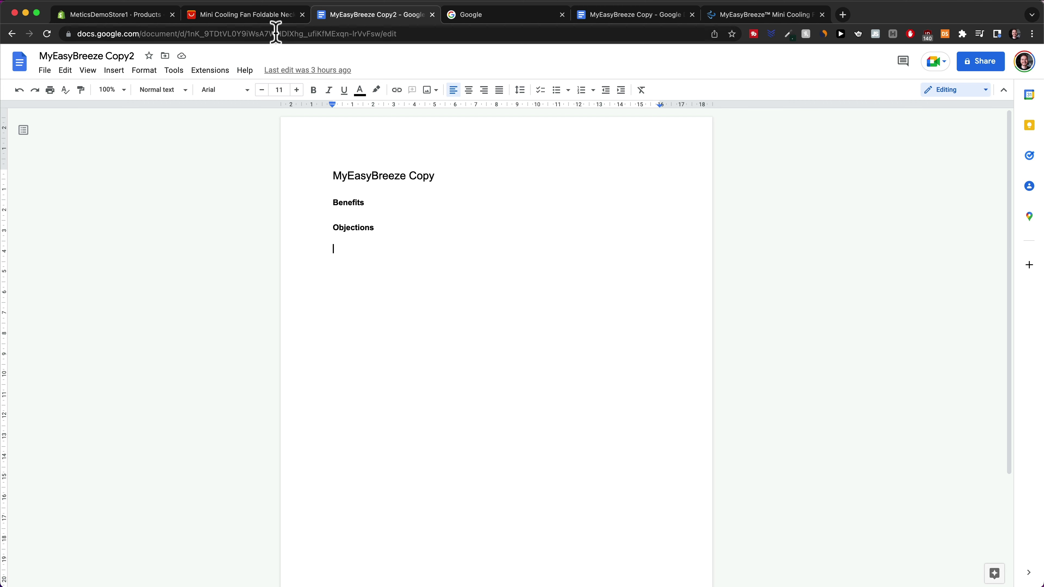
Scan the AliExpress neck fan description, marking the high-quality ABS material claim
left_click(249, 16)
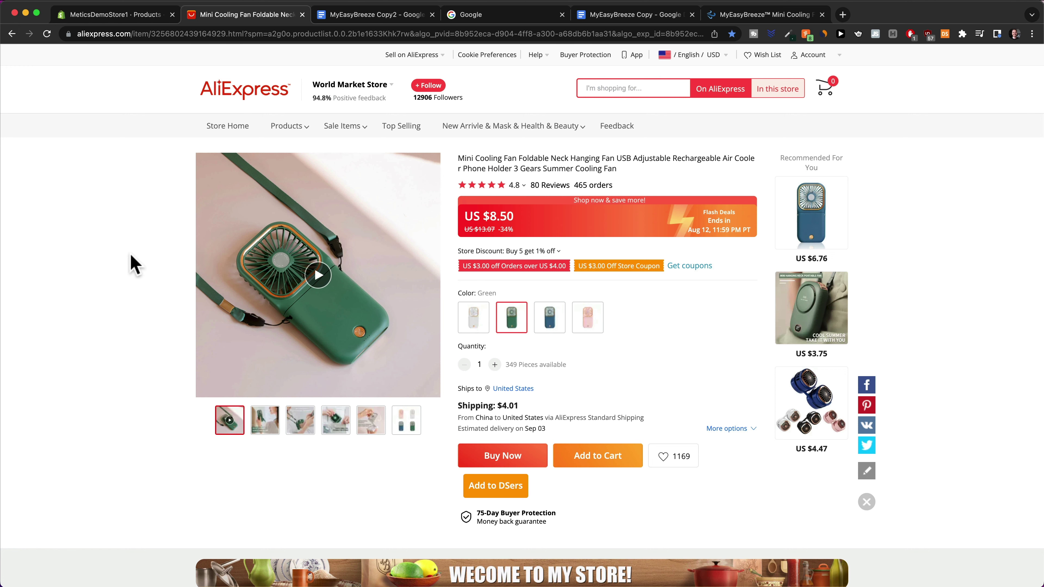
scroll(590, 325, "down", 5)
scroll(588, 323, "down", 10)
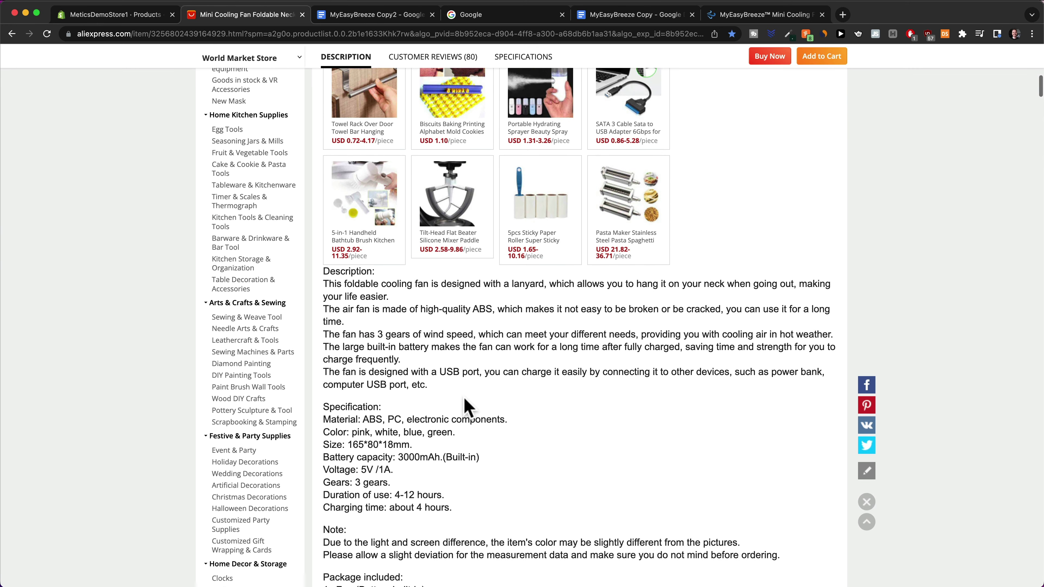
scroll(464, 398, "down", 1)
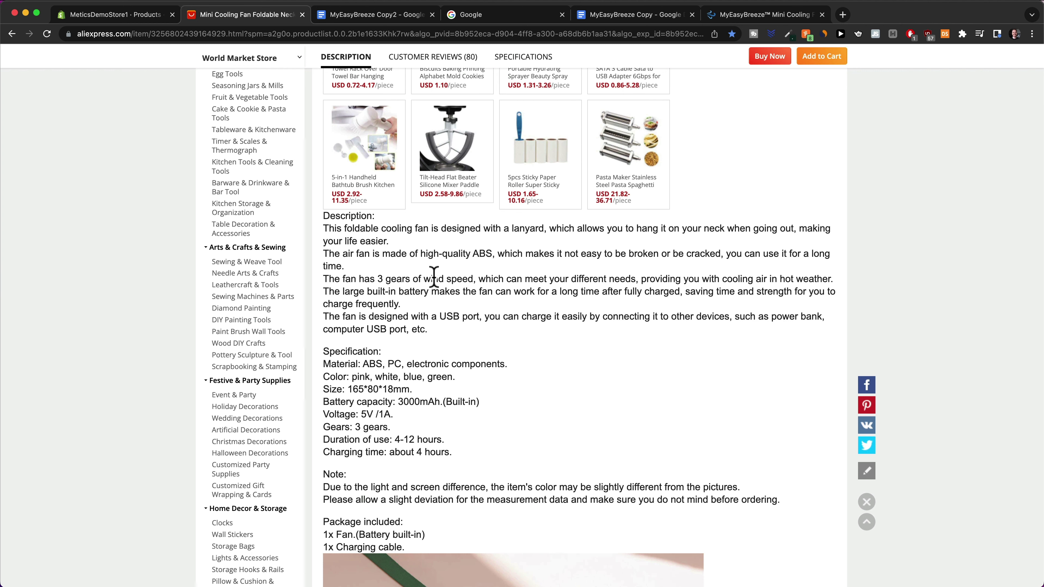
left_click_drag(420, 254, 486, 252)
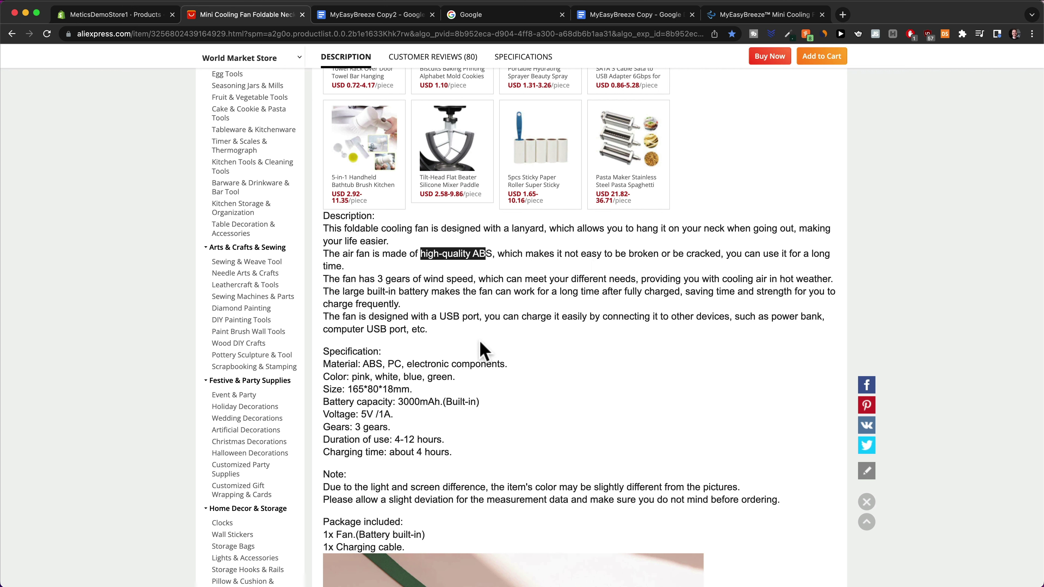
left_click(621, 377)
scroll(622, 376, "up", 5)
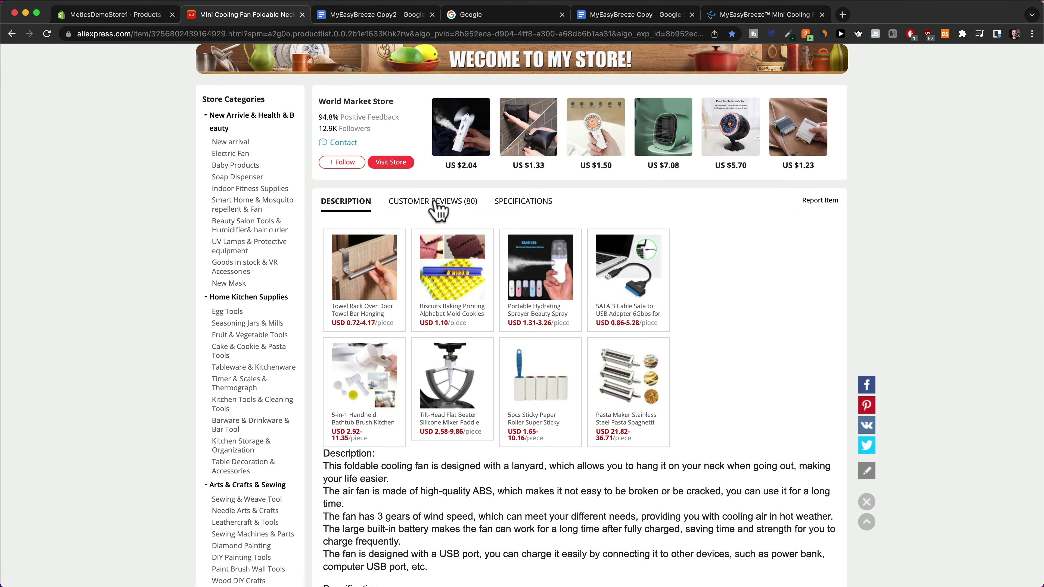
In the customer reviews, highlight heat relief, fast charging and battery lasts several hours
left_click(434, 203)
scroll(562, 238, "down", 3)
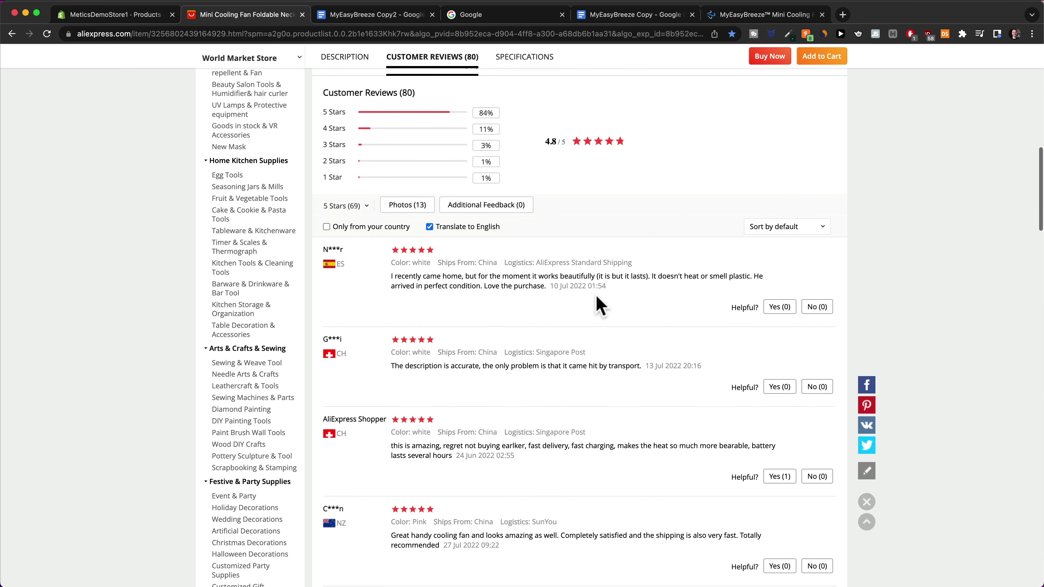
scroll(576, 288, "down", 1)
scroll(576, 273, "up", 5)
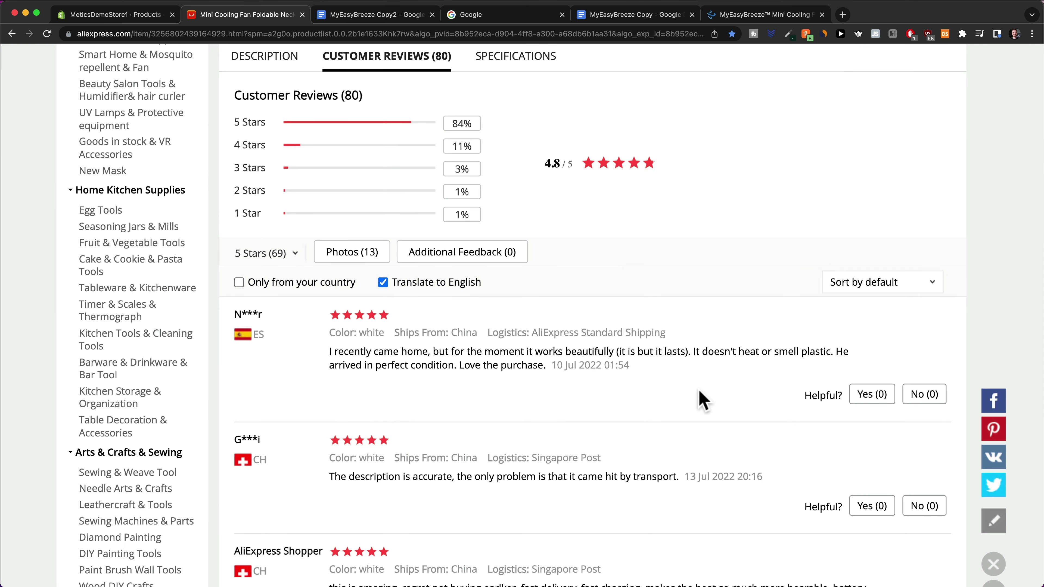
scroll(697, 394, "down", 2)
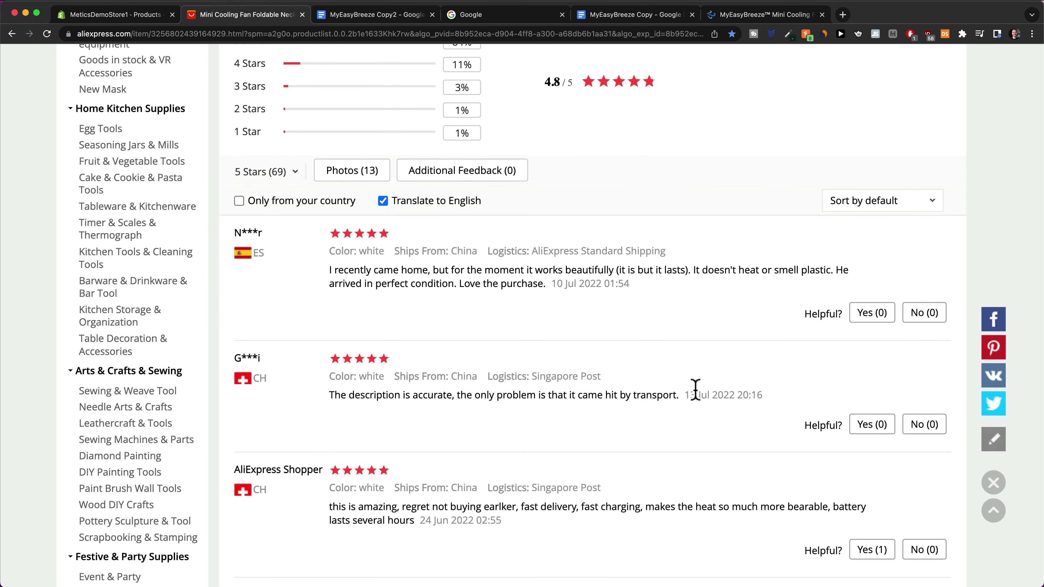
scroll(695, 391, "down", 2)
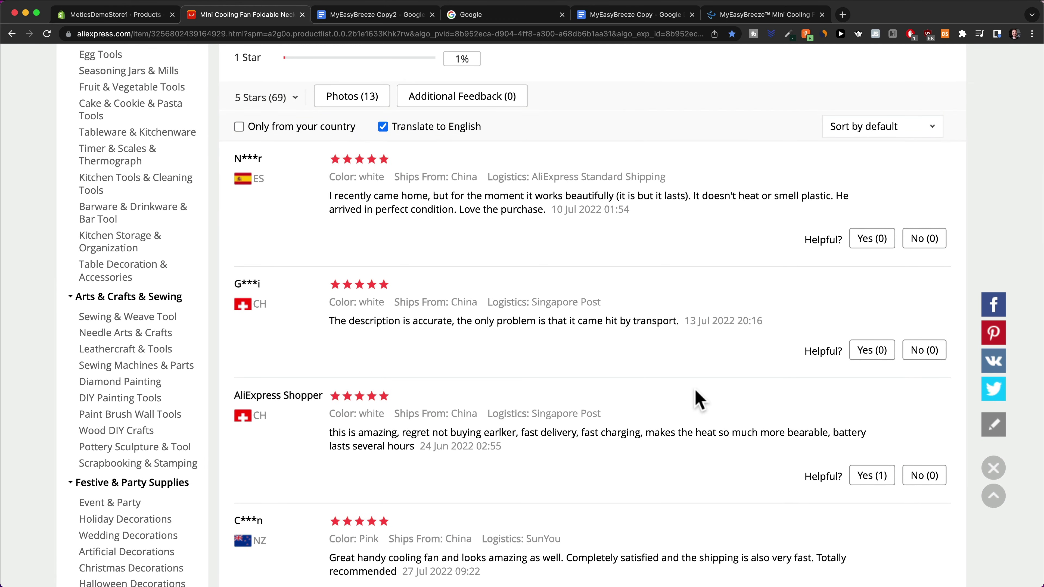
scroll(697, 395, "down", 2)
scroll(657, 378, "down", 1)
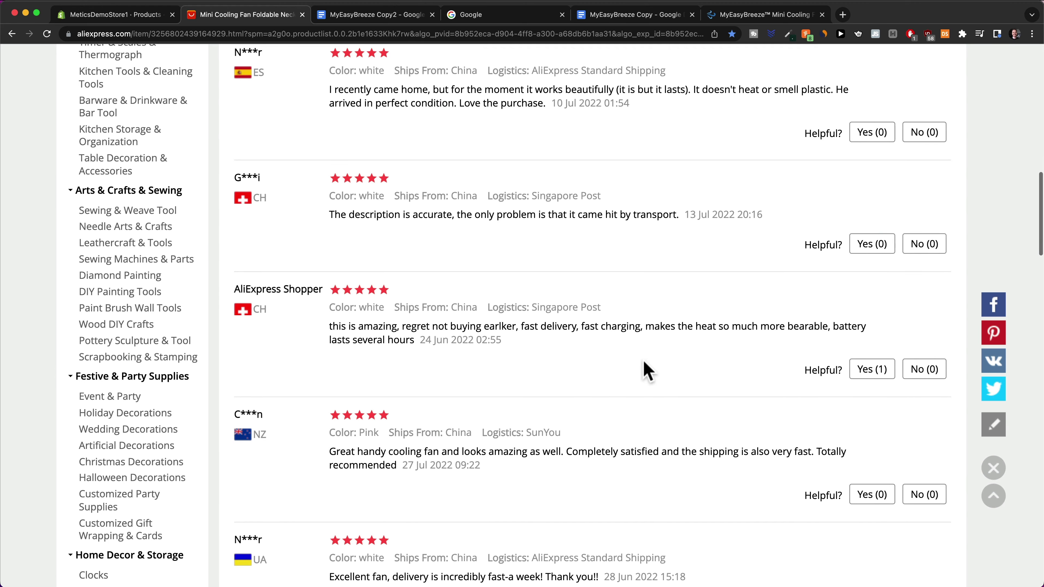
left_click_drag(580, 327, 822, 327)
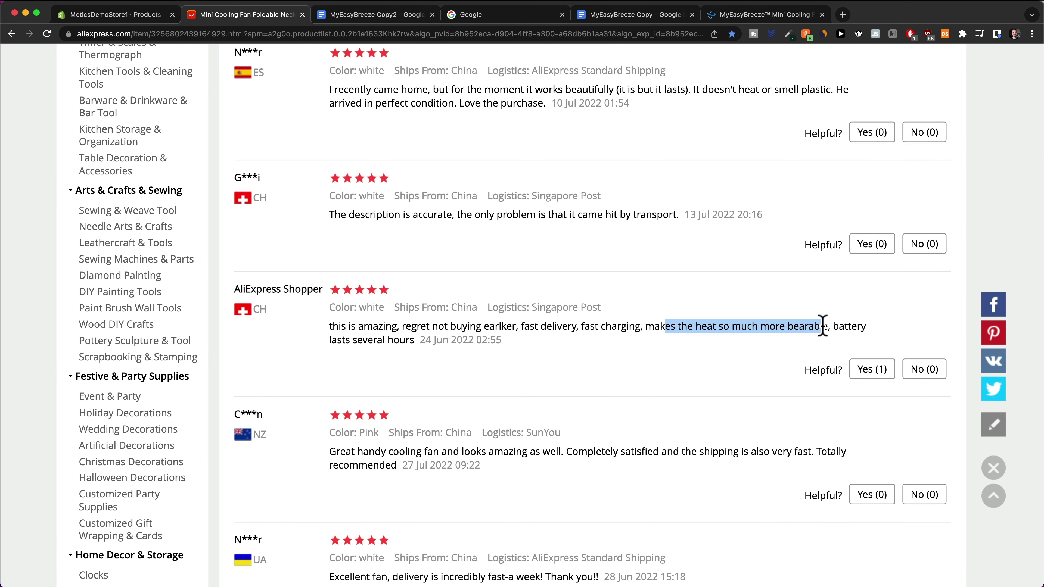
double_click(842, 327)
left_click_drag(337, 339, 382, 340)
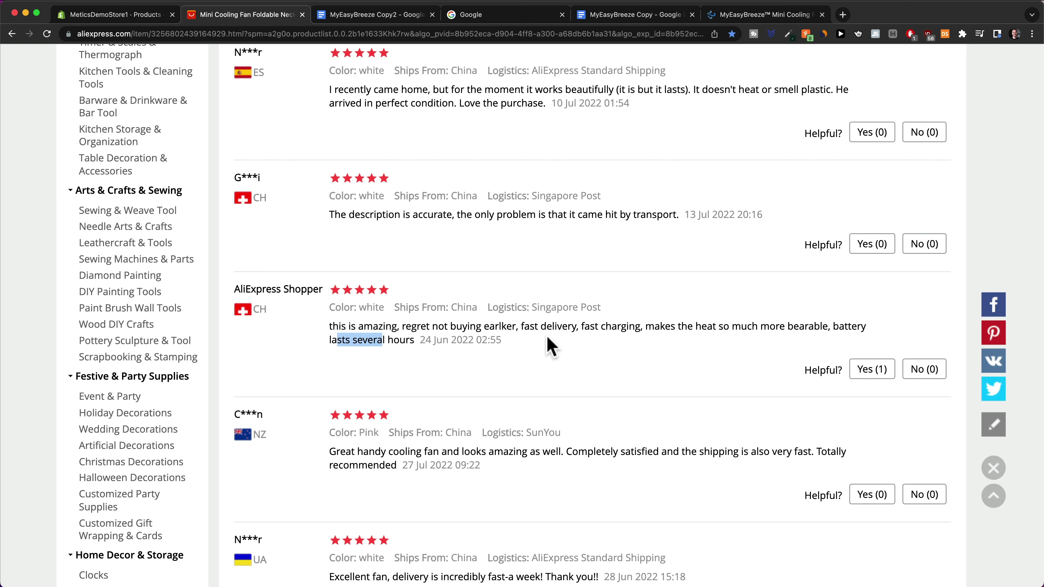
left_click_drag(581, 326, 639, 320)
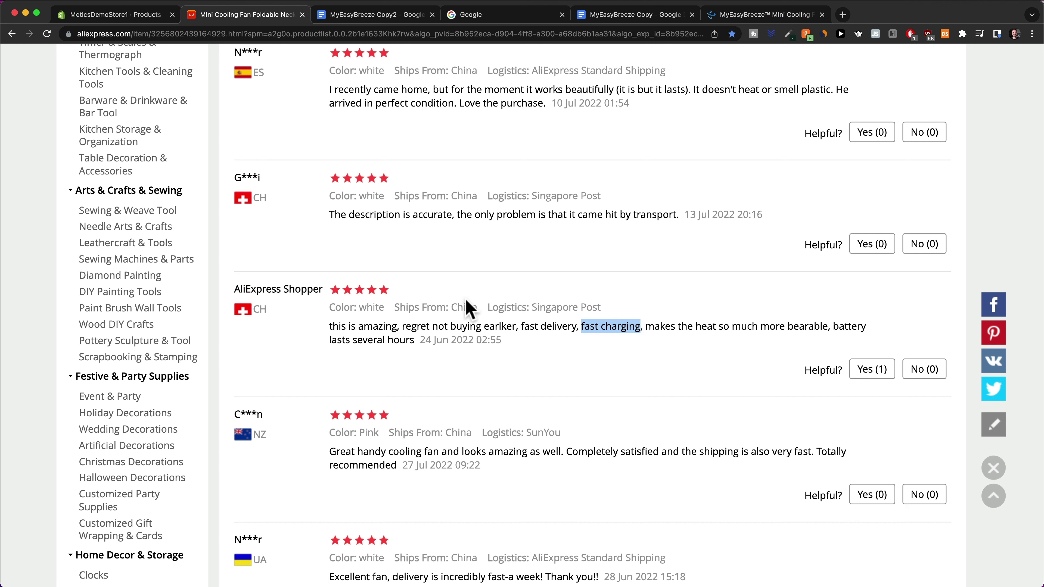
left_click_drag(834, 325, 416, 340)
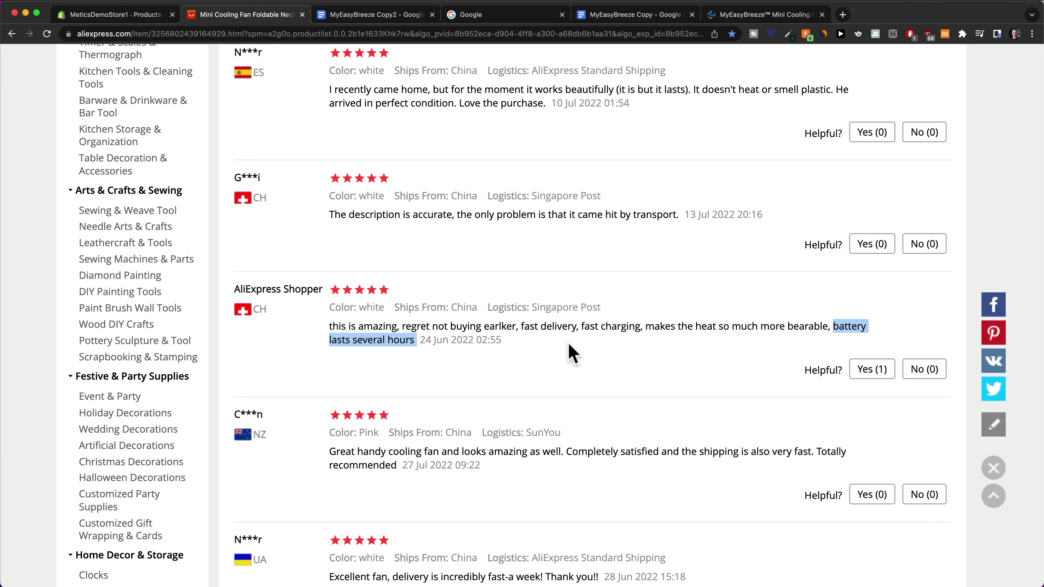
Highlight 'great handy cooling fan' and 'looks amazing as well', then return to the Description
scroll(587, 473, "down", 2)
left_click(508, 415)
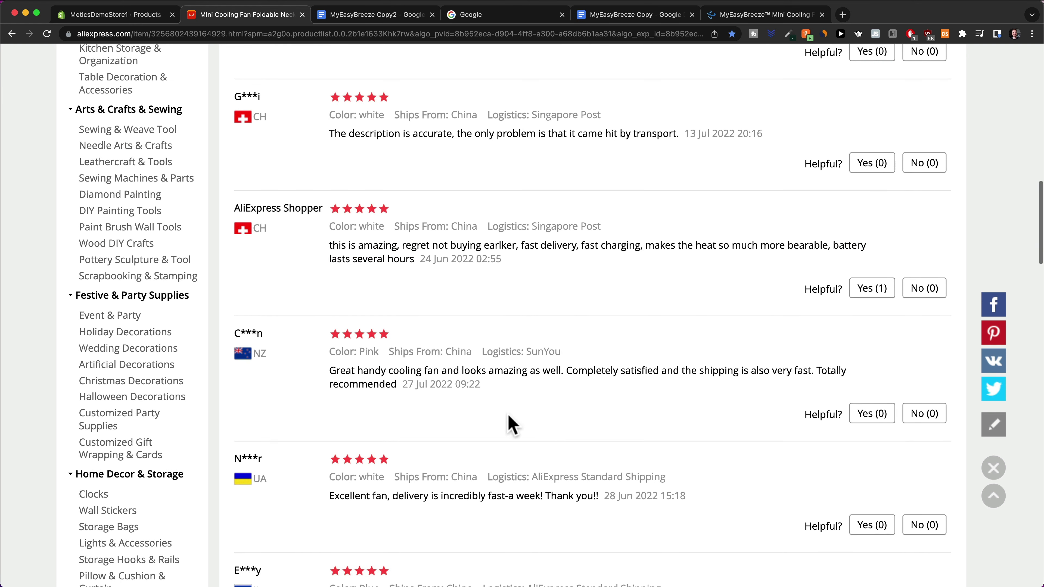
left_click_drag(340, 372, 565, 372)
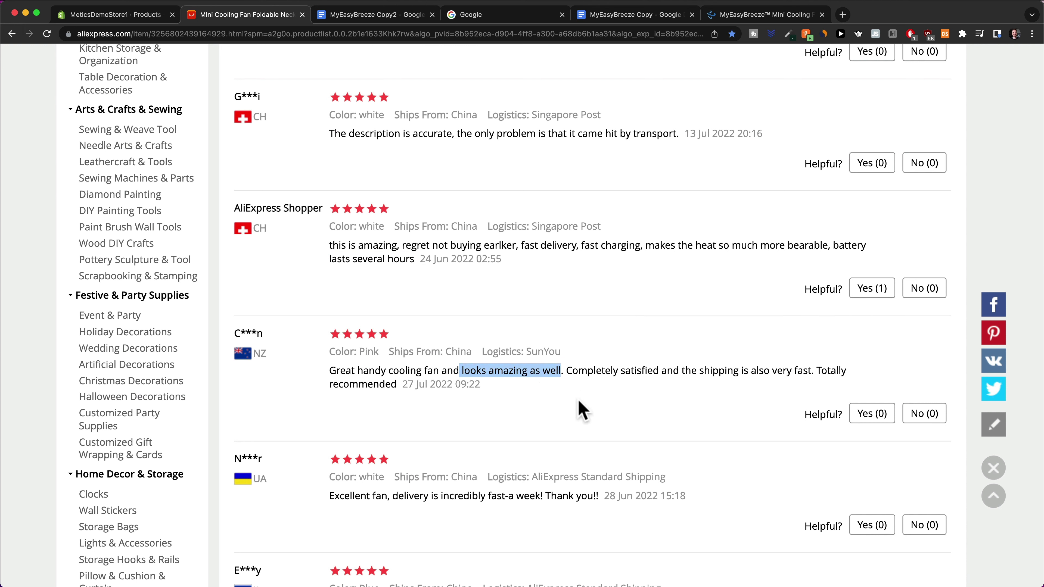
left_click(526, 405)
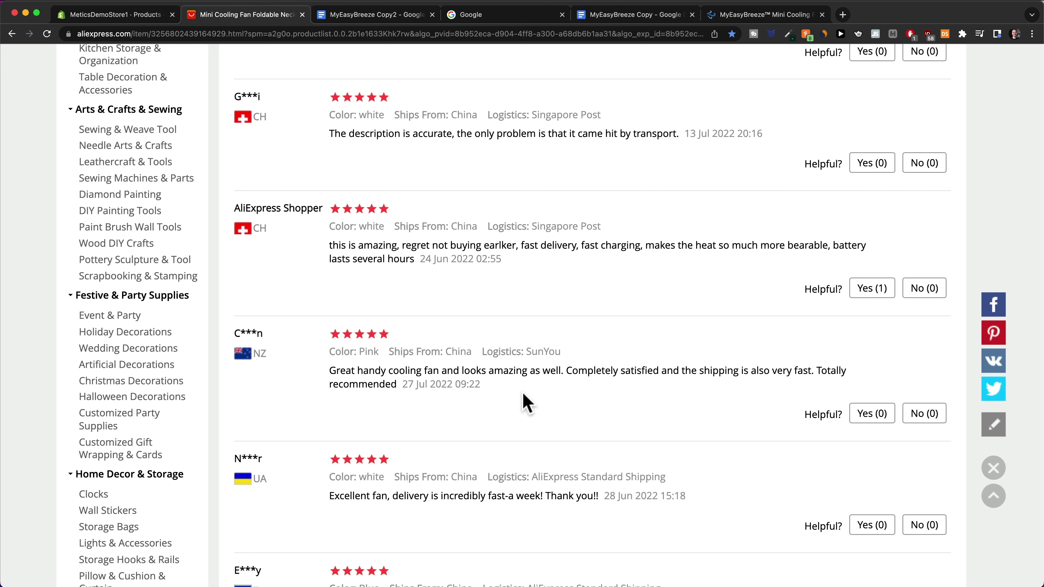
key("super+minus")
key("super+minus")
key("super+minus")
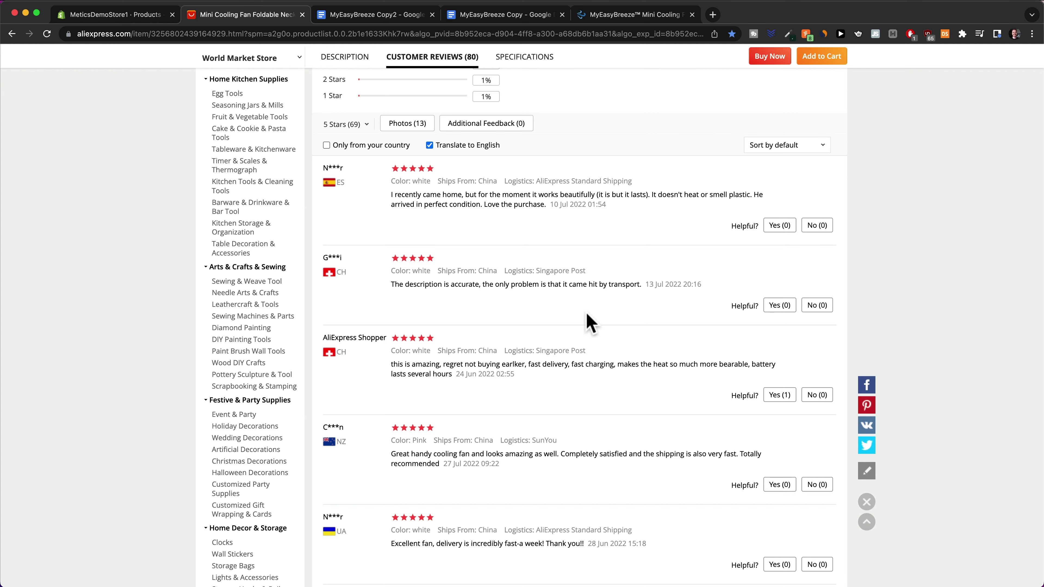
scroll(591, 323, "up", 5)
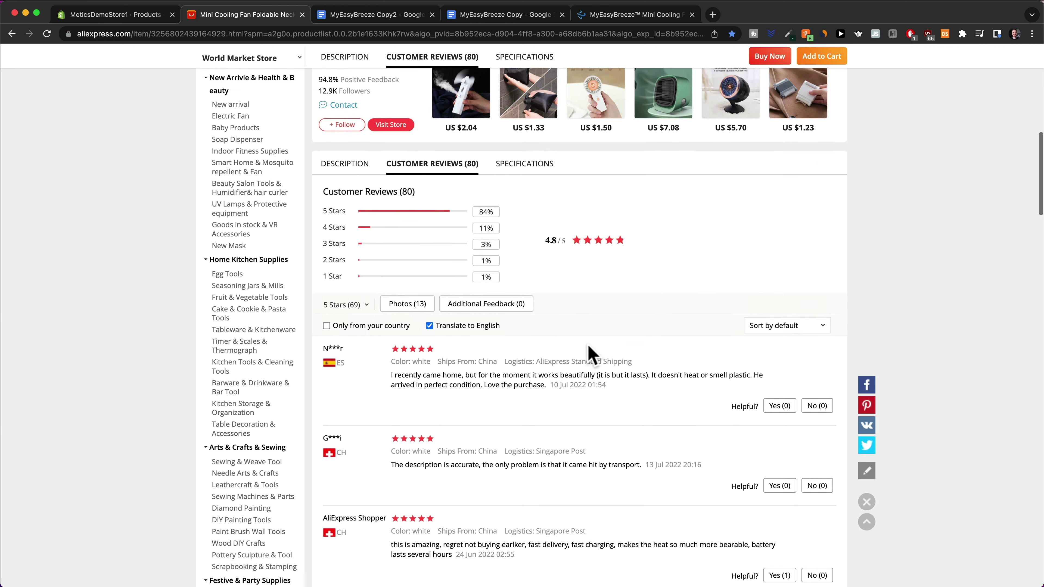
scroll(589, 352, "up", 2)
scroll(580, 334, "up", 5)
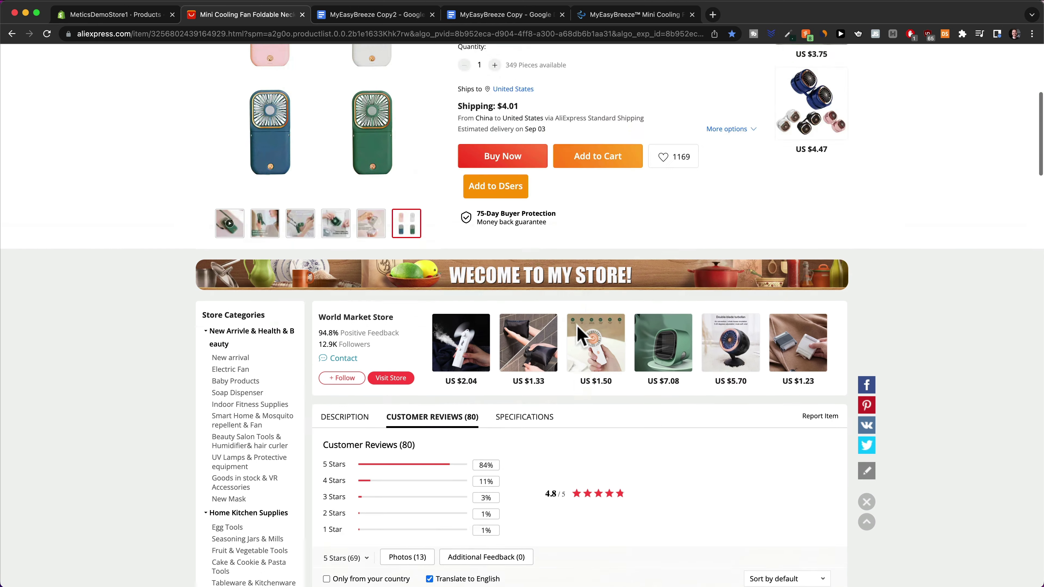
scroll(578, 328, "up", 6)
scroll(580, 341, "down", 4)
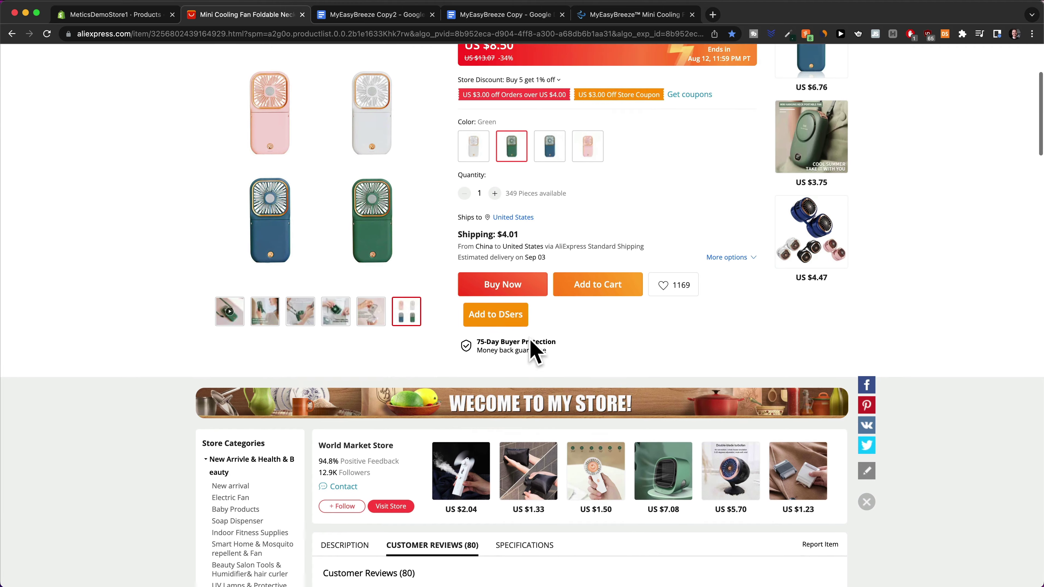
scroll(534, 351, "down", 5)
left_click(345, 362)
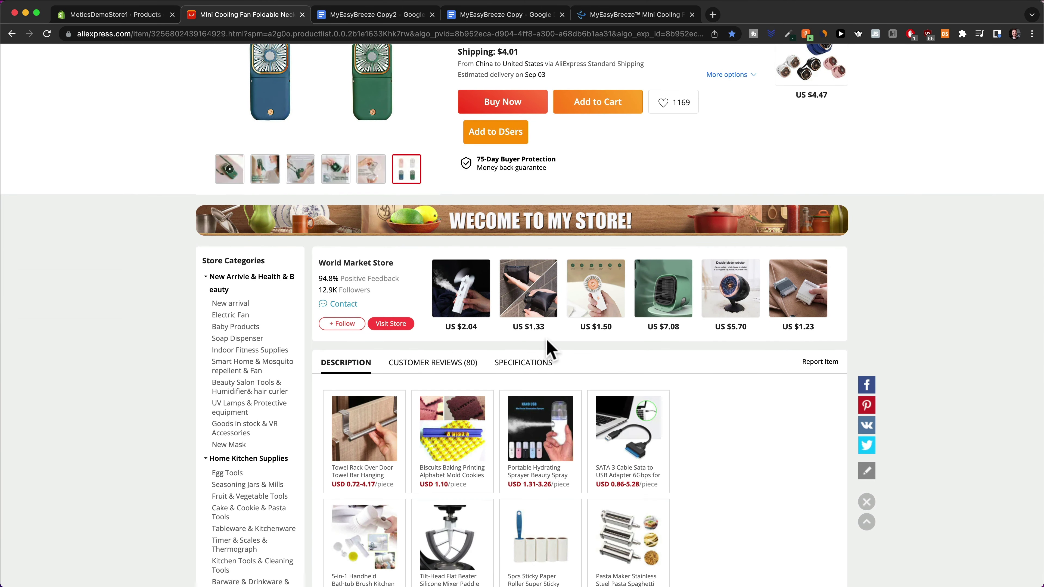
scroll(551, 350, "down", 8)
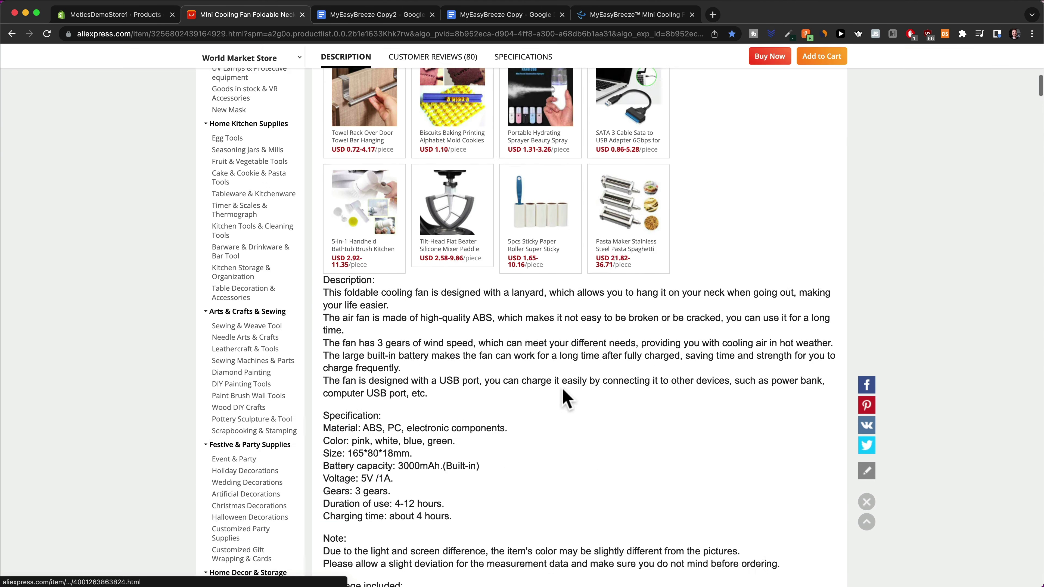
scroll(563, 393, "down", 10)
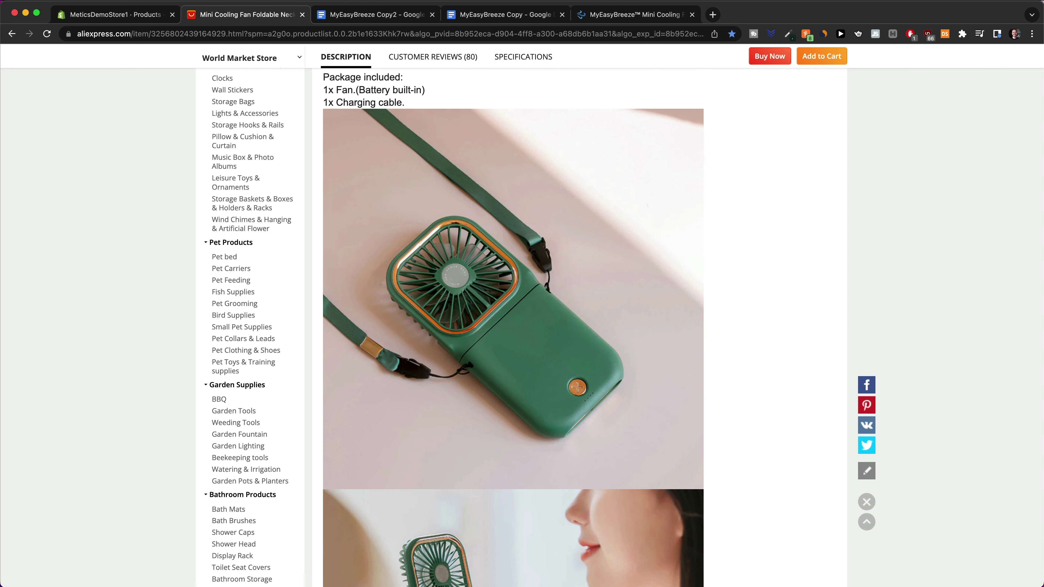
Reverse-search the fan photo through Google Images' Search by image
left_click(713, 14)
type("google images")
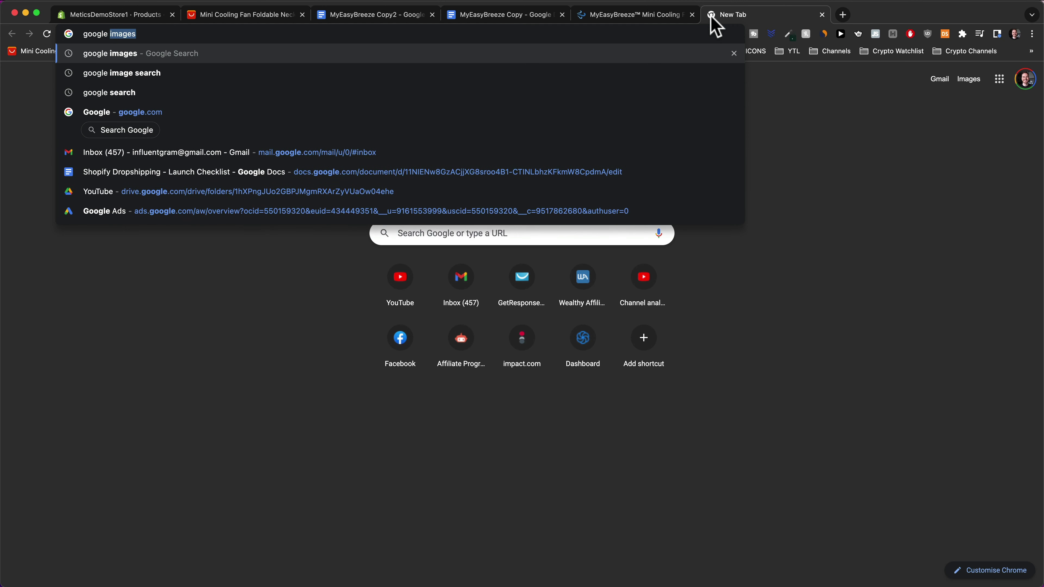
key("Return")
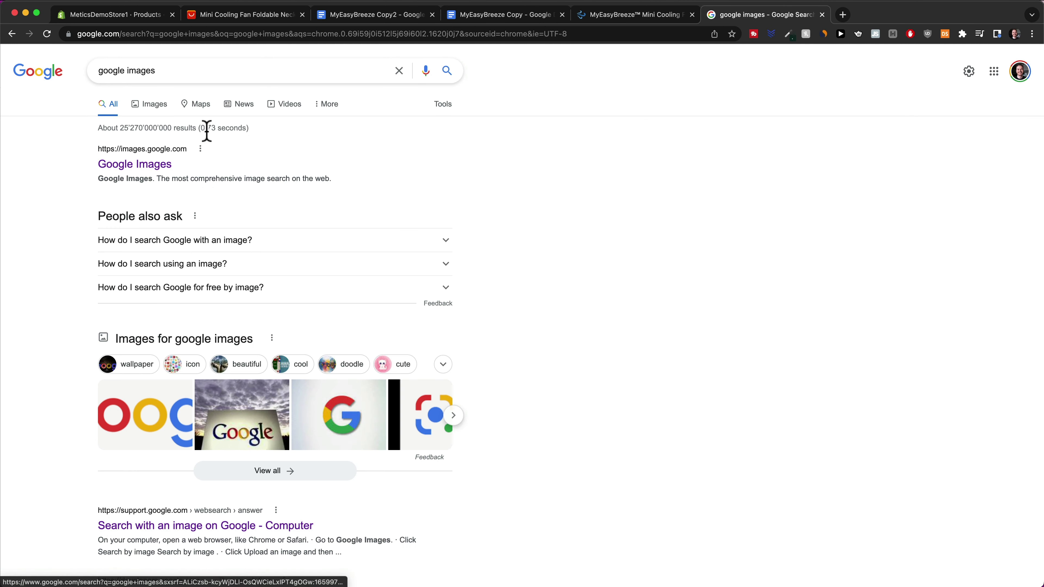
left_click(152, 167)
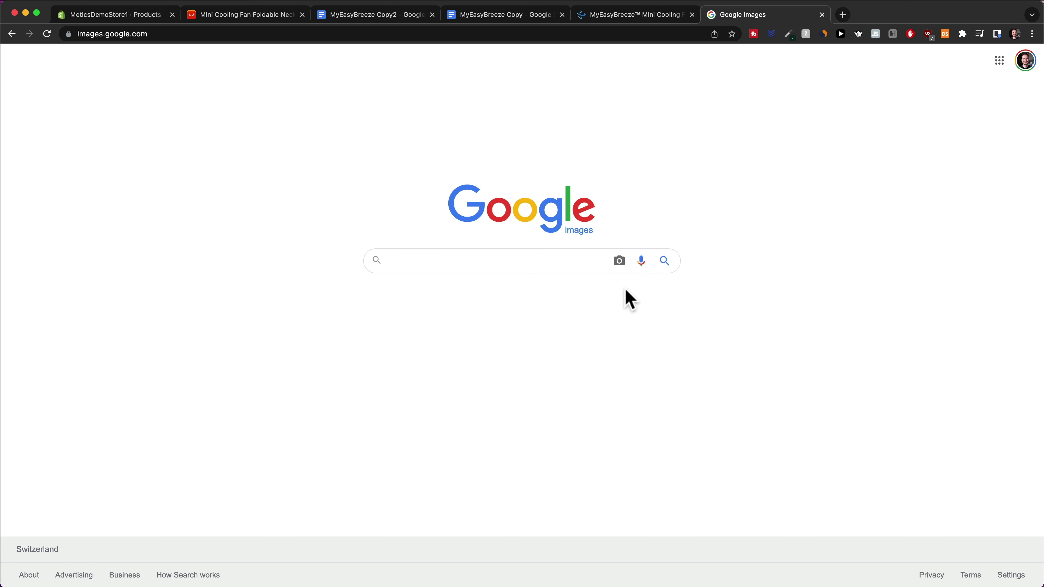
left_click(619, 264)
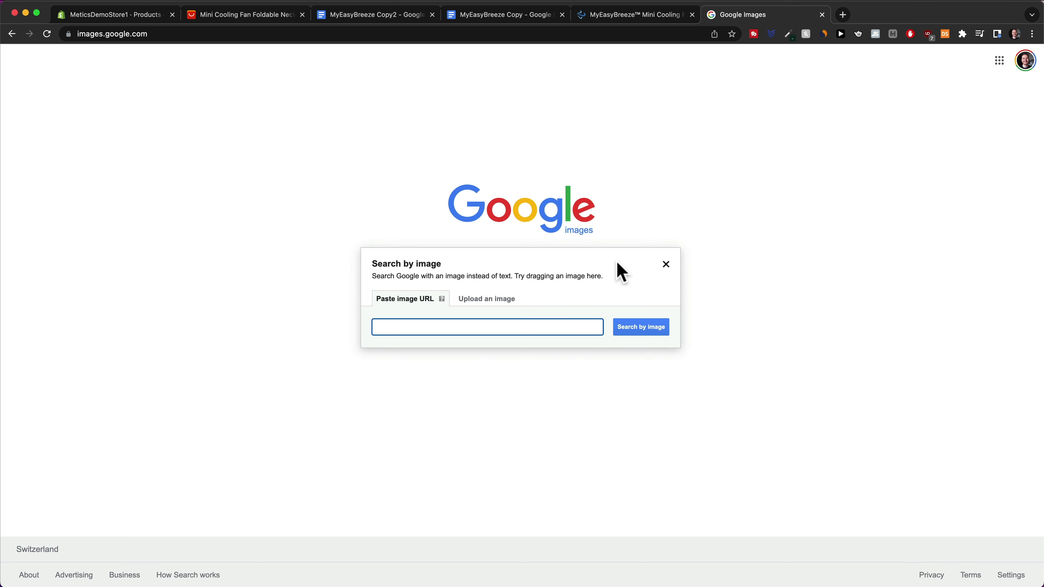
left_click_drag(1043, 444, 508, 311)
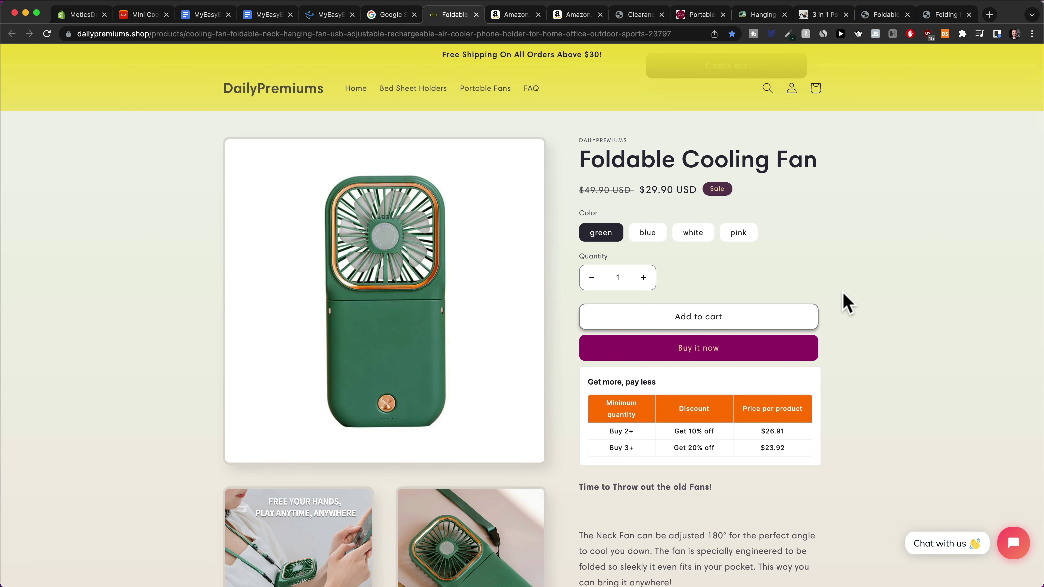
scroll(871, 317, "down", 1)
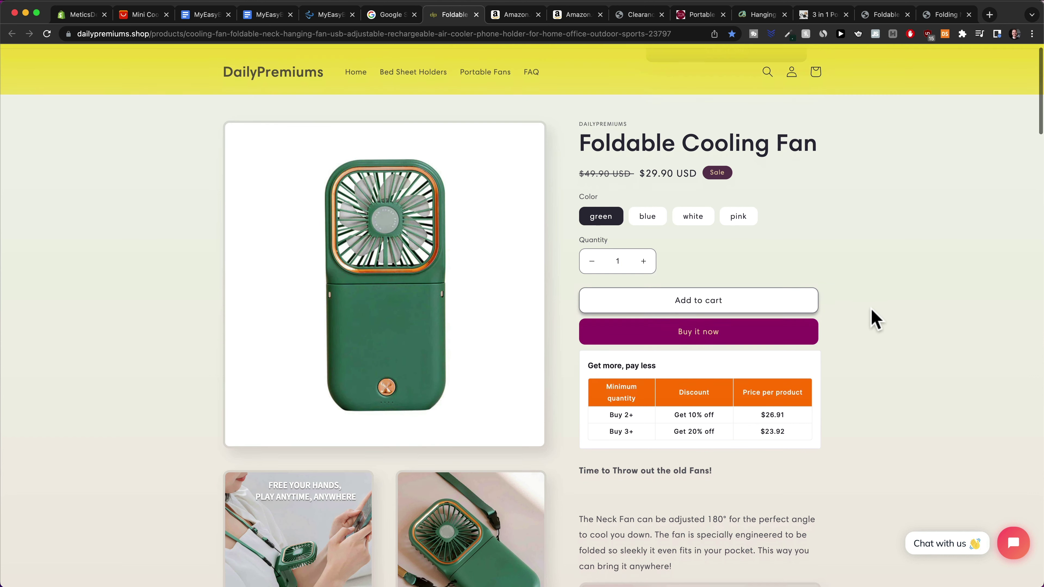
scroll(872, 312, "down", 5)
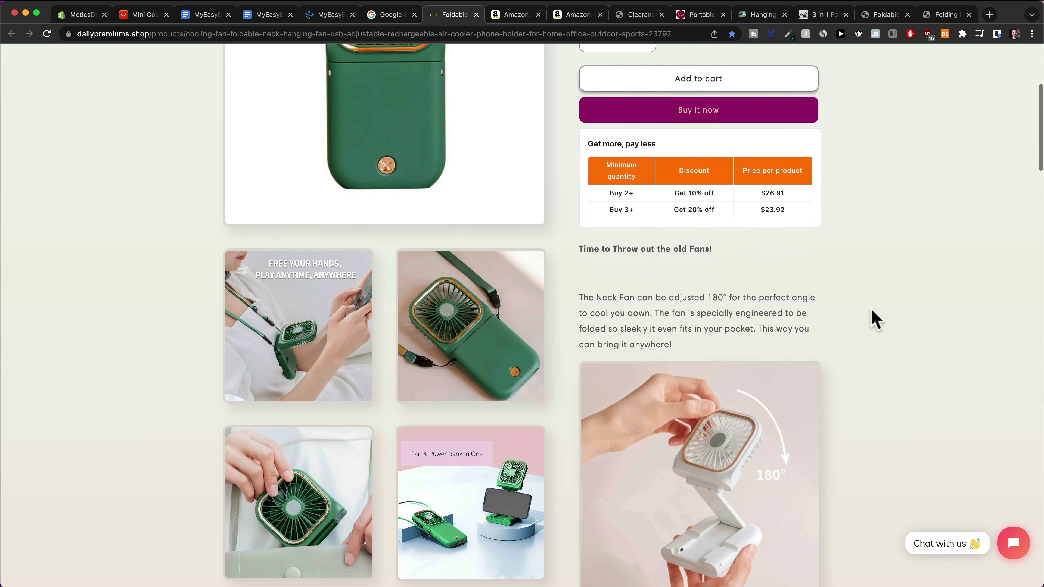
scroll(874, 319, "down", 1)
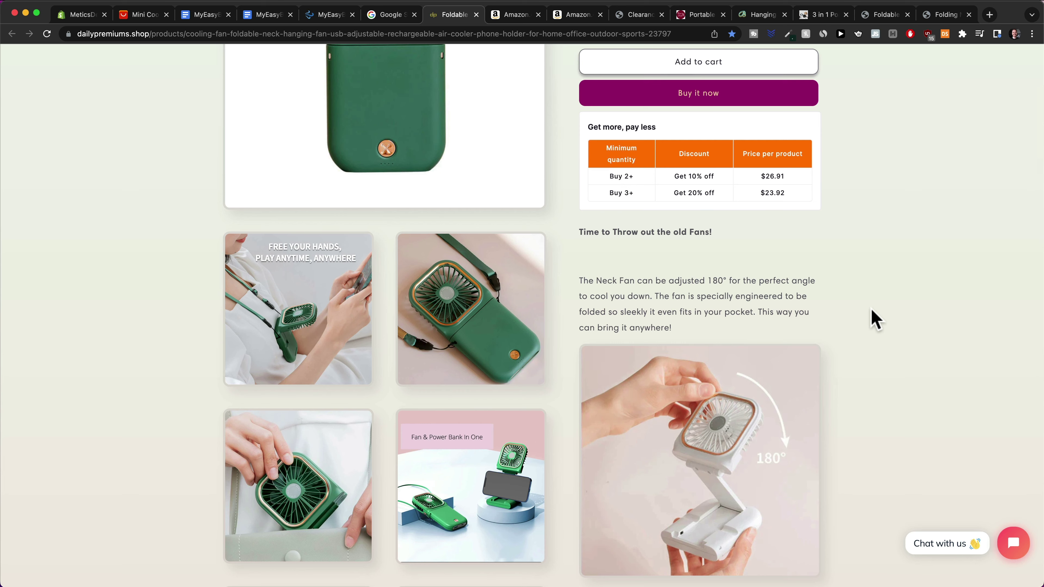
scroll(867, 329, "down", 6)
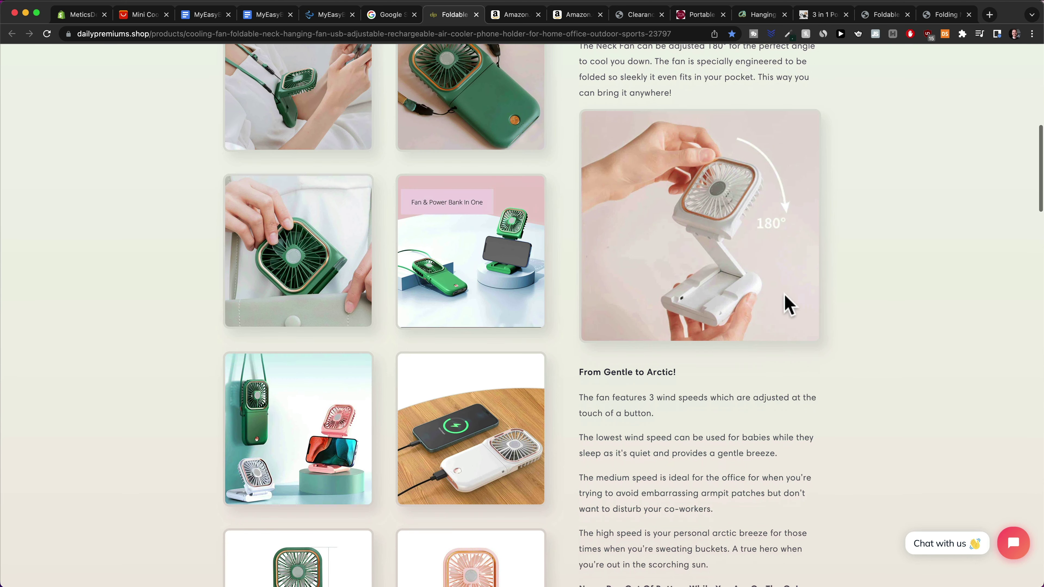
scroll(616, 116, "up", 2)
scroll(658, 287, "down", 4)
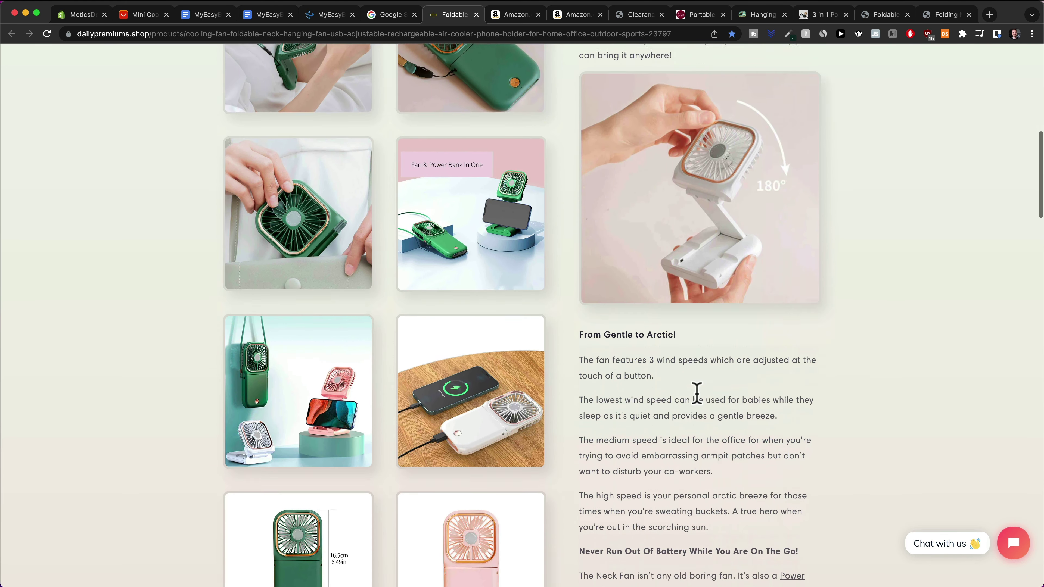
scroll(697, 393, "down", 13)
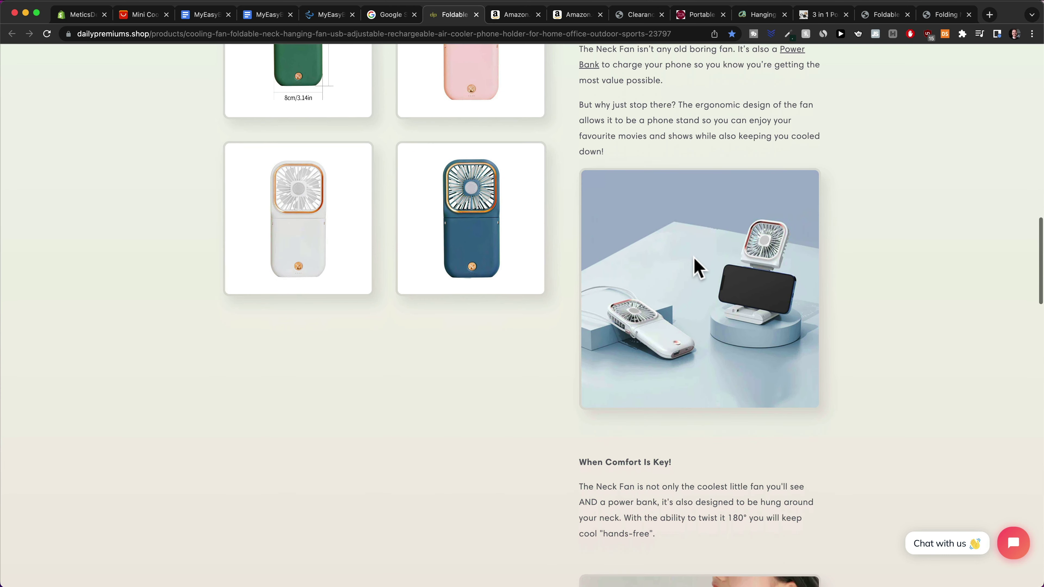
scroll(698, 267, "down", 2)
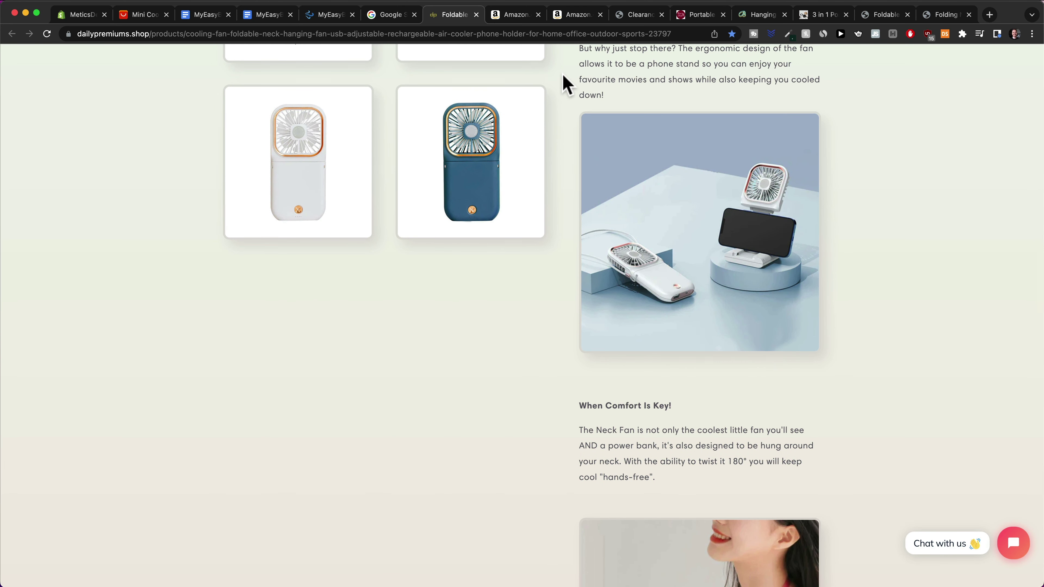
Read the green Portable Mini Fan's About this item feature bullets on Amazon
left_click(518, 19)
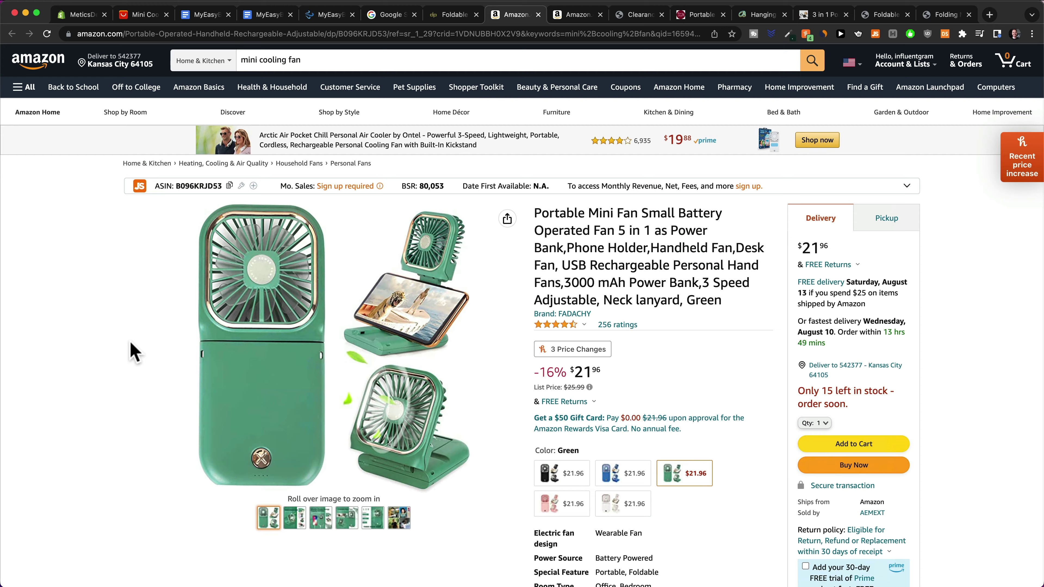
scroll(703, 303, "down", 10)
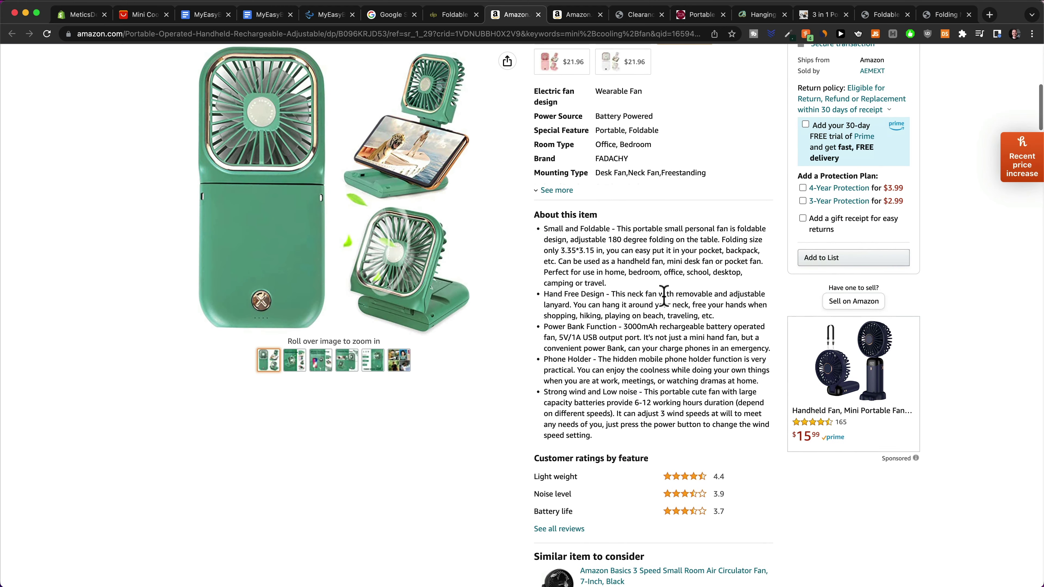
scroll(664, 292, "up", 5)
left_click_drag(455, 181, 717, 502)
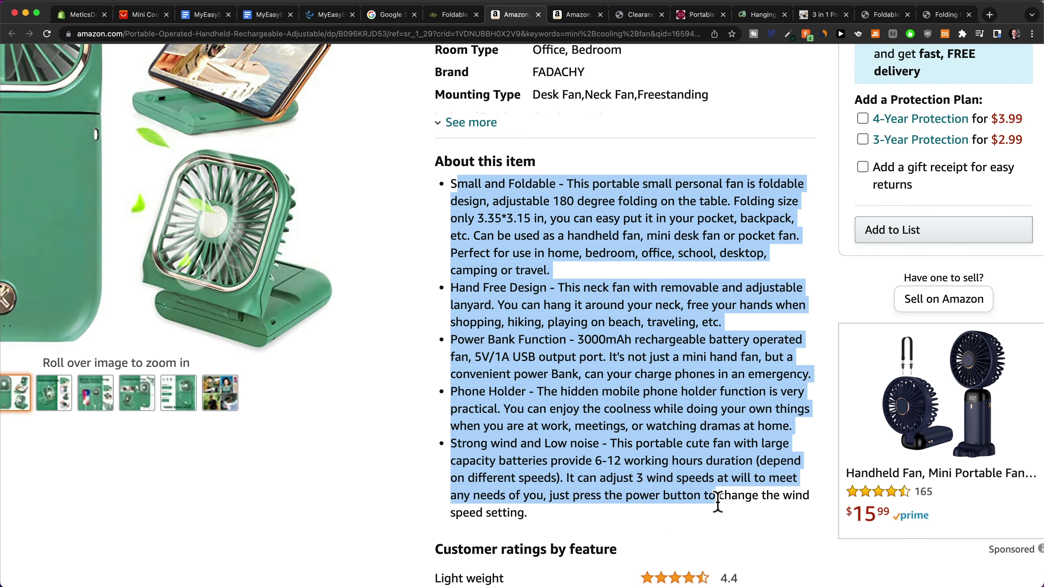
left_click(631, 472)
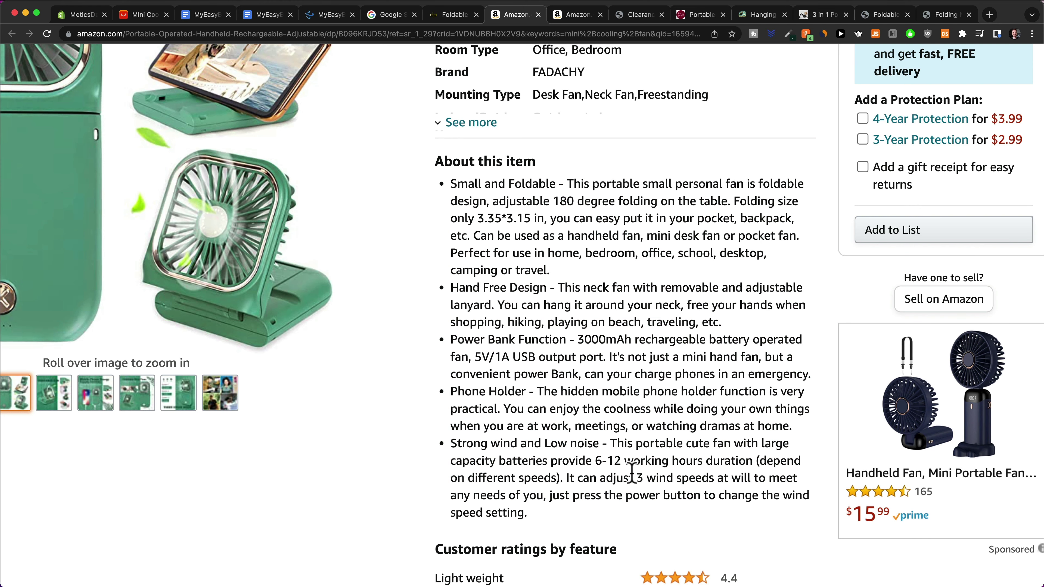
Look through the Amazon customer reviews, then return to the MyEasyBreeze Copy2 document
scroll(631, 473, "down", 5)
scroll(583, 357, "down", 10)
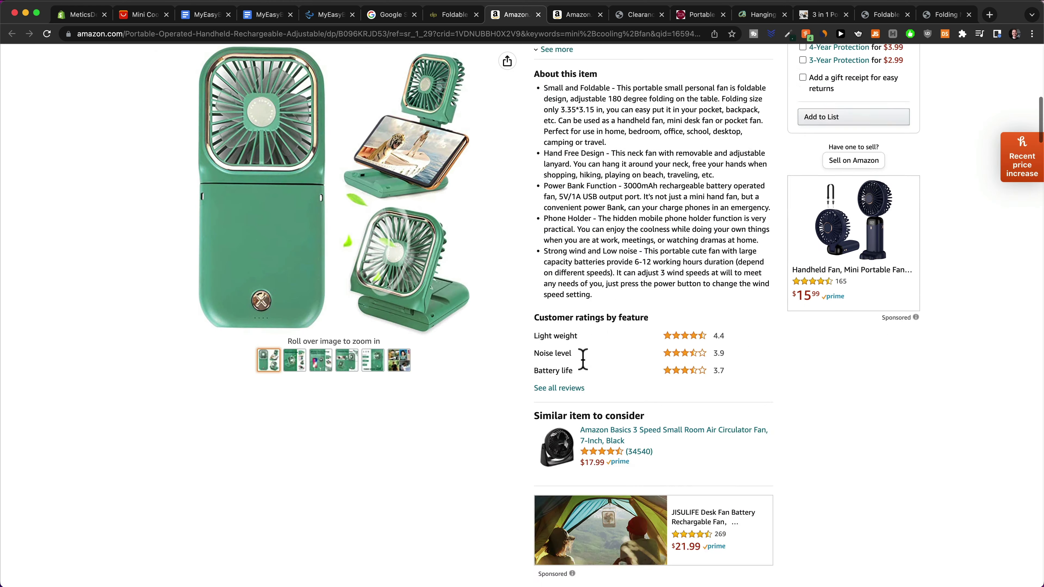
scroll(588, 375, "down", 15)
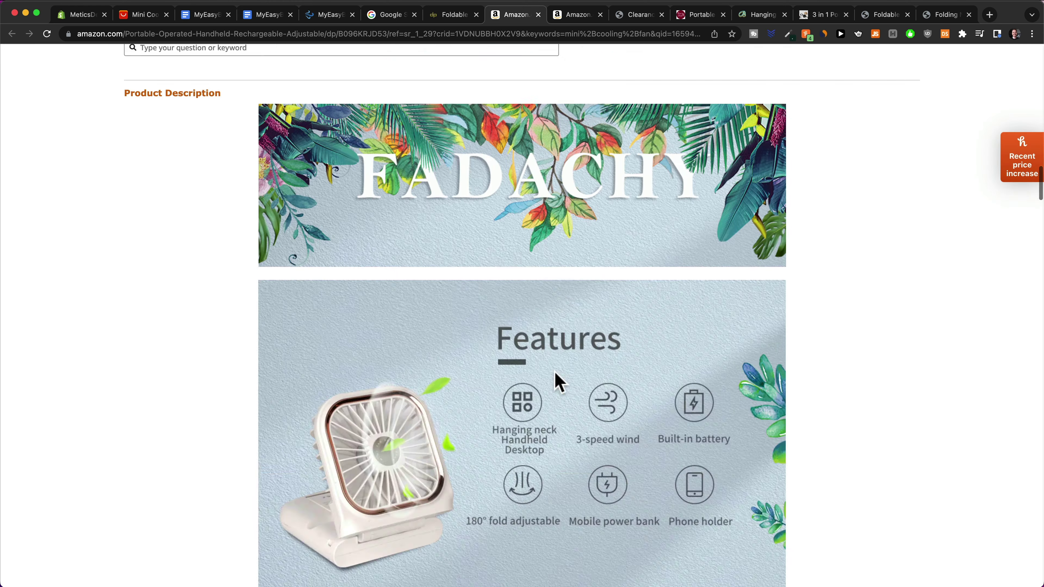
scroll(559, 378, "up", 15)
scroll(571, 374, "up", 10)
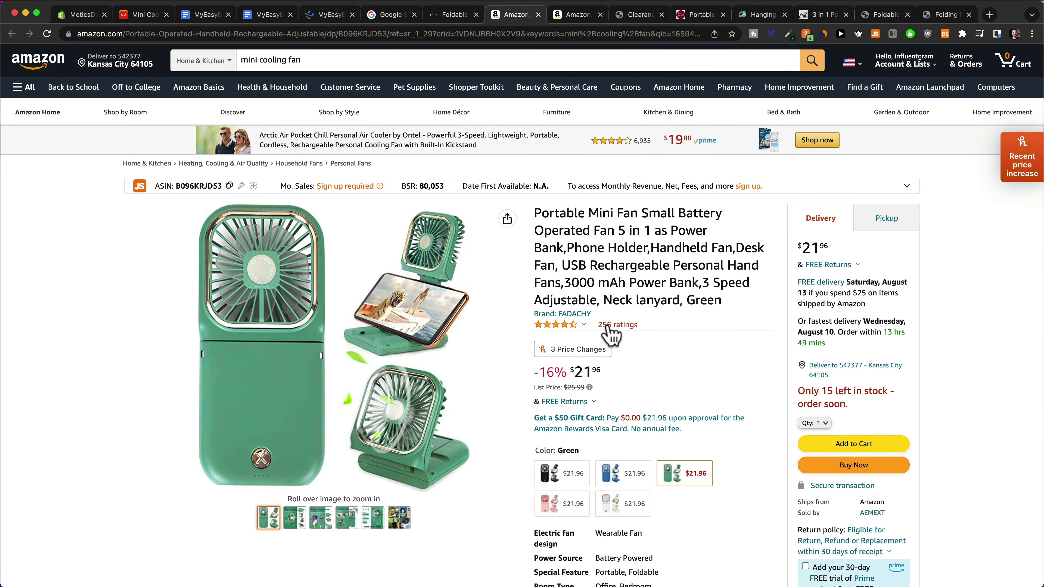
left_click(617, 325)
scroll(443, 304, "down", 3)
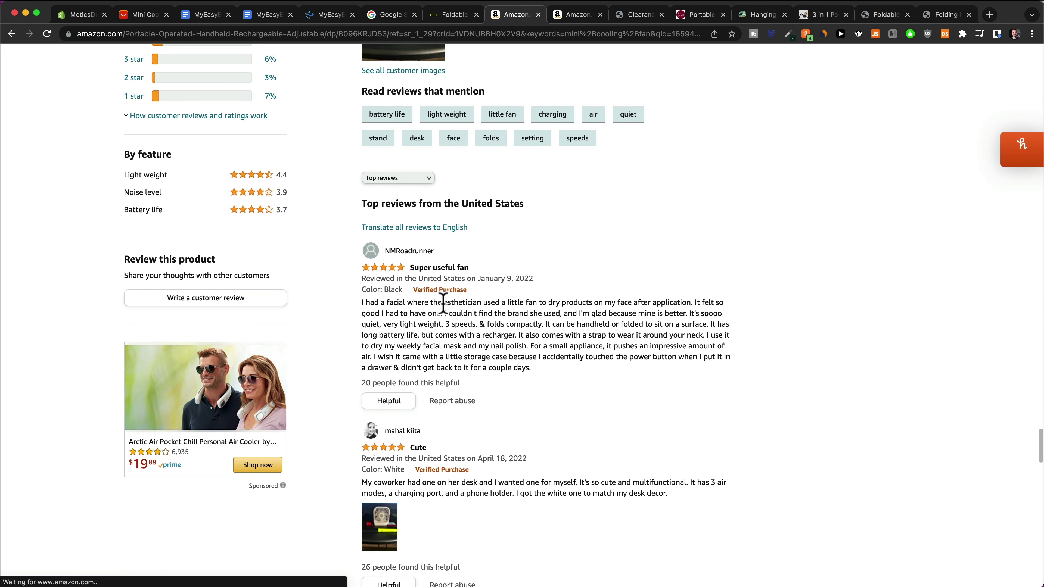
key("super+3")
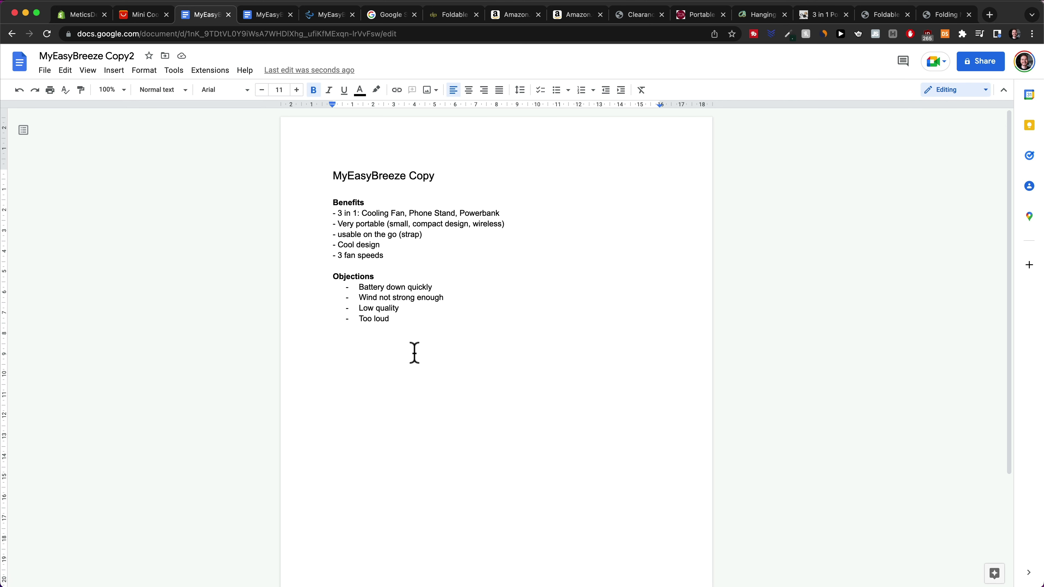
Below the Objections list, add the bracketed section labels with bold benefit headlines
left_click_drag(384, 255, 340, 214)
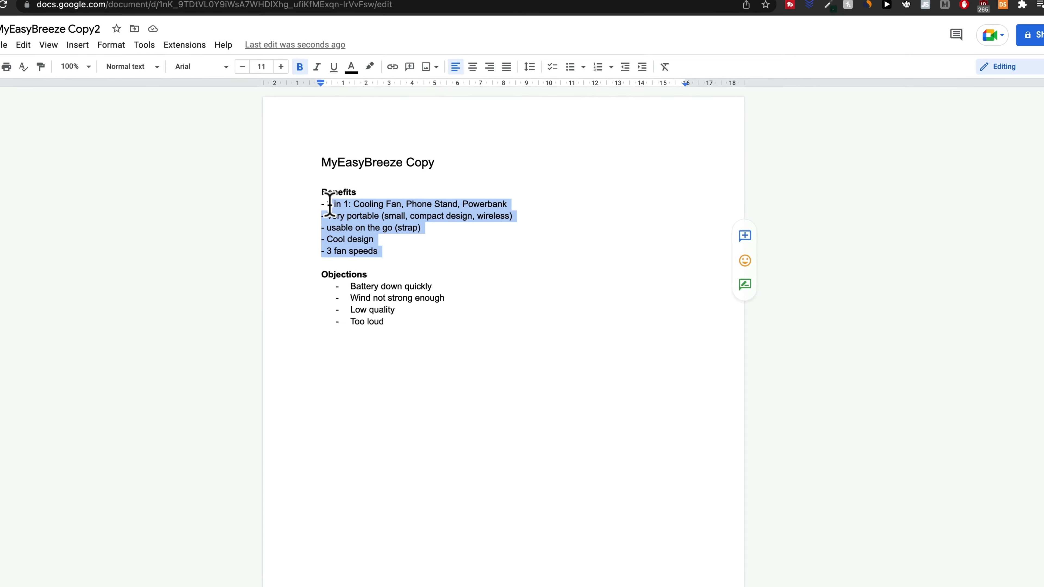
left_click_drag(409, 323, 352, 288)
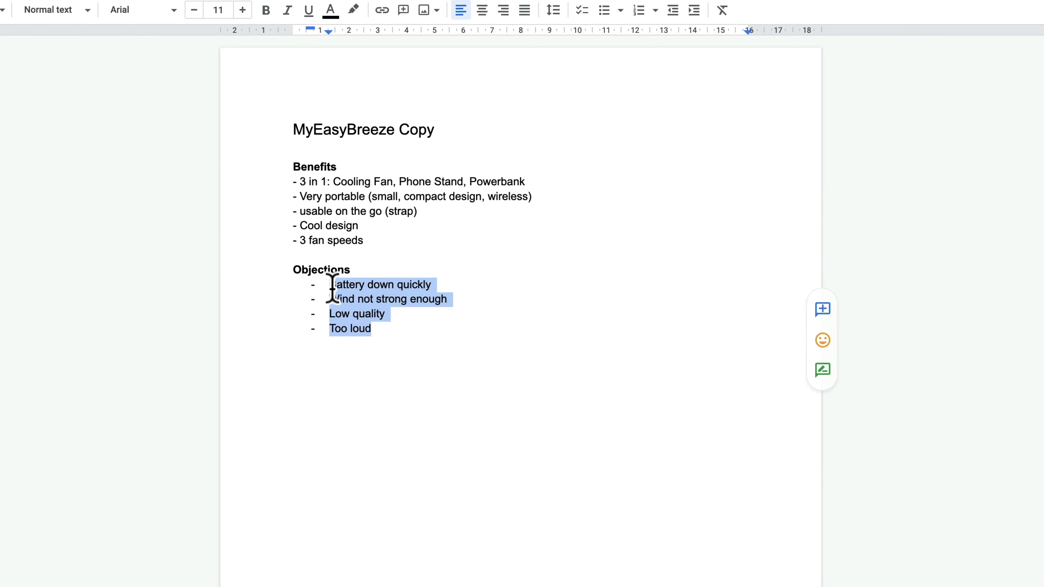
left_click(439, 397)
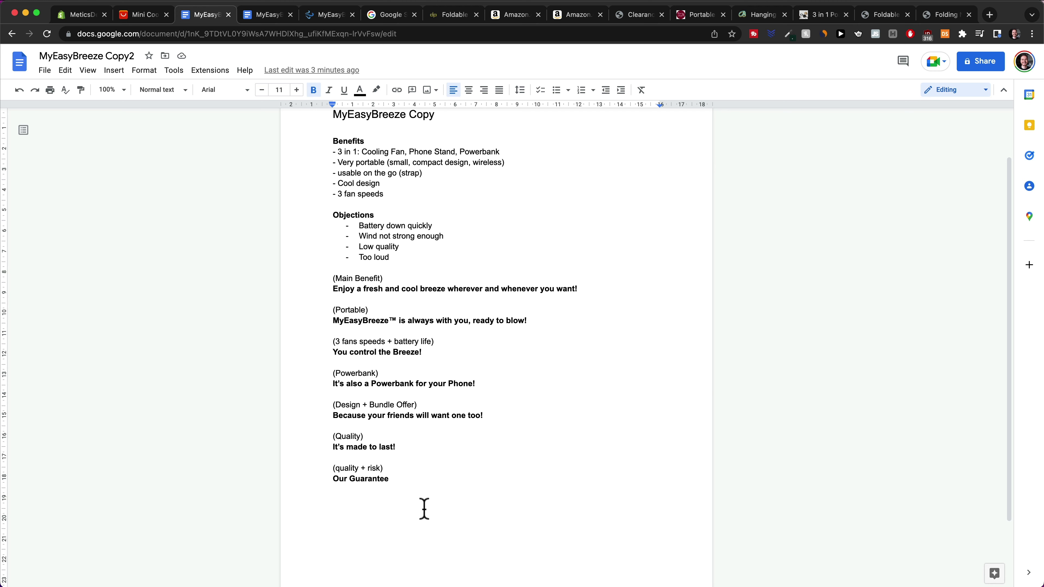
Write body paragraphs under the Main Benefit, Portable, fan-speed and Powerbank headlines
left_click_drag(334, 287, 435, 291)
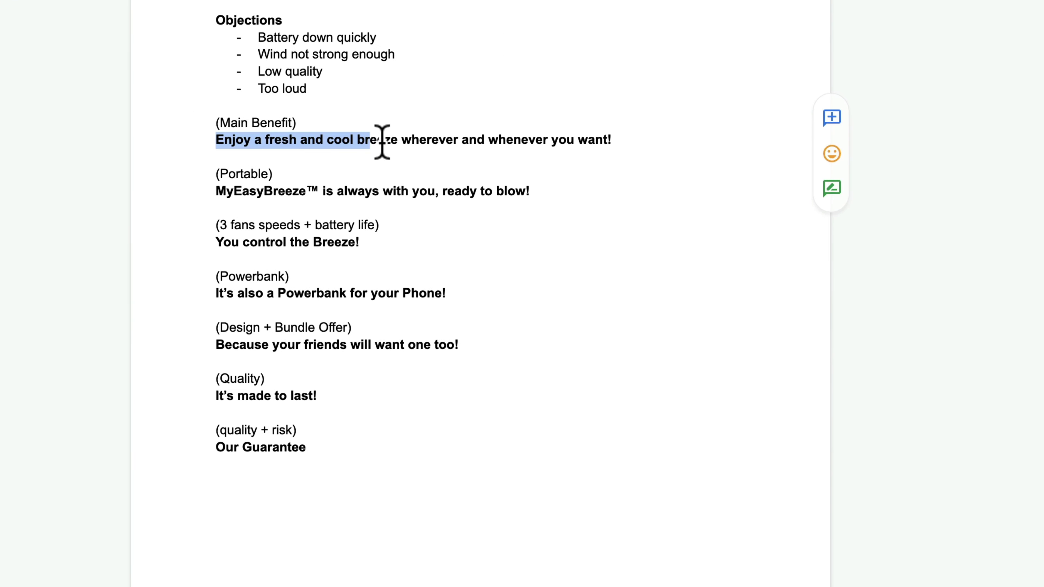
left_click_drag(382, 142, 615, 143)
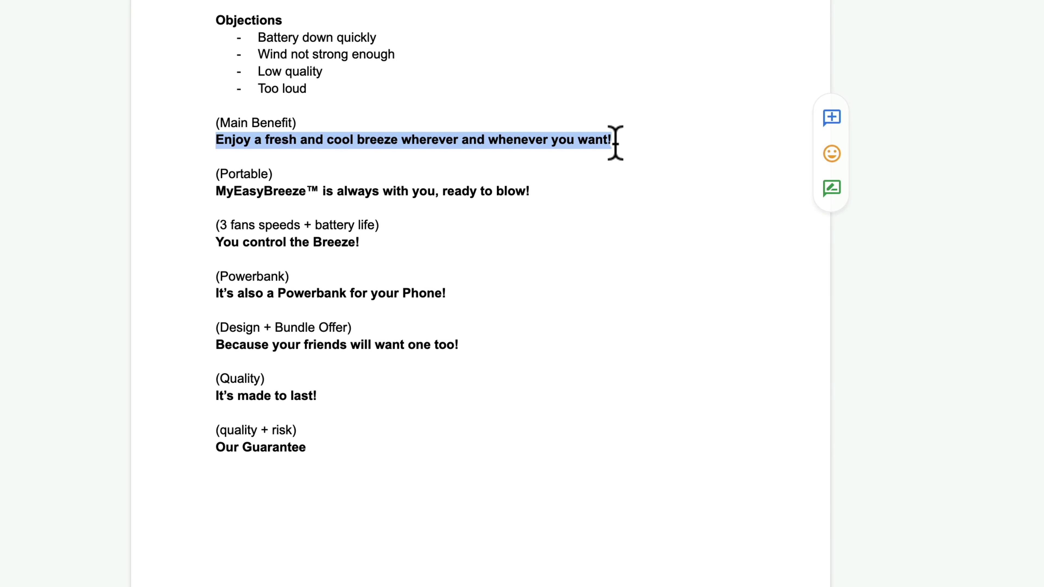
left_click_drag(219, 192, 555, 194)
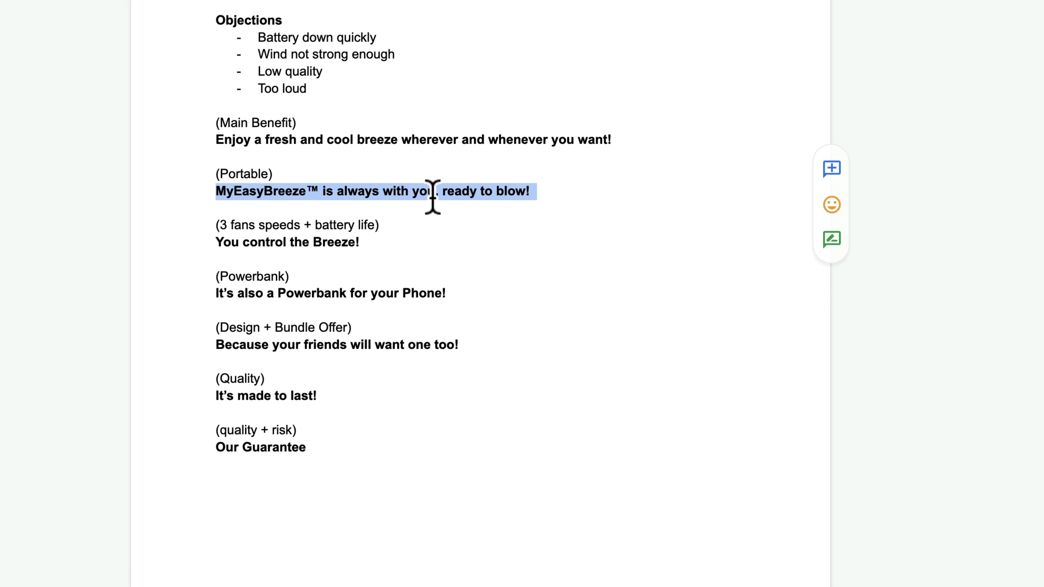
left_click(333, 178)
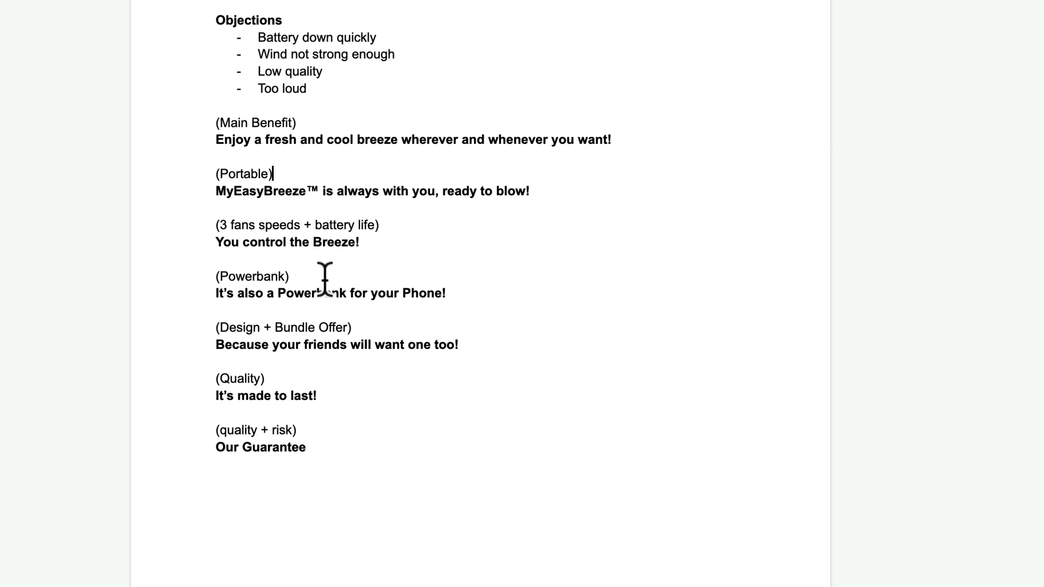
left_click(633, 144)
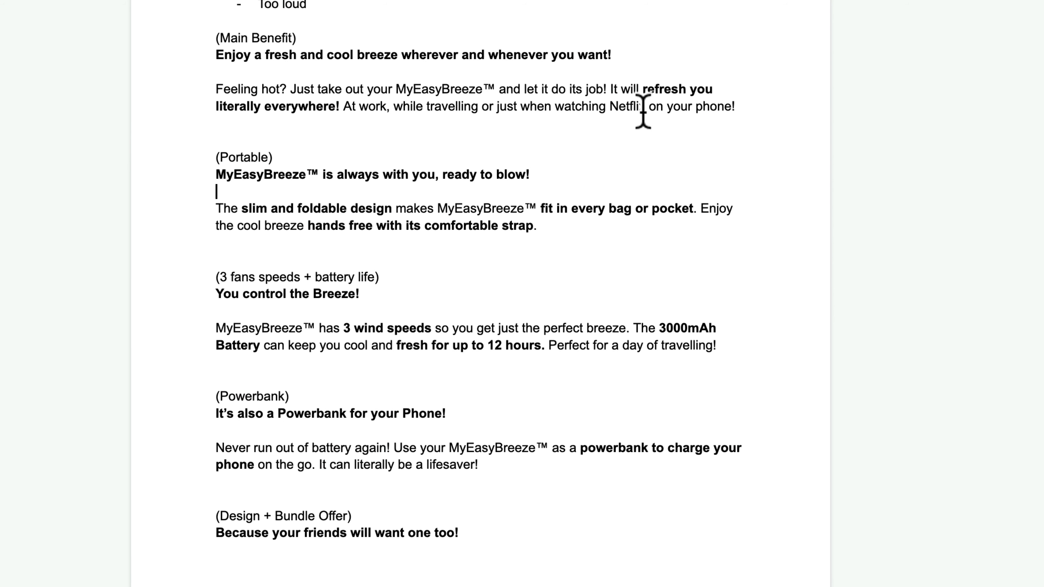
scroll(250, 105, "down", 3)
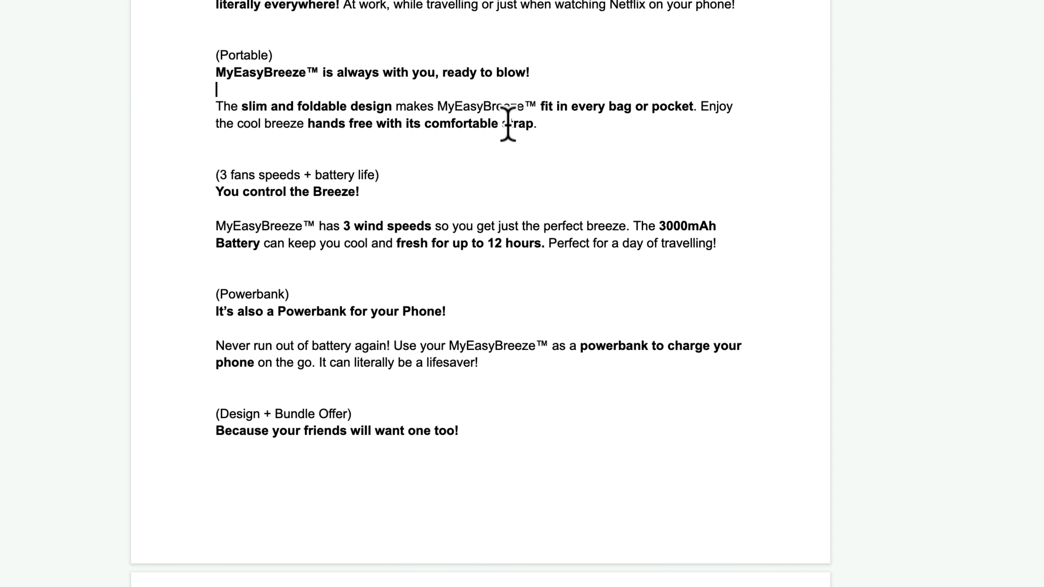
scroll(389, 245, "down", 3)
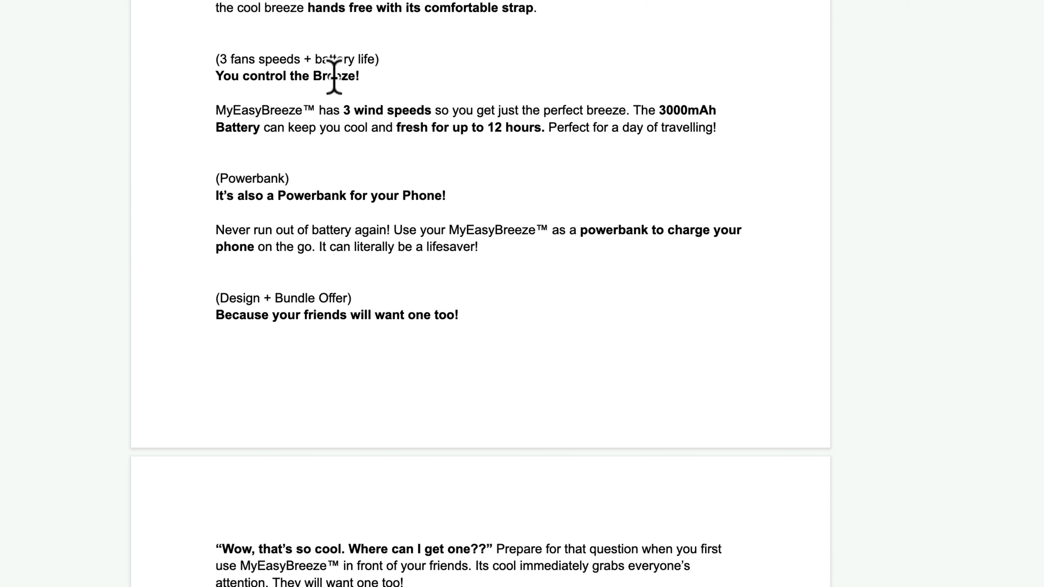
scroll(381, 110, "up", 5)
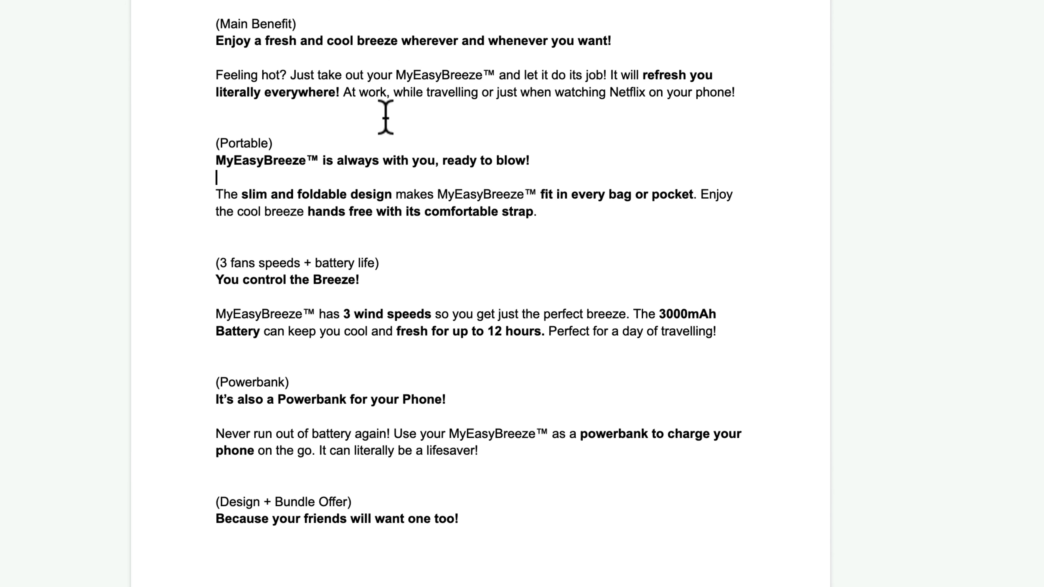
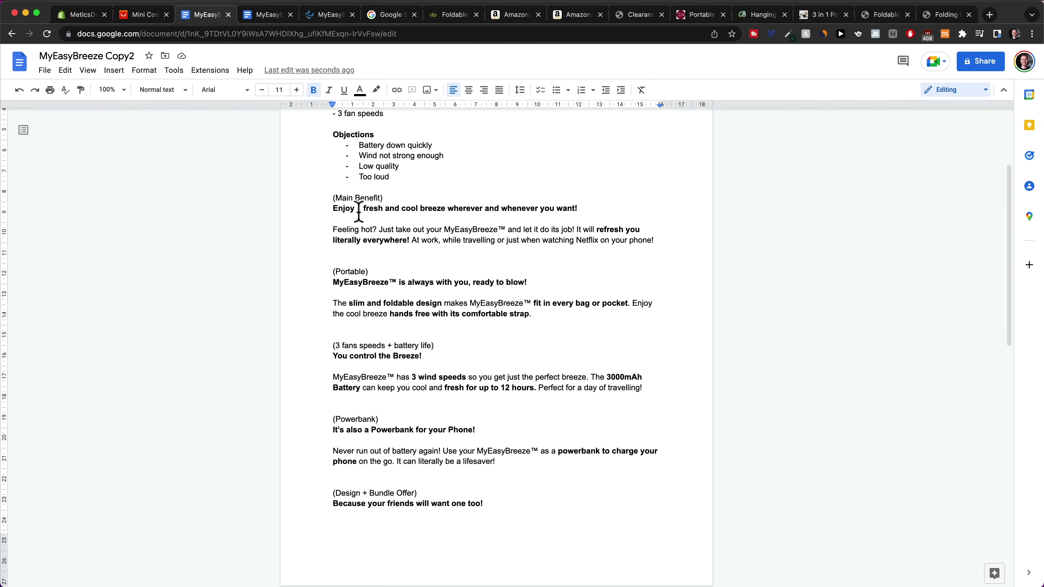
Return to the top of the green Mini Cooling Fan listing (US $8.50) and open the main image's context menu
left_click(143, 15)
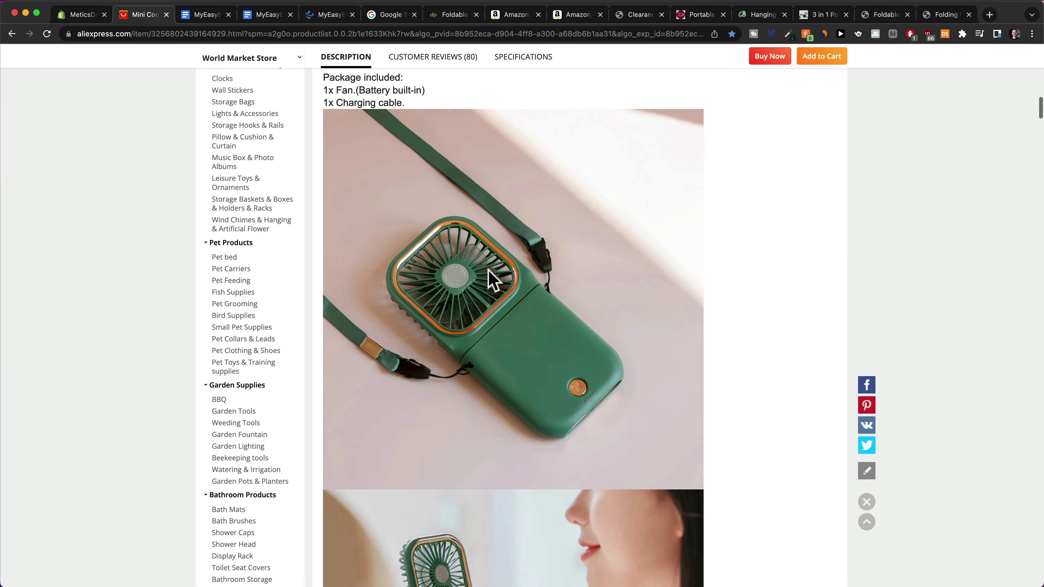
scroll(492, 279, "up", 20)
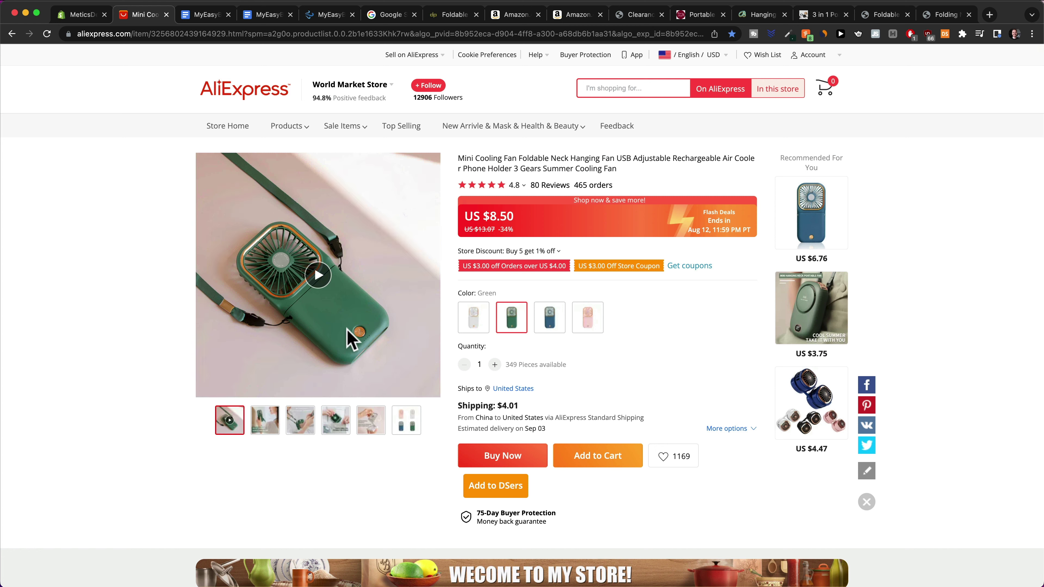
right_click(358, 331)
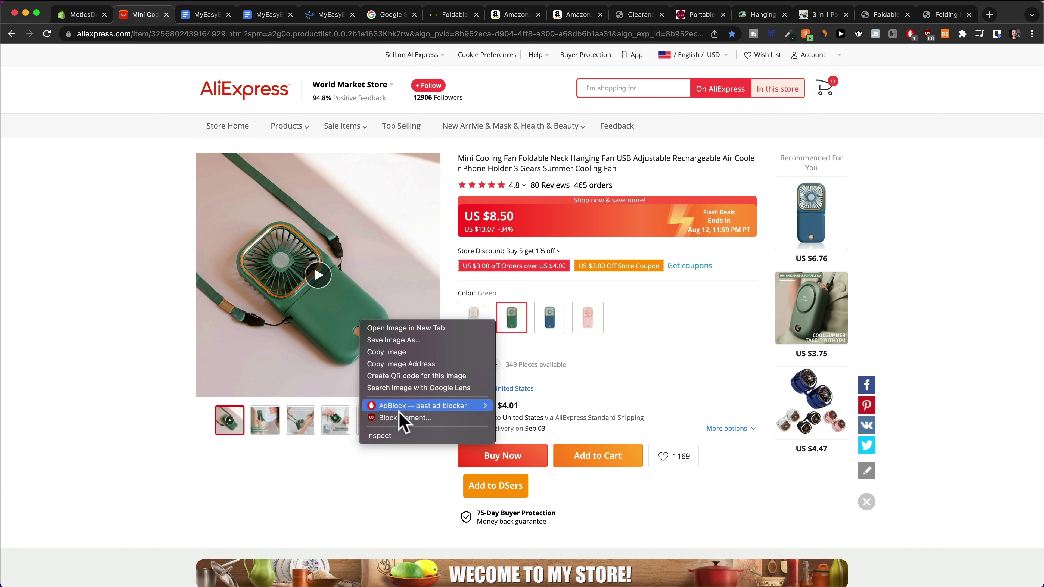
Use DevTools on the video-wrap element to open the listing's 0:53 product video in a new tab
left_click(394, 436)
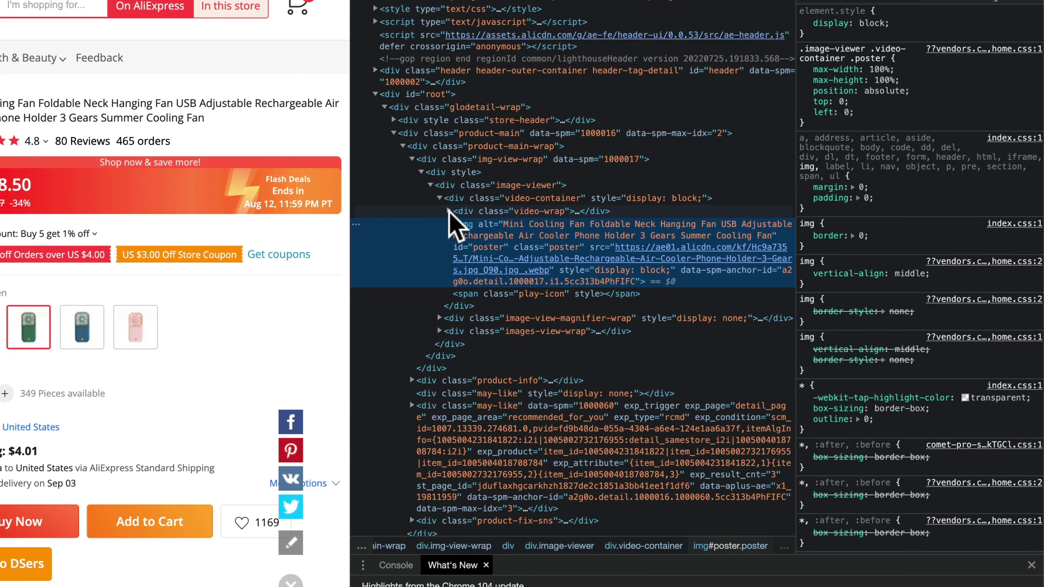
left_click(489, 216)
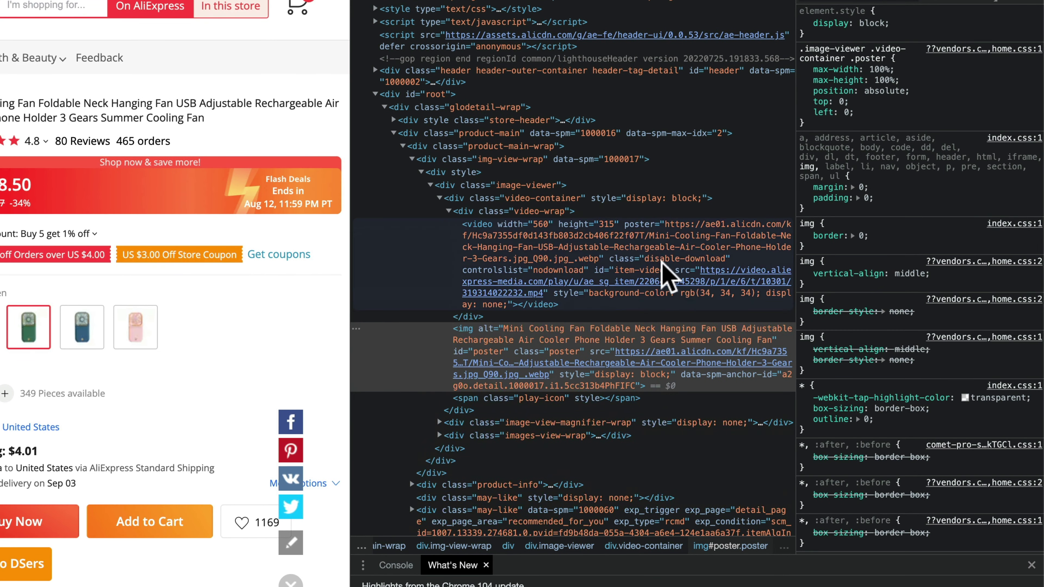
right_click(673, 281)
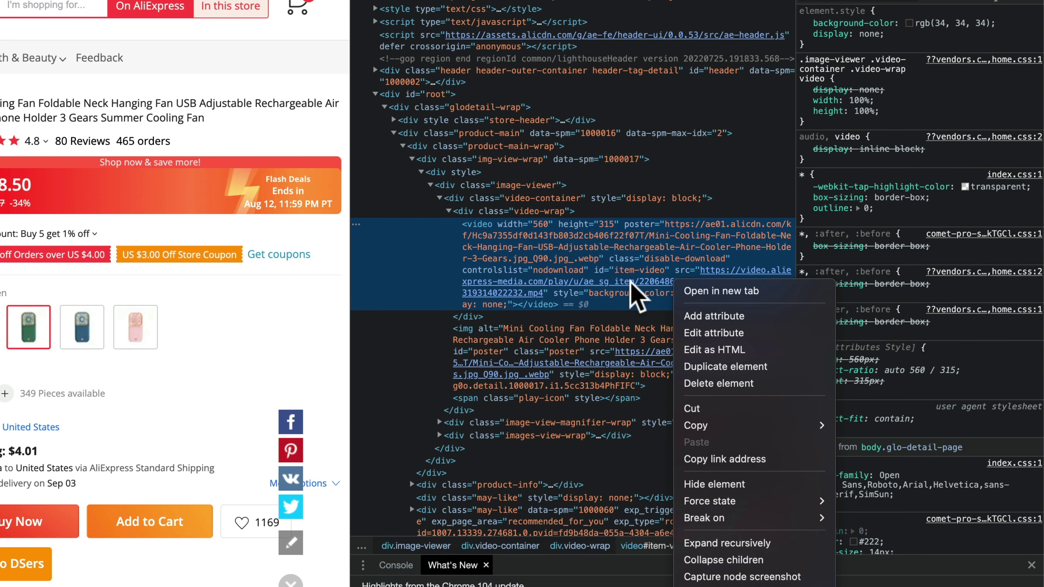
left_click(721, 292)
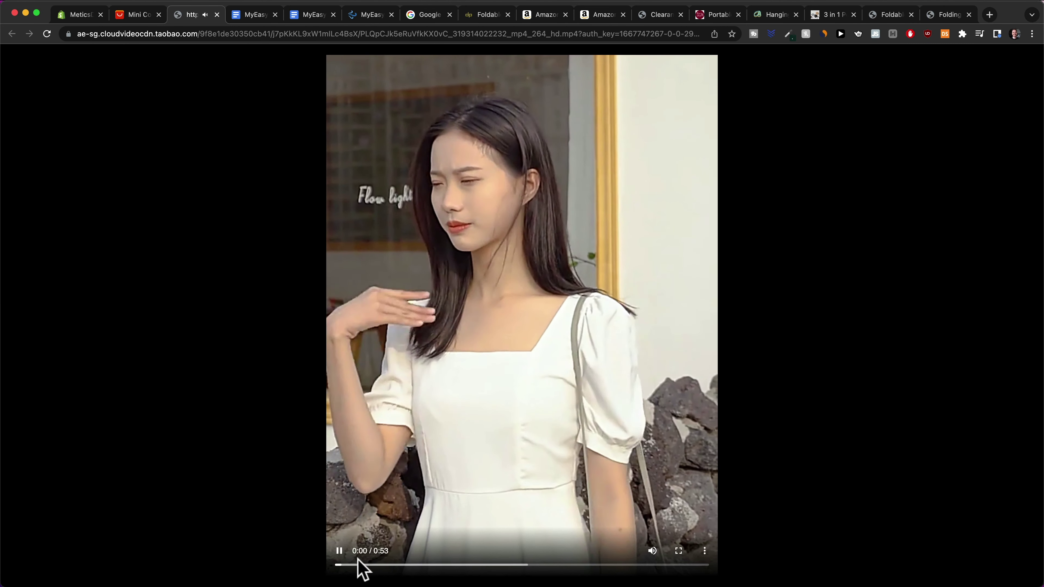
Download the fan product video as an mp4 and start a 'gif creator' search
left_click(339, 551)
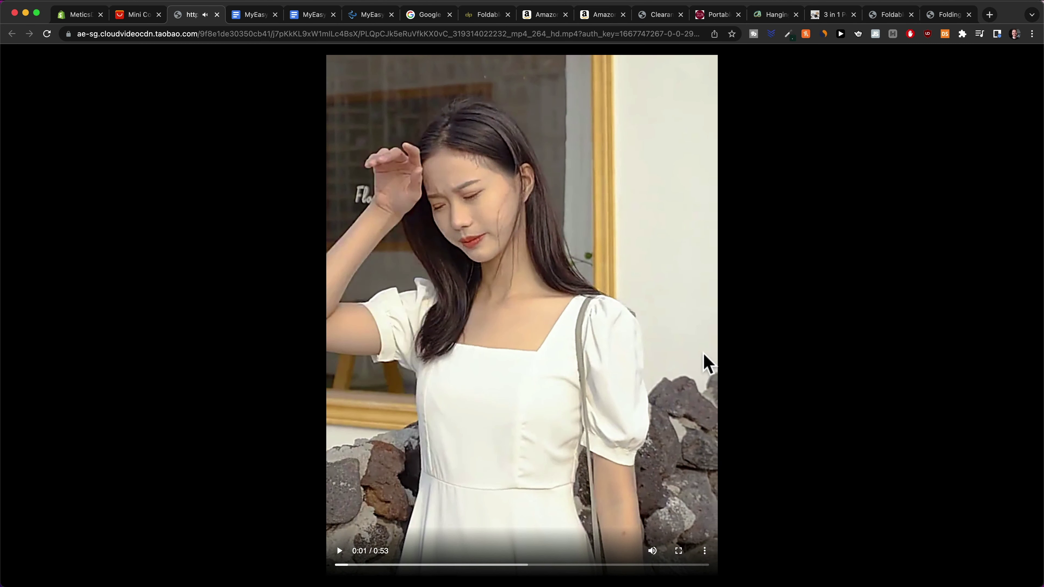
left_click(704, 551)
left_click(667, 499)
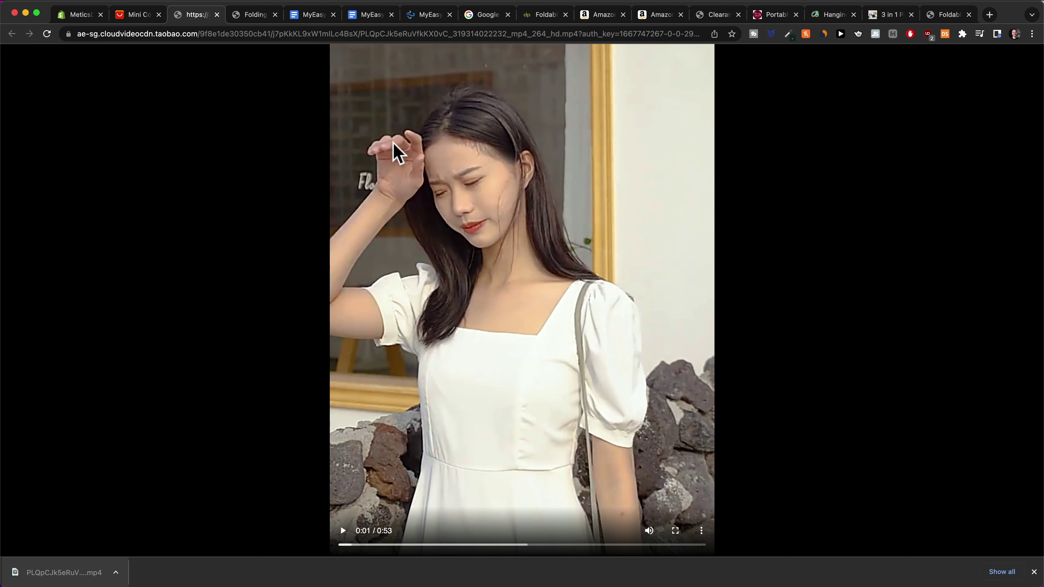
left_click(302, 36)
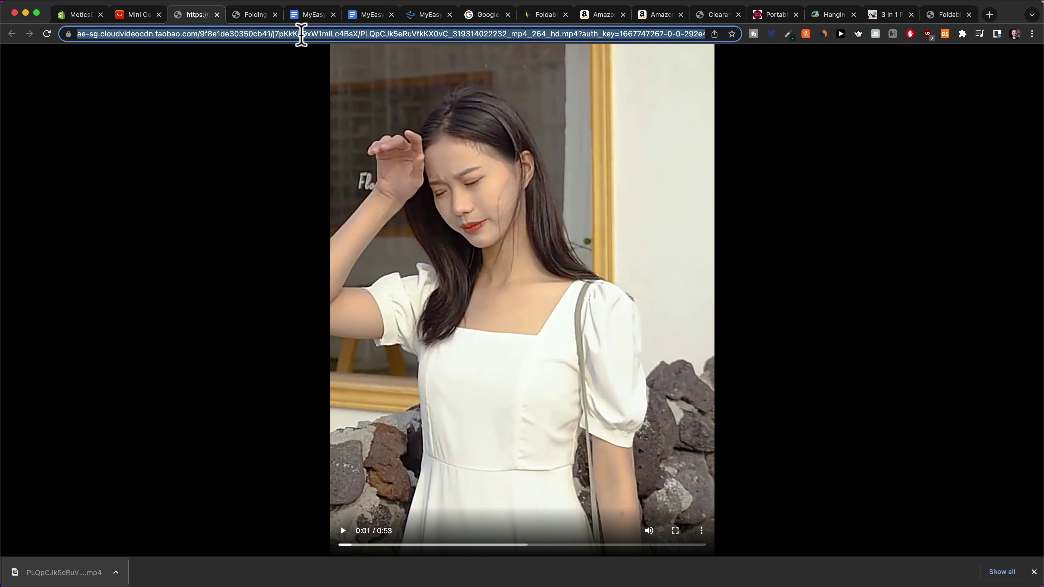
type("gif creator")
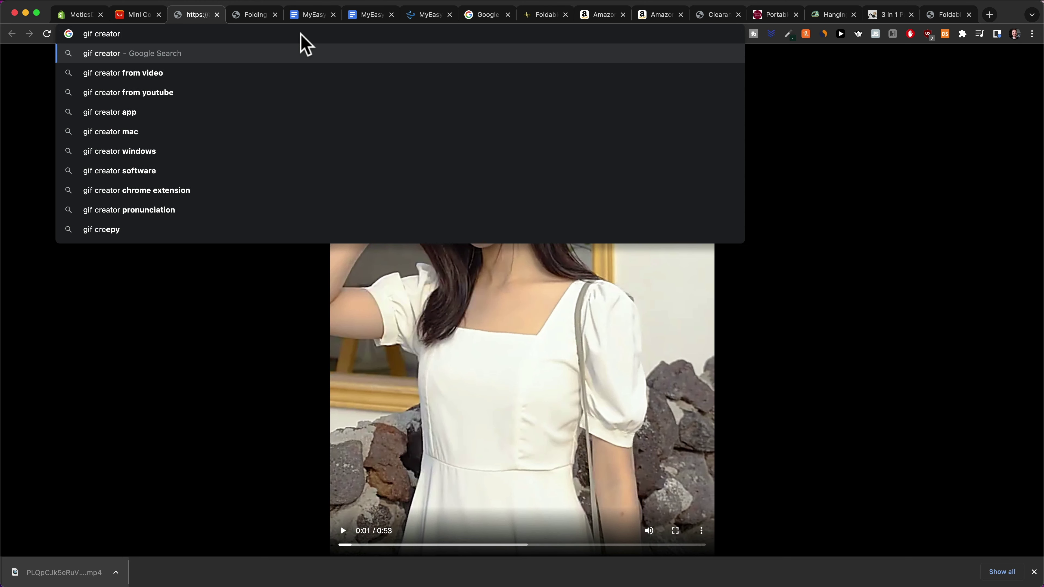
Open Ezgif's Animated GIF Maker from the search results and upload the downloaded fan mp4
key("Return")
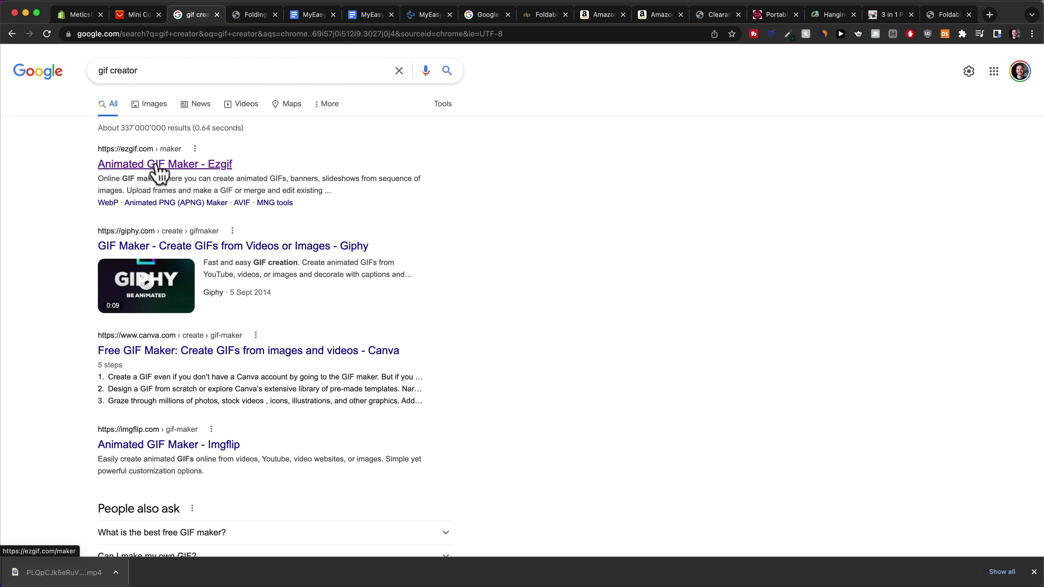
left_click(160, 167)
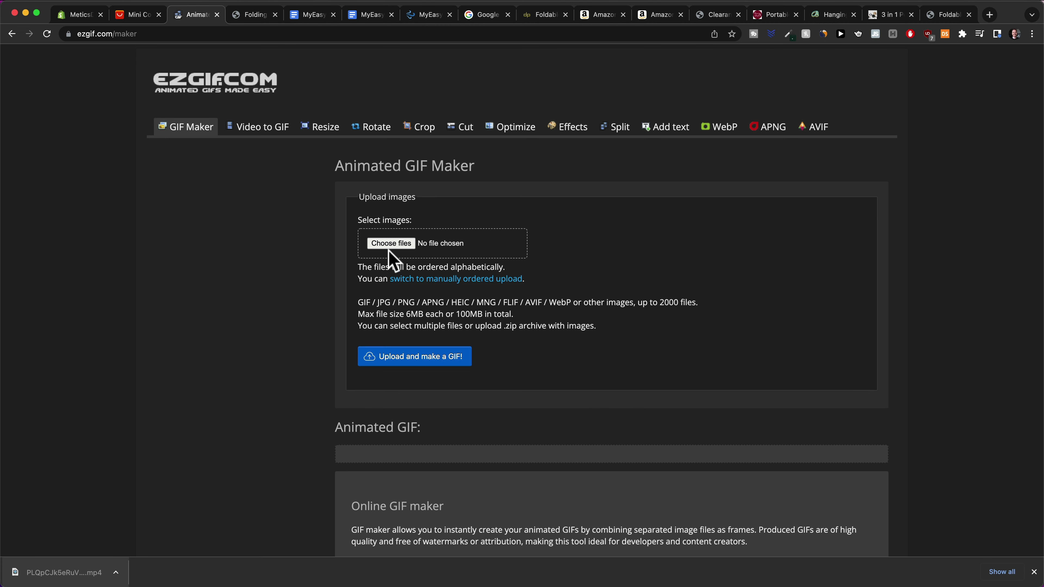
left_click_drag(61, 572, 405, 241)
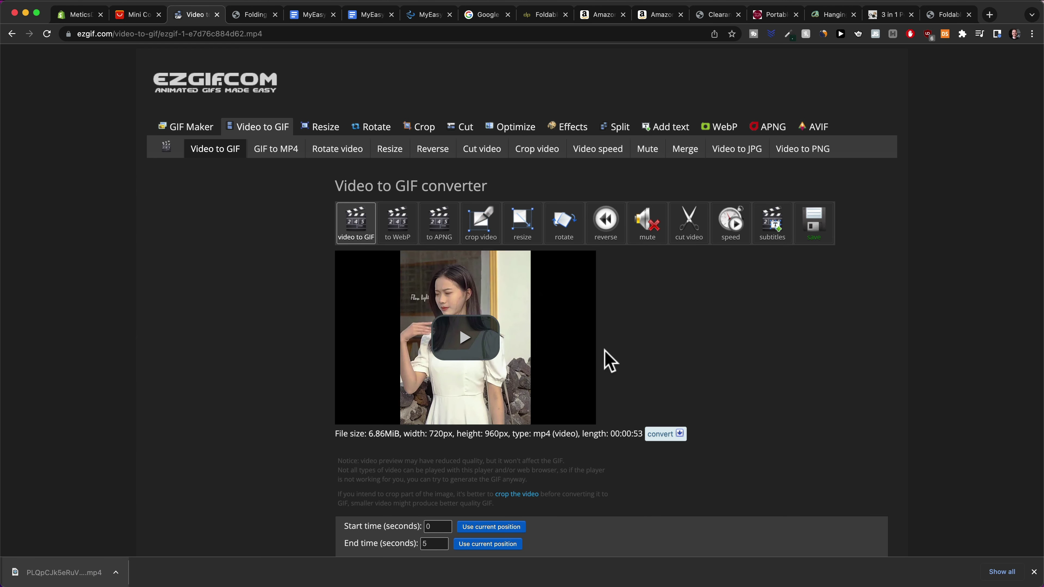
Play, mute and scrub the 0:53 fan video preview in Ezgif's Video to GIF converter
left_click(466, 329)
left_click(348, 416)
left_click(549, 416)
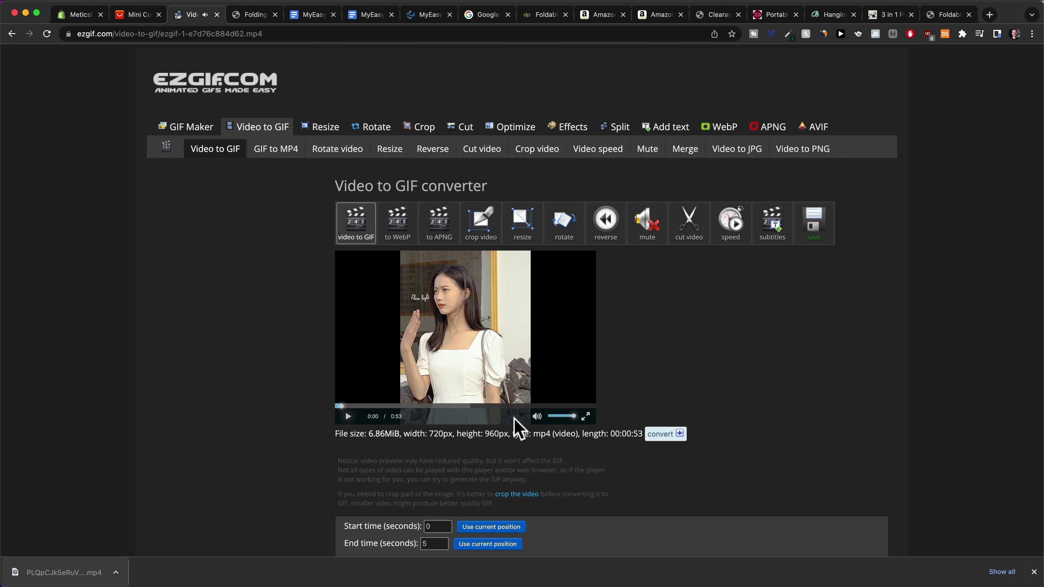
left_click(349, 416)
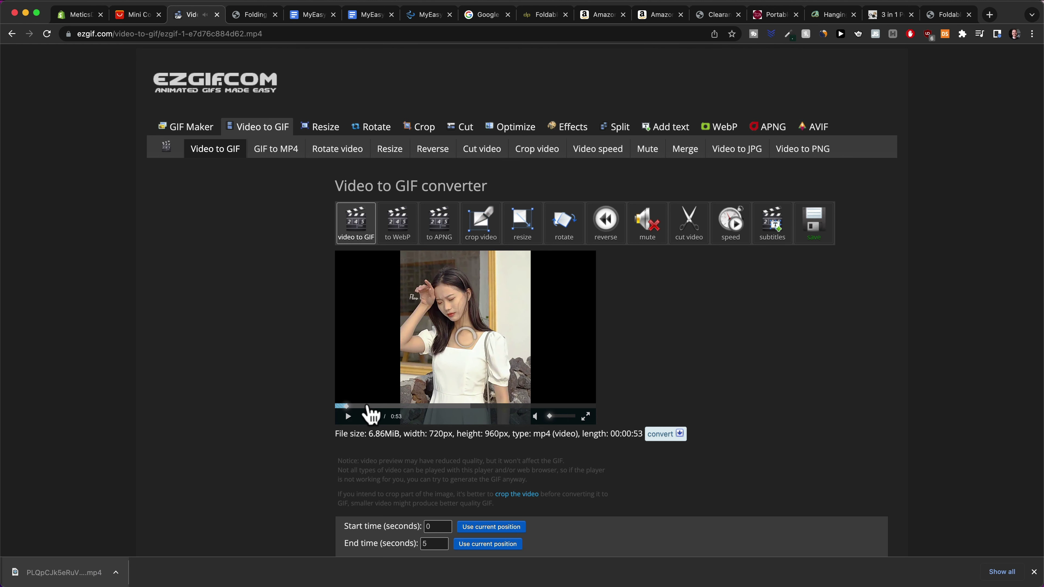
left_click_drag(370, 405, 493, 406)
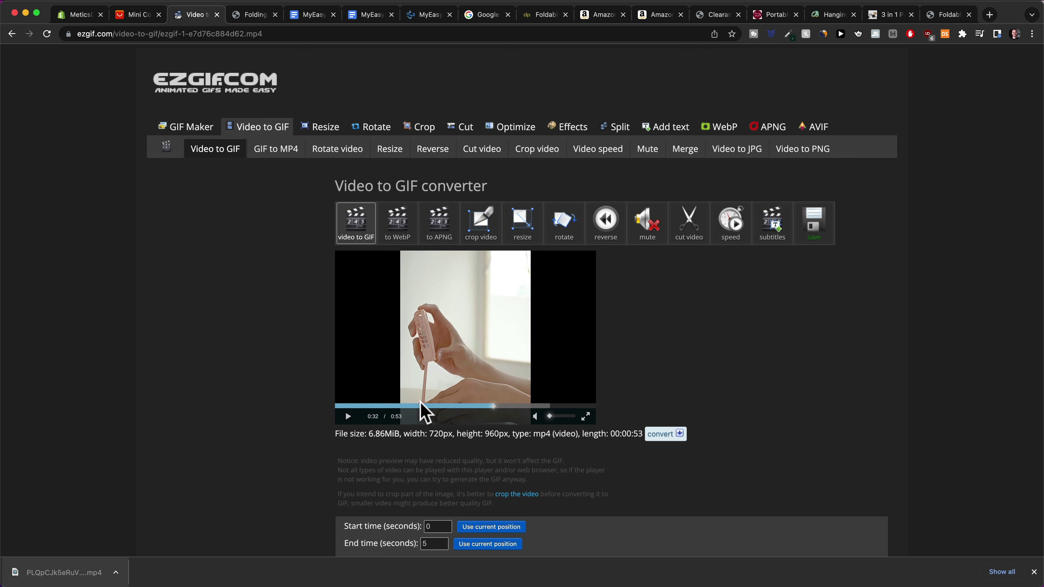
left_click(368, 406)
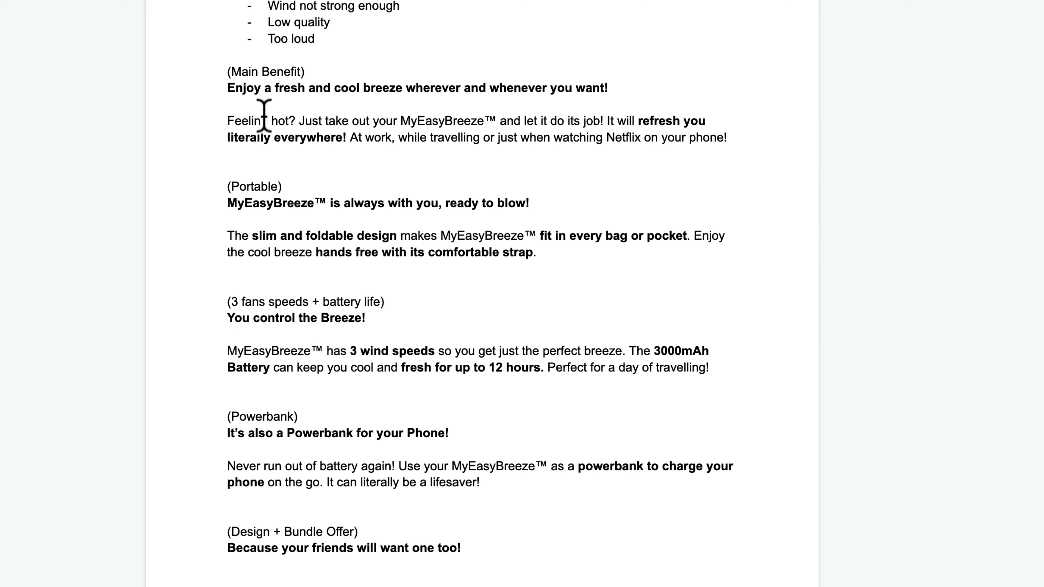
scroll(265, 111, "up", 5)
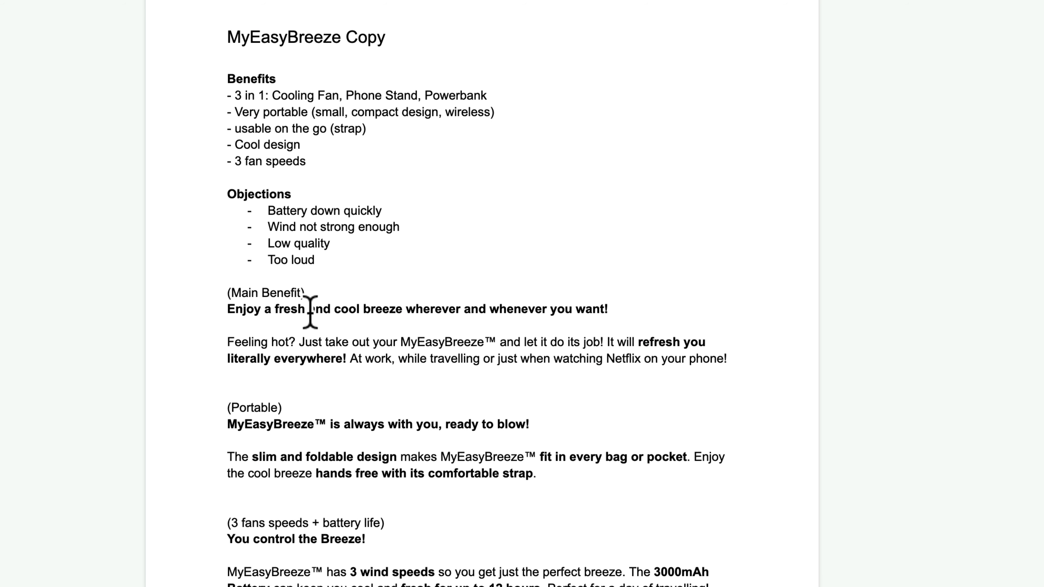
scroll(324, 368, "down", 1)
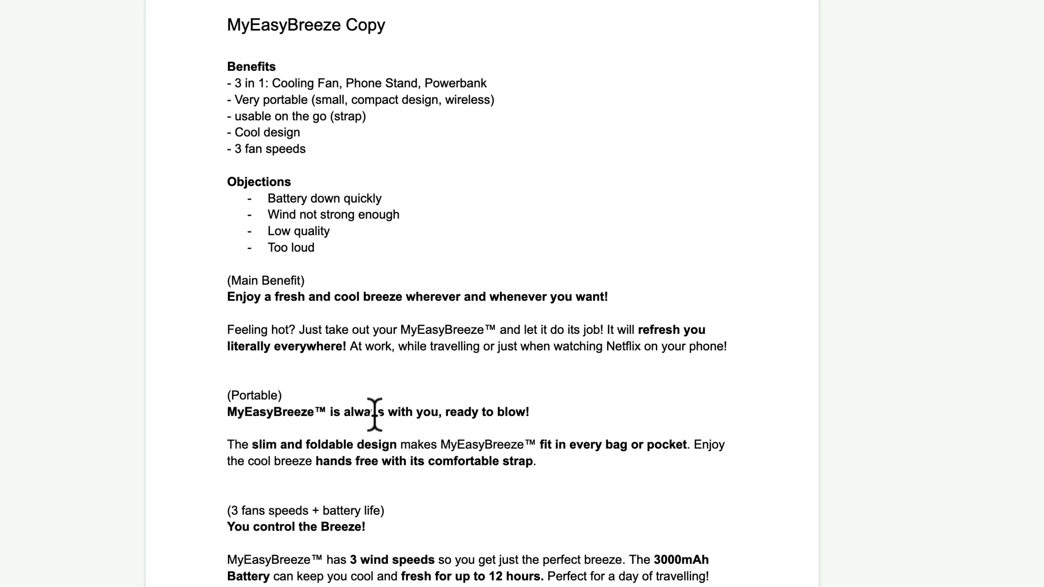
left_click_drag(329, 412, 535, 411)
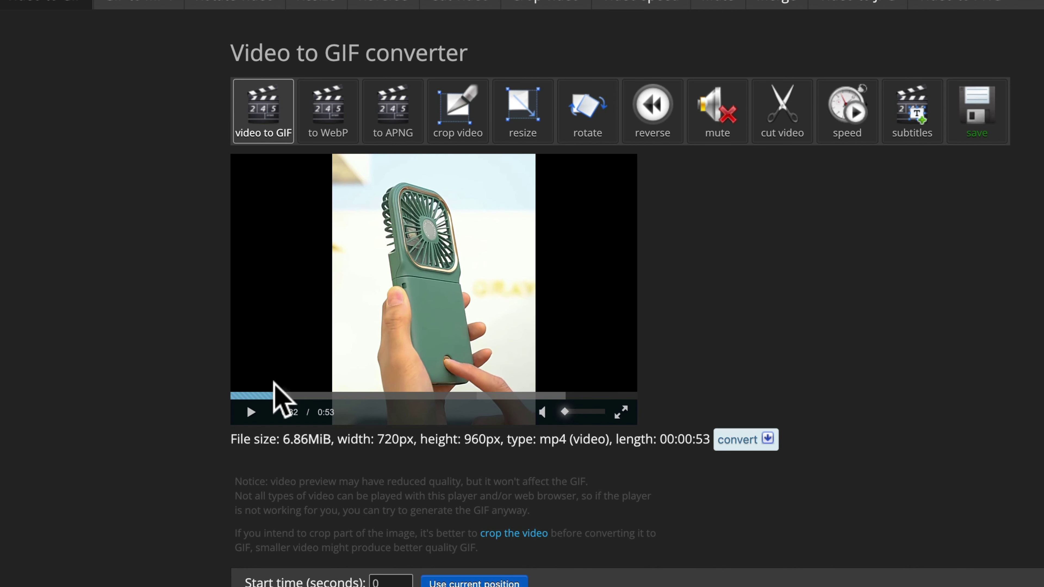
left_click(277, 396)
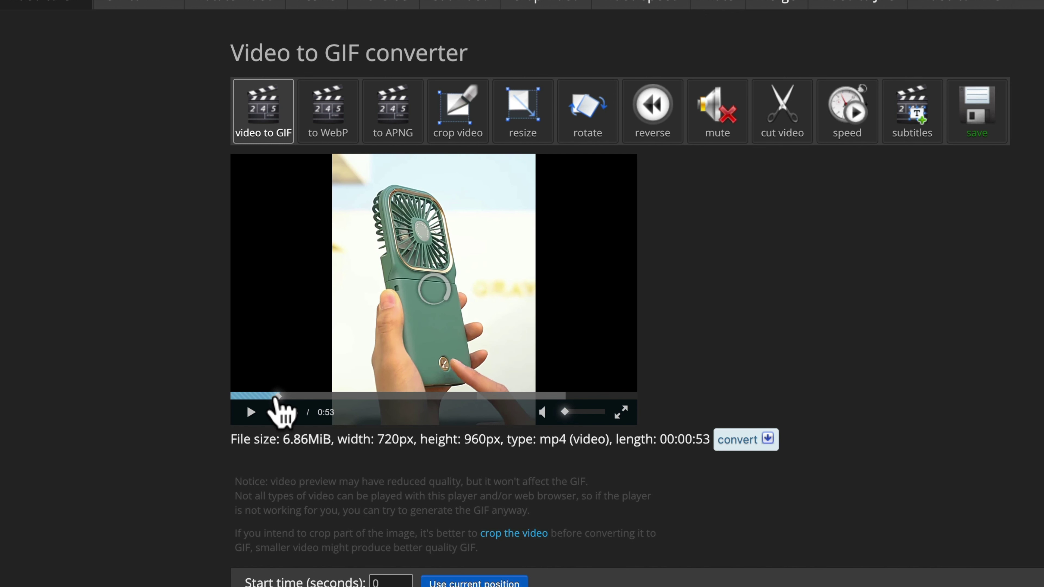
Set the GIF clip to start at 3.21 s and move the preview to the 8.26 s end point
left_click_drag(276, 398, 256, 403)
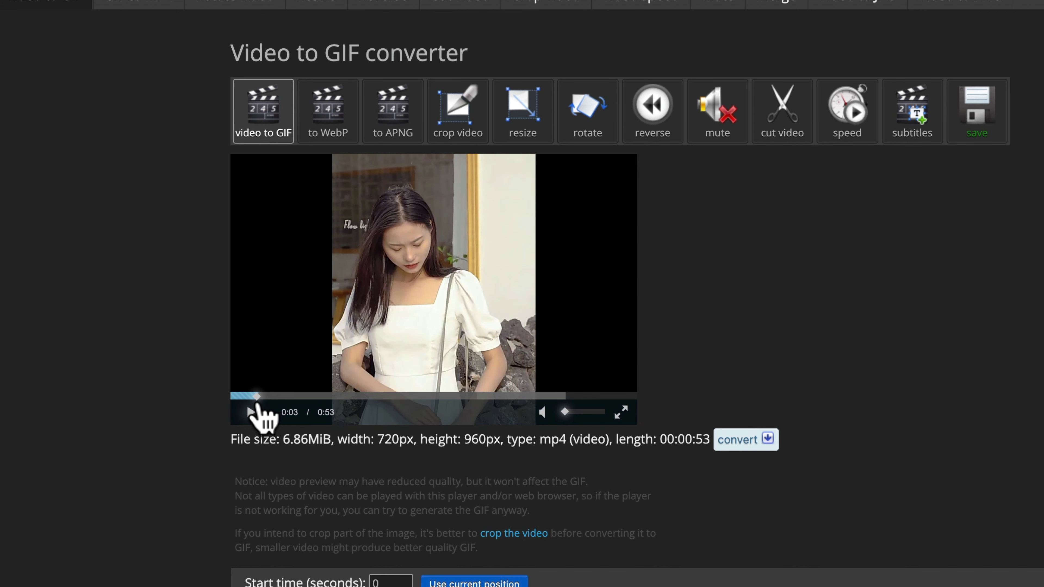
scroll(486, 496, "down", 3)
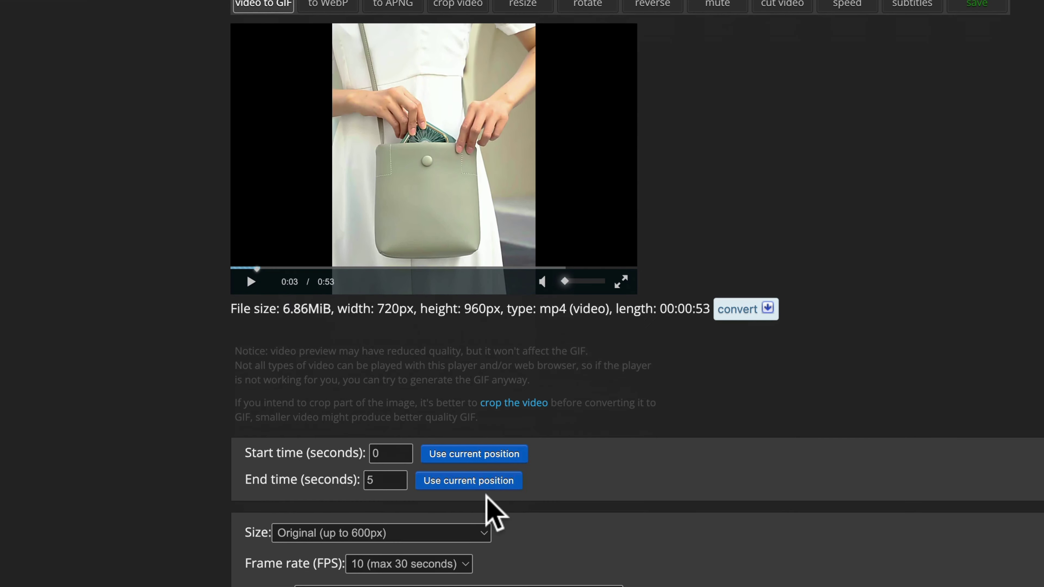
left_click(471, 456)
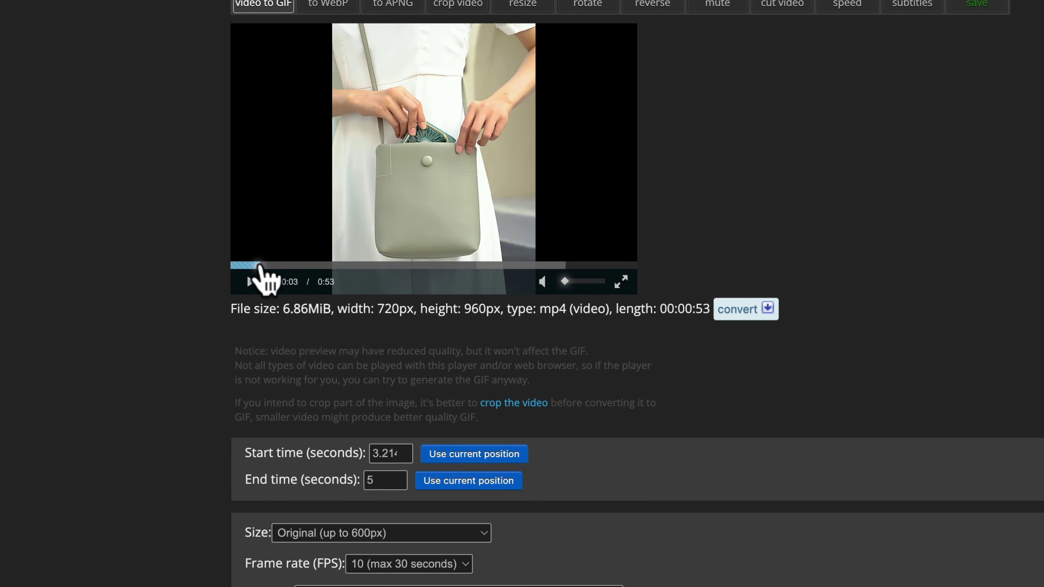
left_click_drag(260, 266, 296, 266)
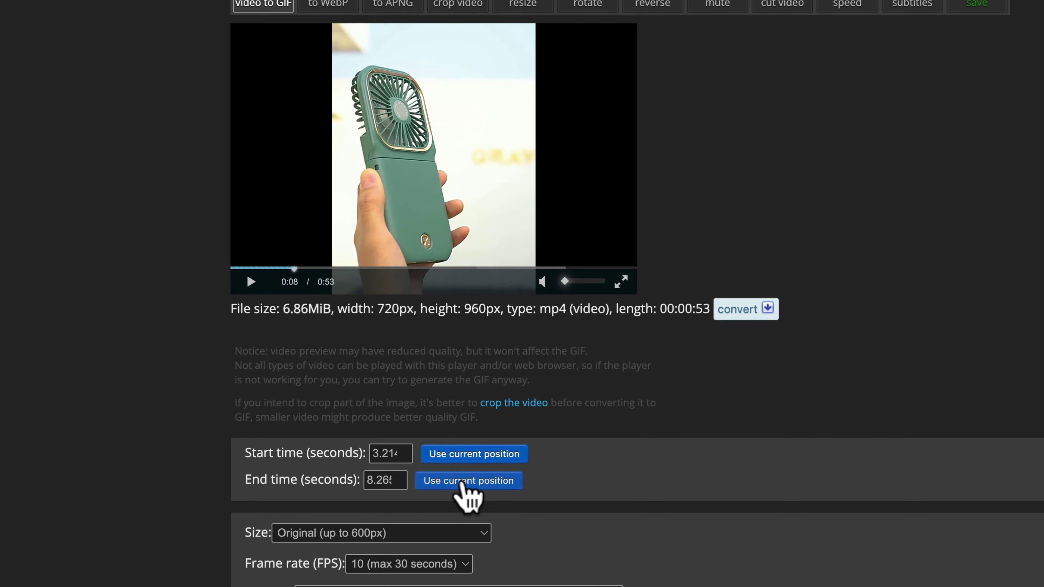
Convert the 3.21–8.26 s clip into a 600x800, 51-frame GIF and download Ezgif's output
scroll(612, 454, "down", 5)
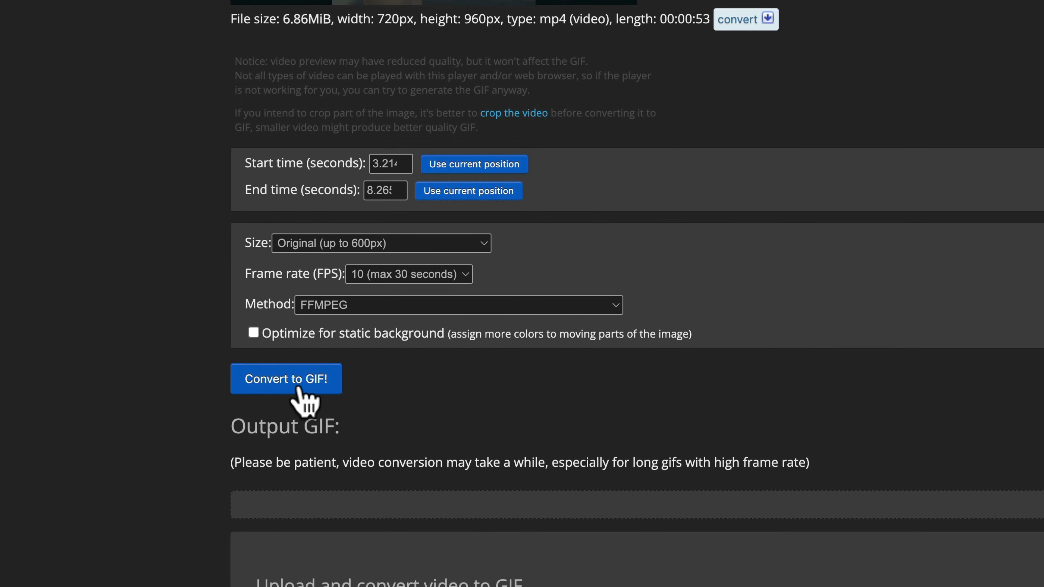
left_click(299, 389)
scroll(617, 420, "down", 4)
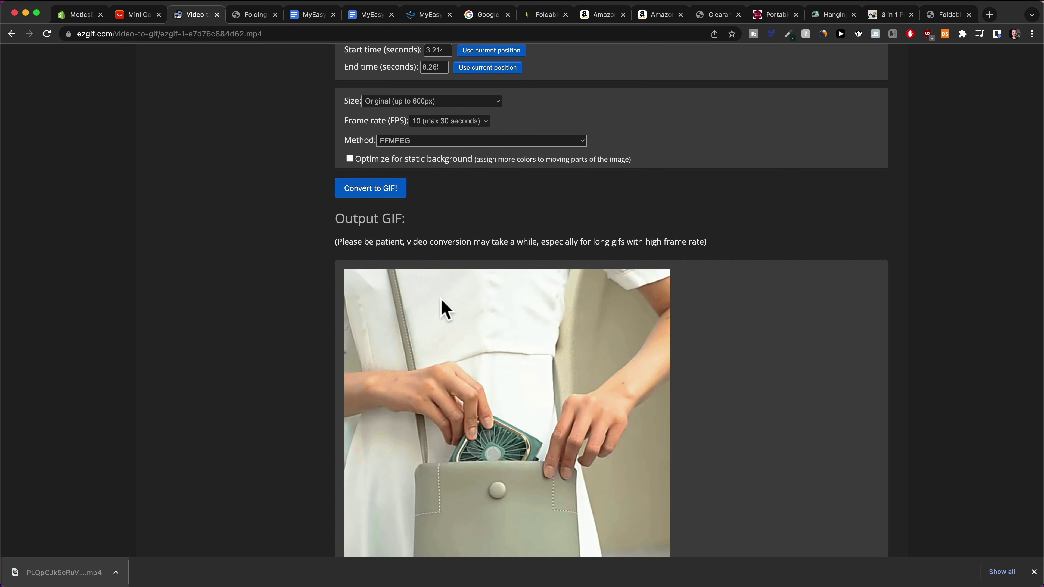
scroll(440, 299, "down", 3)
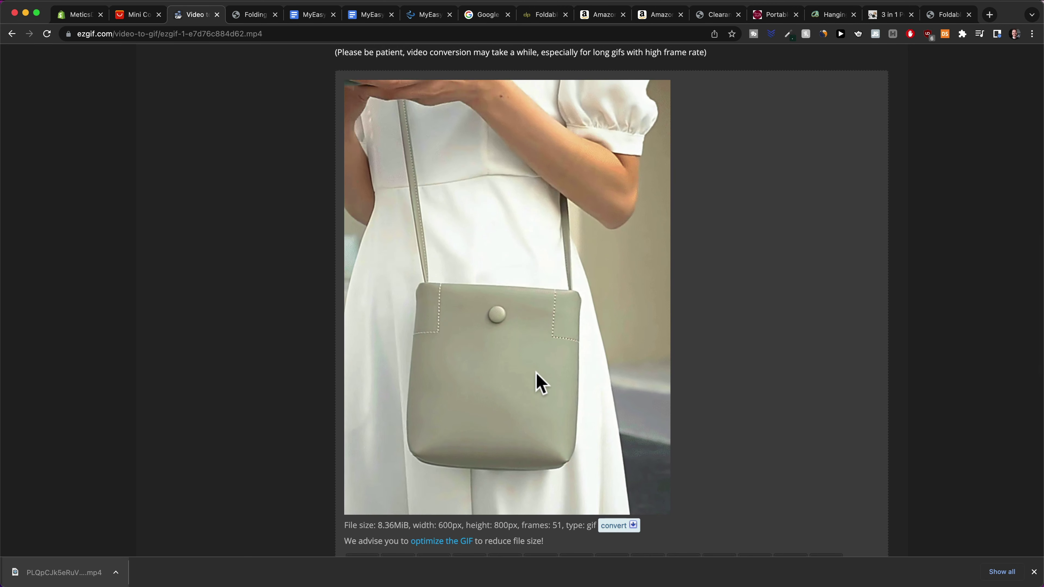
scroll(548, 362, "up", 10)
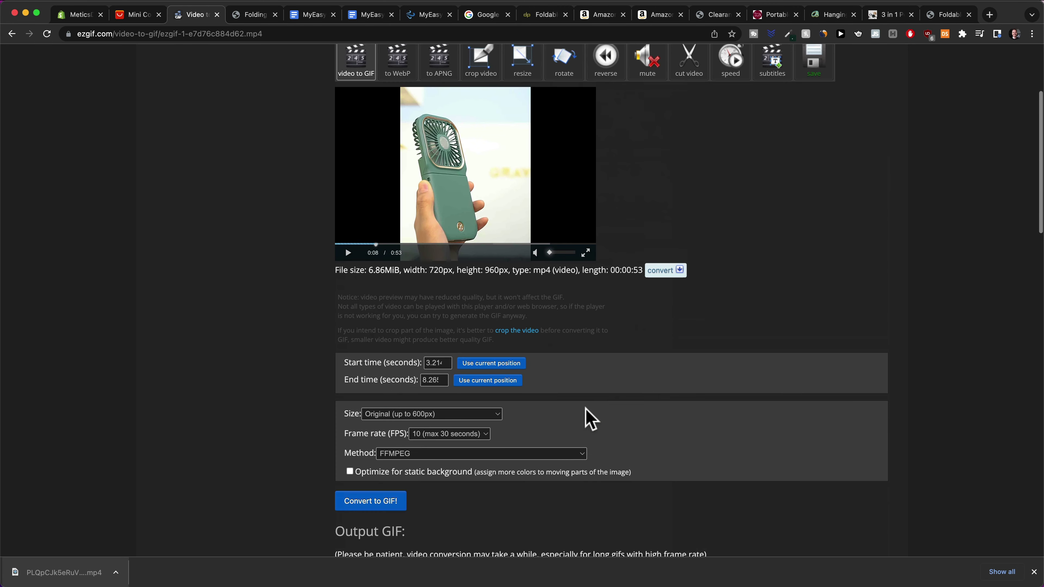
scroll(590, 420, "up", 4)
left_click(811, 223)
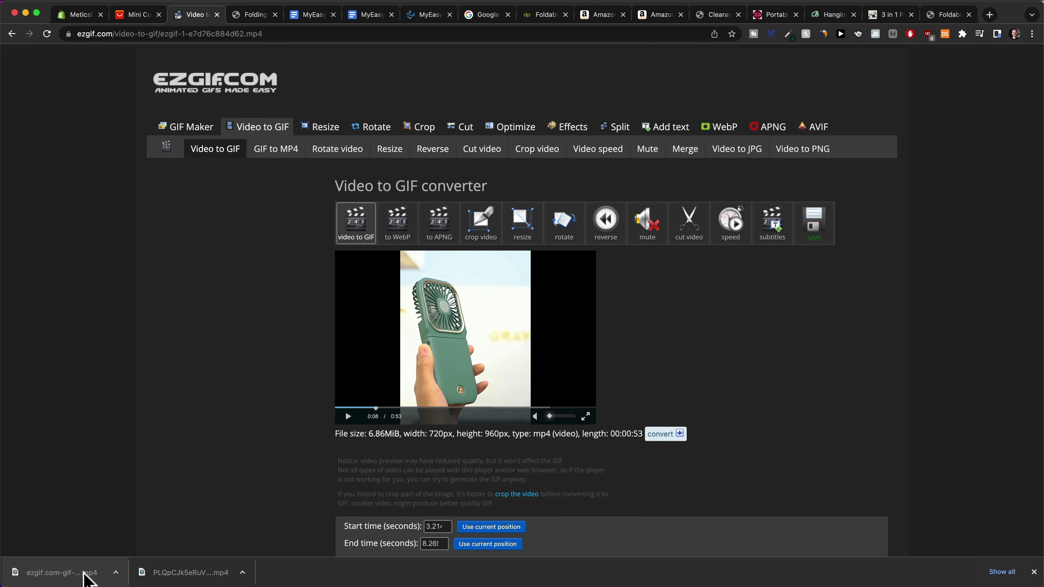
left_click(70, 574)
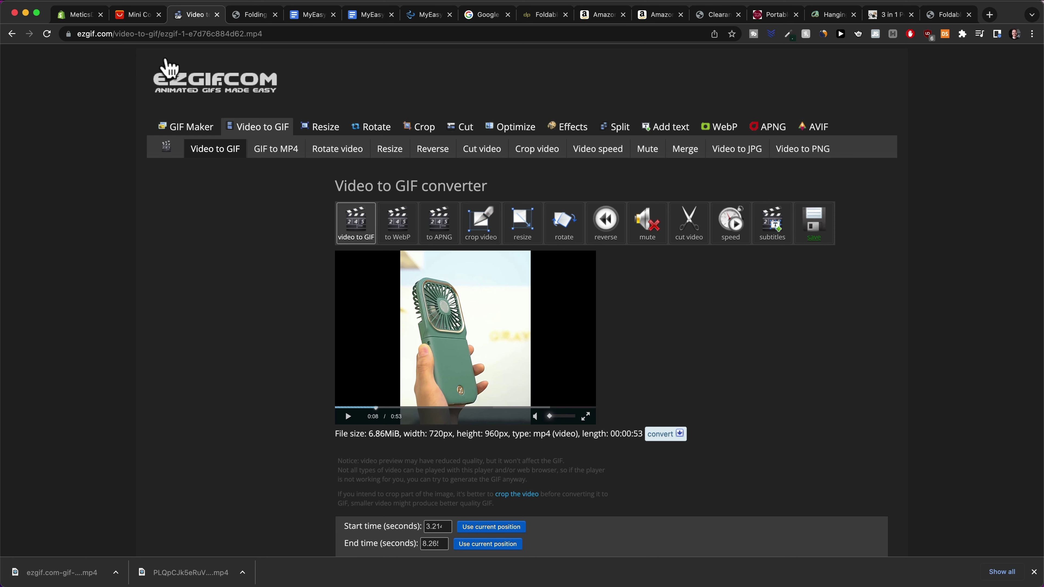
In the MyEasyBreeze Copy2 document, select the main benefit, 'You control the Breeze!' and battery-life headings
left_click(306, 15)
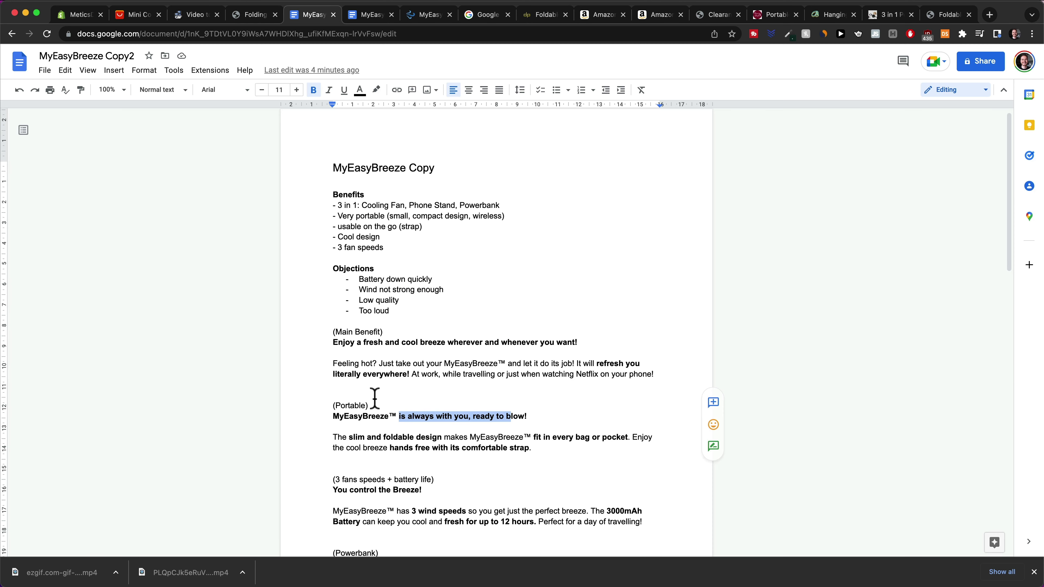
scroll(348, 255, "down", 3)
left_click_drag(333, 262, 575, 263)
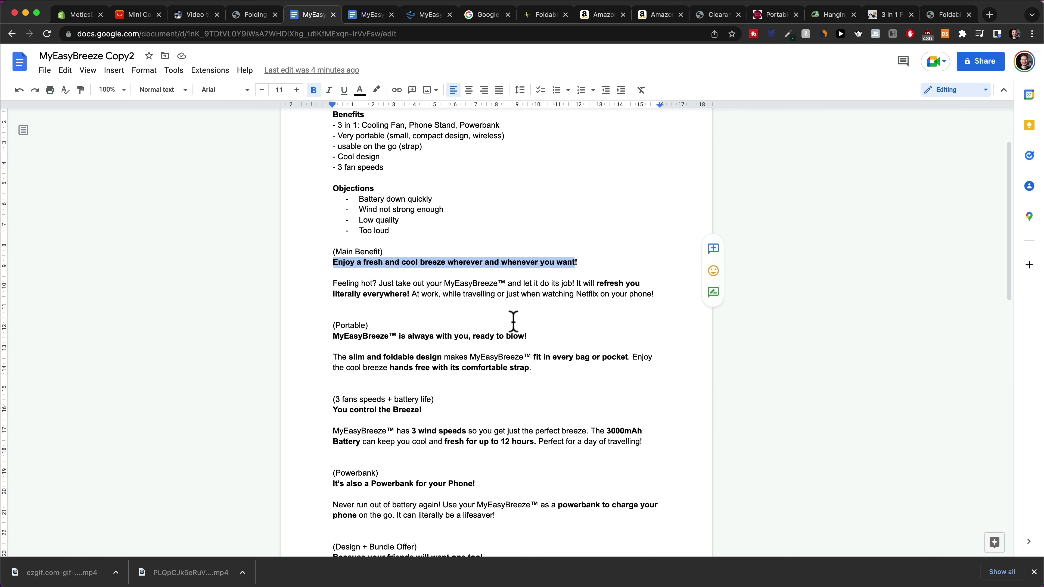
left_click_drag(340, 344, 530, 337)
scroll(460, 331, "down", 3)
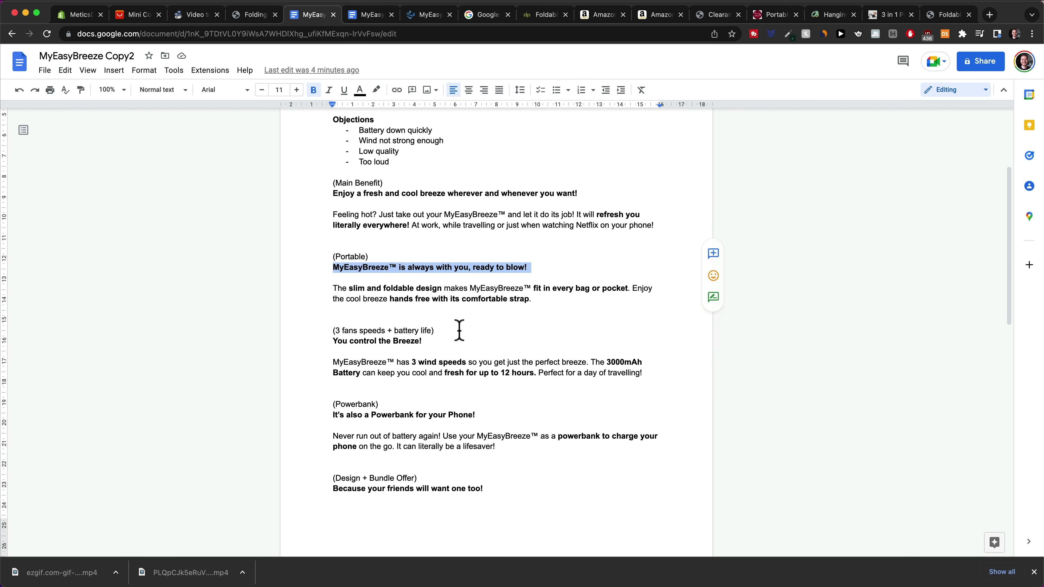
left_click(446, 343)
left_click(309, 332, "shift")
Preview each saved fan GIF and the product photos like stand.webp in Quick Look
key("super+Tab")
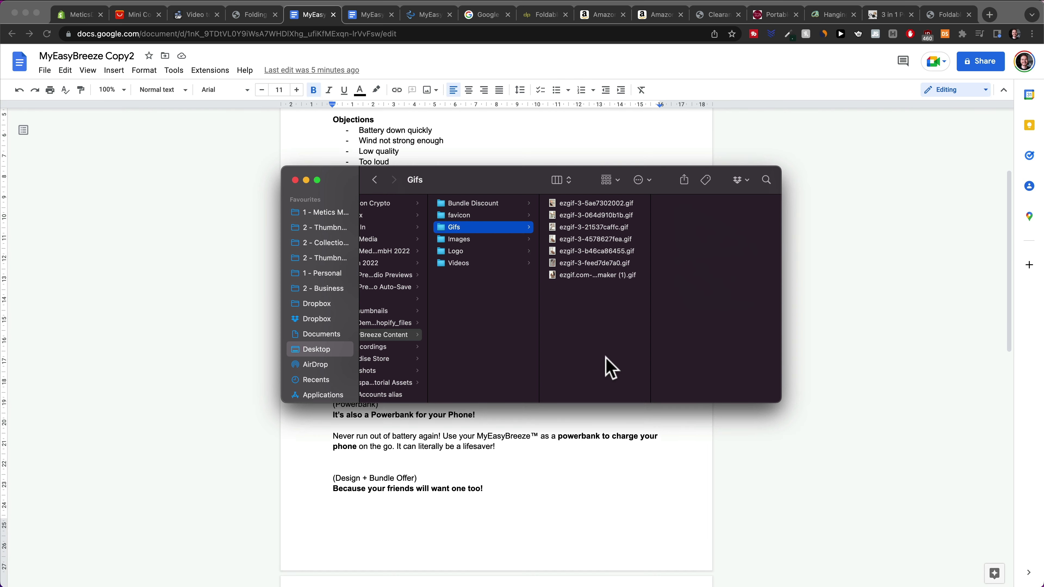
left_click(590, 201)
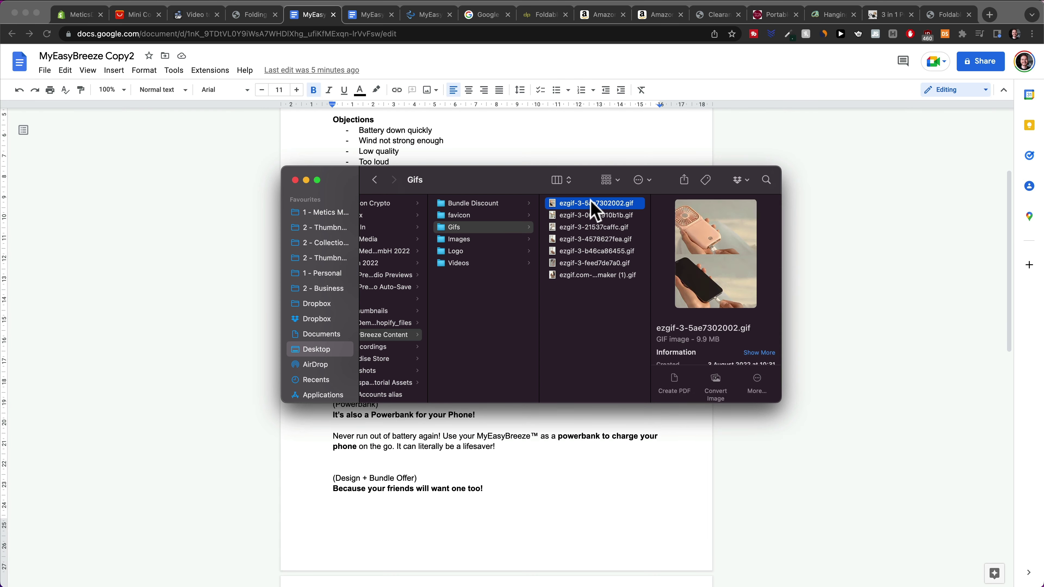
key("space")
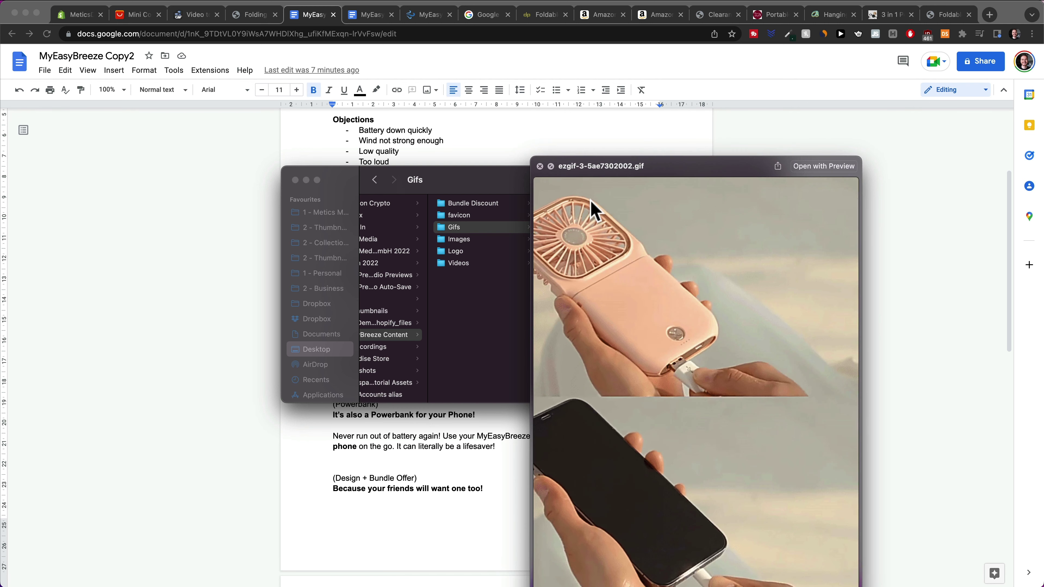
key("Down")
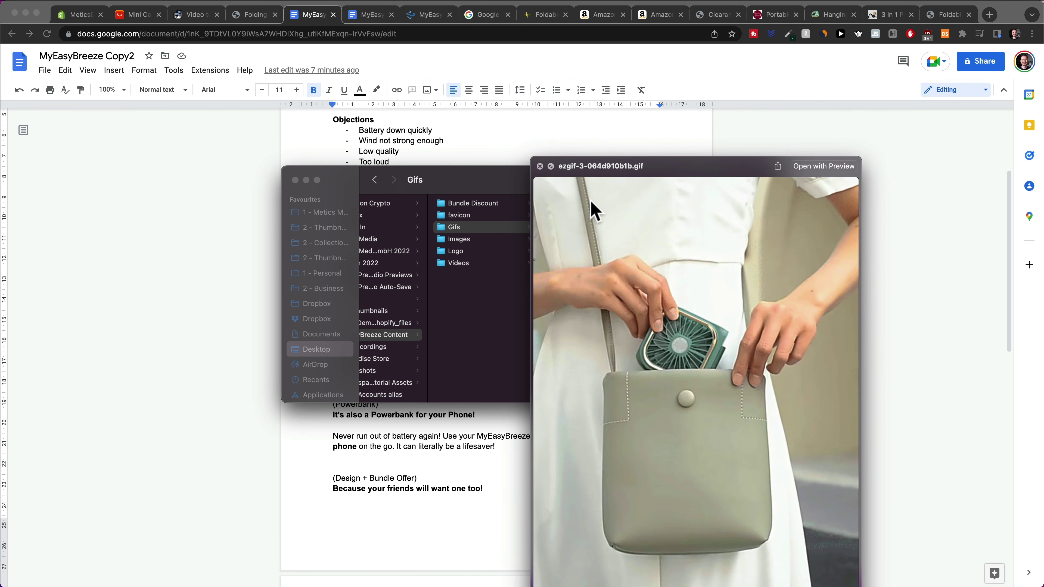
key("Down")
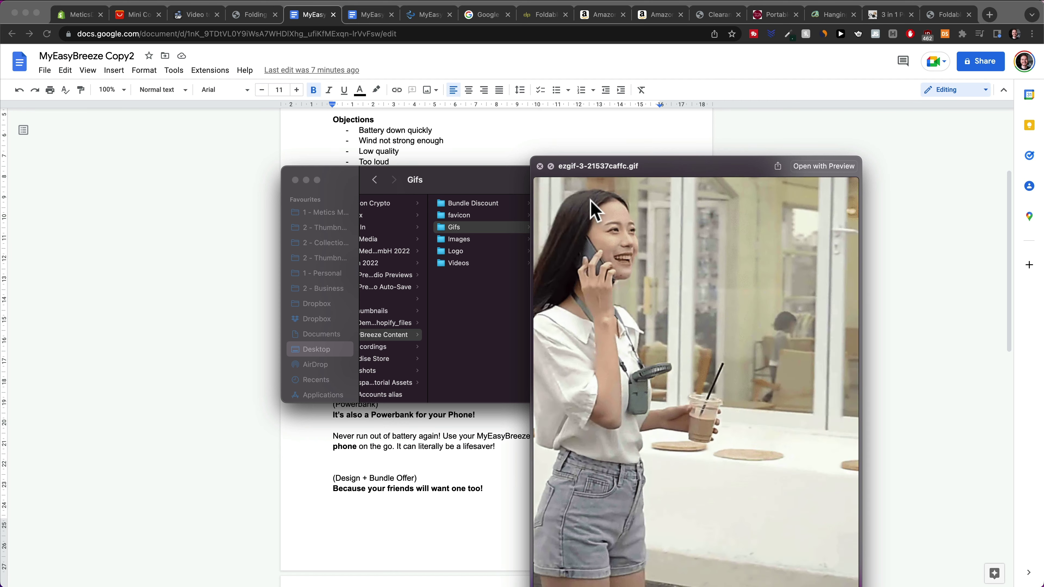
key("Down")
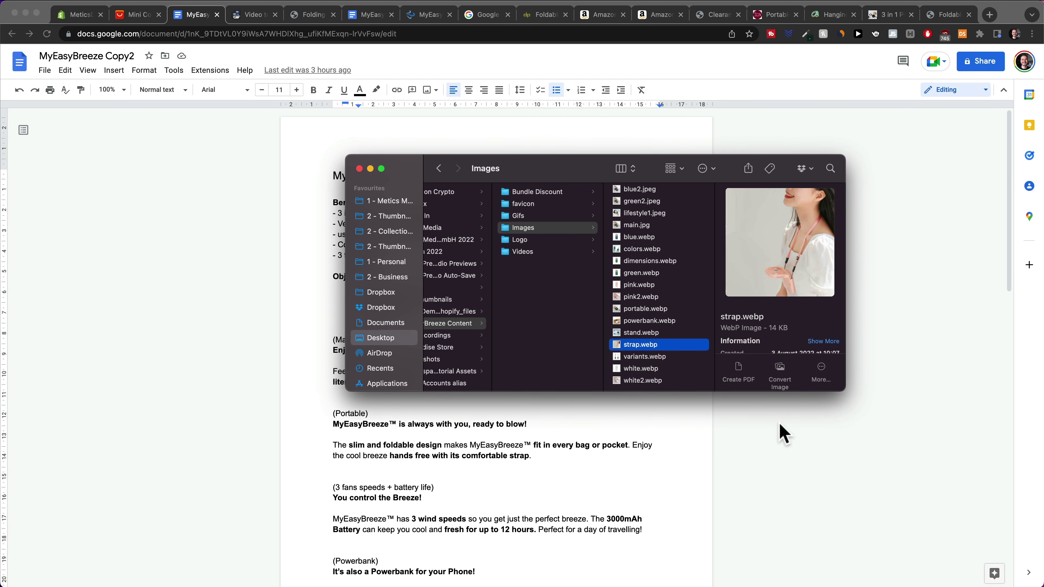
left_click(662, 332)
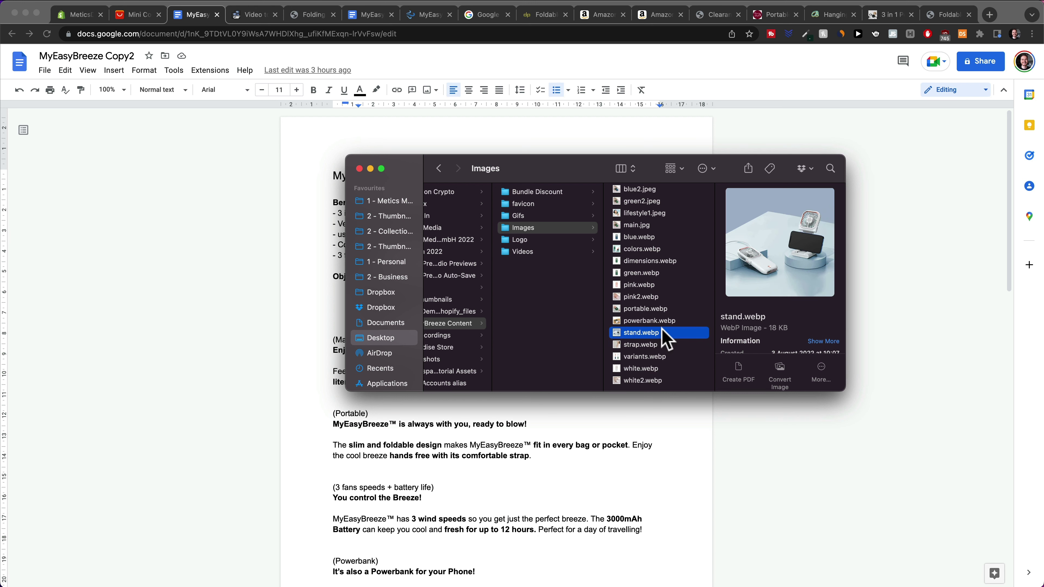
key("space")
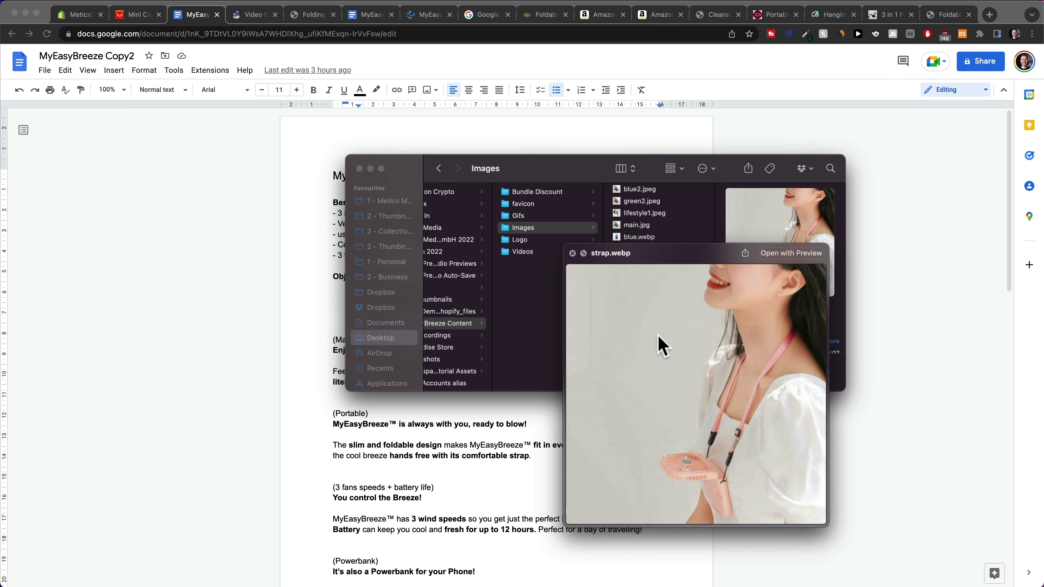
left_click(623, 362)
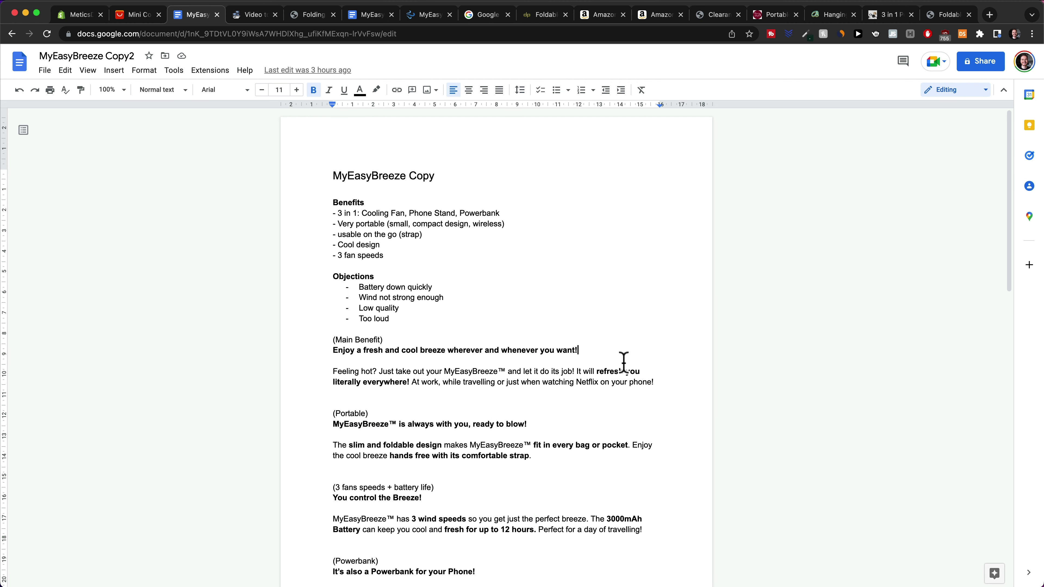
Copy the ad text from Main Benefit through the guarantee paragraph into the empty Shopify description
scroll(506, 388, "down", 4)
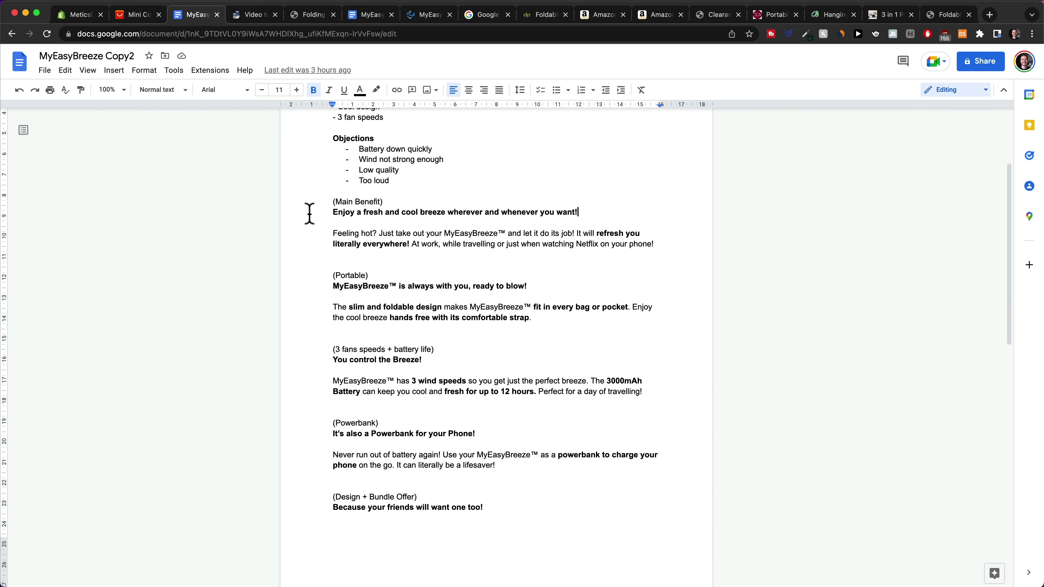
left_click_drag(329, 201, 382, 483)
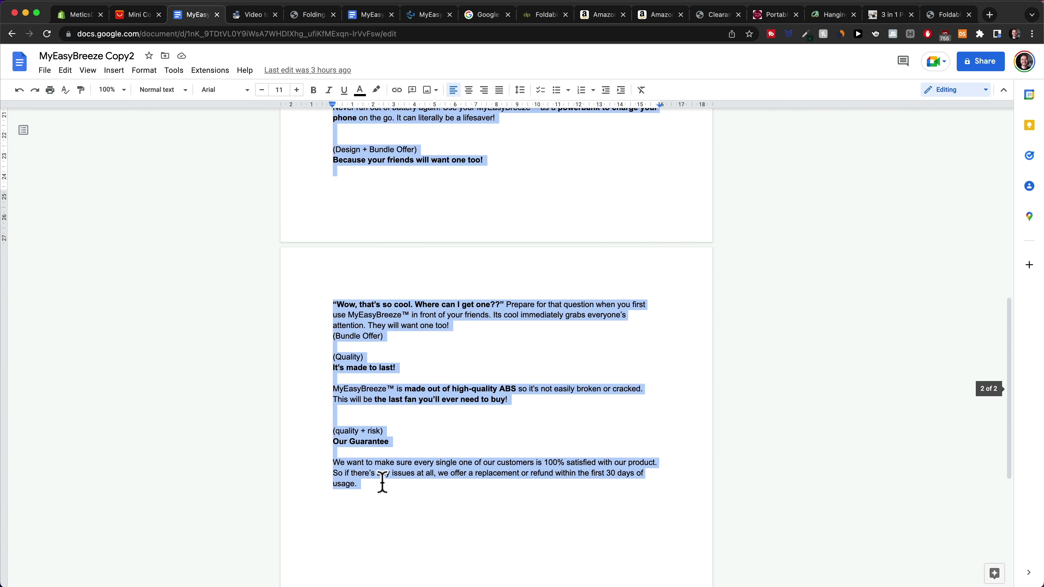
left_click(82, 16)
left_click(383, 232)
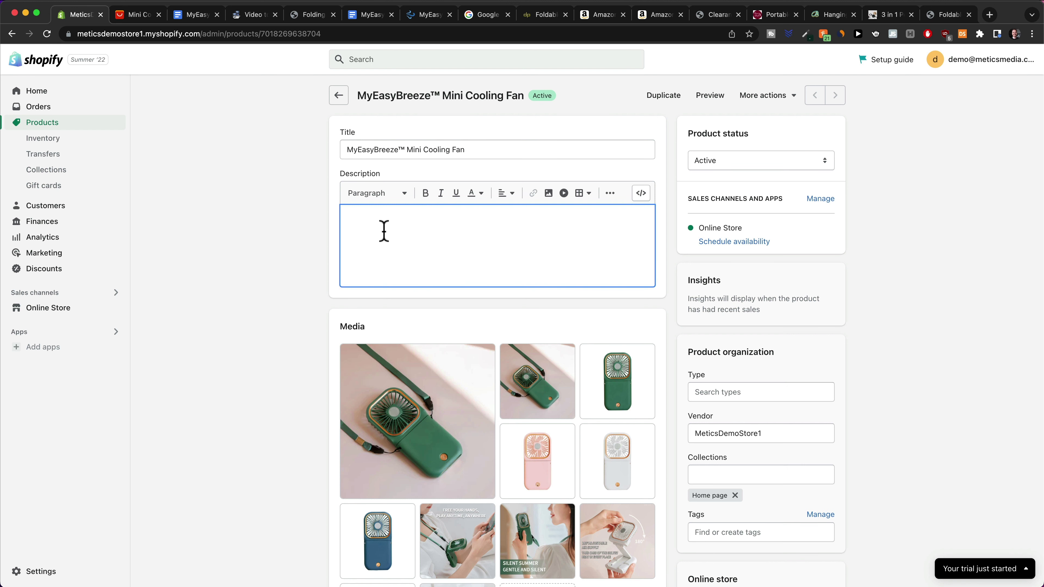
Paste the ad copy, headline through bundle offer, and add a blank line below the headline
key("super+v")
scroll(408, 272, "up", 5)
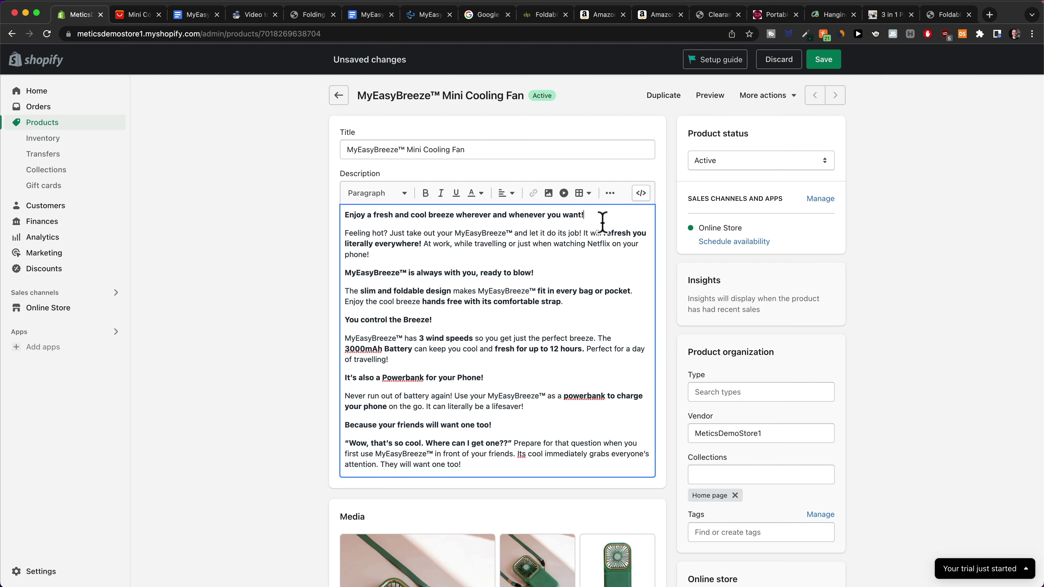
key("Return")
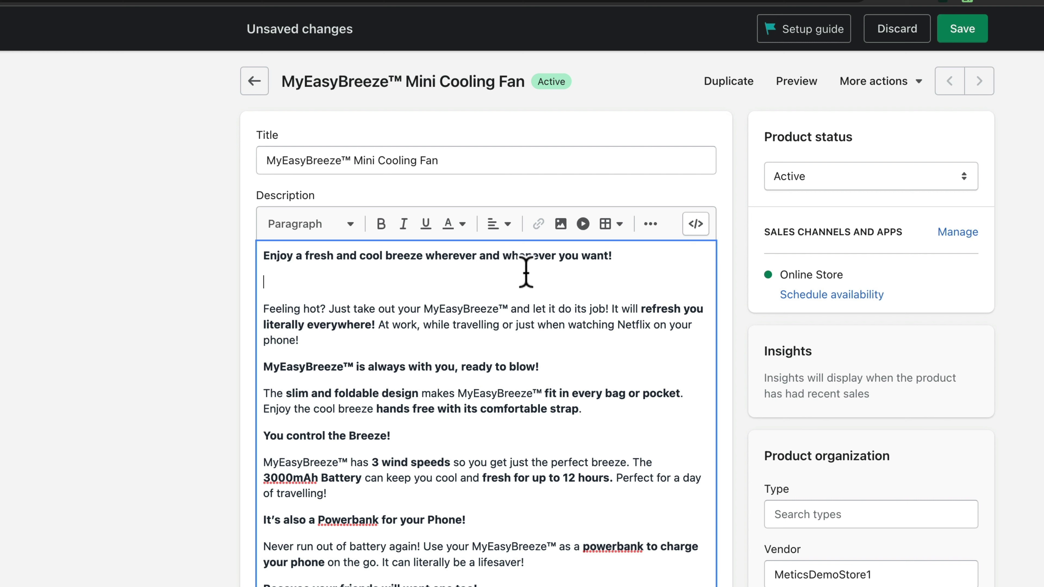
Upload ezgif.com-gif-maker (1).gif from the Gifs folder and insert it above the 'Feeling hot?' paragraph
left_click(561, 224)
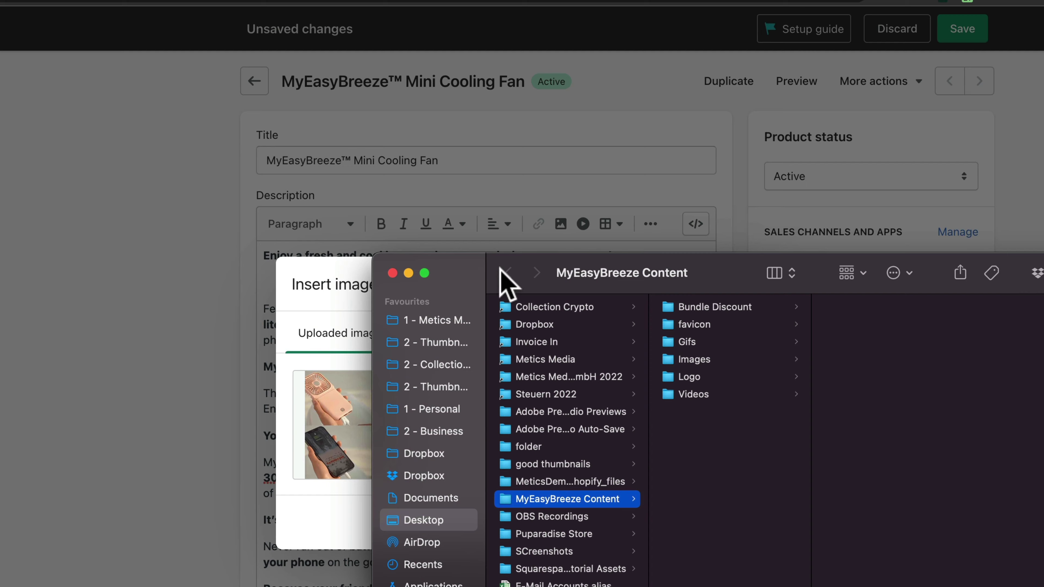
left_click_drag(500, 269, 0, 0)
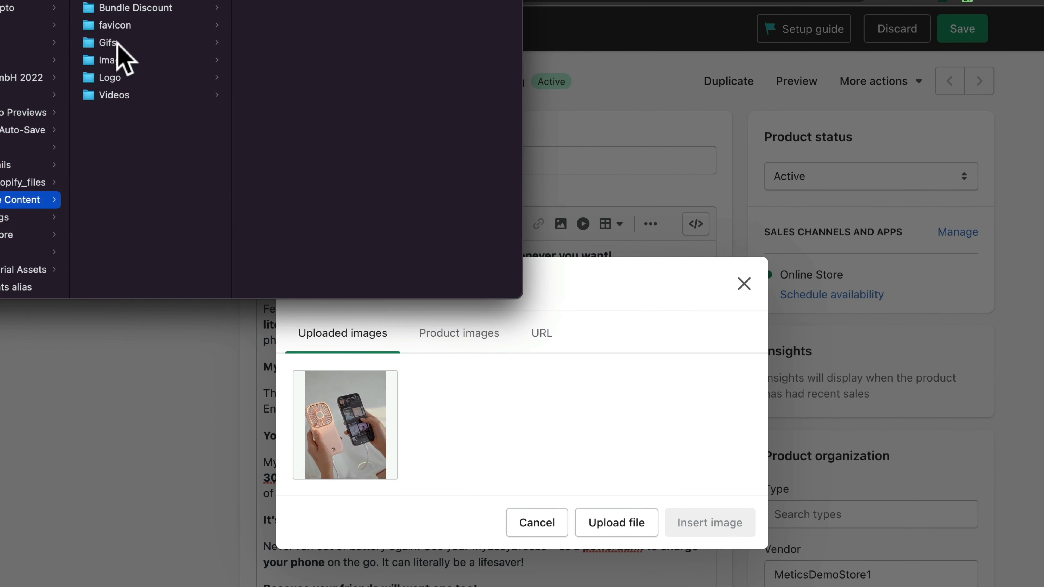
left_click(119, 43)
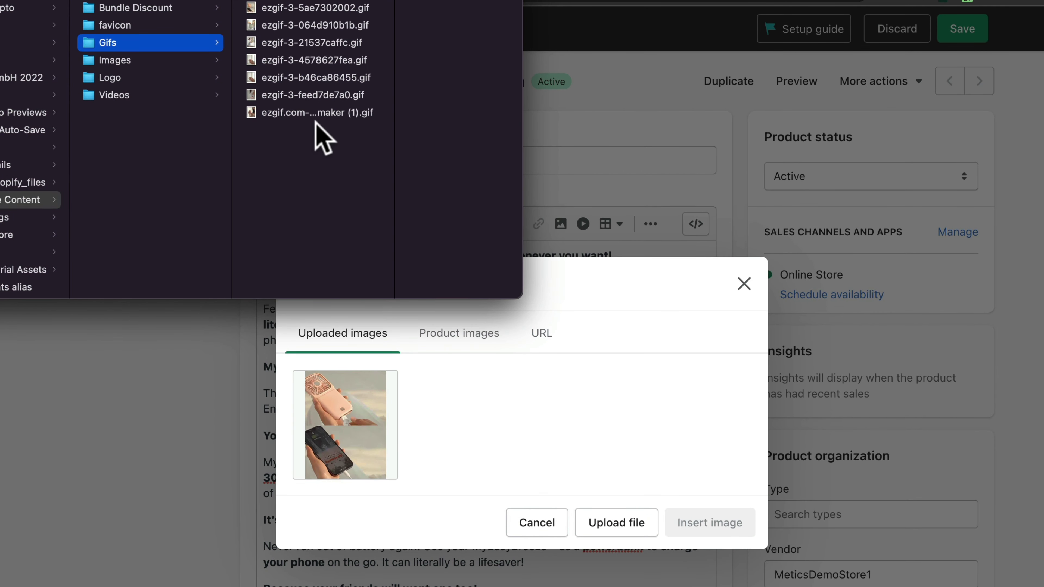
left_click(391, 110)
left_click_drag(298, 119, 495, 409)
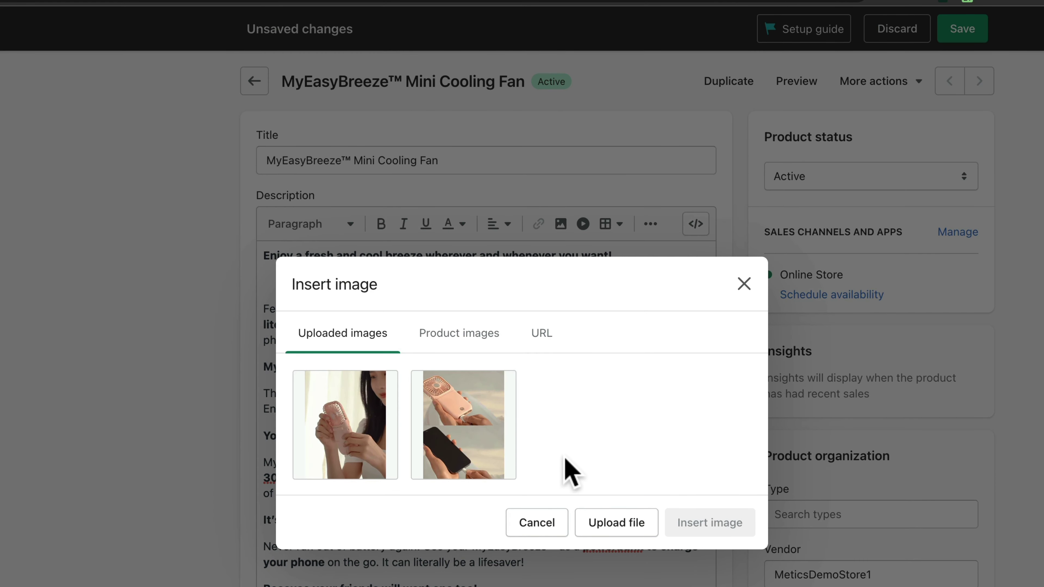
left_click(342, 317)
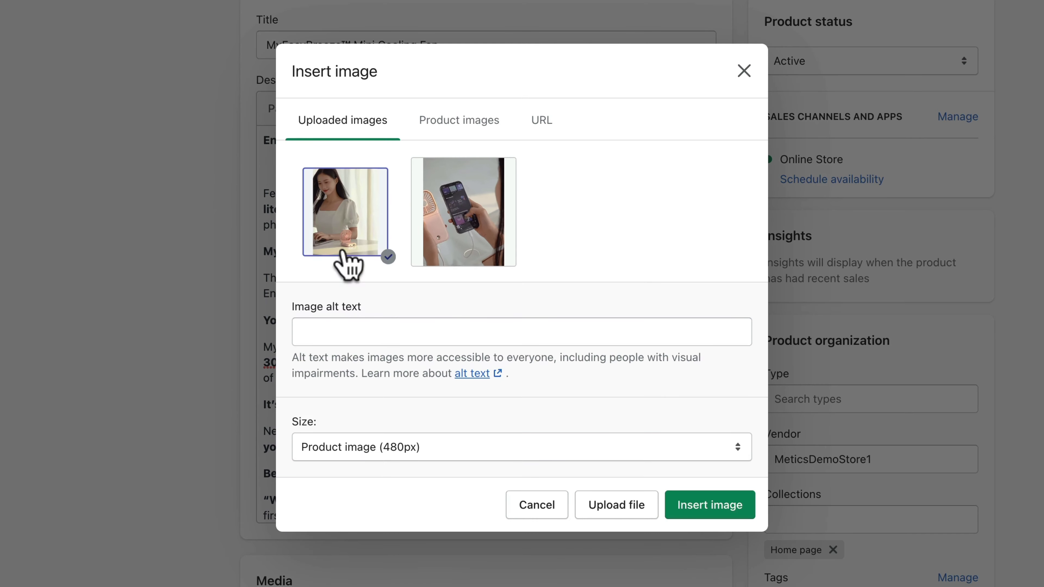
left_click(710, 506)
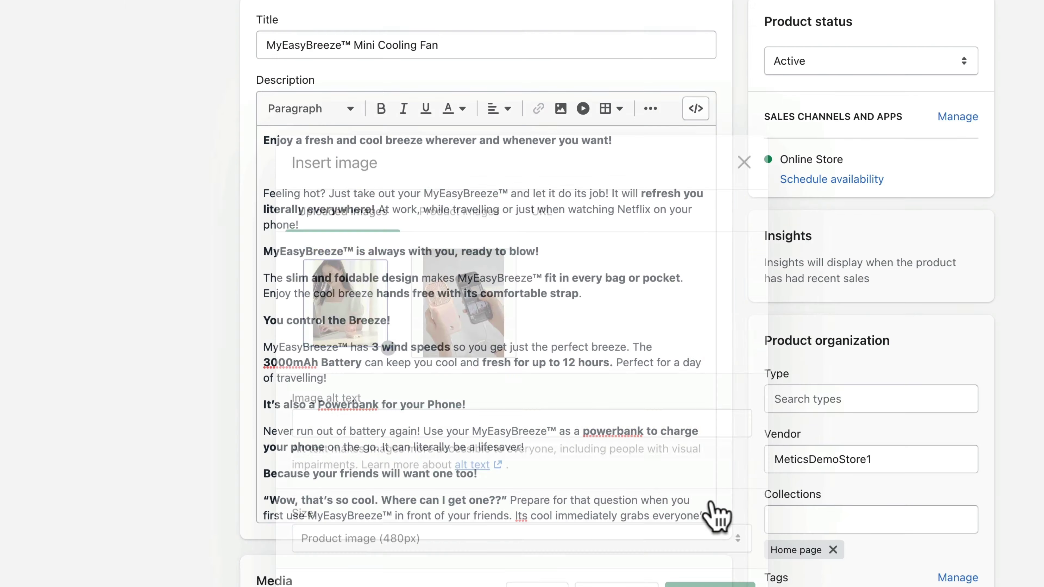
scroll(613, 322, "down", 10)
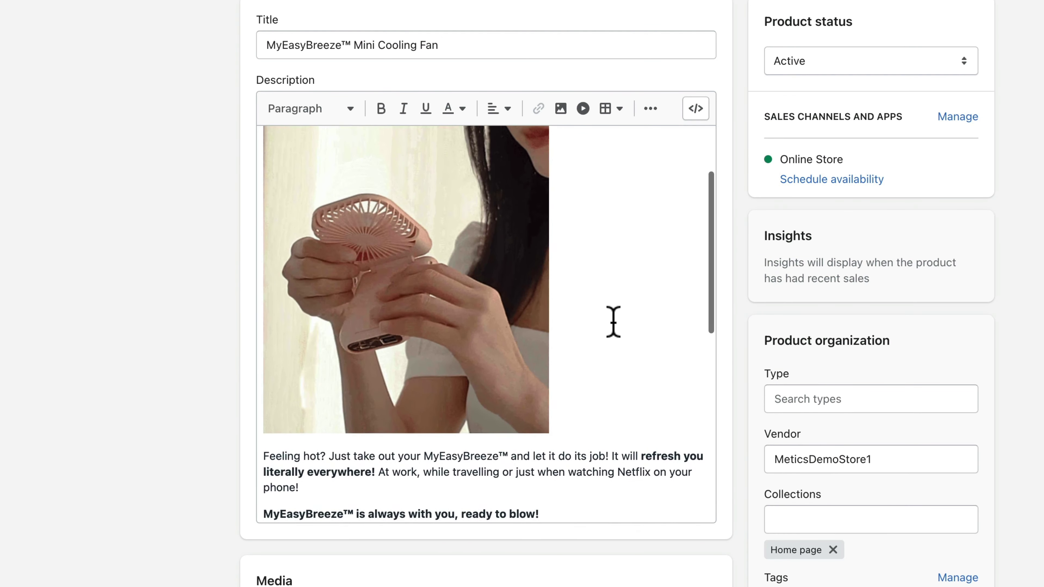
left_click(592, 319)
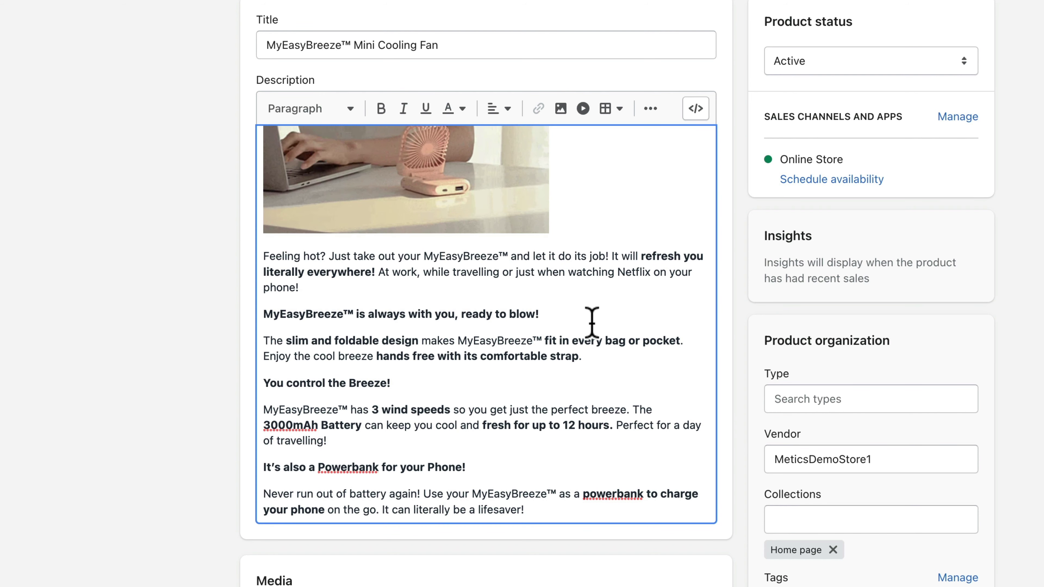
Add empty lines below the 'ready to blow!' heading and after the 'Our Guarantee' heading
key("Return")
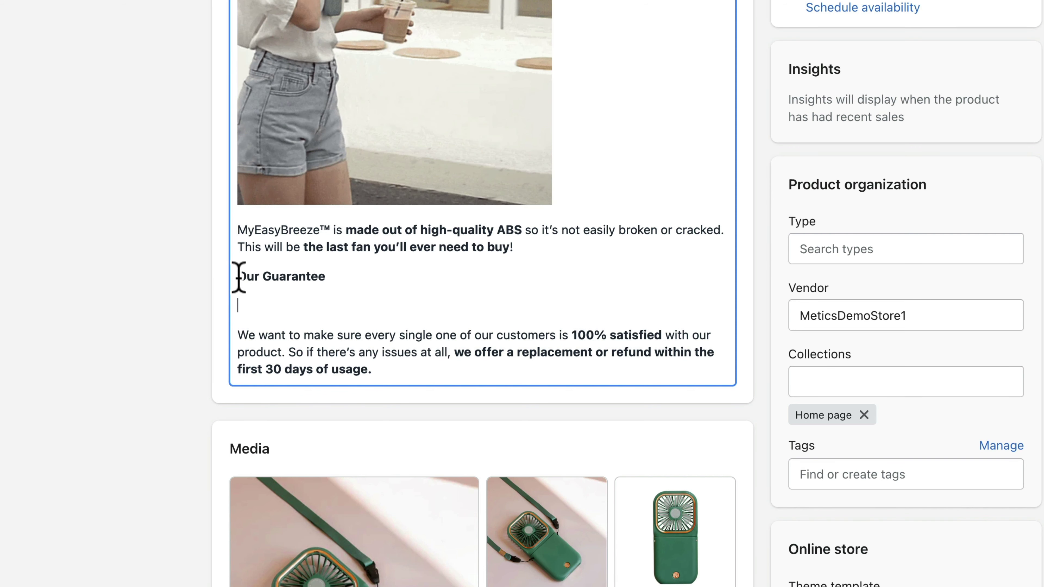
left_click_drag(238, 277, 394, 365)
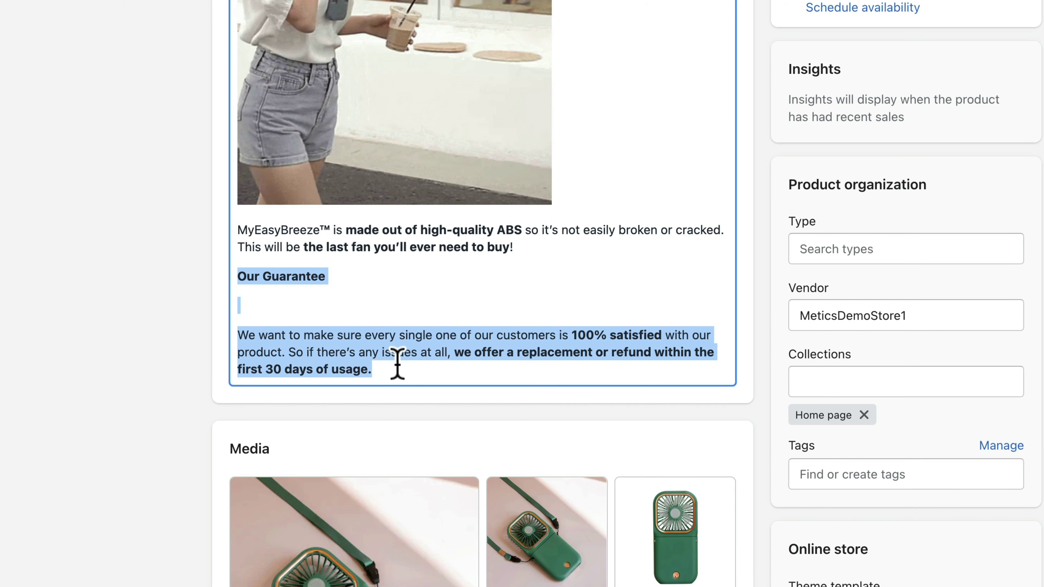
left_click(398, 364)
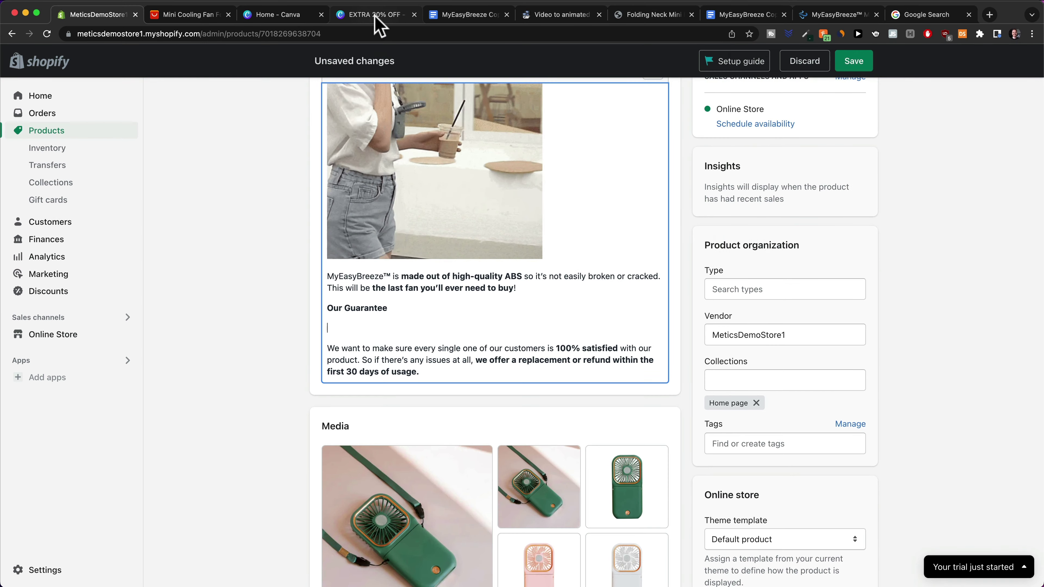
View the Canva EXTRA 20% OFF design's bundle-discount and money-back pages, then return to Shopify
left_click(375, 17)
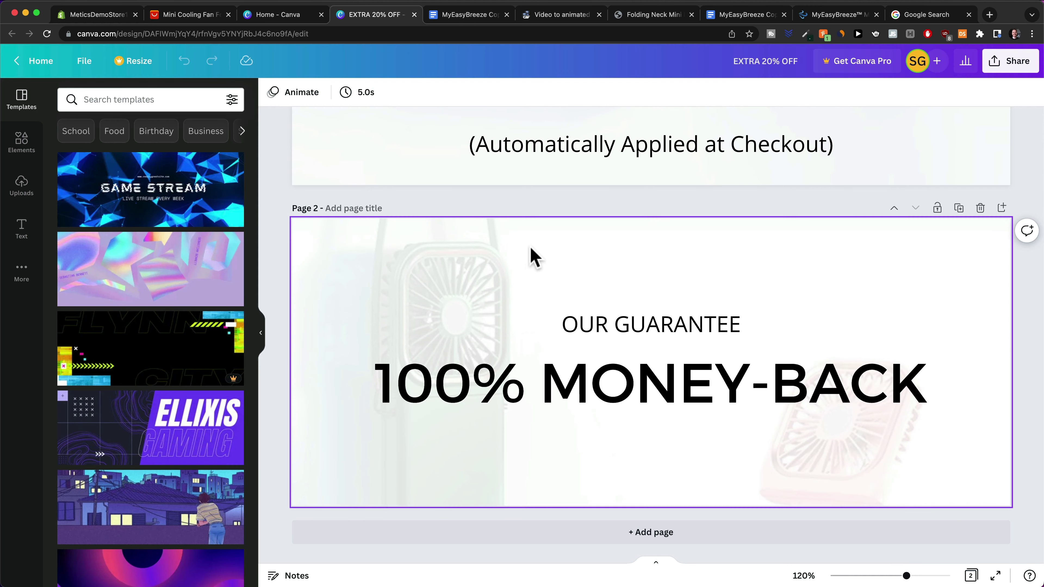
scroll(660, 331, "down", 5)
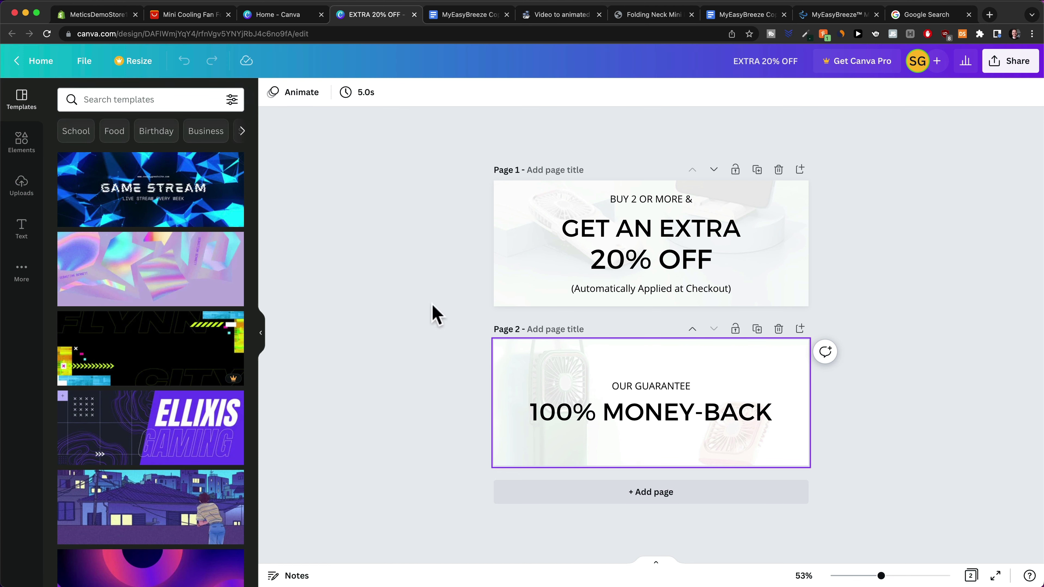
left_click(125, 15)
scroll(492, 446, "up", 10)
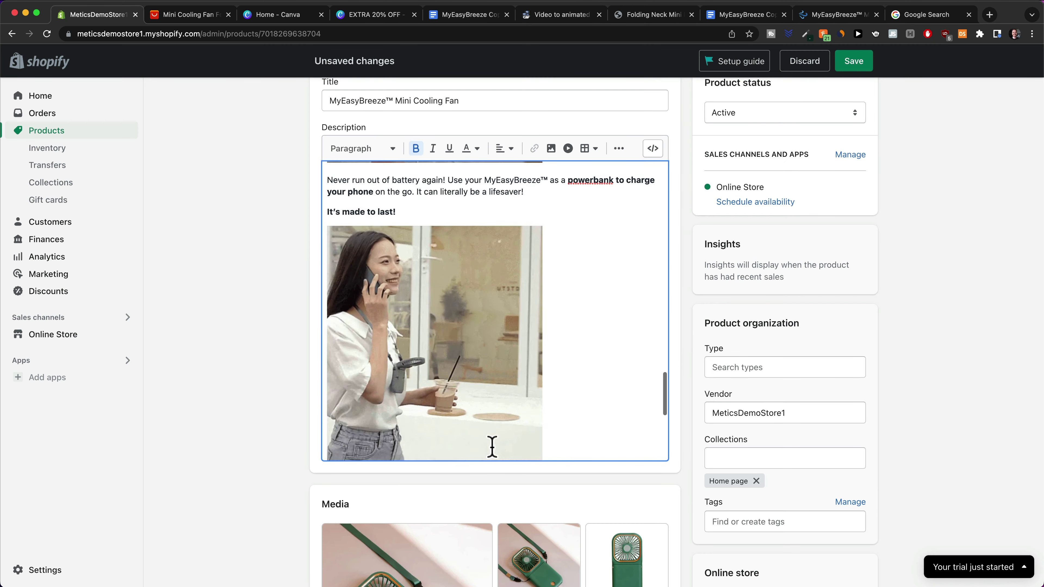
Insert one empty line above the description's opening line, then switch to the EXTRA 20% OFF Canva design
scroll(502, 434, "up", 6)
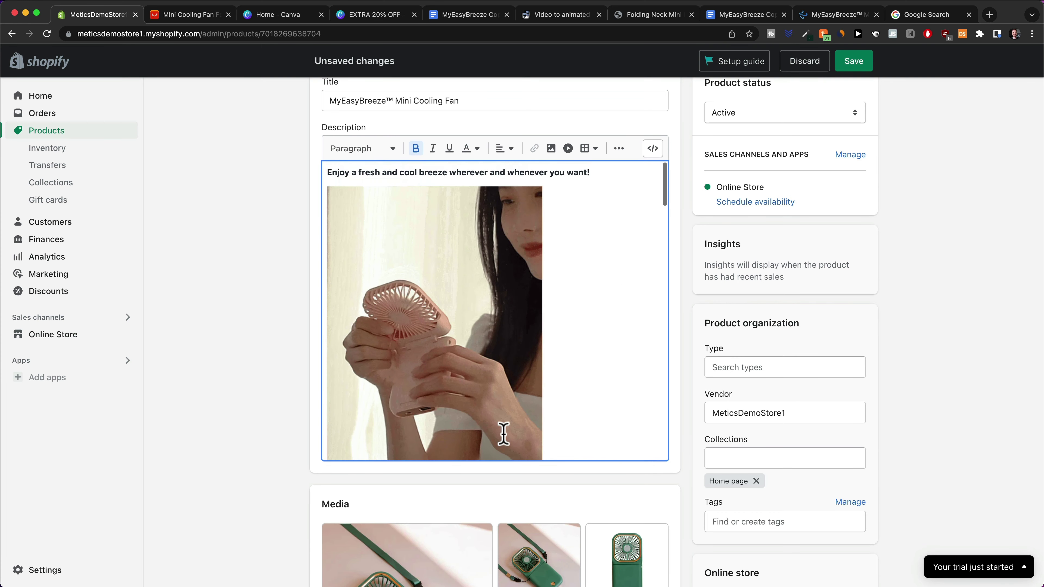
left_click(327, 171)
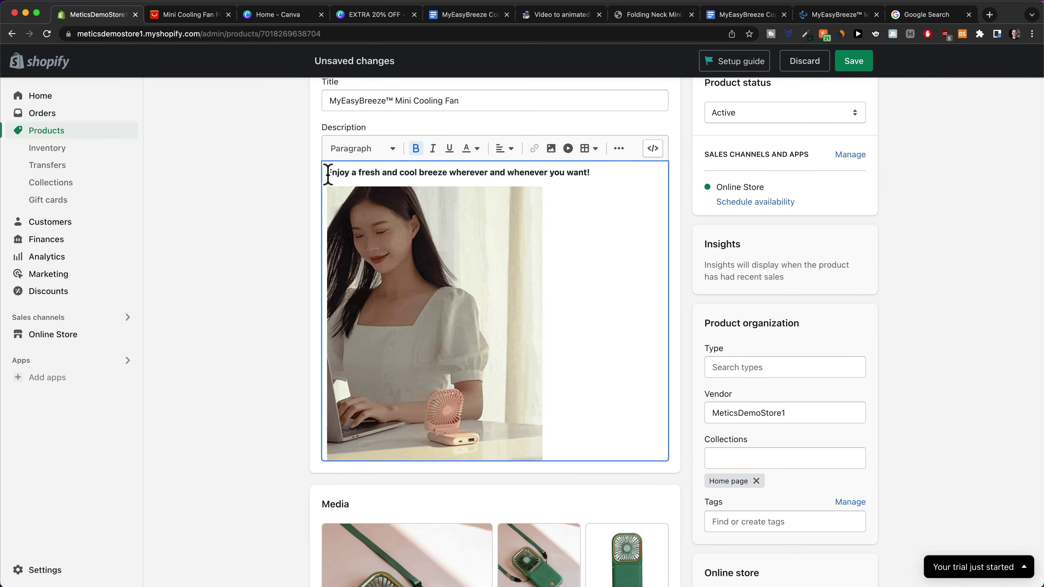
key("Return")
key("Return")
key("Up")
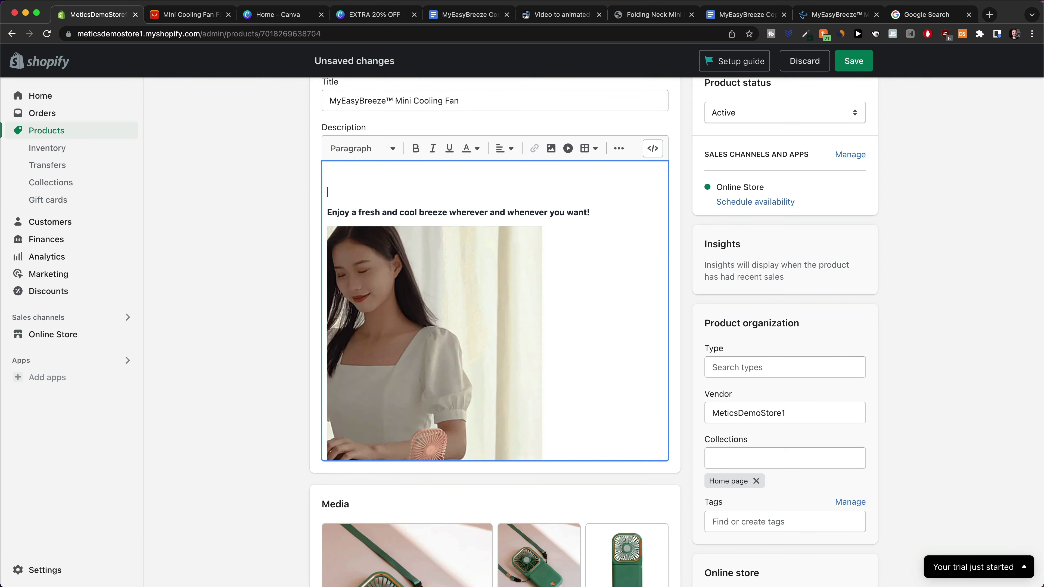
key("BackSpace")
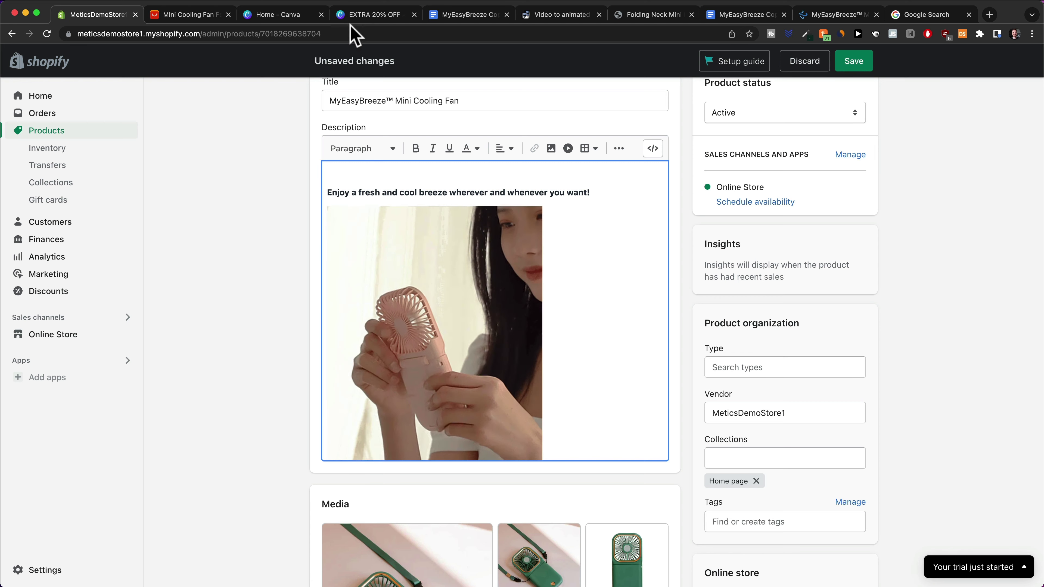
left_click(356, 15)
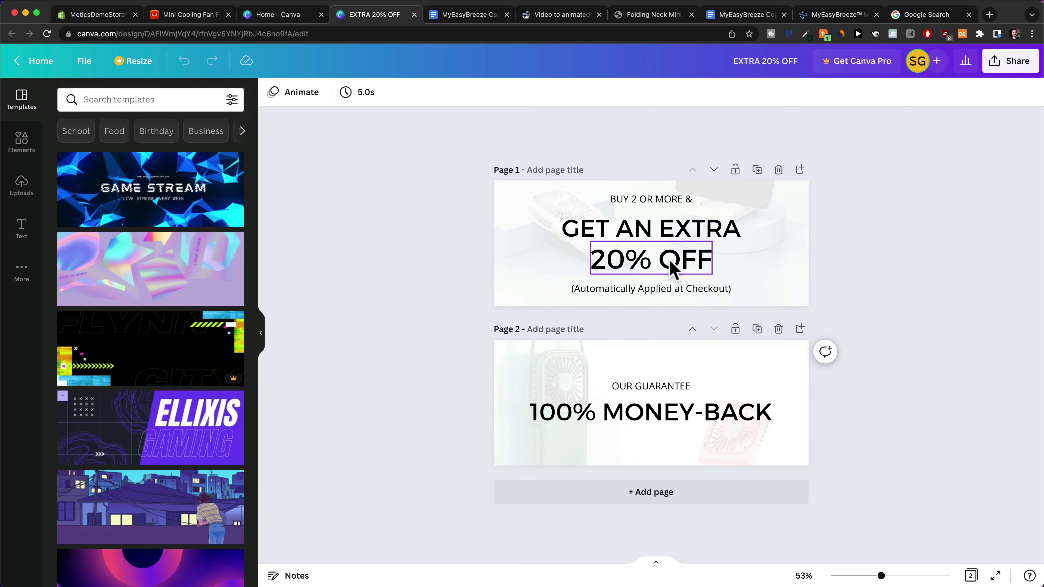
Scroll up to the top of the description where the 20% OFF banner sits
scroll(678, 267, "up", 10)
scroll(744, 248, "up", 1)
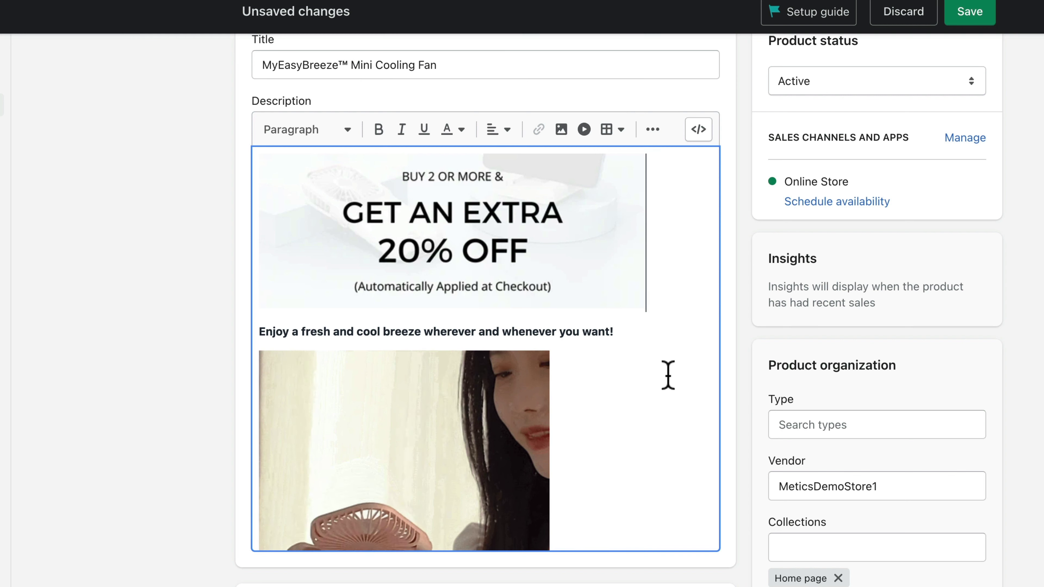
Centre the EXTRA 20% OFF banner and the fan GIF below the opening line
left_click(487, 168)
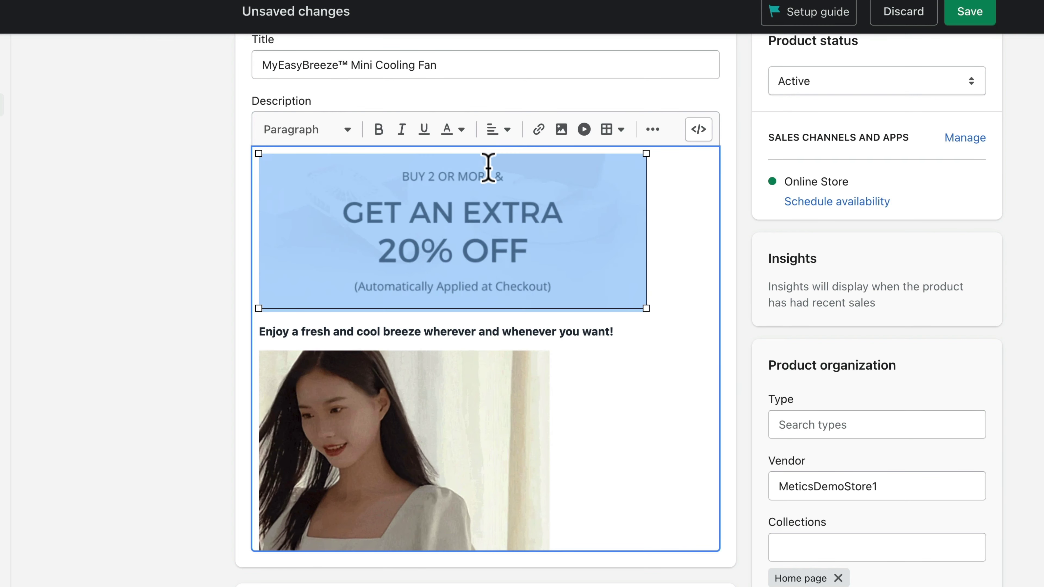
left_click(498, 130)
left_click(500, 181)
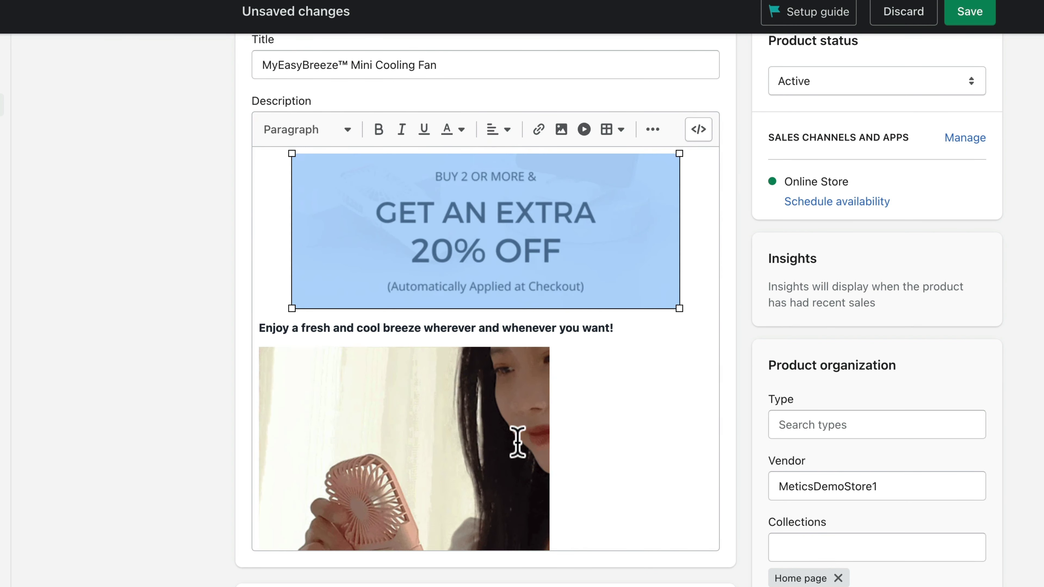
left_click(517, 438)
left_click(499, 129)
left_click(500, 180)
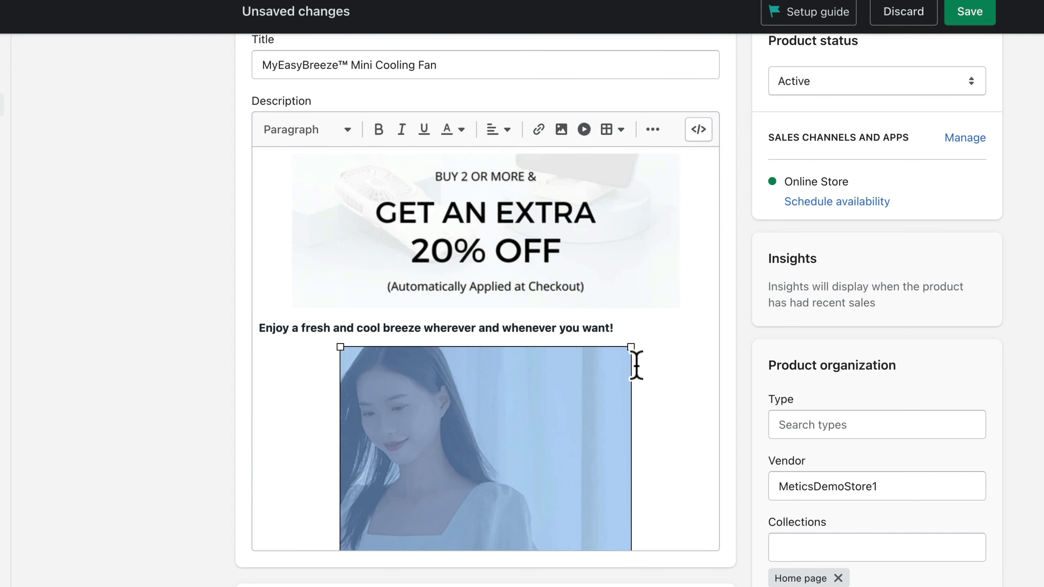
Make the 'Enjoy a fresh and cool breeze' line a centred Heading 3
scroll(619, 375, "down", 2)
left_click_drag(263, 240, 624, 238)
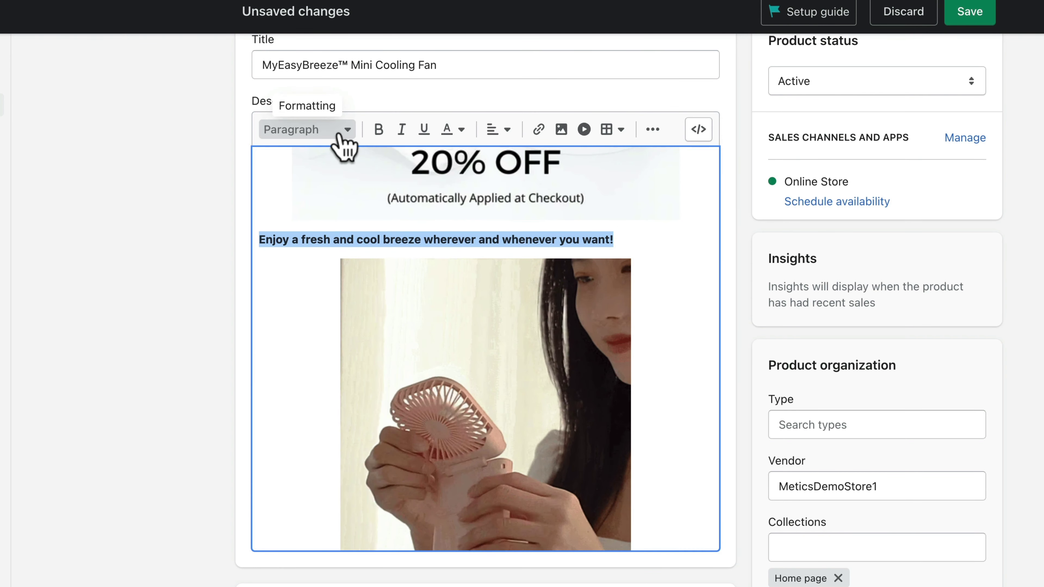
left_click(339, 134)
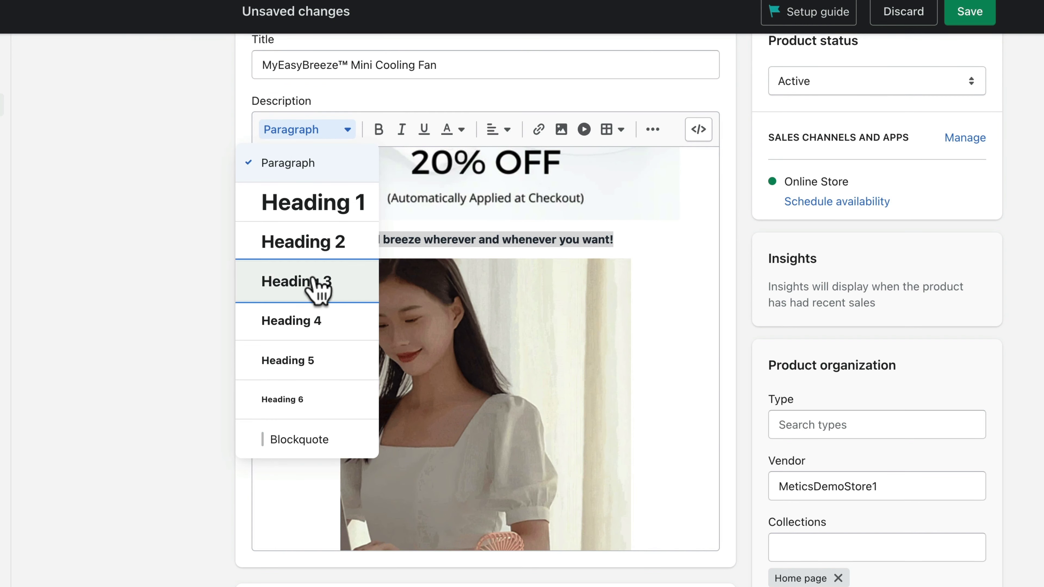
left_click(374, 283)
left_click(642, 240)
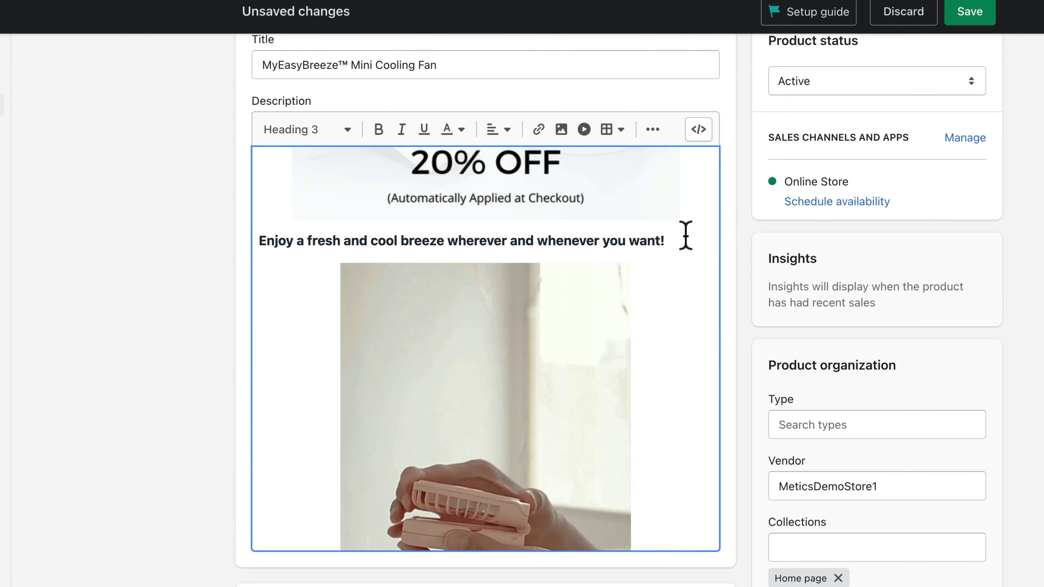
left_click_drag(678, 240, 261, 242)
left_click(497, 130)
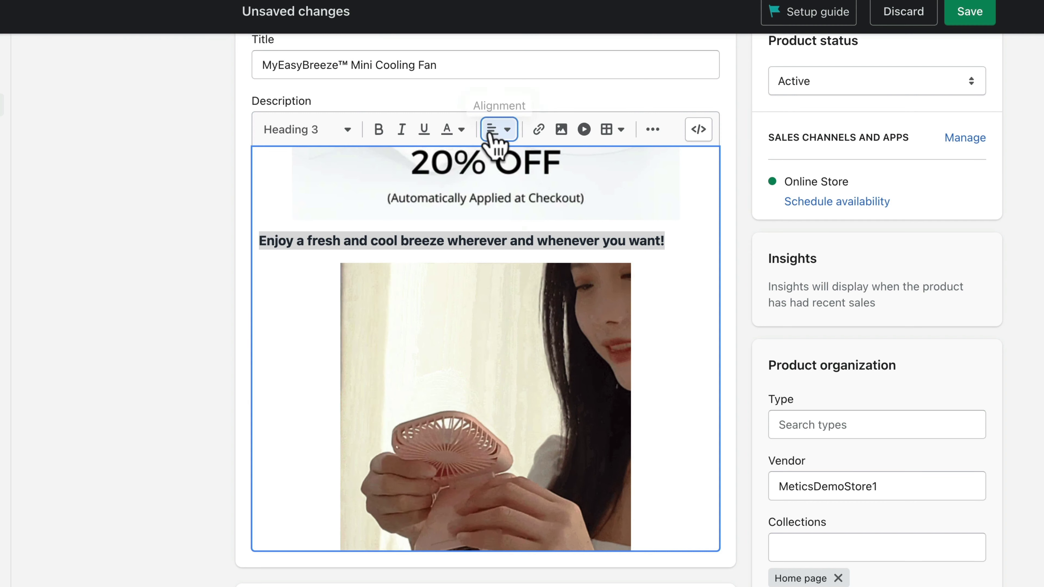
left_click(498, 181)
left_click(648, 261)
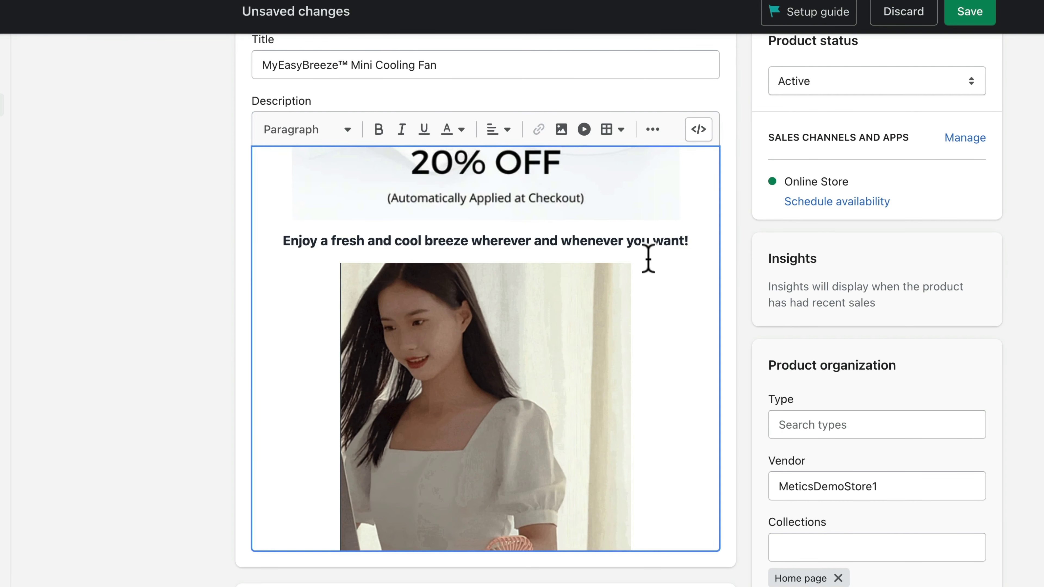
Centre the 'MyEasyBreeze™ is always with you' line
scroll(470, 226, "down", 10)
scroll(520, 235, "up", 2)
scroll(520, 235, "up", 1)
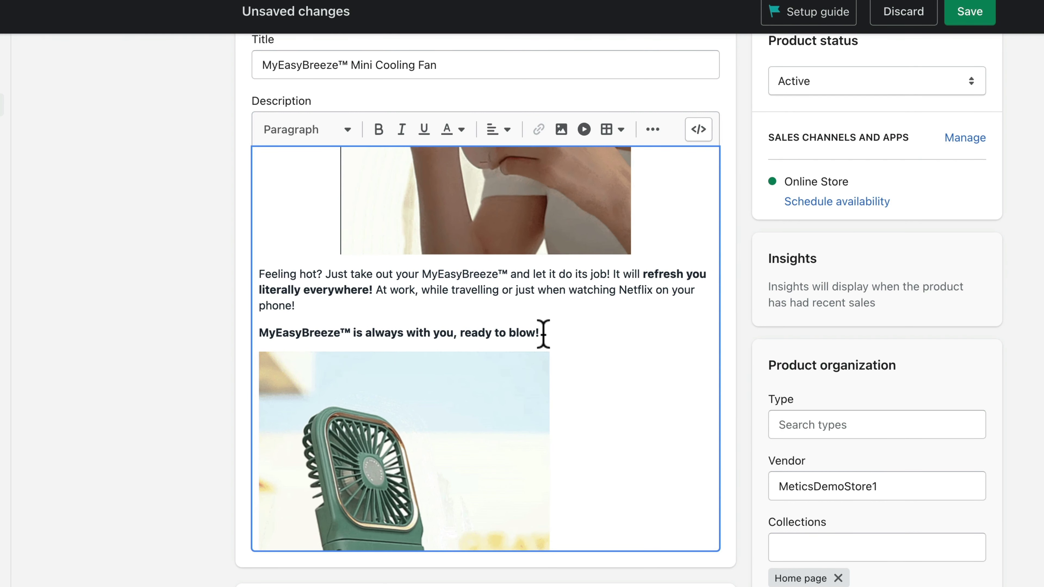
left_click_drag(542, 333, 259, 331)
left_click(499, 131)
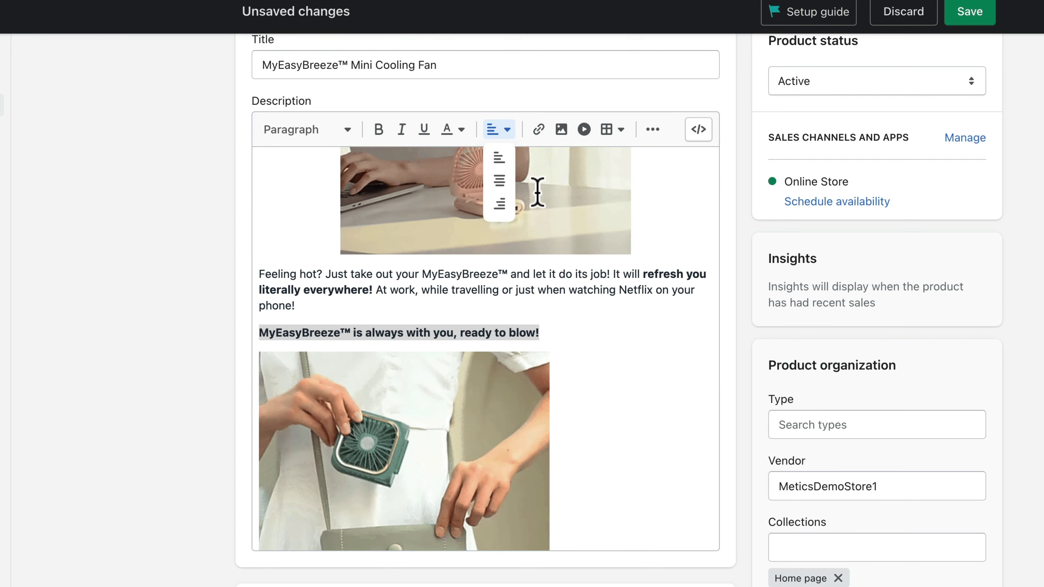
left_click(500, 181)
Review the description and save the product
scroll(459, 426, "up", 10)
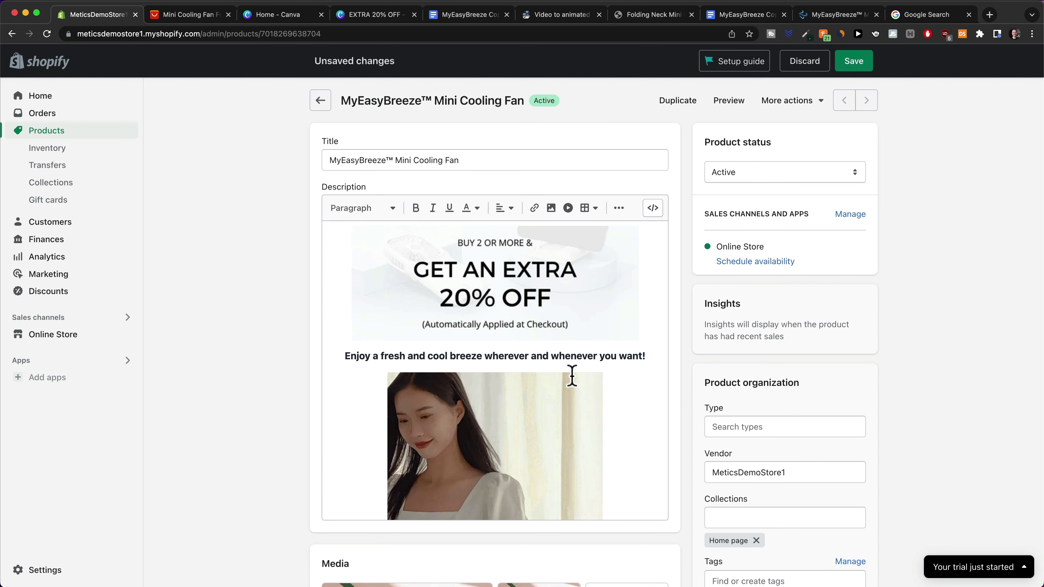
scroll(572, 376, "down", 3)
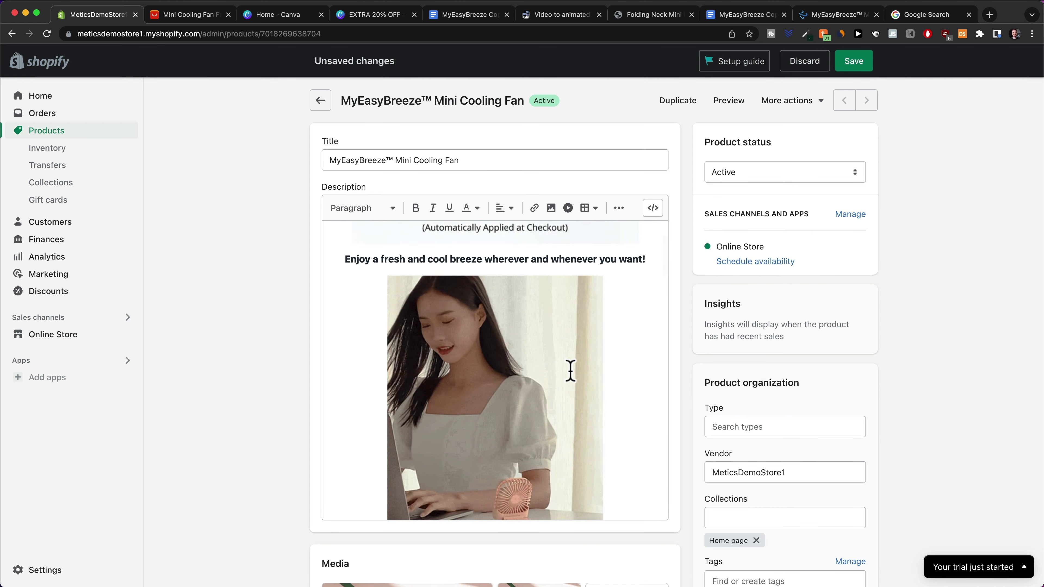
scroll(570, 371, "down", 8)
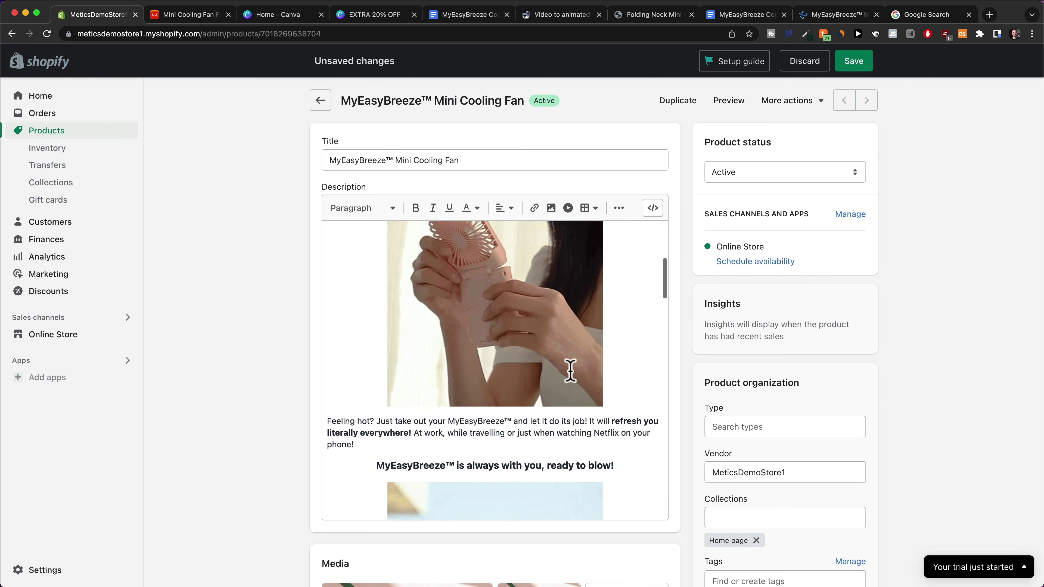
scroll(575, 368, "down", 10)
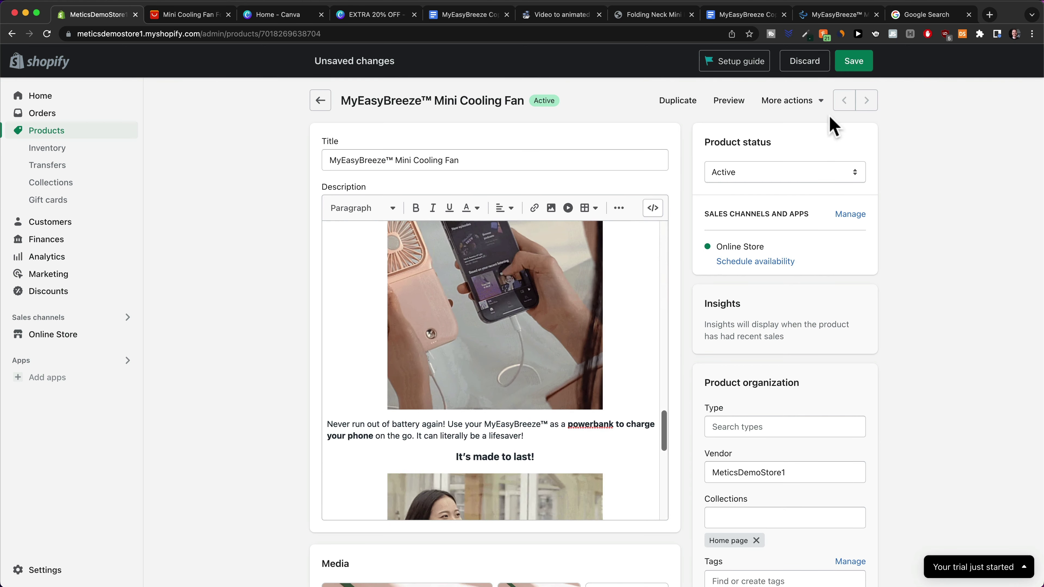
left_click(855, 69)
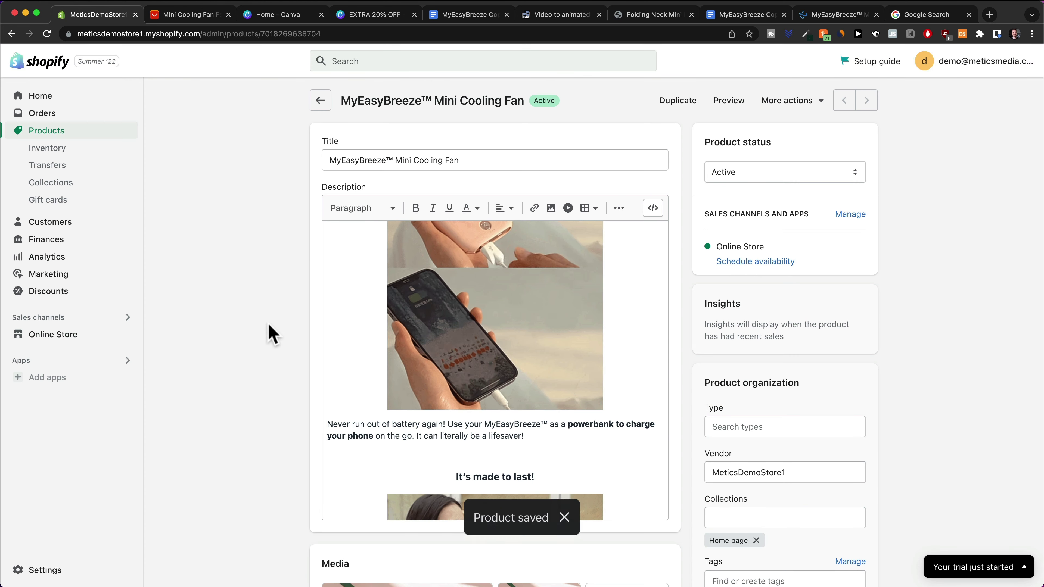
scroll(270, 333, "down", 1)
scroll(269, 333, "down", 8)
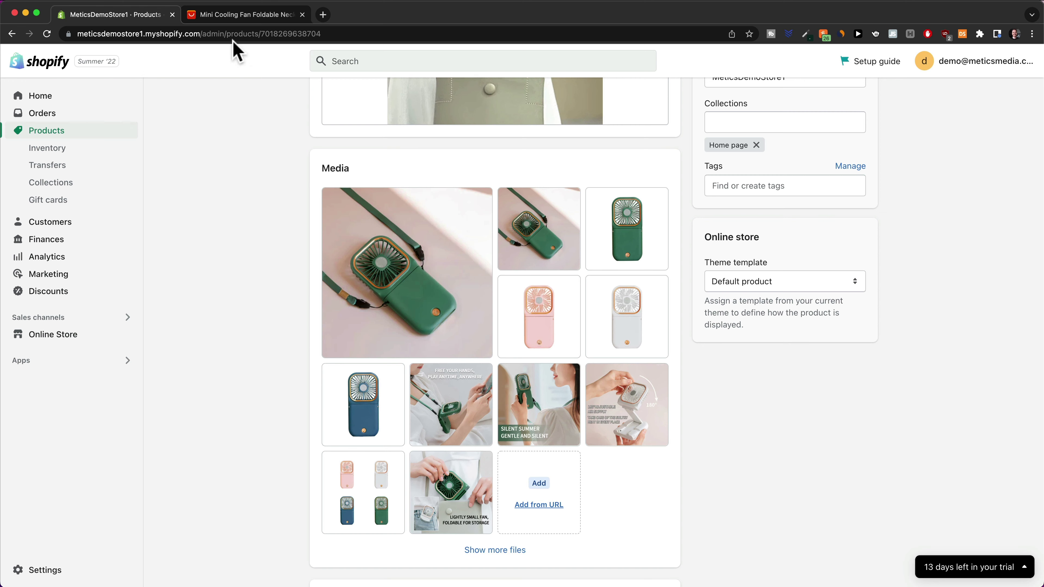
left_click(232, 17)
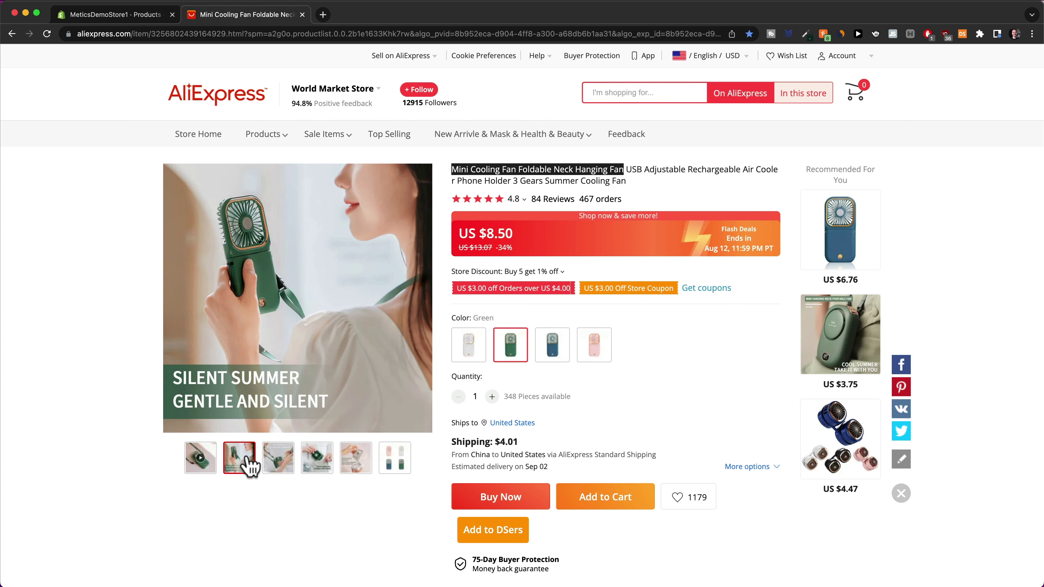
scroll(541, 435, "down", 20)
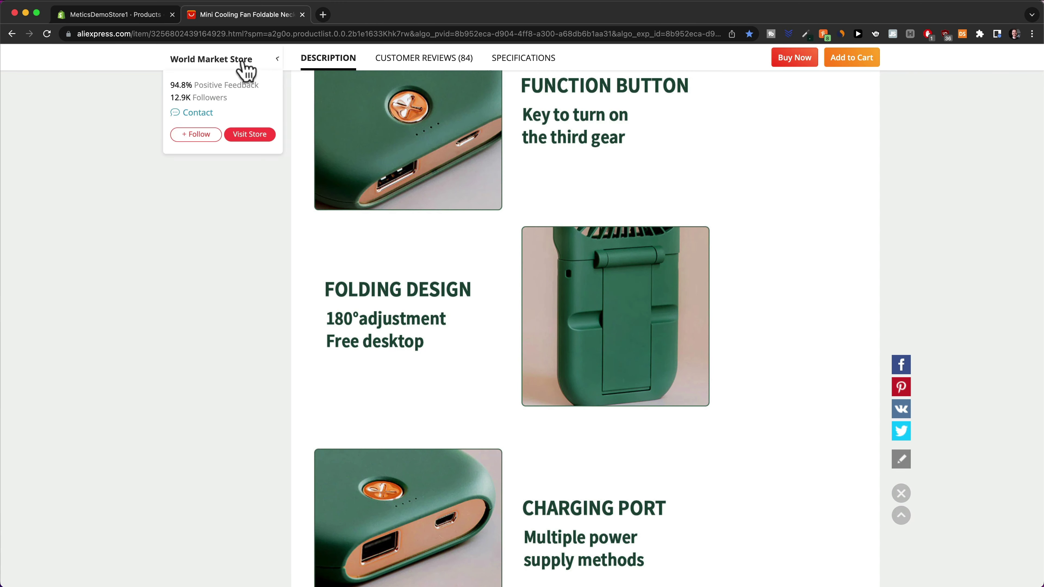
scroll(624, 408, "down", 15)
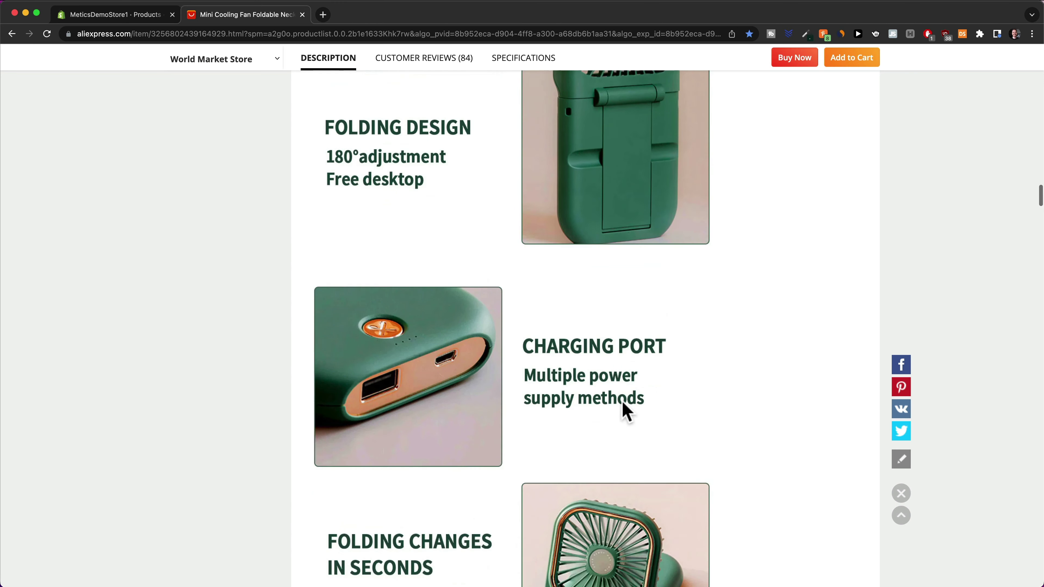
scroll(628, 411, "down", 10)
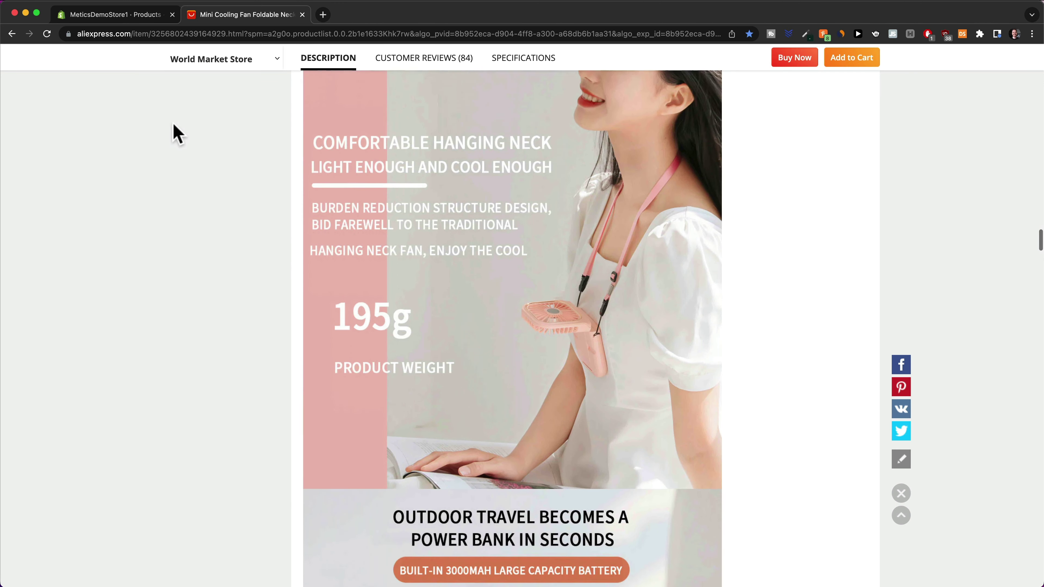
left_click(117, 19)
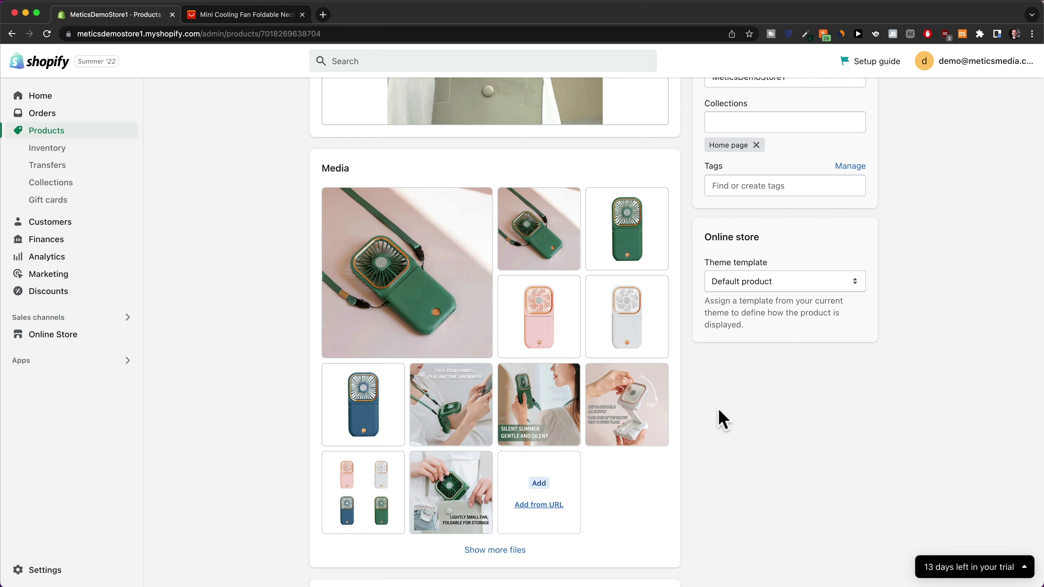
Open Google Images in a new tab and search by the fan image file
left_click(323, 15)
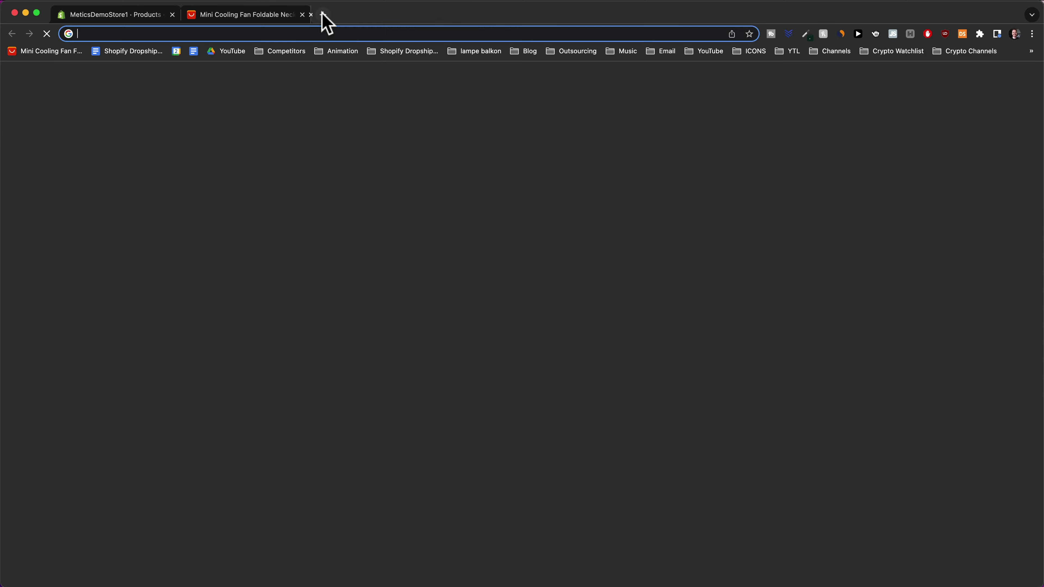
type("google image")
key("Return")
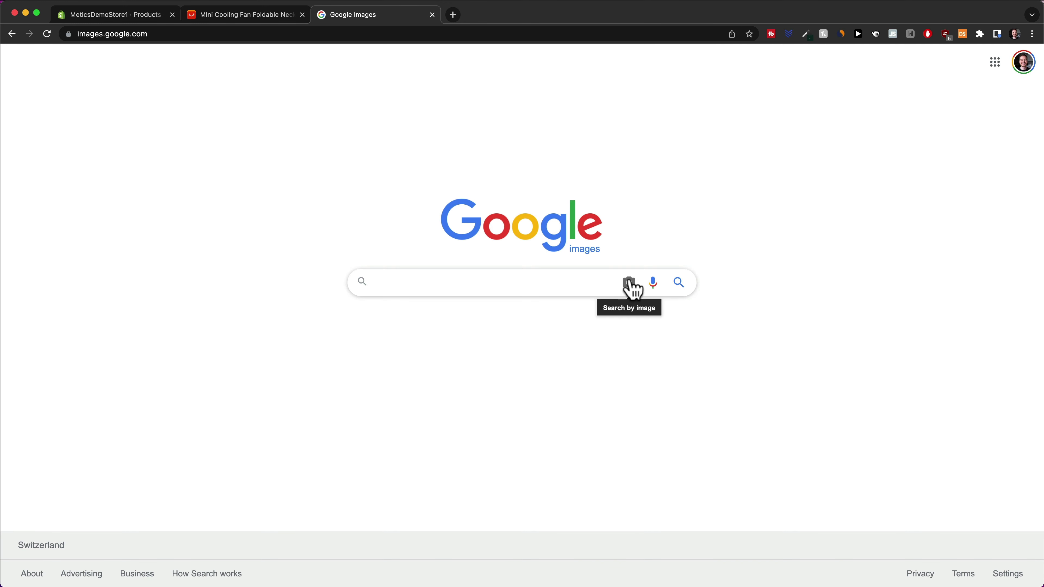
left_click(629, 283)
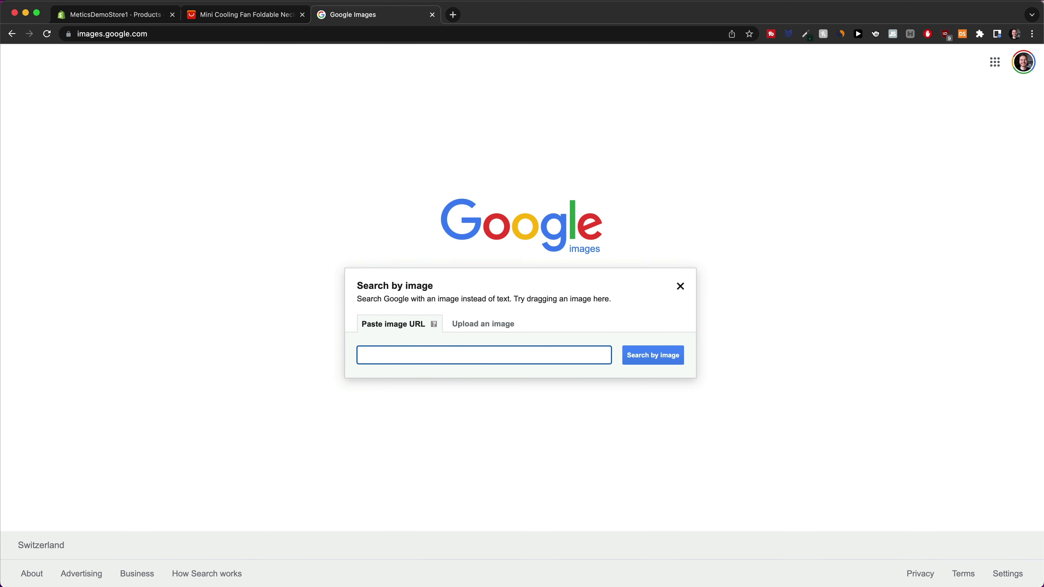
left_click_drag(692, 501, 496, 318)
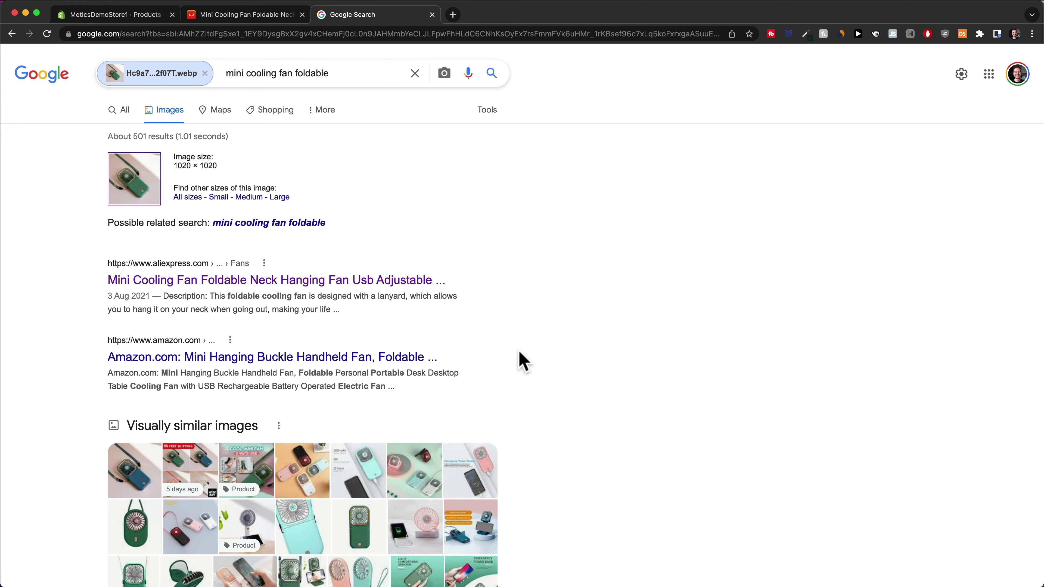
Browse the visually similar fan images, then show all remaining Shopify media files
scroll(520, 354, "down", 5)
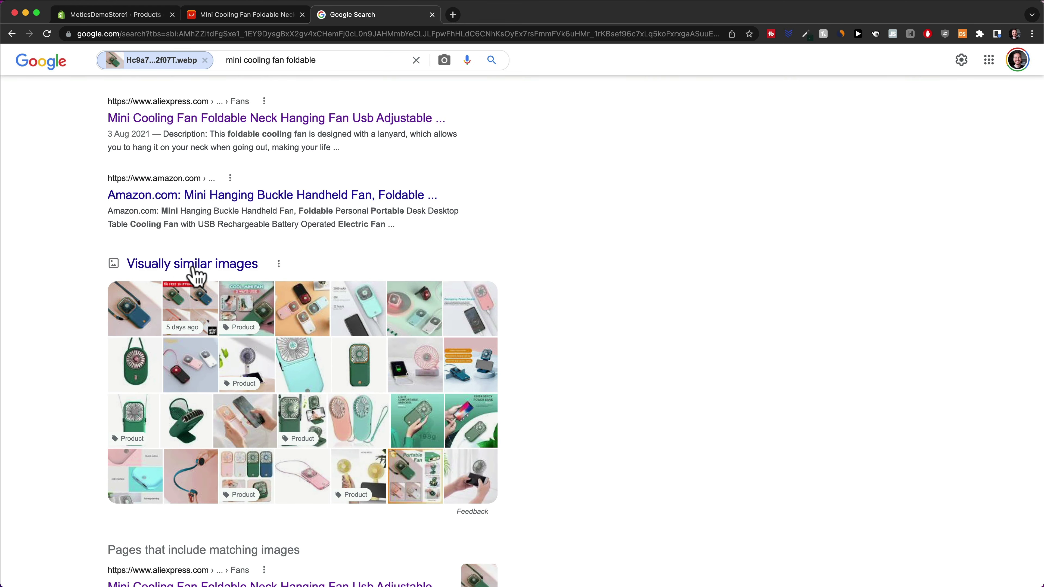
left_click(193, 269)
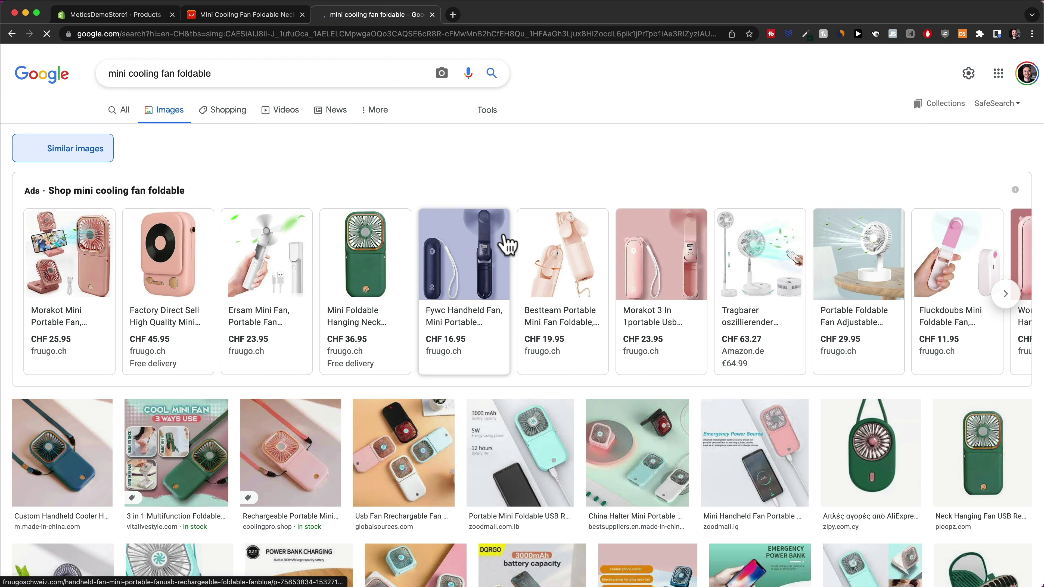
scroll(509, 245, "down", 5)
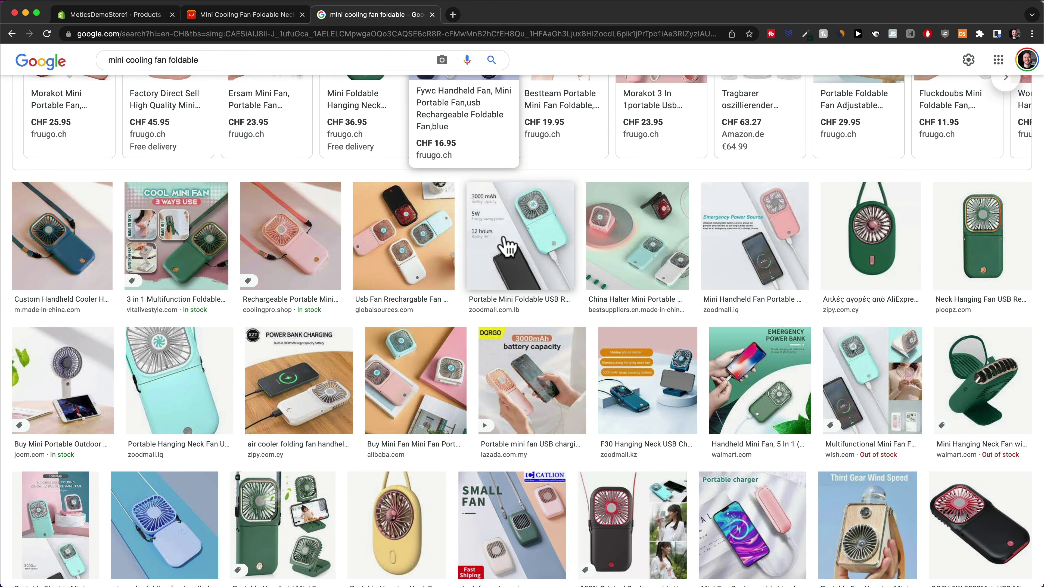
scroll(509, 246, "down", 2)
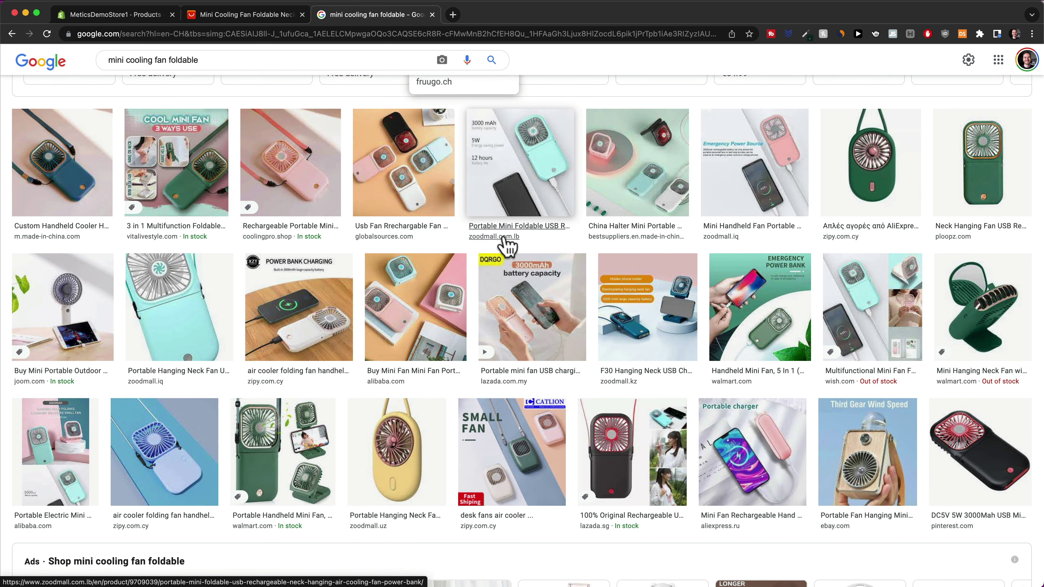
scroll(508, 246, "down", 3)
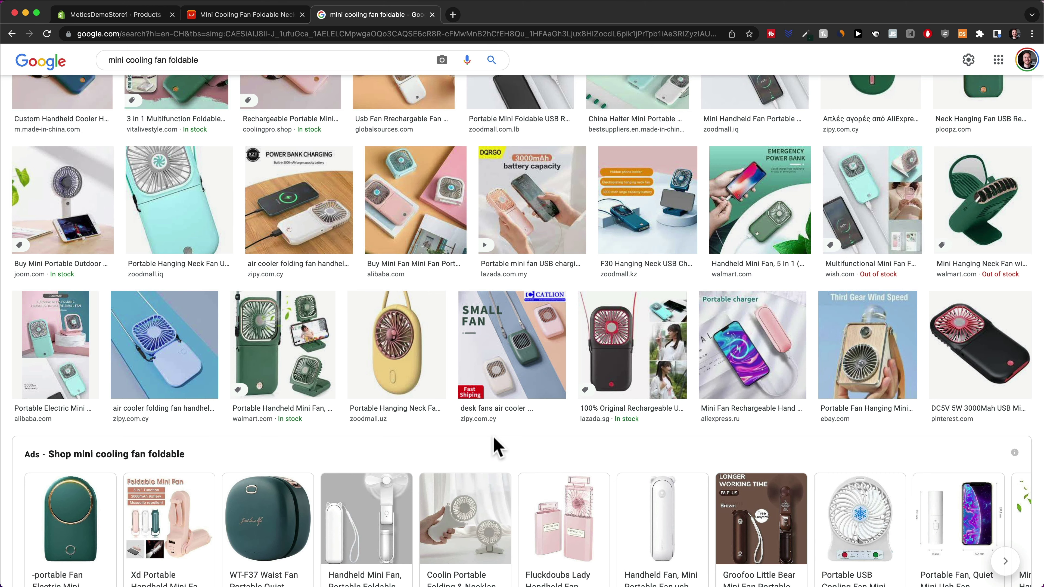
scroll(496, 448, "down", 7)
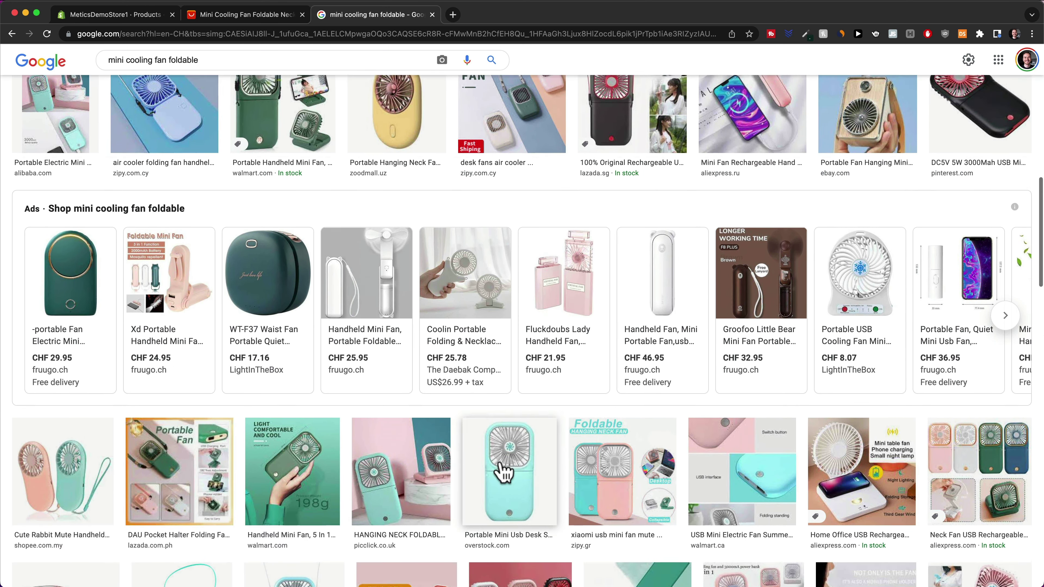
scroll(502, 472, "down", 5)
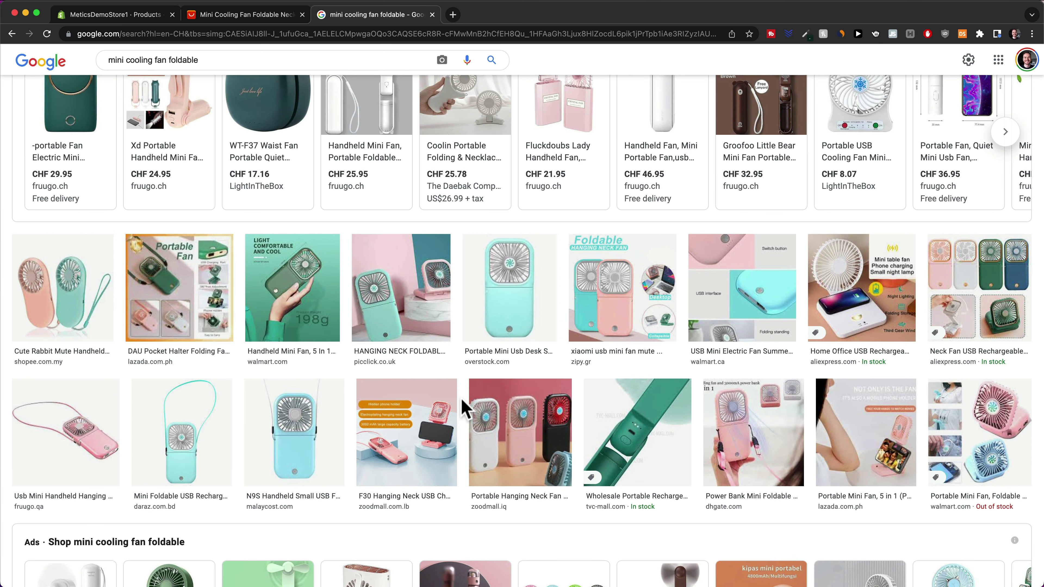
scroll(463, 407, "down", 10)
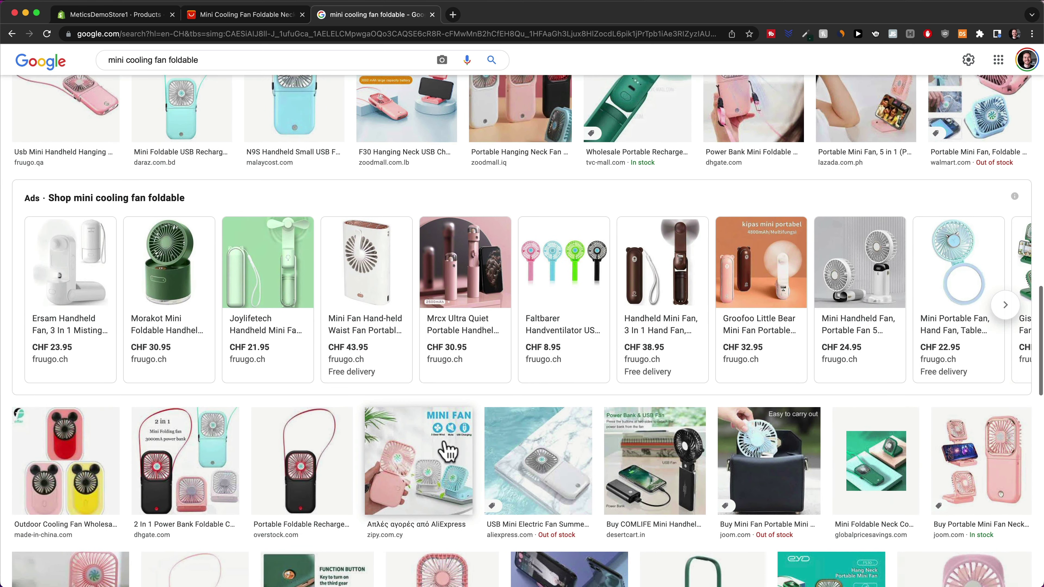
key("super+1")
left_click(512, 507)
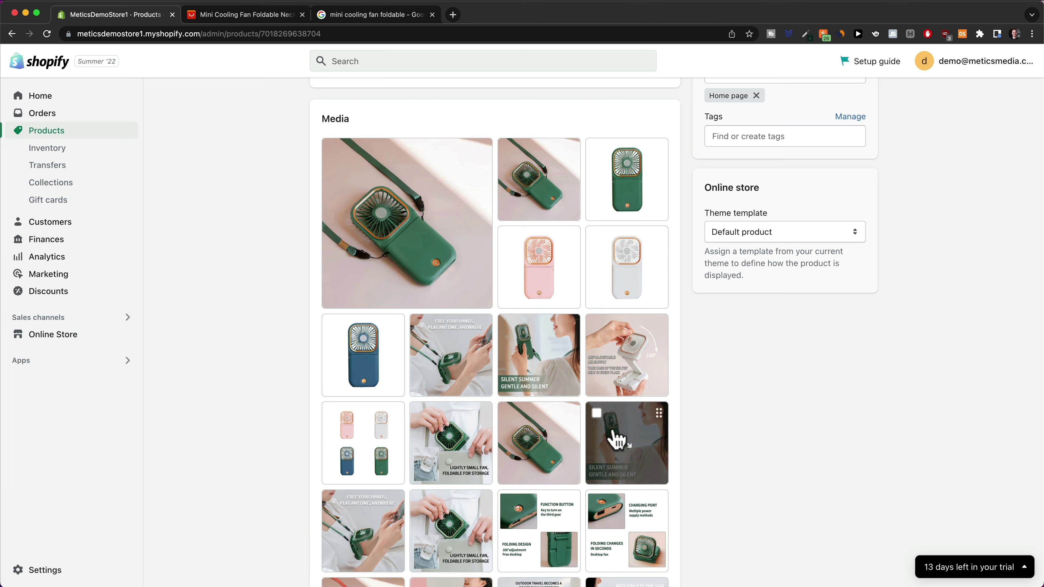
Compare against the AliExpress listing photos and drag a fan photo to a new gallery position
left_click(263, 17)
scroll(390, 288, "up", 10)
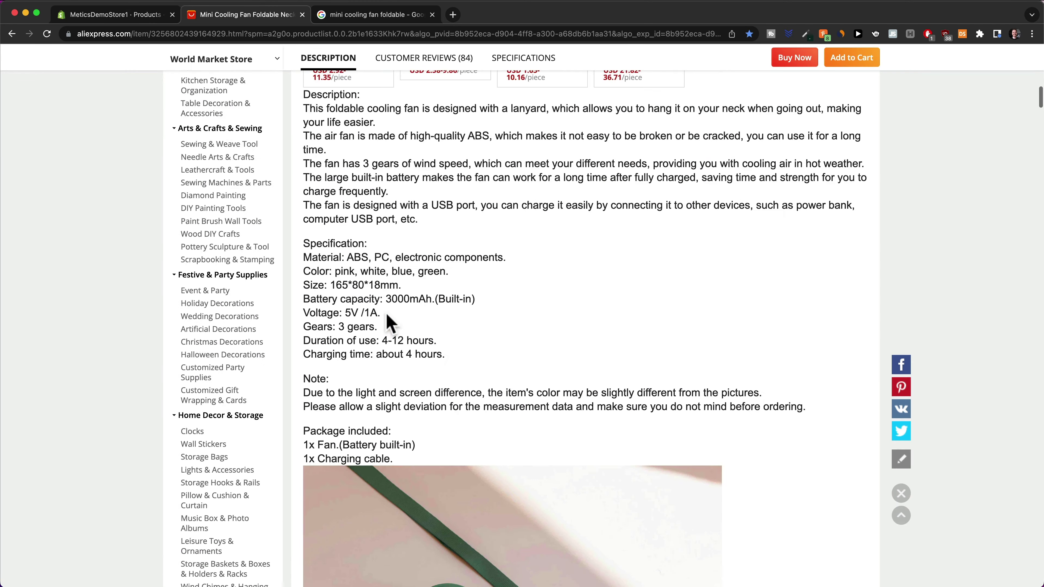
scroll(390, 323, "up", 10)
left_click(123, 15)
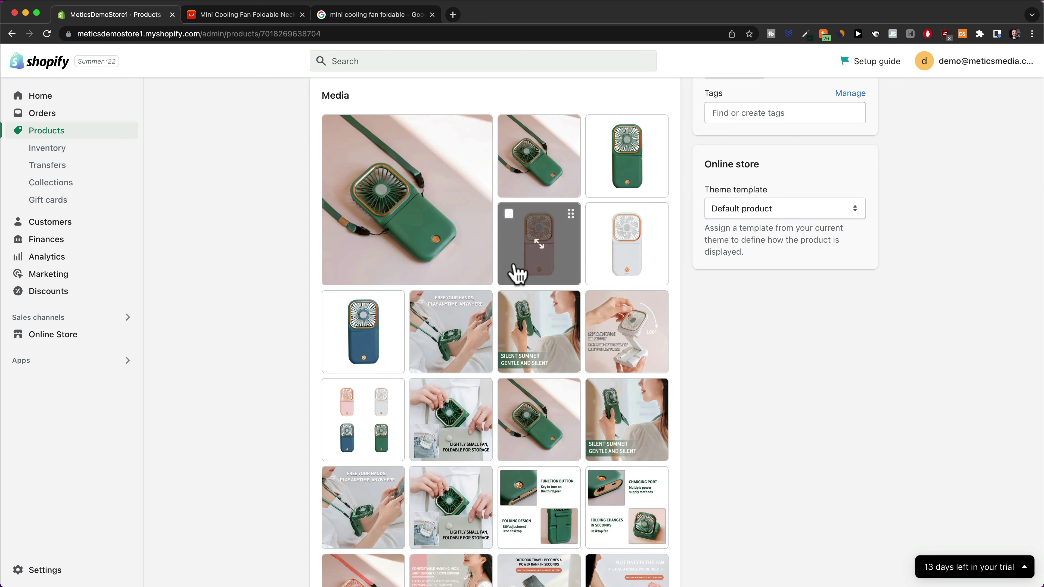
left_click_drag(468, 405, 478, 343)
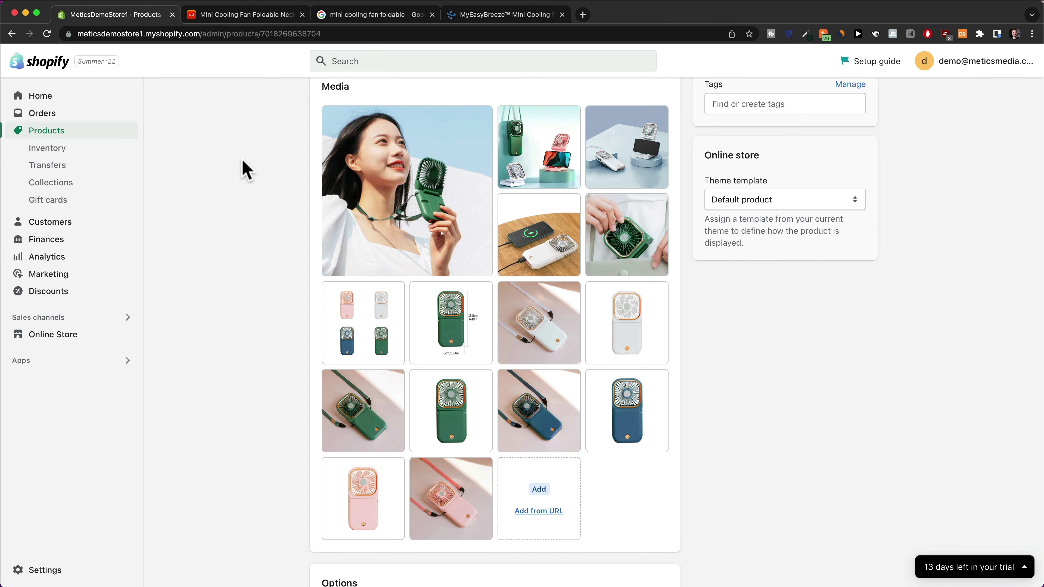
left_click(273, 20)
scroll(562, 333, "down", 6)
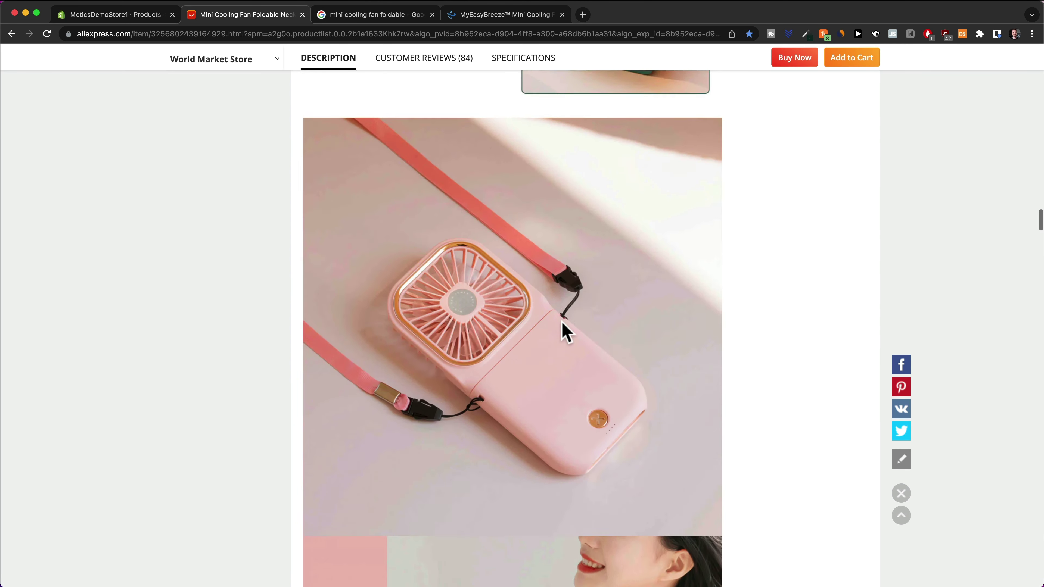
scroll(563, 331, "down", 10)
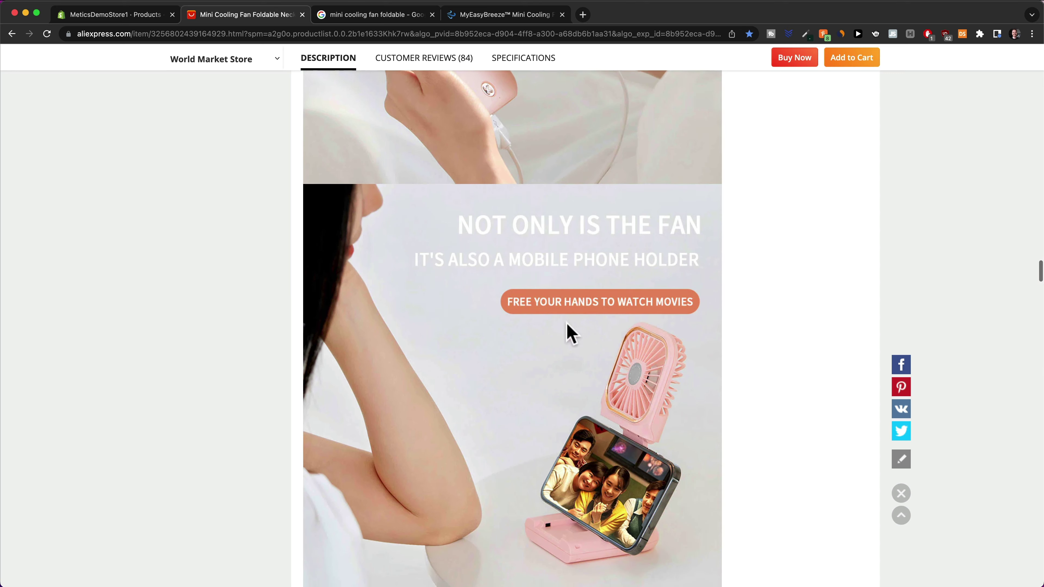
left_click(107, 17)
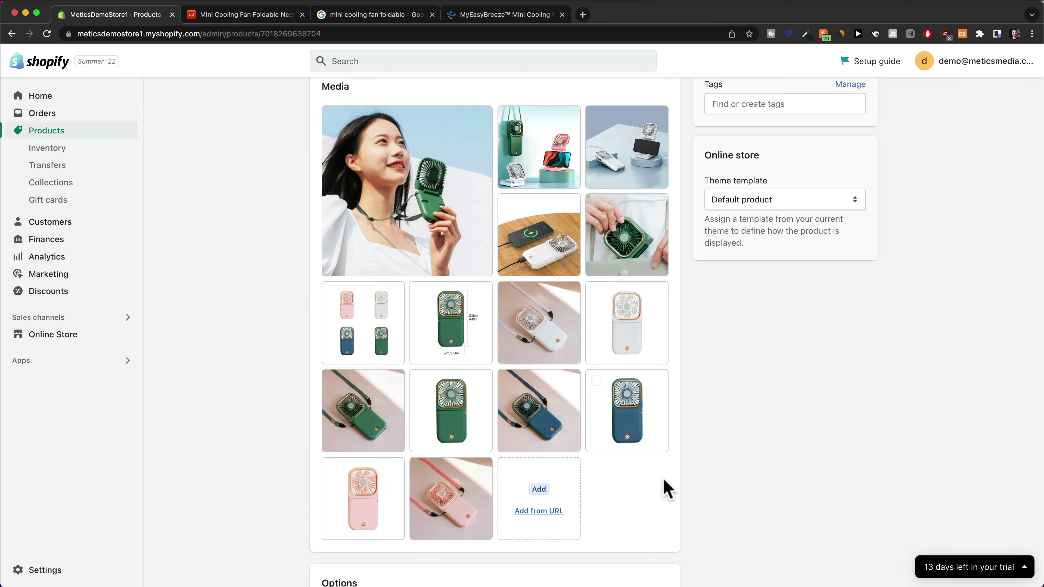
Delete the Ships From option, leaving Color as the only variant option
scroll(738, 443, "down", 5)
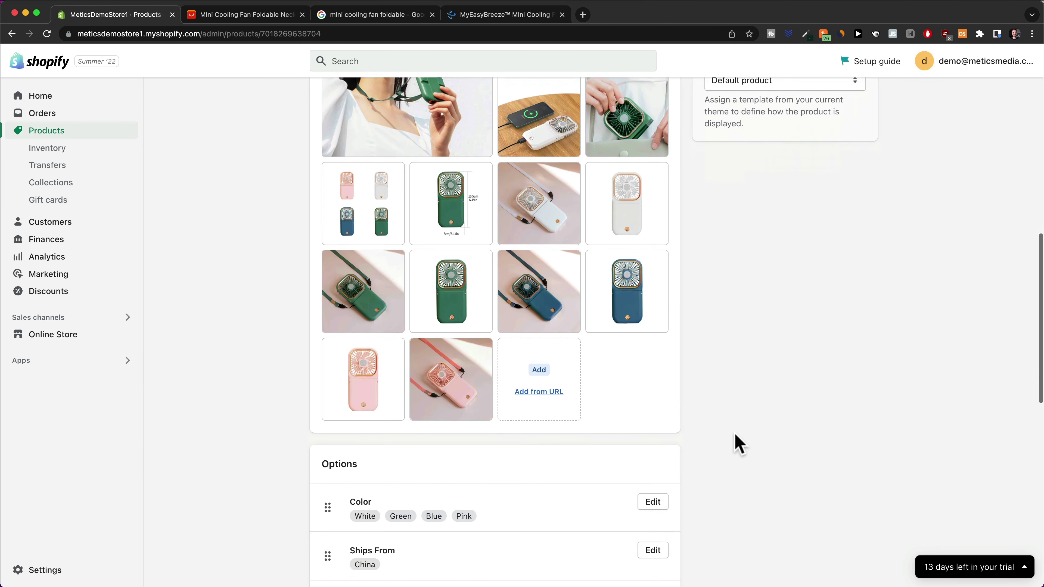
scroll(739, 436, "down", 3)
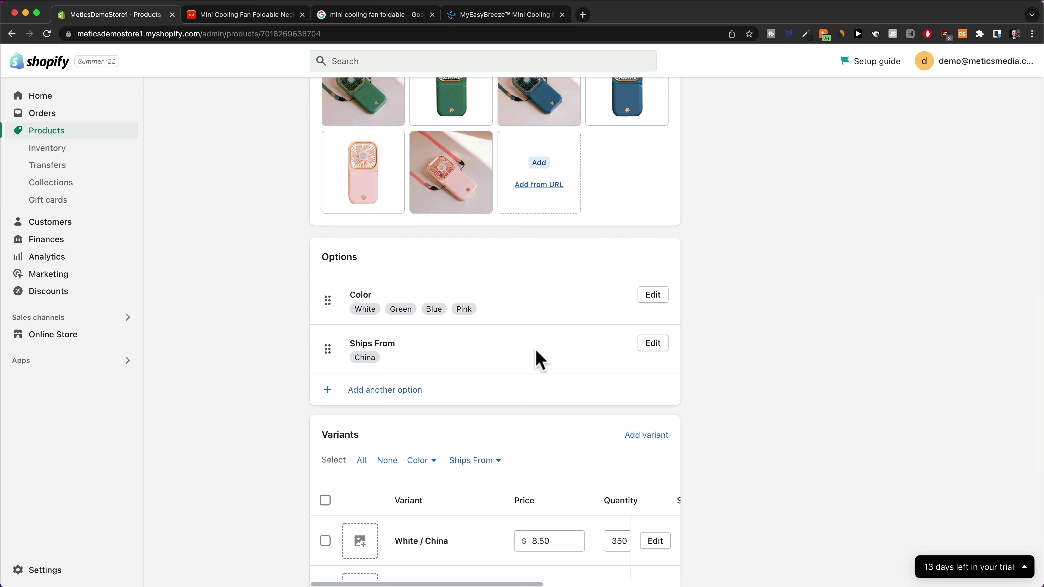
left_click(653, 344)
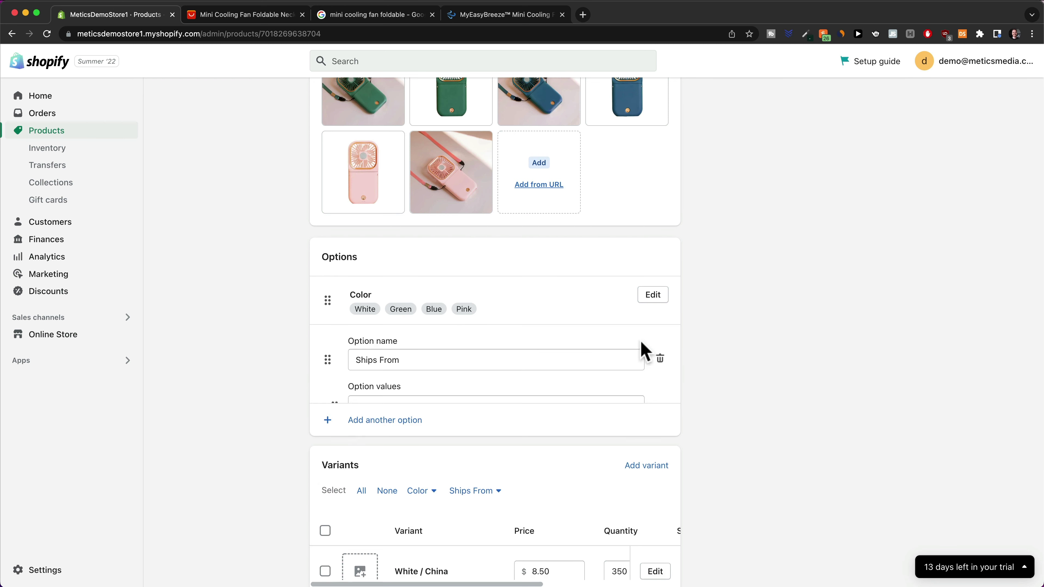
left_click(659, 362)
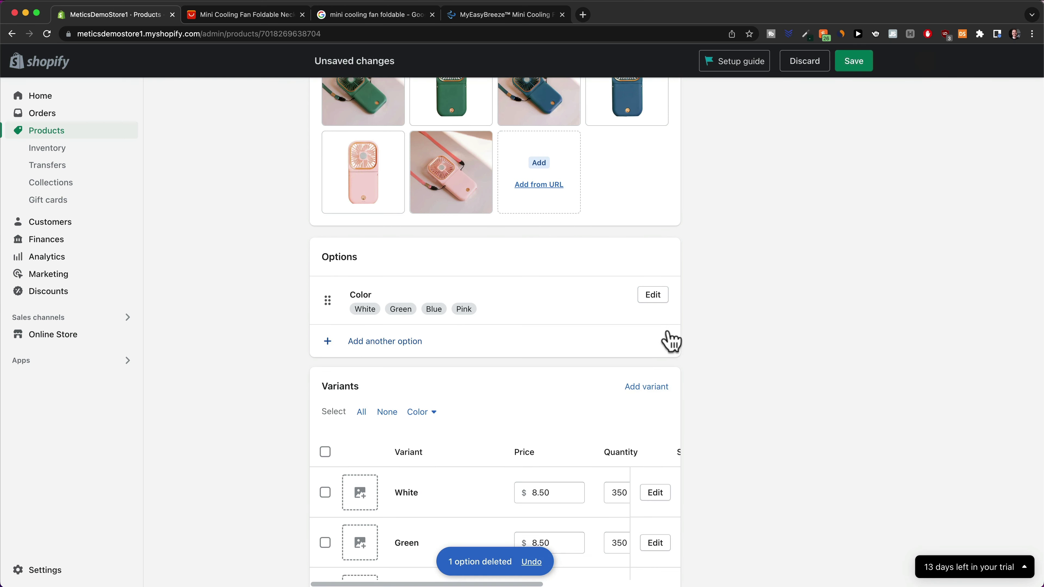
left_click(655, 298)
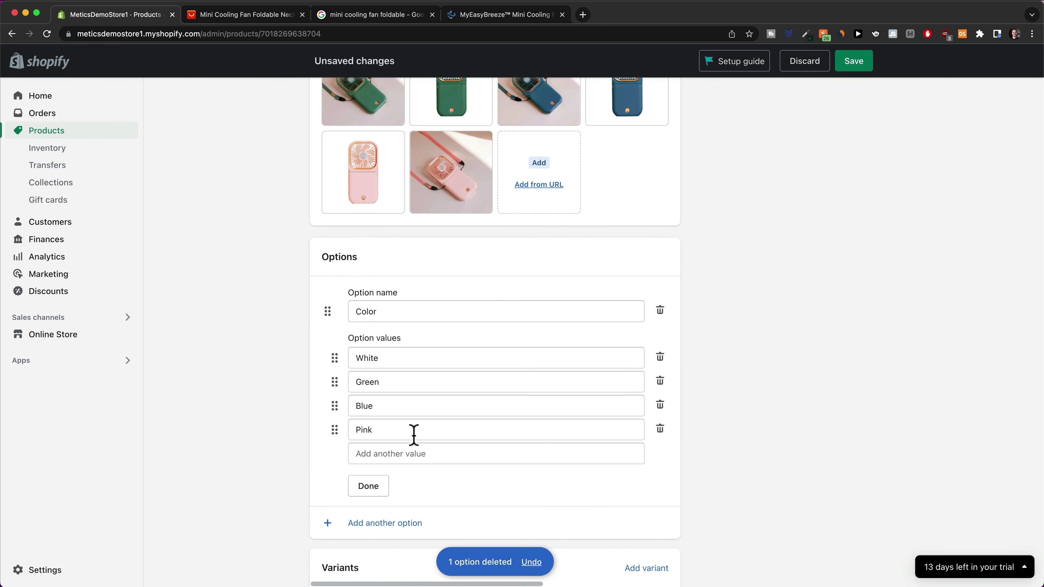
Assign the white-fan-on-pink photo to White and the green-fan-with-strap photo to Green
left_click(382, 490)
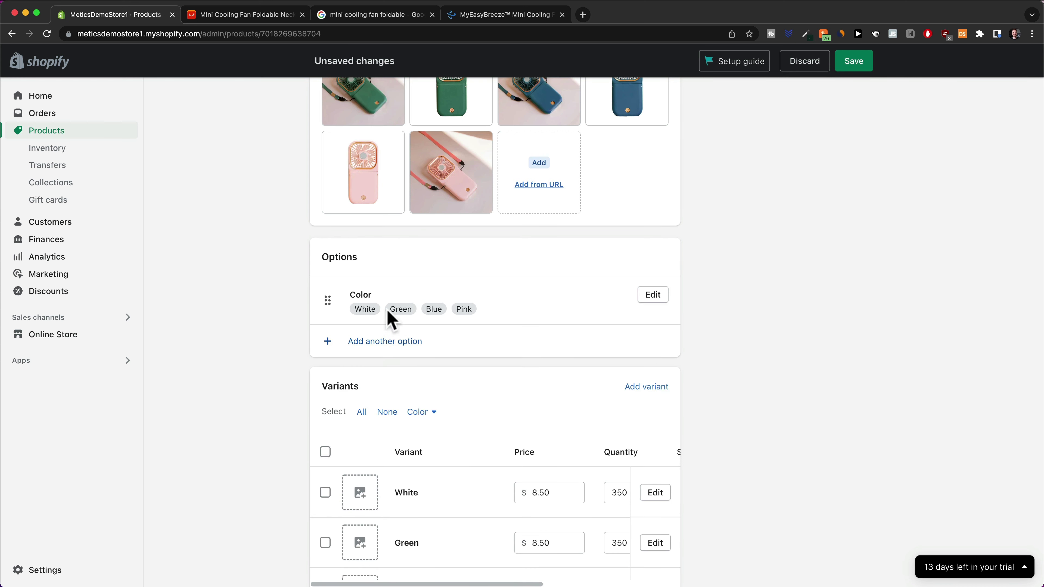
scroll(570, 345, "down", 6)
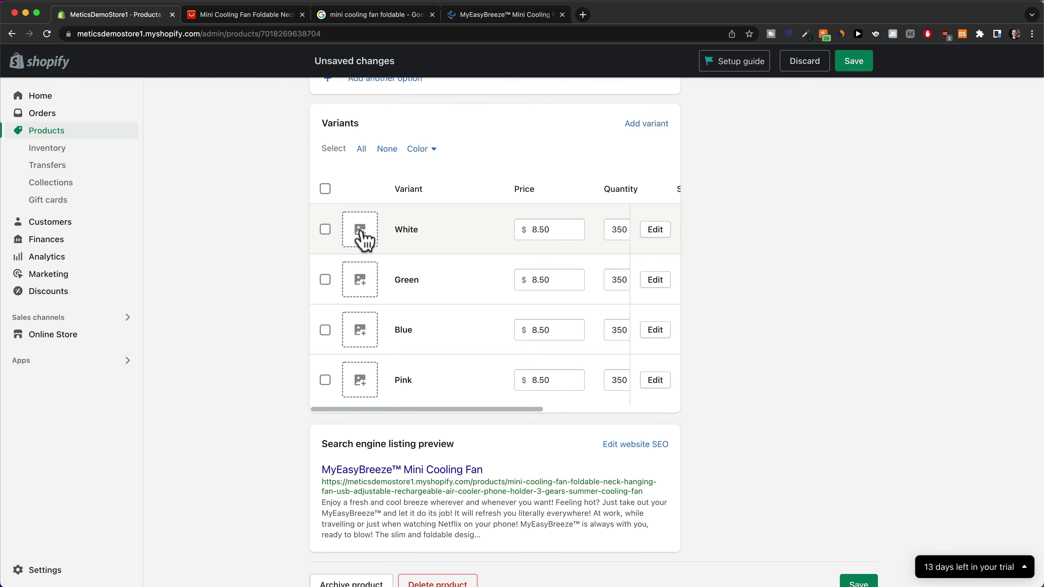
left_click(361, 240)
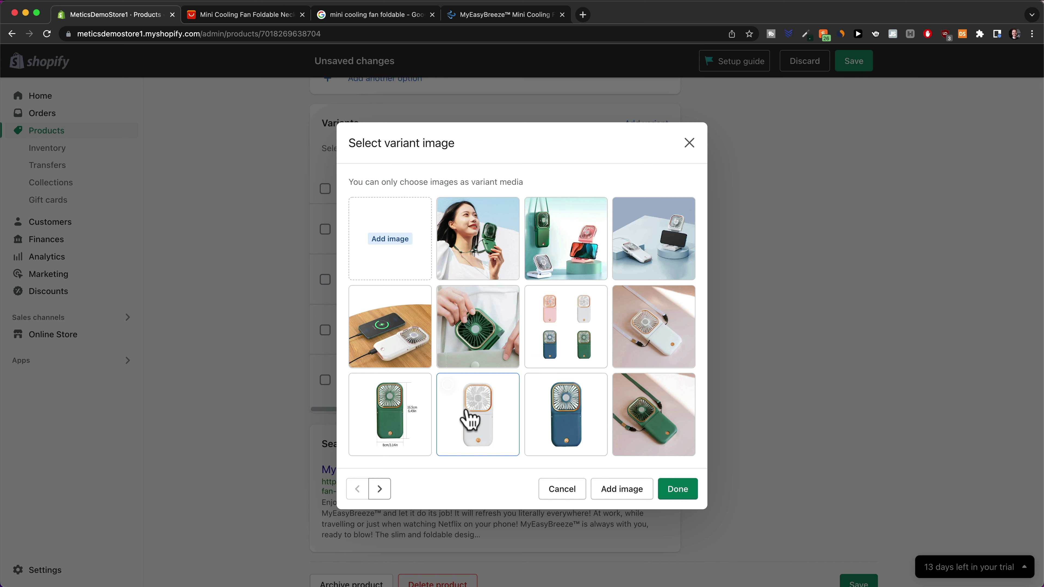
left_click(633, 330)
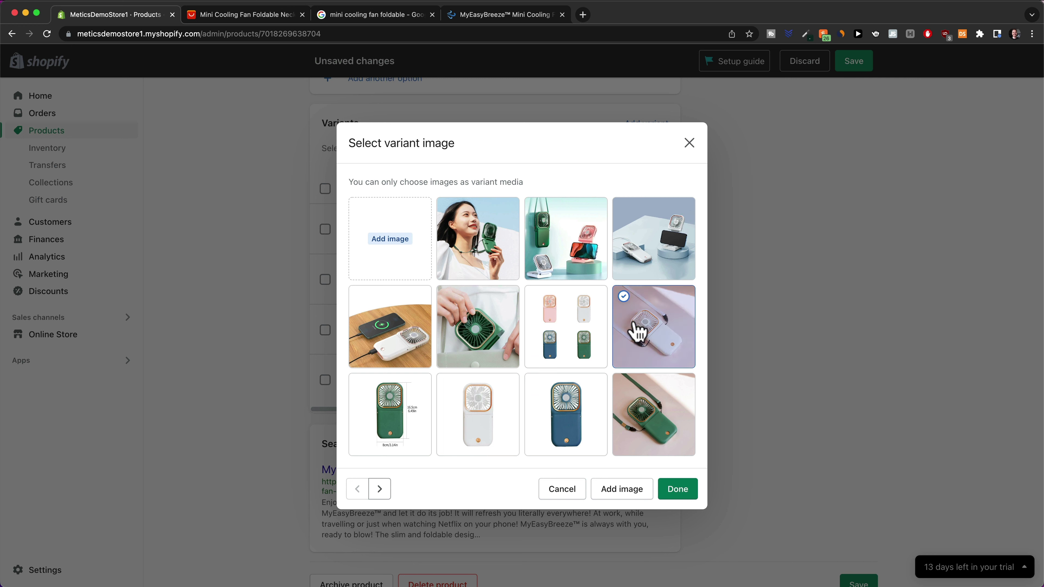
left_click(675, 493)
left_click(363, 284)
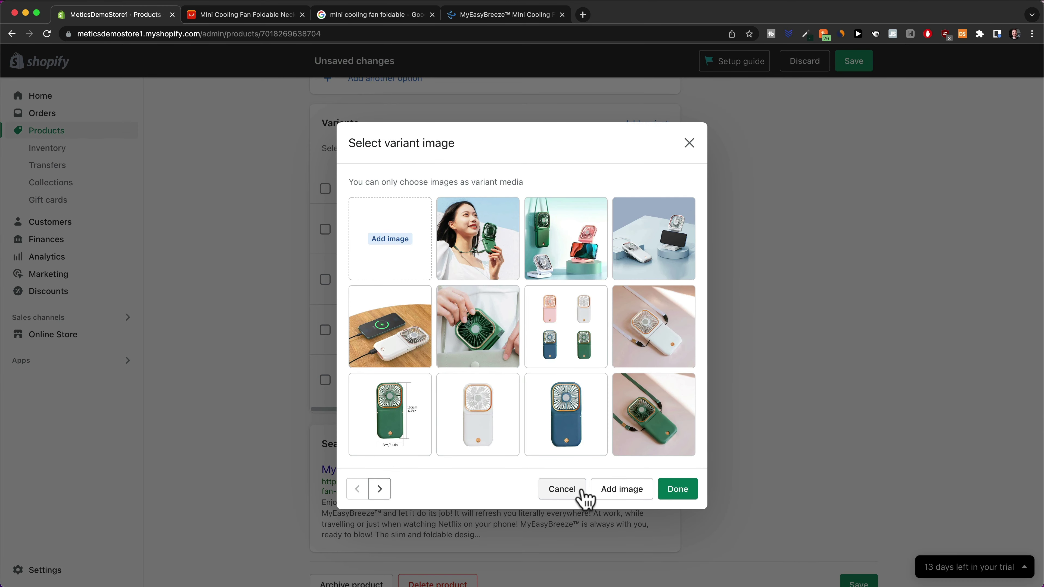
left_click(653, 414)
left_click(677, 489)
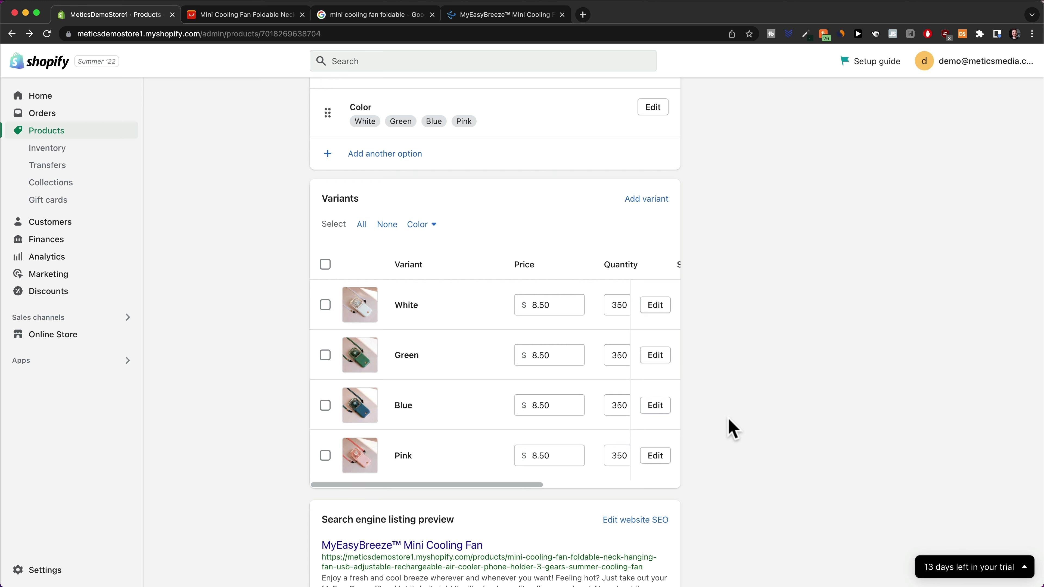
Change the White variant's price from 8.50 to 29.99, adjust its compare-at price, and save
left_click(653, 306)
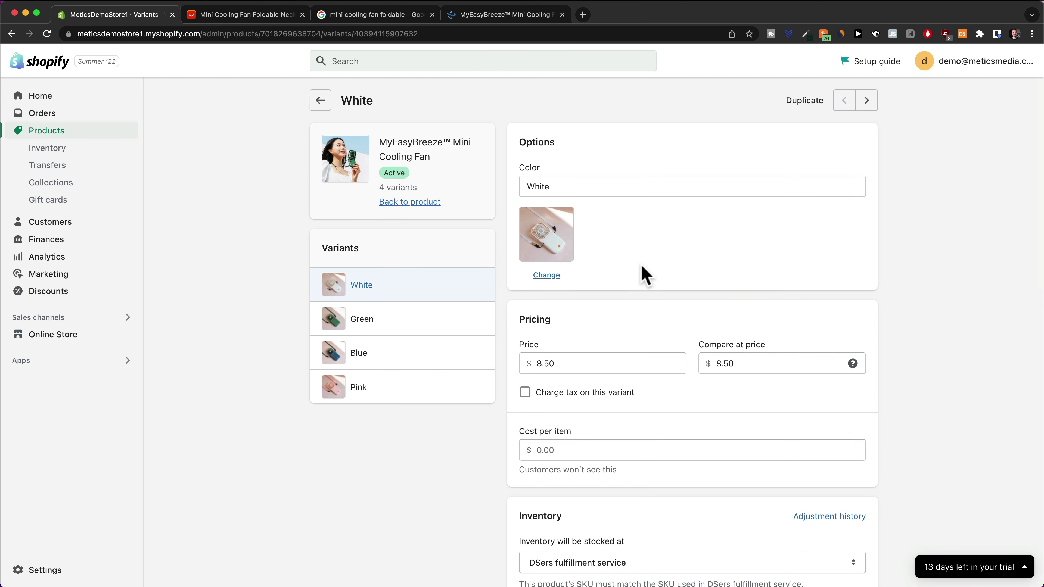
scroll(587, 347, "down", 2)
left_click_drag(587, 310, 521, 306)
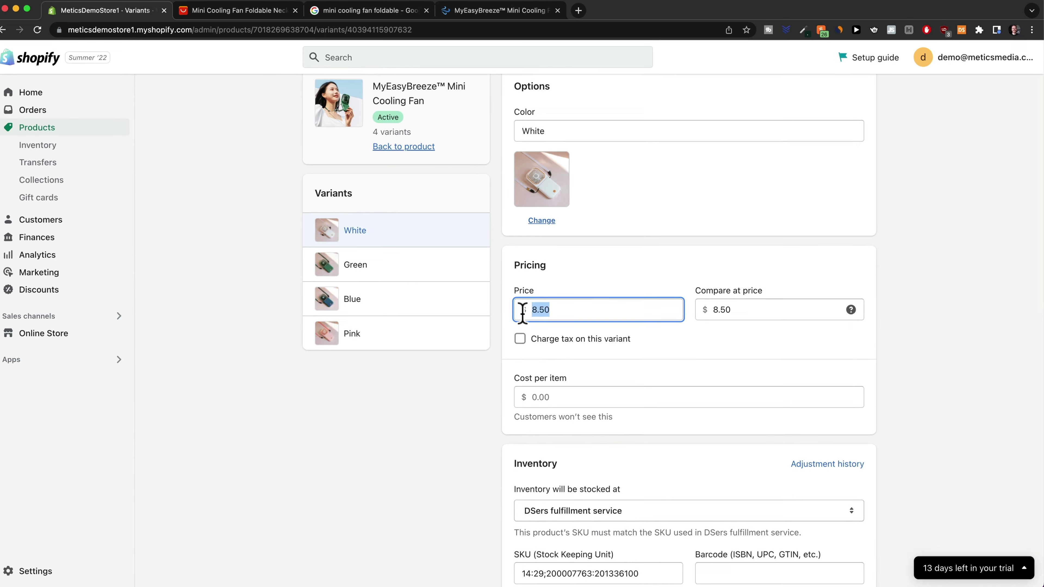
type("29.99")
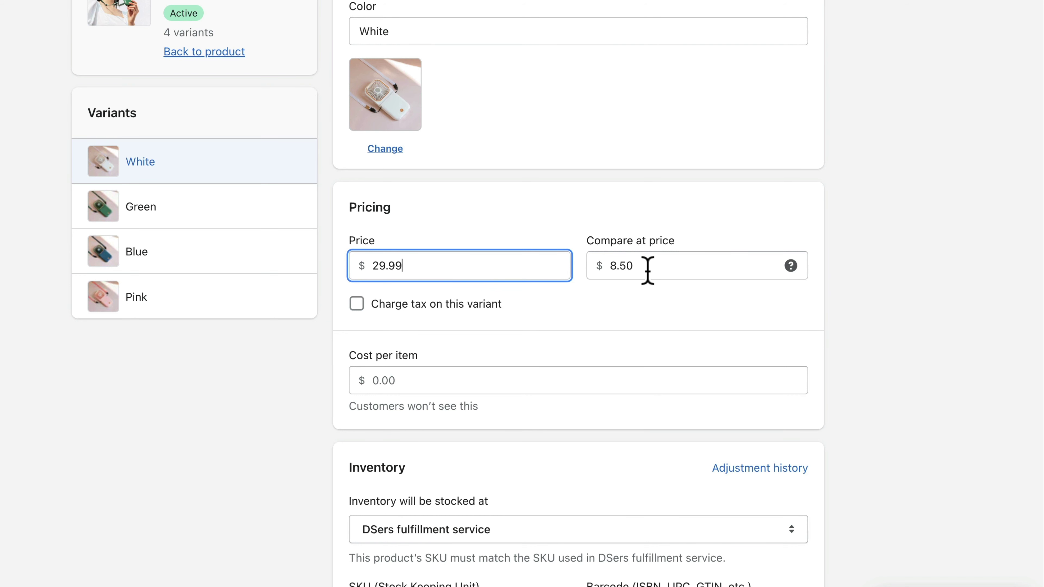
left_click_drag(665, 268, 616, 267)
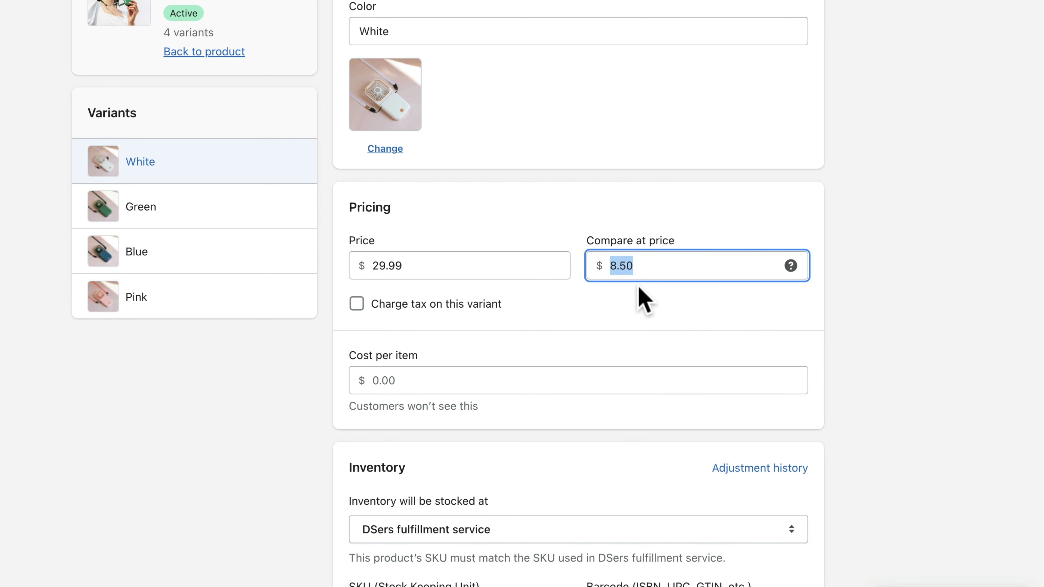
type("59.99")
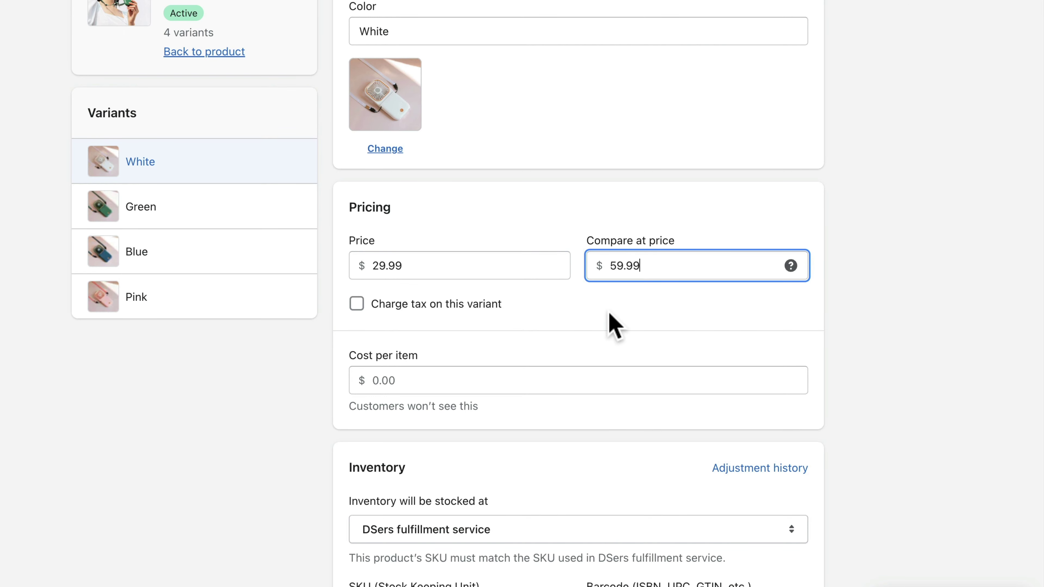
left_click(246, 215)
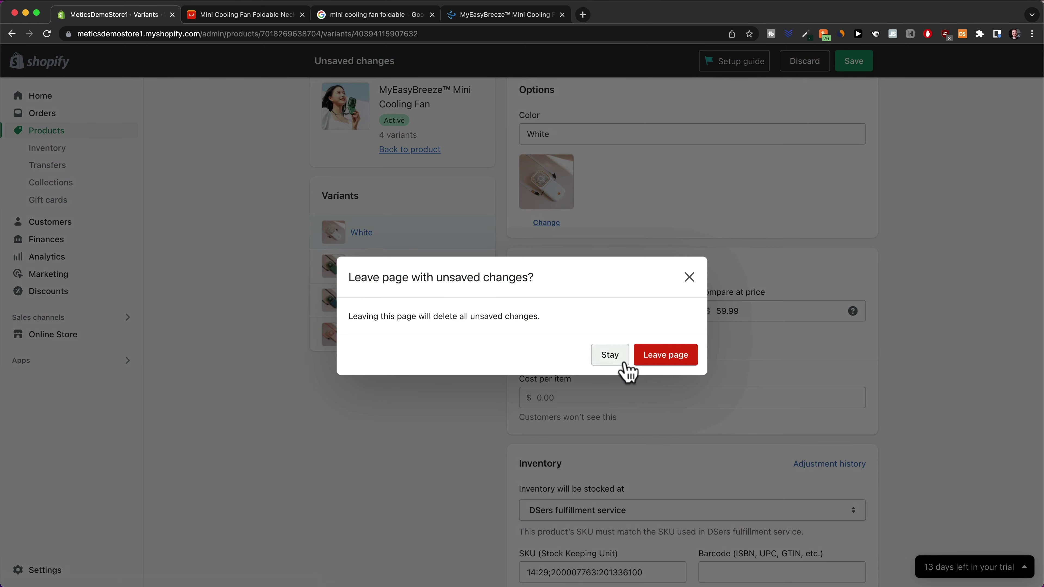
left_click(625, 364)
left_click(847, 62)
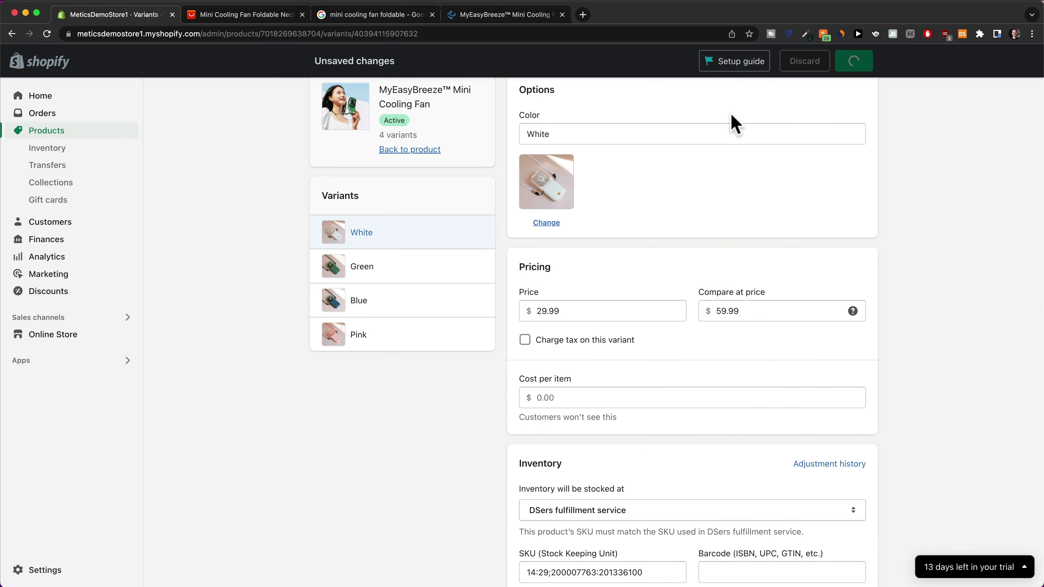
Change the Green variant's price from 8.50 to 29.99 and go back to the product
left_click(425, 273)
left_click_drag(608, 363, 526, 362)
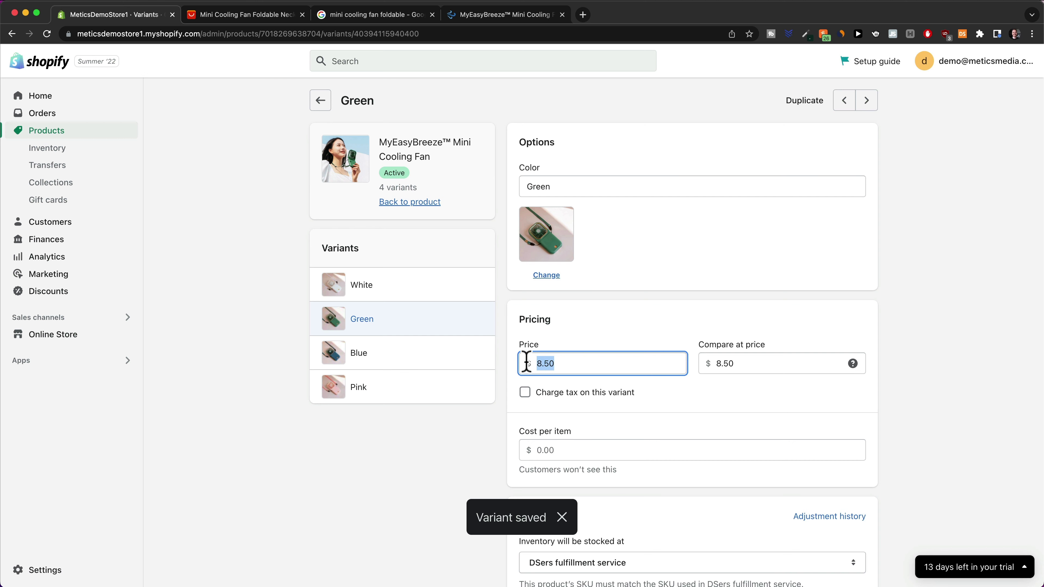
type("29.99")
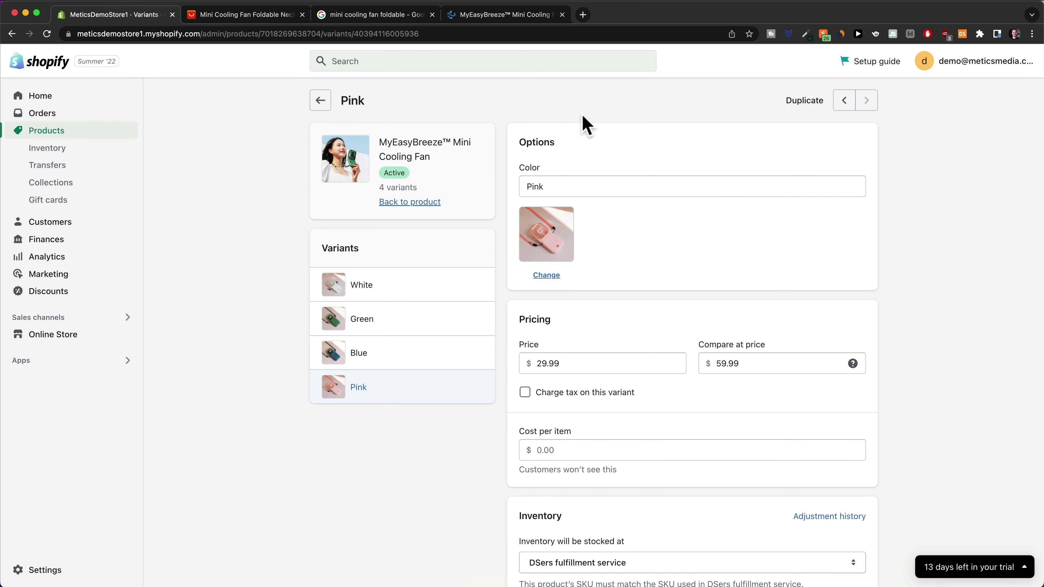
left_click(321, 103)
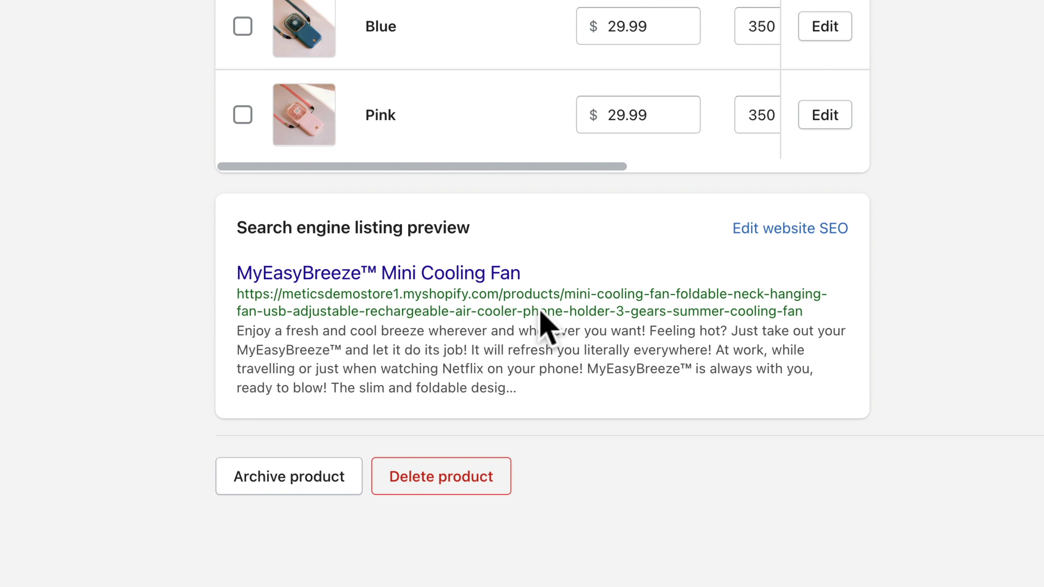
Review the product's SEO page title and meta description
left_click(793, 227)
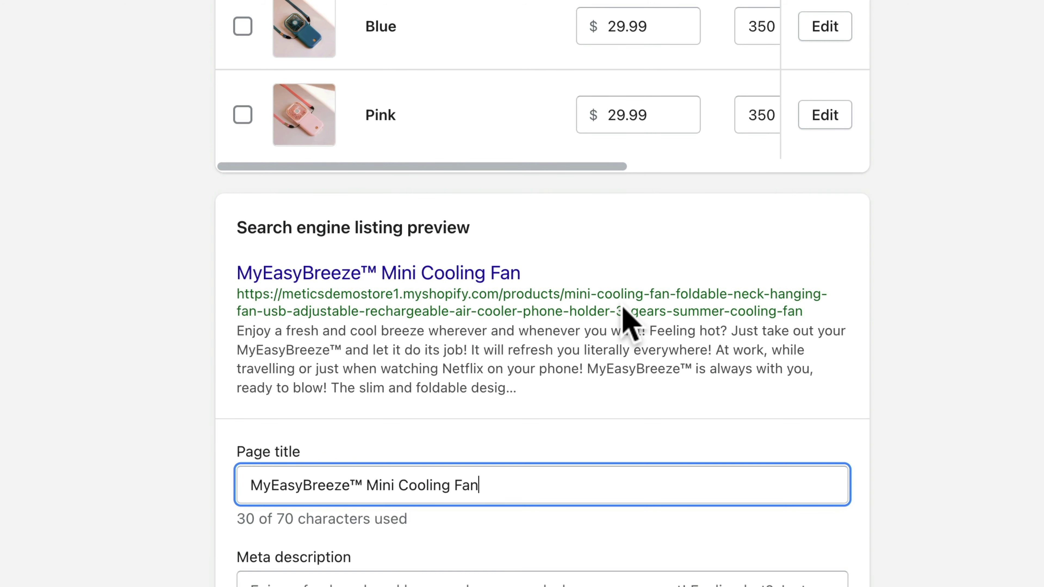
scroll(627, 325, "down", 8)
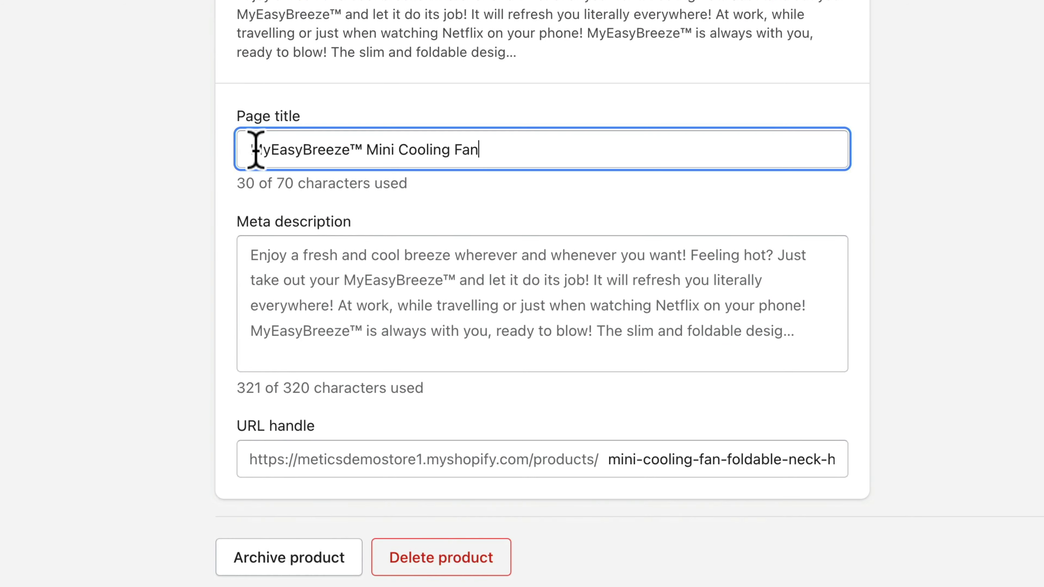
left_click_drag(250, 148, 523, 163)
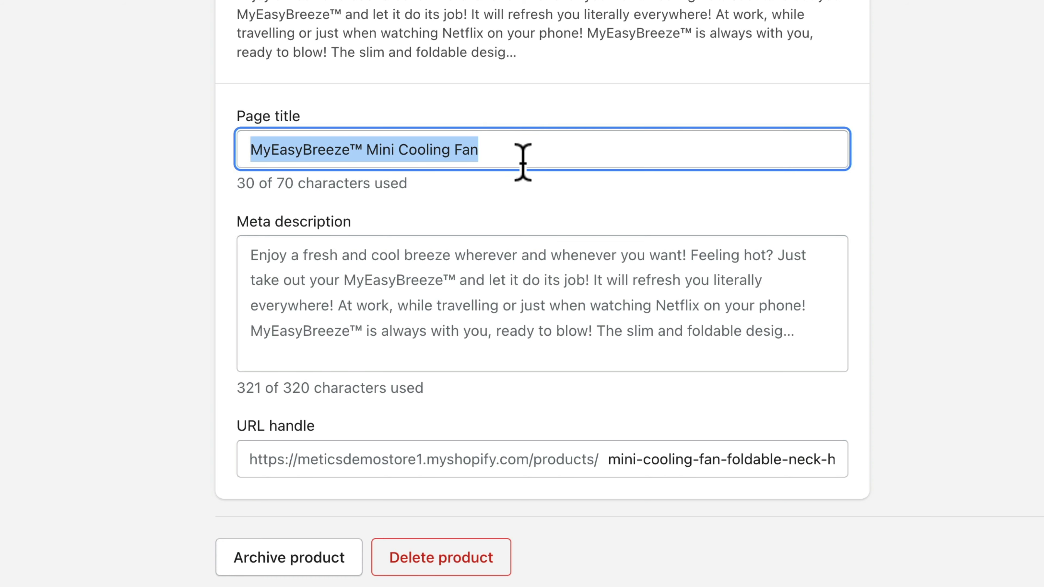
scroll(523, 158, "down", 2)
left_click(435, 214)
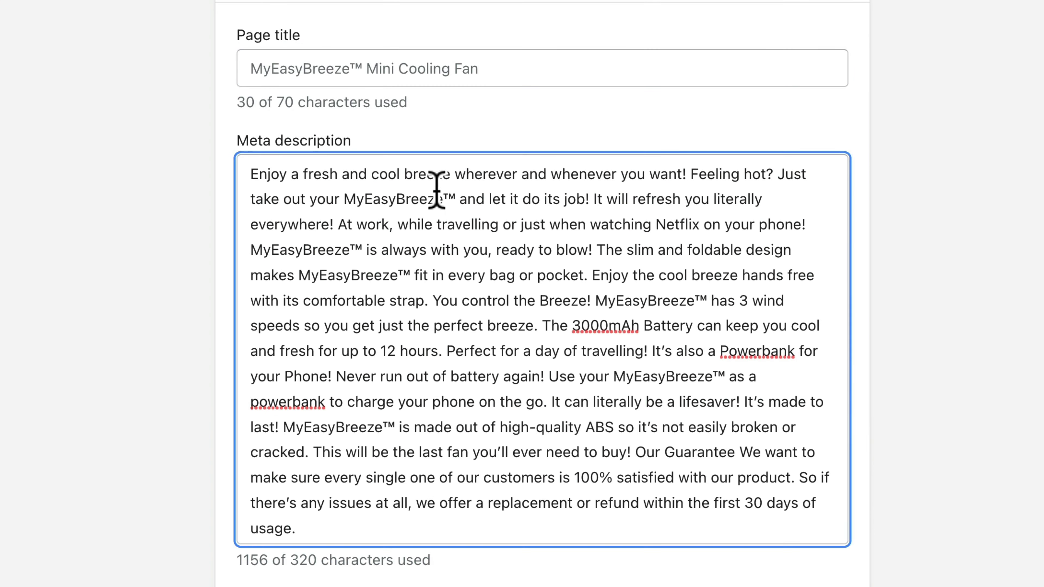
scroll(984, 313, "down", 3)
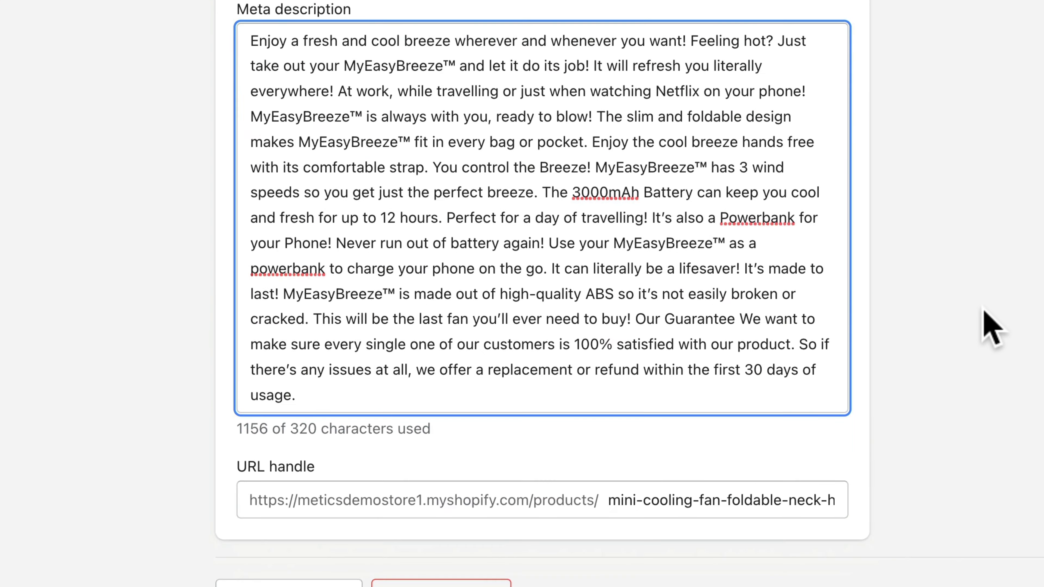
left_click(980, 307)
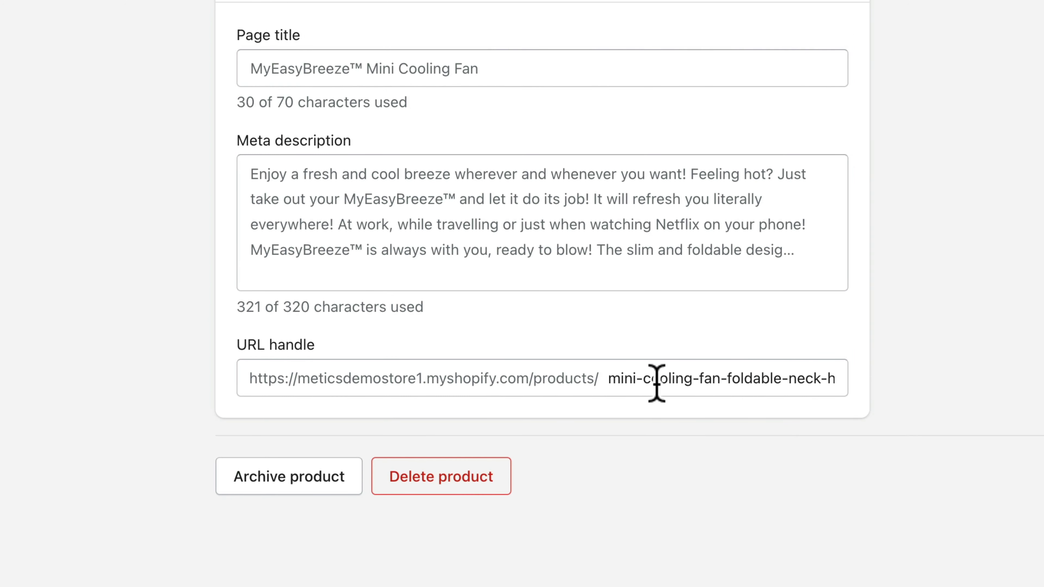
Replace the URL handle with 'myeasybreeze' and save the SEO changes
left_click_drag(609, 378, 974, 397)
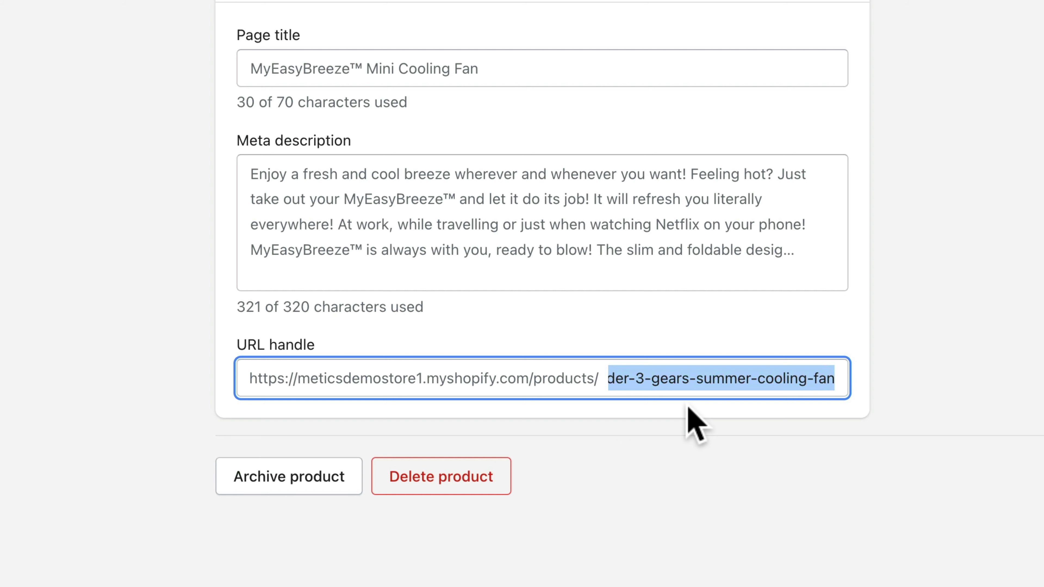
type("my")
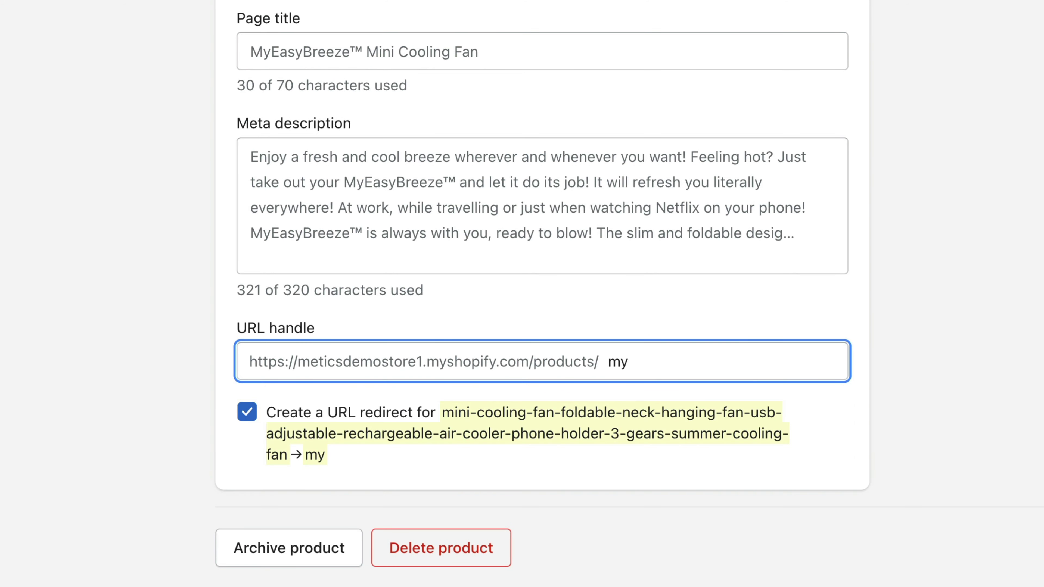
type("easybre")
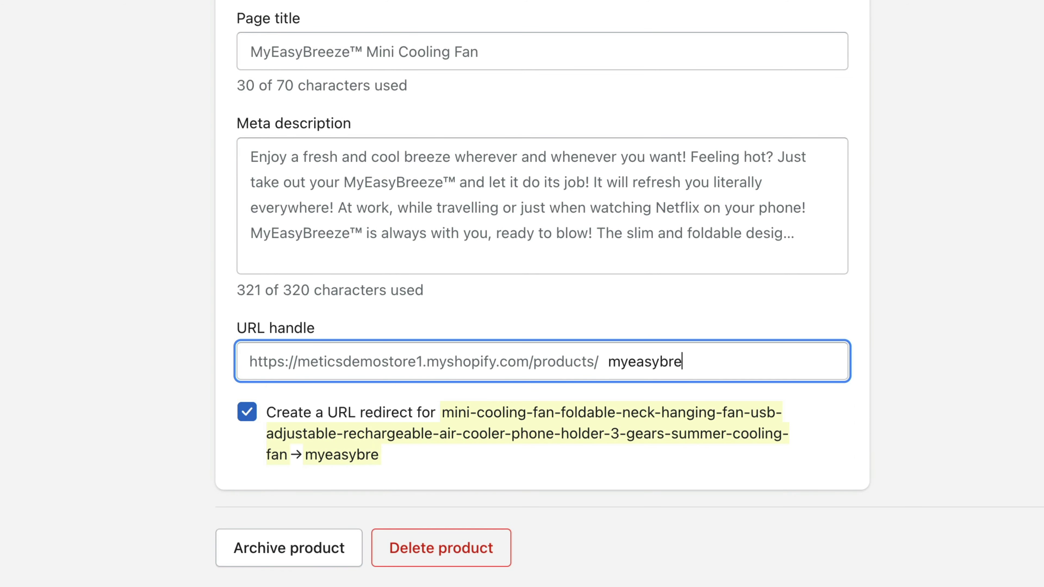
type("eze")
left_click(978, 455)
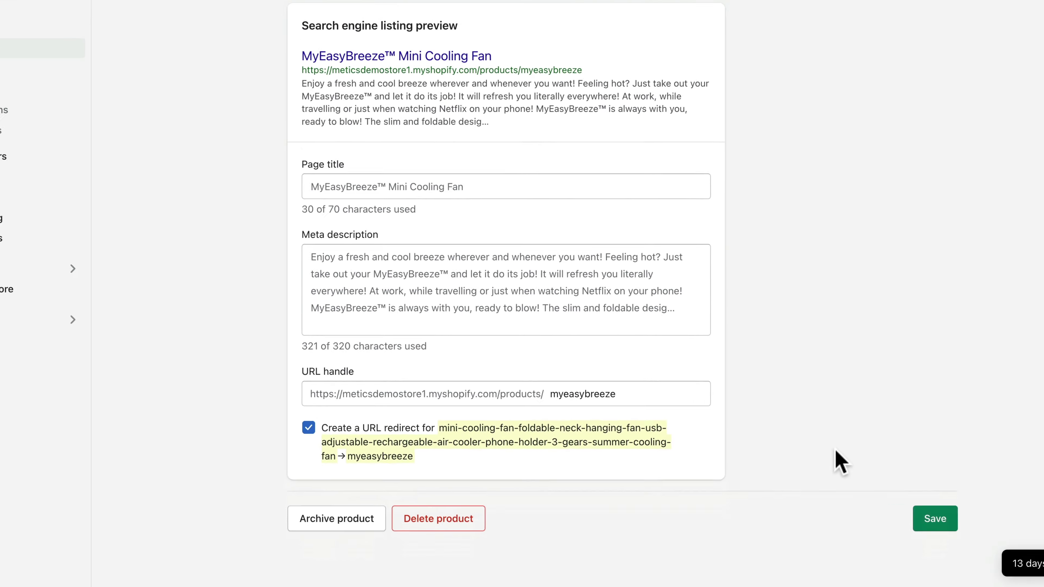
left_click(932, 522)
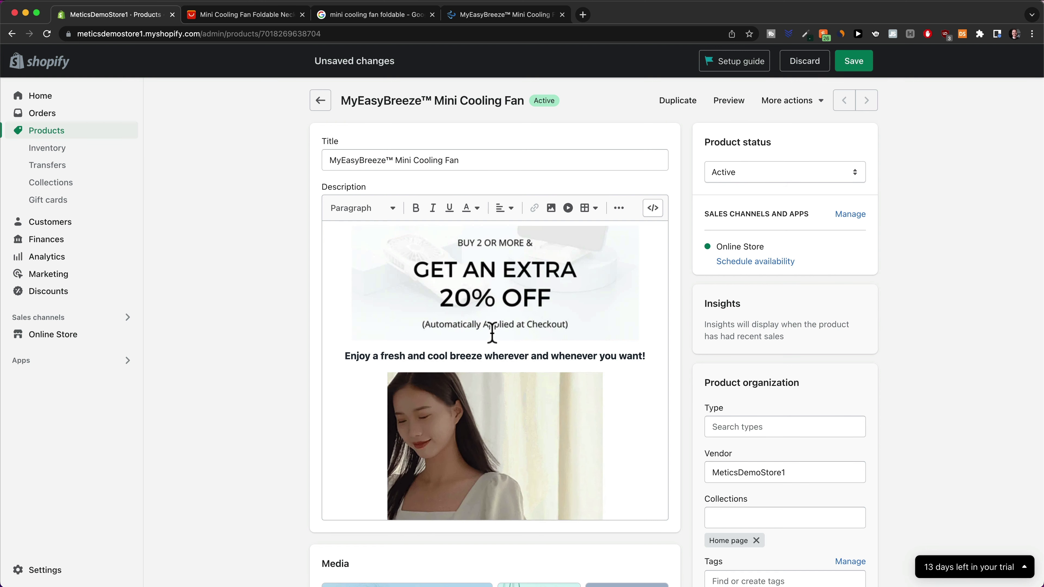
Save the MyEasyBreeze fan product, then start a new discount under Discounts
left_click(860, 66)
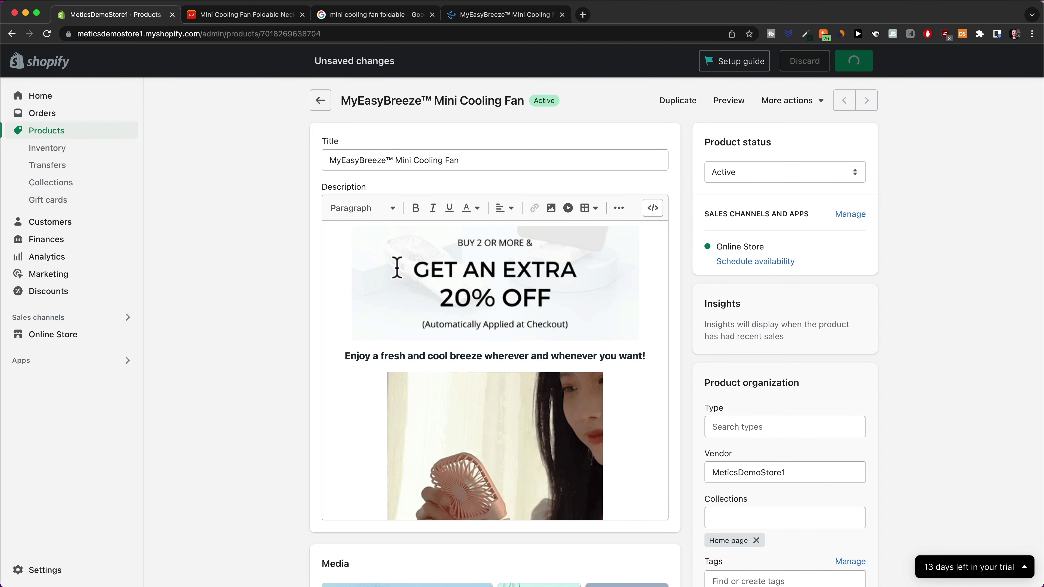
left_click(57, 292)
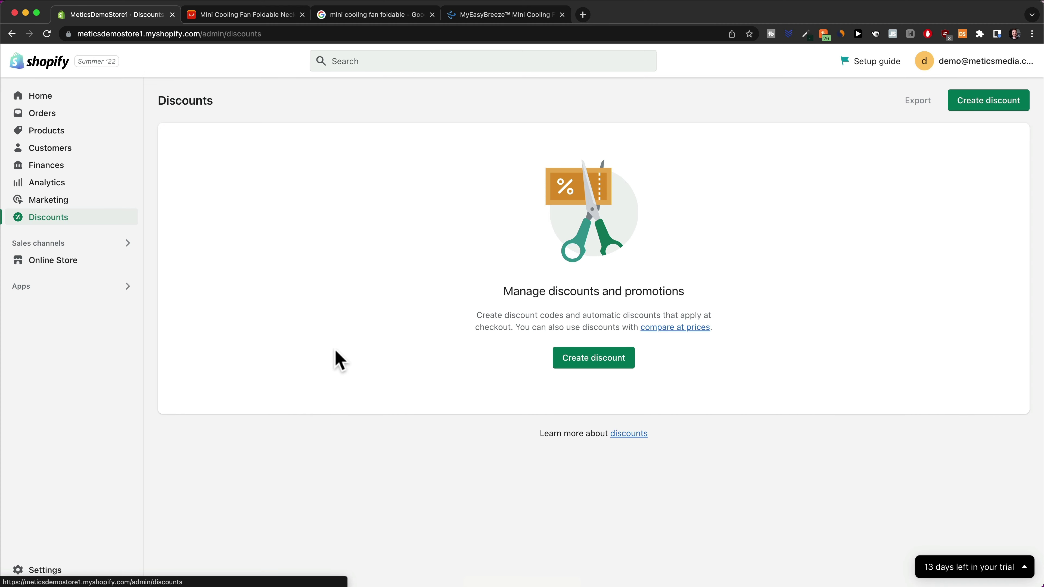
left_click(581, 361)
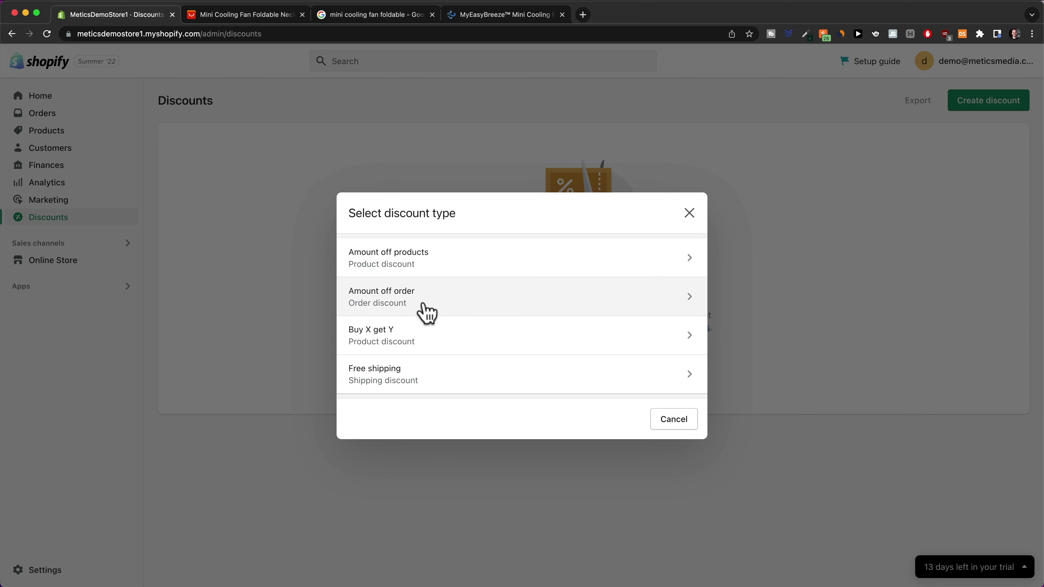
Create an automatic Amount off order discount titled 'Bundle Discount' at 20%
left_click(478, 307)
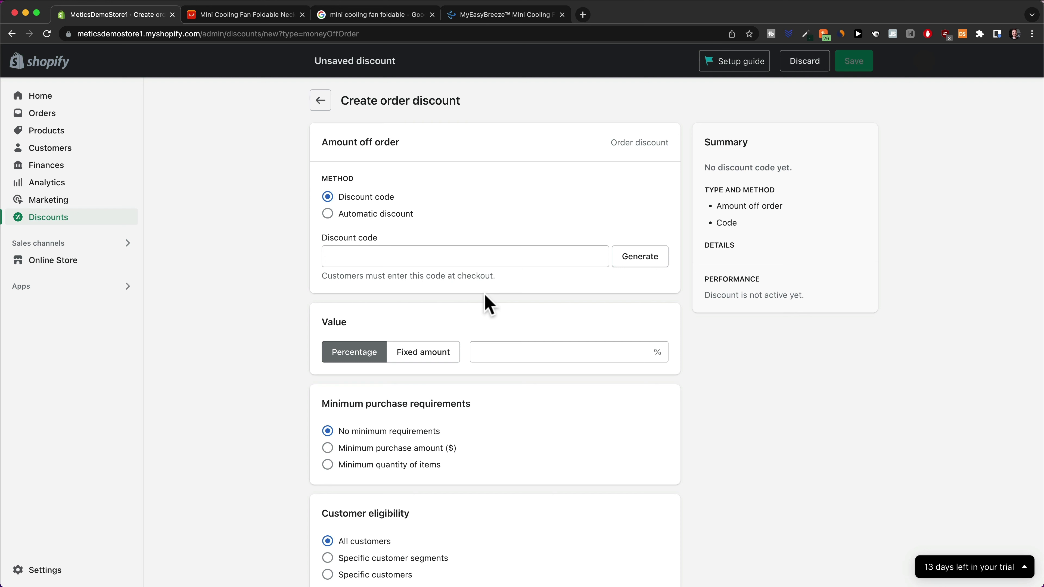
left_click(330, 215)
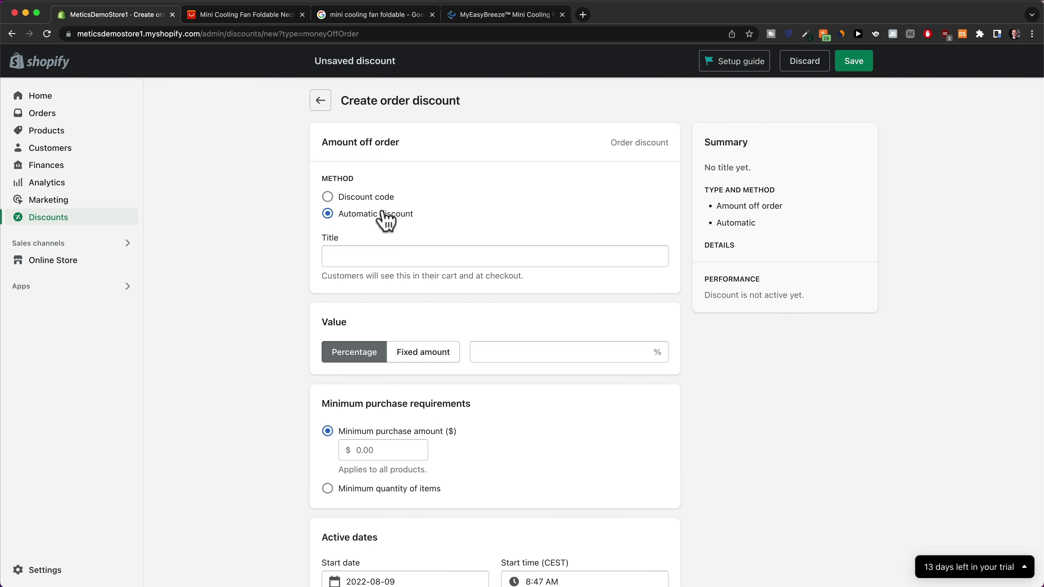
left_click(382, 256)
type("Bundle Discount")
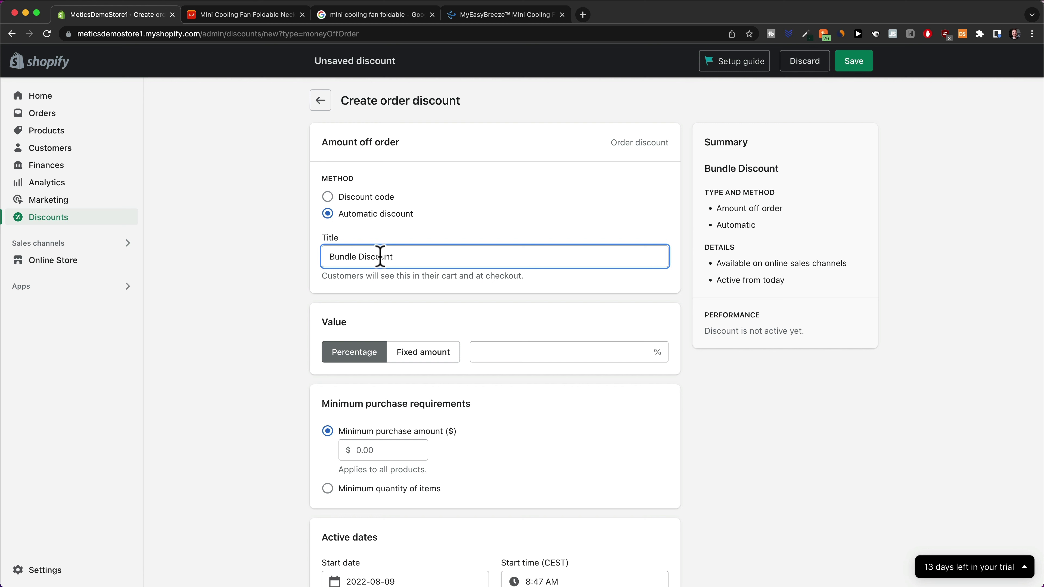
left_click(510, 350)
type("20")
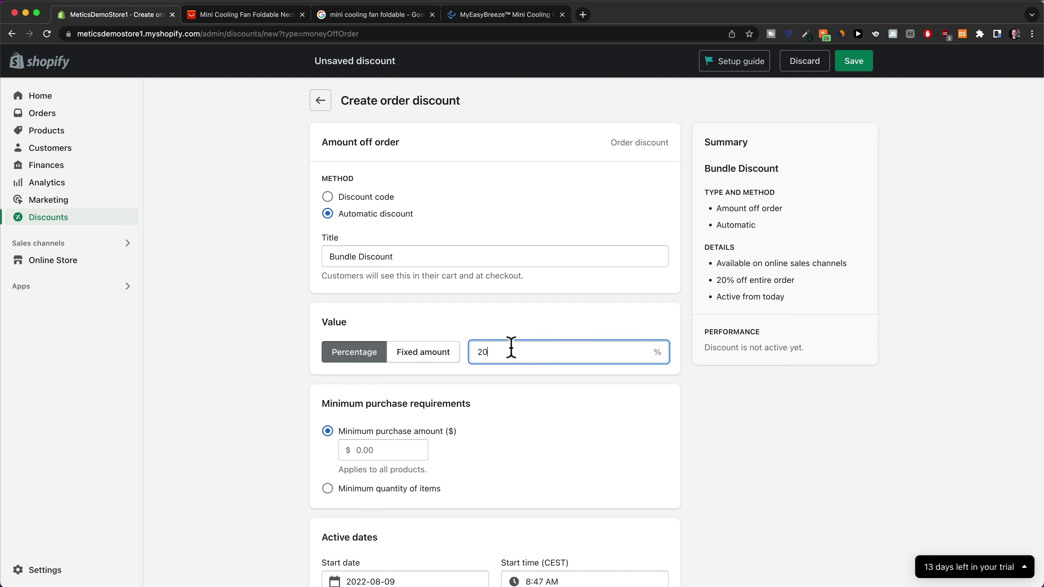
left_click(285, 404)
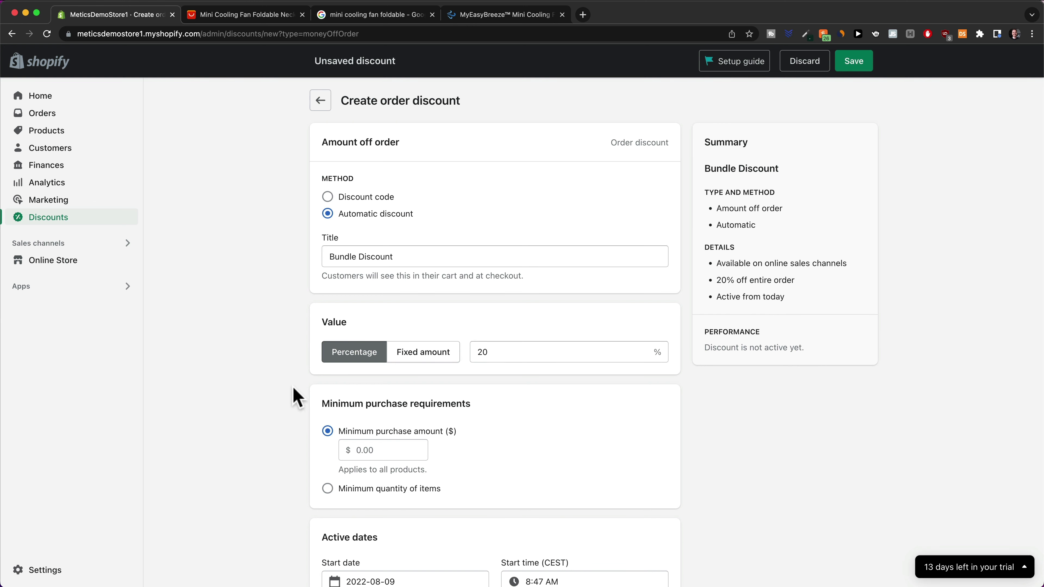
Require a minimum quantity of 2 items for the discount
scroll(292, 387, "down", 3)
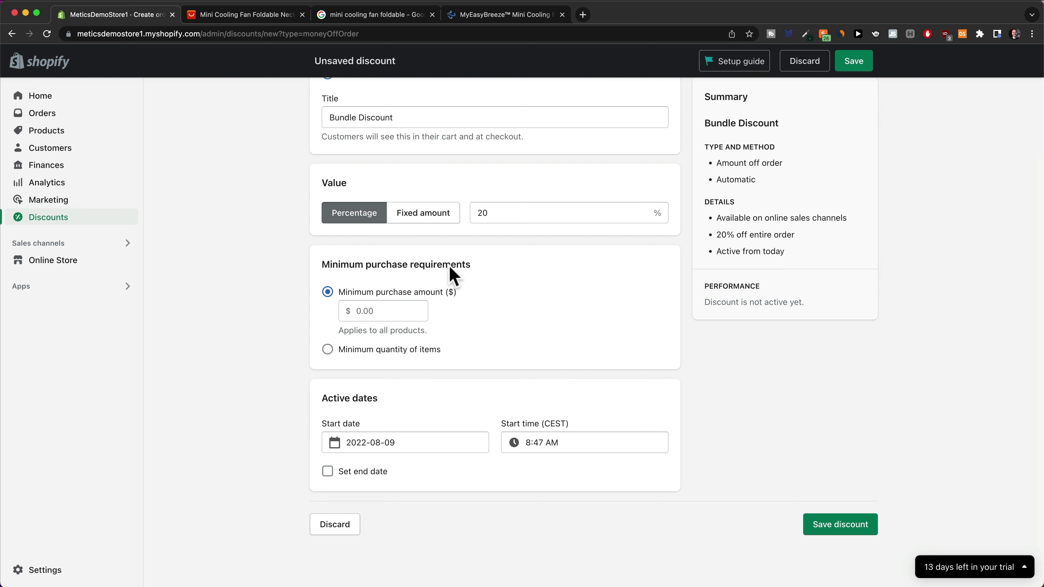
left_click(327, 350)
left_click(364, 330)
type("2")
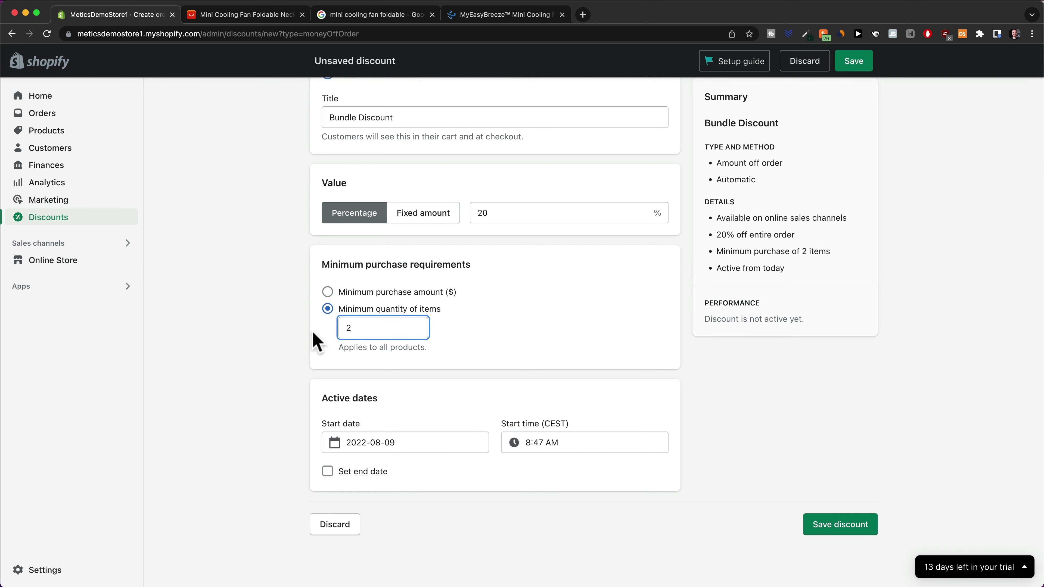
left_click(288, 352)
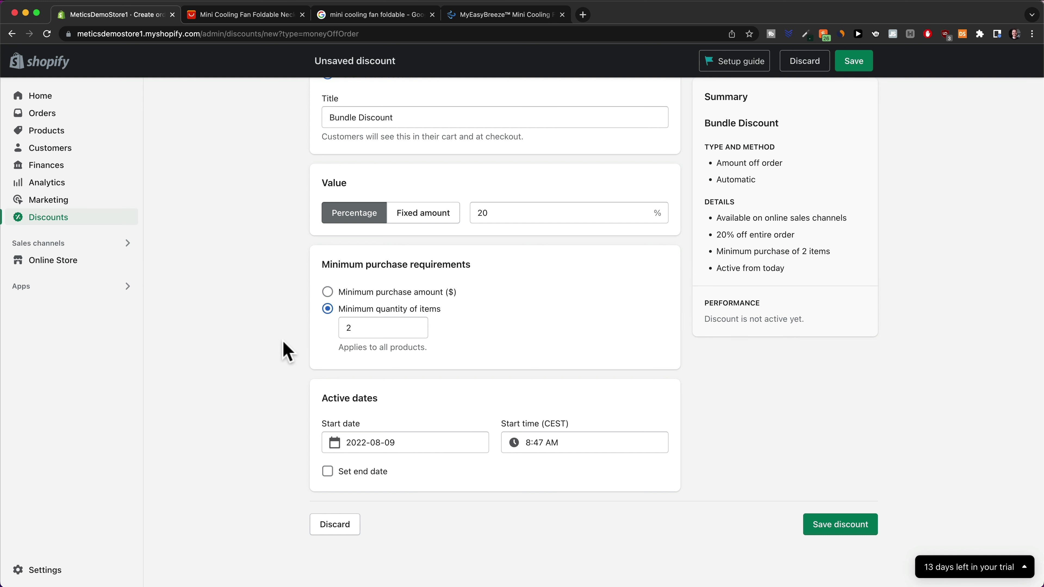
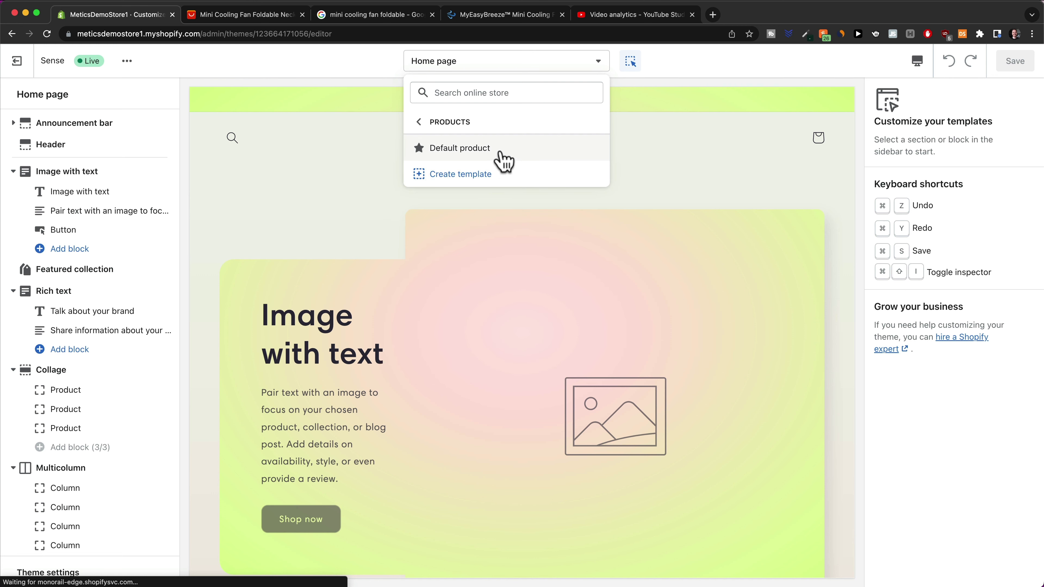
Load the Default product template for the MyEasyBreeze Mini Cooling Fan and preview it in Mobile layout
left_click(493, 149)
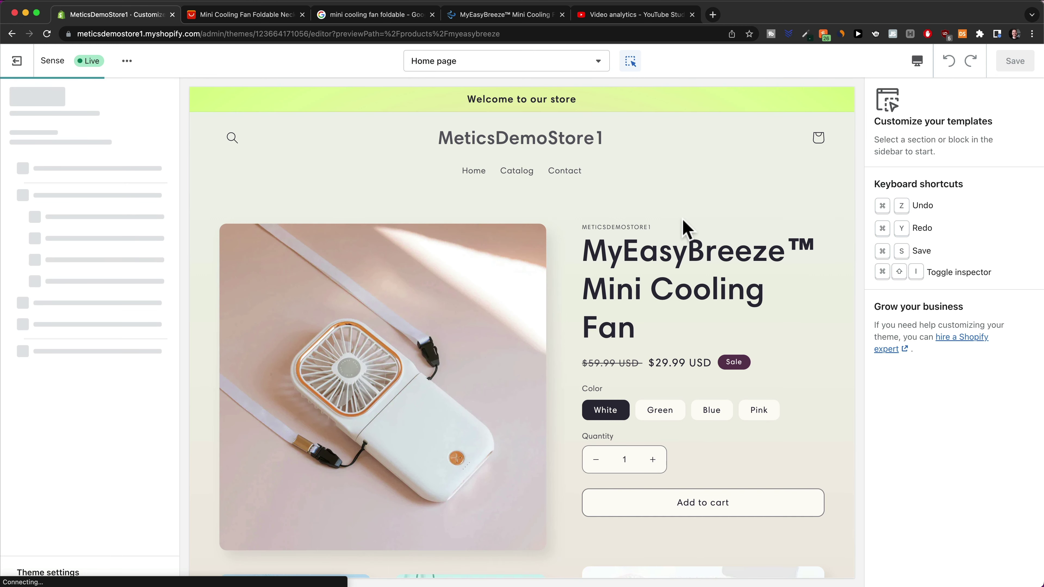
scroll(685, 228, "down", 5)
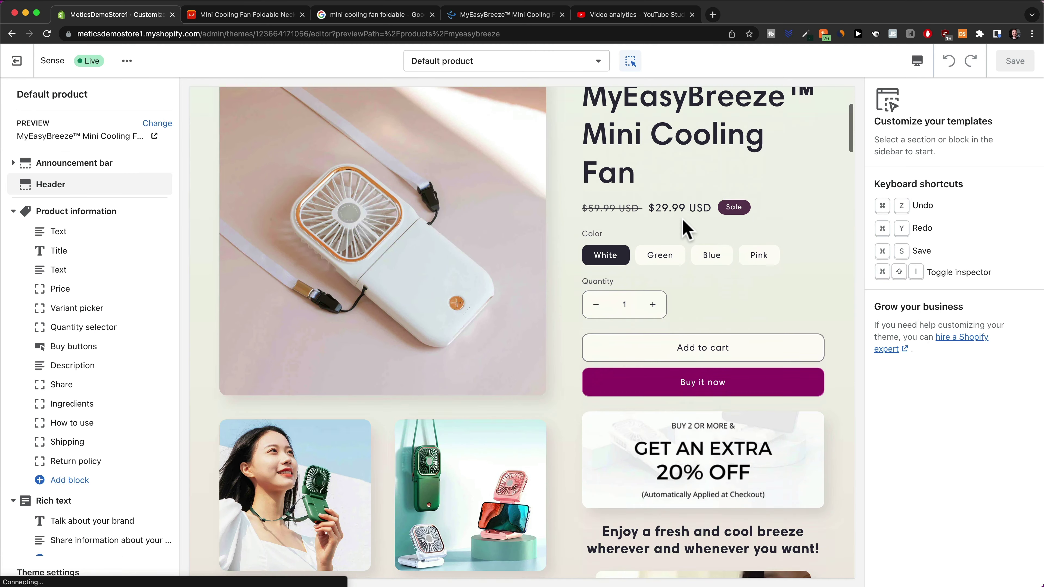
scroll(685, 228, "up", 5)
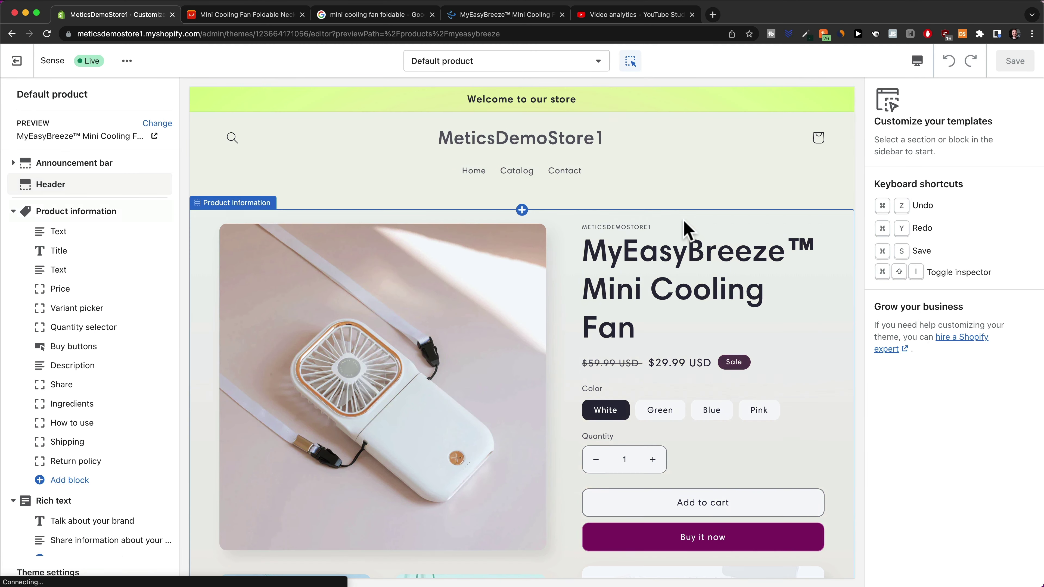
scroll(685, 228, "down", 8)
scroll(674, 304, "down", 7)
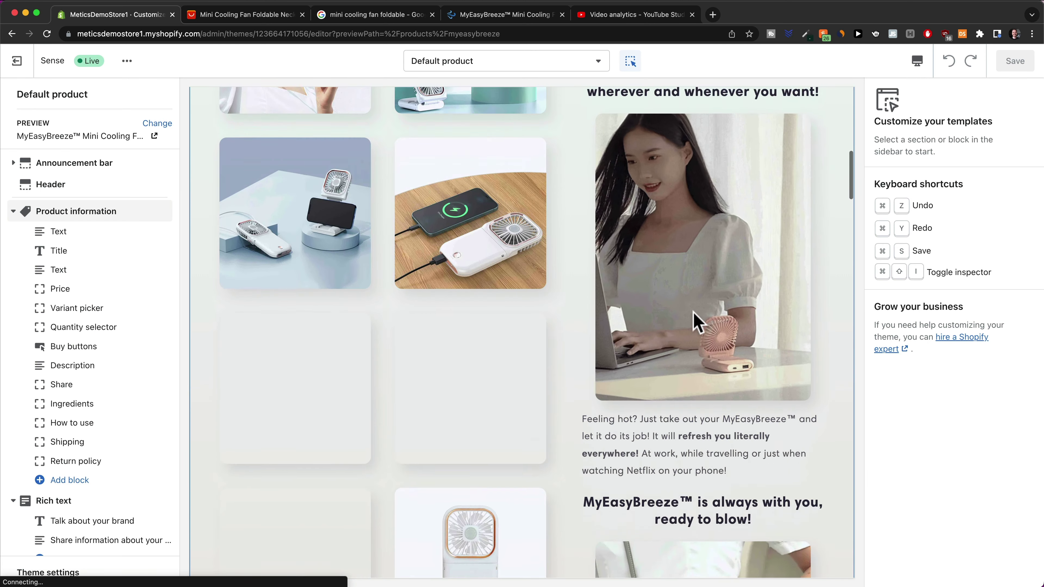
scroll(722, 303, "up", 15)
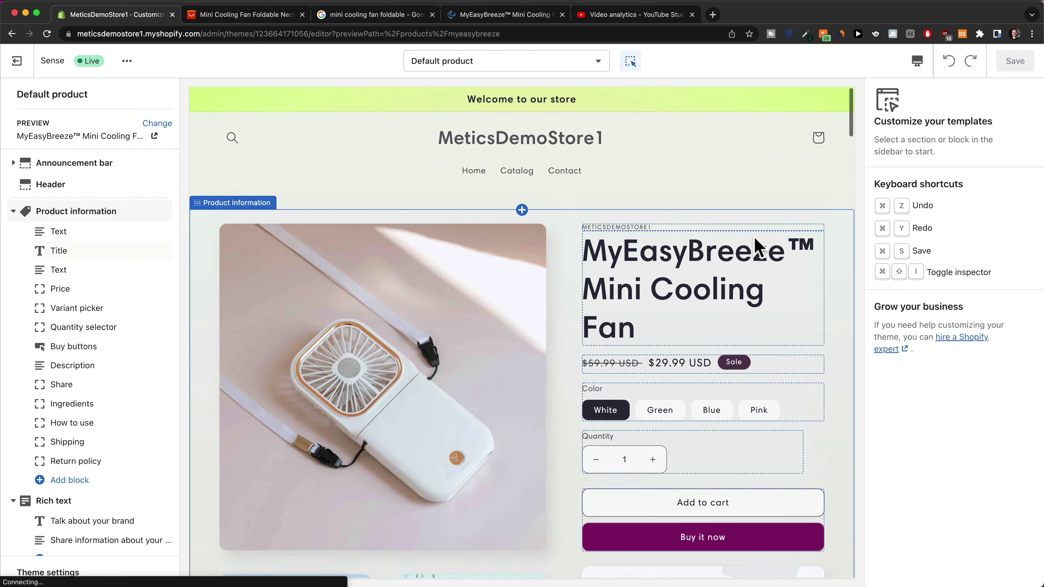
left_click(917, 63)
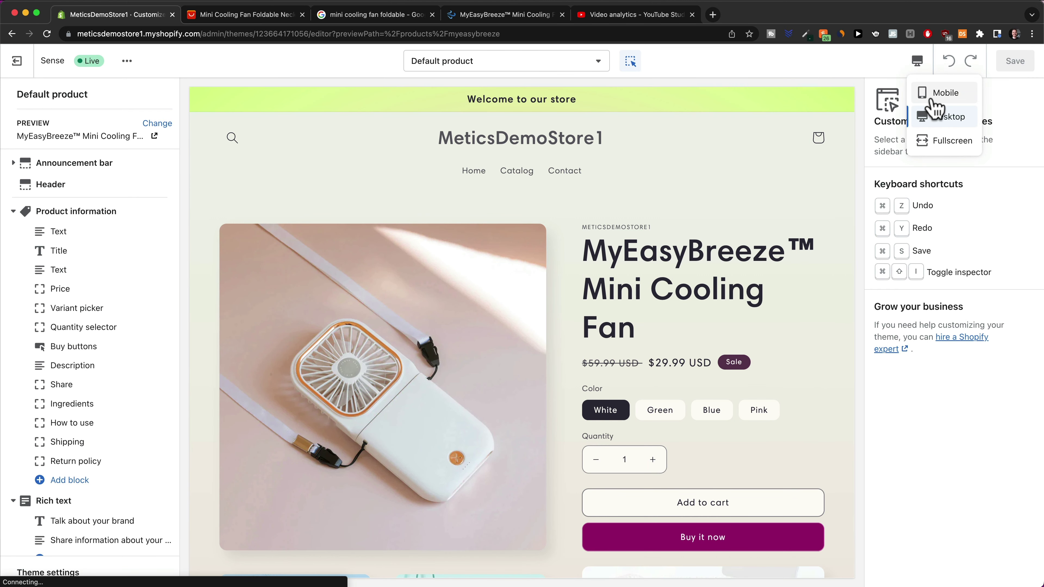
left_click(933, 99)
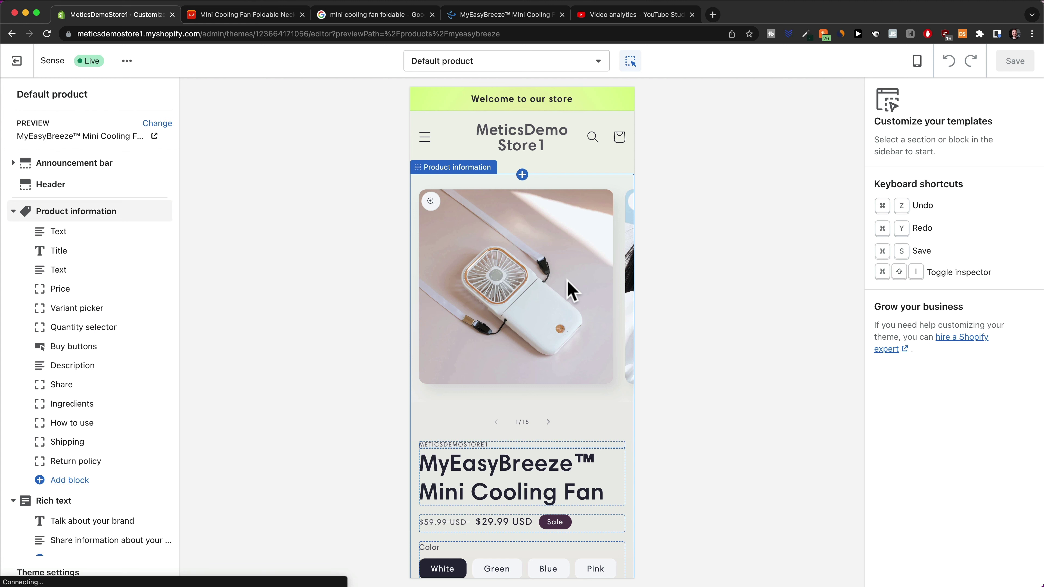
Scroll through the entire mobile preview of the fan product page
scroll(607, 317, "down", 5)
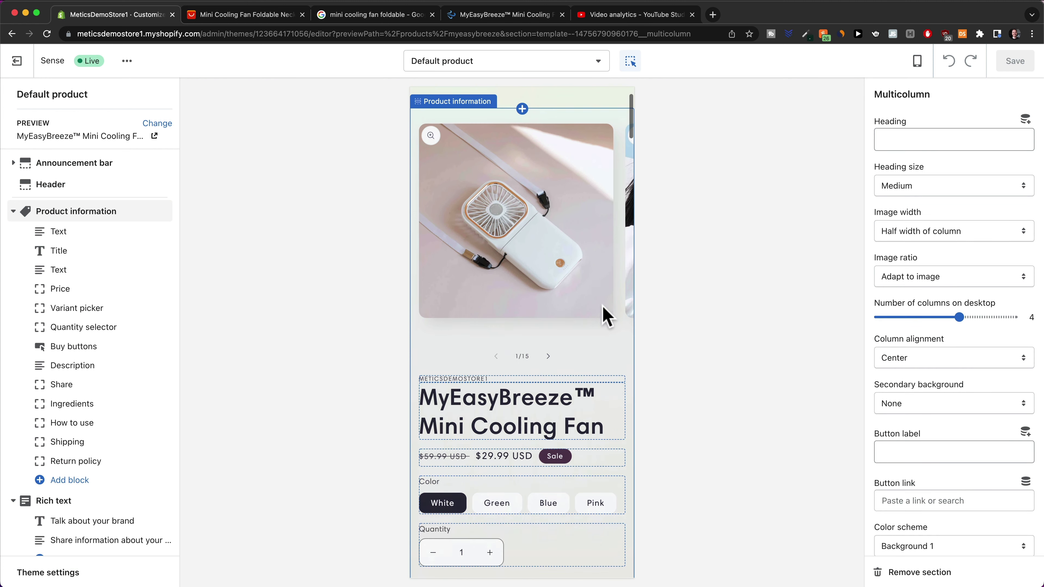
scroll(578, 304, "down", 2)
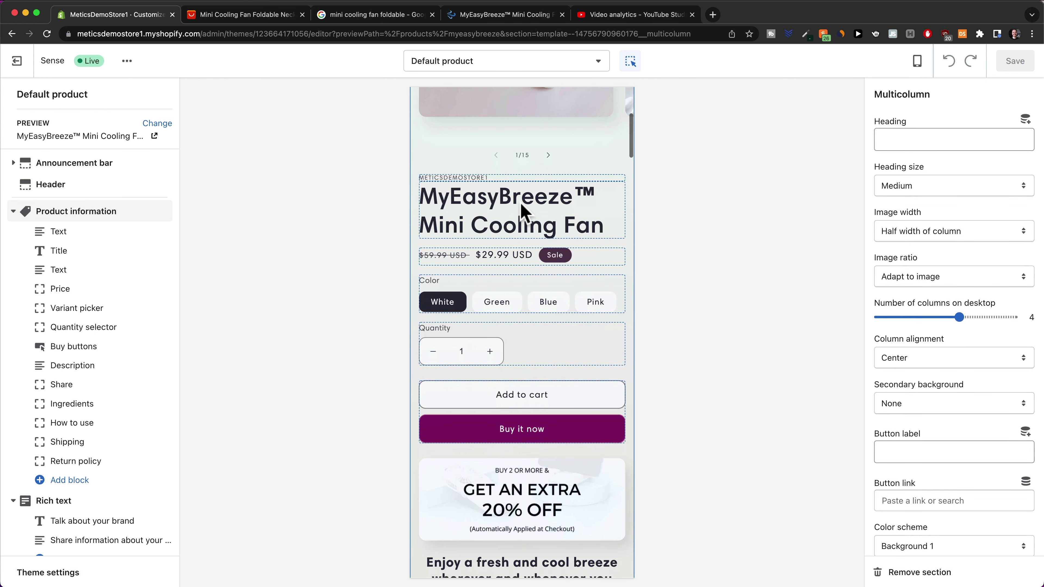
scroll(542, 228, "down", 1)
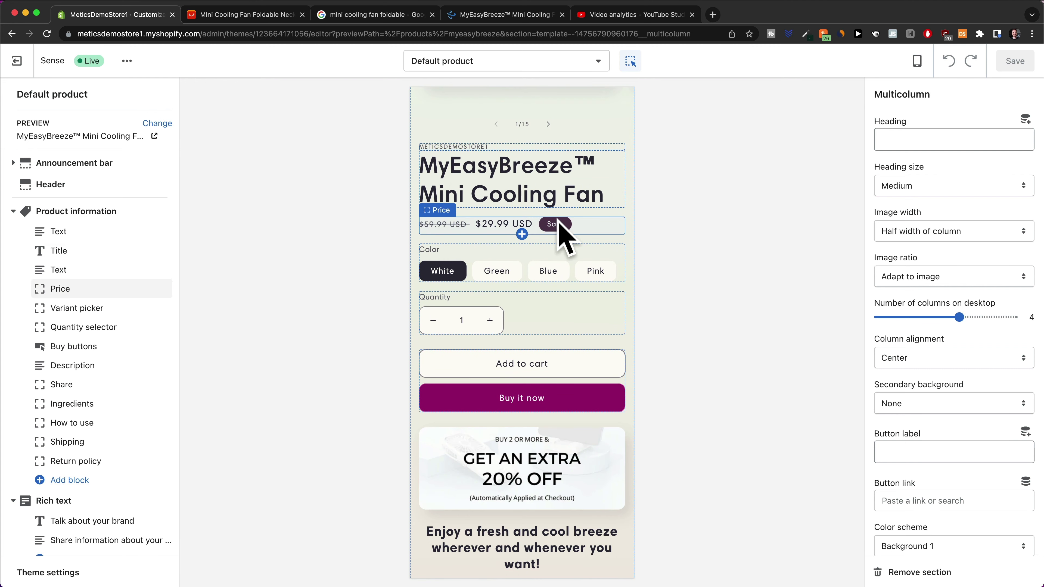
scroll(552, 230, "down", 2)
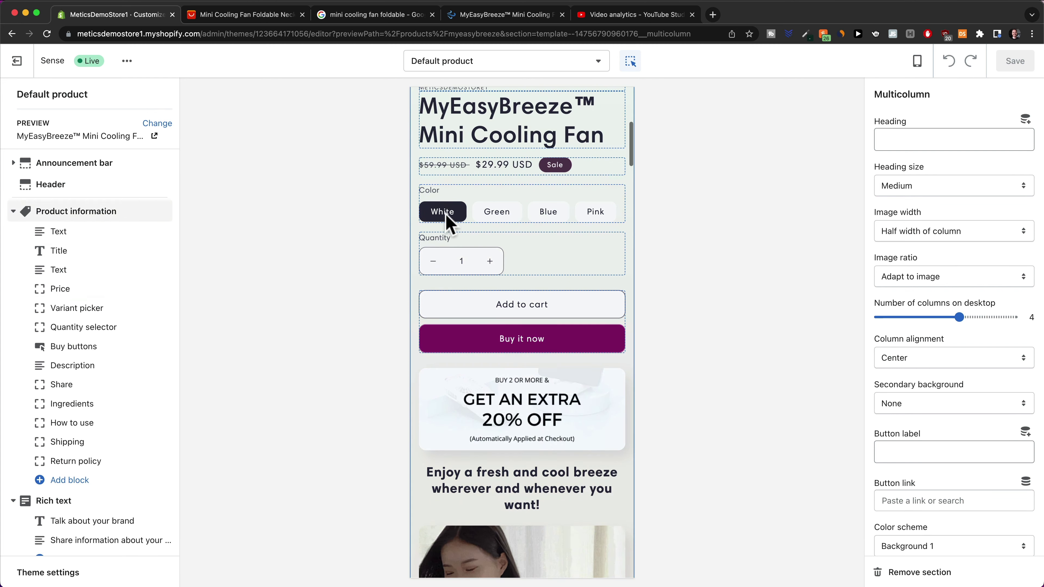
scroll(573, 230, "down", 3)
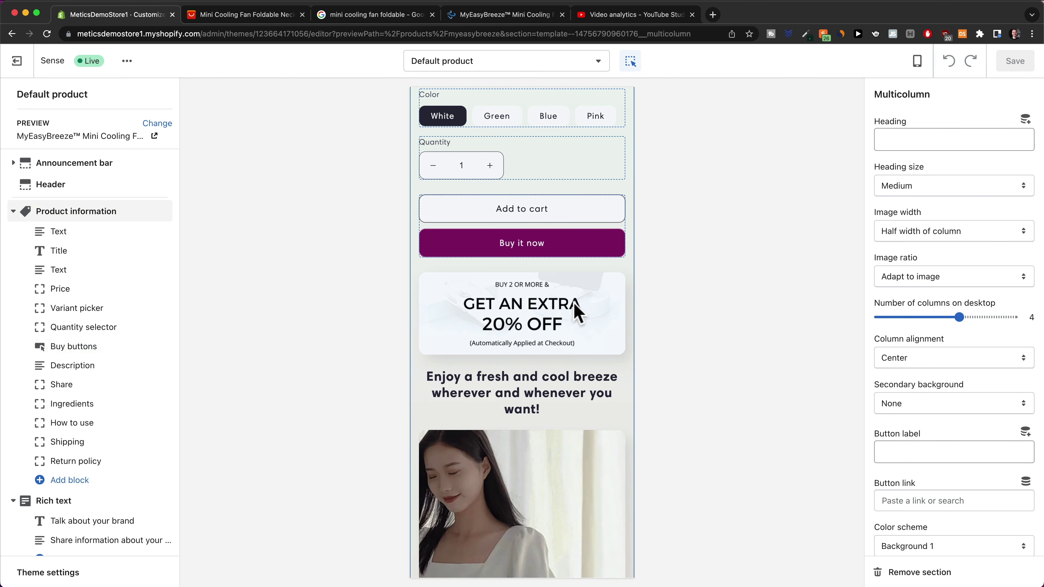
scroll(573, 306, "down", 3)
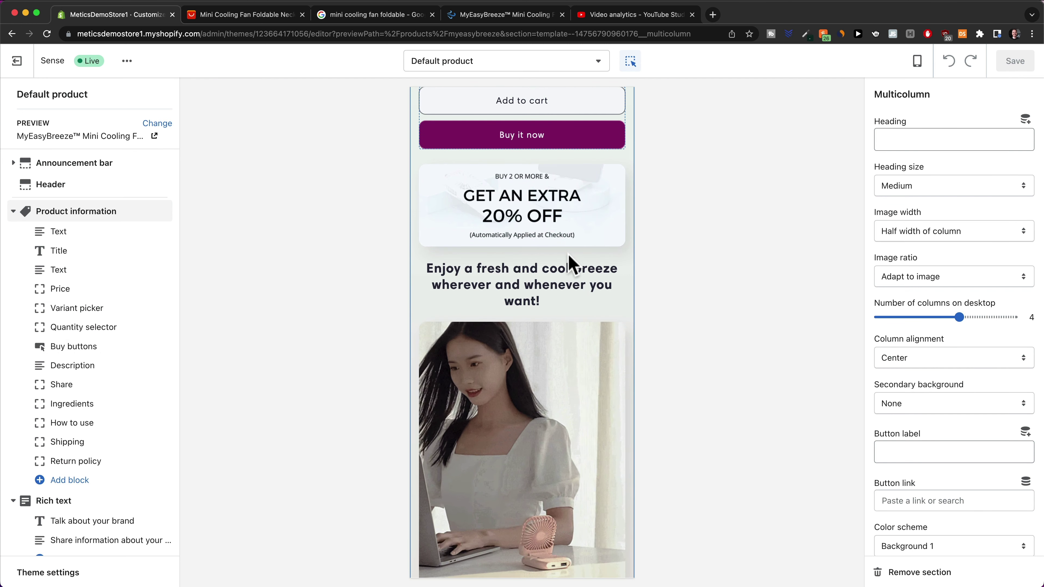
scroll(571, 264, "down", 1)
scroll(542, 289, "down", 15)
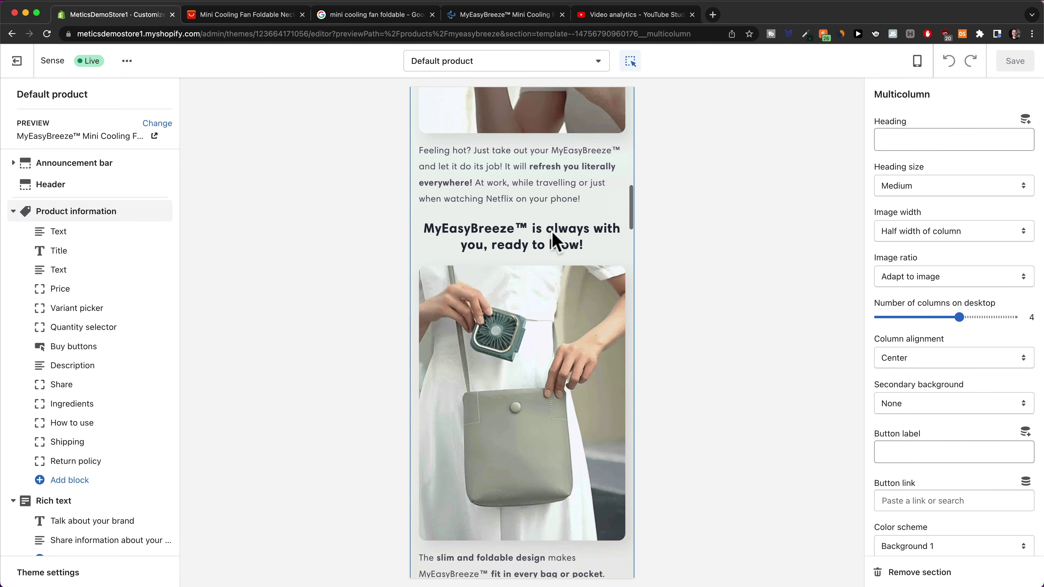
scroll(551, 232, "down", 20)
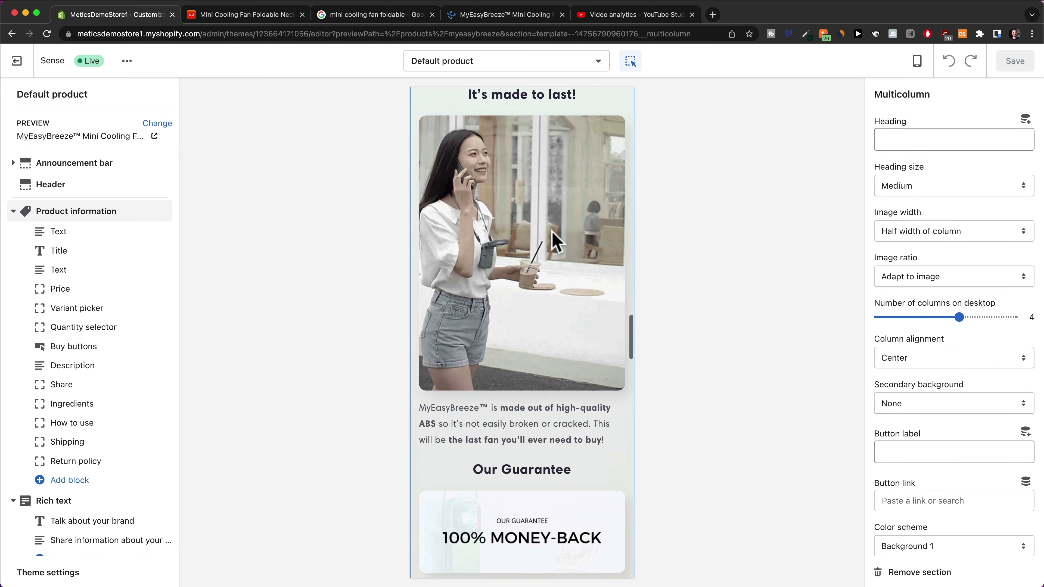
scroll(551, 232, "down", 2)
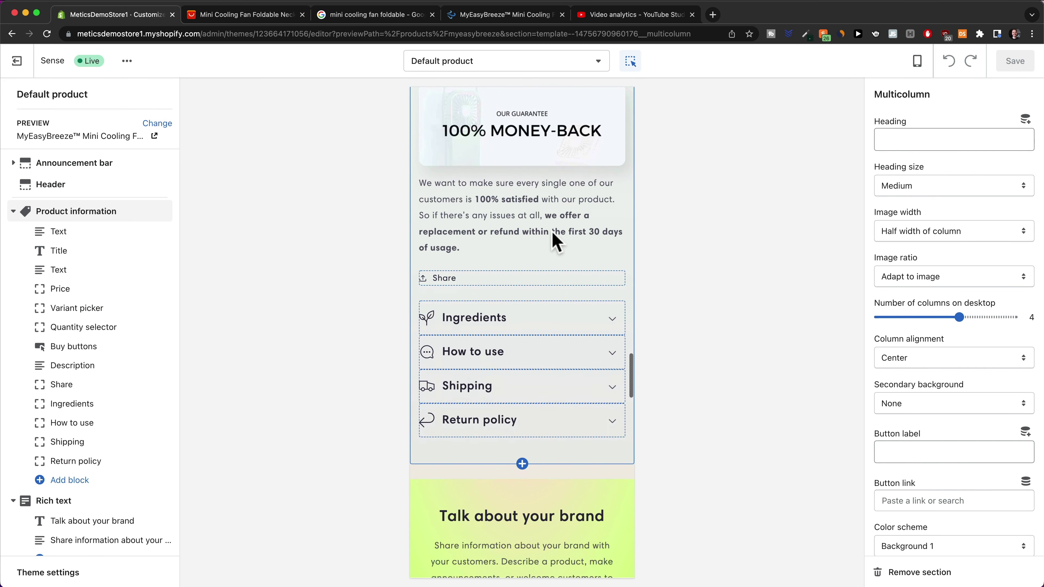
scroll(551, 232, "down", 8)
scroll(552, 232, "down", 8)
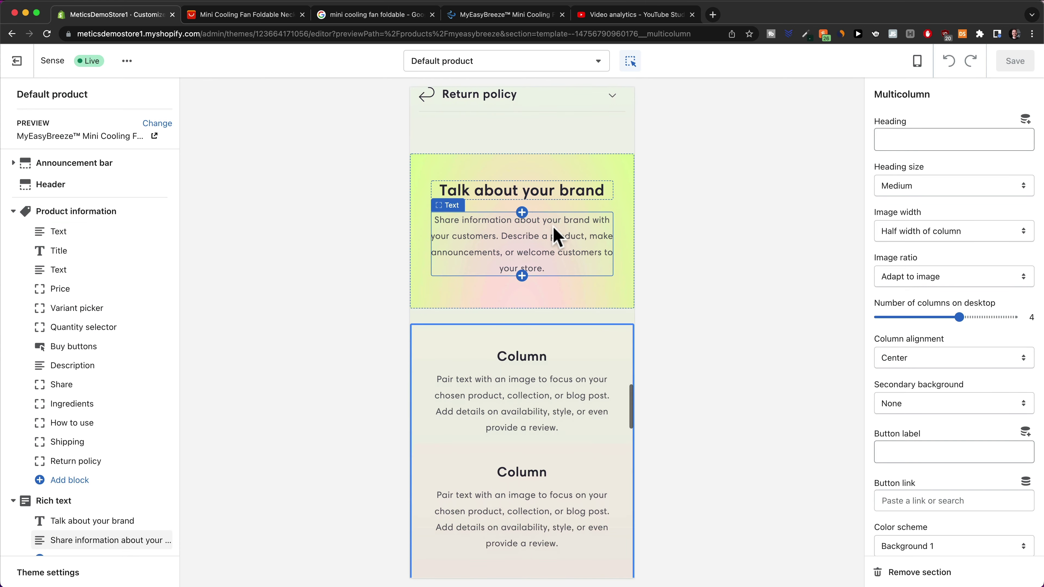
scroll(528, 308, "up", 20)
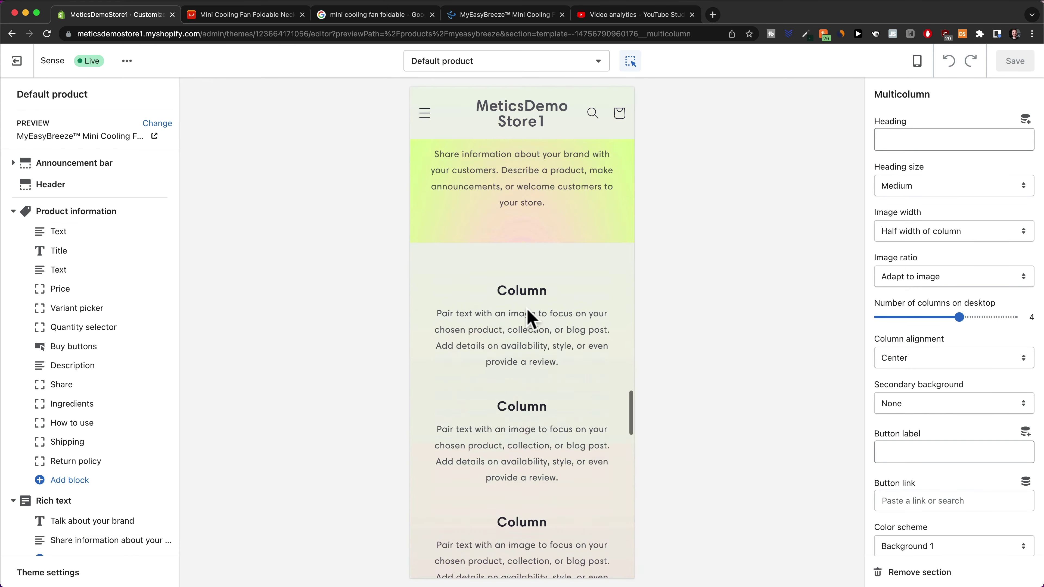
scroll(526, 308, "up", 4)
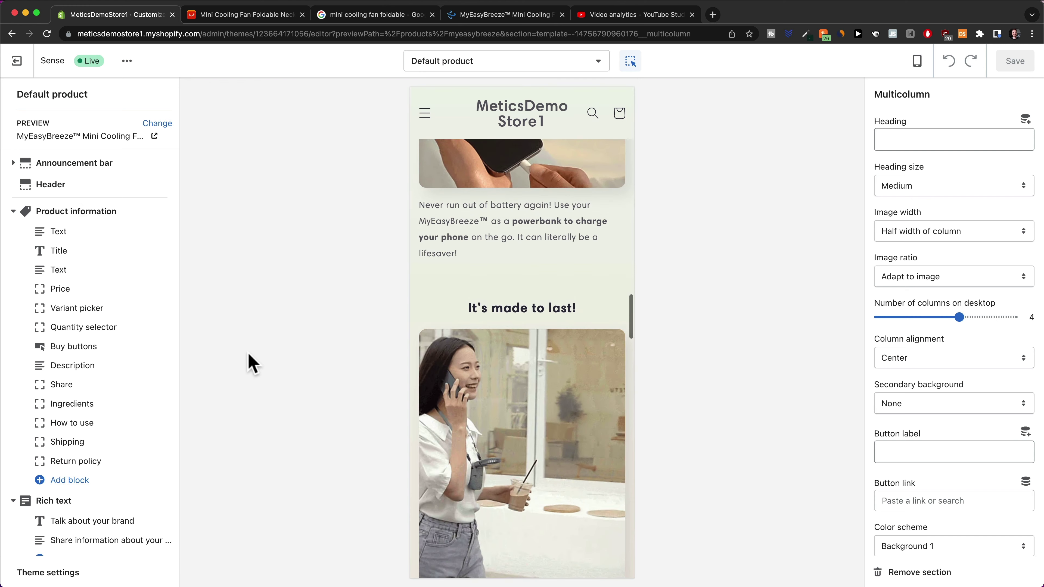
Step through Product information and Rich text to reach the Multicolumn section's settings
left_click(71, 218)
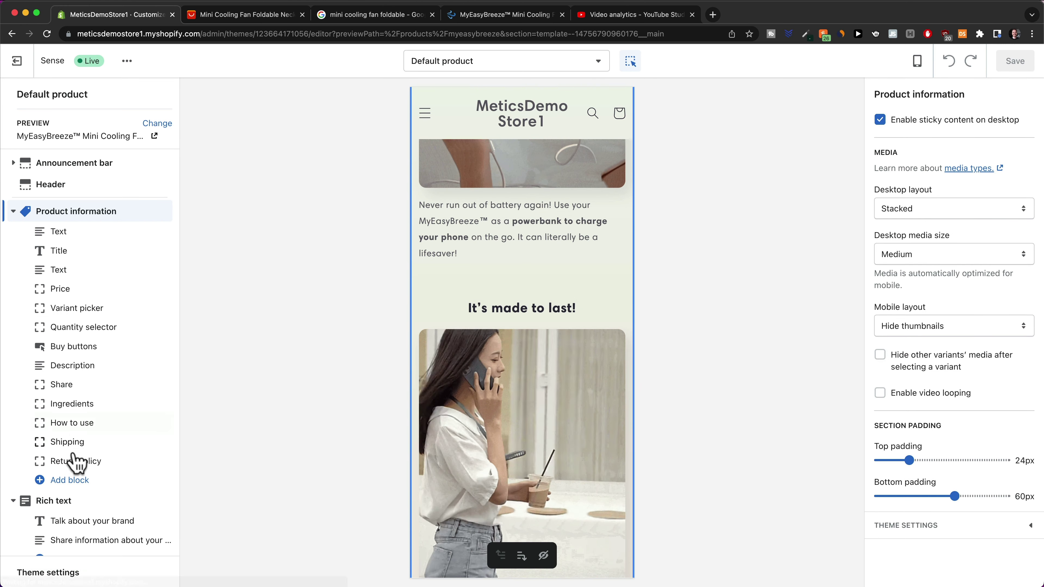
left_click(63, 501)
scroll(72, 412, "down", 7)
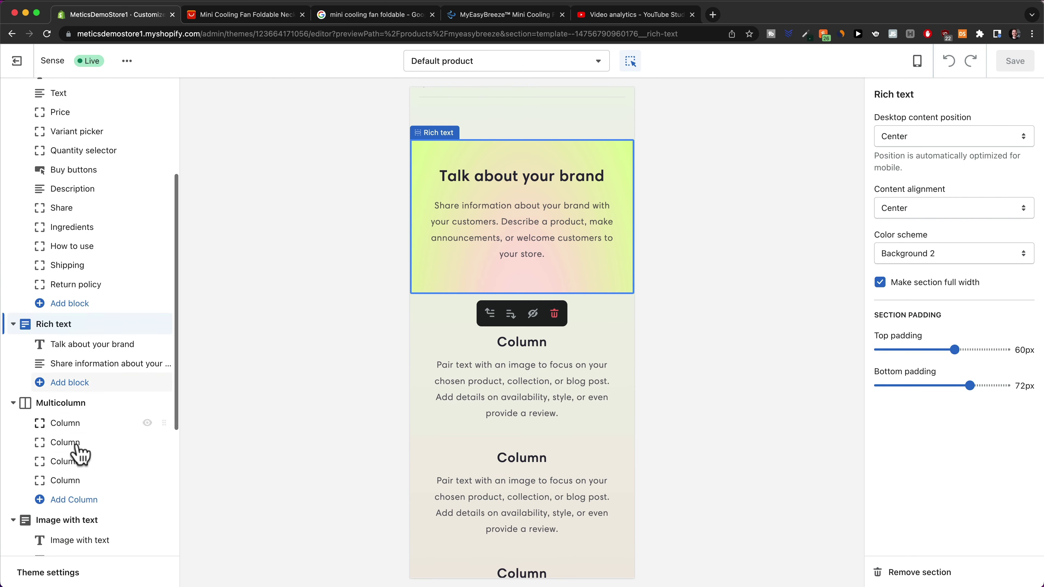
left_click(70, 303)
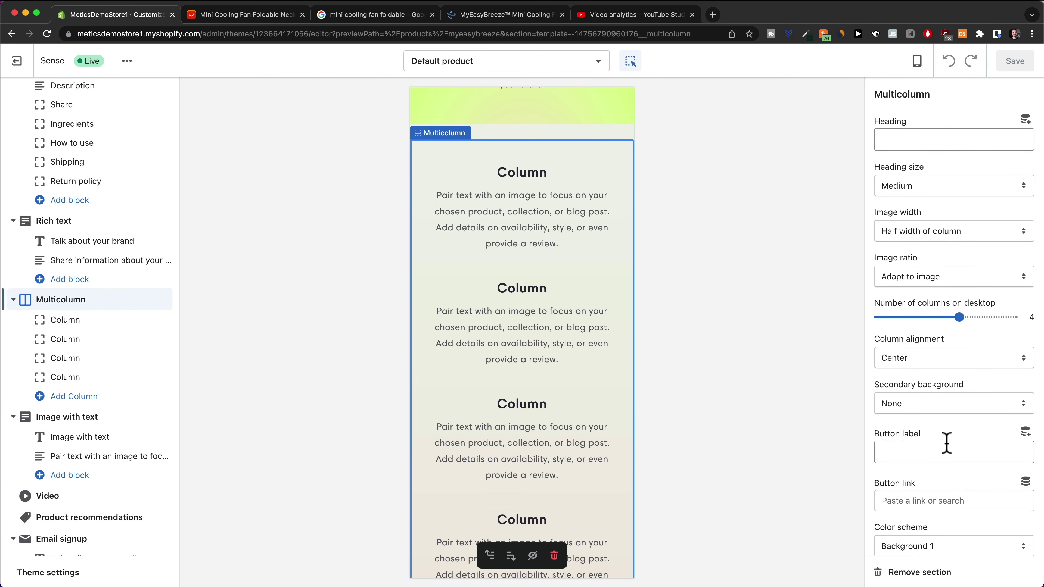
scroll(539, 385, "up", 10)
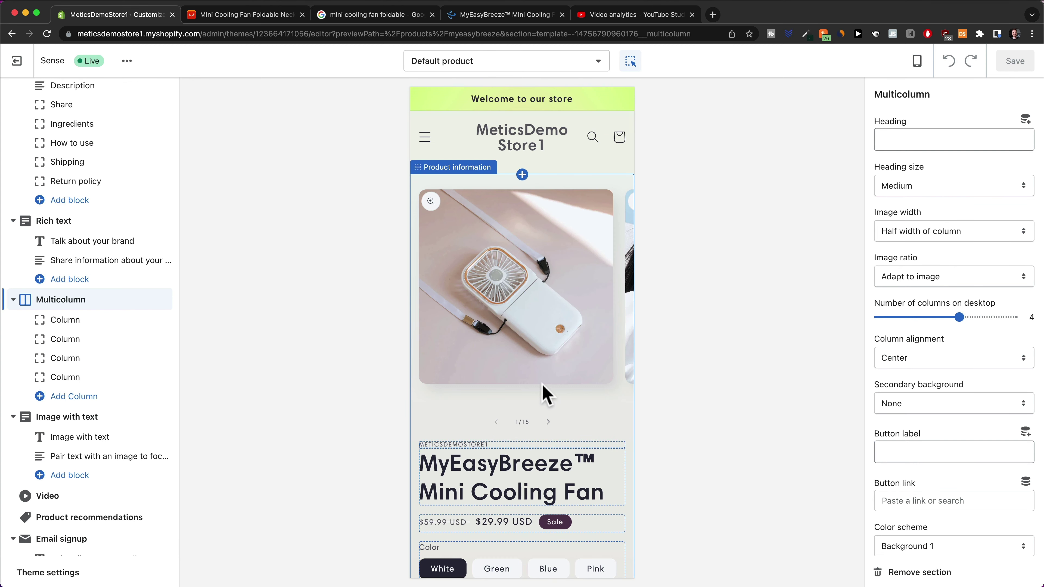
Delete the 'Welcome to our store' announcement, then undo the deletion
left_click(517, 547)
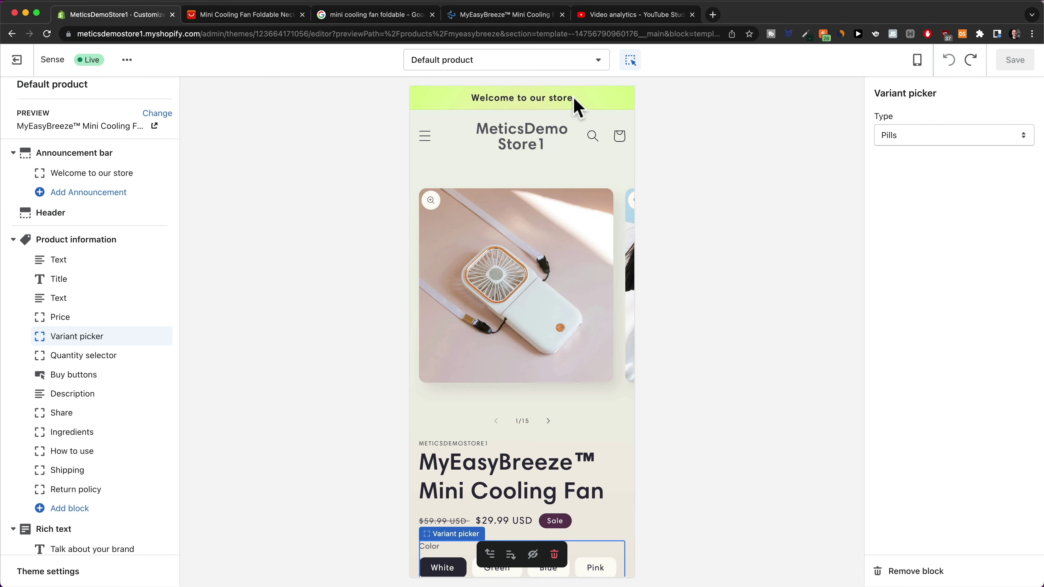
left_click(559, 101)
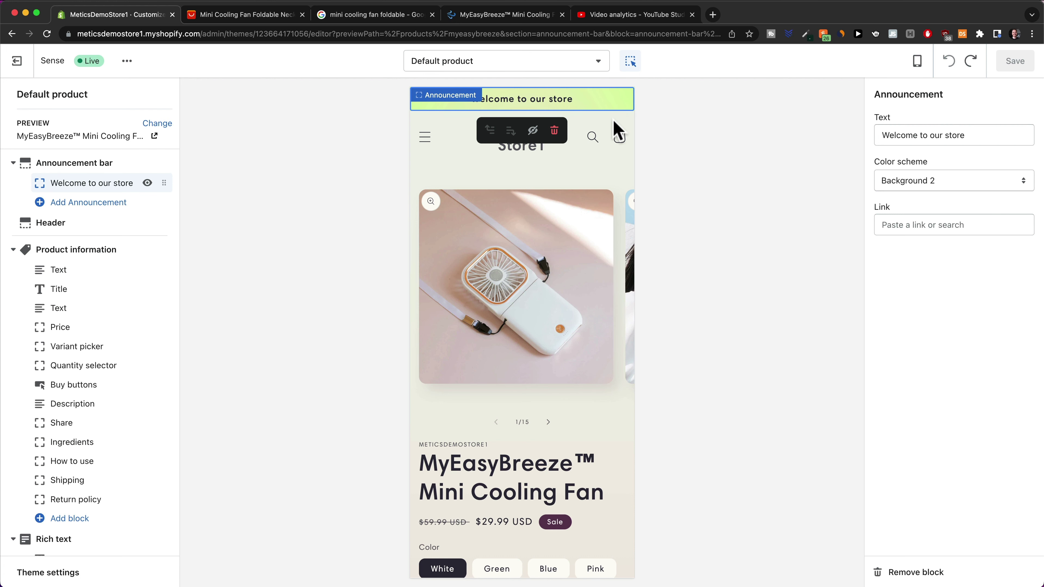
left_click(555, 131)
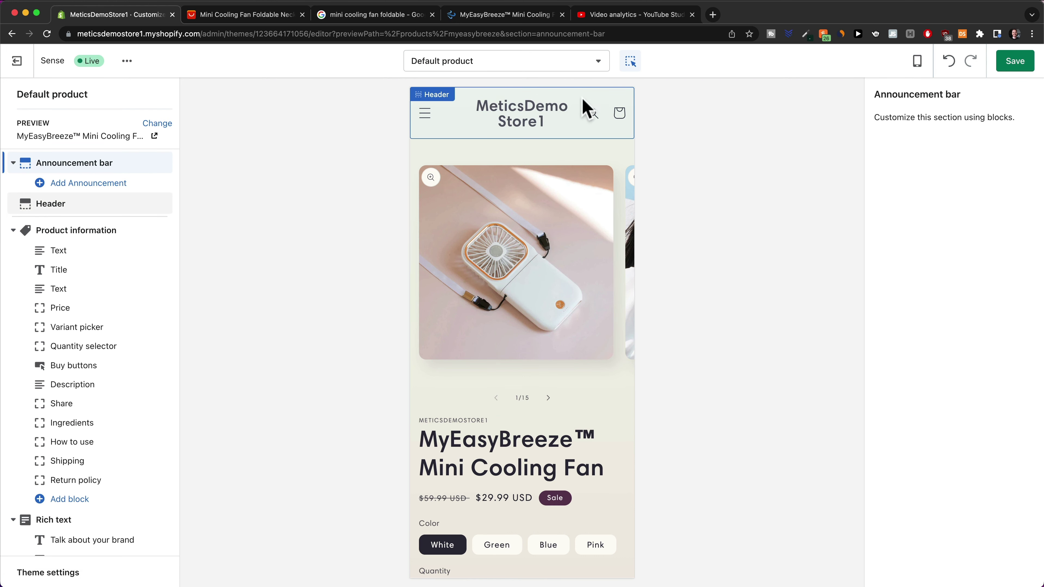
left_click(950, 62)
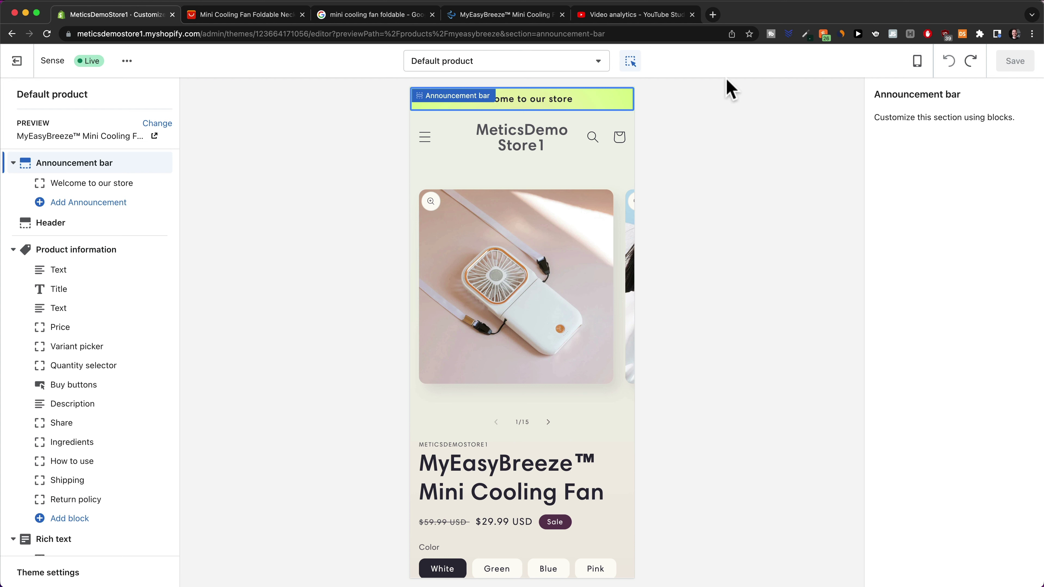
Replace the announcement text with 'ONLY TODAY: 50% OFF & FREE SHIPPING'
left_click(594, 107)
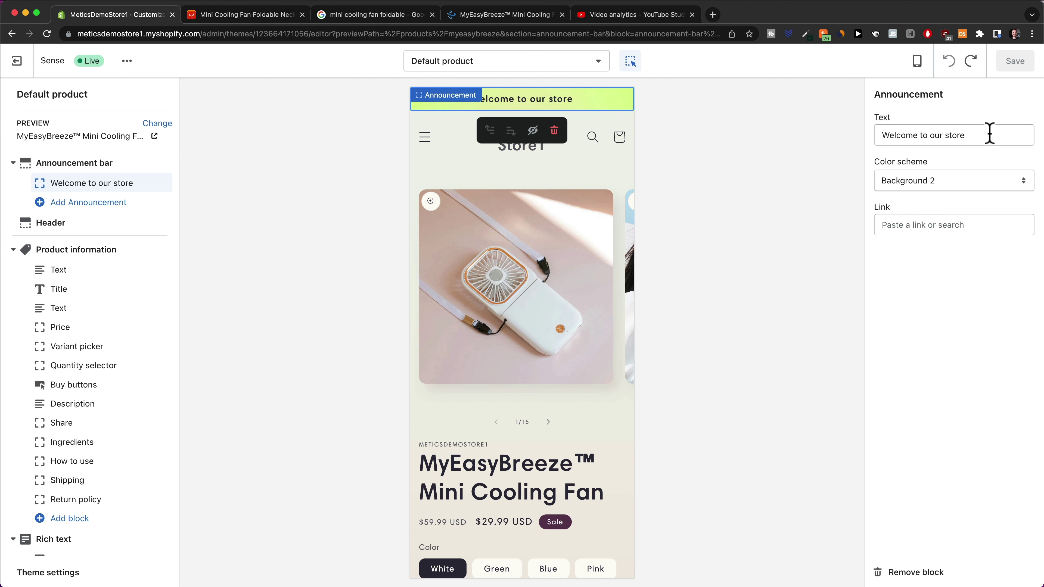
left_click_drag(990, 134, 869, 138)
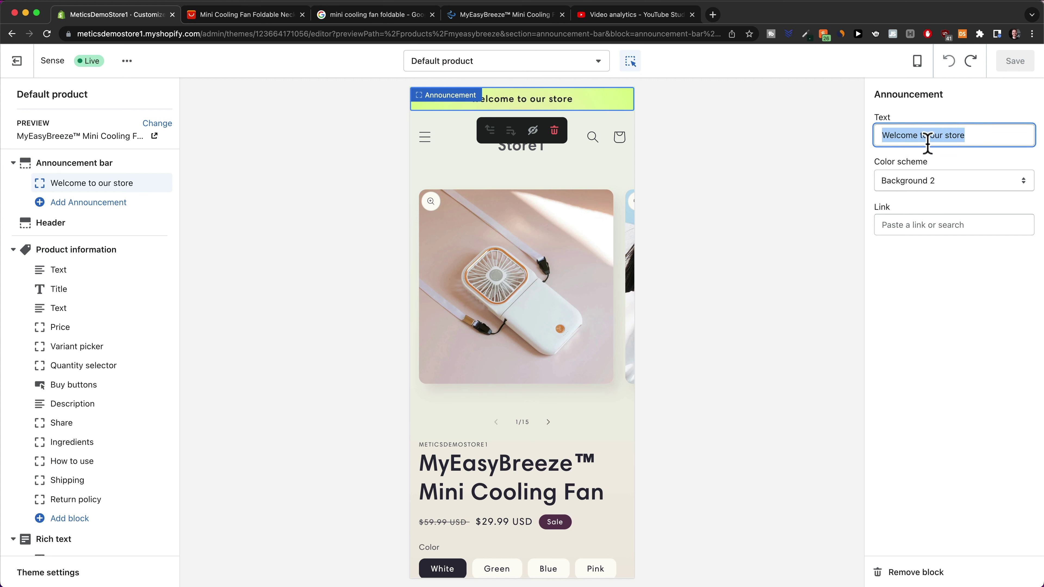
type("ONLY TODAY: 50% OFF & FREE SHIPPING")
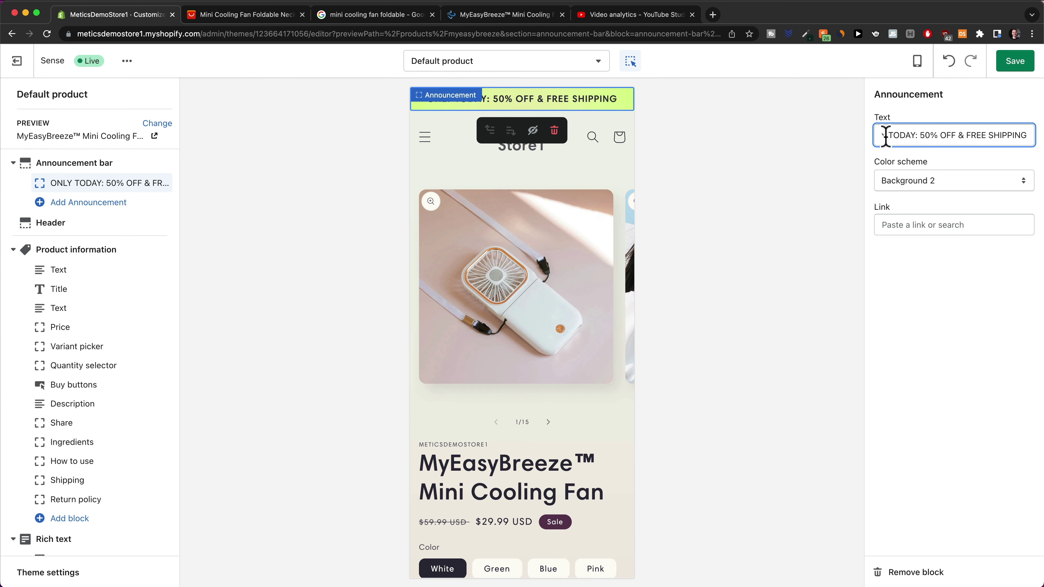
left_click_drag(884, 136, 874, 136)
left_click(926, 135)
left_click_drag(961, 135, 1030, 136)
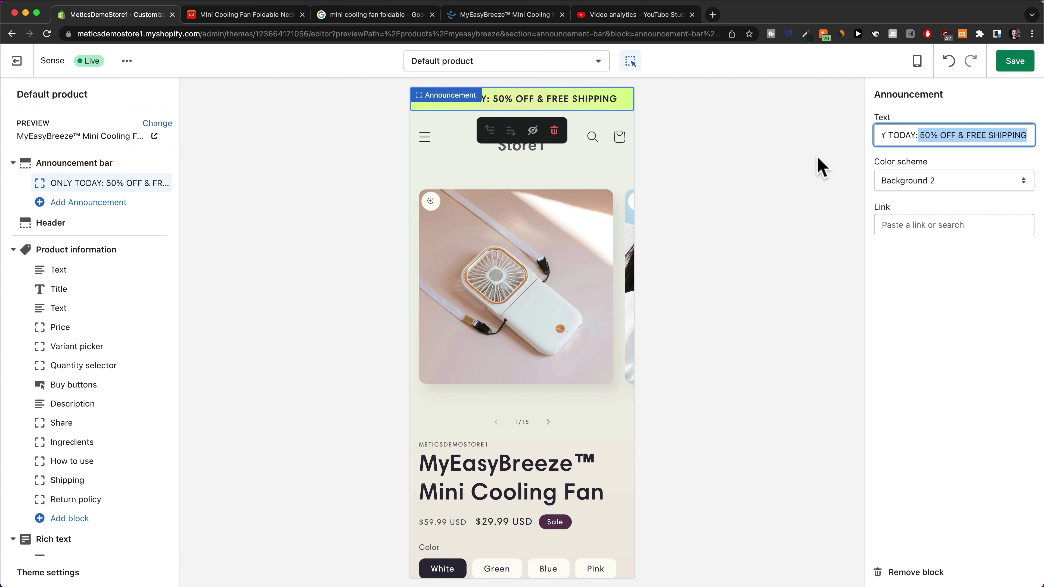
left_click(822, 167)
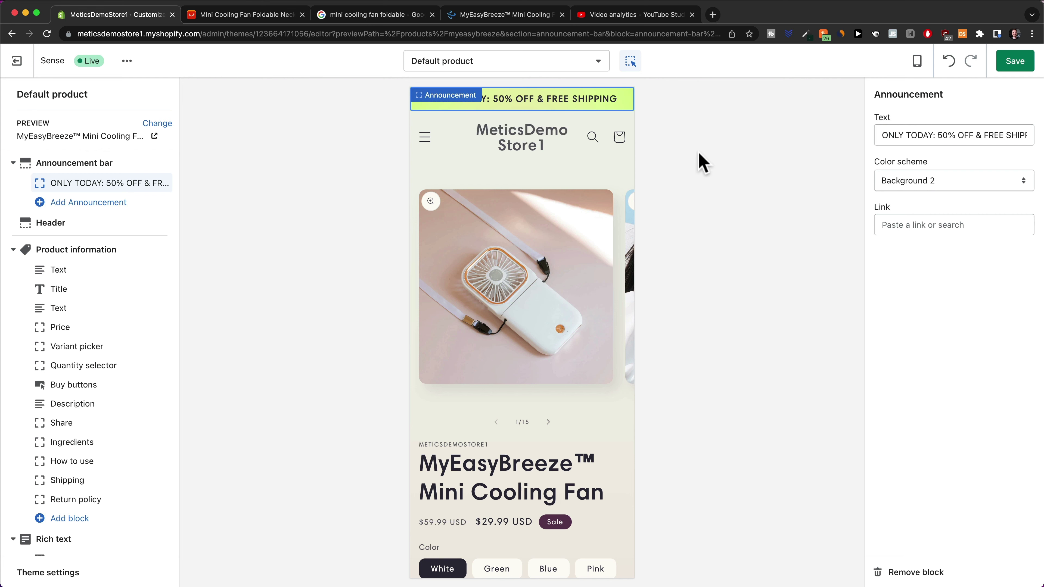
Delete the vendor text block above the product title
left_click(517, 289)
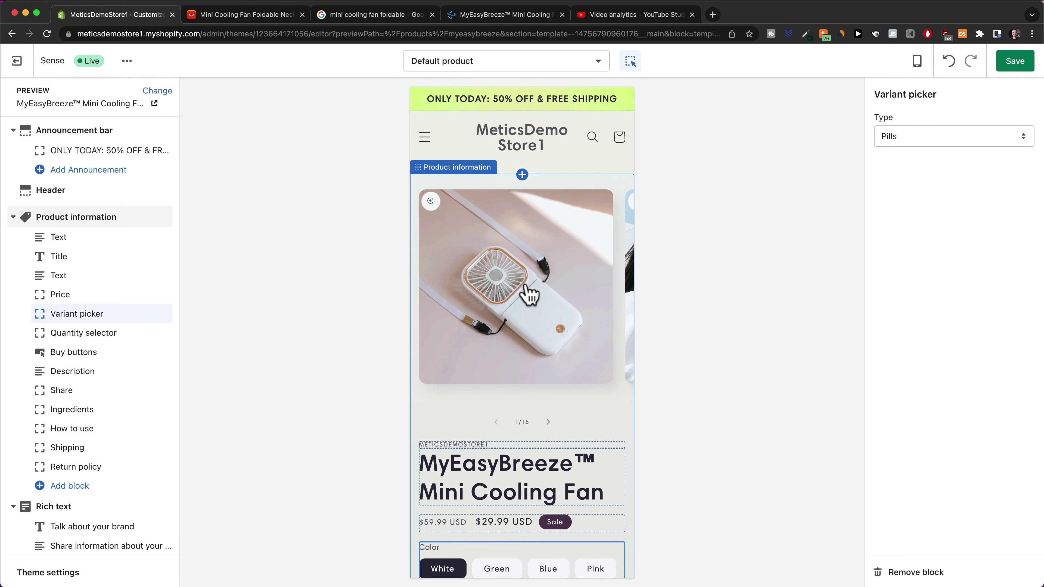
left_click(548, 422)
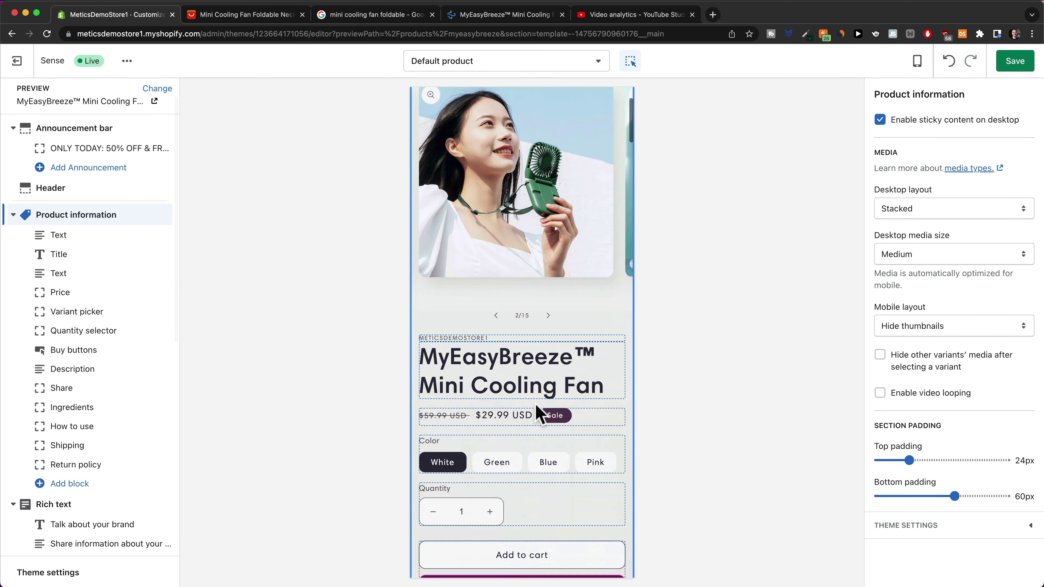
left_click(465, 322)
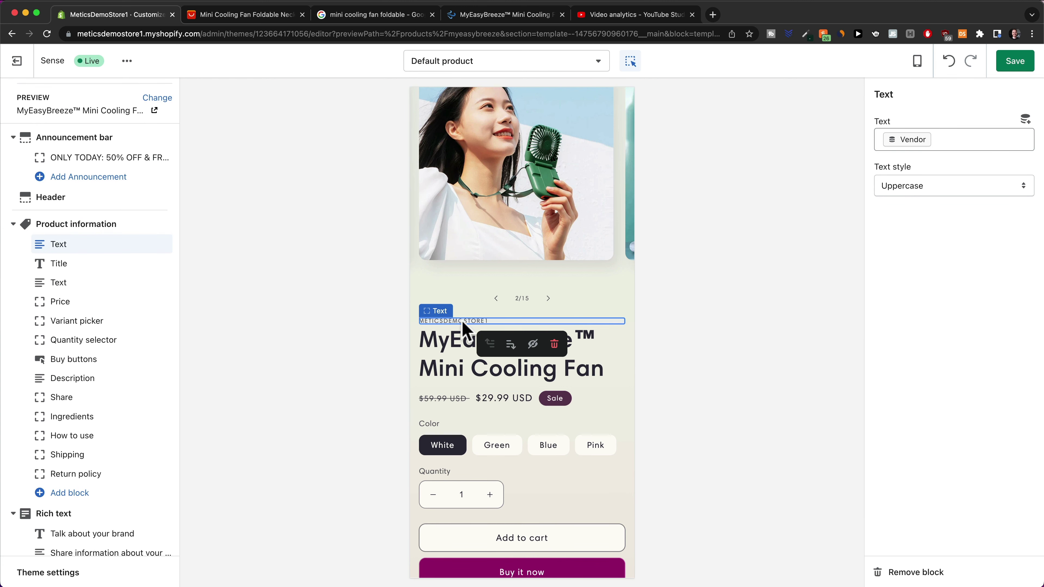
left_click(554, 344)
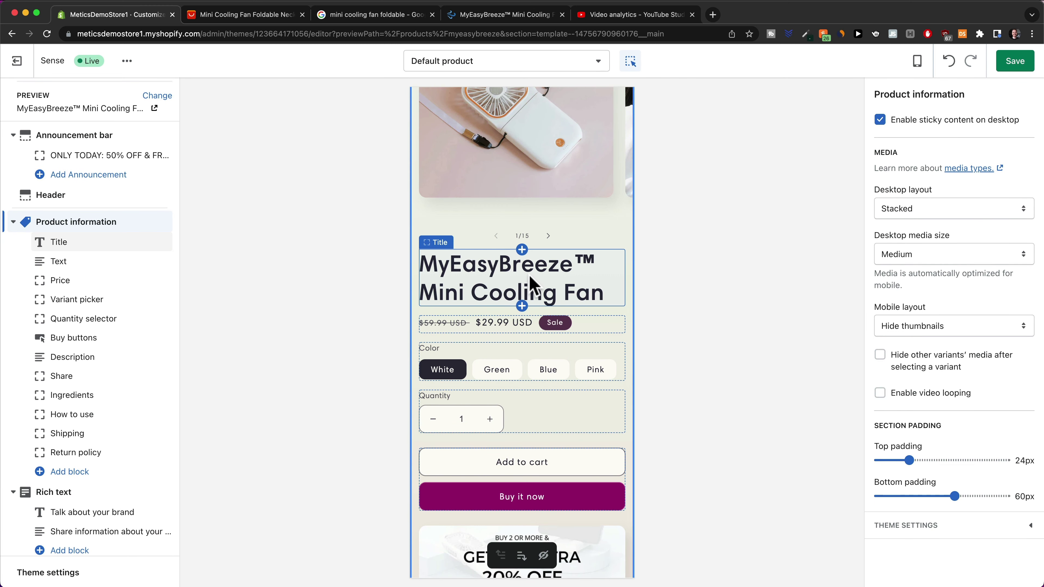
Turn off dynamic checkout buttons in the Buy buttons block, leaving only Add to cart
scroll(530, 284, "down", 2)
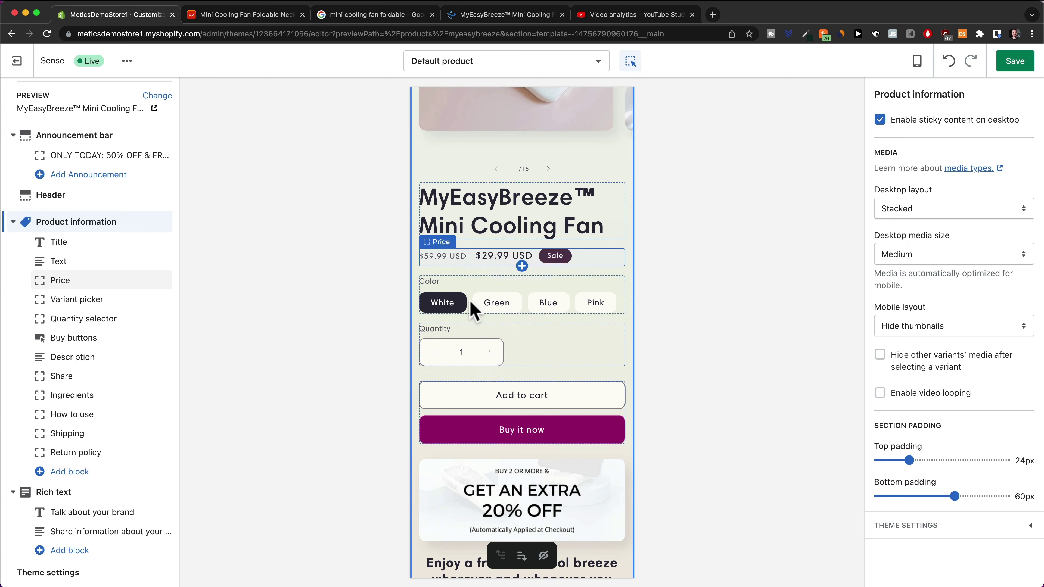
scroll(473, 312, "down", 2)
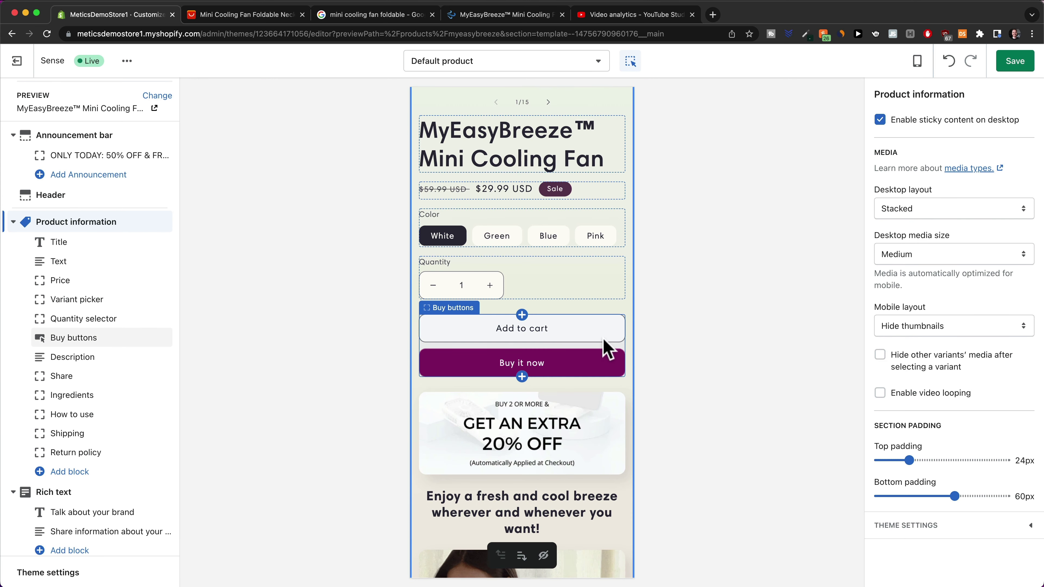
left_click(598, 345)
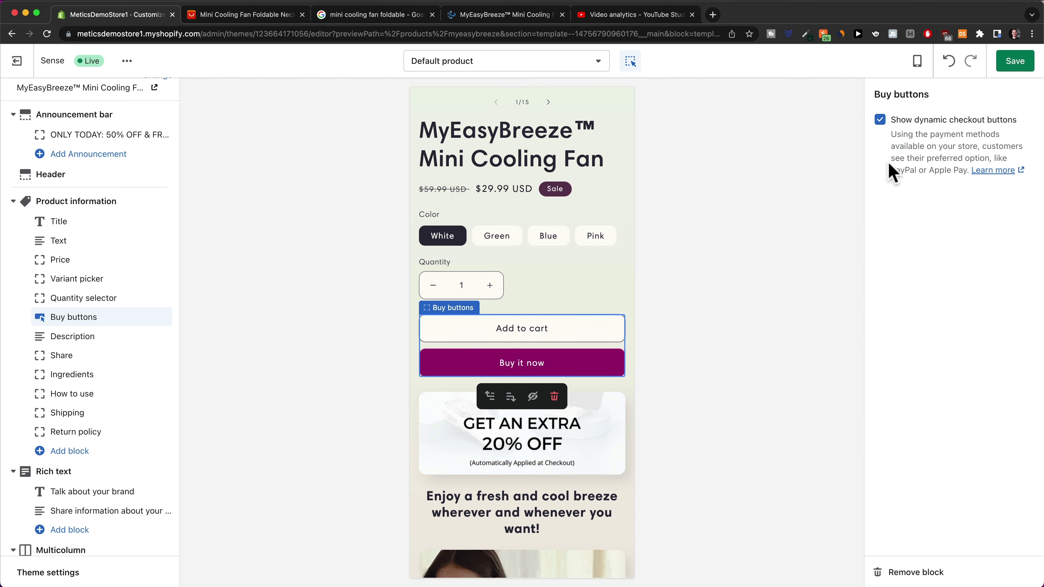
left_click(880, 120)
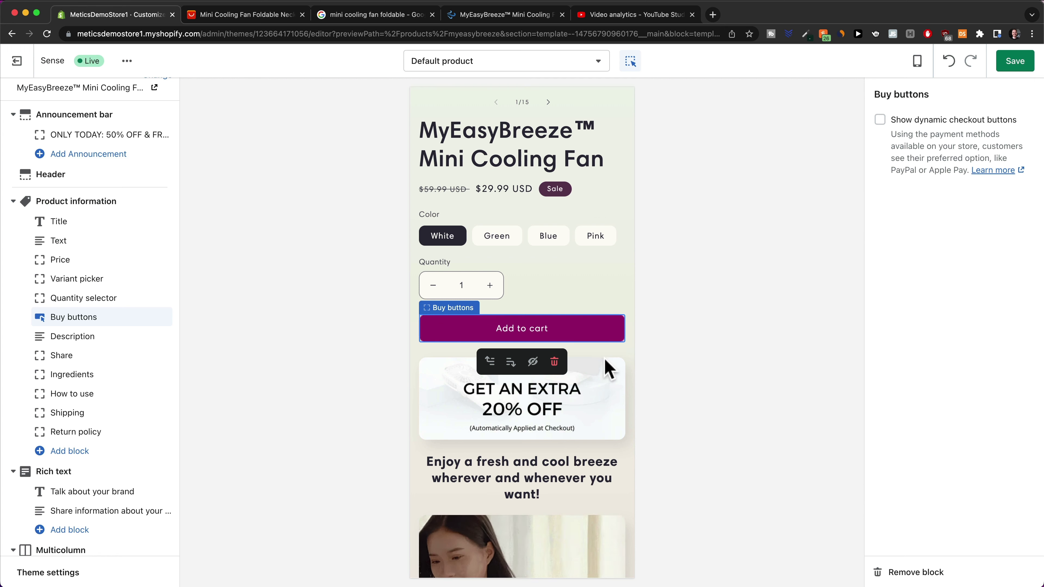
scroll(605, 292, "down", 5)
Rename the Ingredients collapsible row's heading to FAQ
left_click(591, 341)
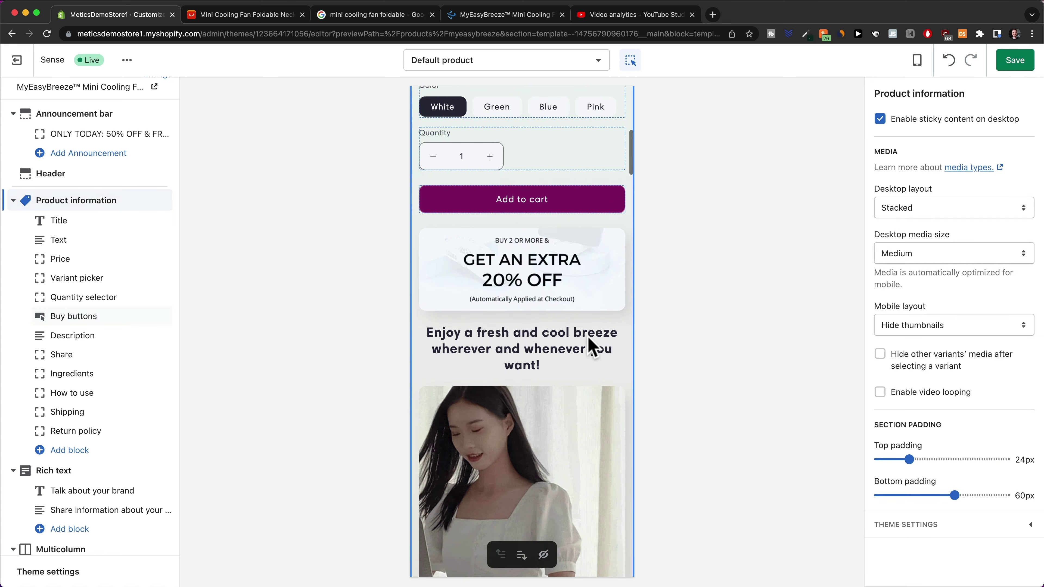
scroll(589, 284, "down", 10)
scroll(552, 243, "down", 18)
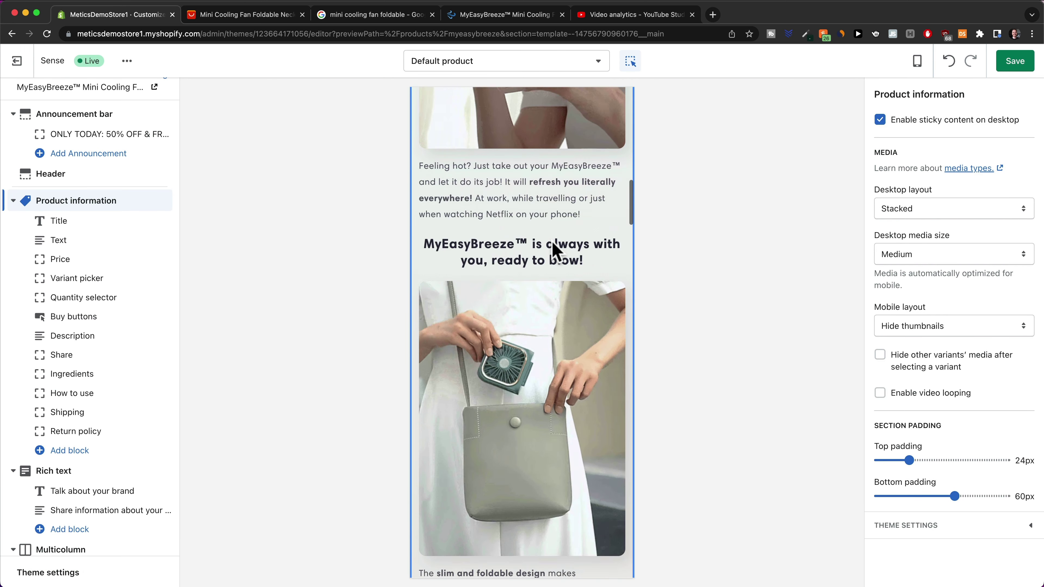
scroll(555, 245, "down", 20)
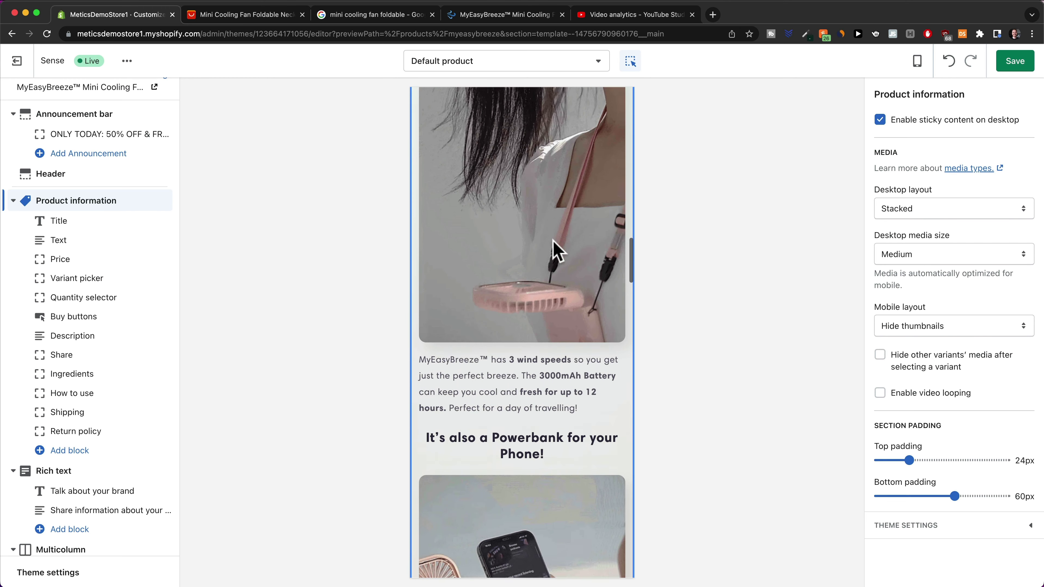
scroll(565, 343, "down", 4)
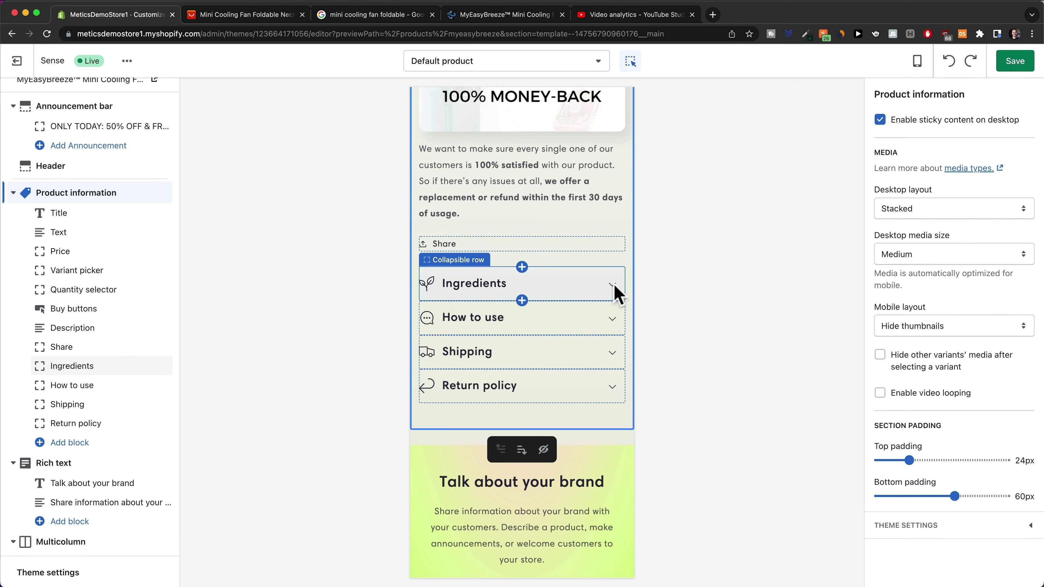
left_click(615, 292)
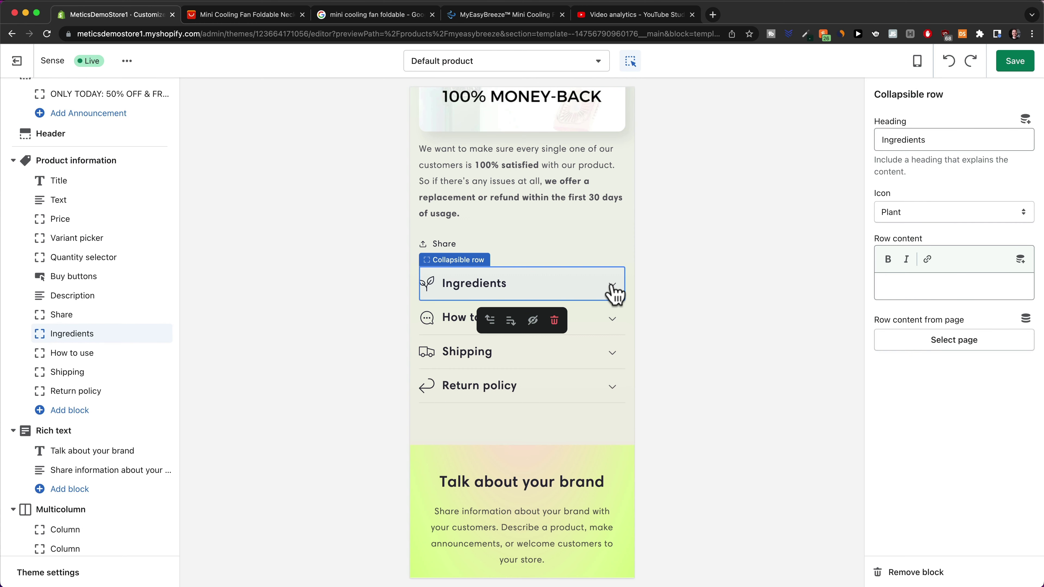
left_click(615, 293)
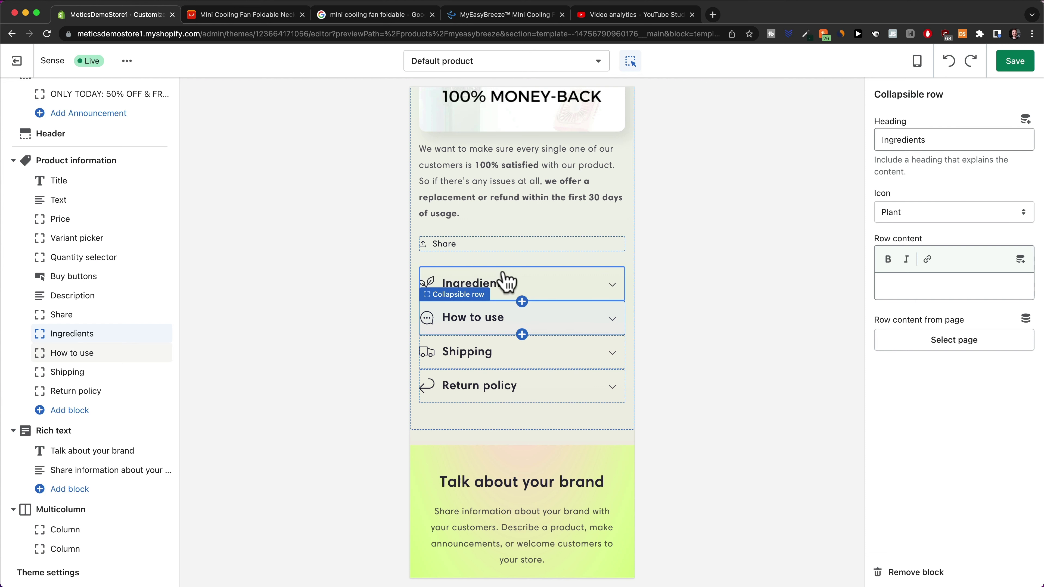
left_click(527, 293)
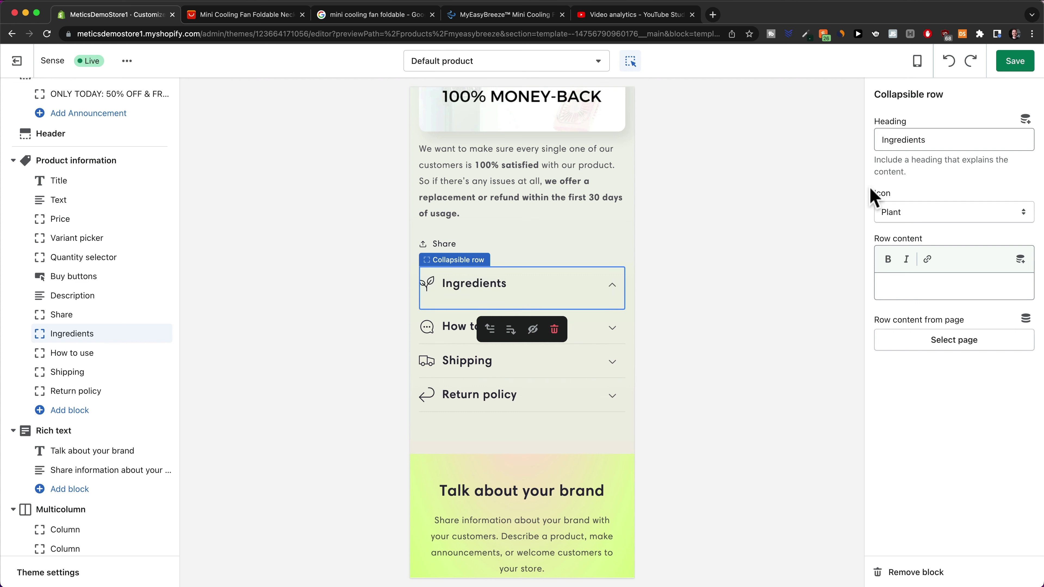
left_click_drag(936, 141, 861, 144)
type("FAQ")
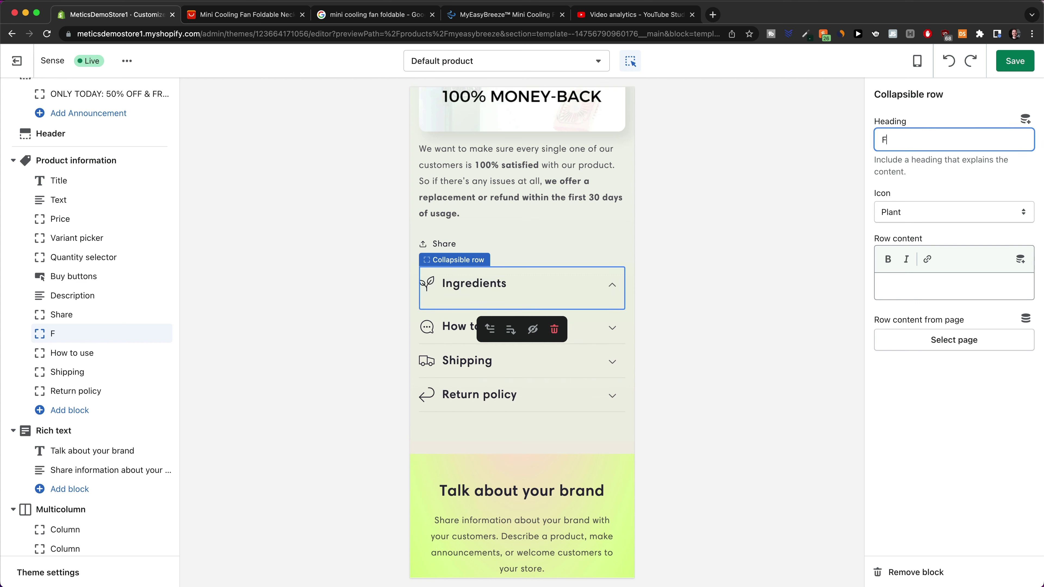
Give the FAQ row a question-mark icon and row content 'Question 1' and 'Answer'
left_click(908, 213)
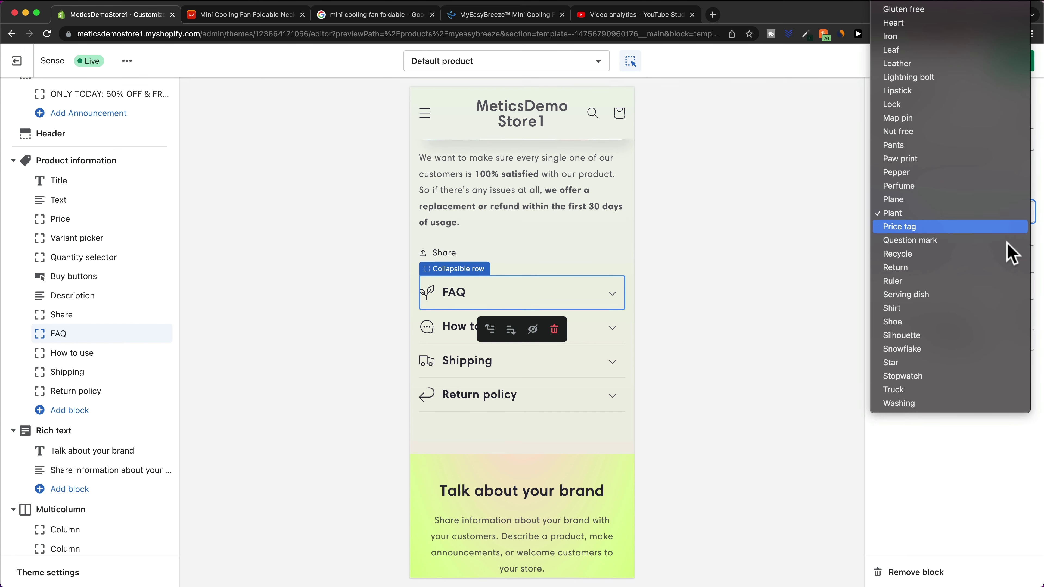
left_click(936, 240)
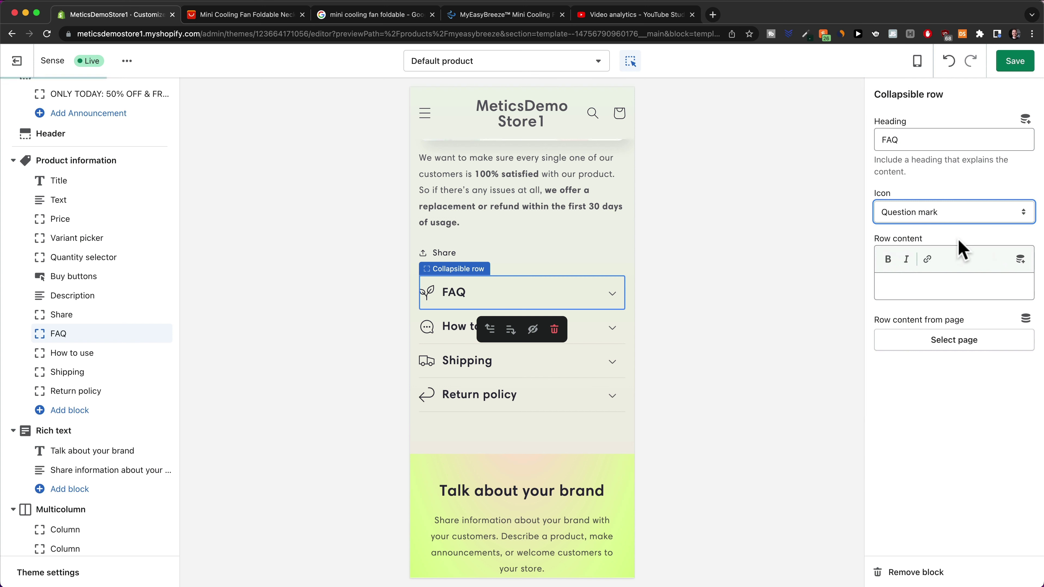
left_click(920, 285)
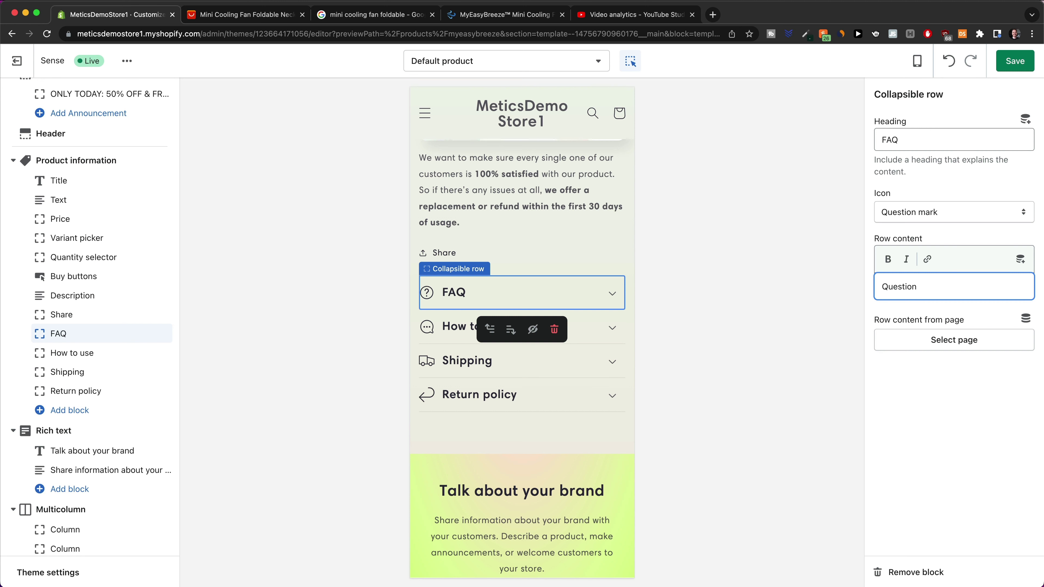
type("Question 1")
key("Return")
key("Return")
type("Answer")
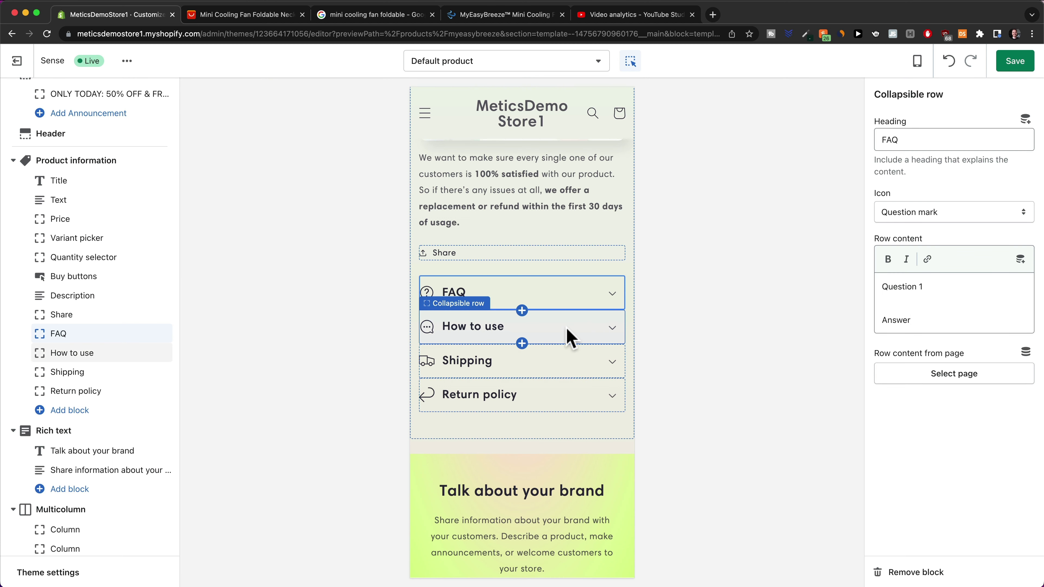
Edit the How to use row's heading and content, save with Cmd+S, then bring up the block picker
left_click(541, 331)
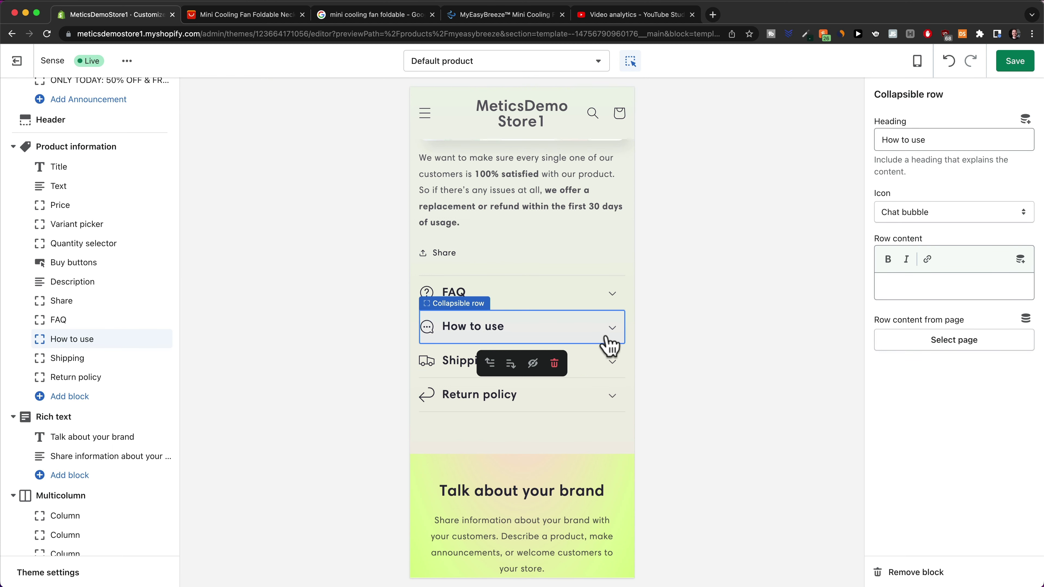
left_click_drag(943, 141, 830, 151)
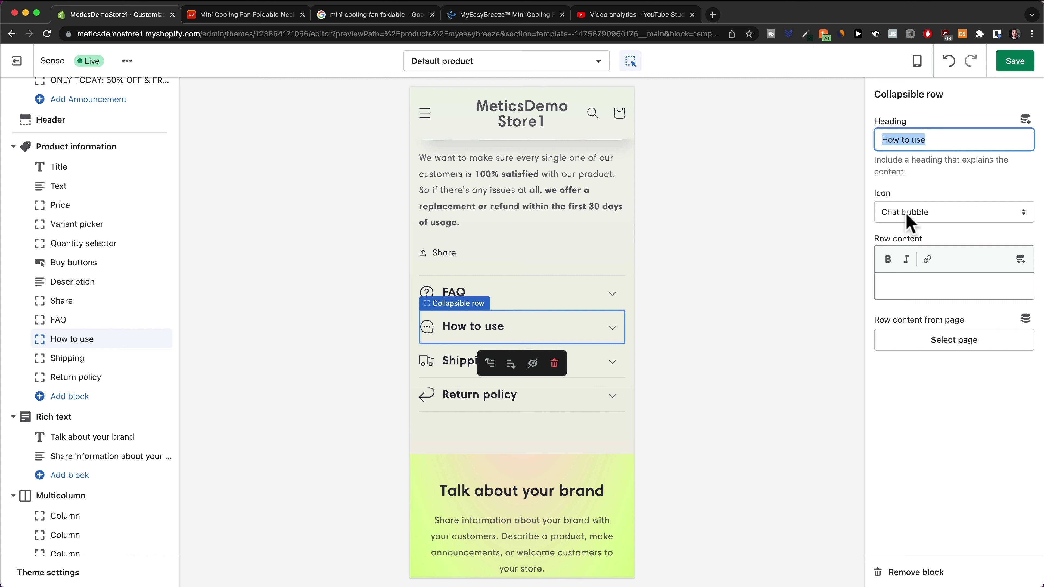
left_click(897, 281)
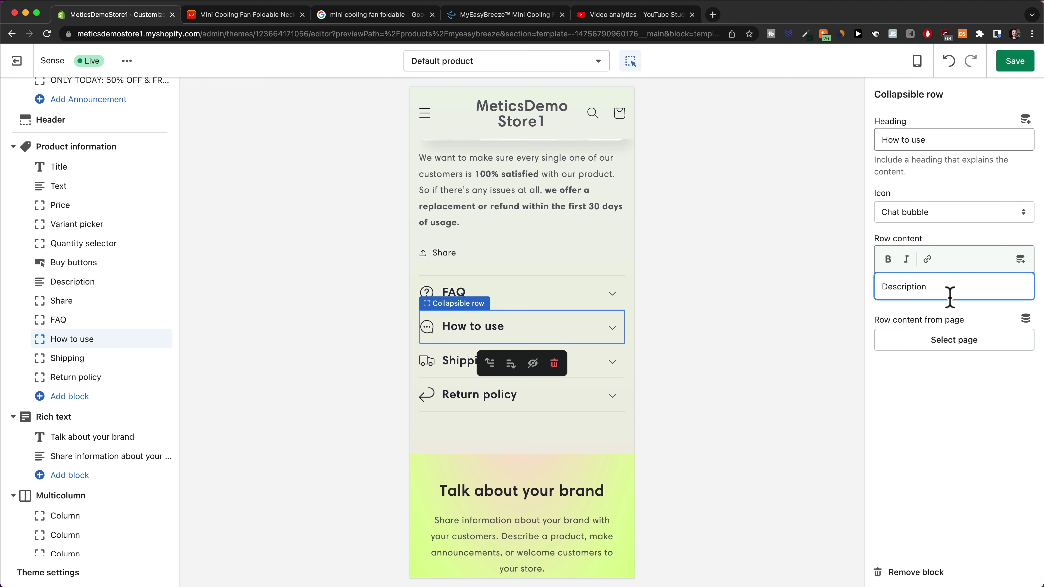
key("super+s")
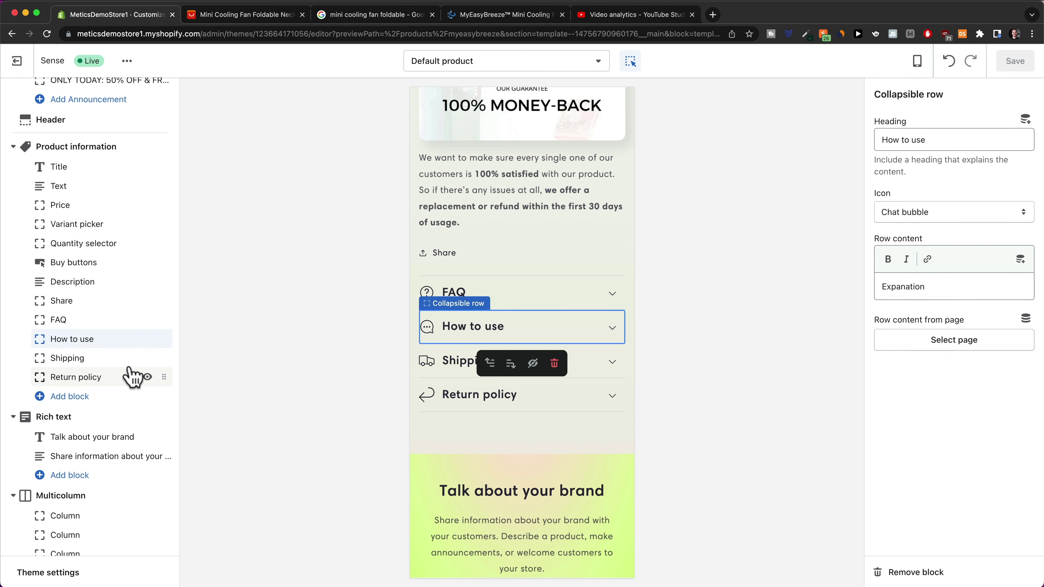
left_click(63, 397)
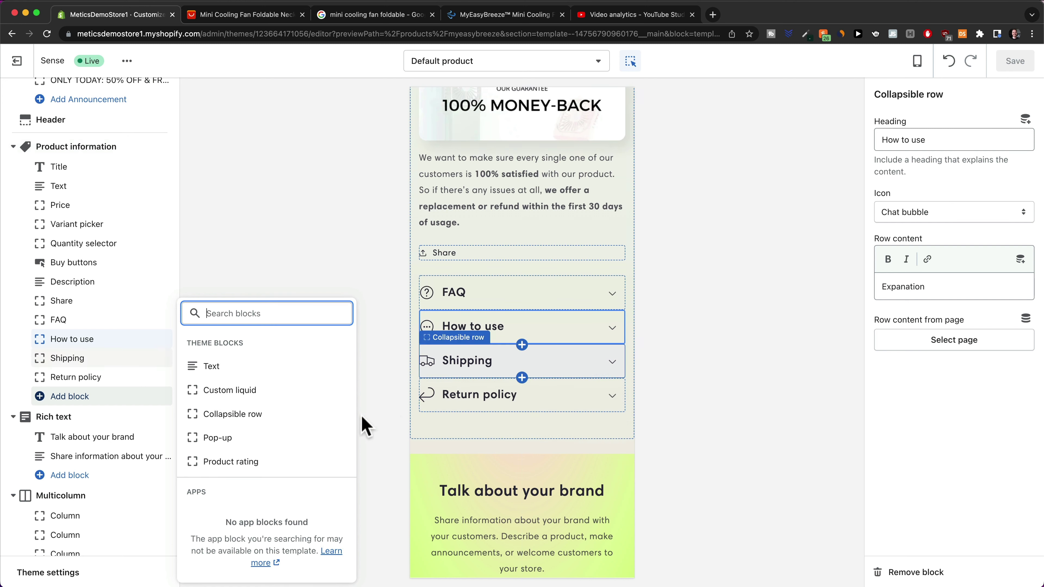
Add a Product Information collapsible row and drag it directly after FAQ
left_click(253, 415)
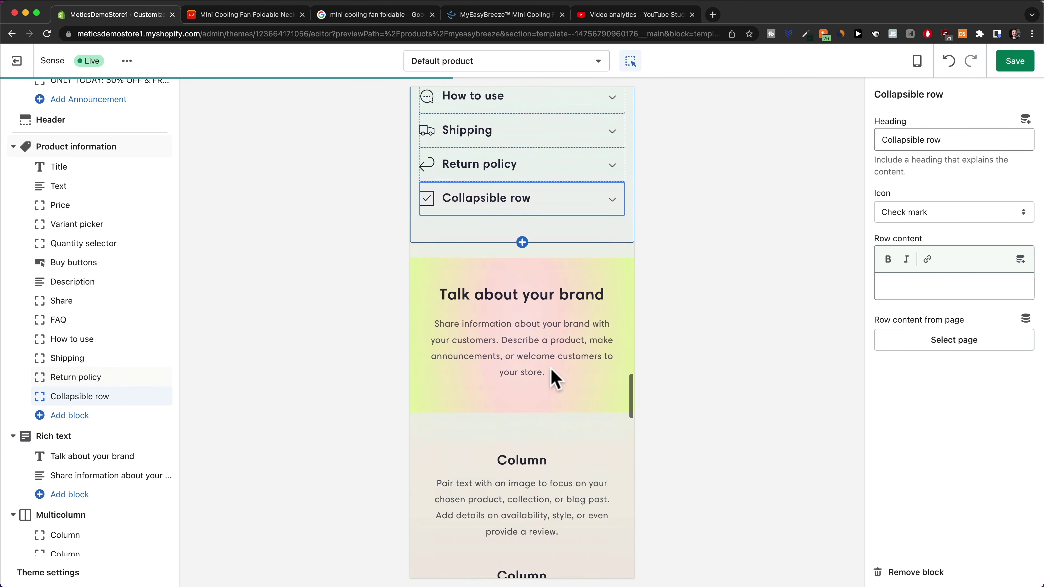
scroll(522, 267, "up", 5)
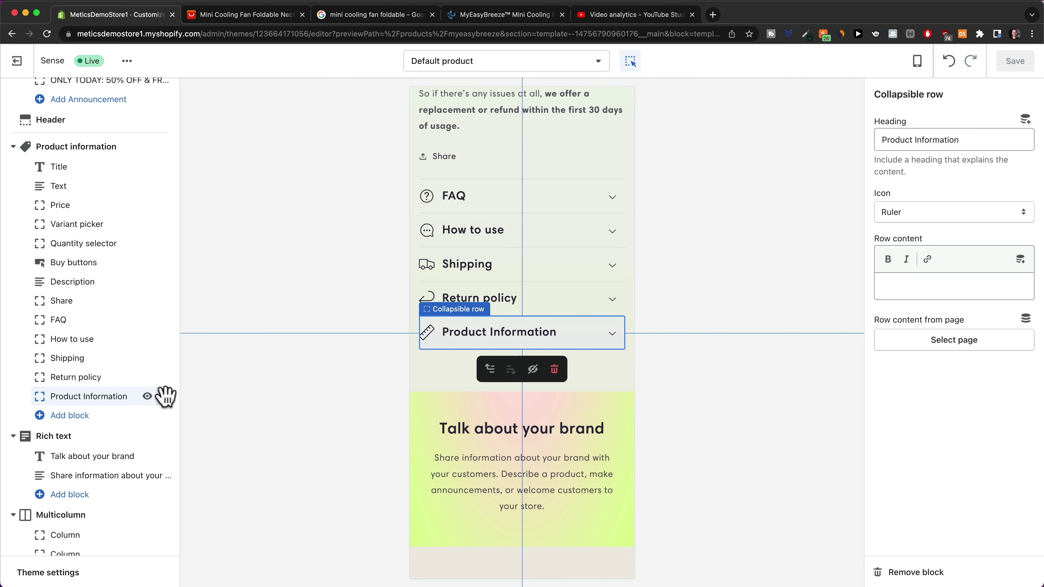
left_click_drag(165, 396, 136, 338)
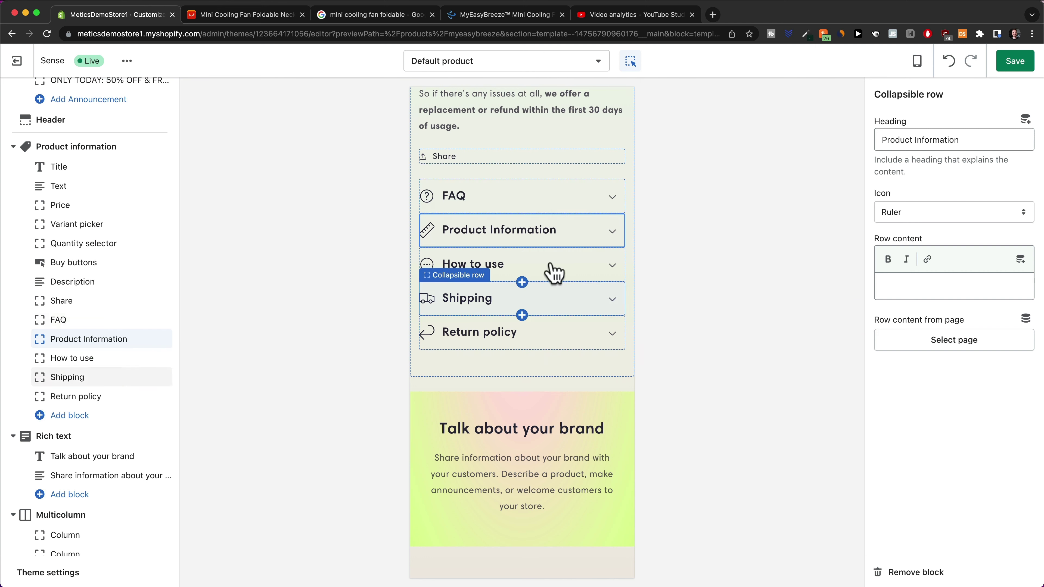
Save the product page and scroll the preview to check the expanded rows
key("super+s")
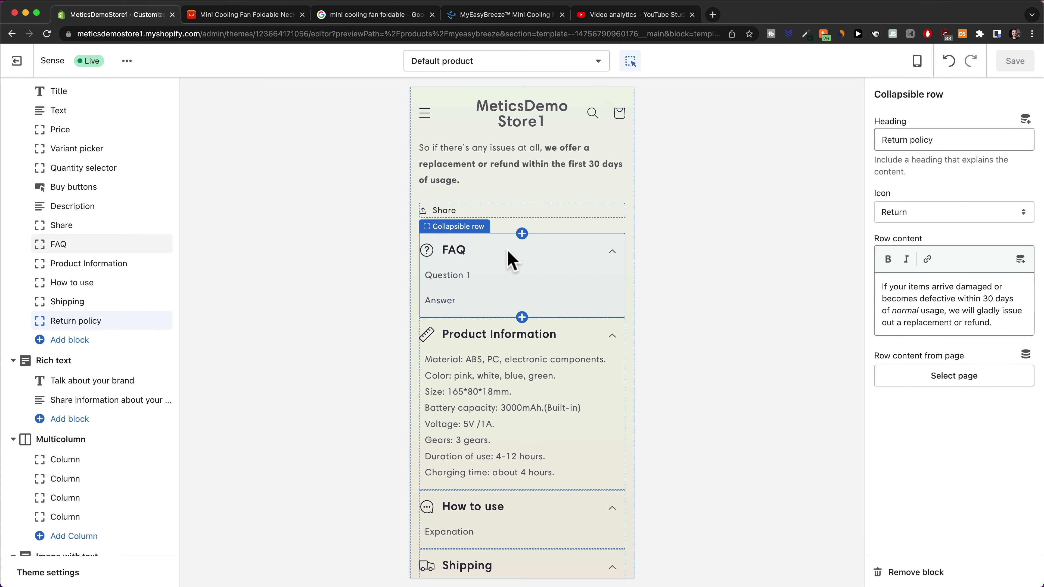
scroll(518, 263, "down", 3)
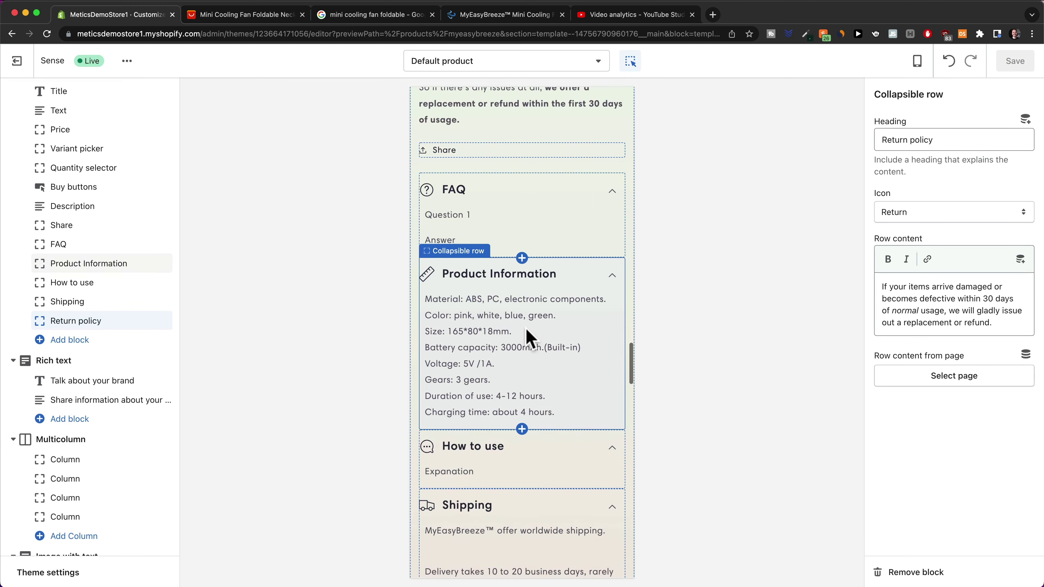
scroll(531, 259, "down", 3)
scroll(517, 296, "down", 8)
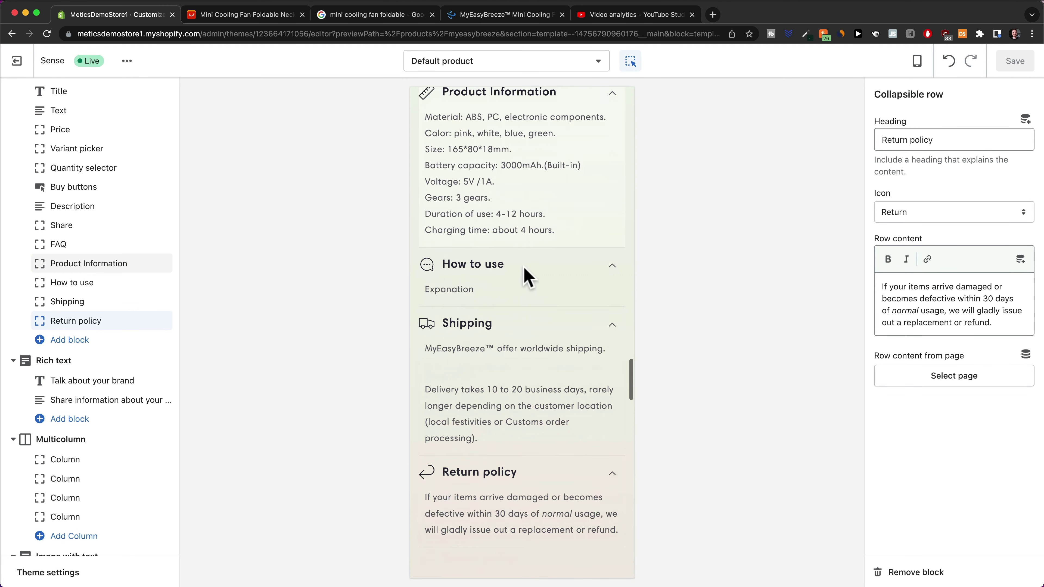
scroll(493, 259, "down", 6)
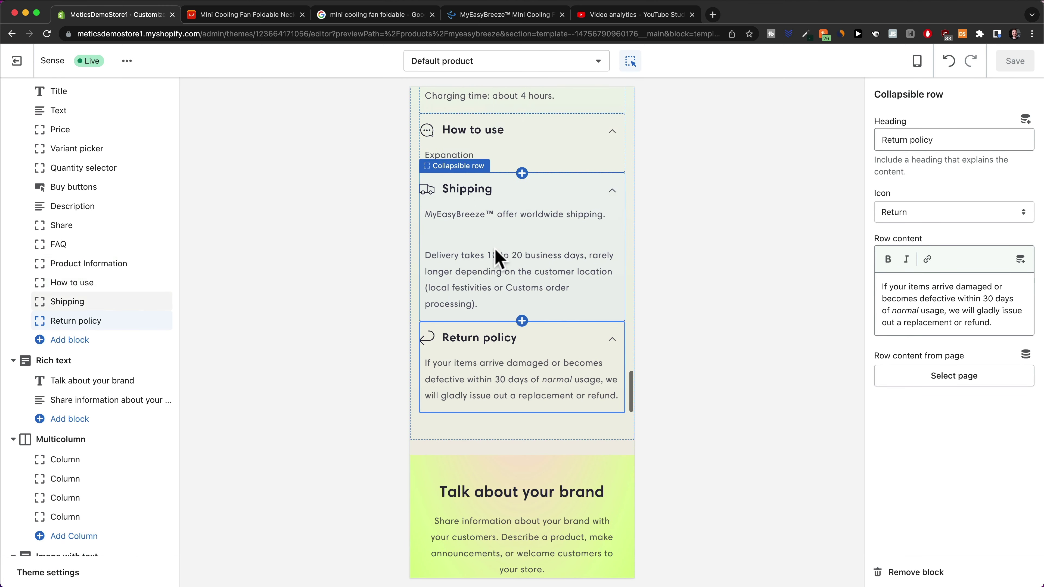
scroll(497, 247, "down", 6)
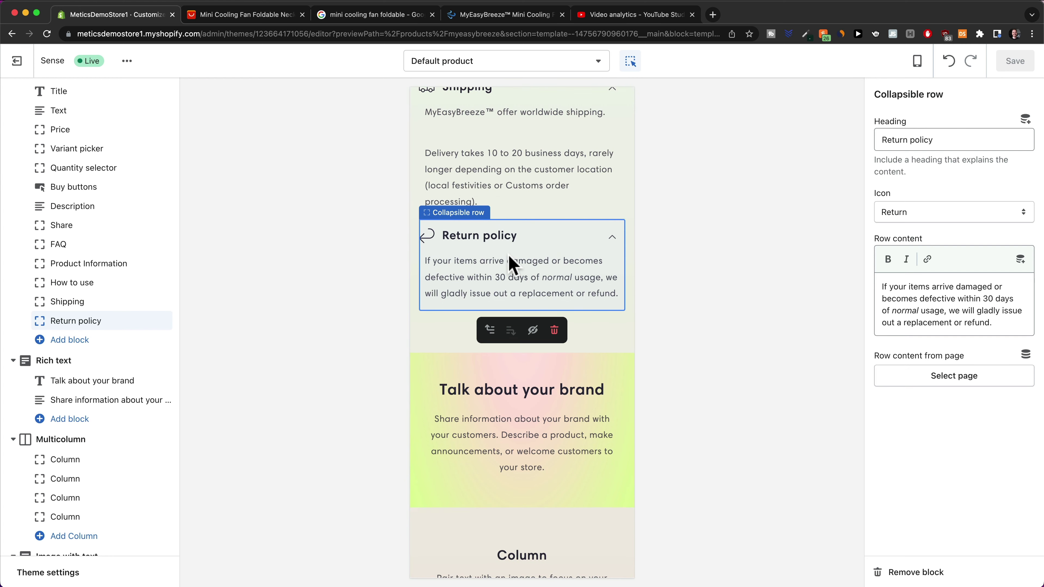
scroll(511, 265, "down", 5)
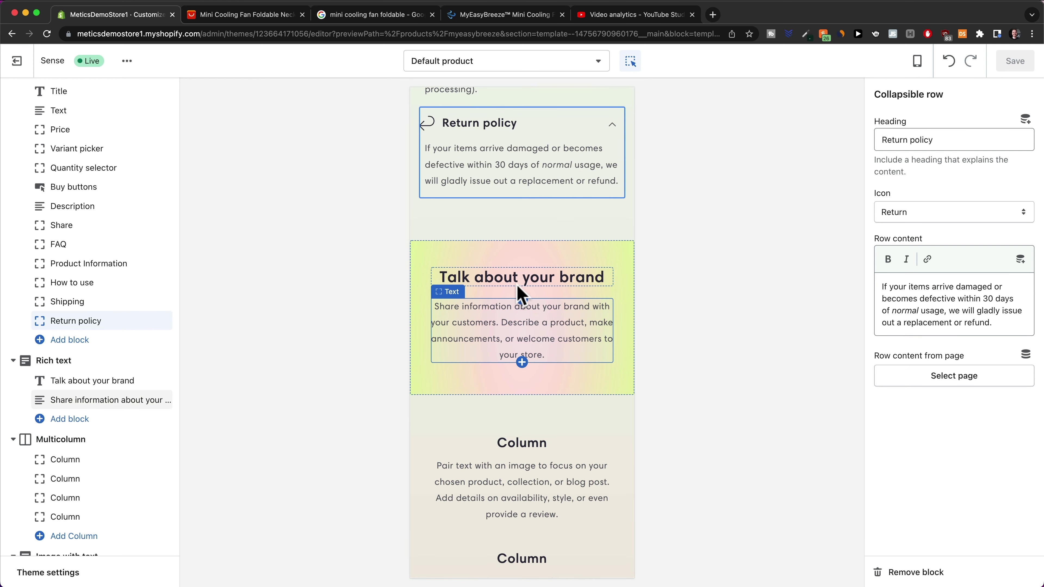
Select the 'Talk about your brand' rich text section to view its settings
left_click(415, 307)
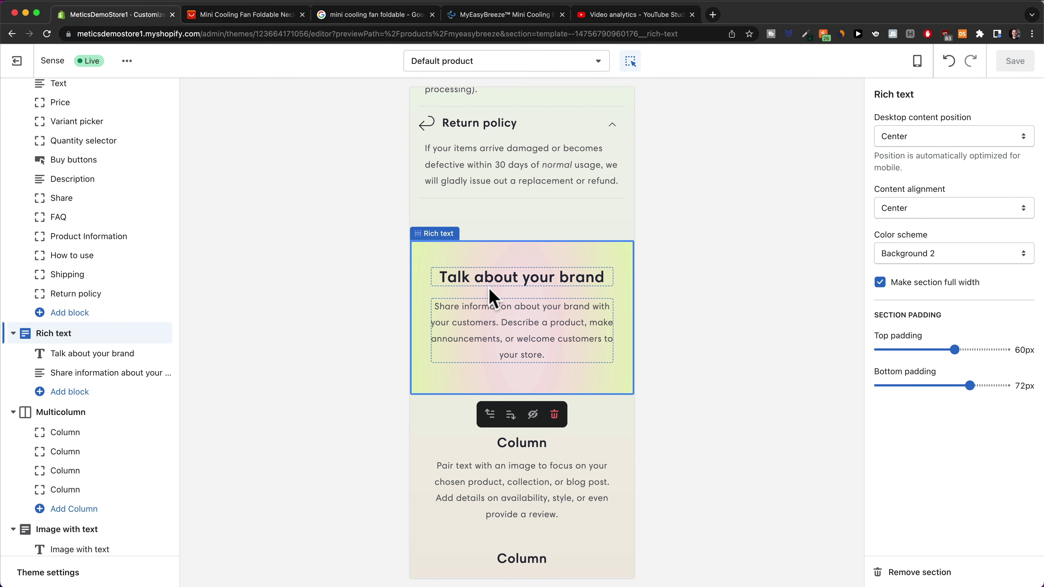
scroll(159, 322, "down", 1)
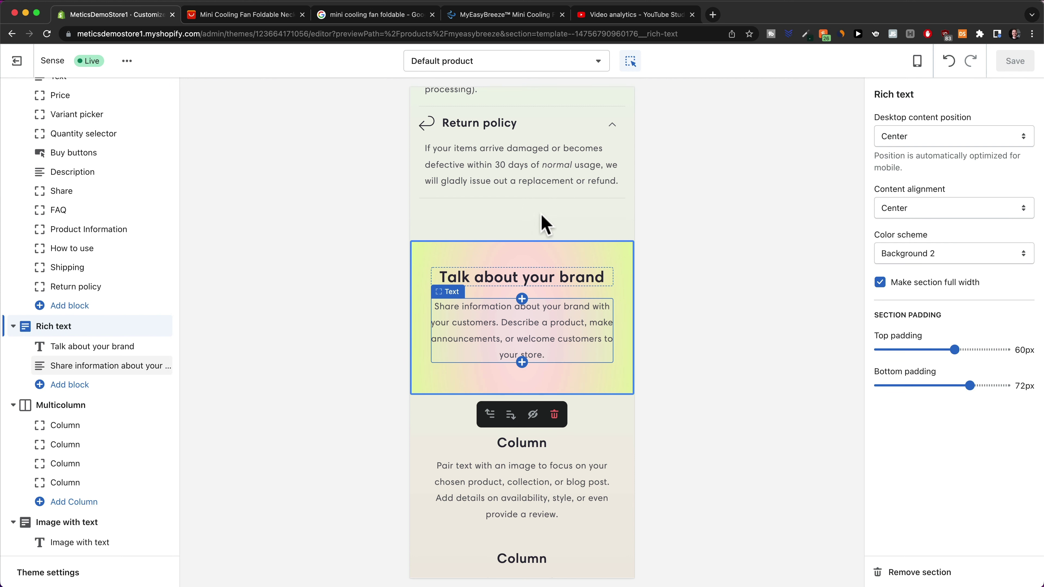
scroll(540, 224, "up", 4)
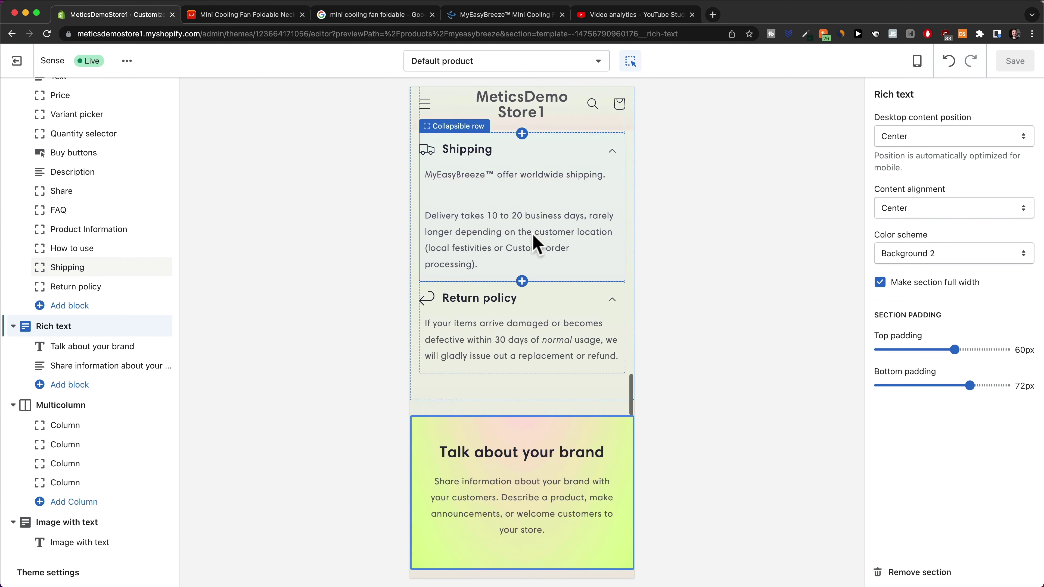
scroll(533, 255, "down", 1)
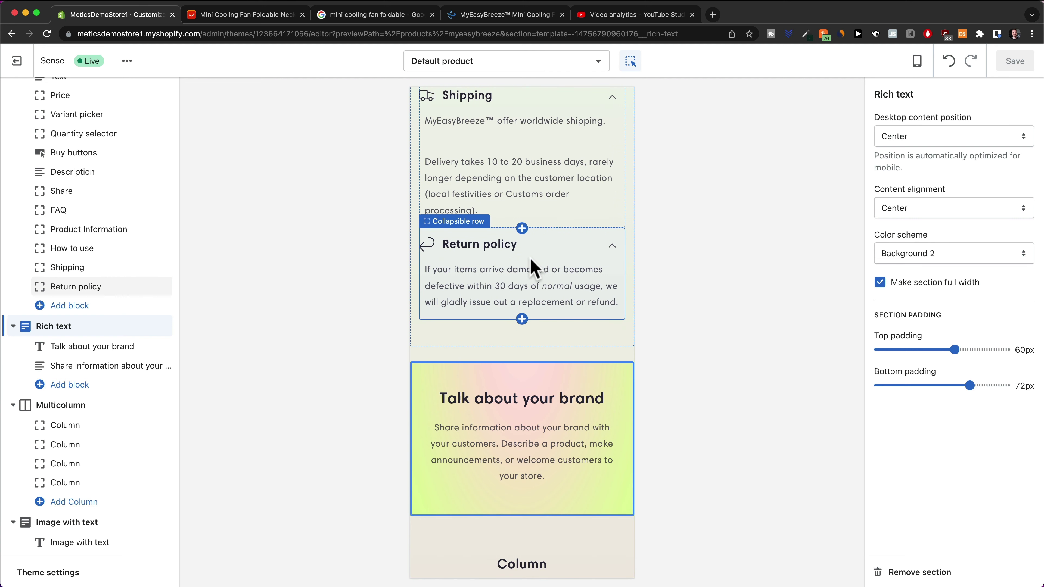
scroll(440, 411, "down", 2)
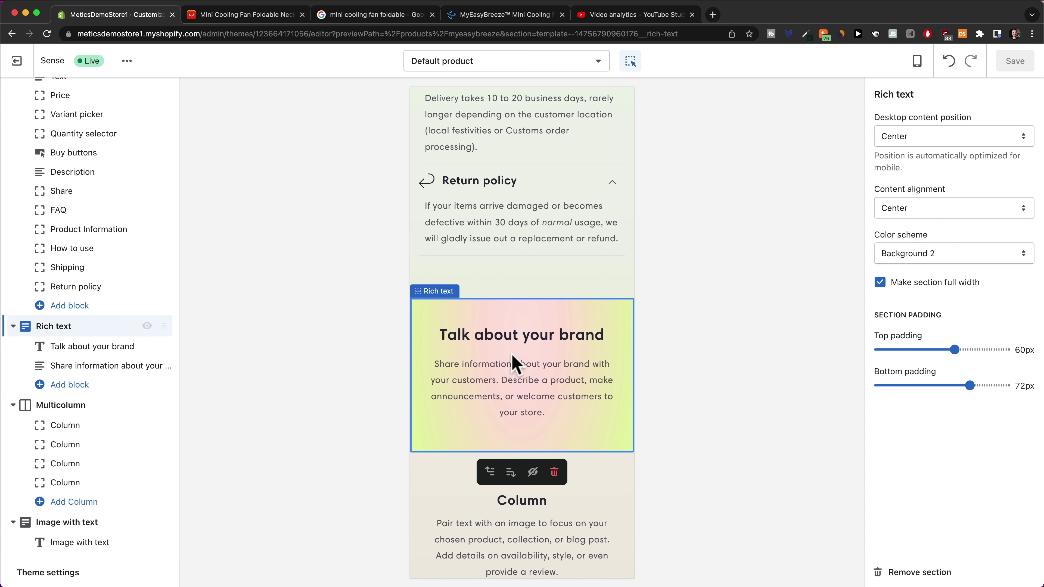
Remove the Talk about your brand rich text, Multicolumn and Image with text sections
left_click(913, 572)
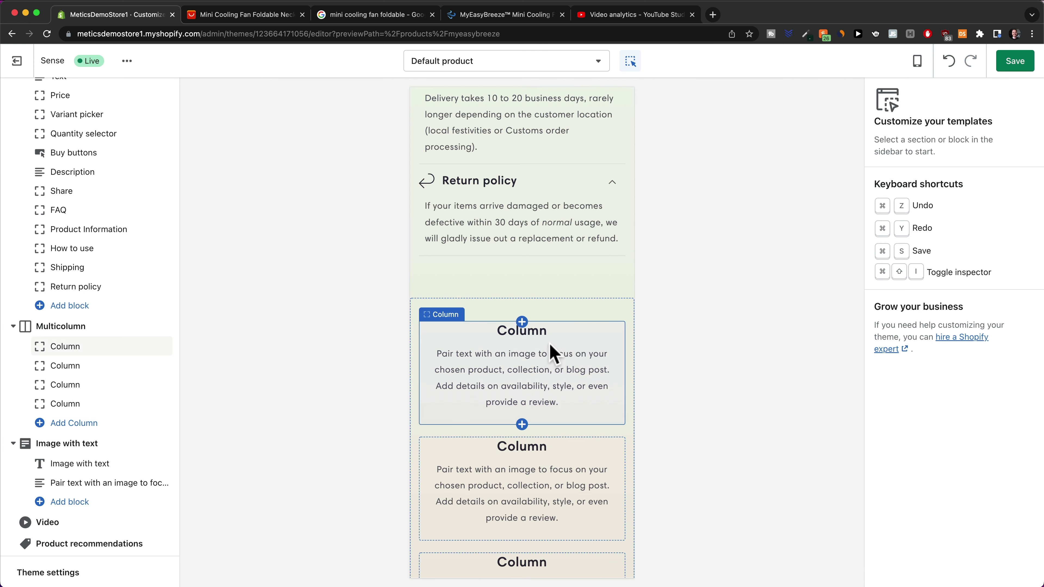
left_click(599, 321)
left_click(913, 572)
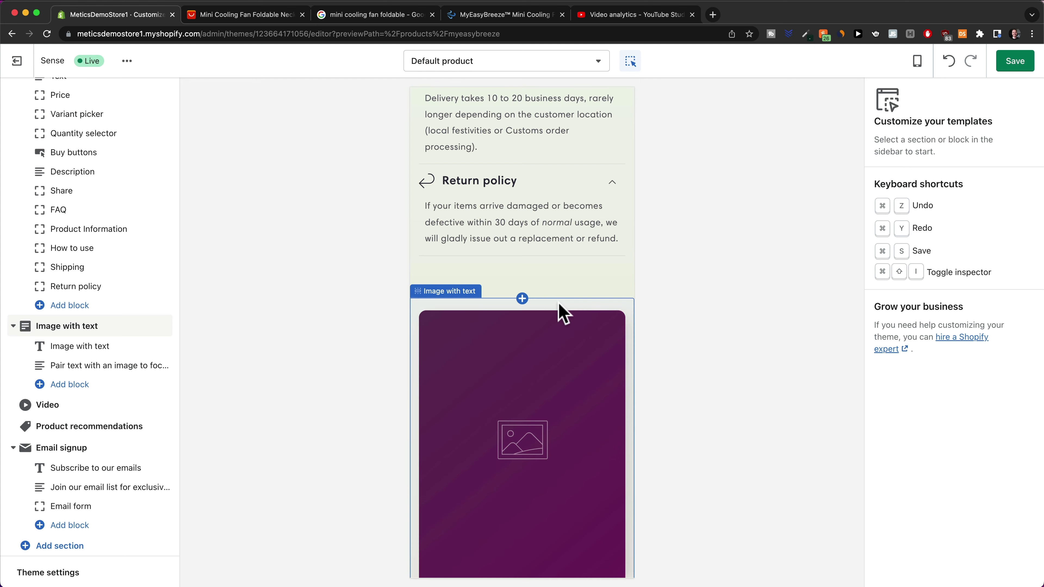
left_click(559, 311)
left_click(924, 571)
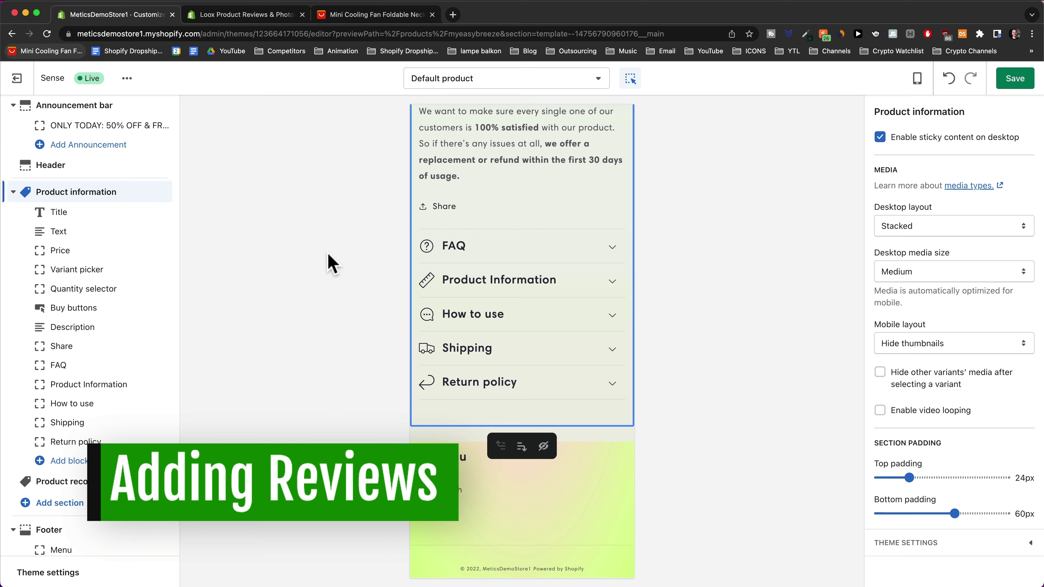
Read through the fan's 84 AliExpress customer reviews, then switch to the Loox app listing
left_click(371, 15)
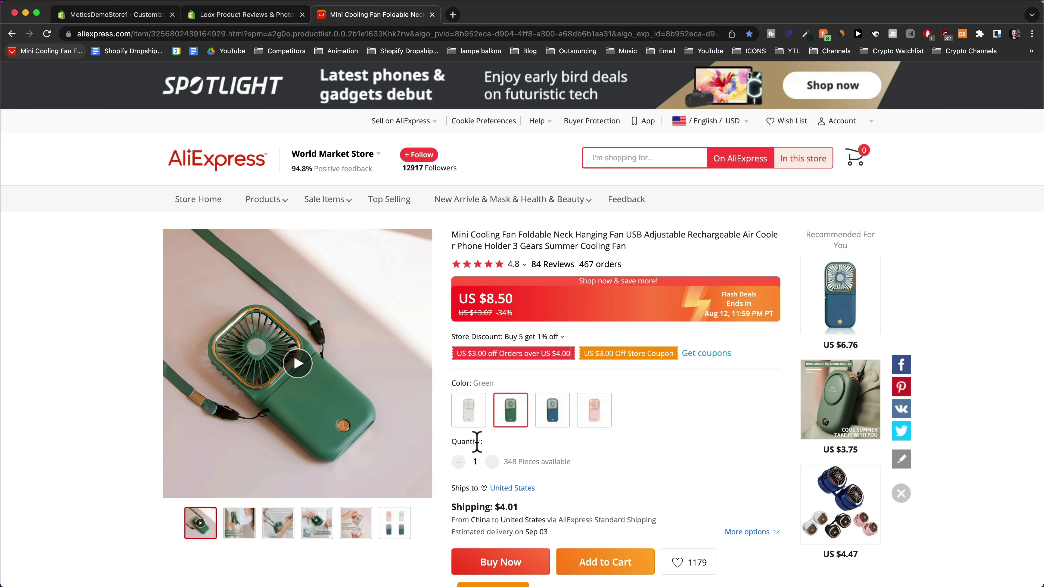
scroll(478, 438, "down", 5)
scroll(569, 417, "down", 12)
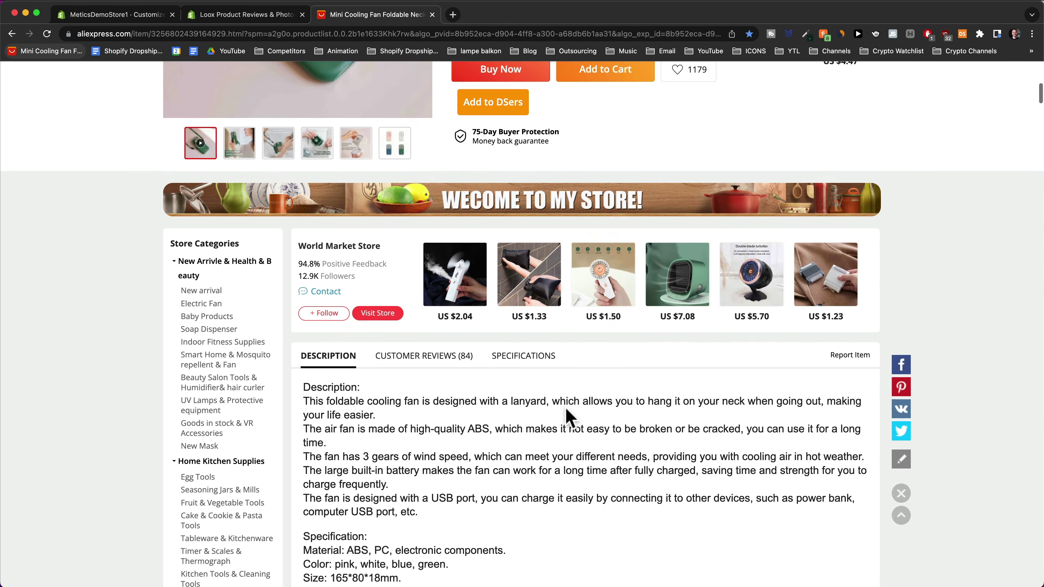
left_click(459, 198)
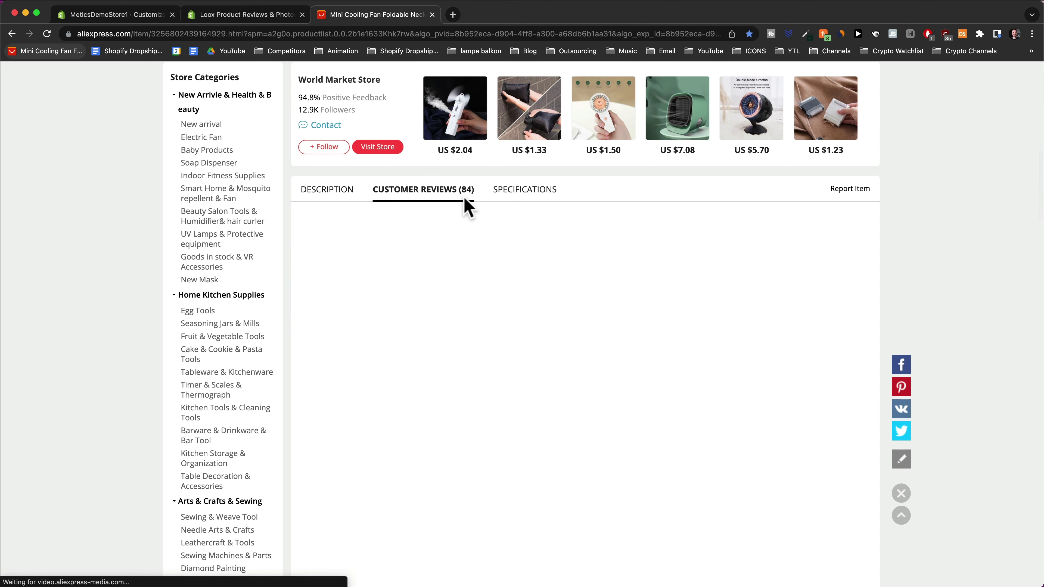
scroll(464, 206, "down", 4)
scroll(483, 209, "down", 9)
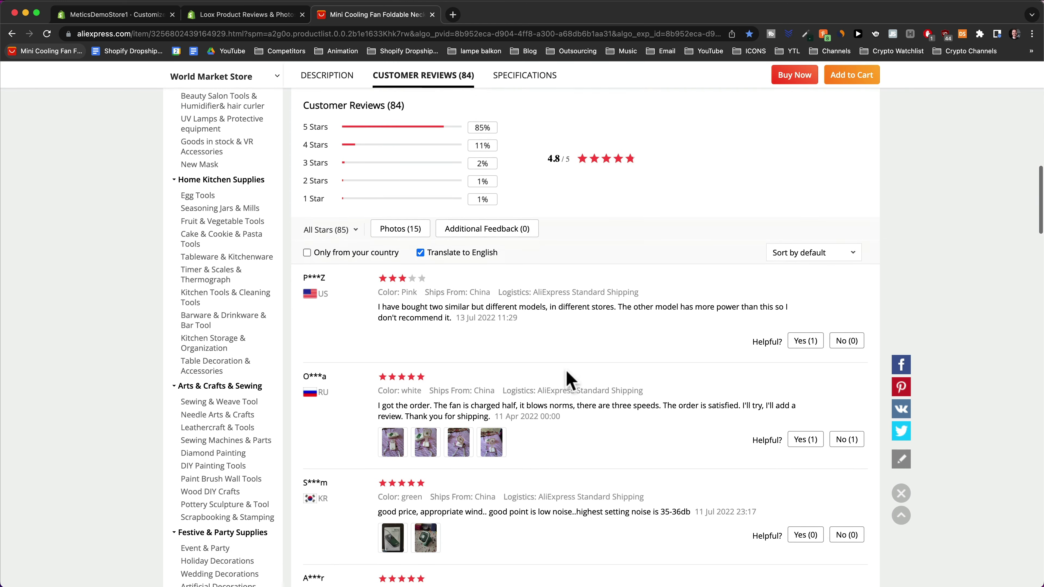
scroll(548, 253, "down", 5)
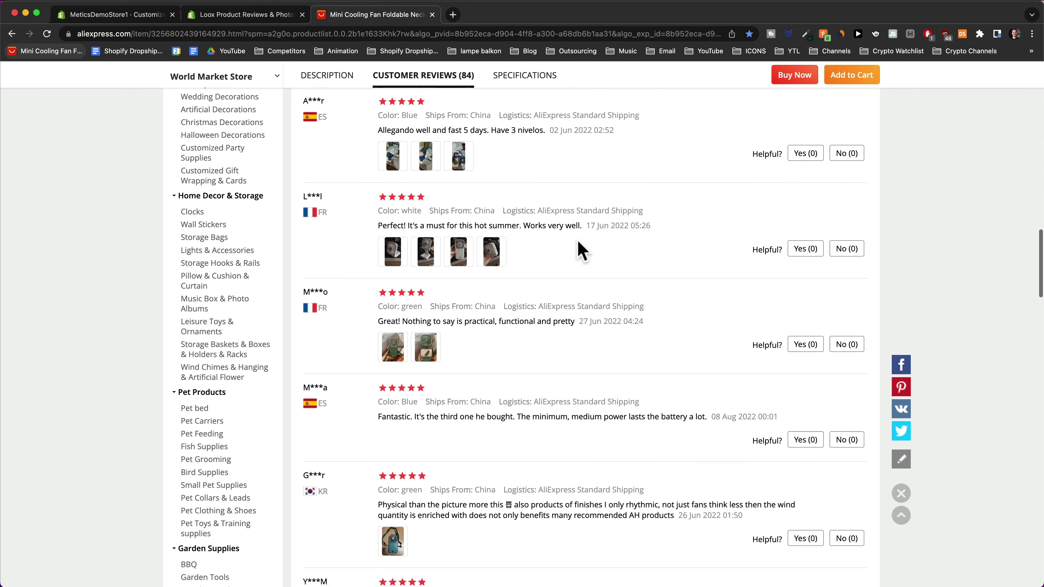
scroll(488, 300, "down", 1)
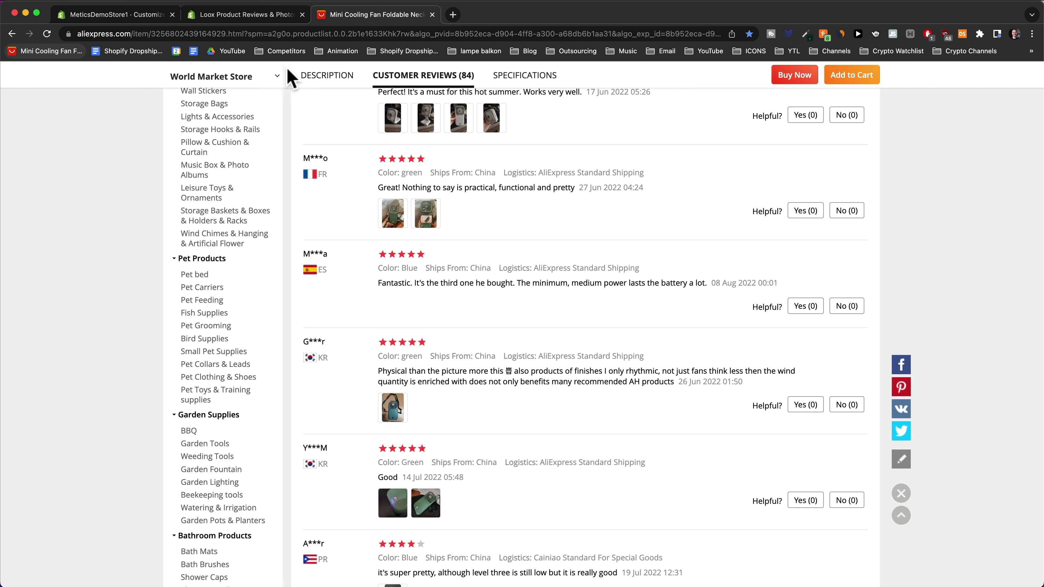
left_click(250, 16)
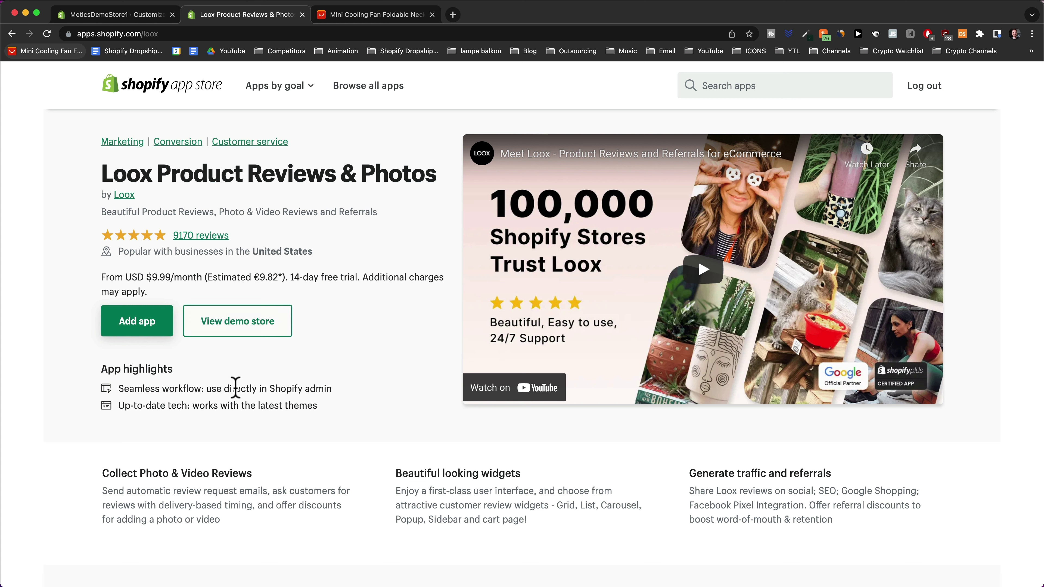
Add the Loox Product Reviews & Photos app and confirm installing it on the store
left_click(137, 333)
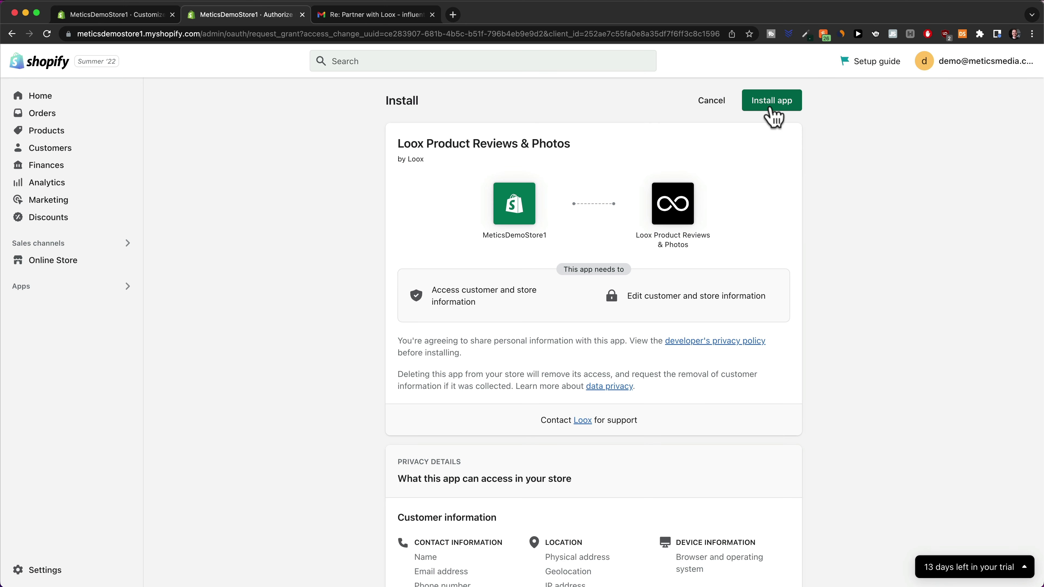
left_click(770, 107)
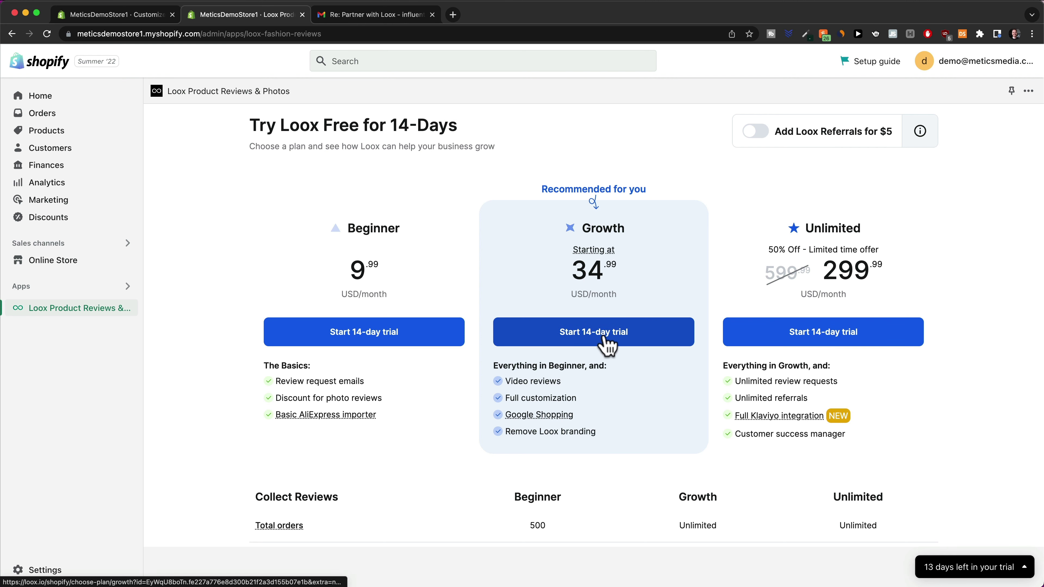
Start the $34.99 Loox Growth plan 14-day trial with a payment card and approve it
left_click(596, 338)
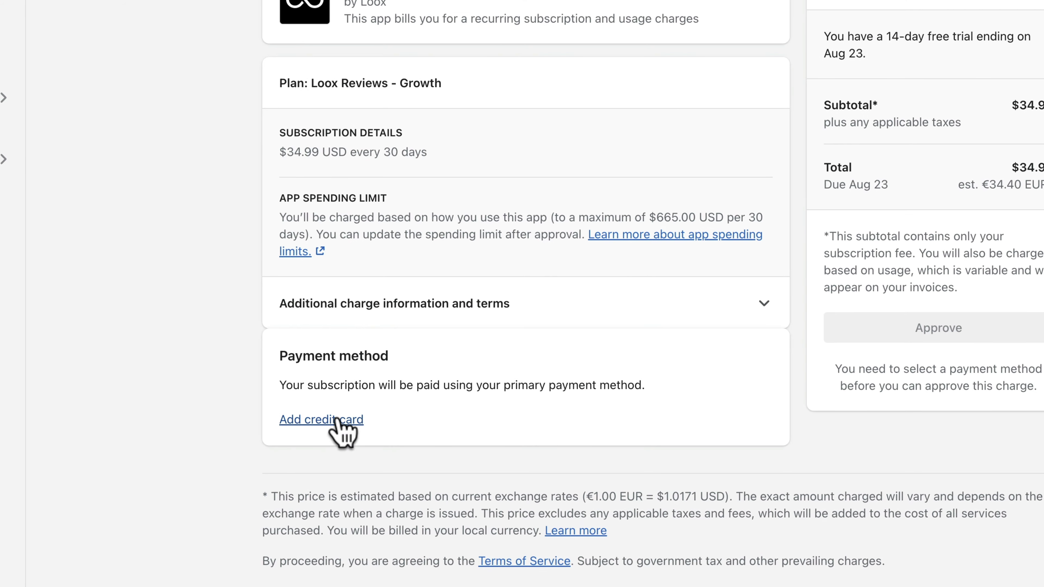
left_click(320, 420)
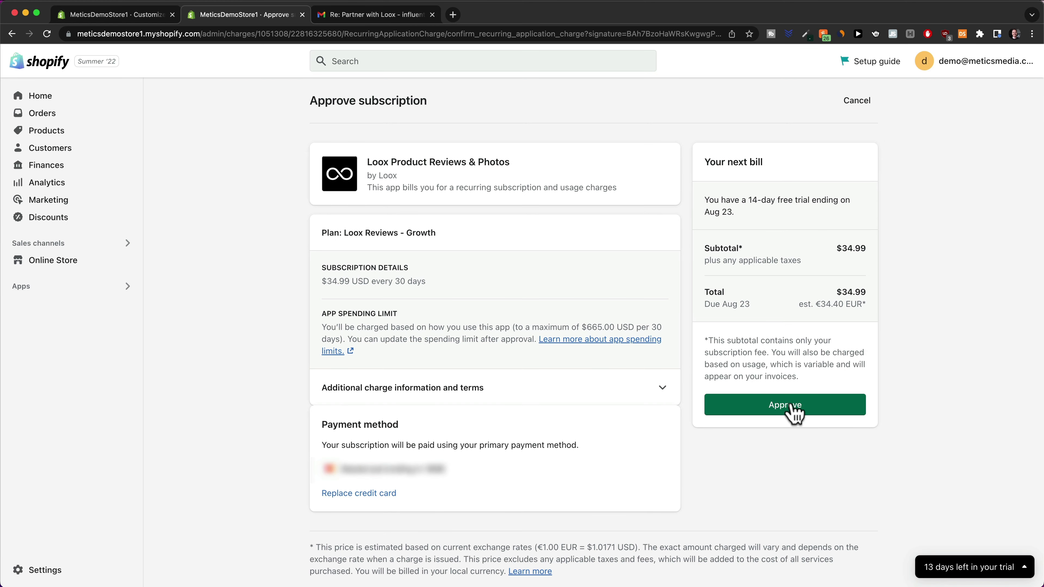
left_click(786, 407)
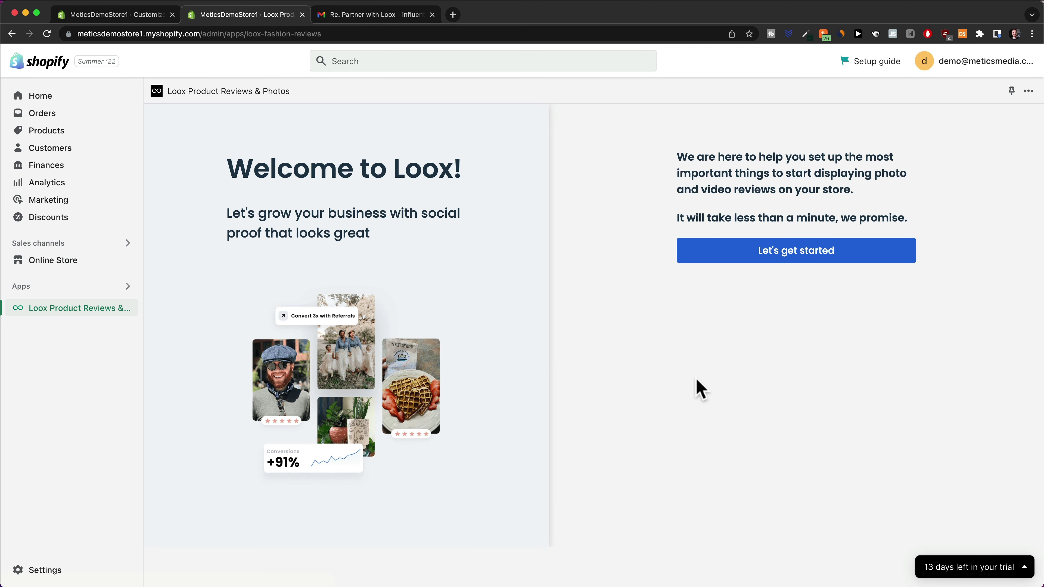
Begin the Loox setup walkthrough and skip the reviews widget personalization
left_click(792, 259)
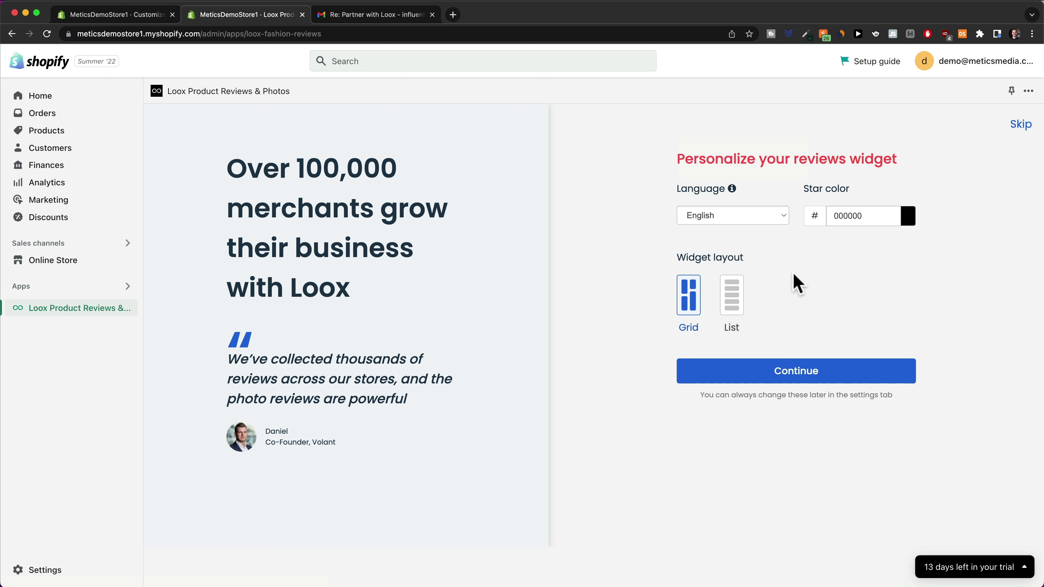
left_click_drag(801, 190, 873, 192)
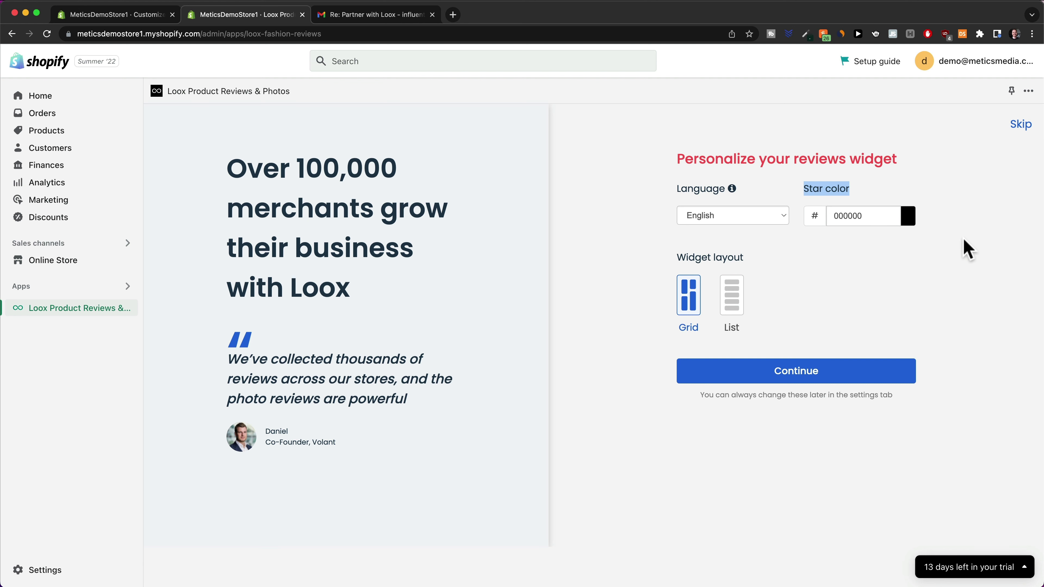
left_click(1020, 127)
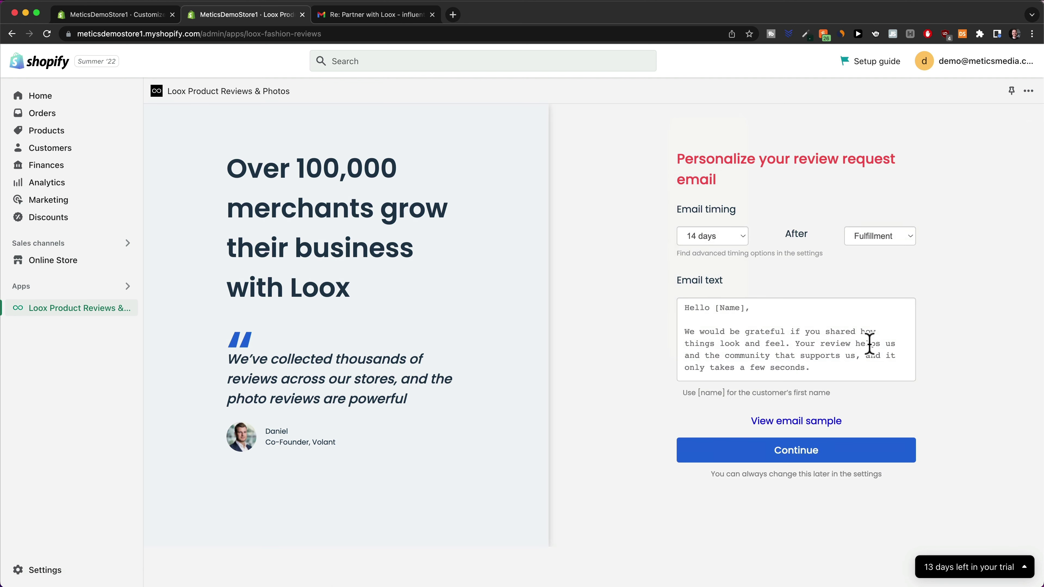
Time review request emails for 14 days after fulfillment and skip the review discount
left_click(742, 241)
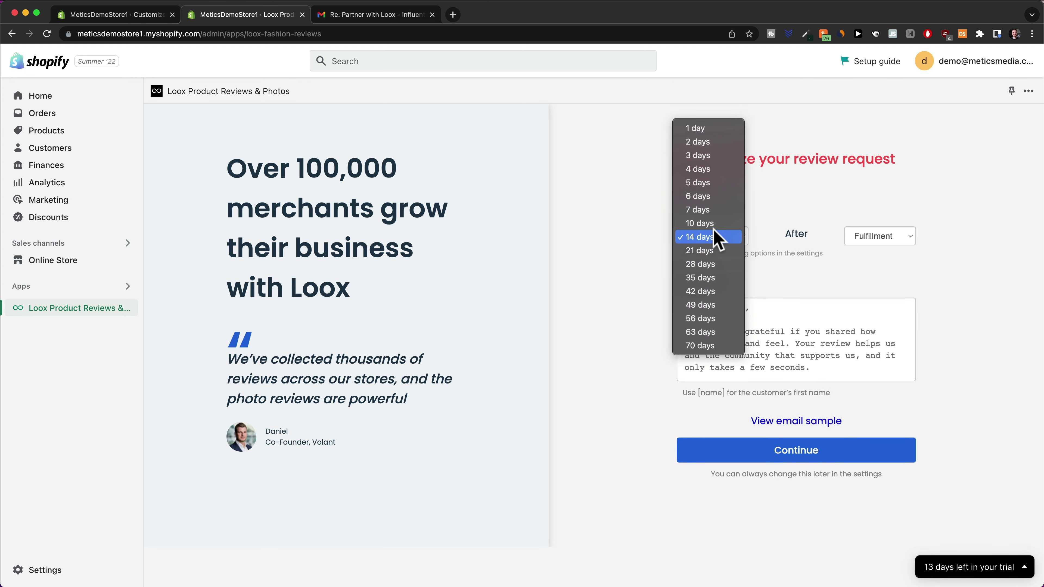
left_click(834, 263)
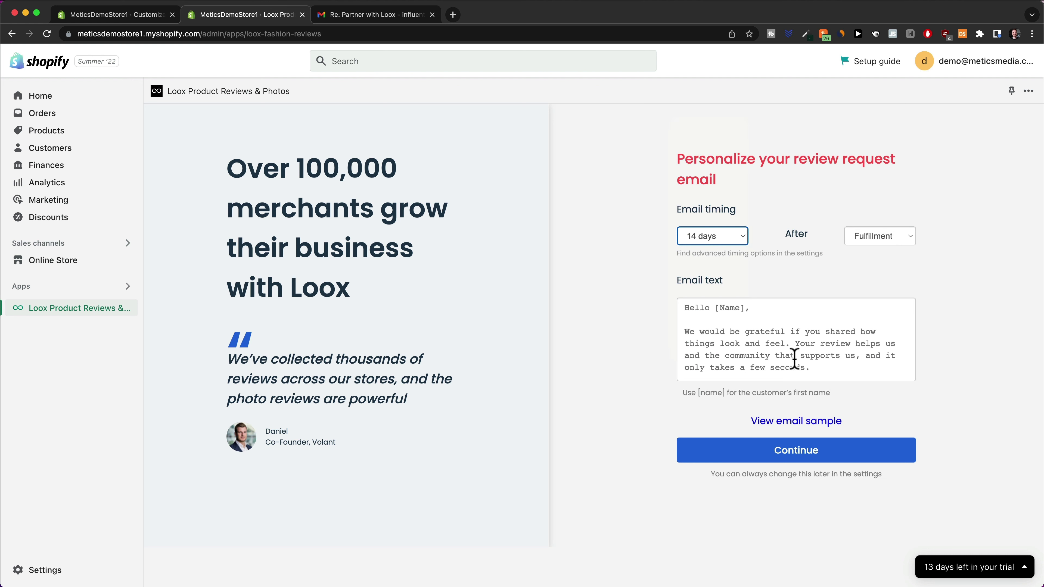
left_click(799, 460)
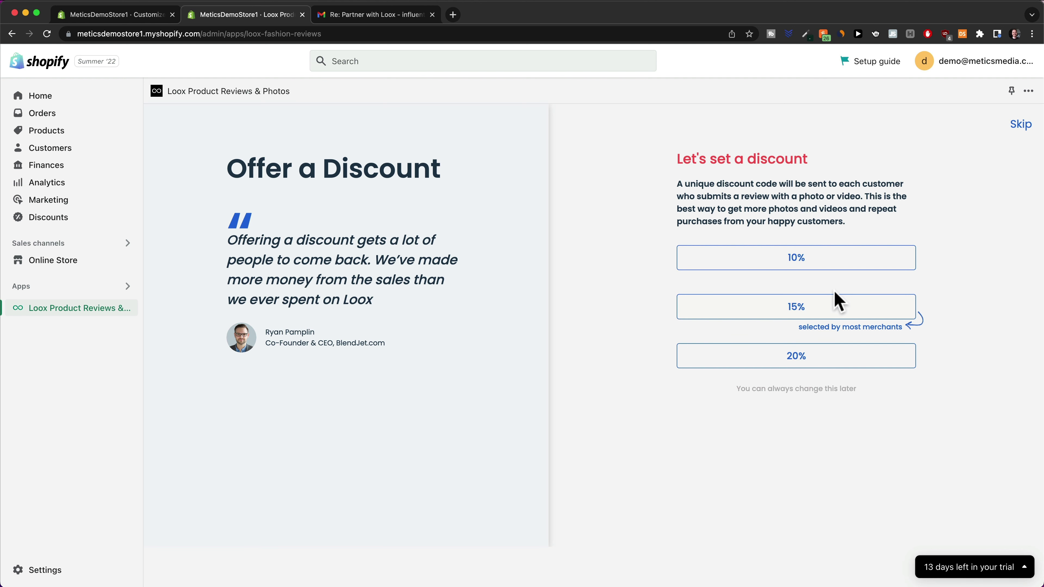
left_click(833, 302)
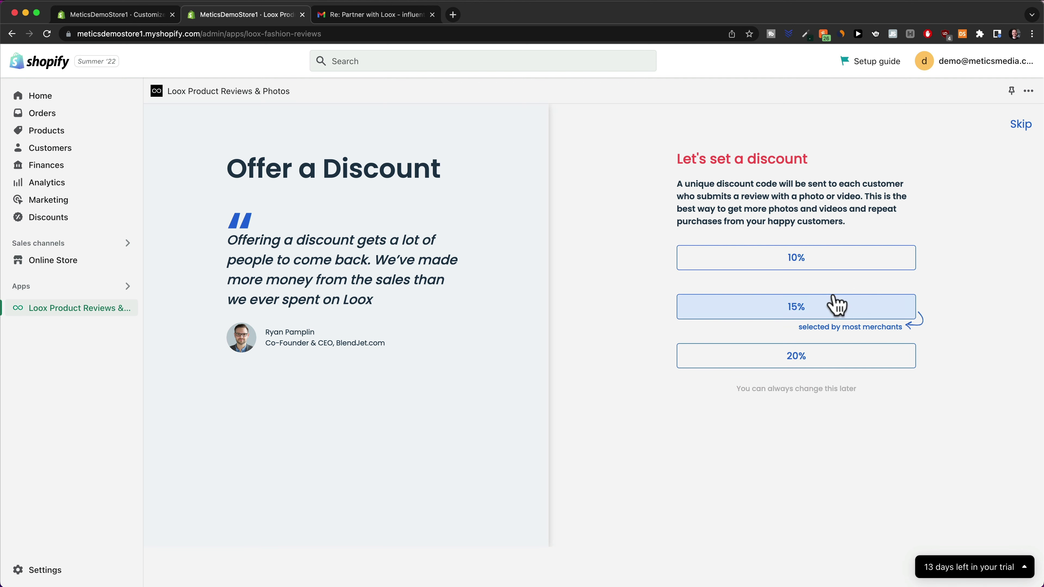
left_click(1019, 130)
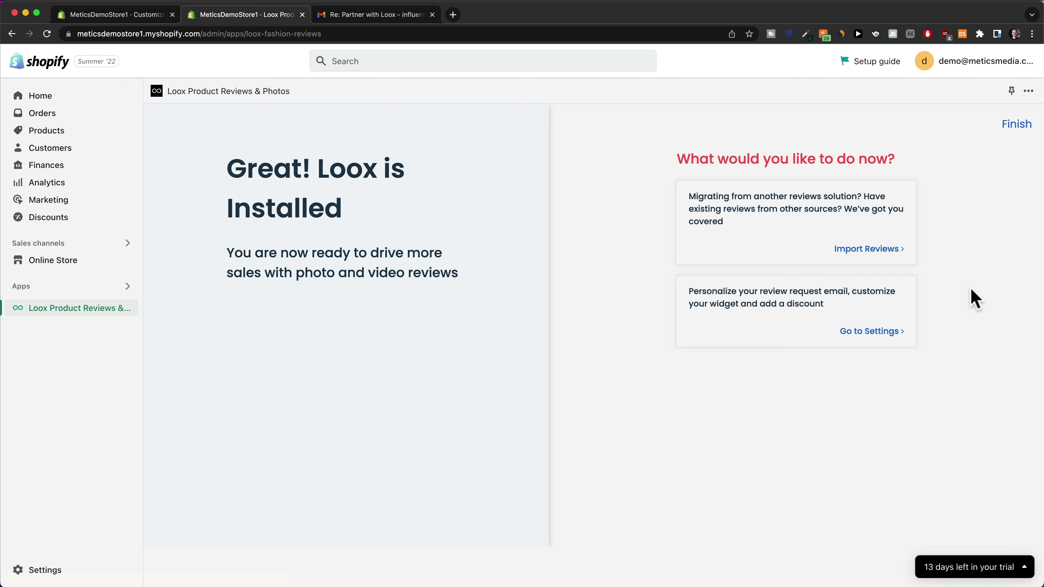
Save the Import to Loox bookmarklet to the browser's bookmarks bar
left_click(865, 249)
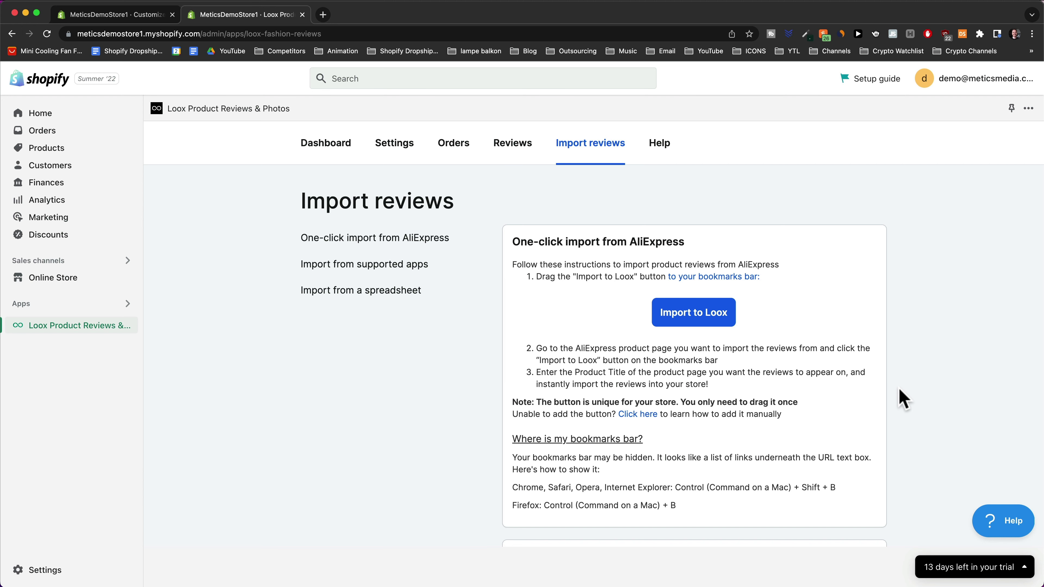
left_click_drag(698, 321, 351, 193)
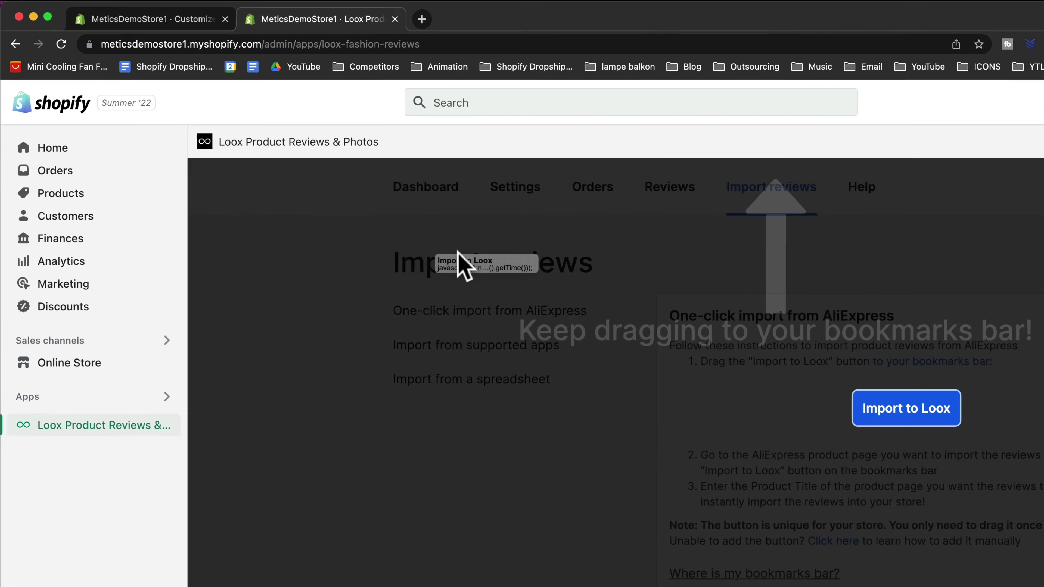
left_click_drag(457, 250, 269, 68)
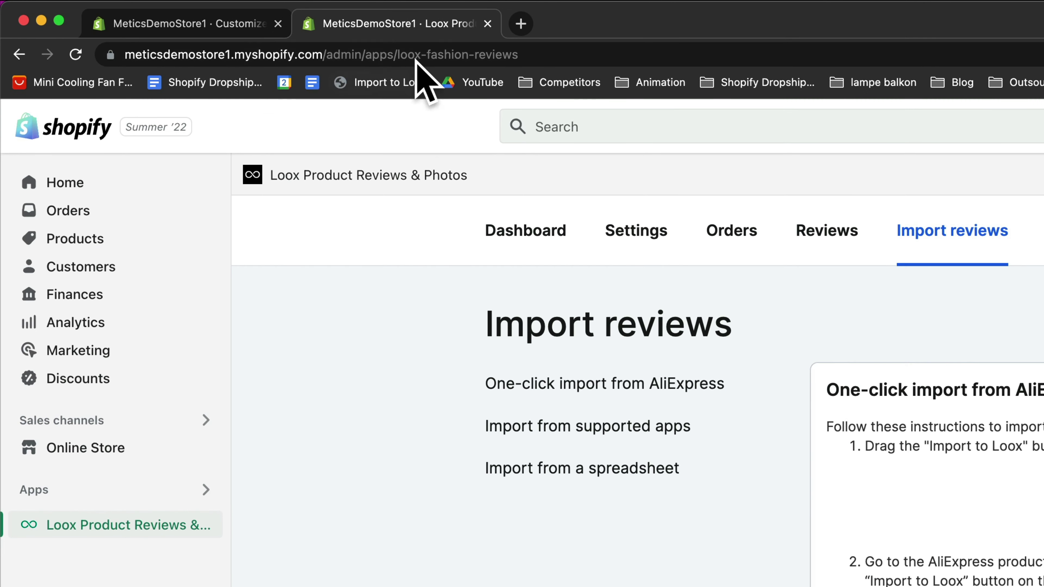
Load the AliExpress mini cooling fan product page in a new tab
left_click(522, 24)
key("super+v")
key("Return")
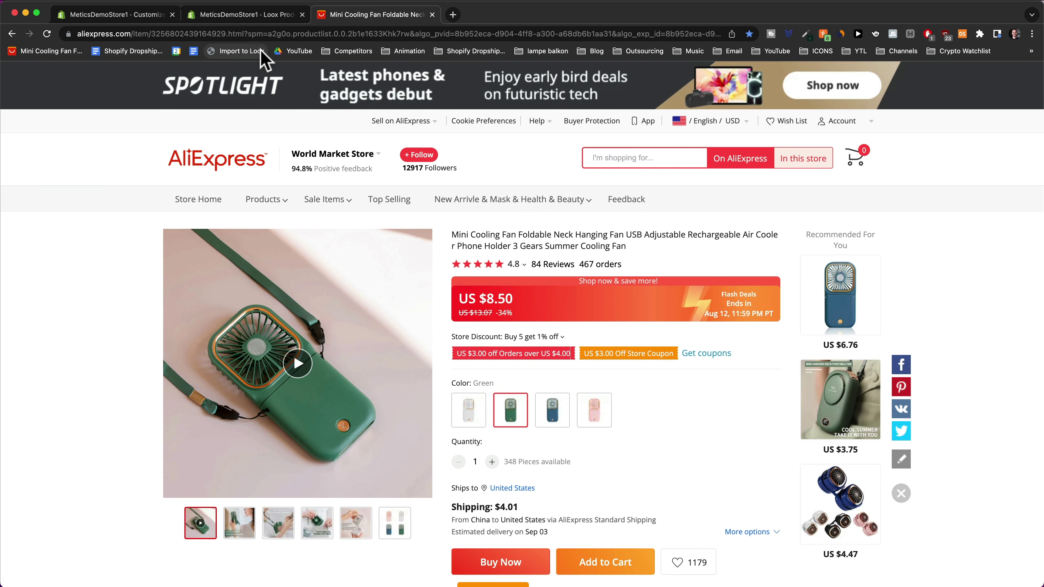
Run Import to Loox targeting the MyEasyBreeze™ Mini Cooling Fan, 100 reviews, All ratings, and preview
left_click(236, 53)
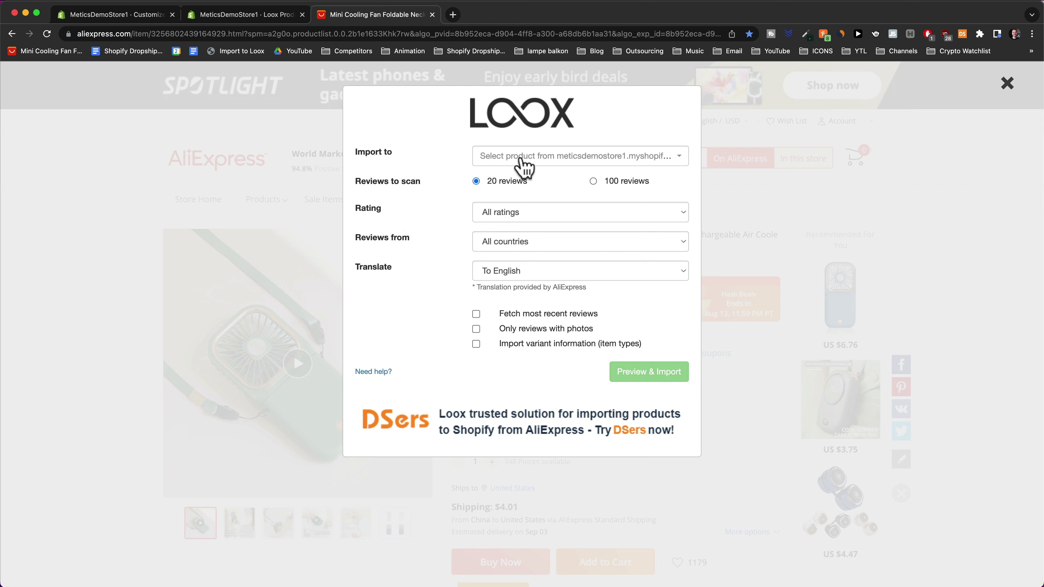
left_click(524, 167)
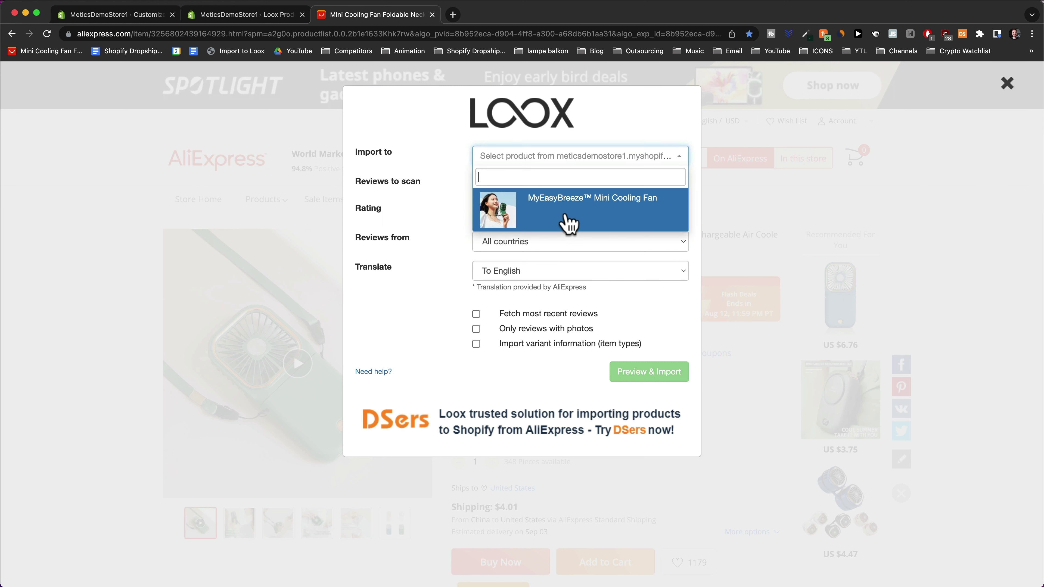
left_click(573, 214)
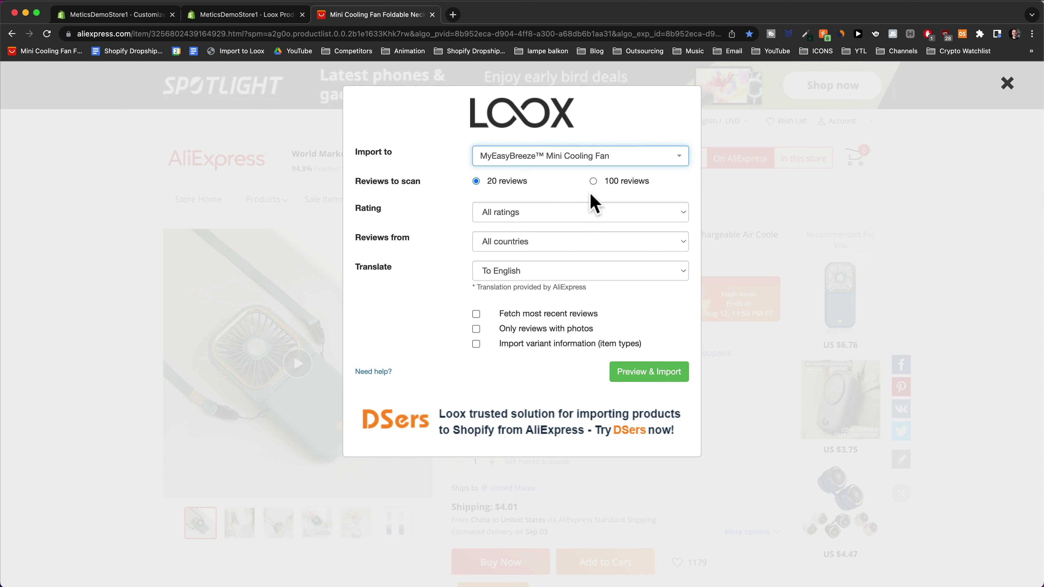
left_click(594, 181)
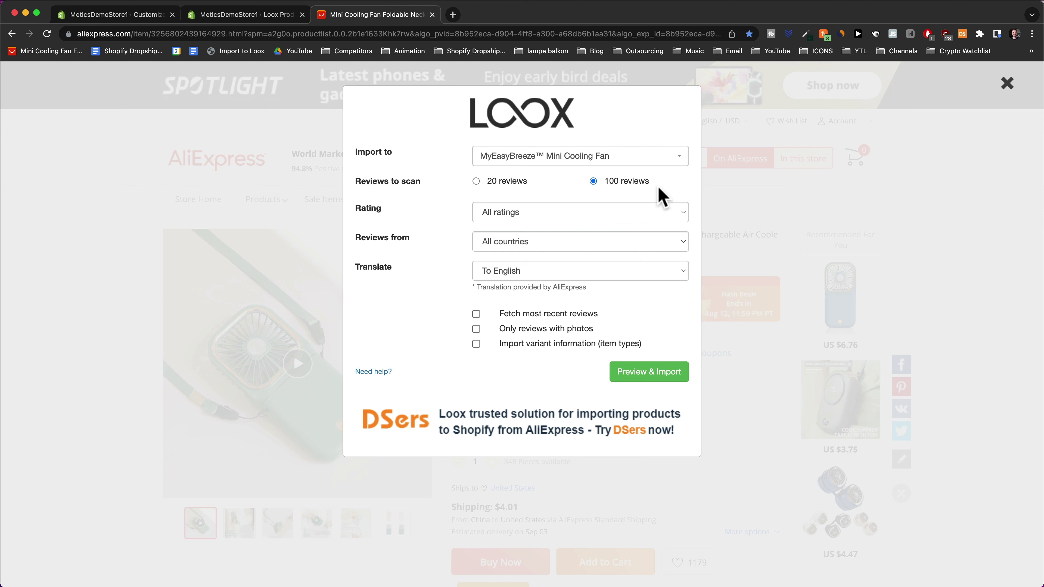
key("Tab")
left_click(498, 222)
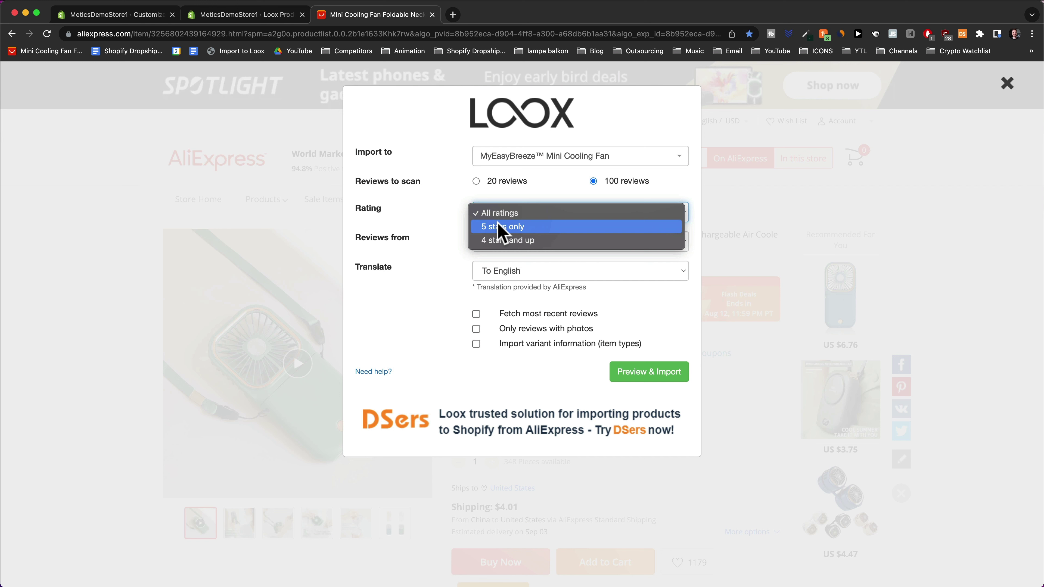
left_click(434, 219)
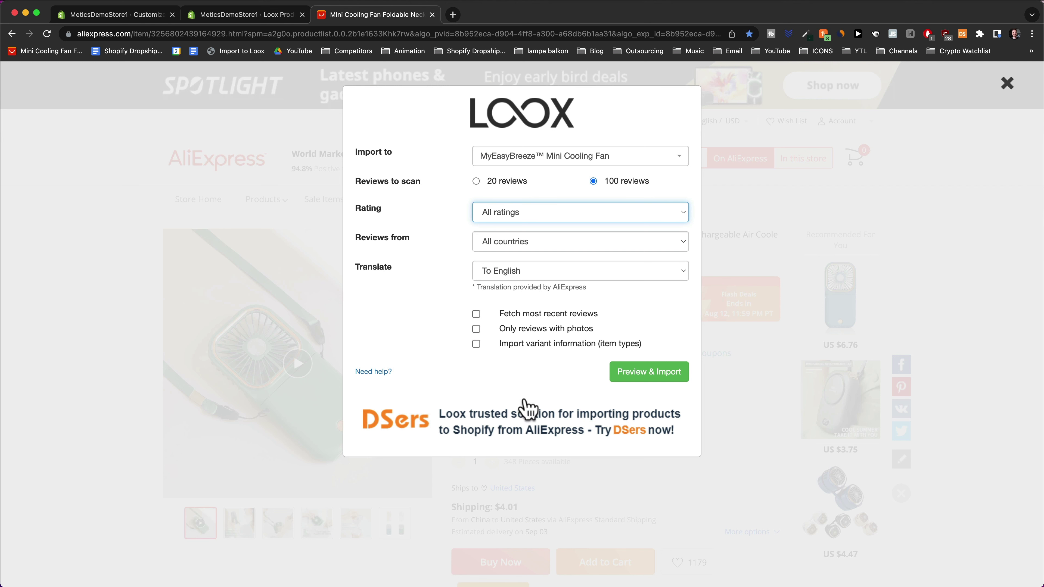
left_click(632, 377)
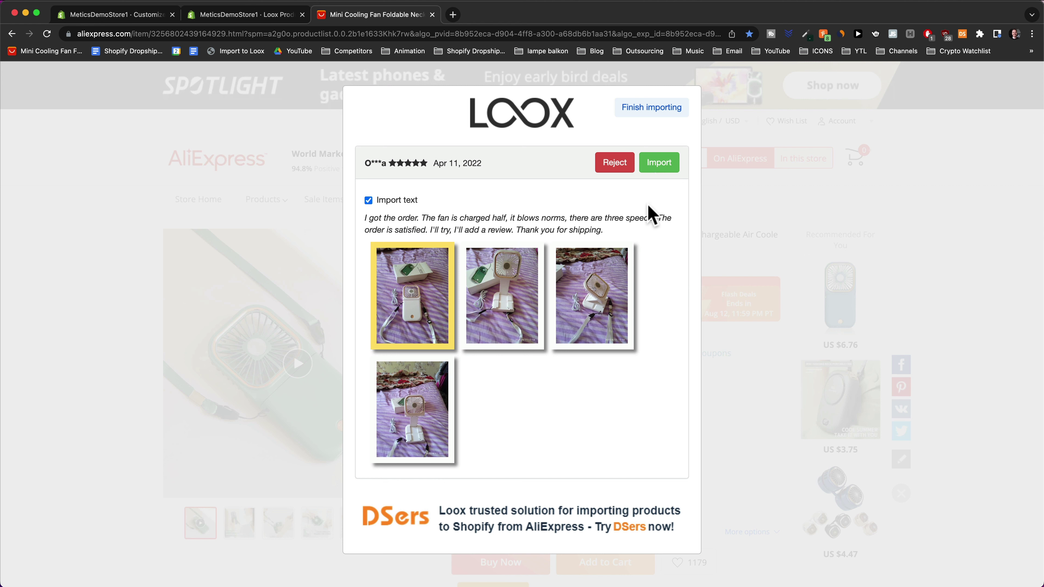
Import the two five-star photo reviews and reject the four-star review
left_click(653, 164)
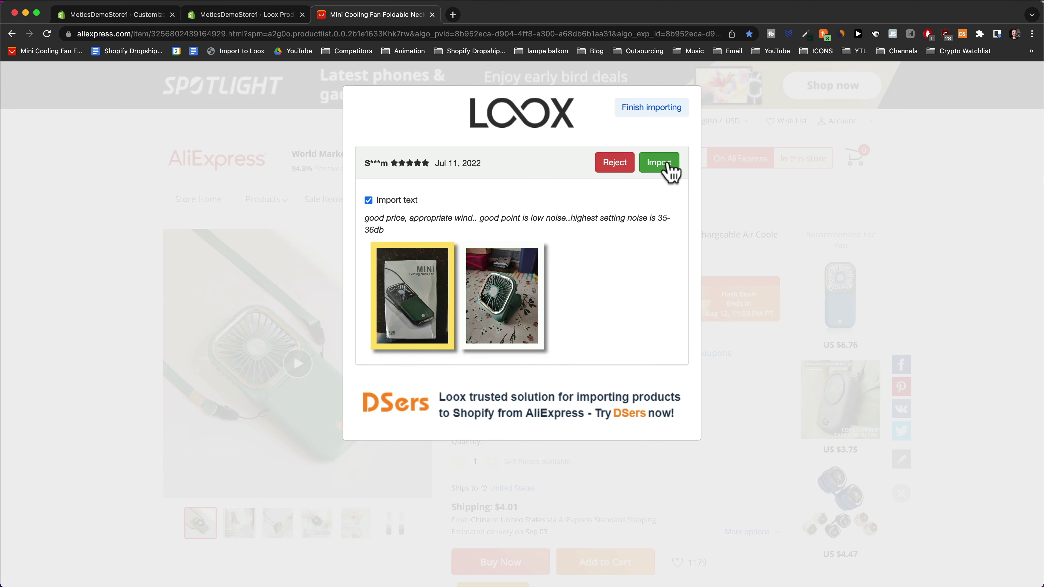
left_click(659, 163)
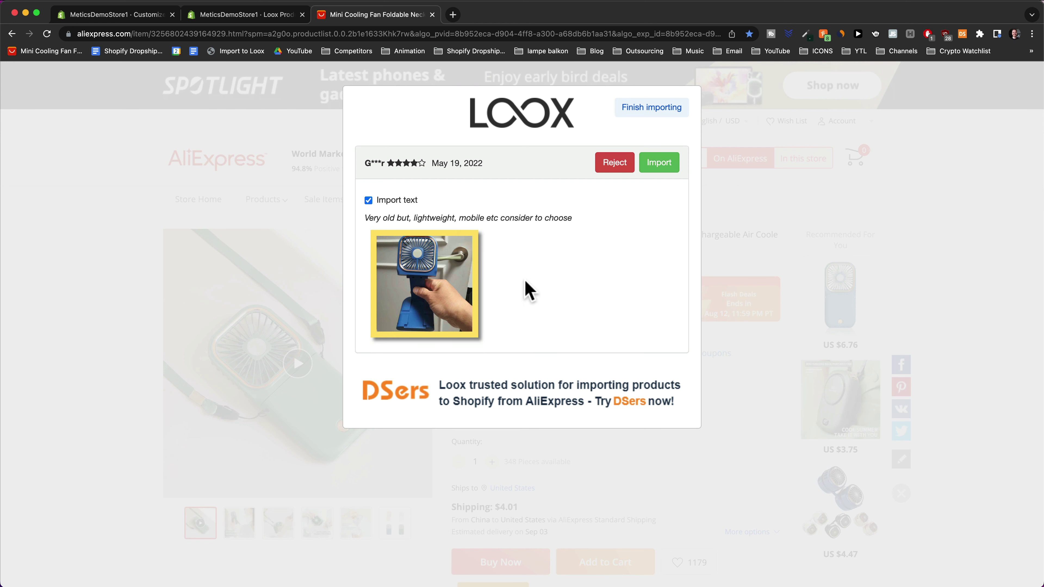
left_click(615, 164)
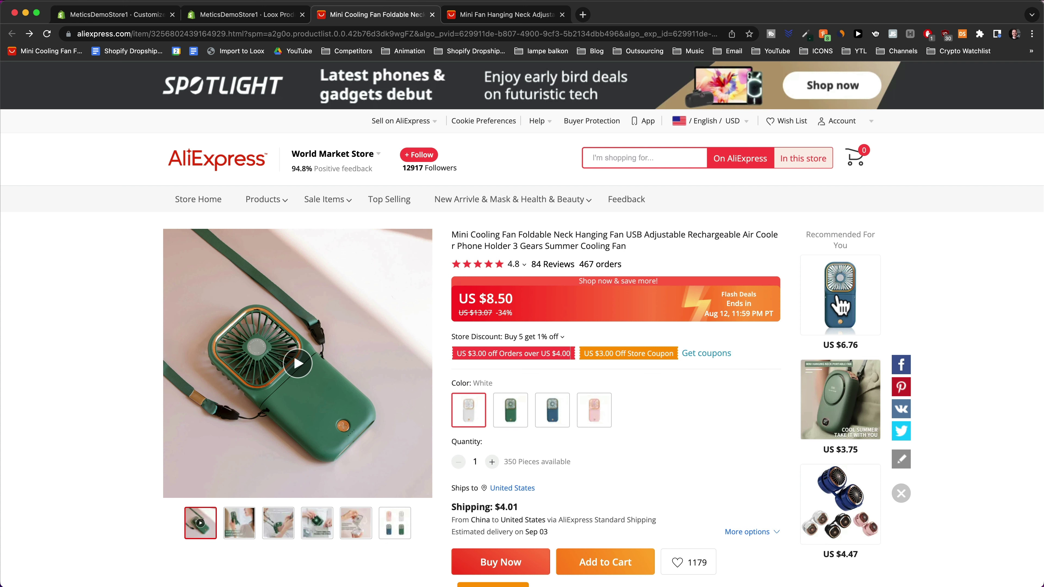
Open the US $6.76 hanging neck fan, run Import to Loox on it, and return to the theme editor
left_click(841, 309)
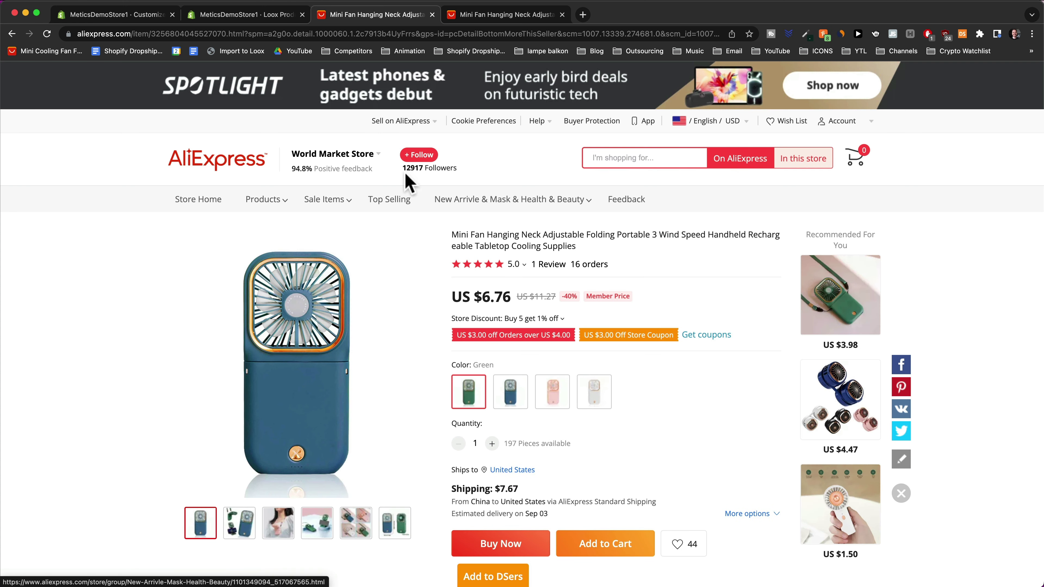
left_click(238, 55)
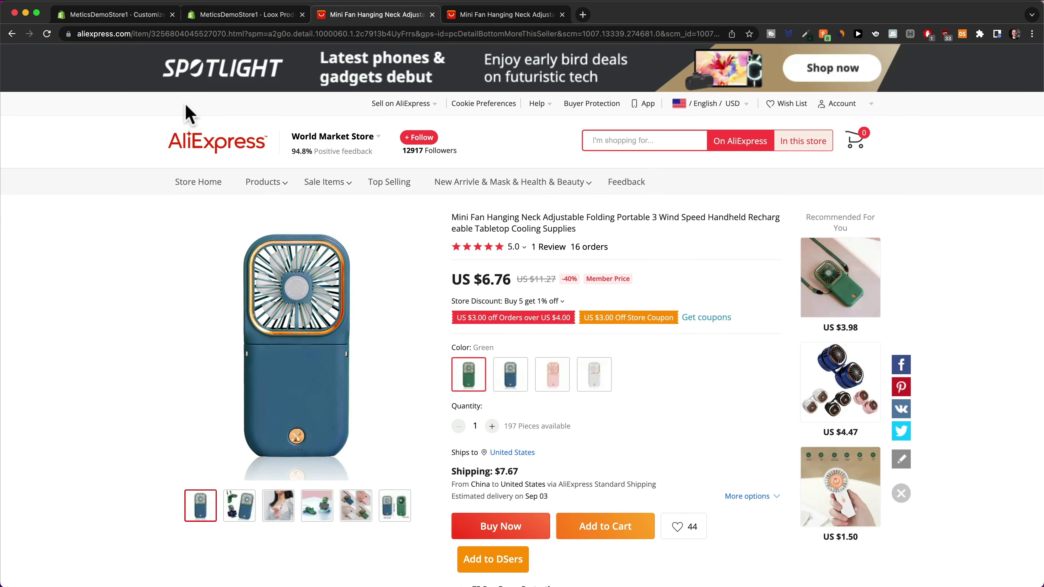
left_click(135, 21)
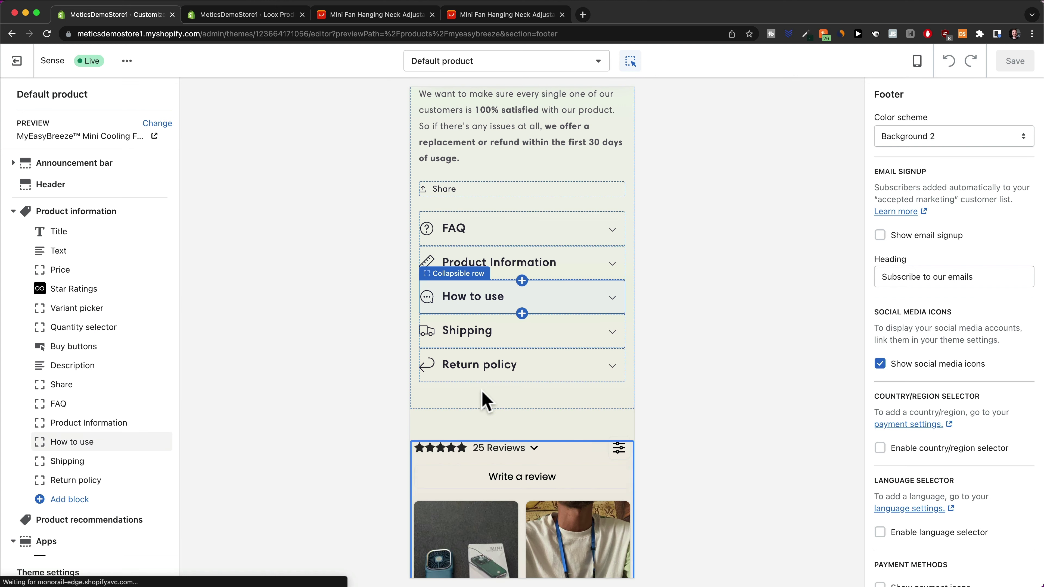
scroll(573, 364, "down", 5)
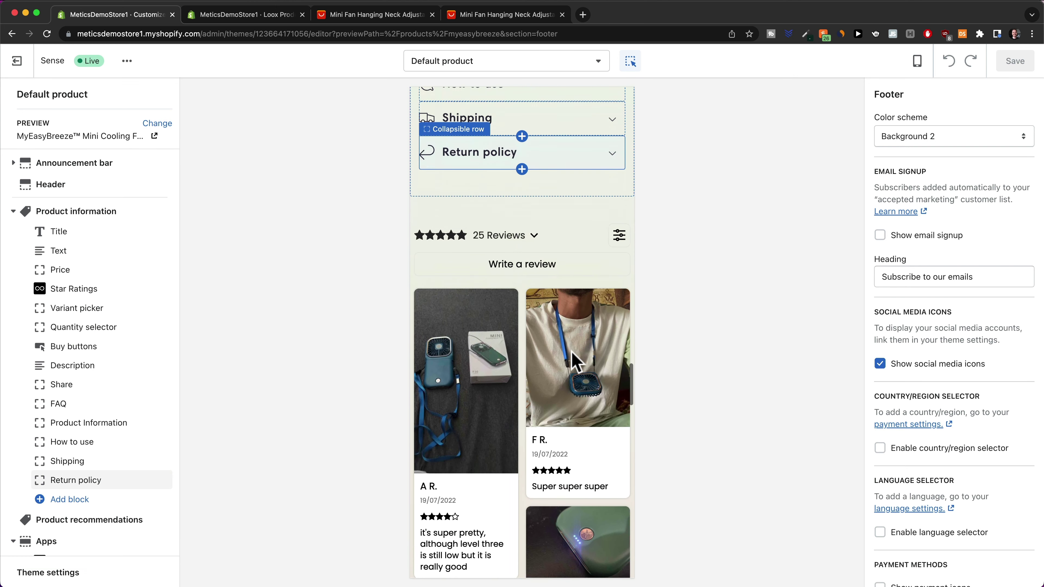
scroll(584, 248, "down", 4)
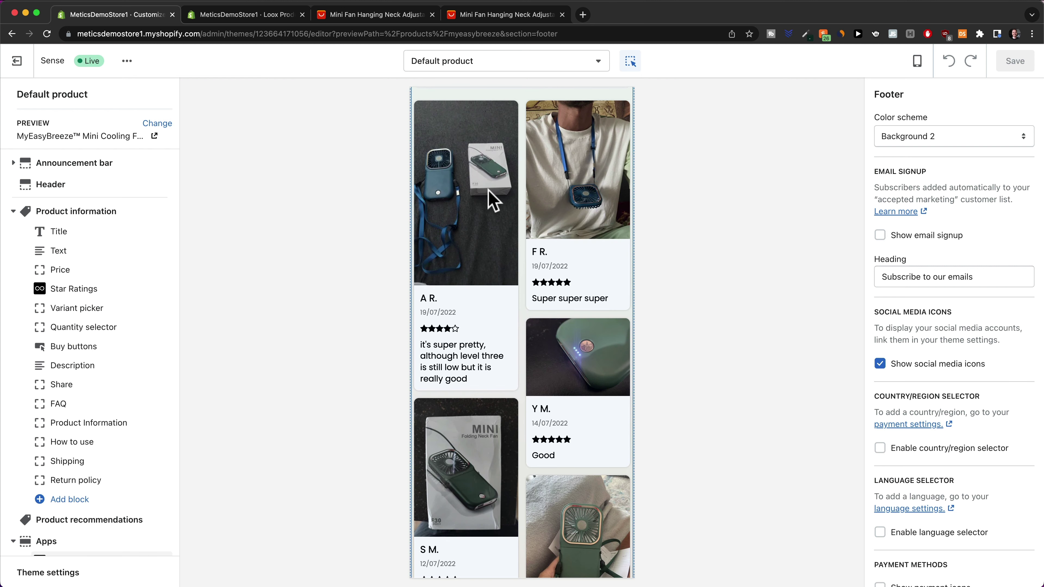
scroll(496, 199, "down", 3)
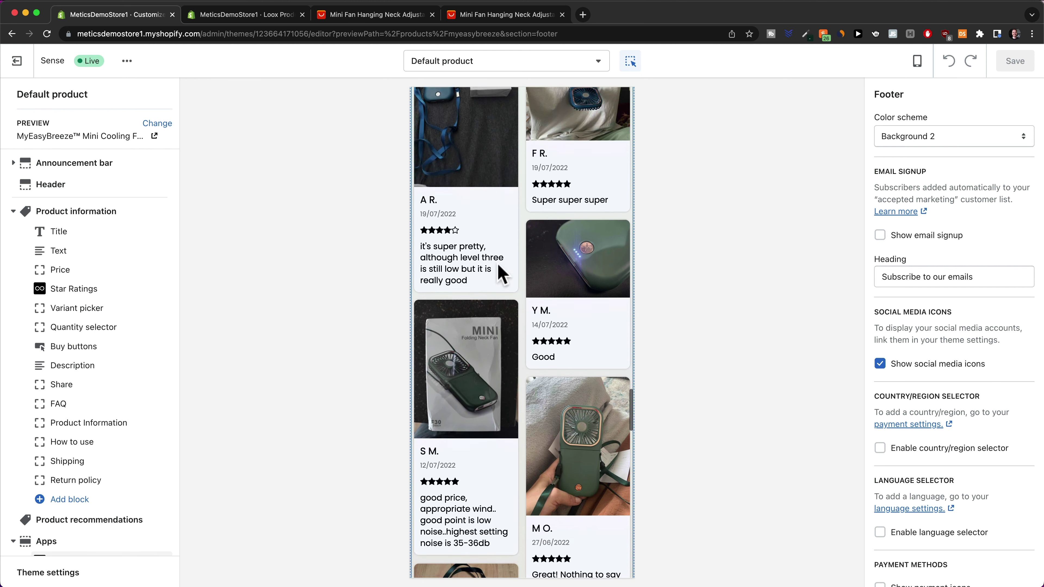
scroll(502, 273, "down", 10)
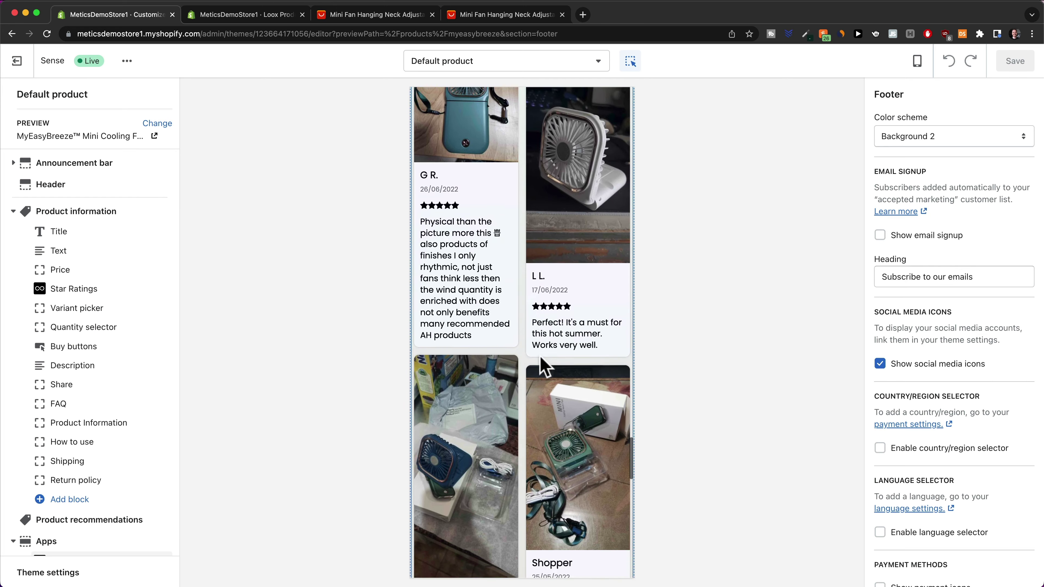
scroll(542, 366, "down", 10)
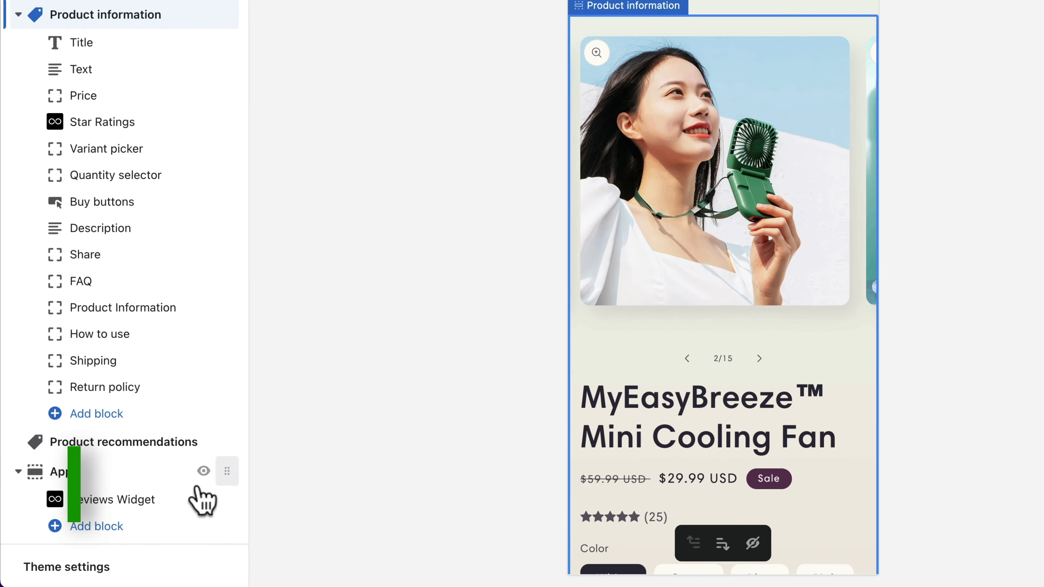
View the theme's Colors settings, then switch to the ColorZilla Chrome Web Store page
left_click(46, 576)
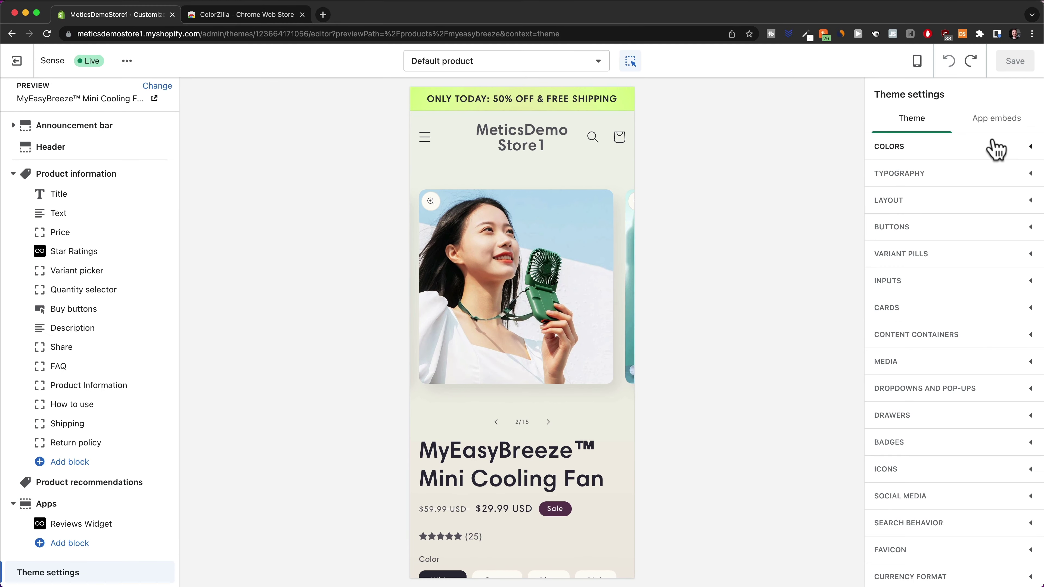
left_click(998, 144)
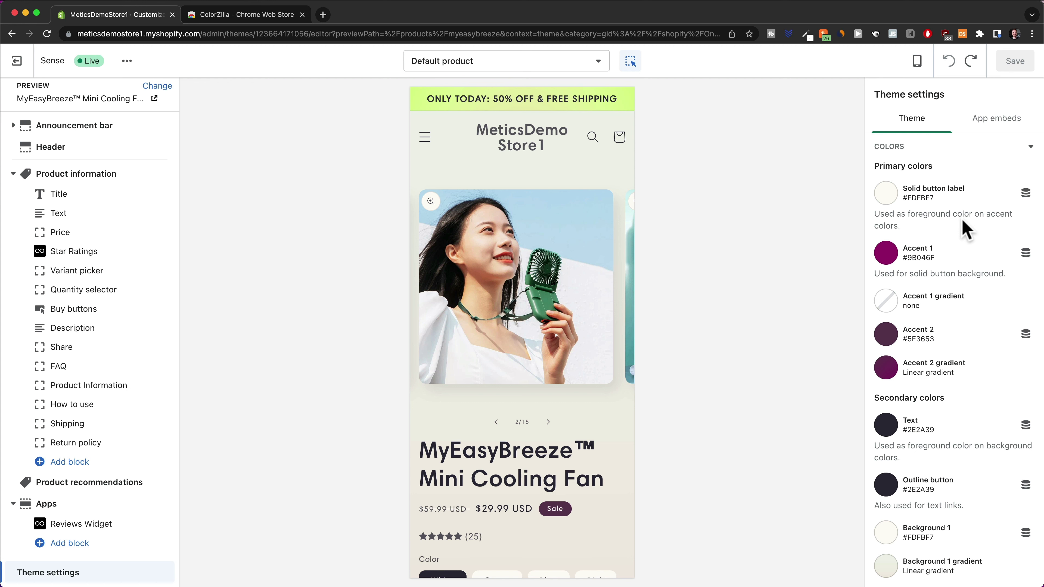
scroll(941, 197, "down", 1)
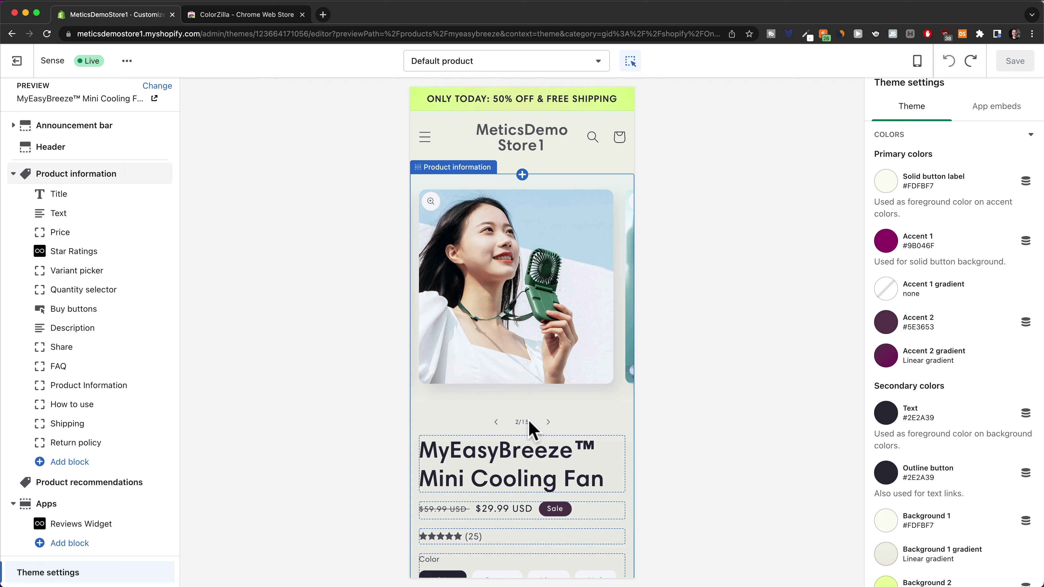
left_click(233, 18)
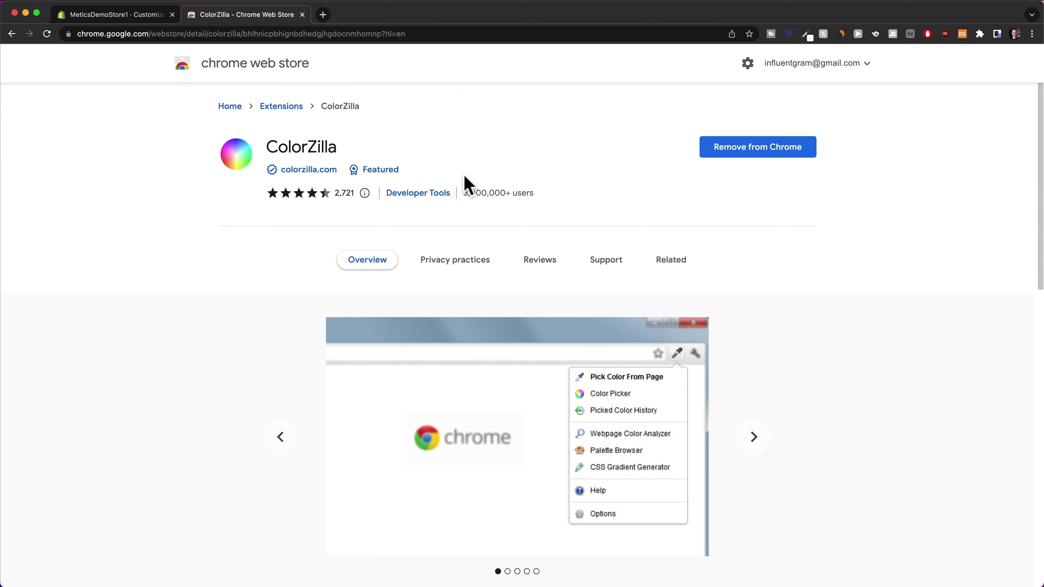
Use ColorZilla's Pick Color From Page on the green fan photo to copy #559077
left_click(126, 20)
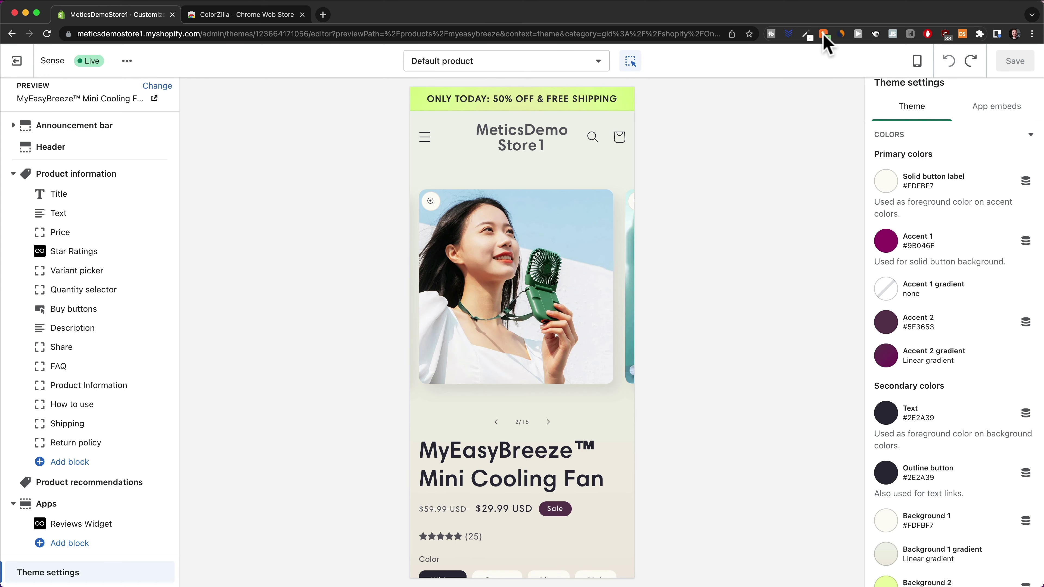
left_click(806, 35)
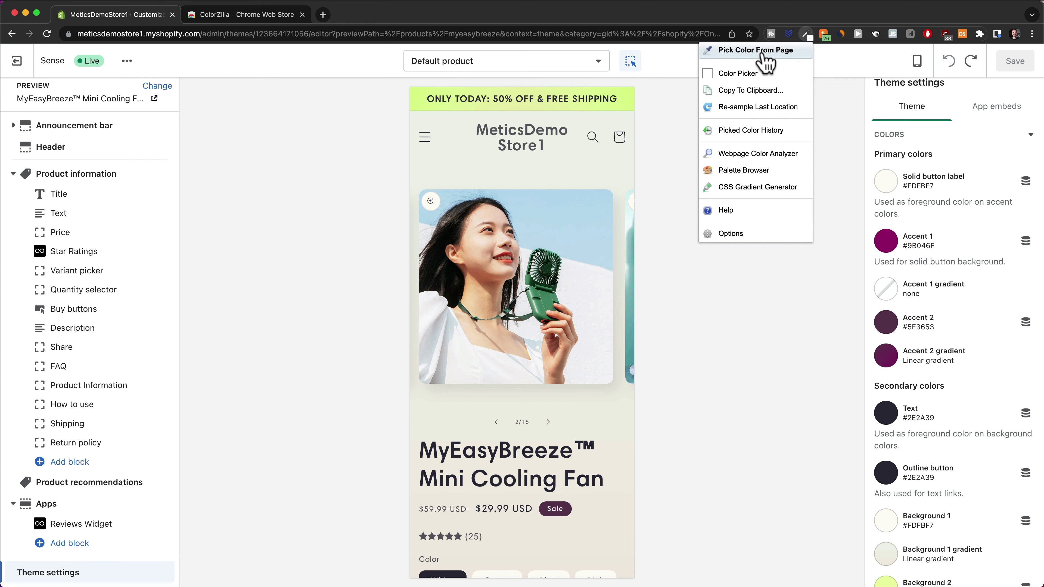
left_click(756, 52)
left_click(591, 377)
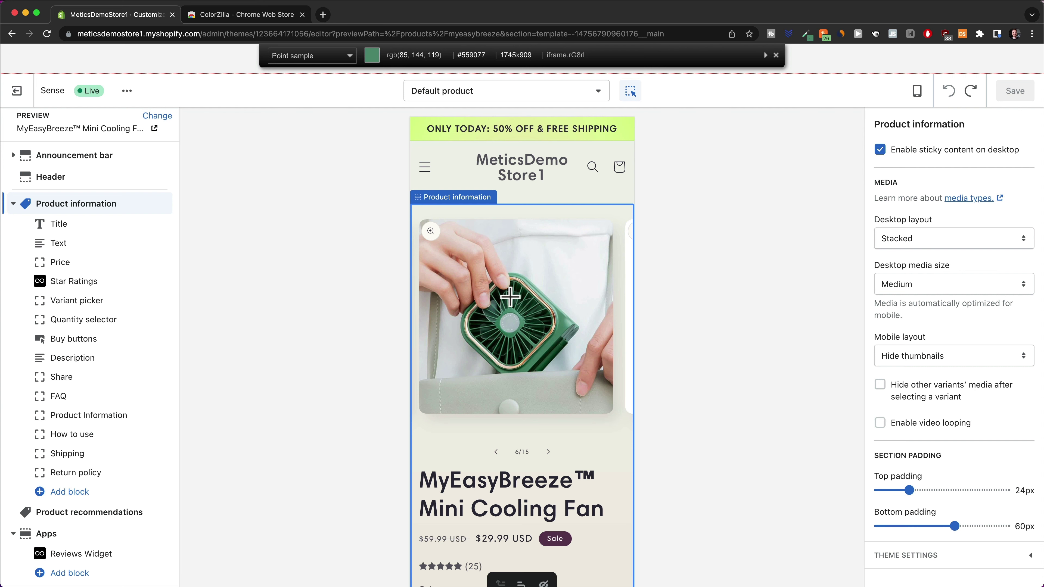
left_click(509, 297)
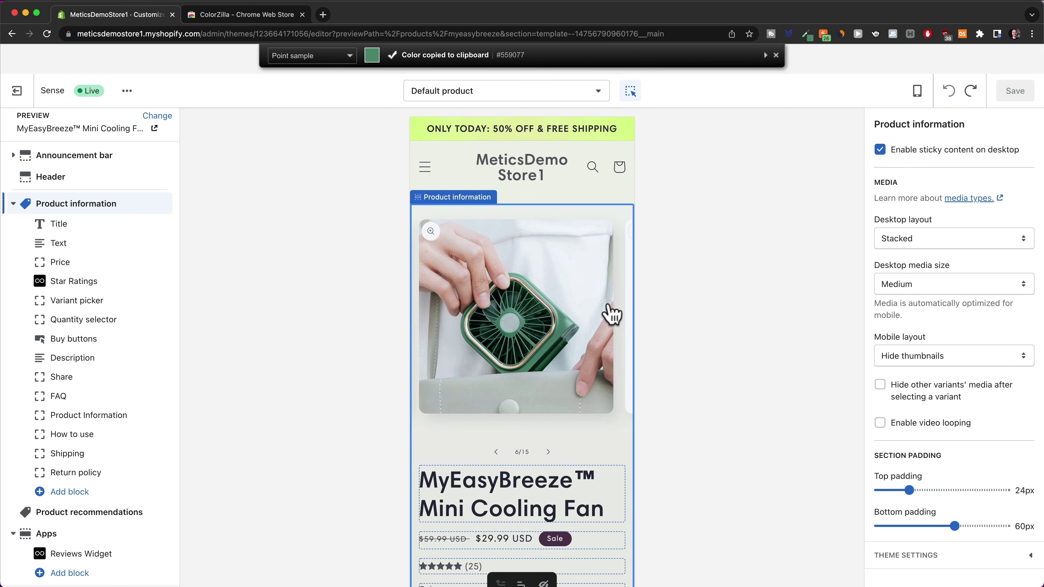
left_click(71, 576)
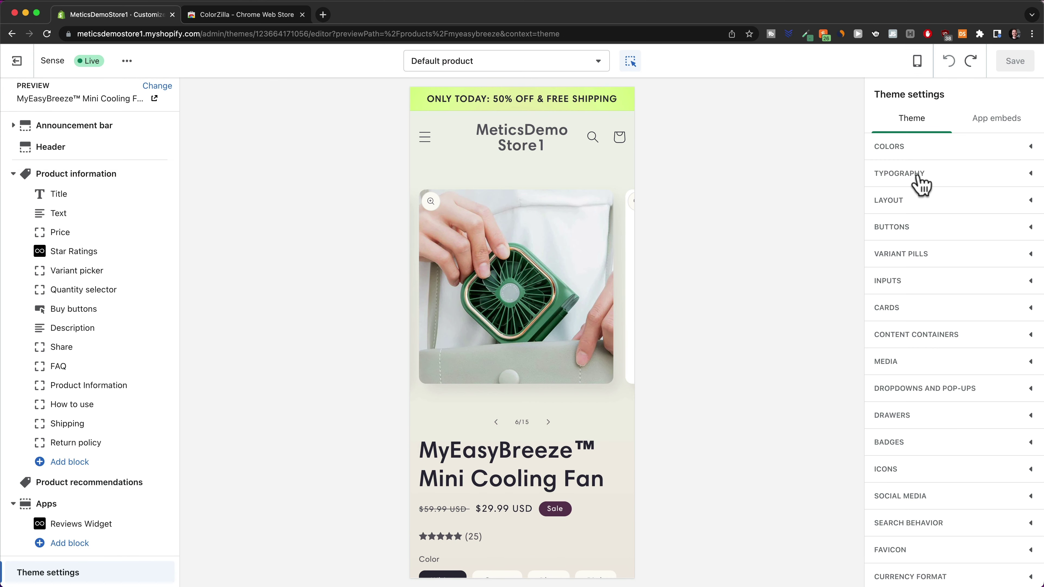
Change the Accent 1 theme colour to #559077
left_click(928, 151)
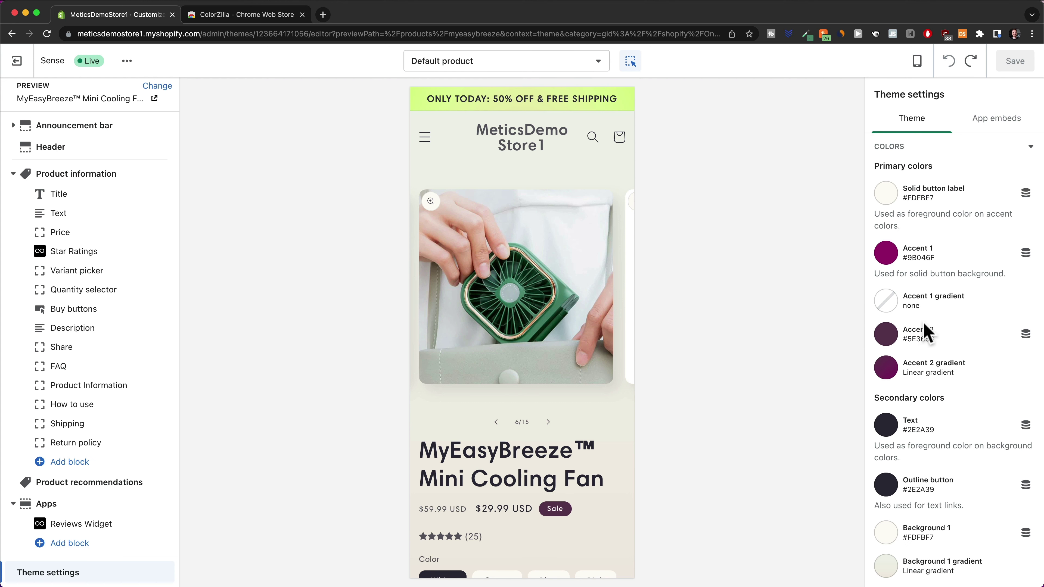
scroll(927, 331, "down", 4)
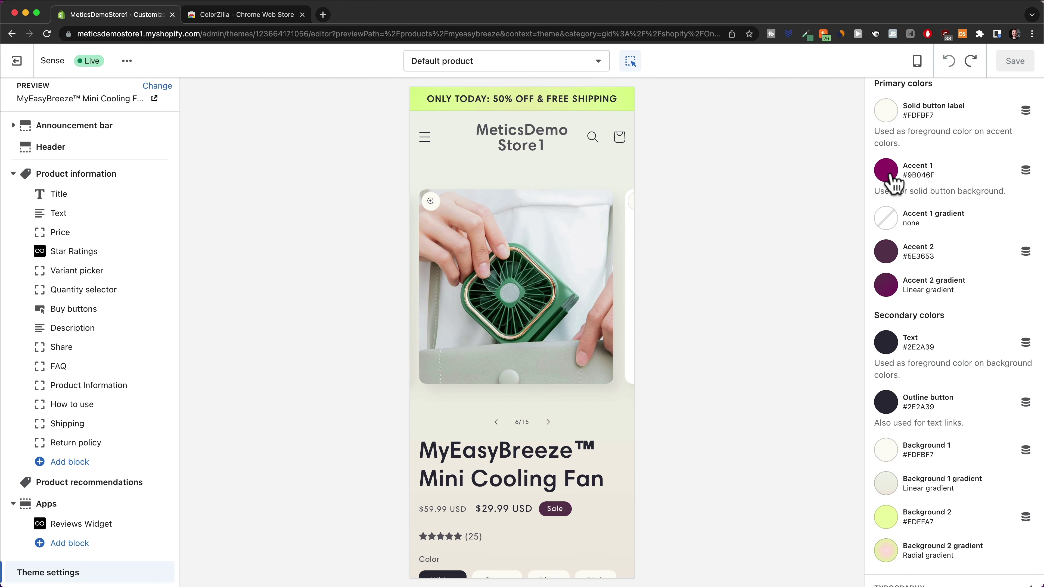
left_click(889, 175)
left_click_drag(923, 298, 981, 298)
type("559077")
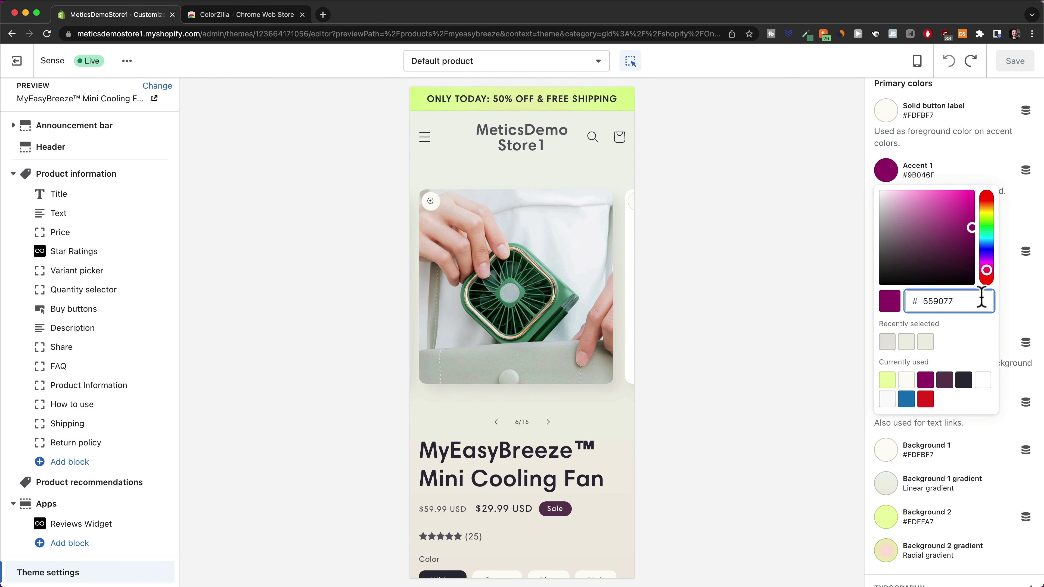
left_click(1009, 302)
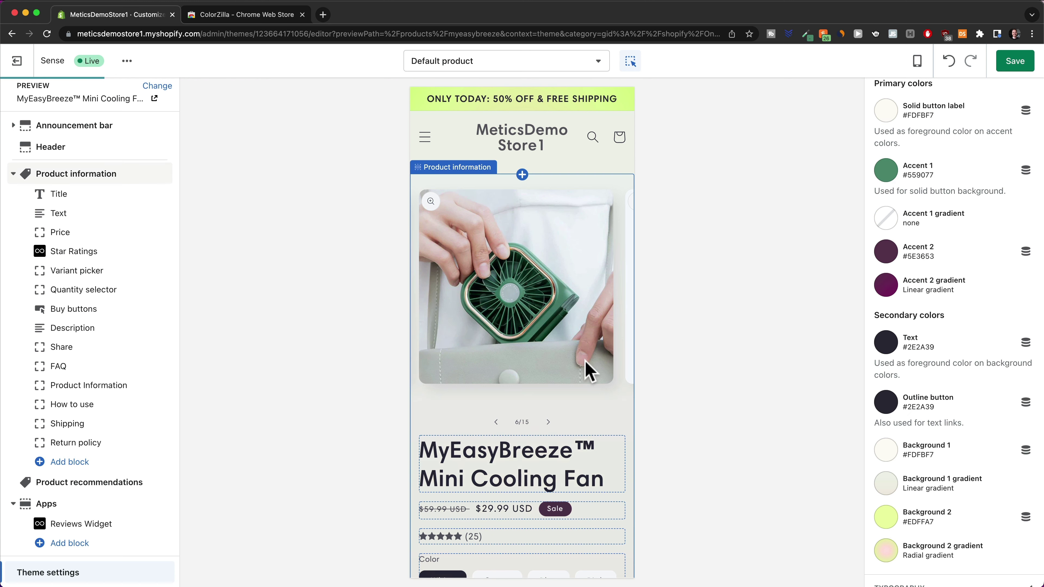
Check the green Add to cart button and browse the product gallery in the preview
scroll(586, 361, "down", 1)
scroll(585, 362, "down", 5)
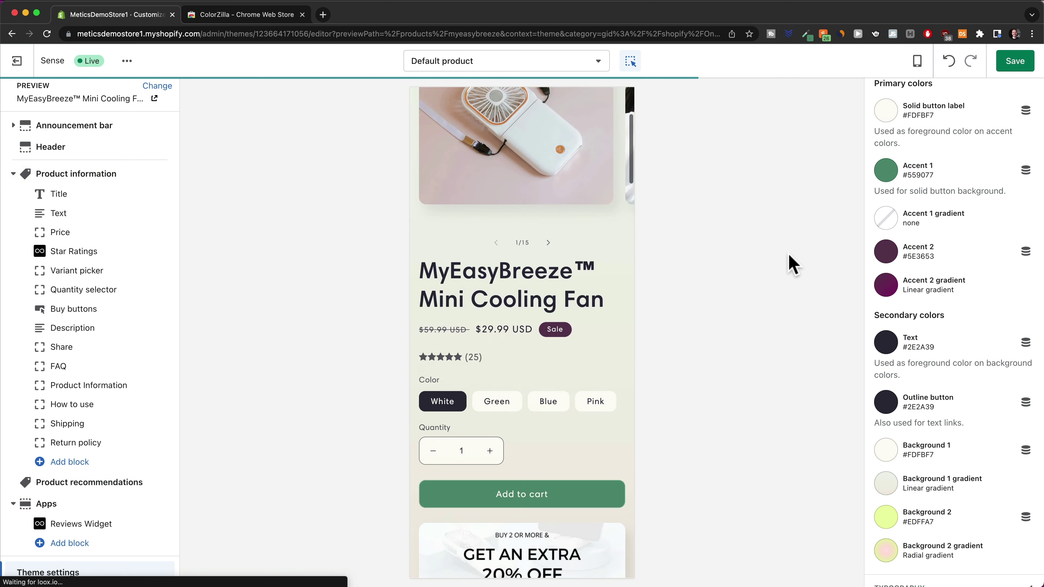
left_click(543, 495)
scroll(571, 411, "up", 2)
left_click(549, 392)
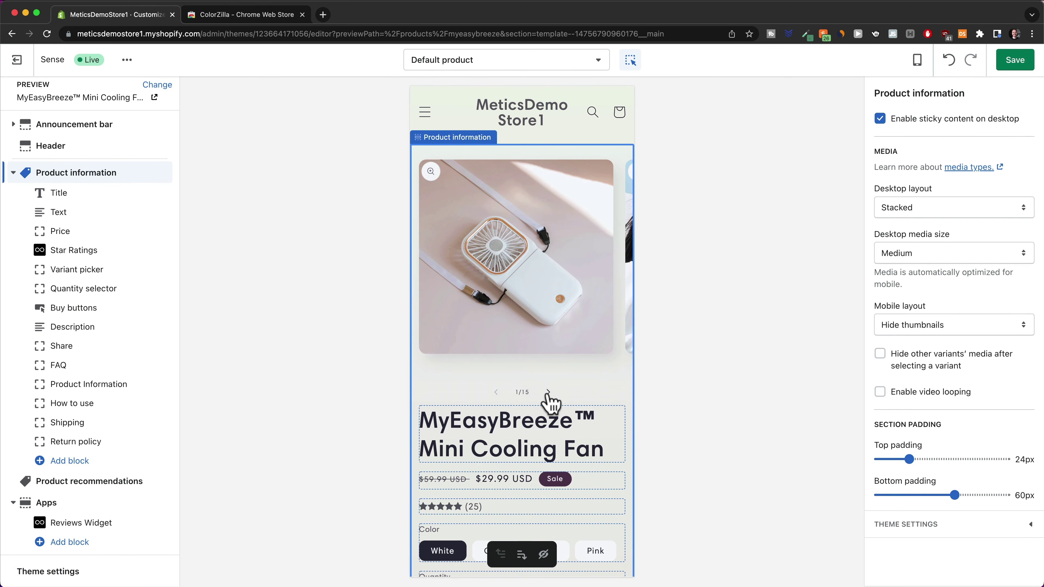
scroll(575, 280, "down", 4)
scroll(547, 173, "up", 2)
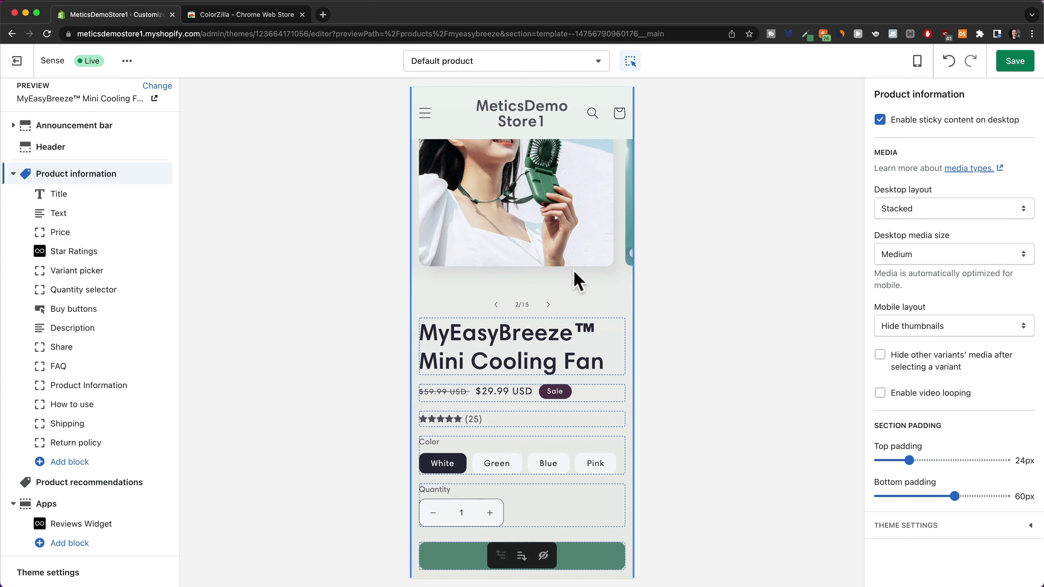
left_click(72, 578)
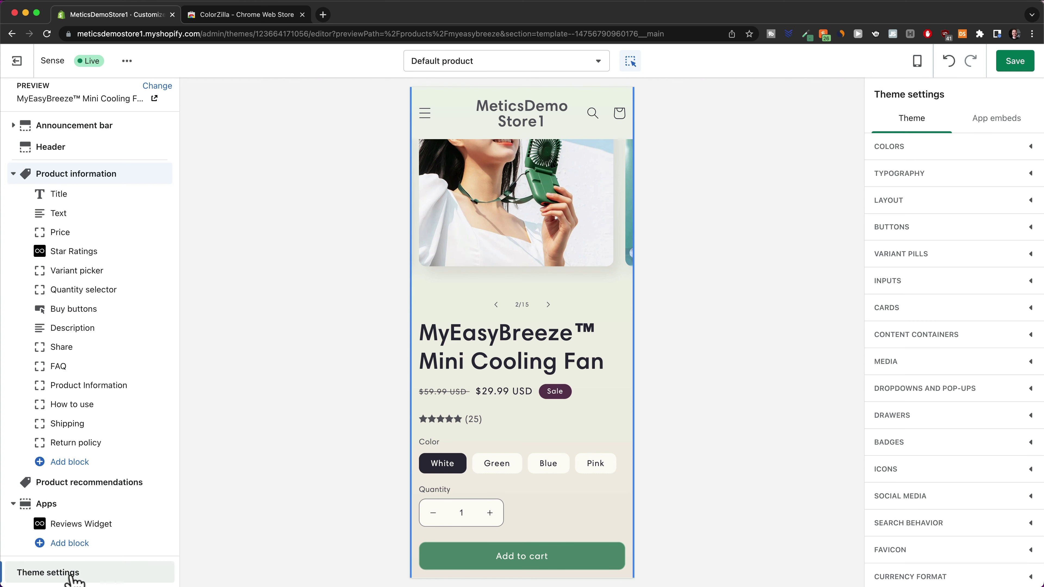
Expand the theme Colors settings and scroll to the Accent 2, Outline button and Background 2 swatches
left_click(904, 148)
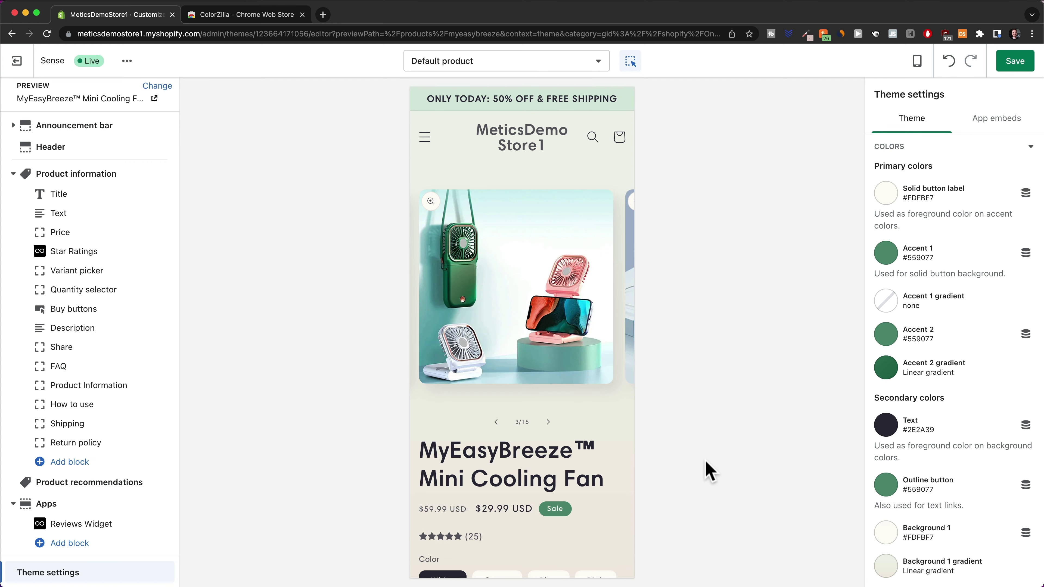
scroll(883, 314, "down", 1)
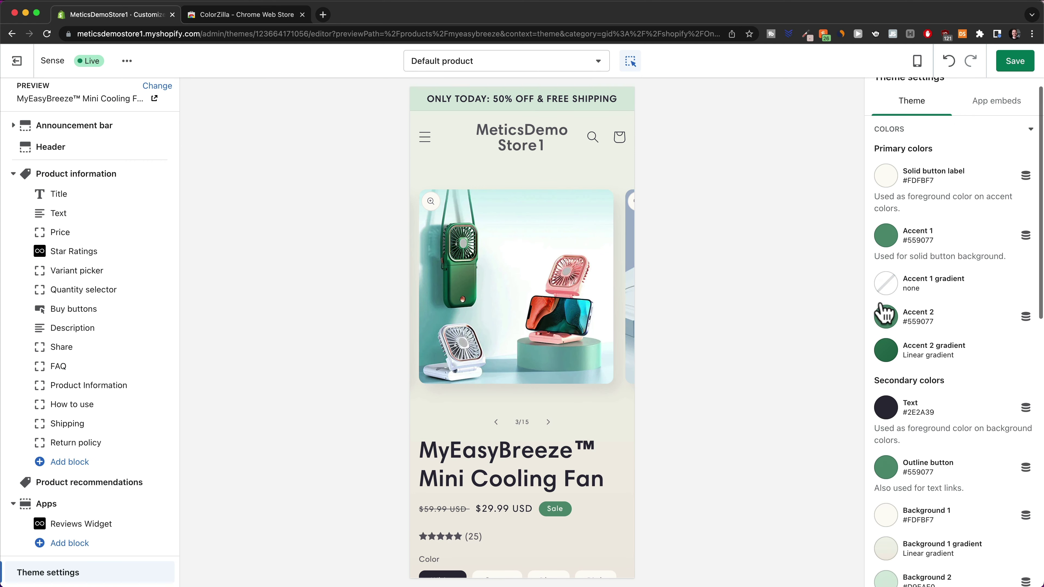
scroll(884, 315, "down", 3)
scroll(534, 366, "down", 7)
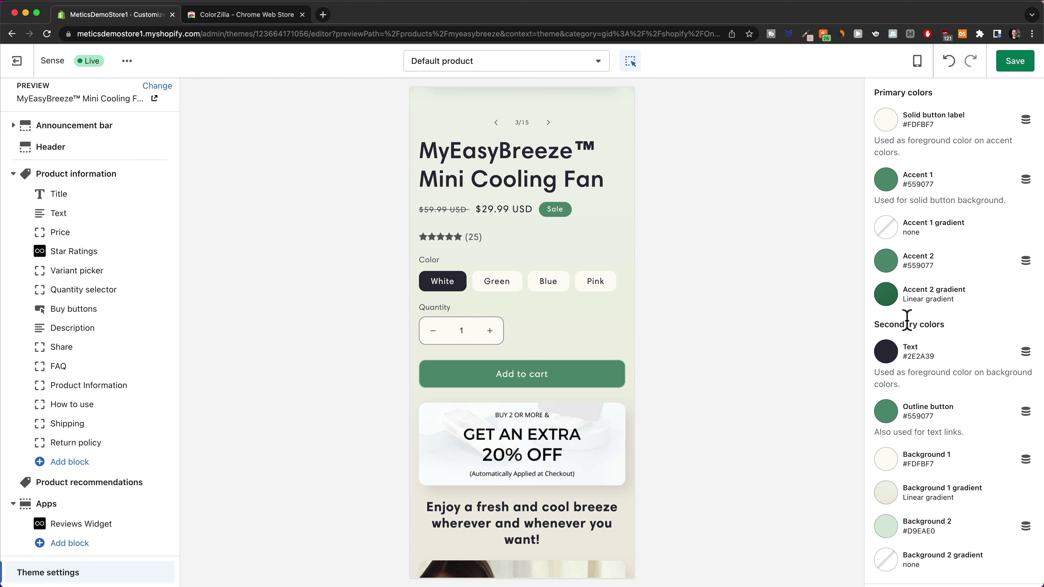
scroll(569, 315, "down", 8)
scroll(568, 315, "up", 10)
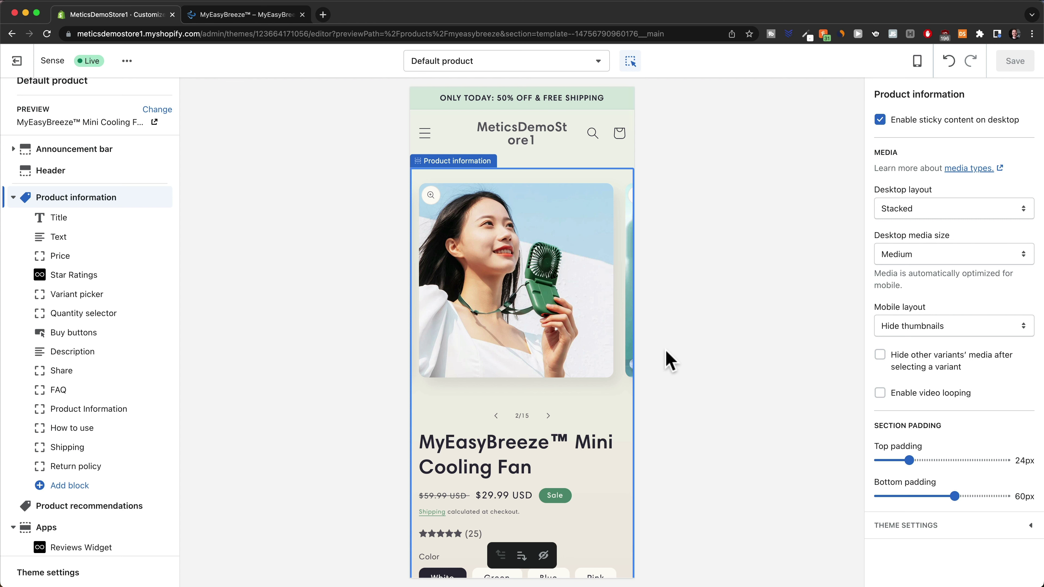
Switch the preview to the Checkout template and open its checkout settings
scroll(541, 413, "down", 3)
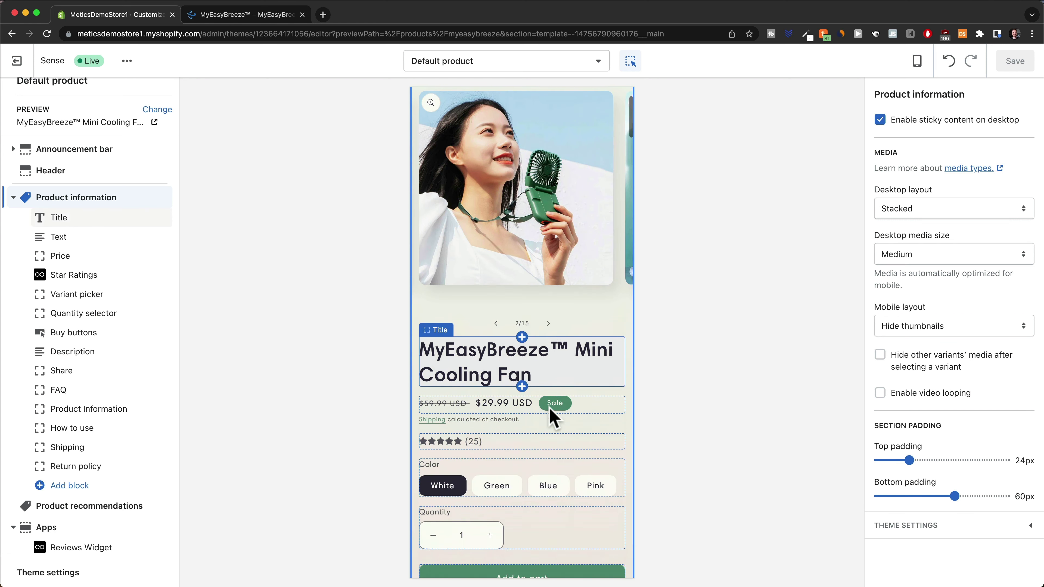
scroll(588, 266, "up", 3)
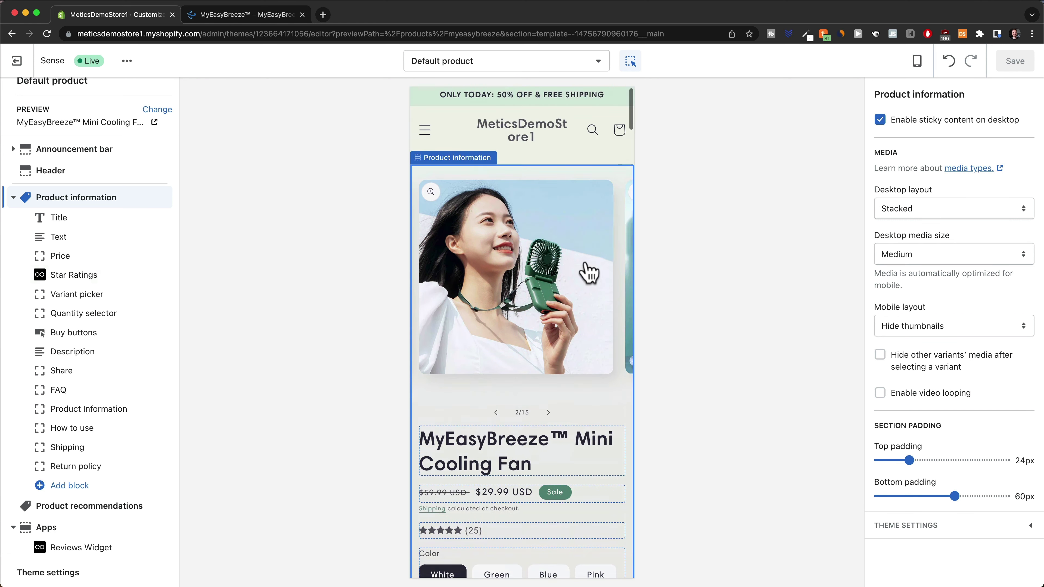
left_click(514, 66)
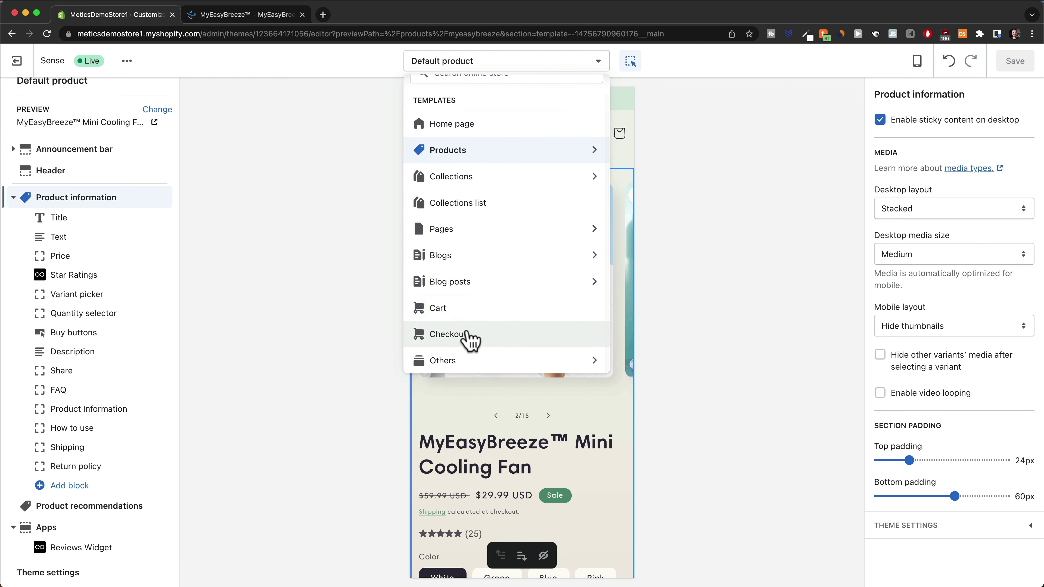
left_click(470, 340)
scroll(615, 305, "down", 6)
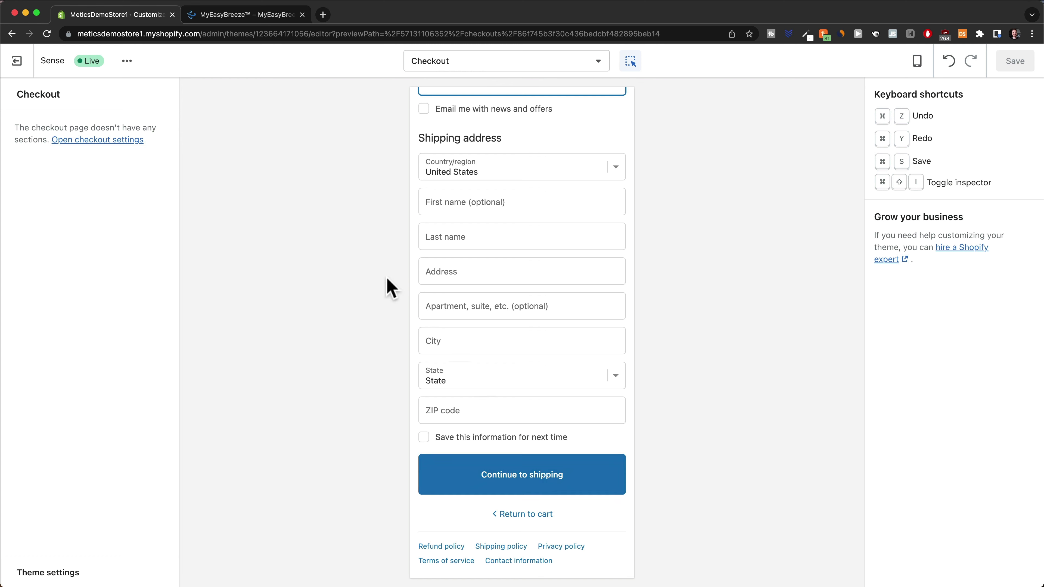
left_click(109, 142)
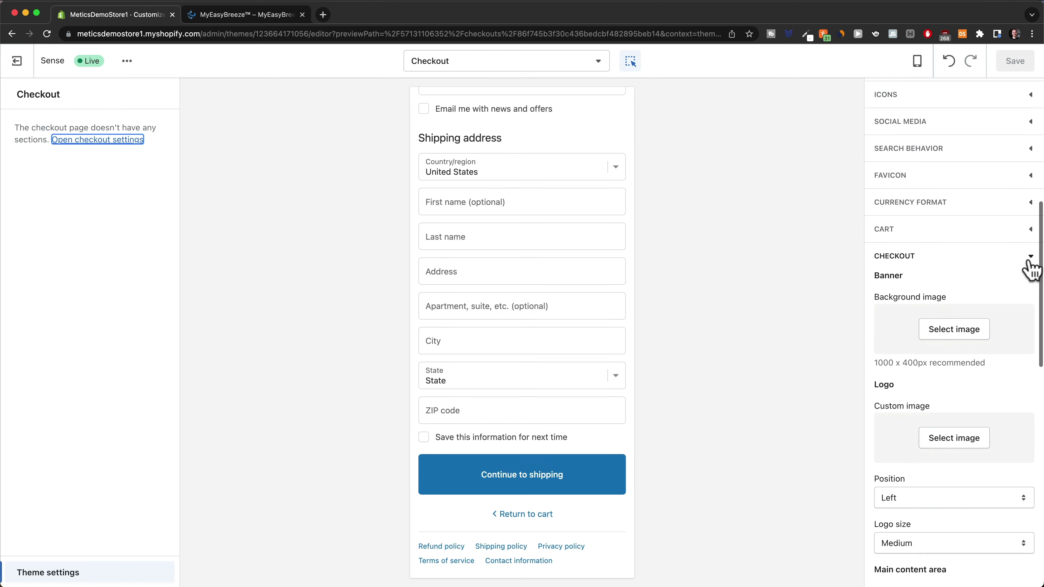
Set the checkout Accents colour to green #559077 and save
left_click(1031, 263)
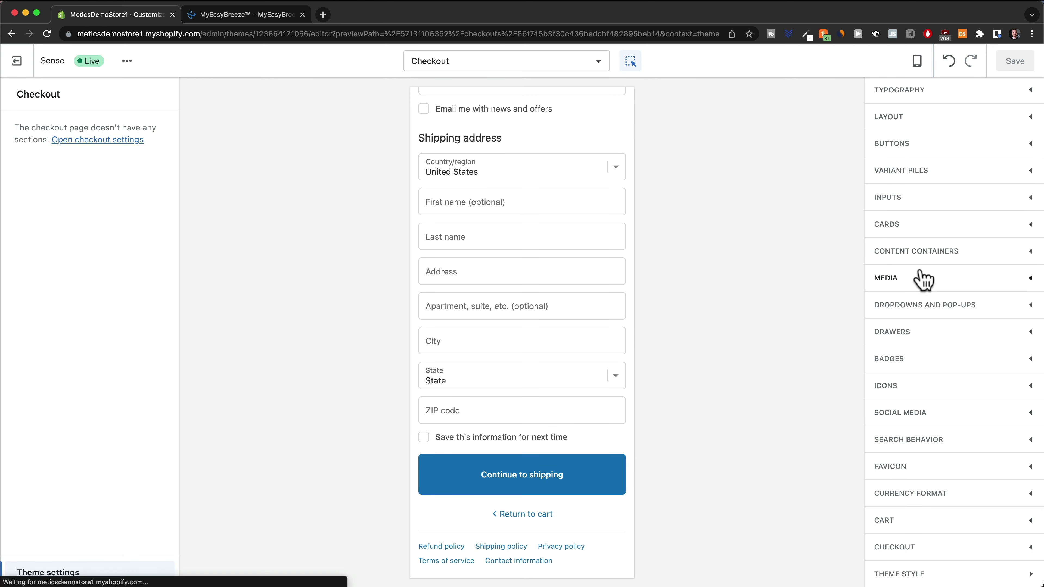
left_click(1025, 547)
scroll(966, 408, "down", 10)
scroll(967, 408, "down", 9)
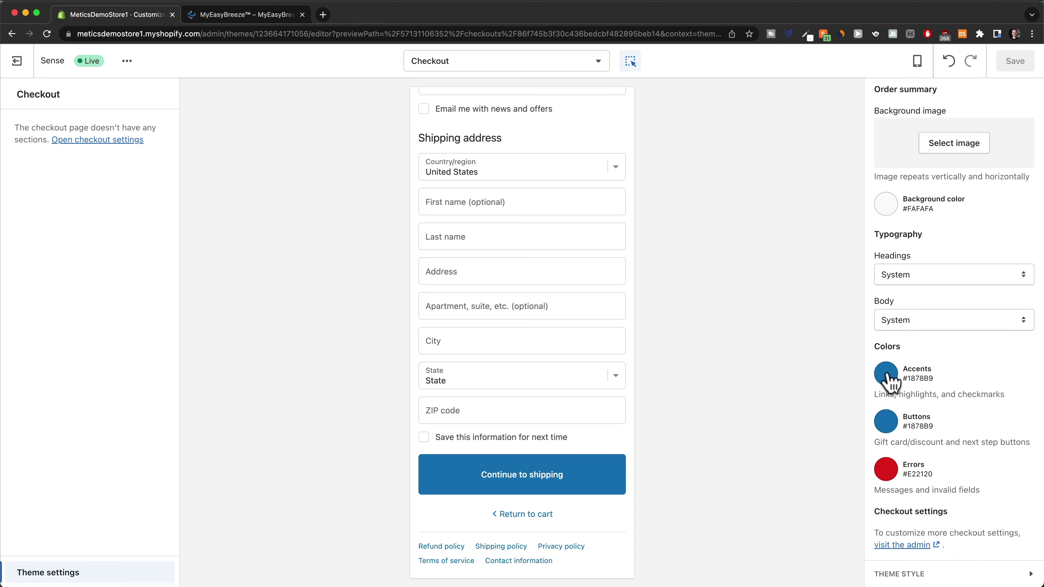
left_click(886, 374)
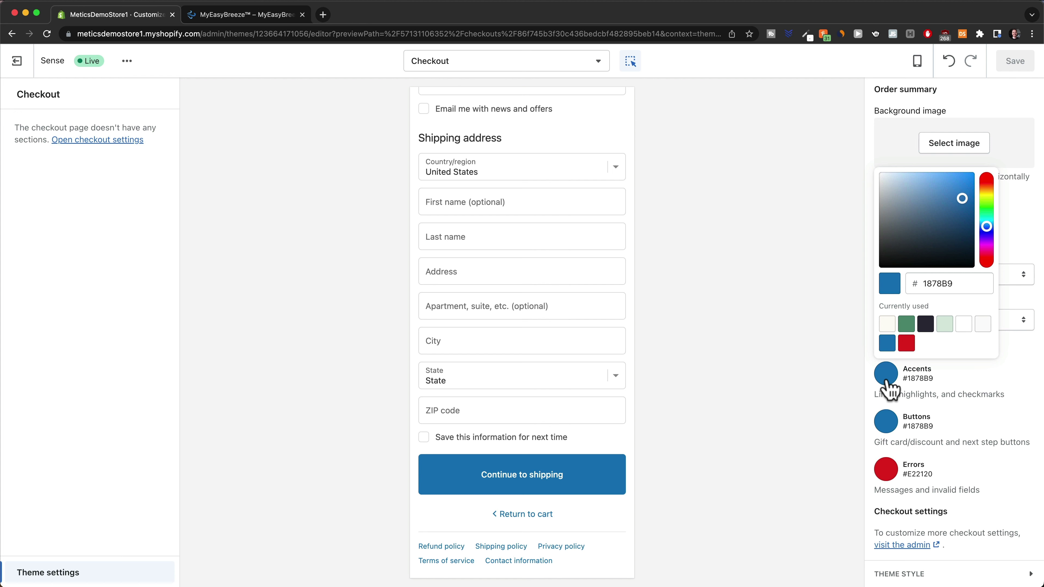
left_click(905, 328)
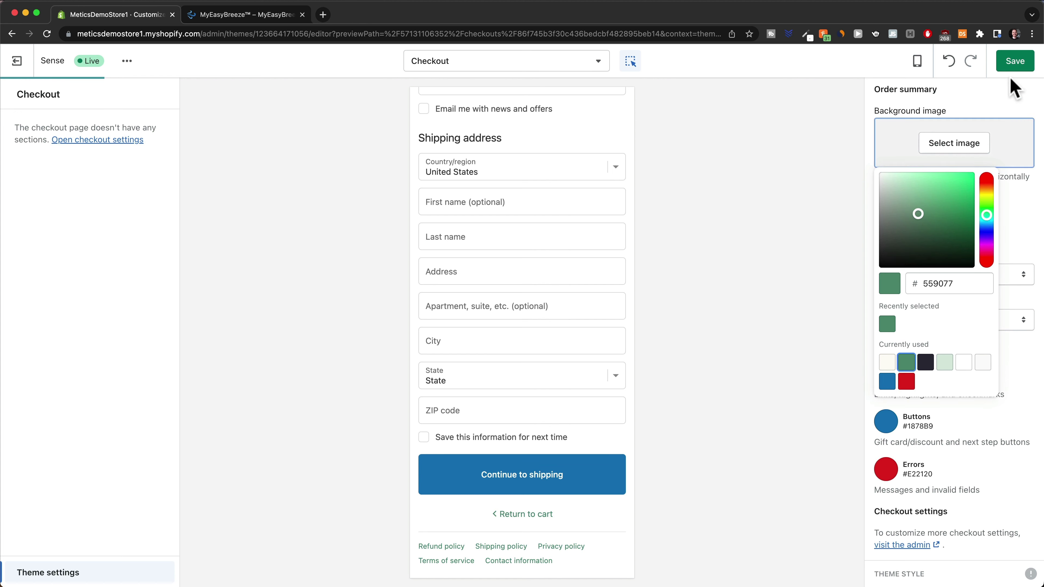
left_click(1013, 65)
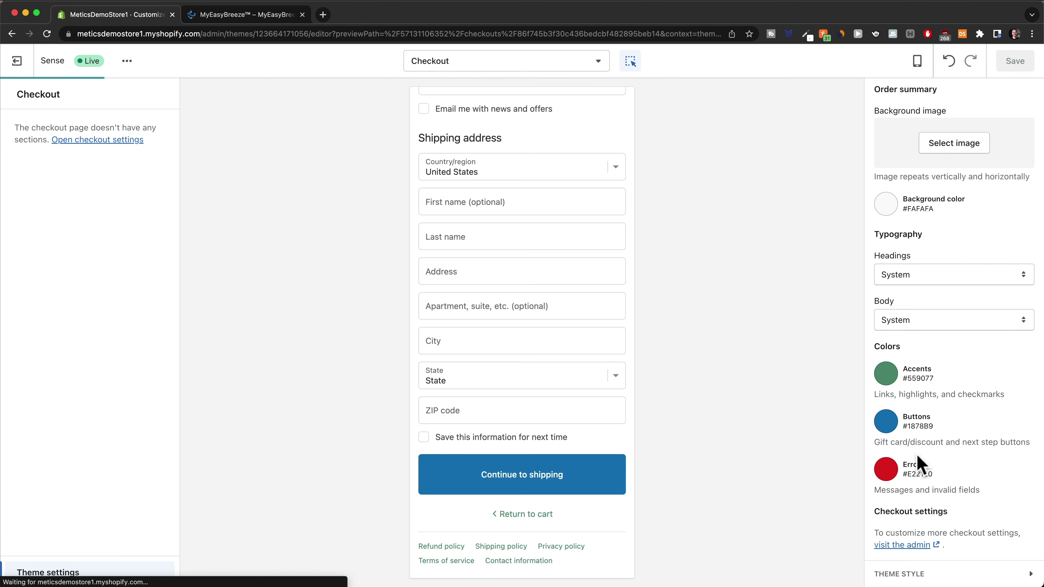
Set the checkout Buttons colour to #559077, save, and switch to the Canva tab
left_click(886, 426)
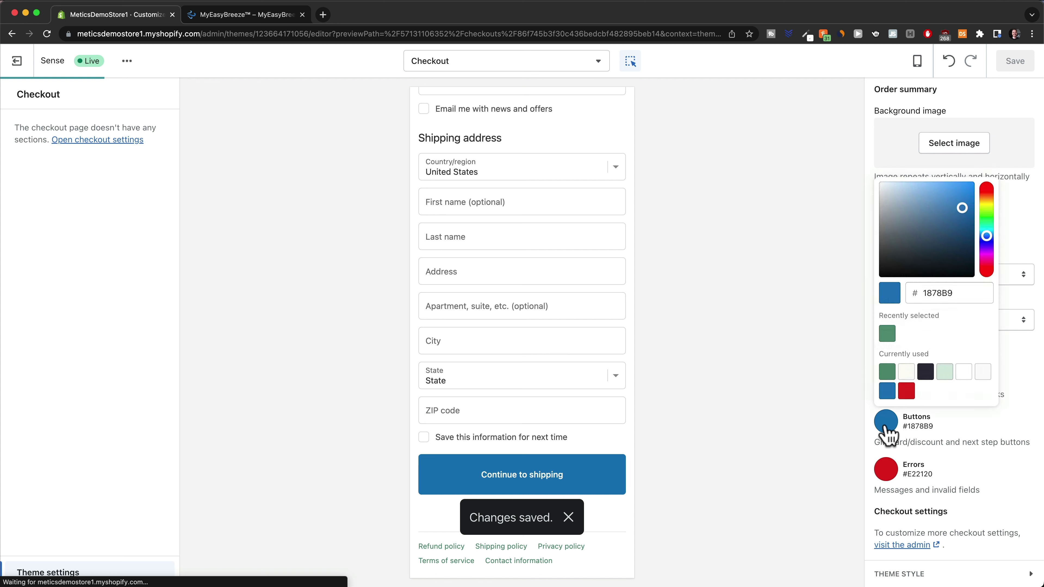
left_click(887, 374)
left_click(1015, 62)
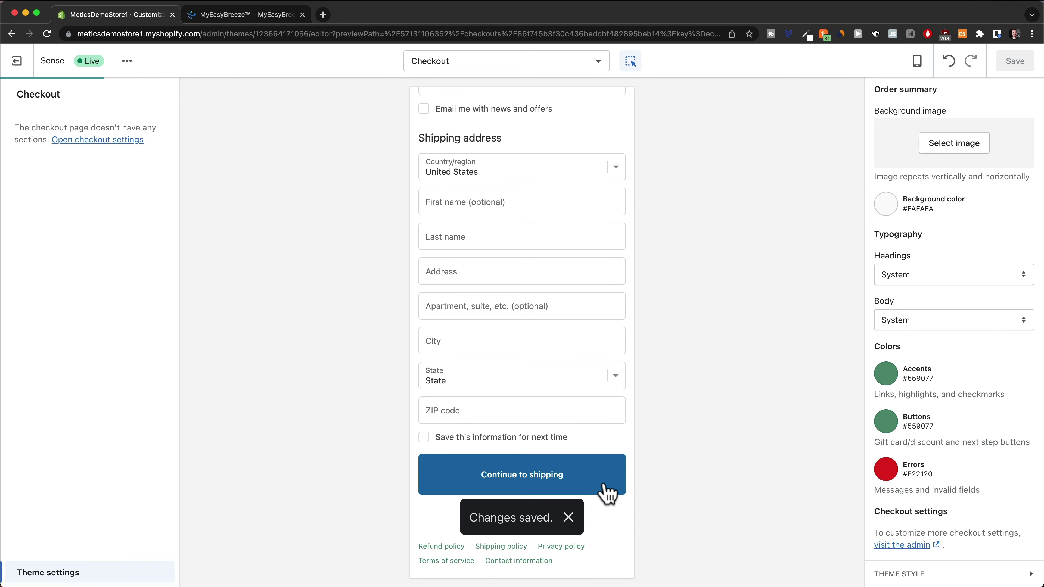
left_click(570, 519)
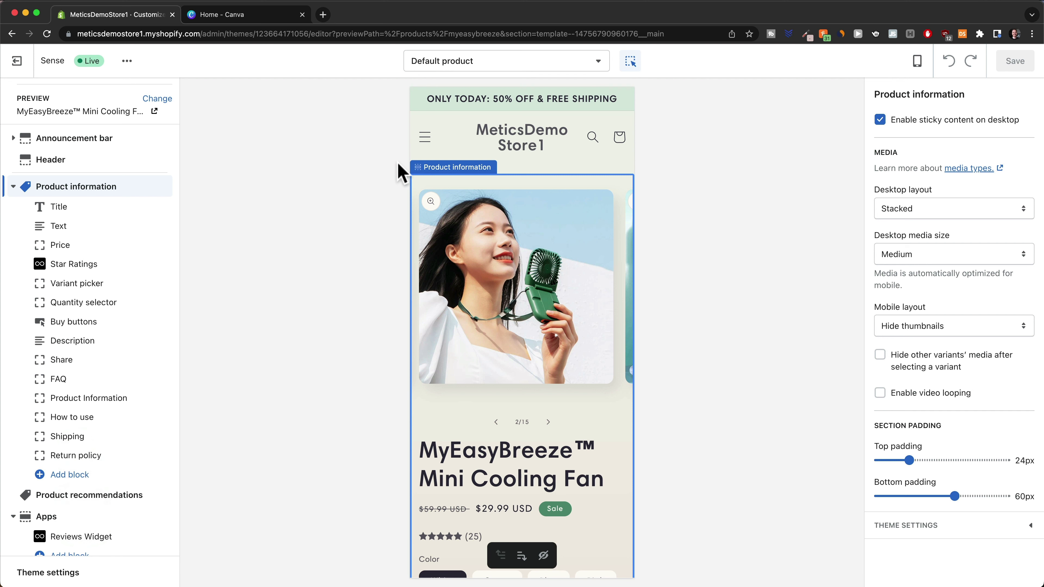
left_click(262, 16)
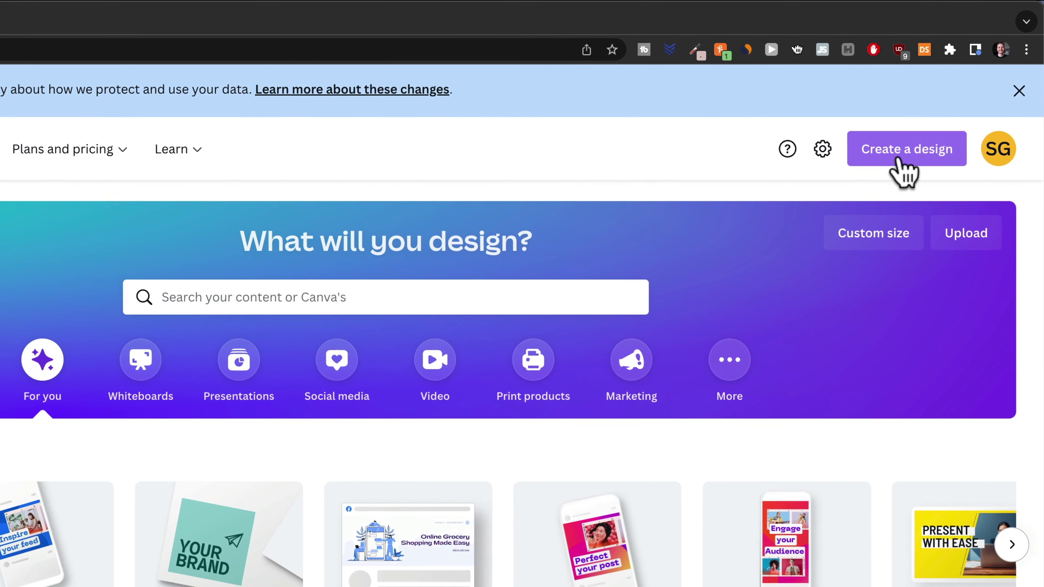
Start a new logo design and search the logo templates for 'water'
left_click(902, 164)
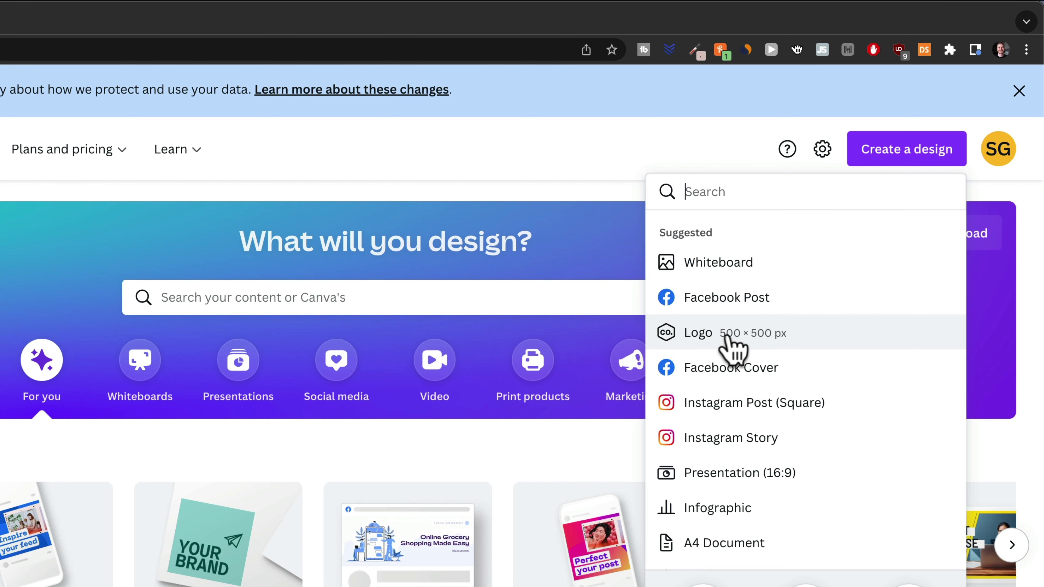
left_click(735, 335)
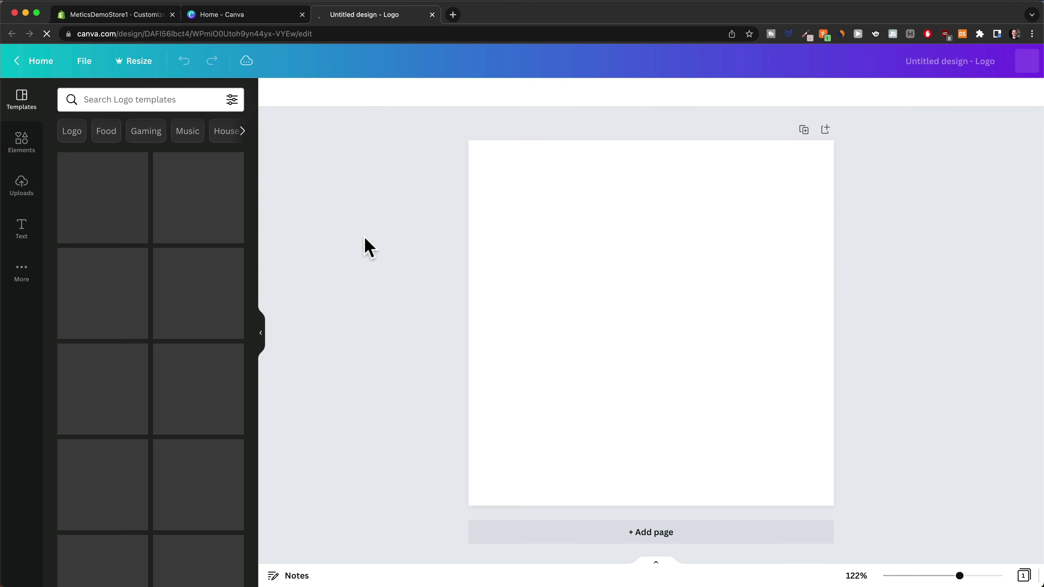
left_click(124, 100)
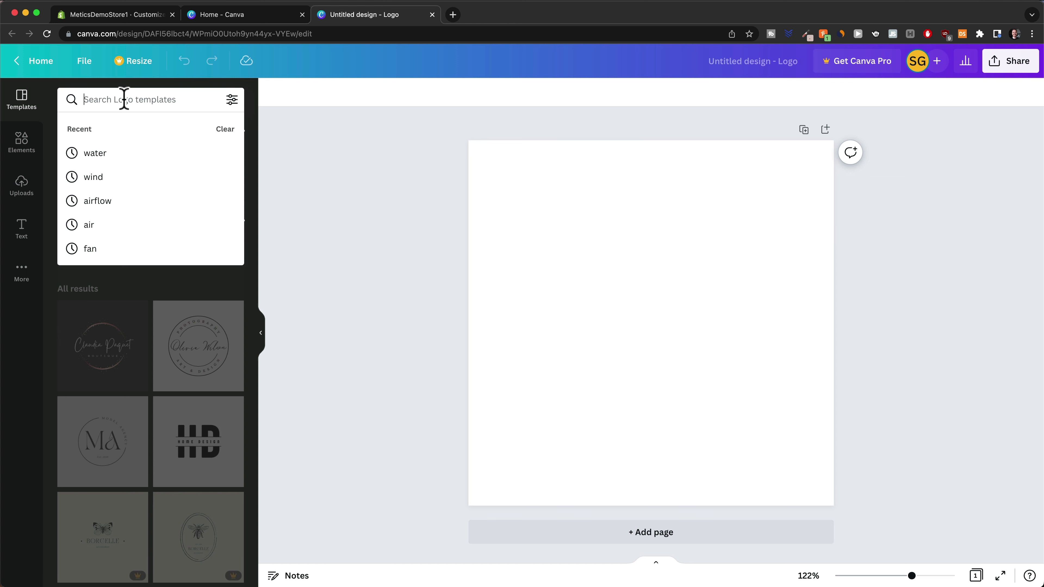
type("water")
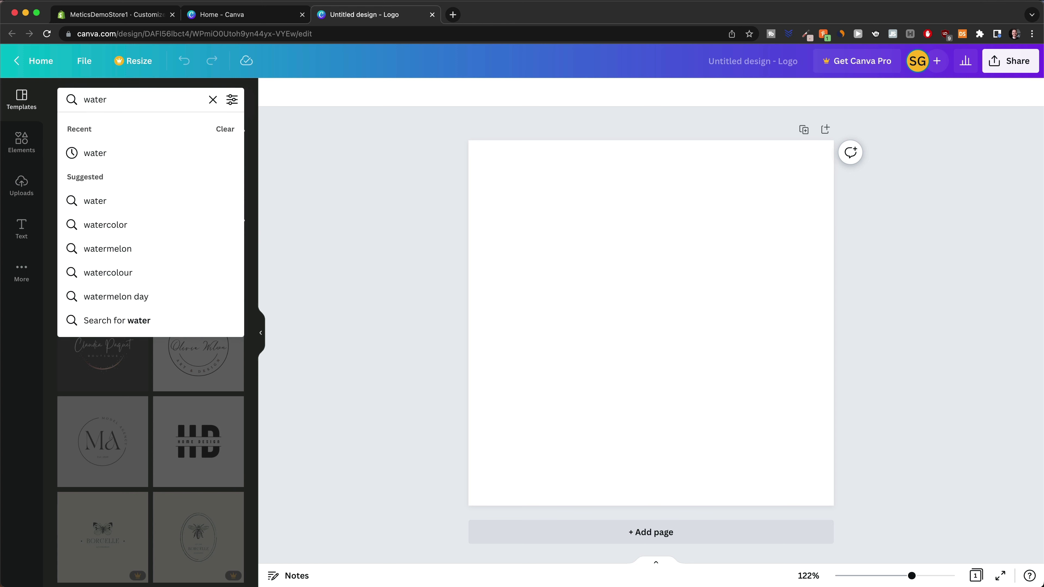
key("Return")
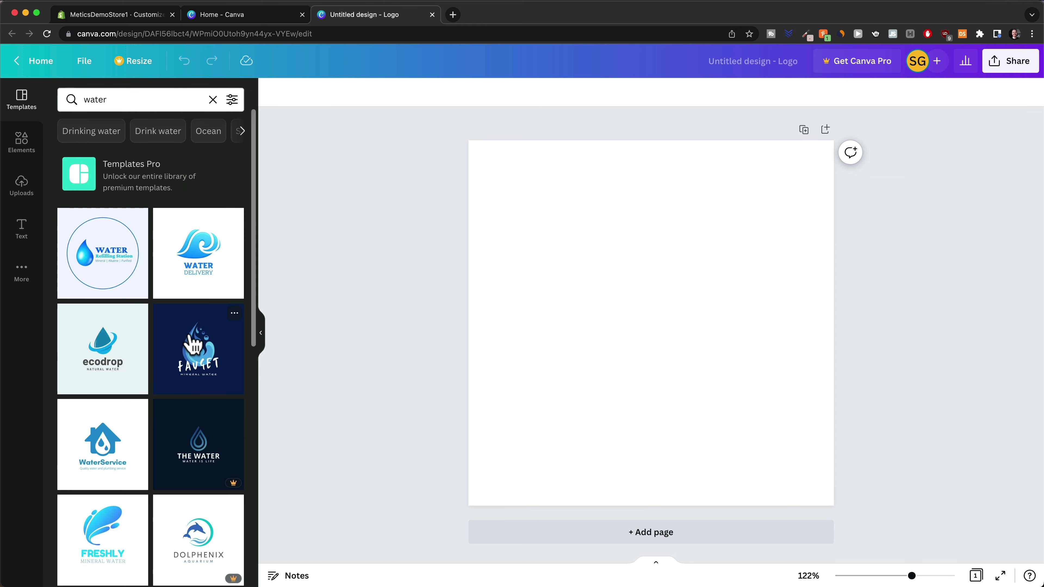
Apply the ecopower lightning-bolt template to the blank logo
scroll(193, 344, "down", 3)
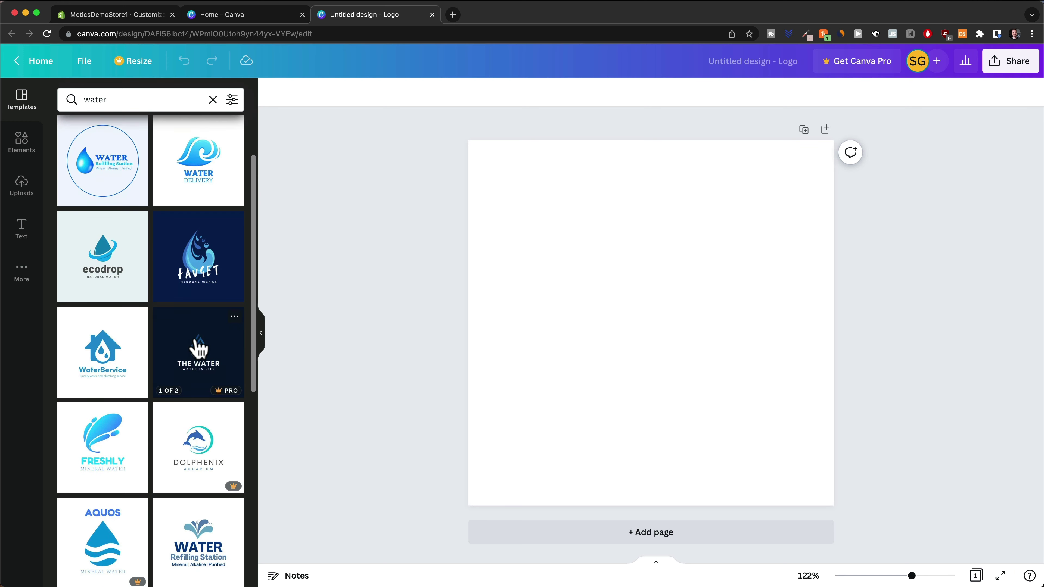
scroll(200, 348, "down", 5)
scroll(202, 349, "down", 12)
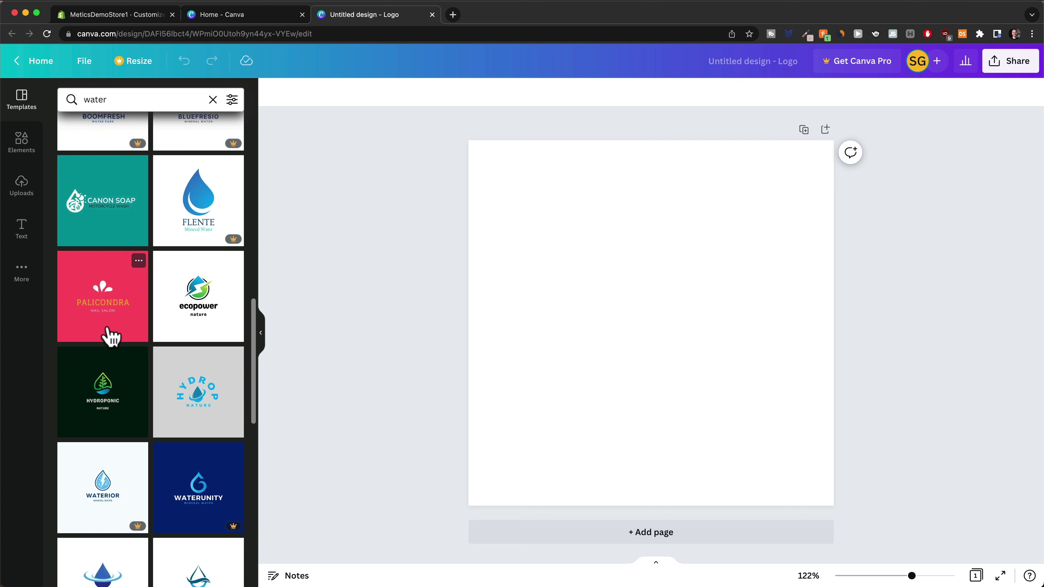
left_click(193, 307)
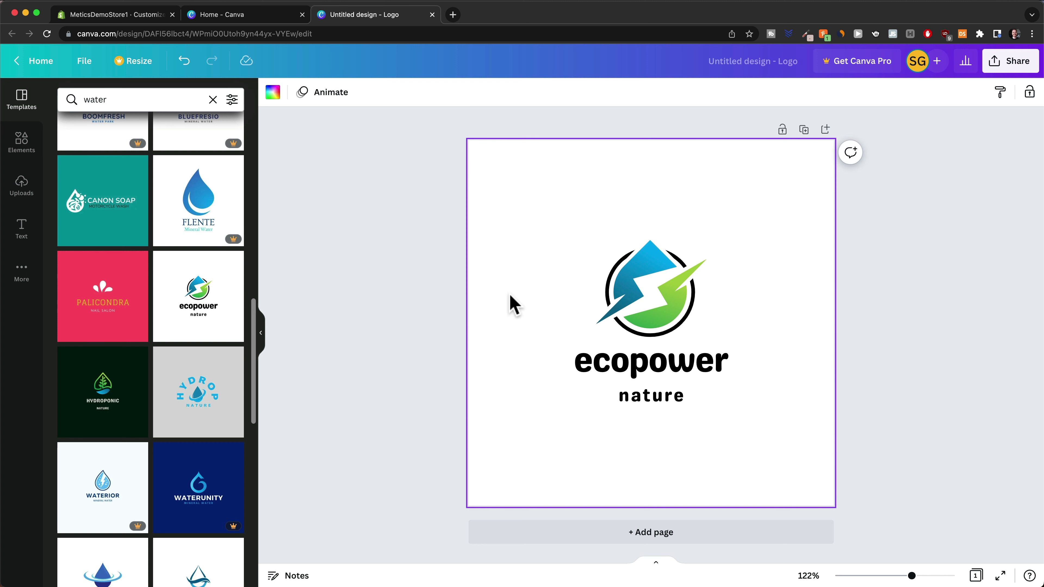
Change the ecopower wording to 'waterhero' and delete the nature text line
double_click(629, 366)
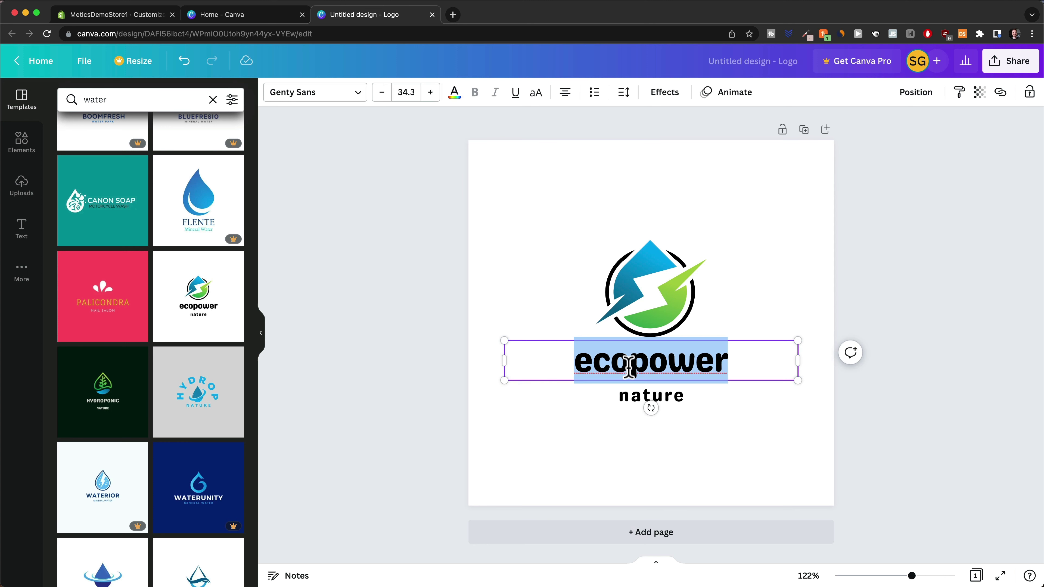
type("water")
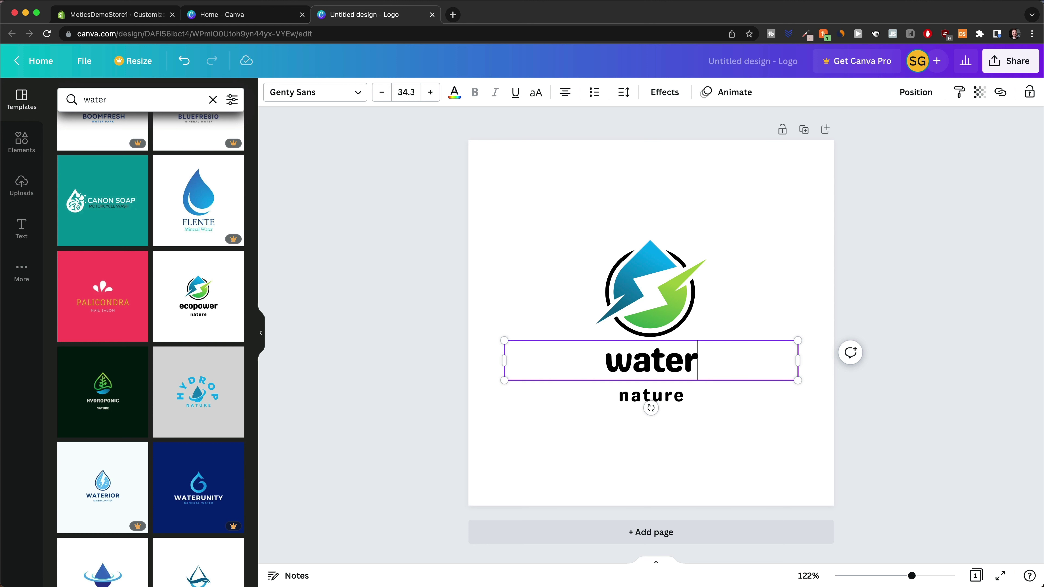
type("hero")
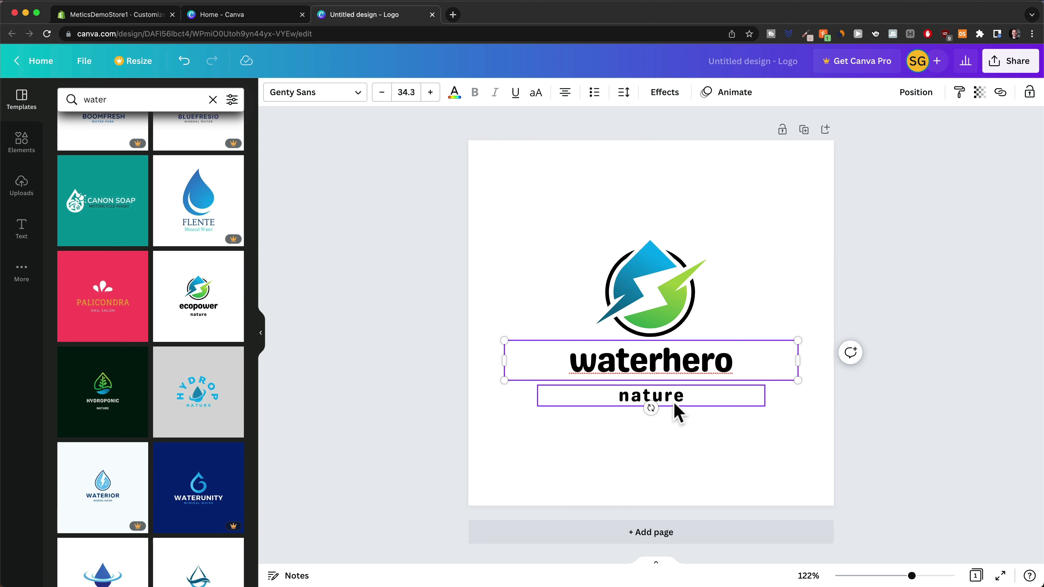
left_click(674, 406)
key("Delete")
Recolour the bolt's light-blue part red and dark-teal part purple, then return to Canva home
left_click(649, 294)
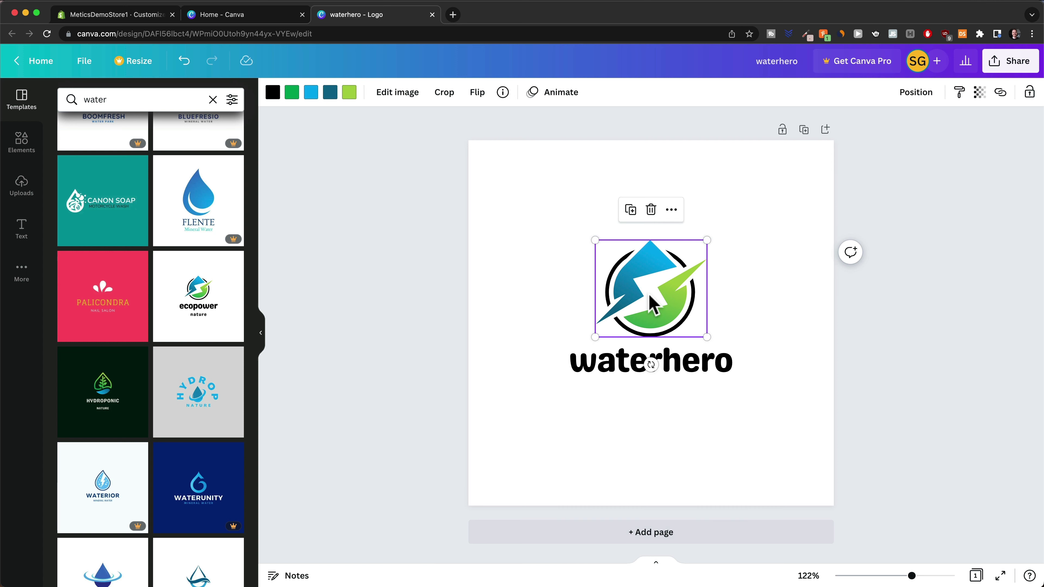
left_click(311, 94)
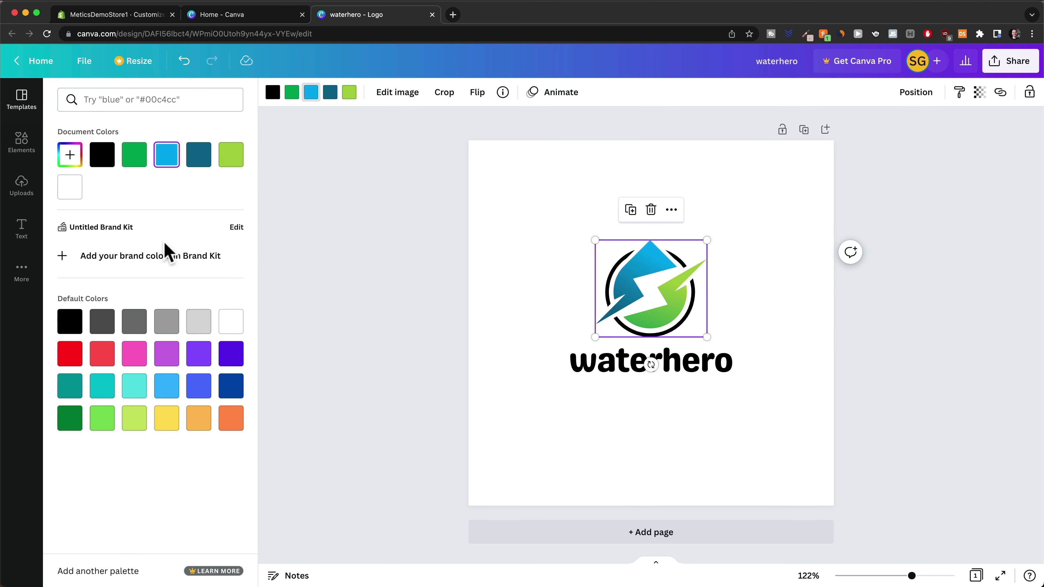
left_click(73, 357)
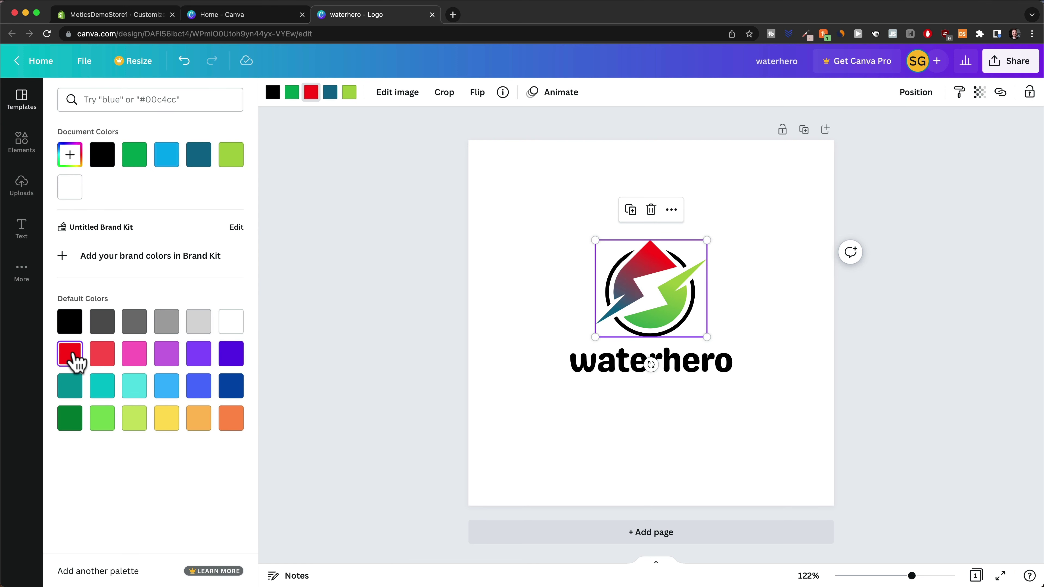
left_click(330, 93)
left_click(198, 355)
key("Escape")
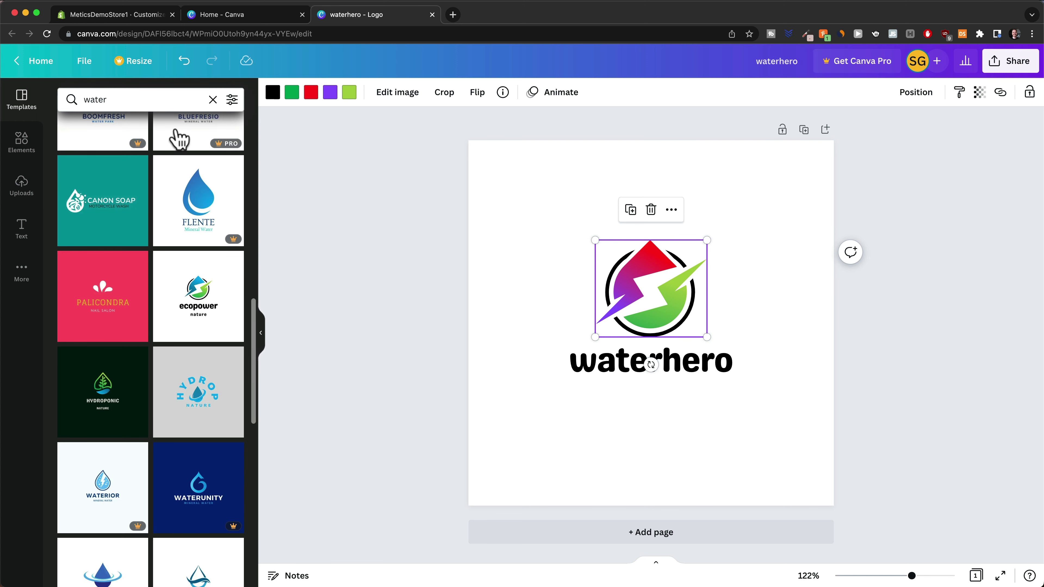
left_click(213, 17)
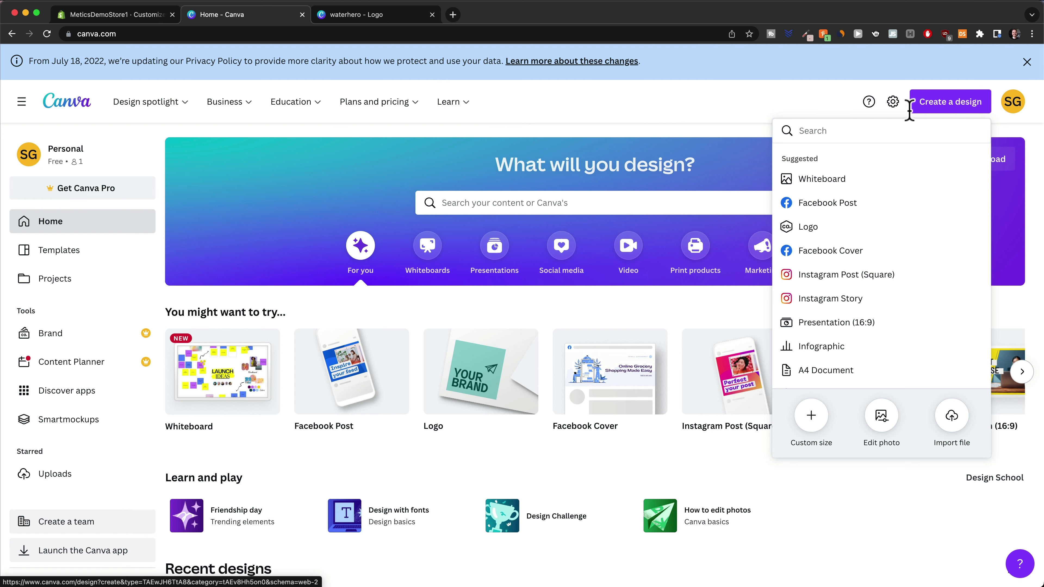
Create a new custom-size design of 1000 × 250 px
left_click(920, 103)
left_click(929, 107)
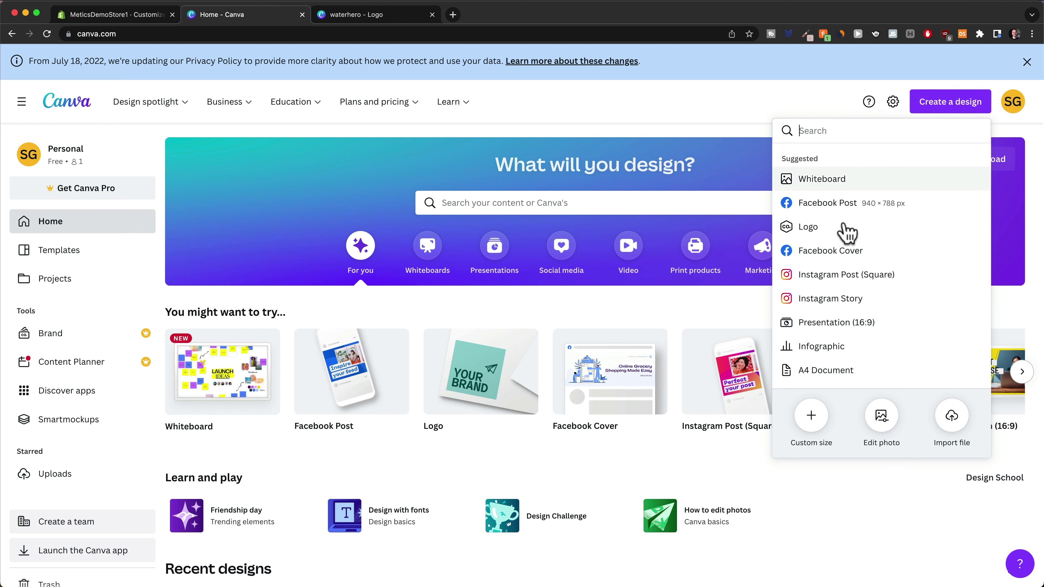
left_click(811, 415)
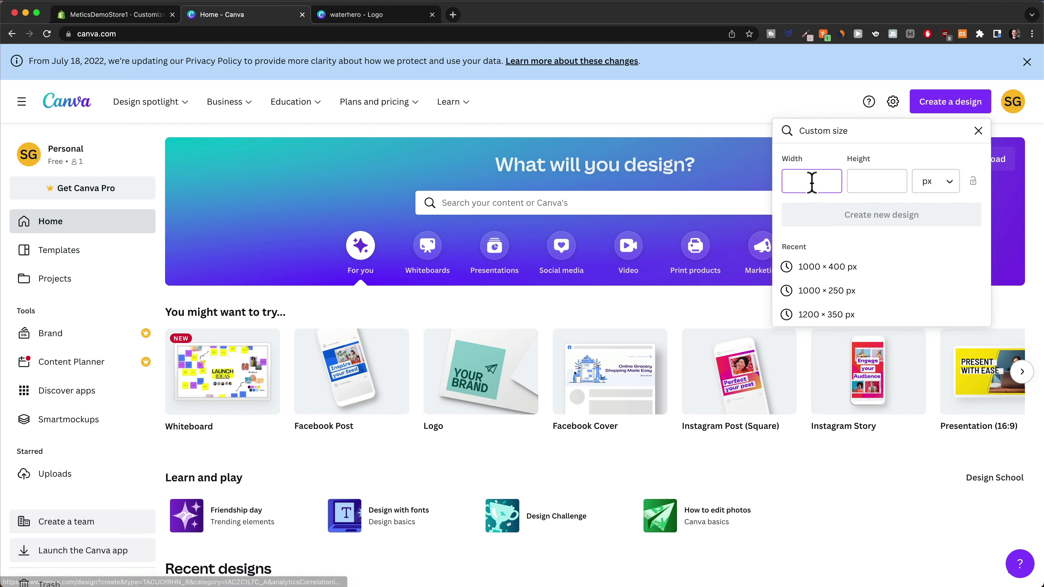
type("1000")
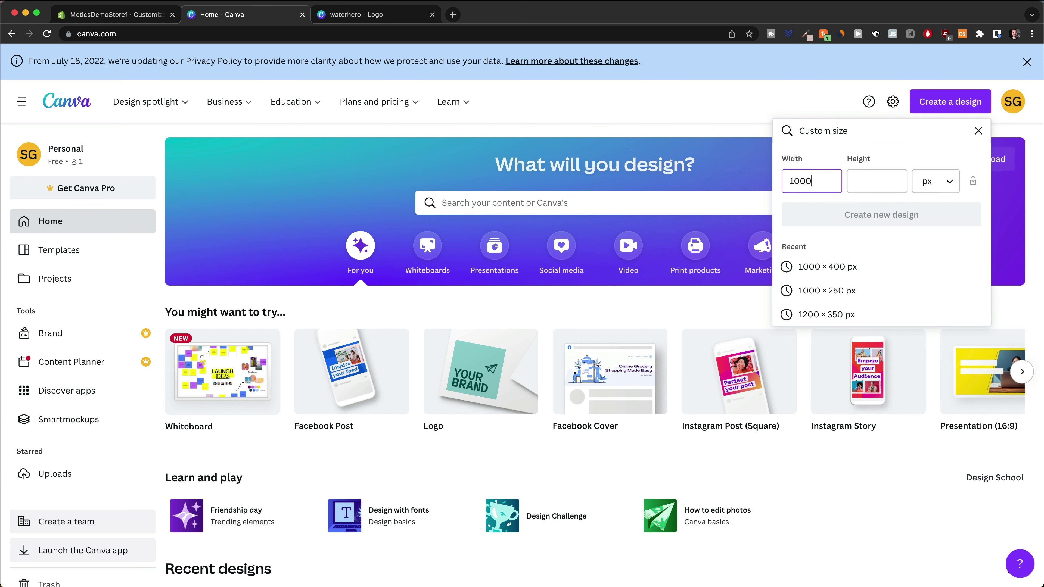
key("Tab")
type("250")
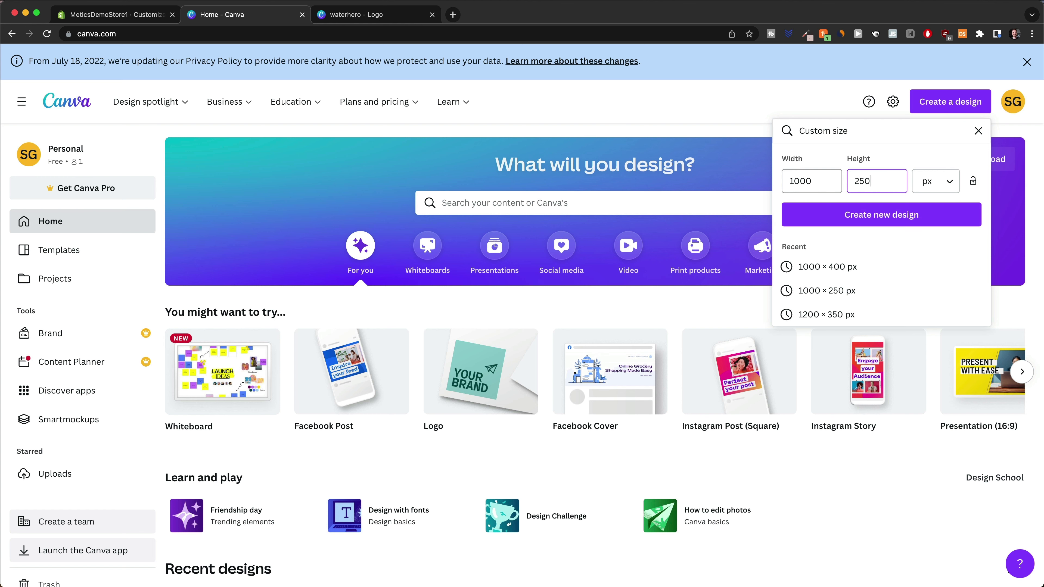
left_click(859, 220)
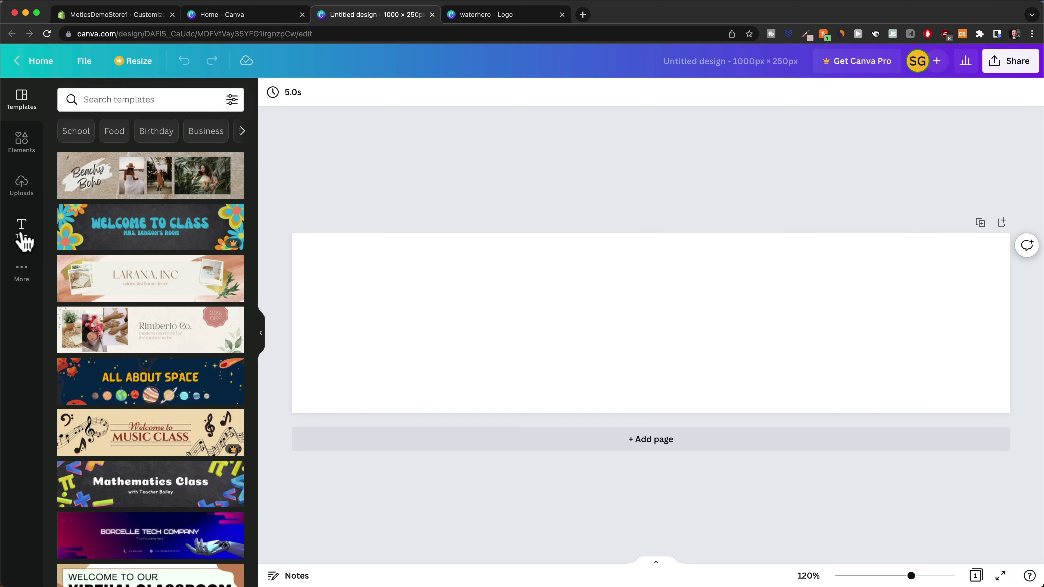
Add a heading reading 'MyEasyBreeze' to the page
left_click(22, 228)
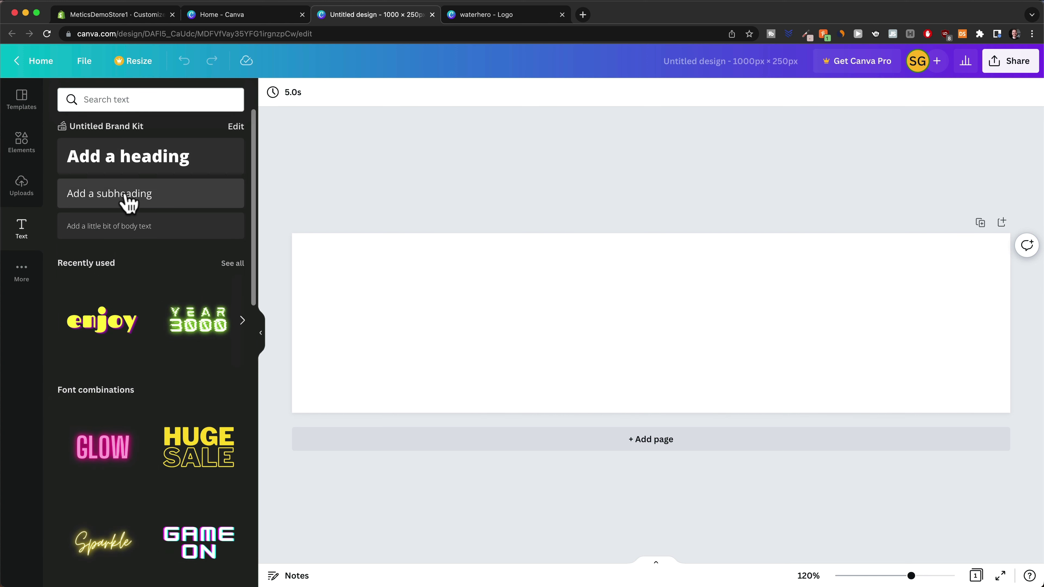
left_click(130, 169)
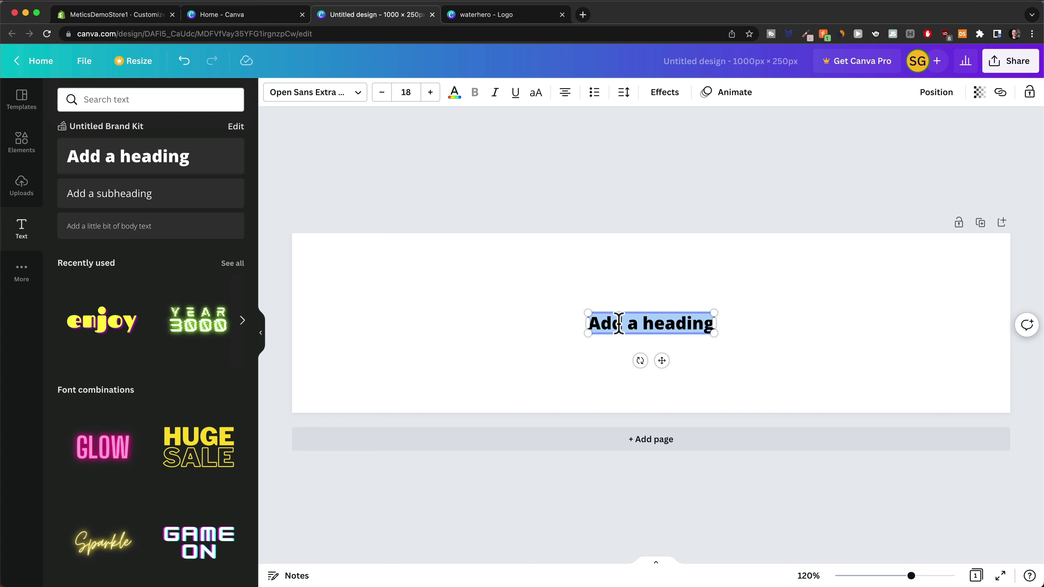
type("MyEasyBr")
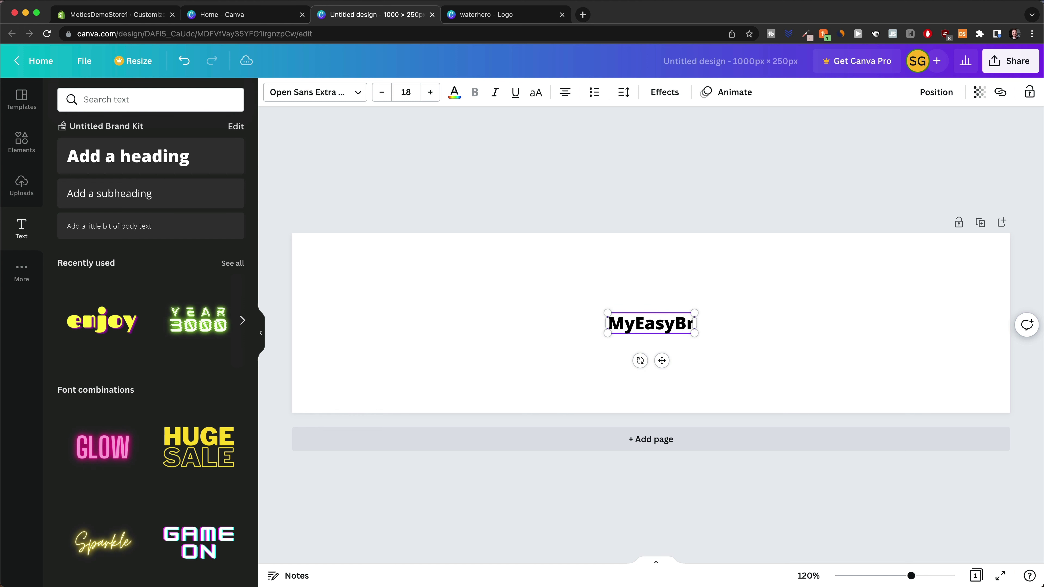
type("eeze")
left_click(451, 193)
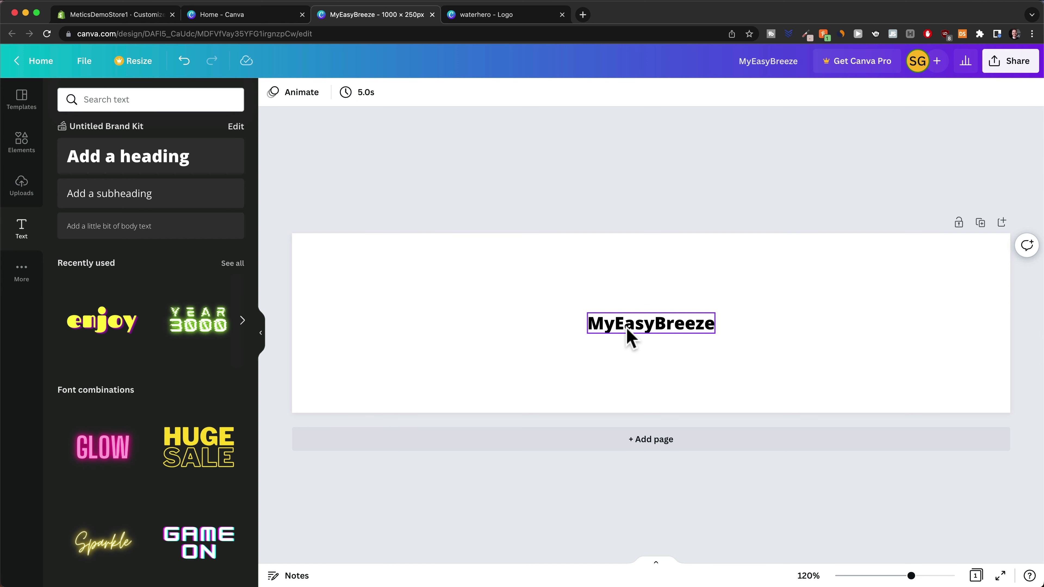
Set the heading to Montserrat Classic, enlarge it to 84.8 and centre it on the page
left_click(627, 335)
left_click(362, 93)
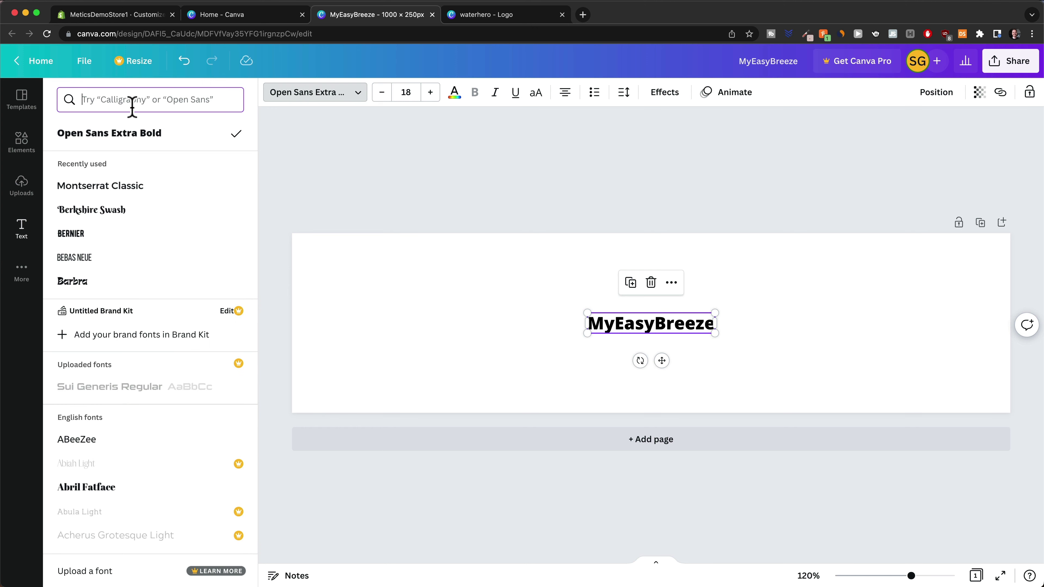
type("mont")
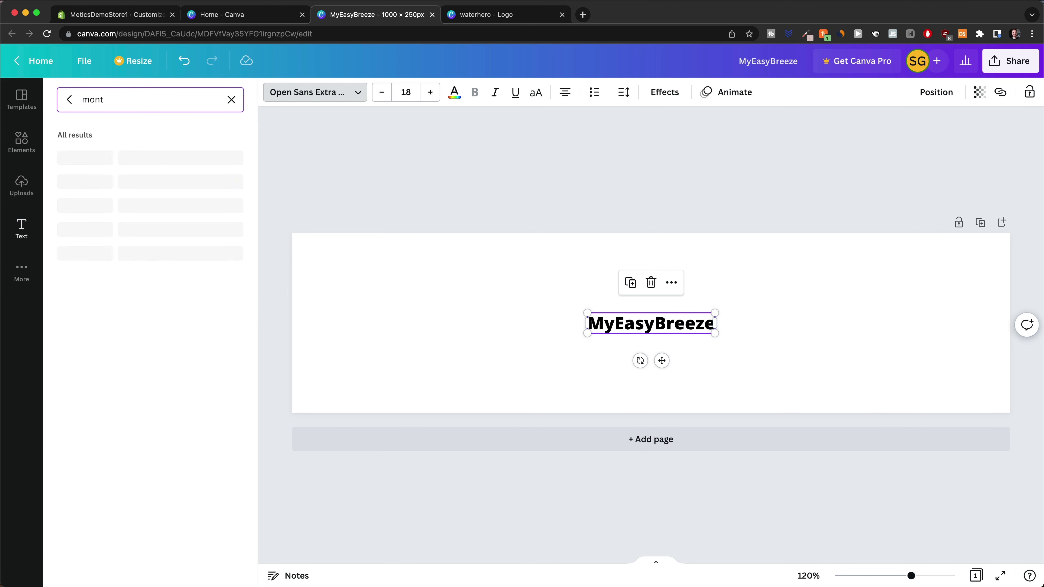
left_click(140, 254)
left_click_drag(676, 337, 510, 305)
left_click_drag(577, 323, 900, 376)
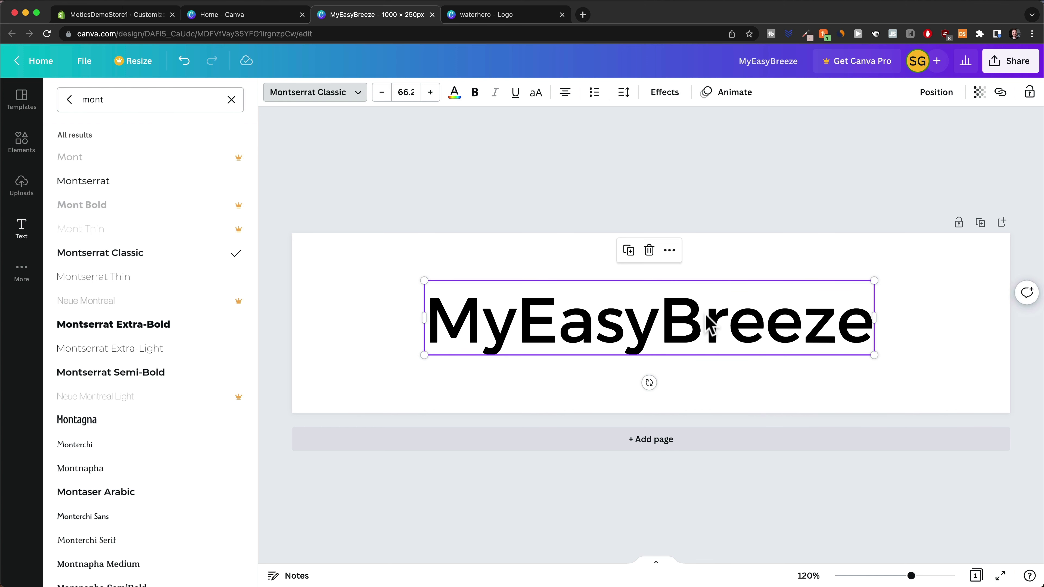
left_click_drag(646, 326, 661, 324)
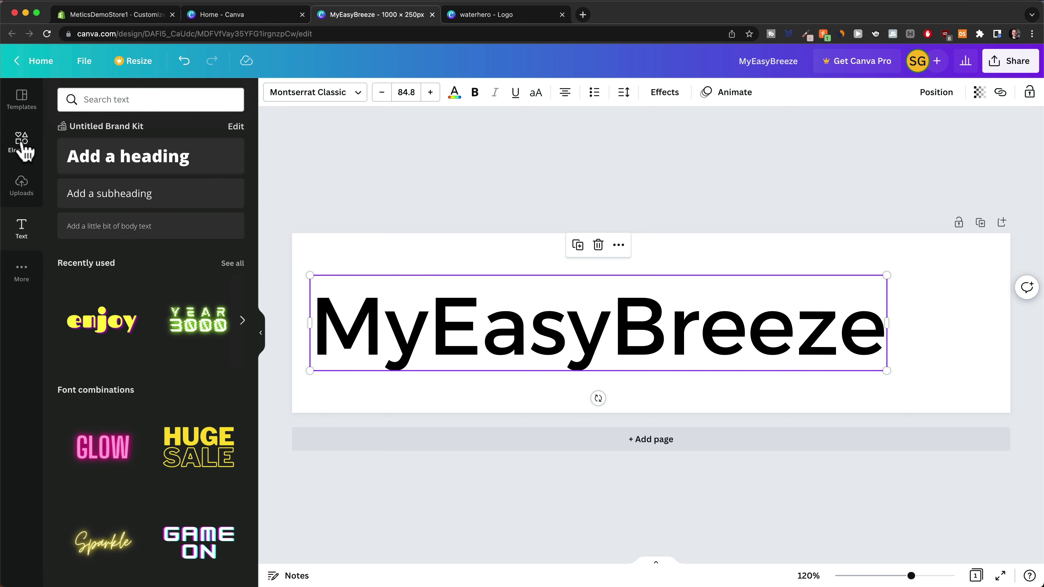
Add the dark-blue wave graphic from a 'breeze icon' search and size it right of the text
left_click(23, 144)
left_click(97, 99)
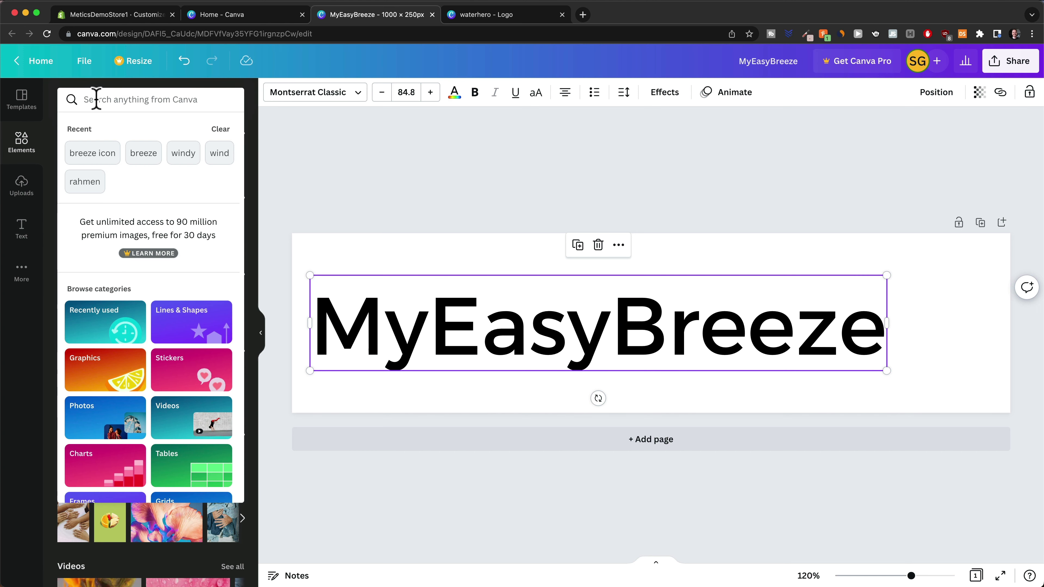
type("br")
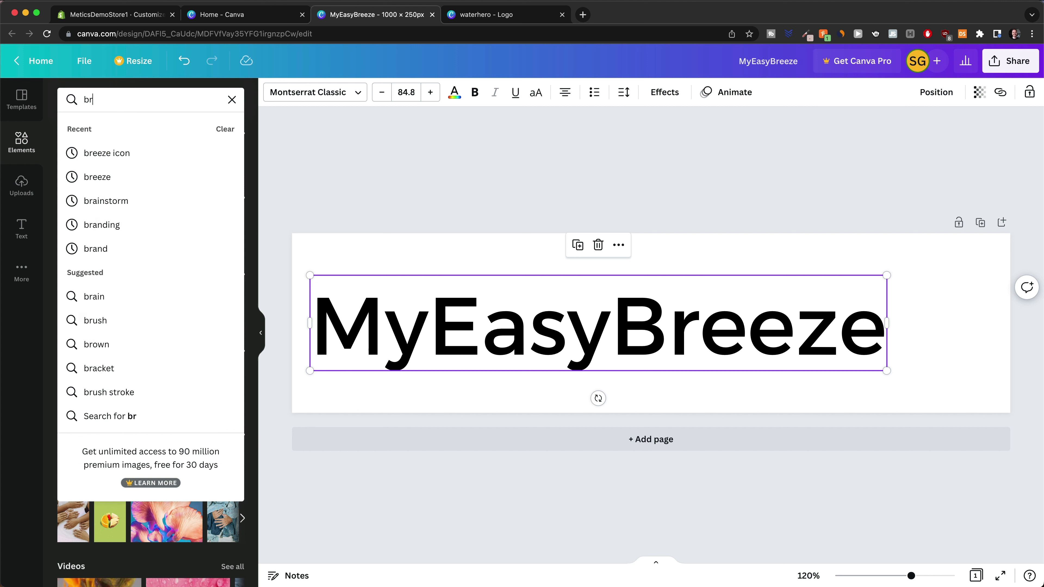
type("eeze")
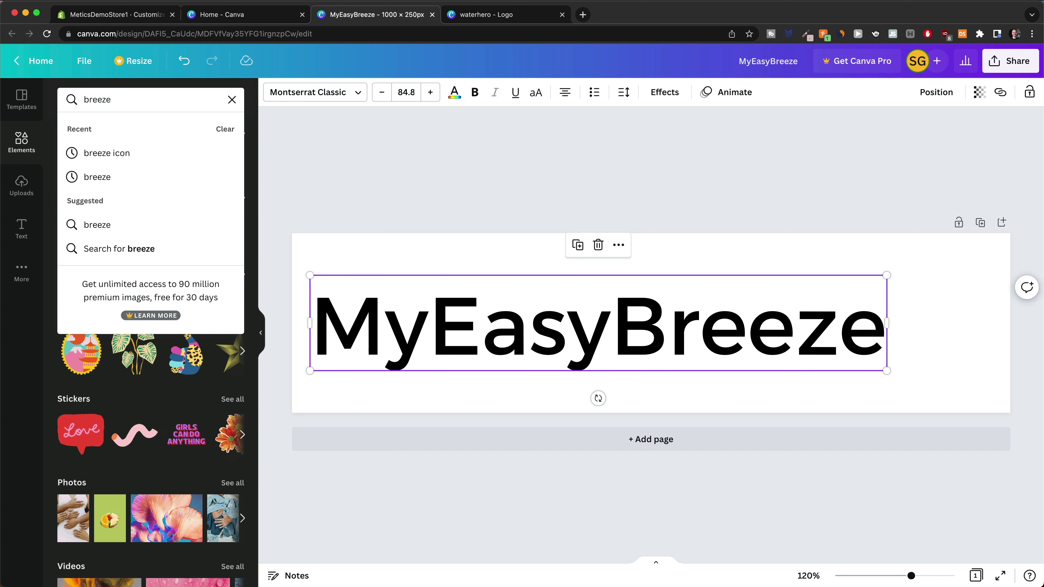
key("Down")
left_click(124, 156)
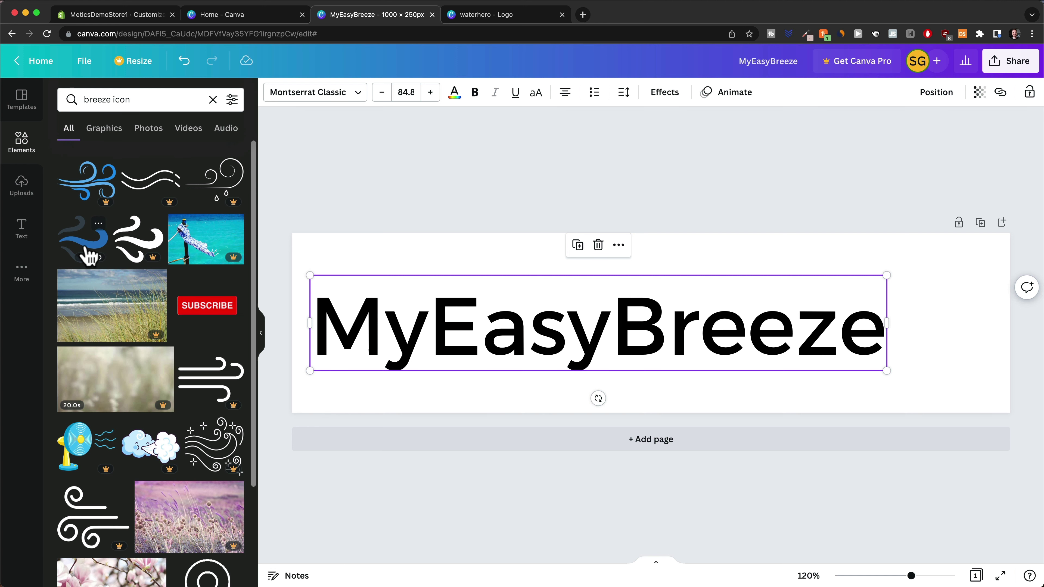
left_click(84, 249)
left_click_drag(690, 328, 1018, 401)
left_click_drag(974, 366, 963, 350)
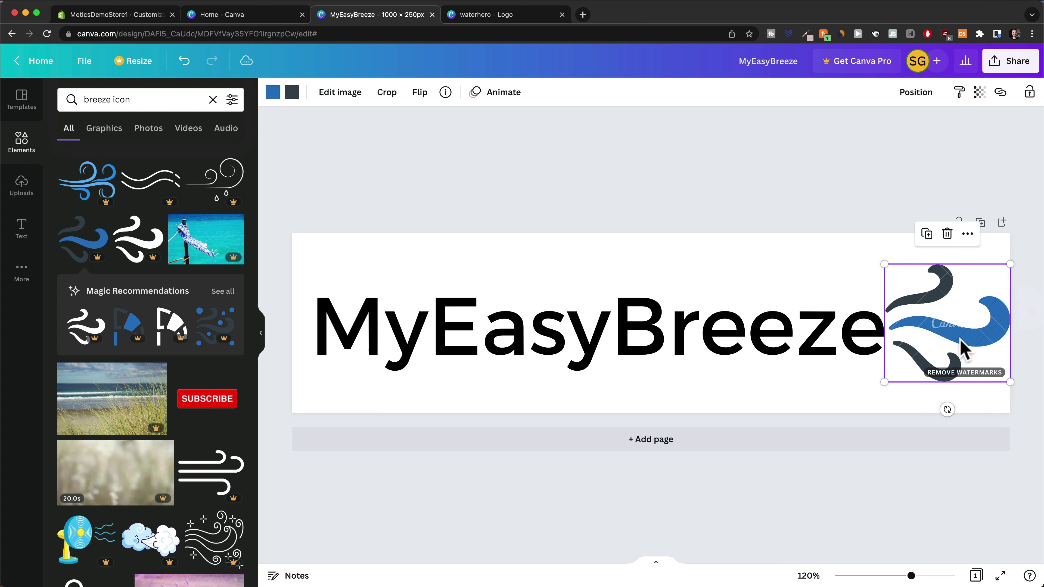
Recolour the MyEasyBreeze text dark slate grey
left_click(699, 325)
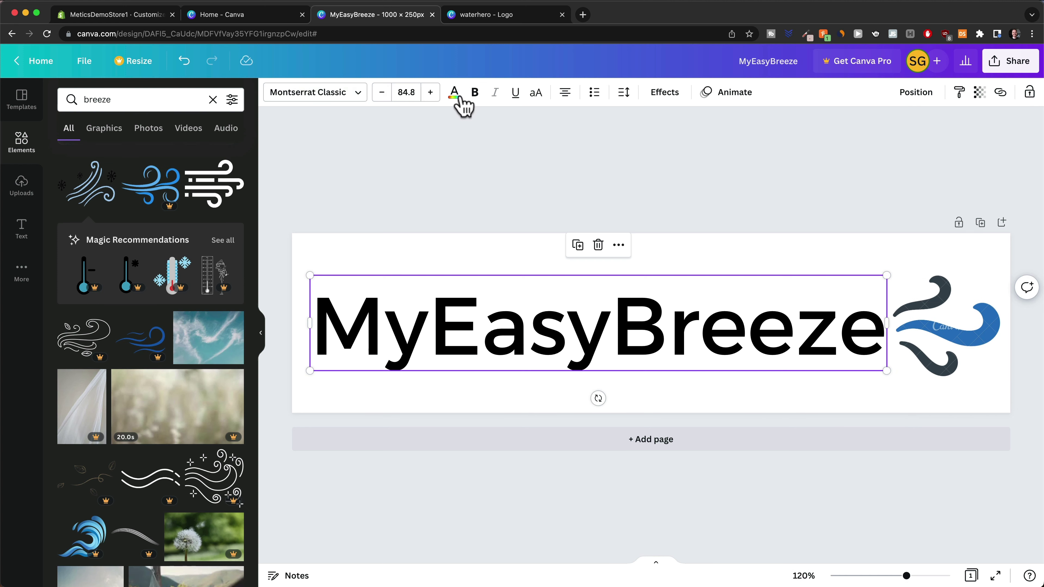
left_click(455, 92)
left_click(166, 156)
key("Escape")
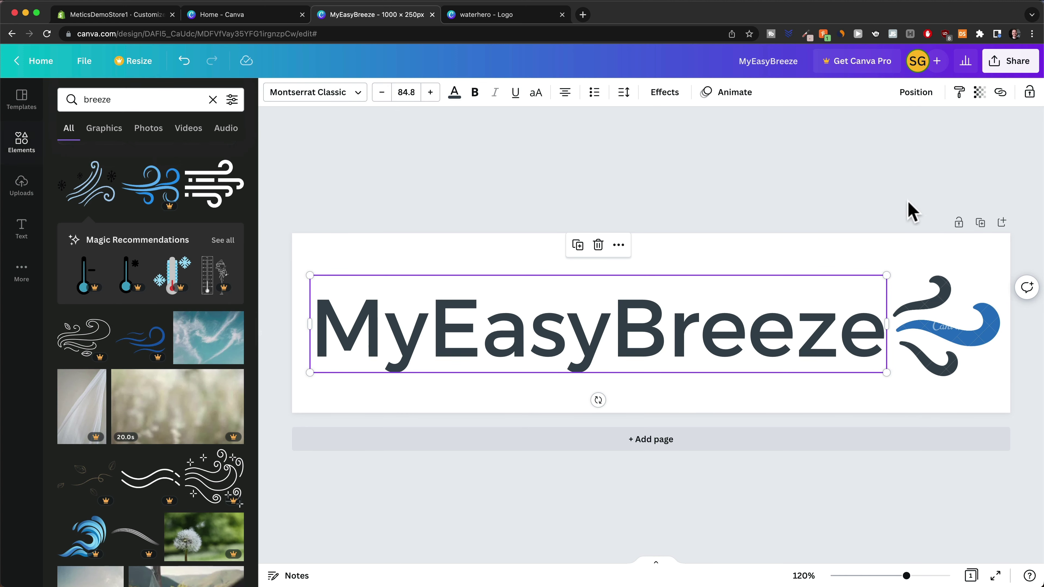
left_click(869, 205)
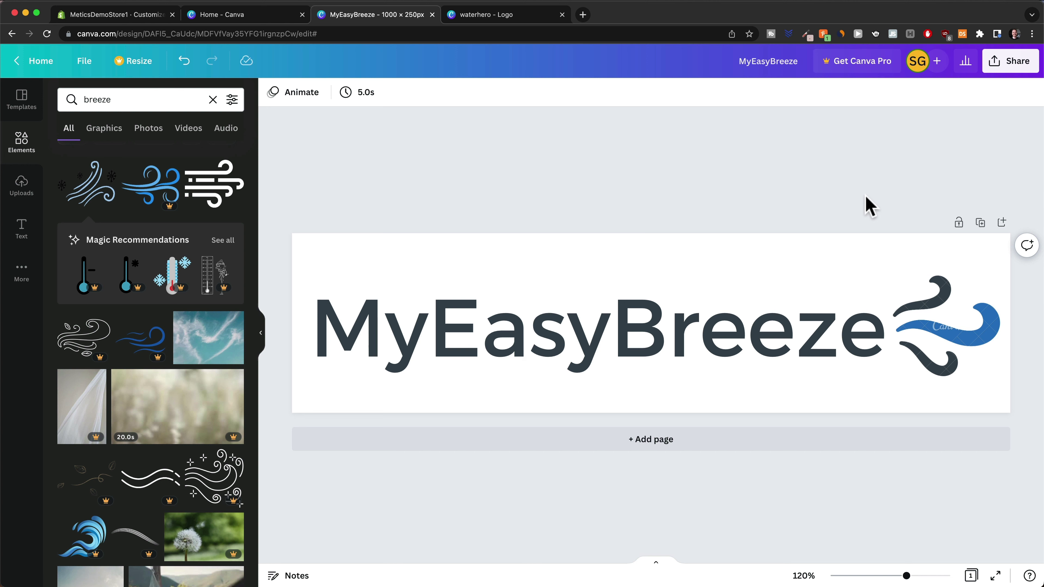
Download the design as the PNG MyEasyBreeze.png, then move to the remove.bg tab
left_click(1007, 66)
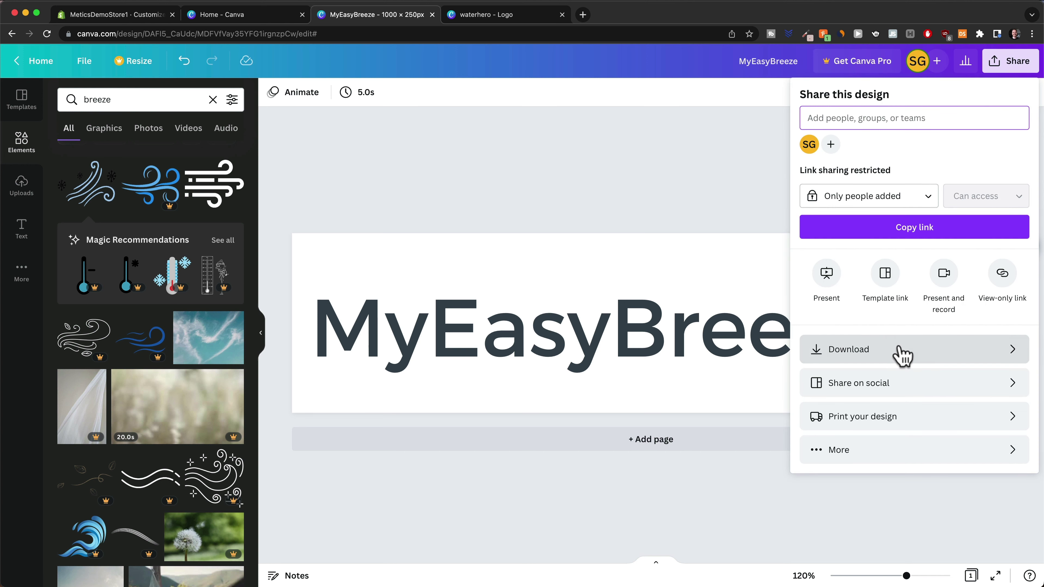
left_click(902, 354)
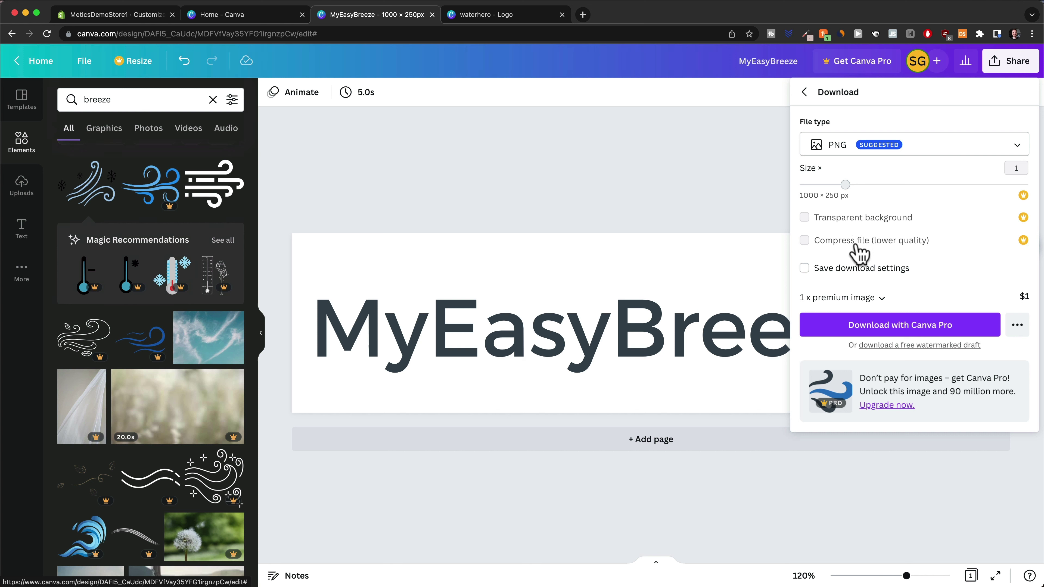
left_click(738, 263)
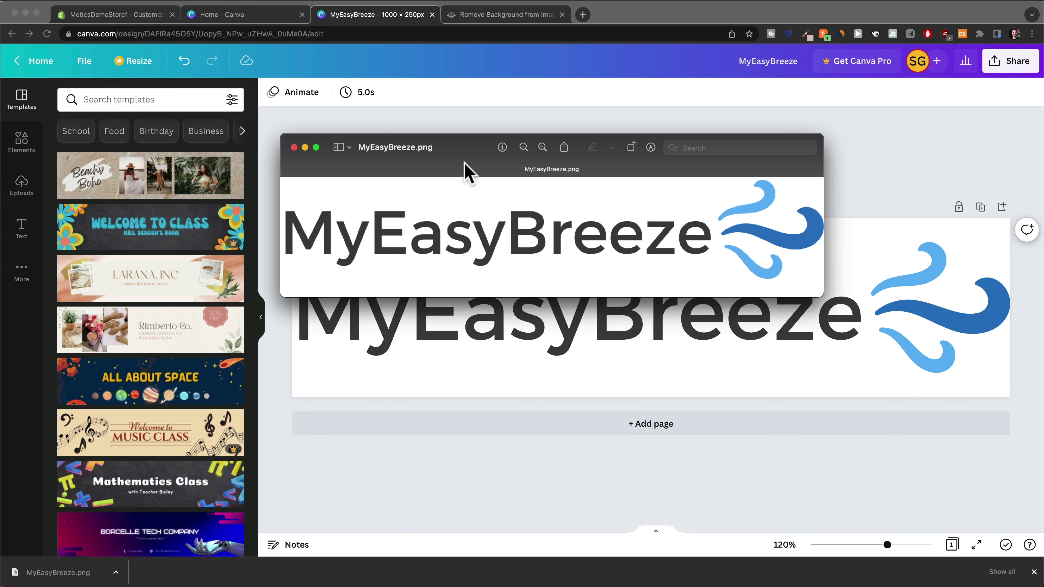
left_click_drag(465, 164, 461, 202)
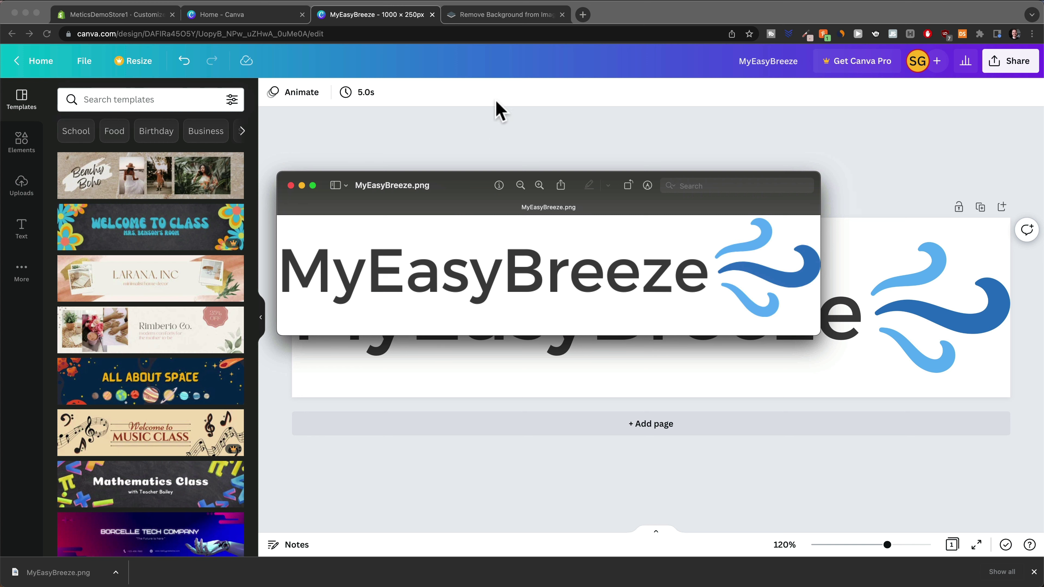
left_click(488, 15)
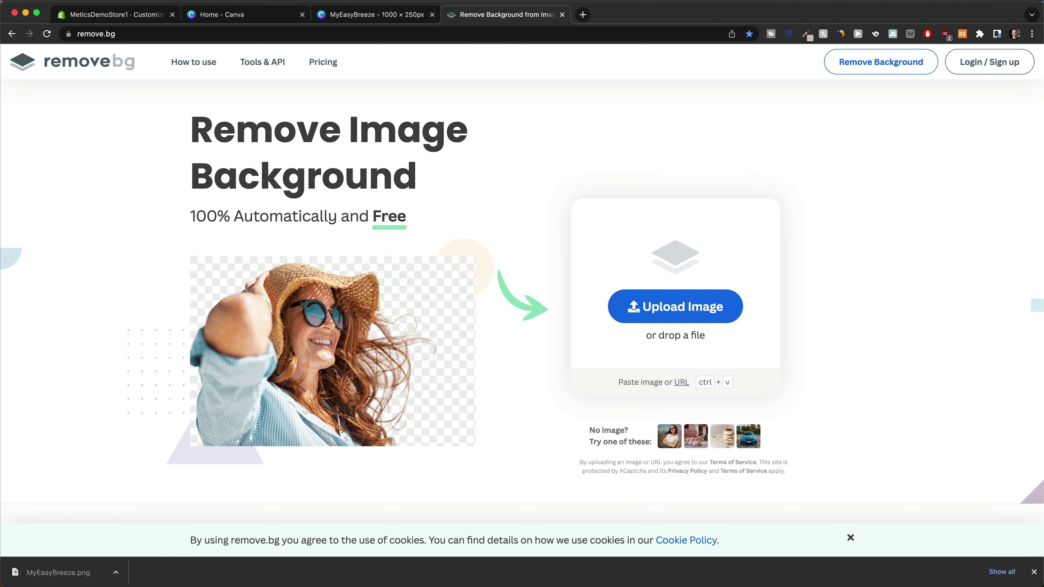
Strip the logo's background on remove.bg, download MyEasyBreeze-removebg-preview.png, and return to Shopify
left_click_drag(58, 572, 684, 266)
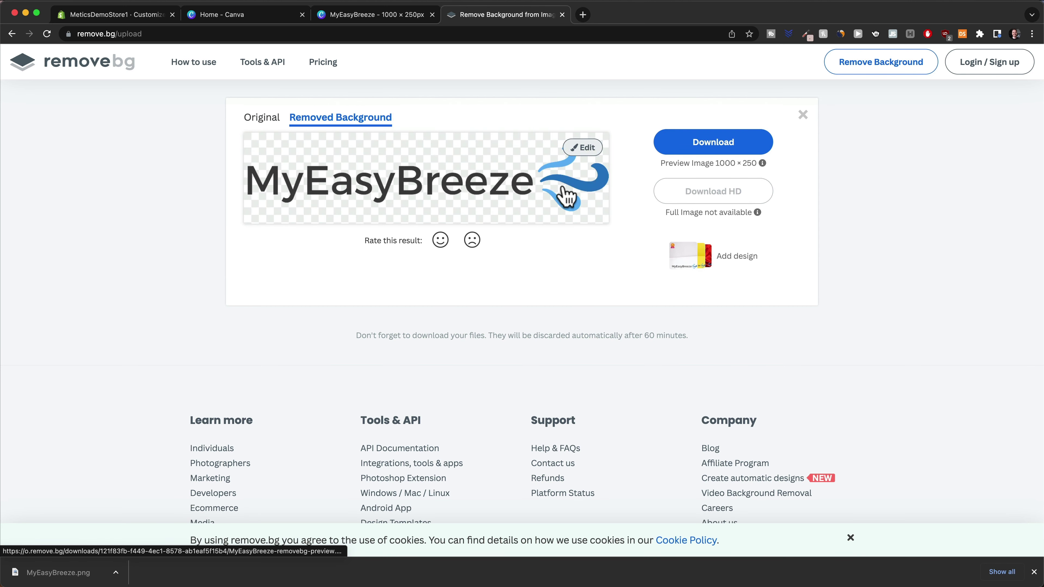
left_click(701, 154)
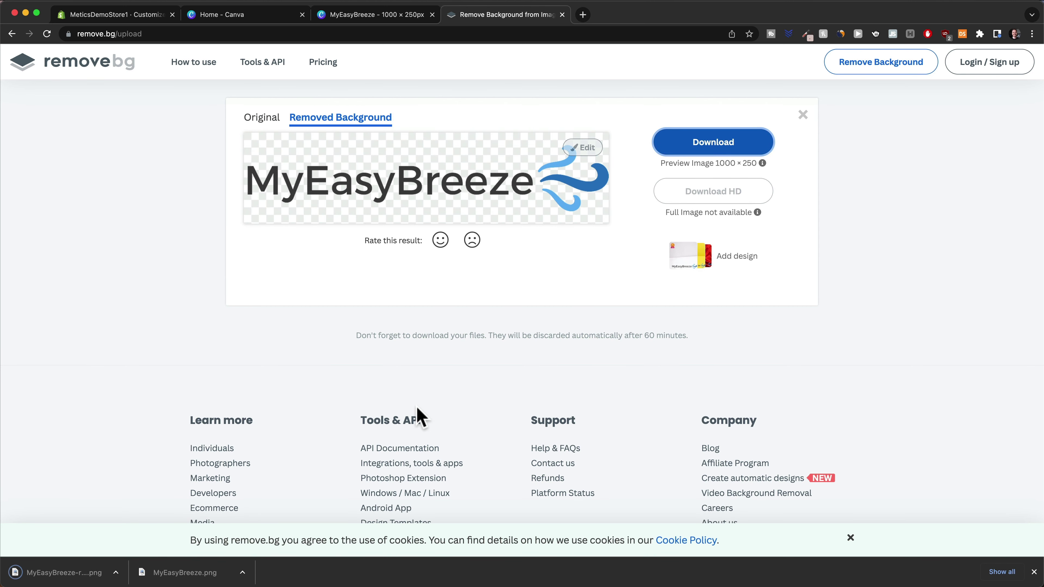
left_click(57, 573)
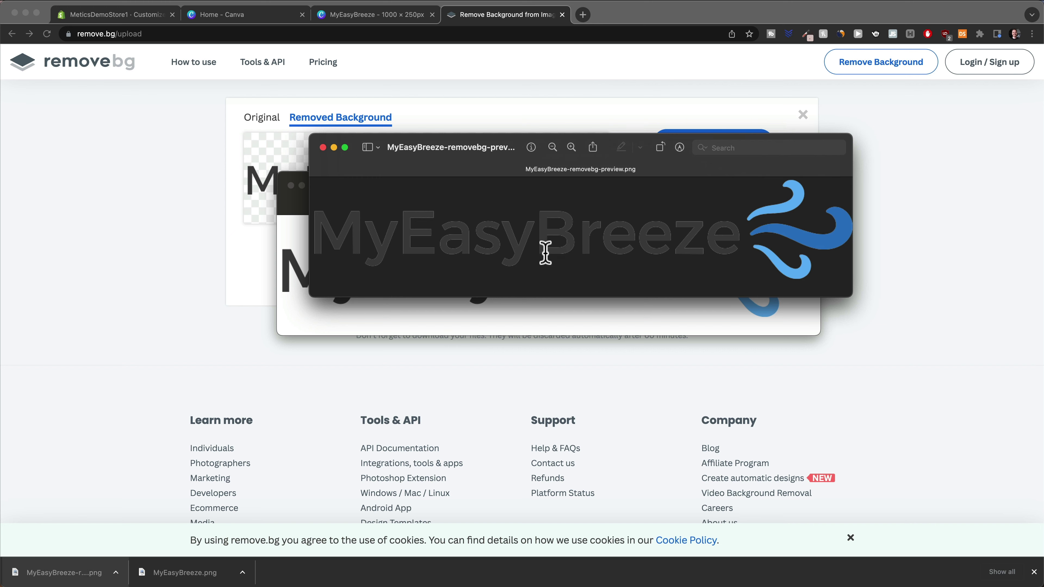
left_click(567, 350)
key("super+1")
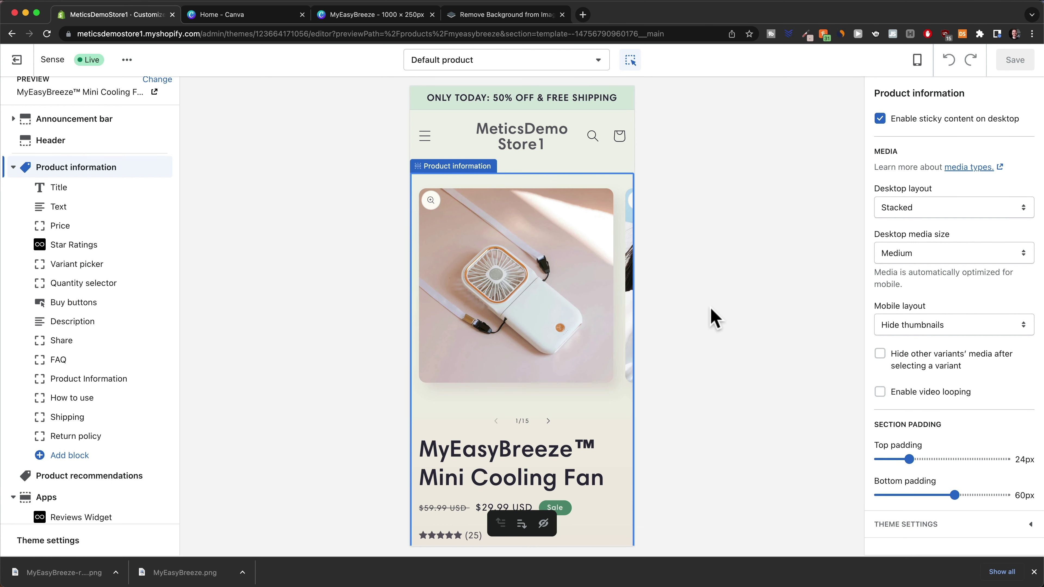
Replace the header logo with the transparent MyEasyBreeze PNG and widen it to 120px
left_click(570, 146)
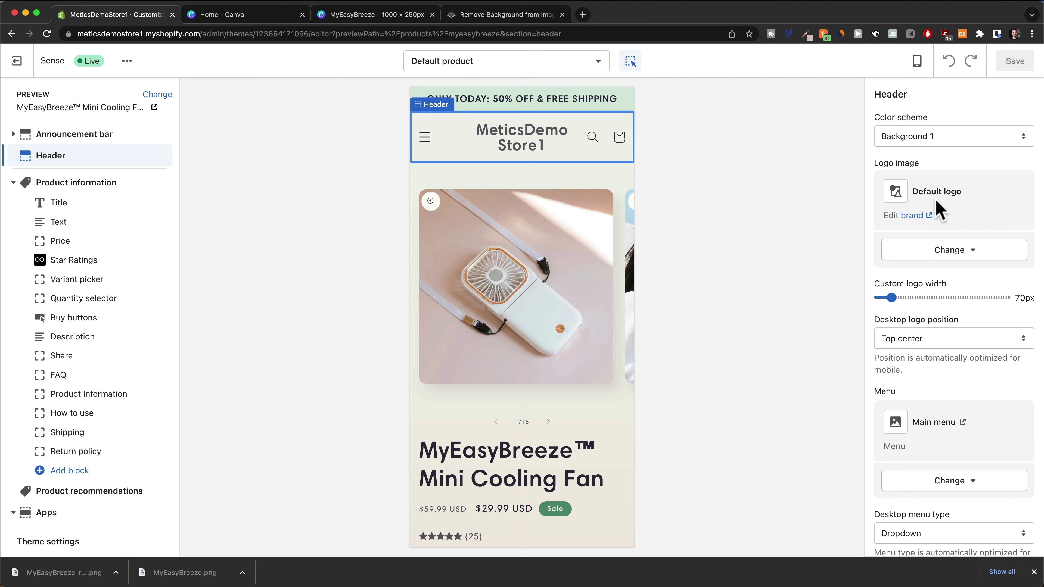
left_click(954, 250)
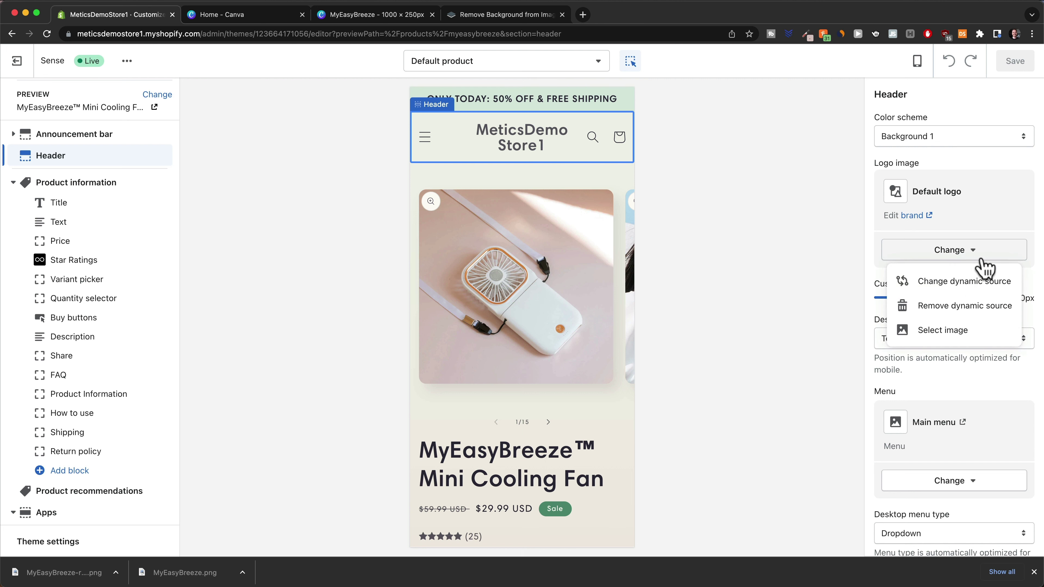
left_click(981, 332)
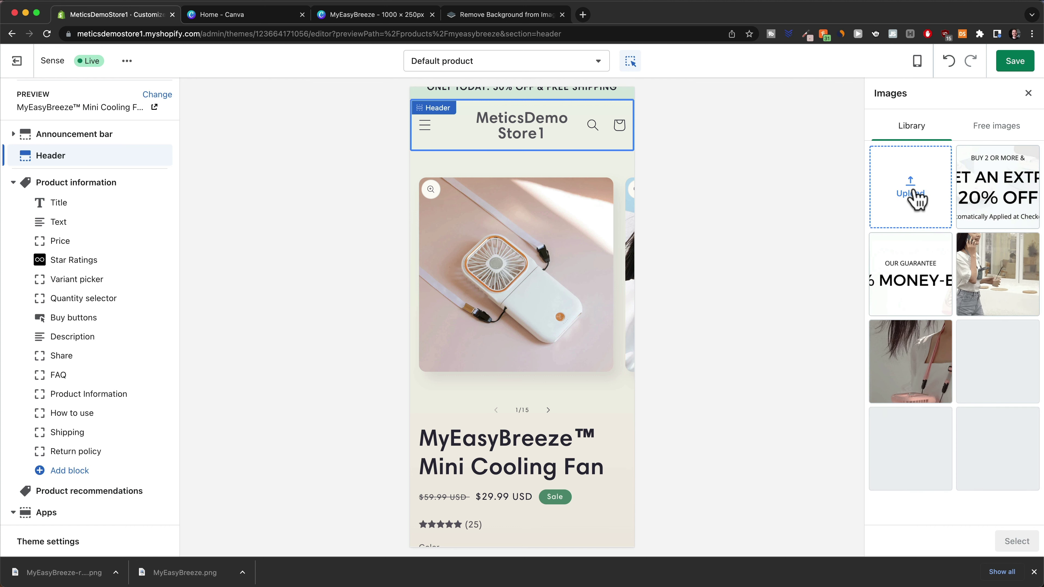
left_click_drag(916, 199, 916, 200)
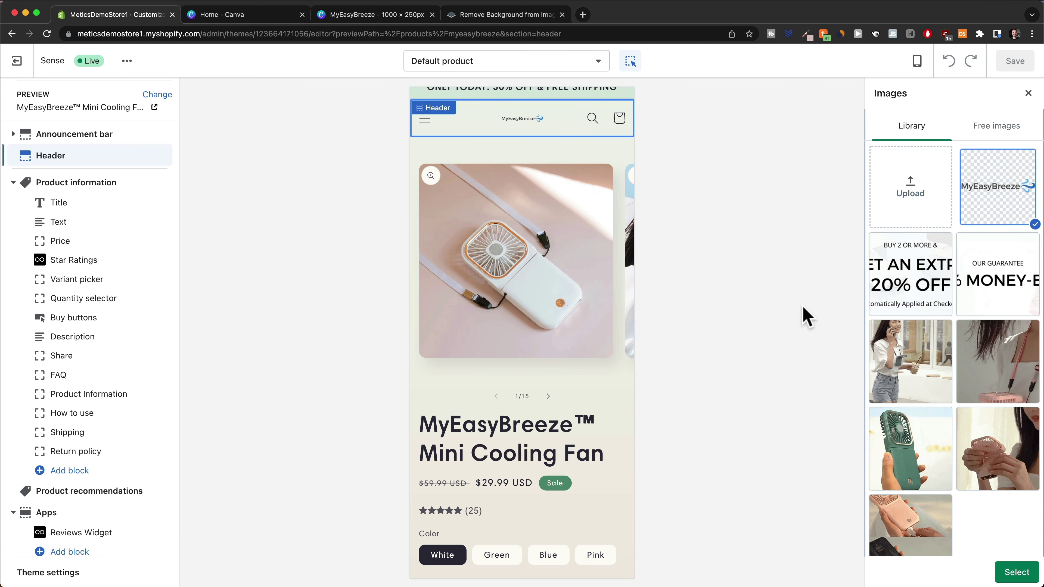
left_click(1017, 573)
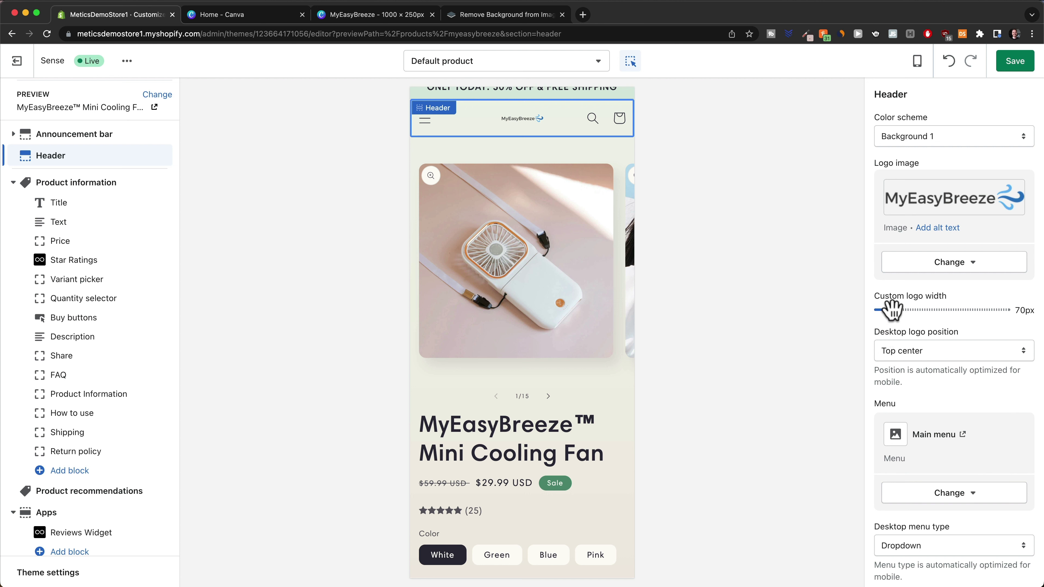
left_click_drag(894, 310, 945, 310)
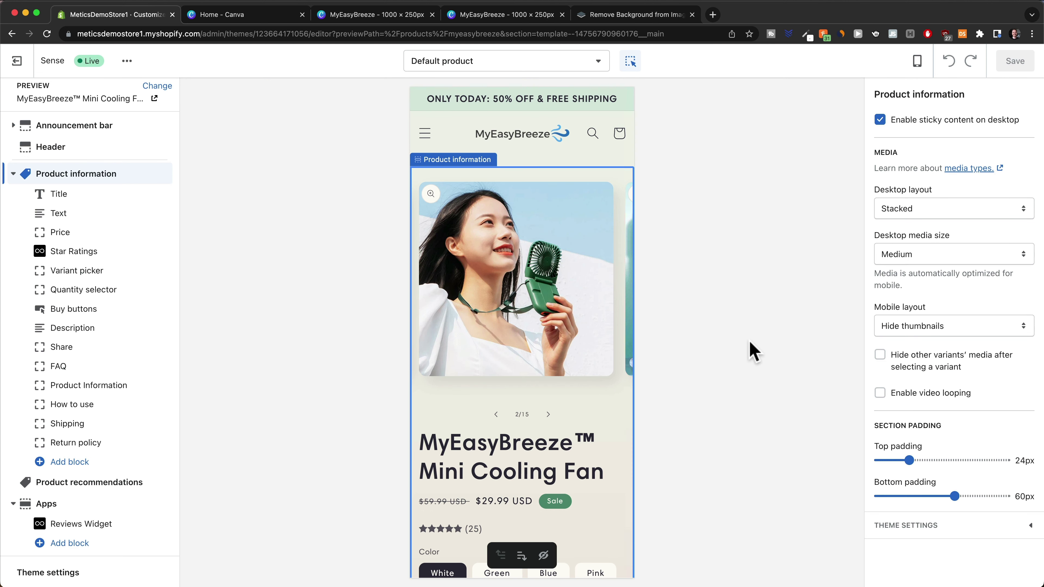
Scroll the preview down to the footer menu, then leave the editor for the Themes page
scroll(576, 329, "down", 4)
scroll(573, 364, "down", 20)
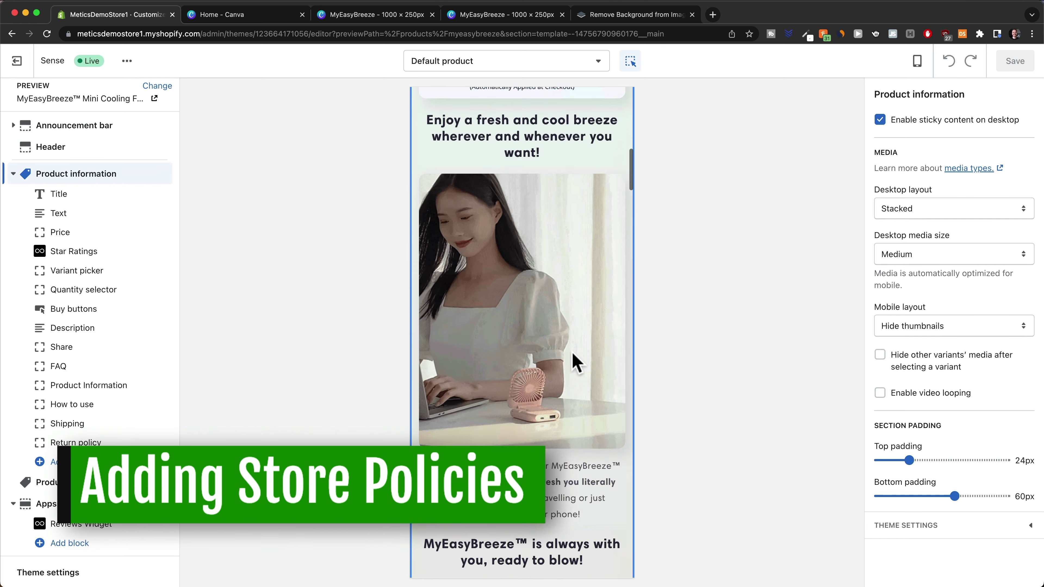
scroll(575, 361, "down", 10)
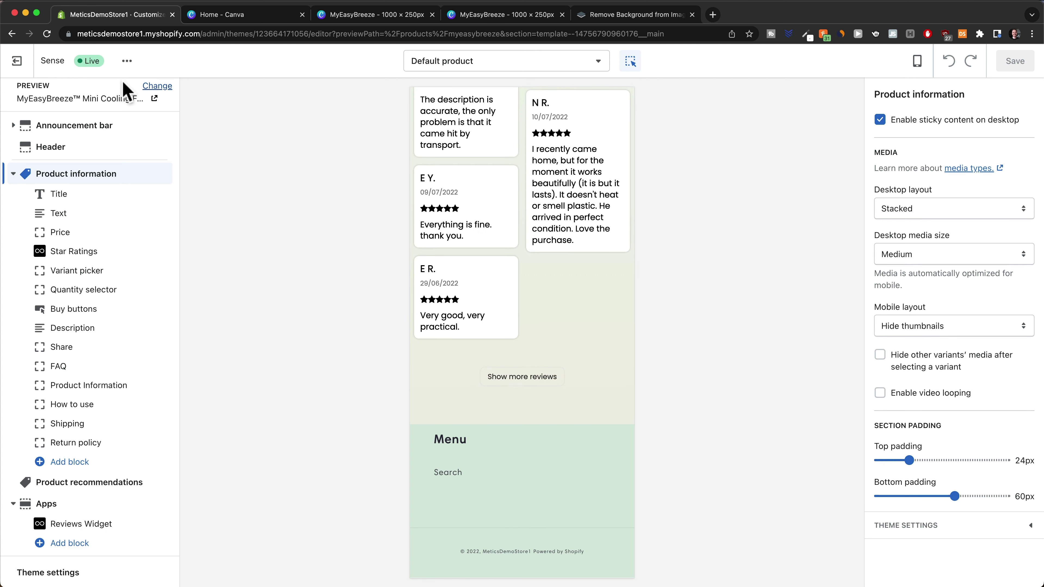
left_click(25, 62)
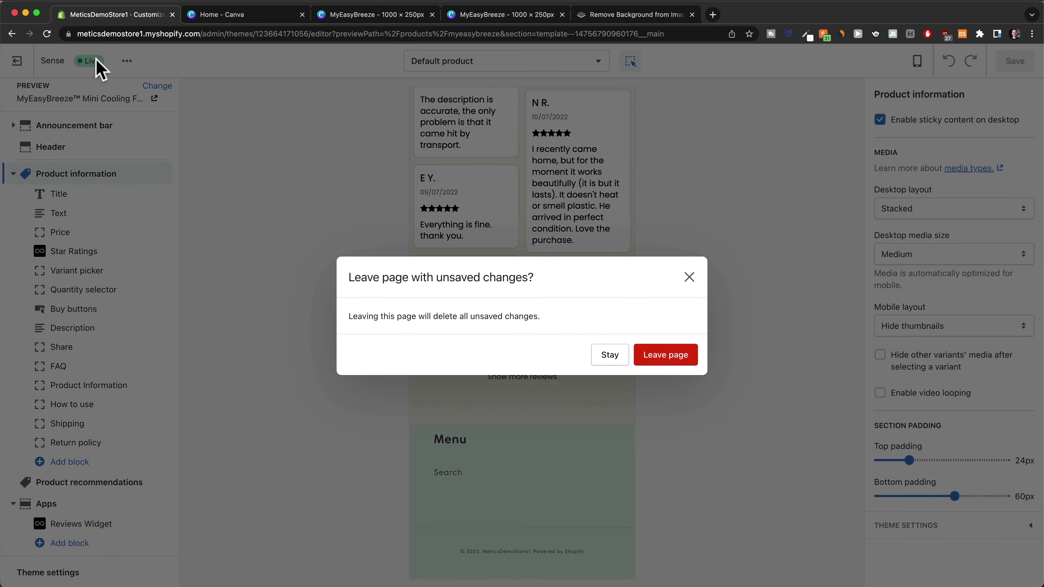
left_click(657, 365)
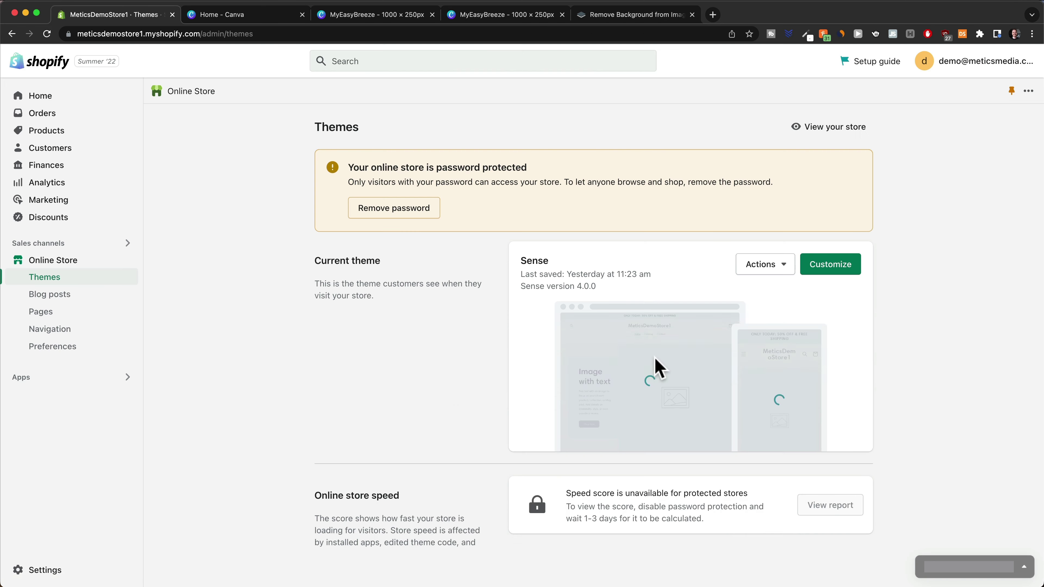
Open the store's Policies settings page
left_click(48, 570)
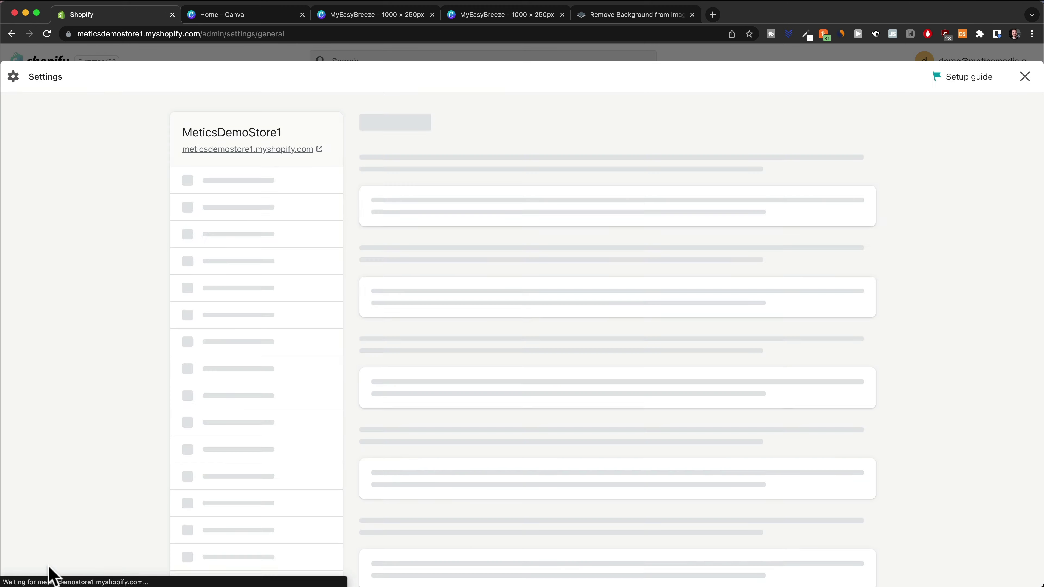
scroll(240, 456, "down", 1)
scroll(239, 457, "down", 5)
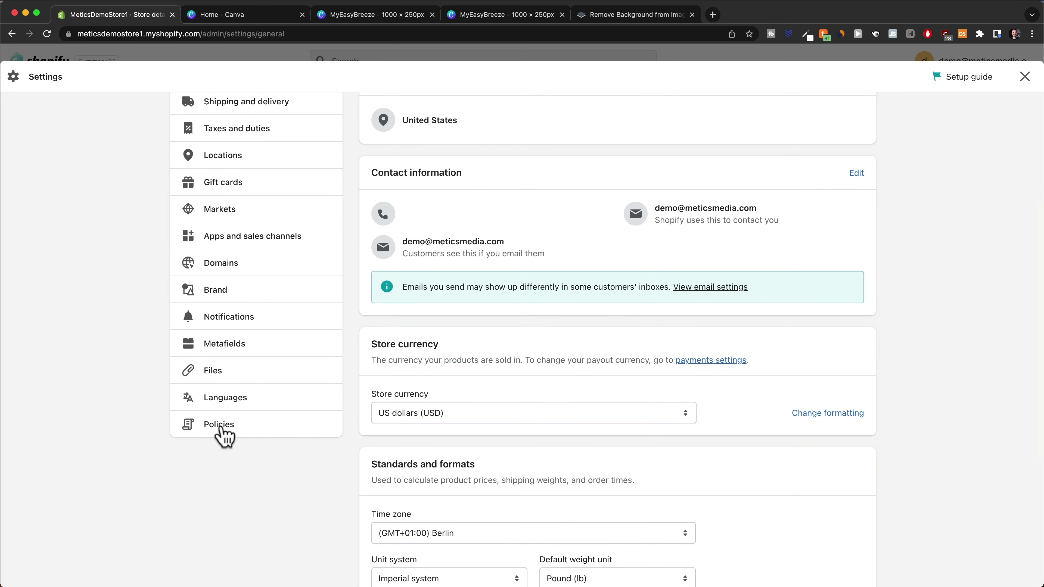
left_click(222, 429)
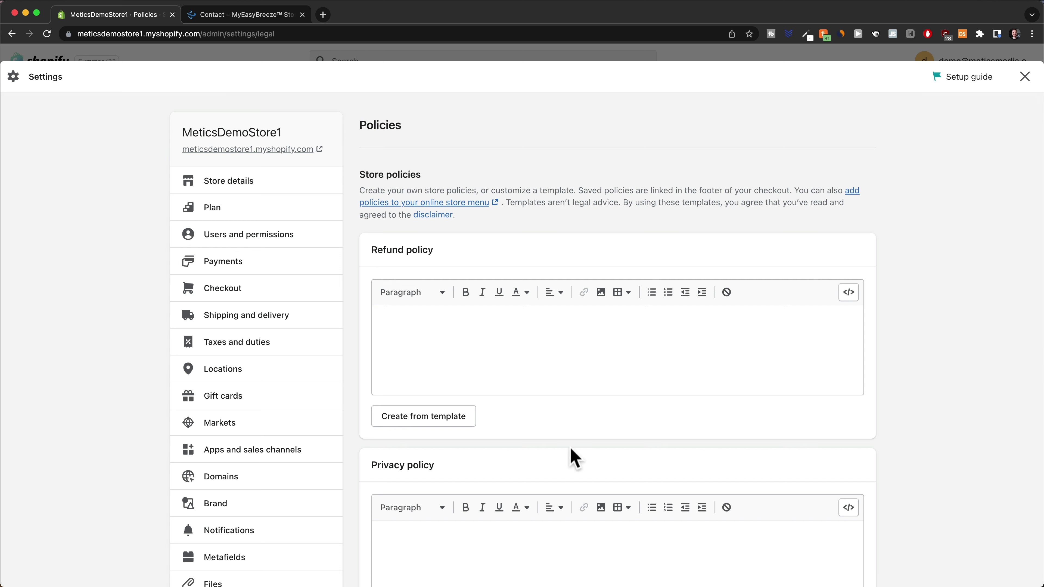
Fill the Refund policy from the 30-day return template and select its [INSERT RETURN ADDRESS] placeholder
left_click(442, 418)
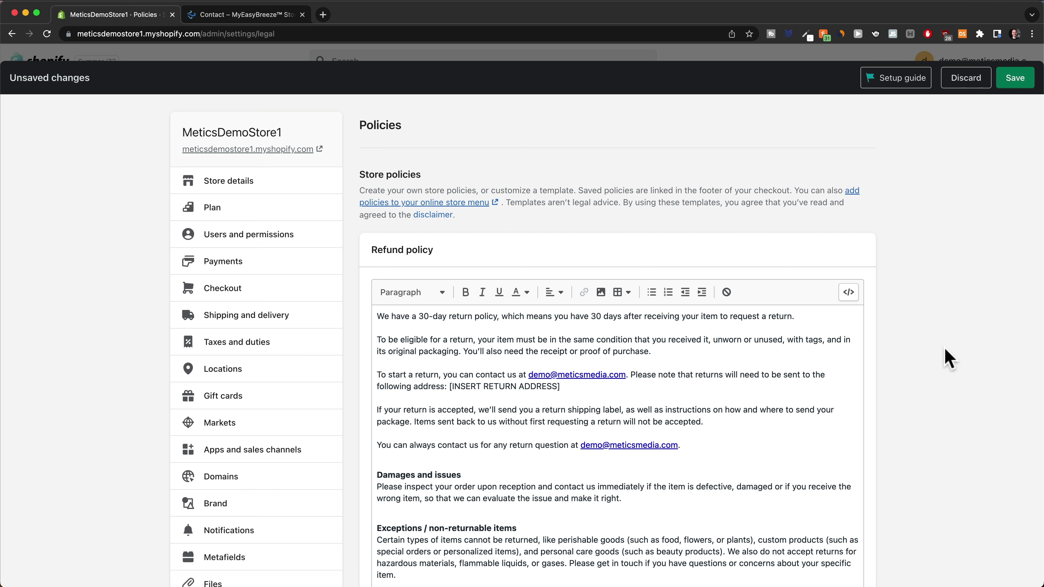
scroll(947, 358, "down", 4)
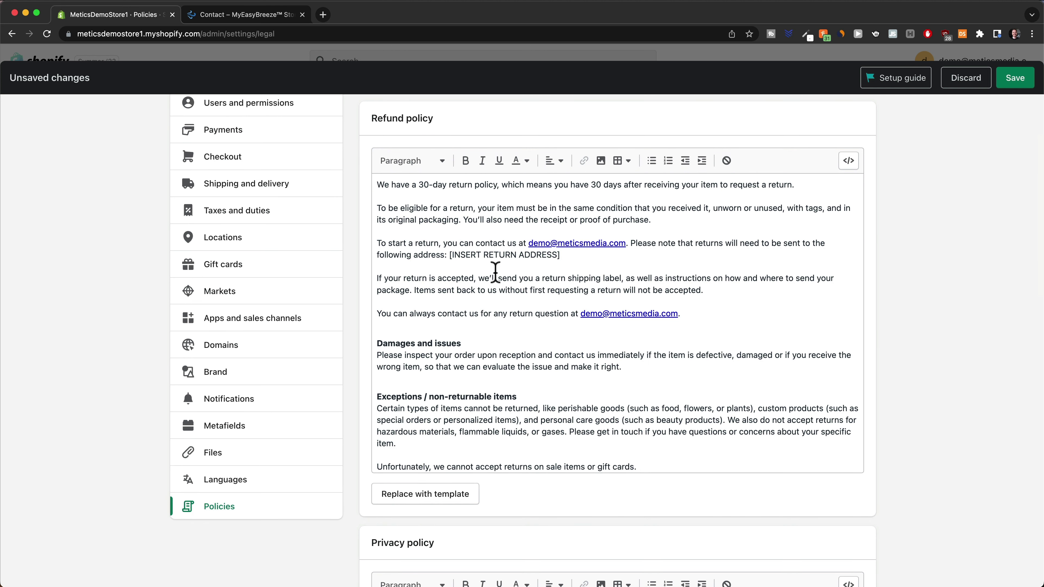
scroll(496, 272, "down", 3)
scroll(494, 275, "up", 3)
left_click_drag(450, 255, 571, 257)
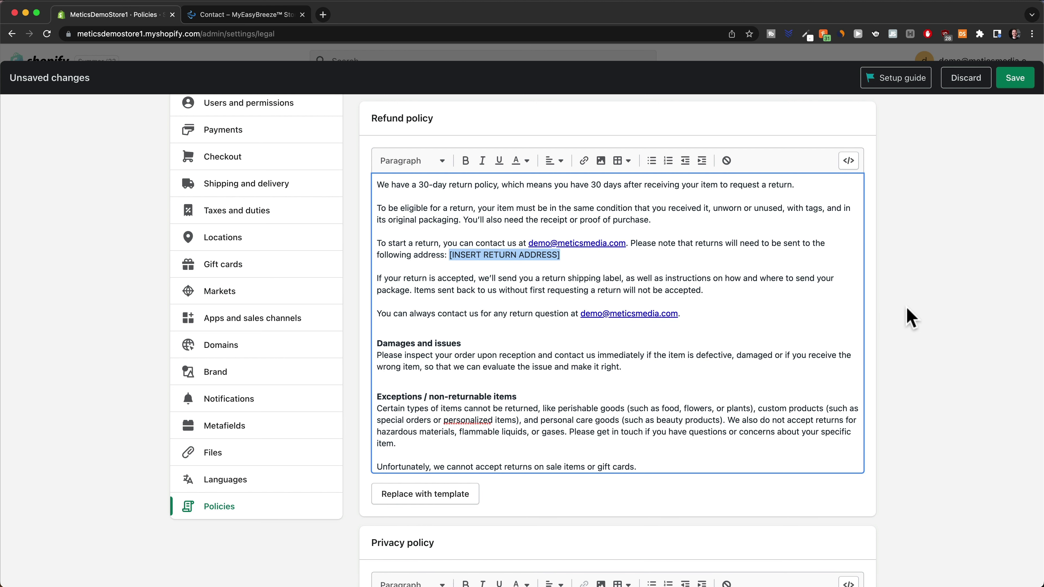
scroll(910, 319, "down", 10)
Generate the Privacy policy and Terms of service from templates, highlighting the tracking-technologies placeholder
scroll(531, 249, "up", 2)
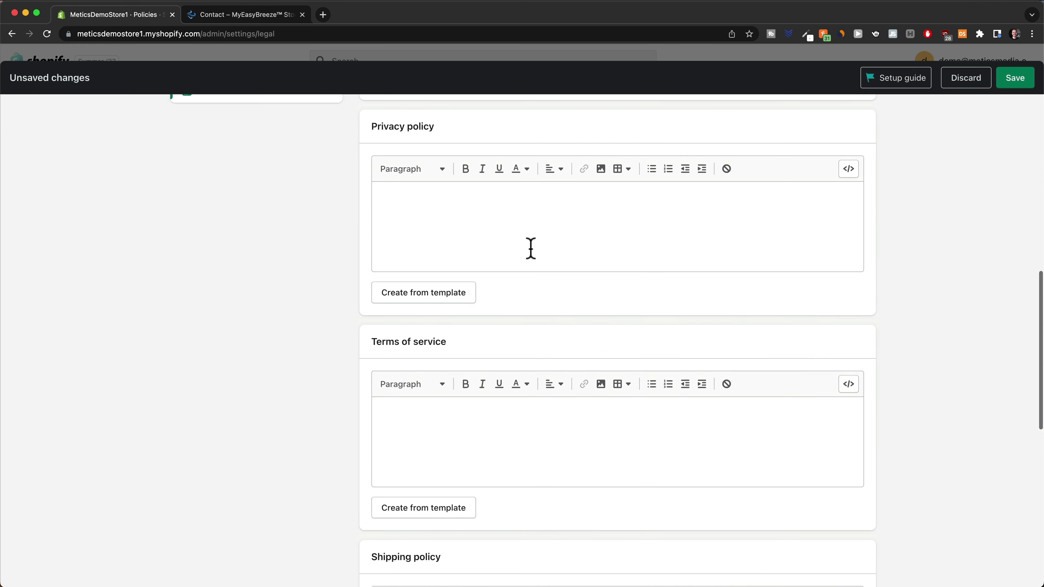
scroll(427, 298, "up", 1)
left_click(432, 334)
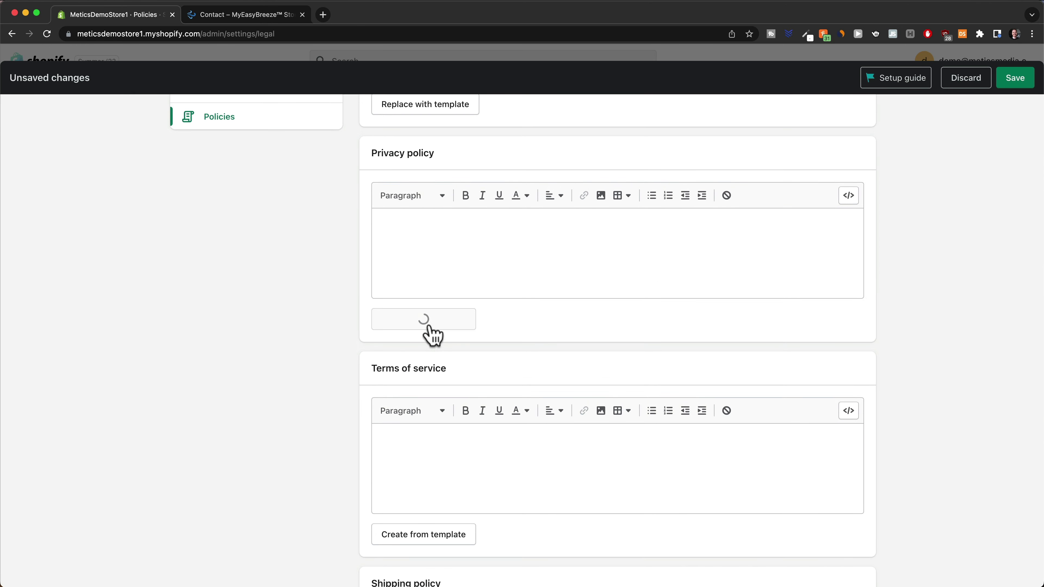
scroll(724, 362, "down", 8)
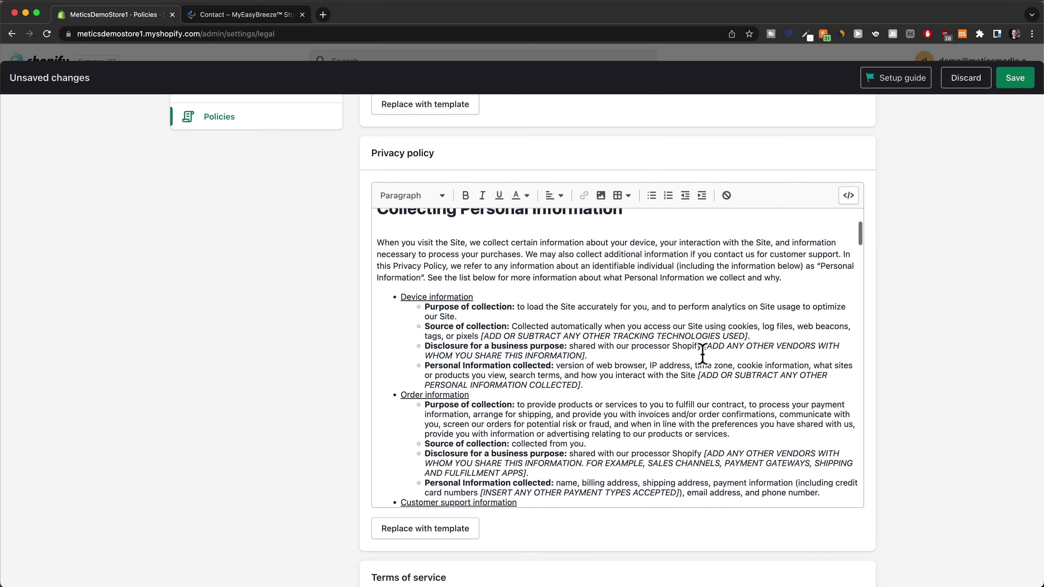
scroll(702, 354, "down", 2)
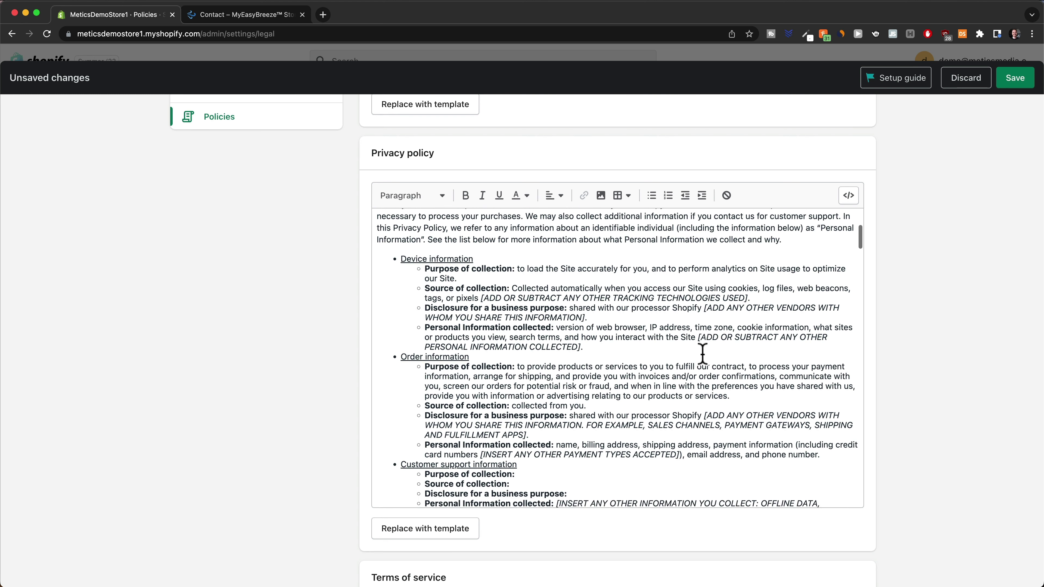
left_click_drag(481, 275, 755, 284)
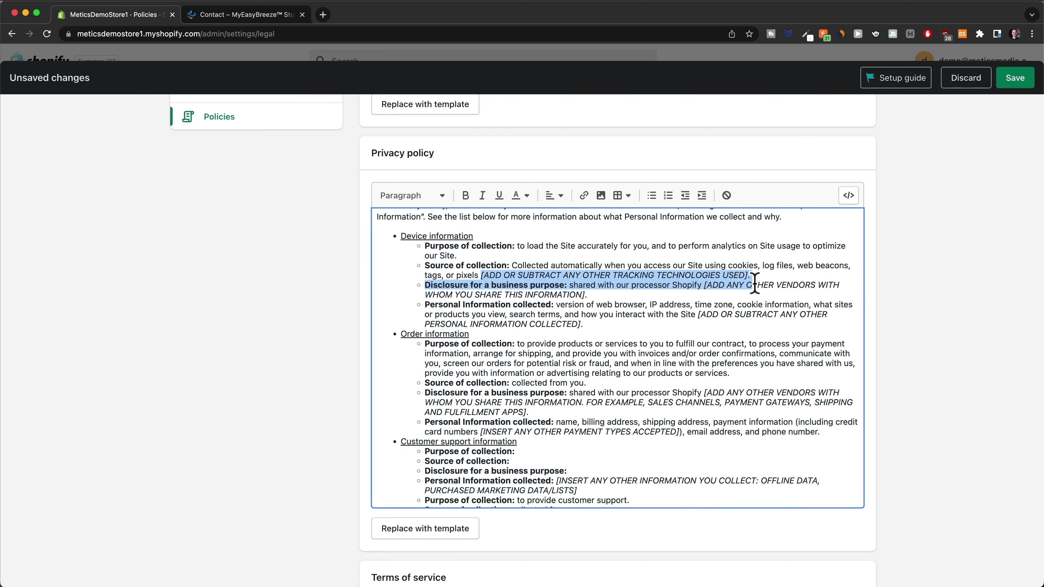
scroll(863, 313, "down", 15)
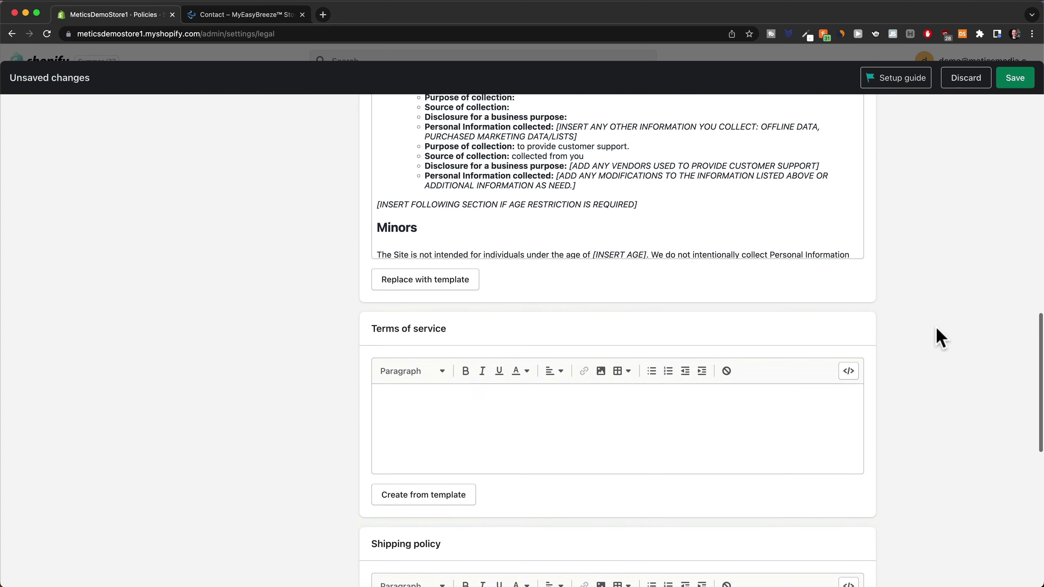
left_click(419, 411)
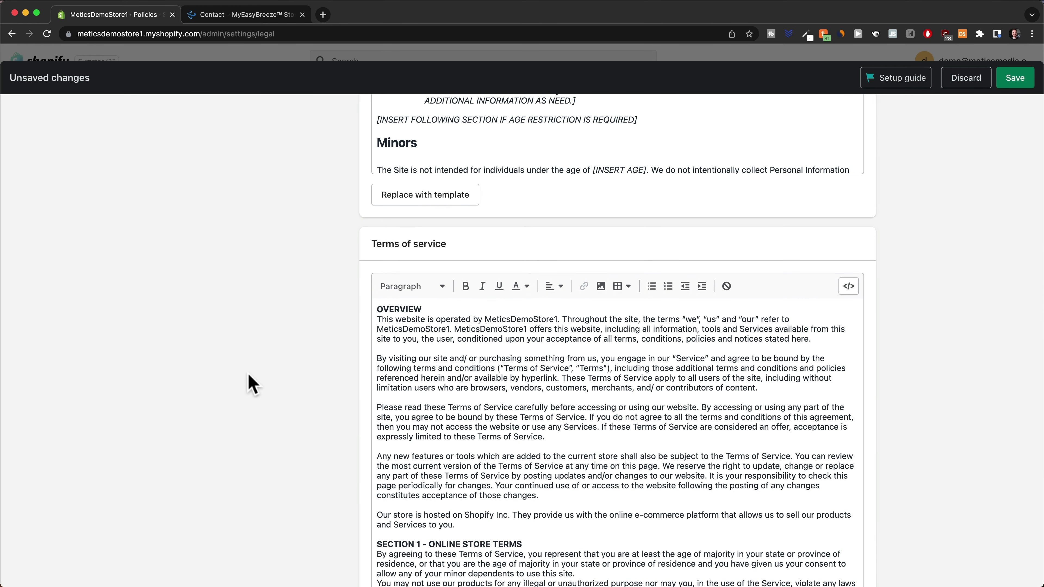
key("Tab")
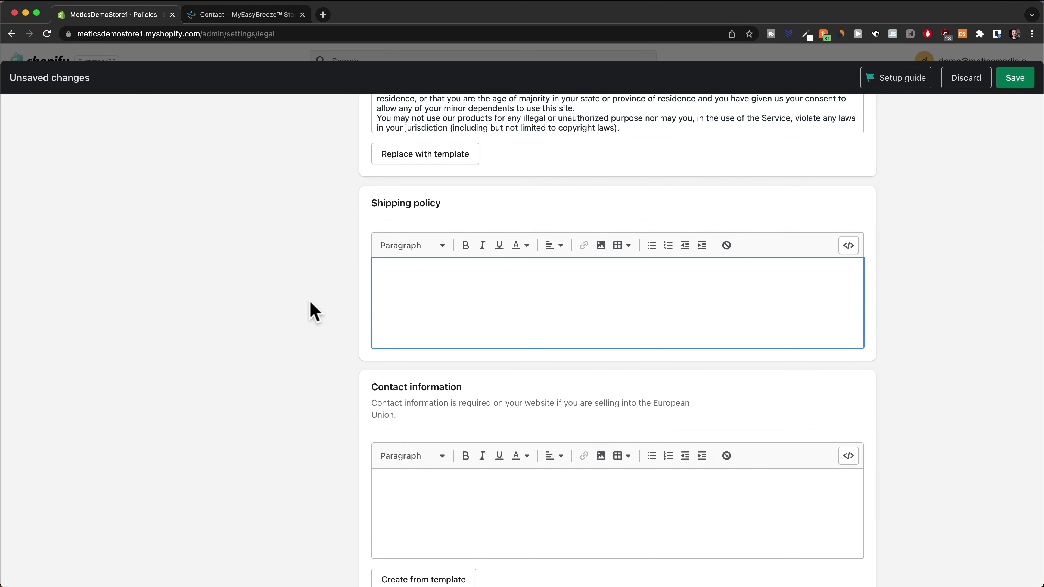
Paste the prepared Shipping policy and Contact information text, save all policies, and close Settings
key("super+Tab")
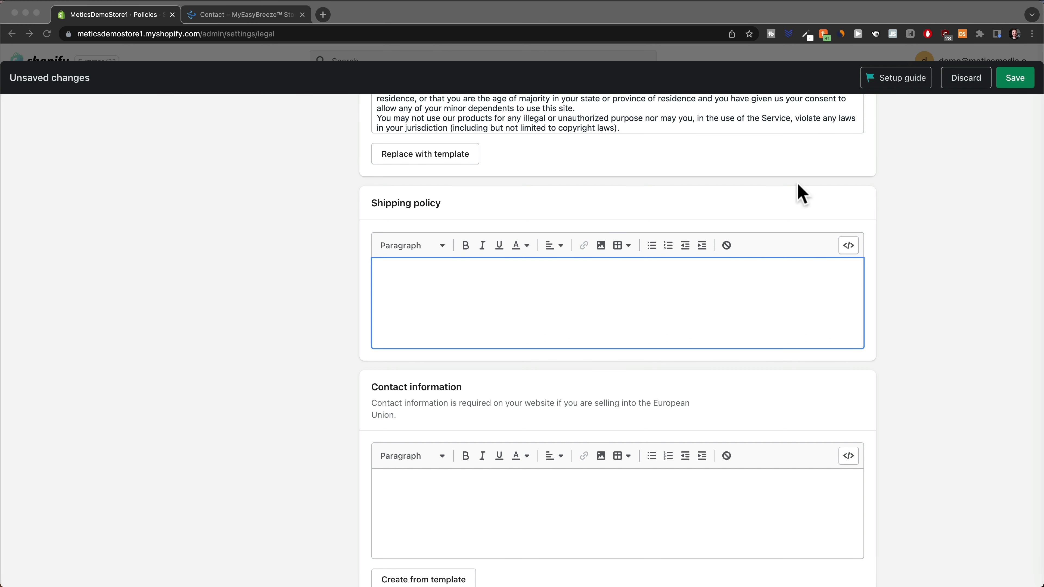
left_click(510, 281)
key("super+v")
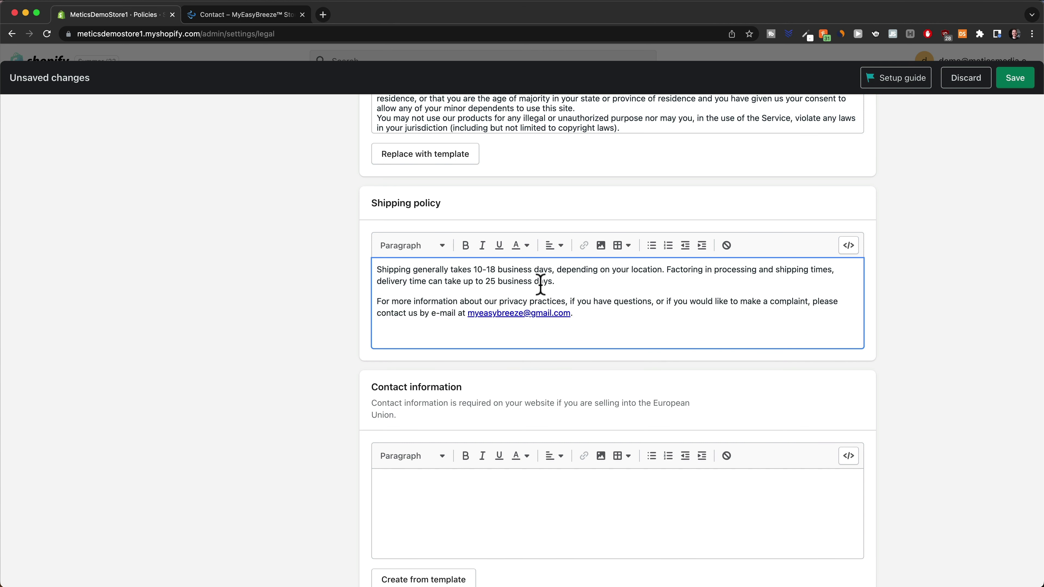
key("super+Tab")
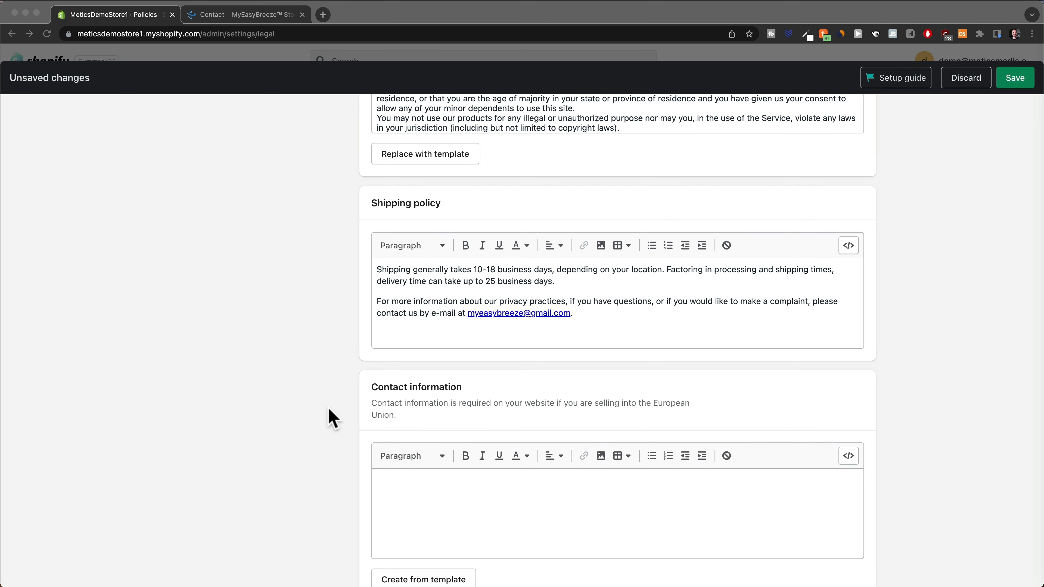
left_click(282, 417)
scroll(275, 419, "down", 4)
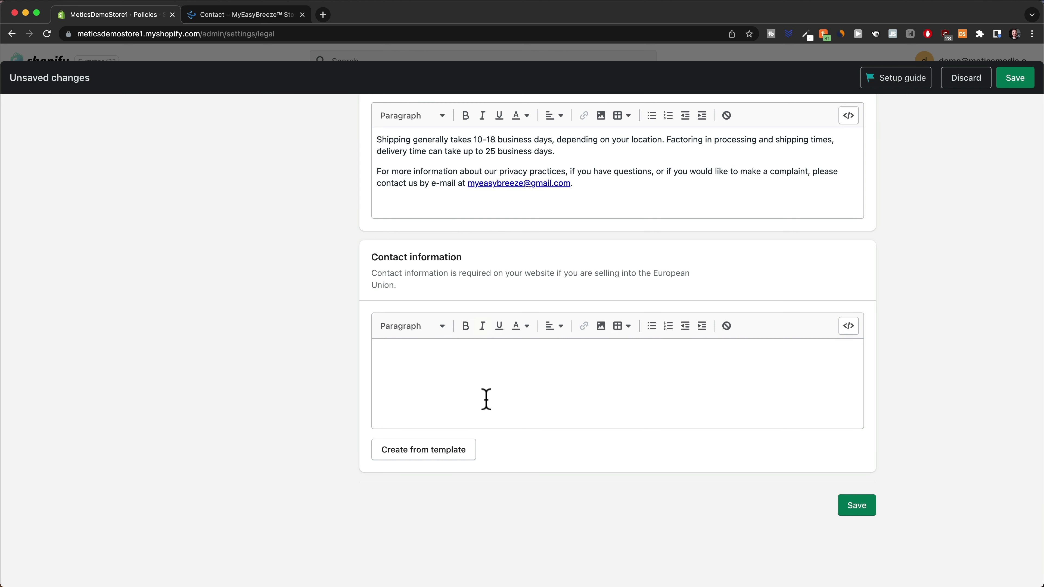
left_click(494, 372)
key("super+v")
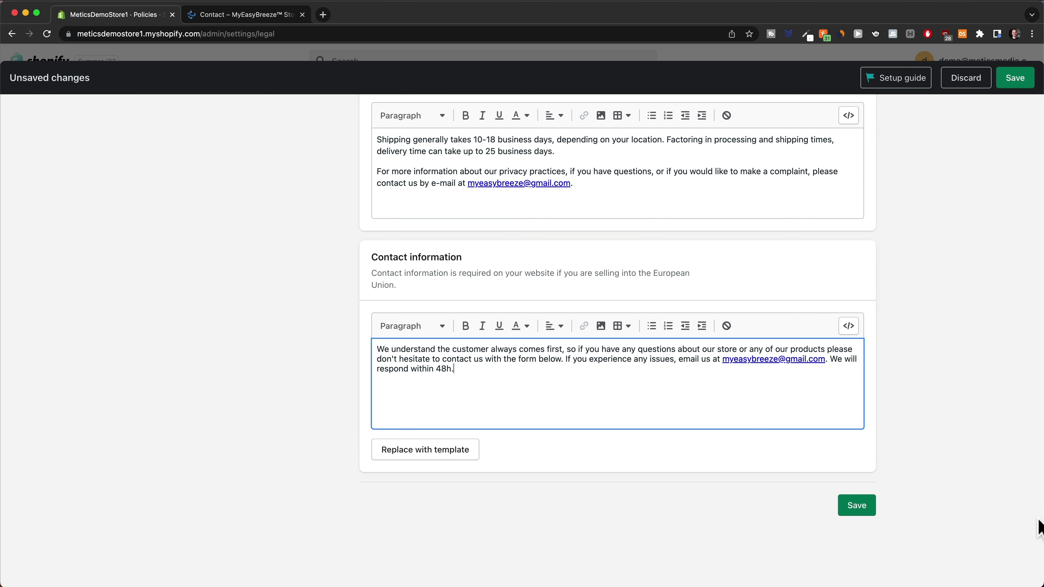
left_click(859, 507)
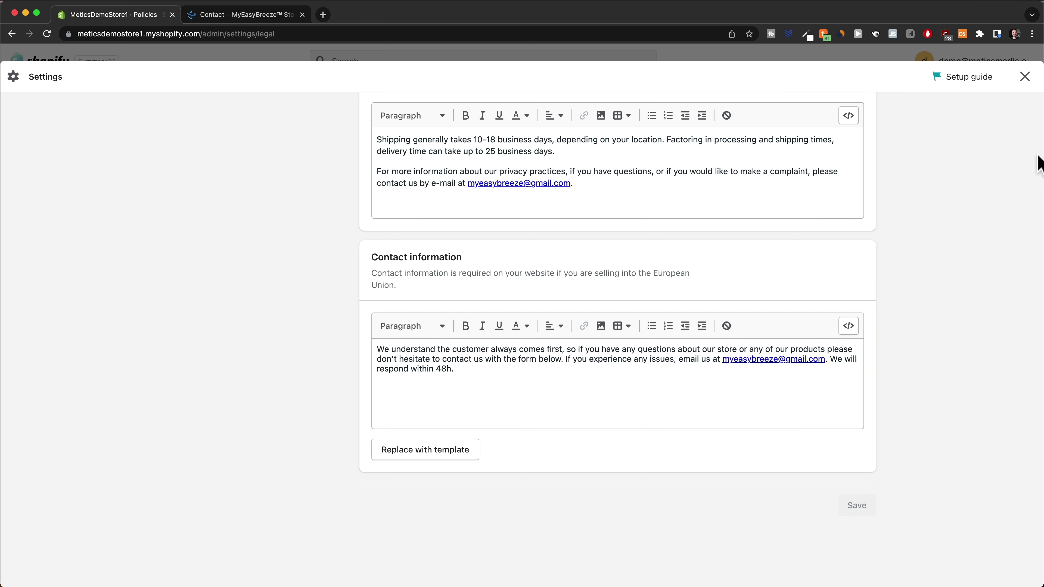
left_click(1024, 77)
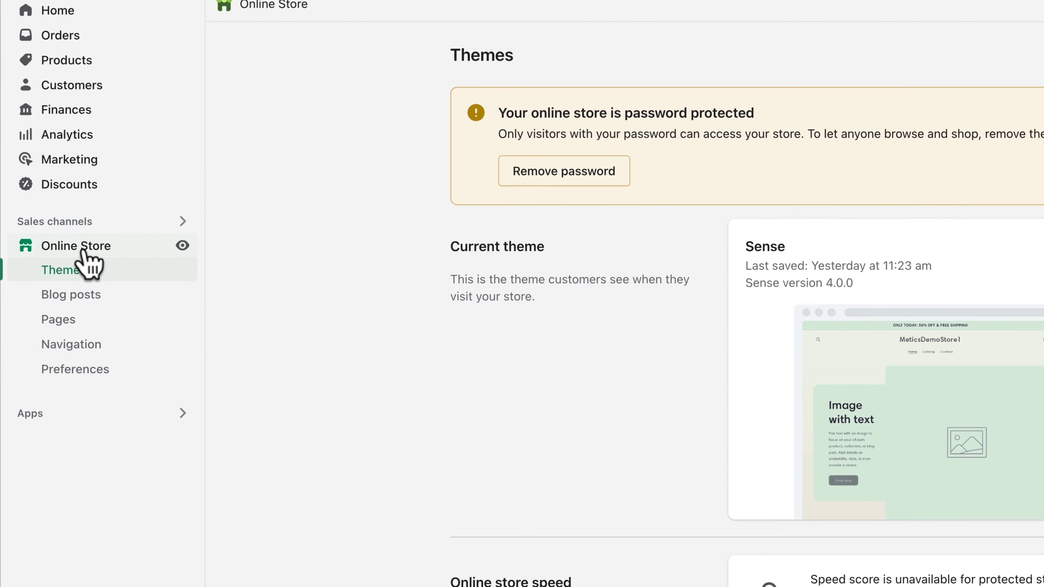
Open Online Store > Navigation to list the Footer menu and Main menu
left_click(95, 346)
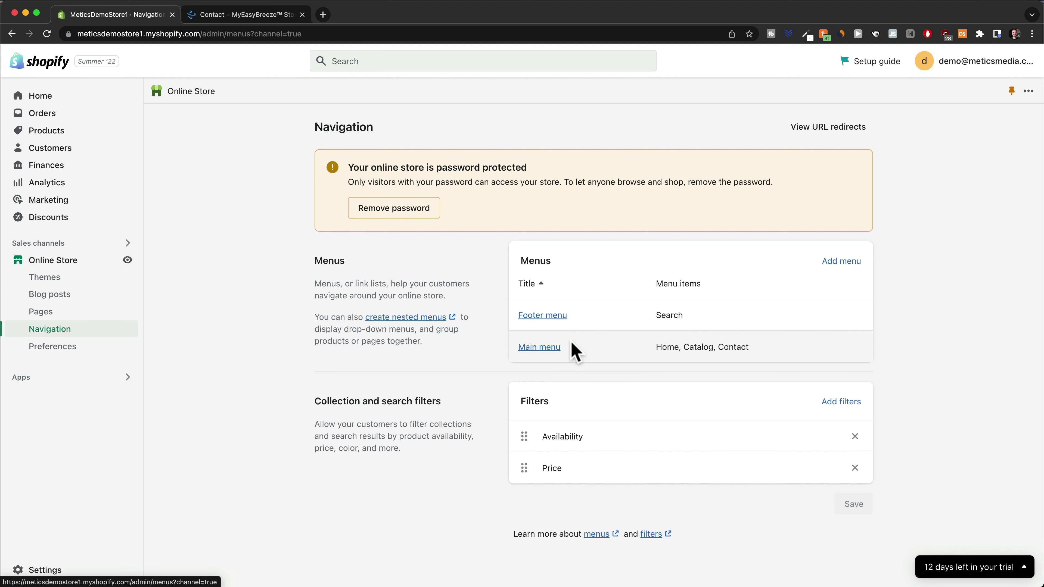
Add a Privacy Policy link item to the Footer menu
left_click(551, 316)
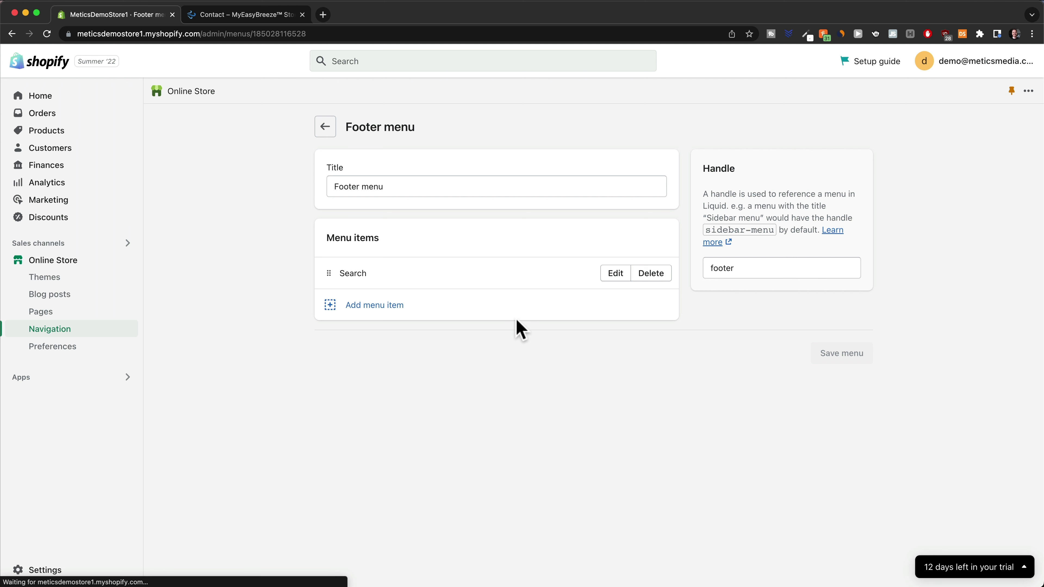
left_click(366, 307)
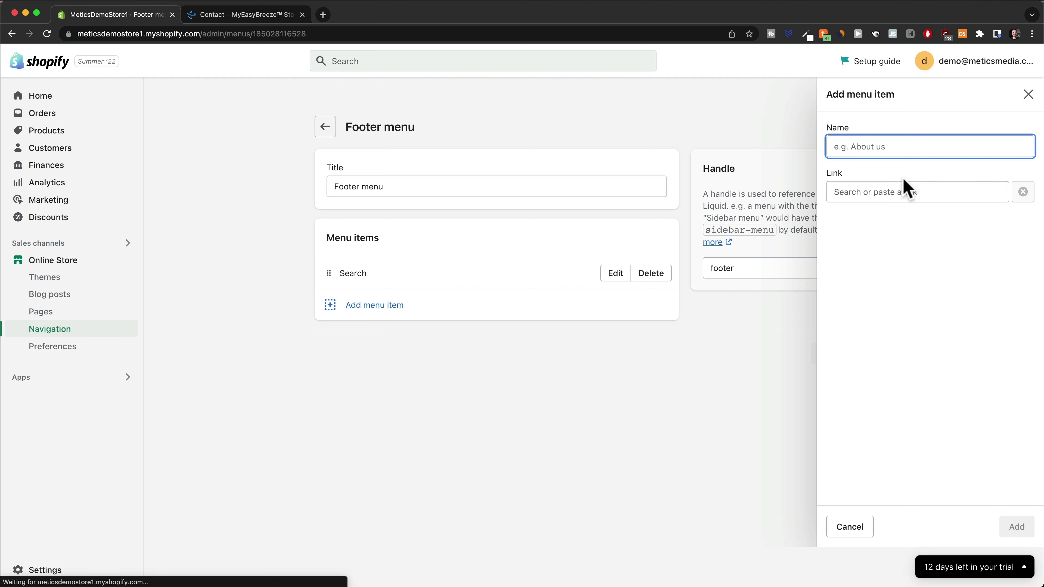
left_click(866, 194)
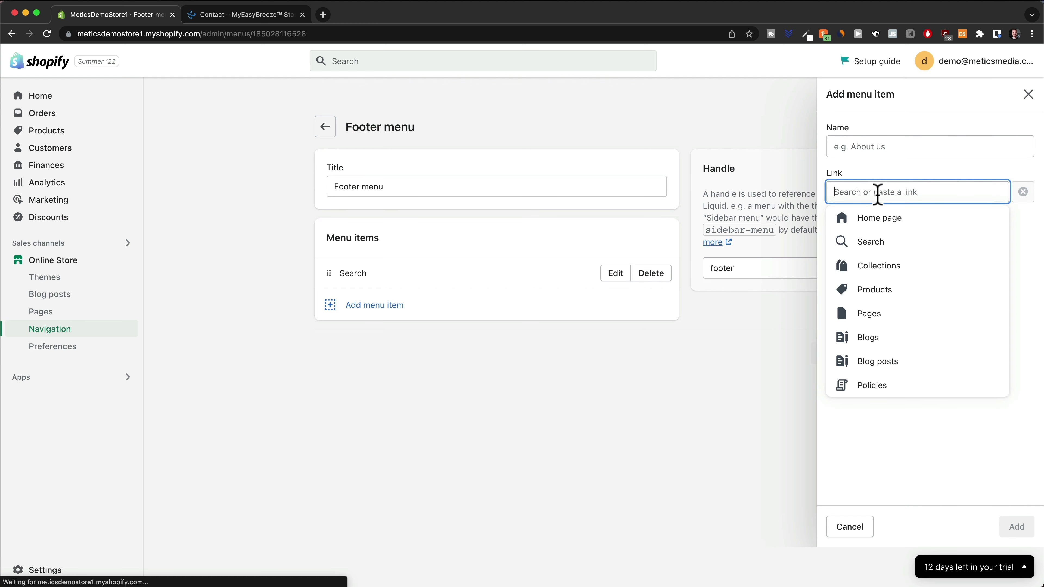
left_click(883, 385)
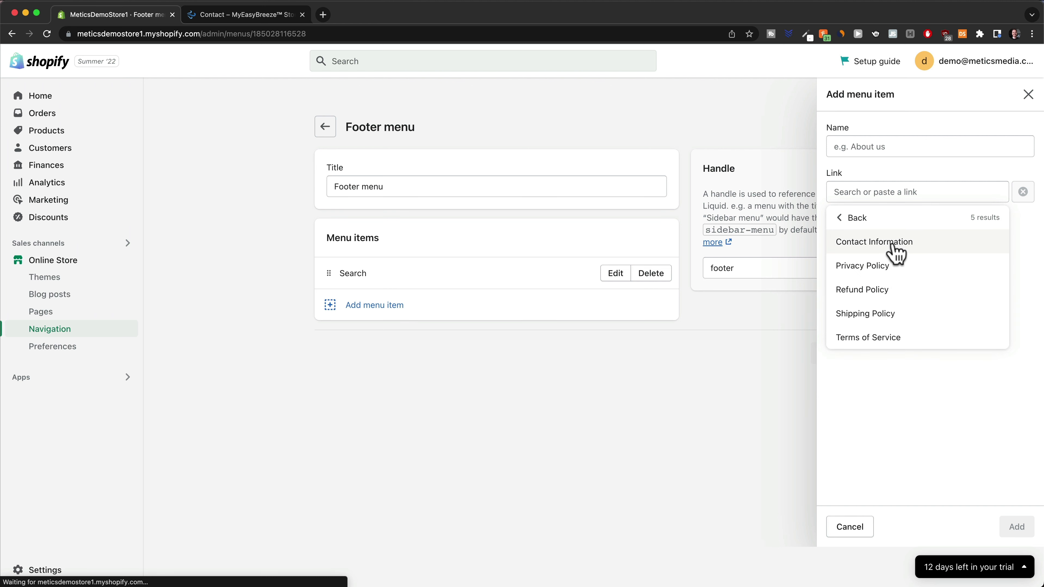
left_click(884, 273)
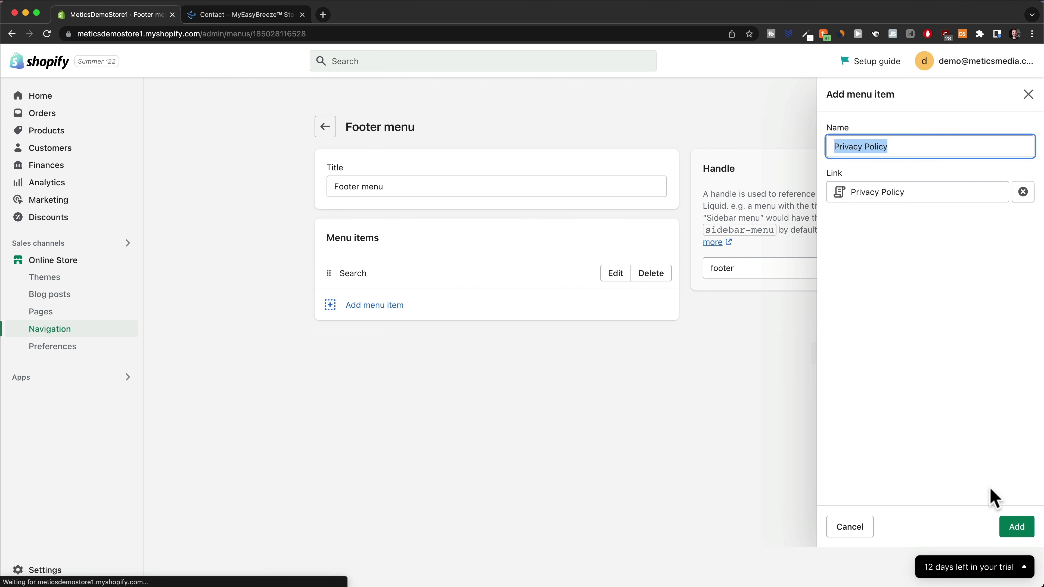
left_click(1017, 527)
Add another policy link, move Contact Information below Search and Terms of Service below Privacy Policy, then save
left_click(372, 338)
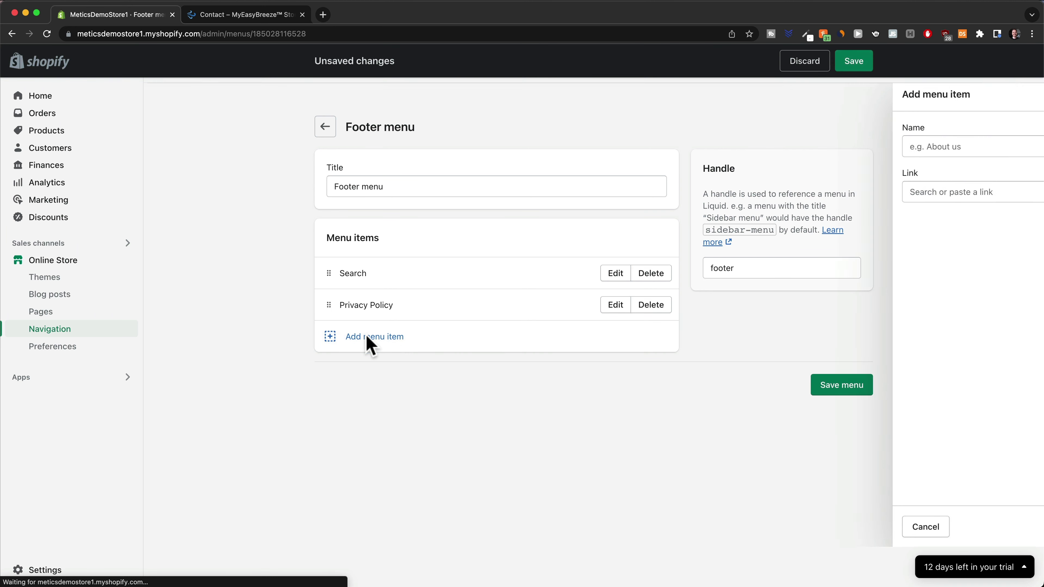
left_click(909, 193)
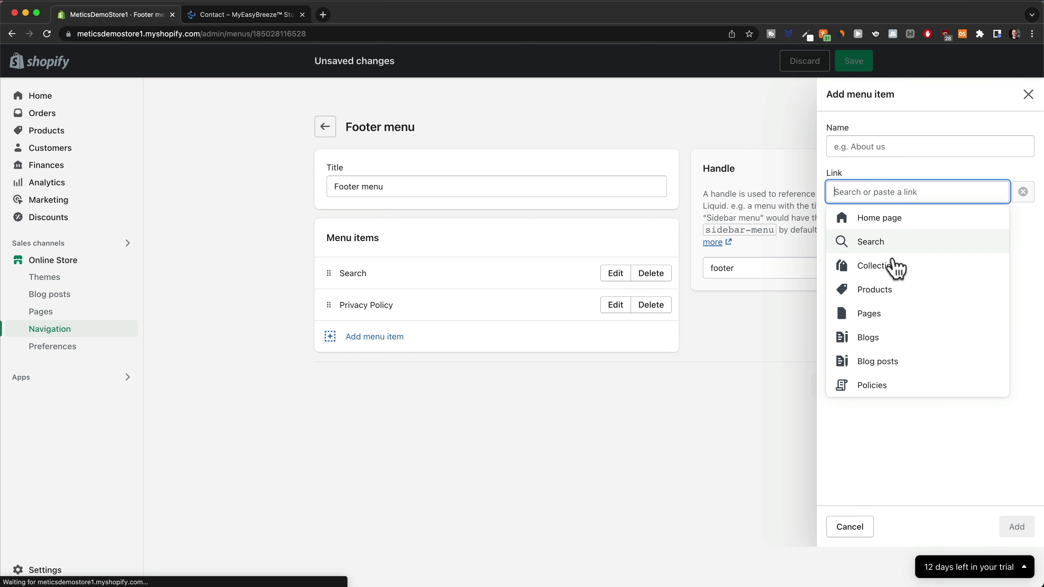
left_click(881, 391)
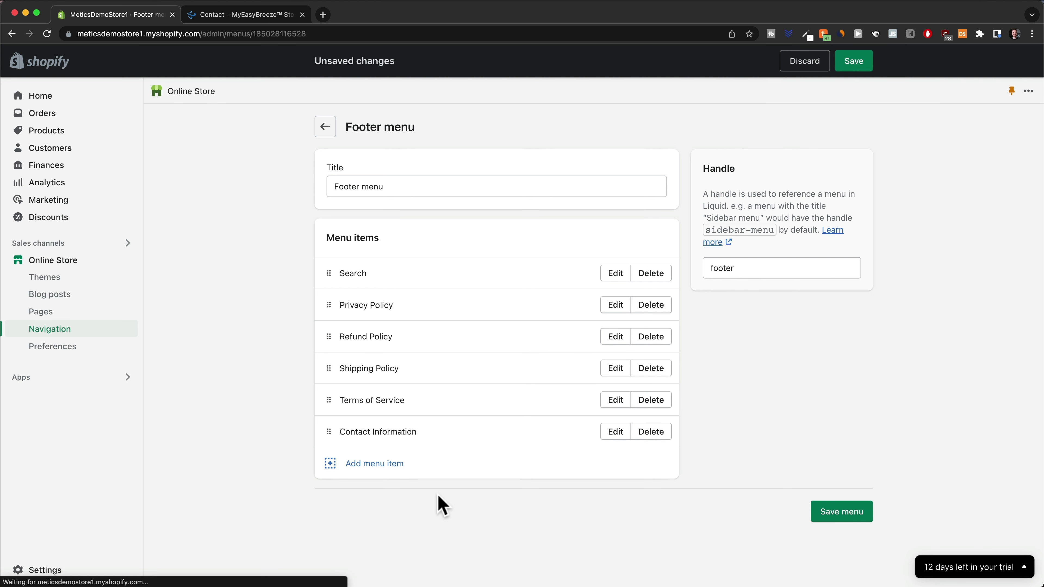
left_click_drag(328, 431, 327, 317)
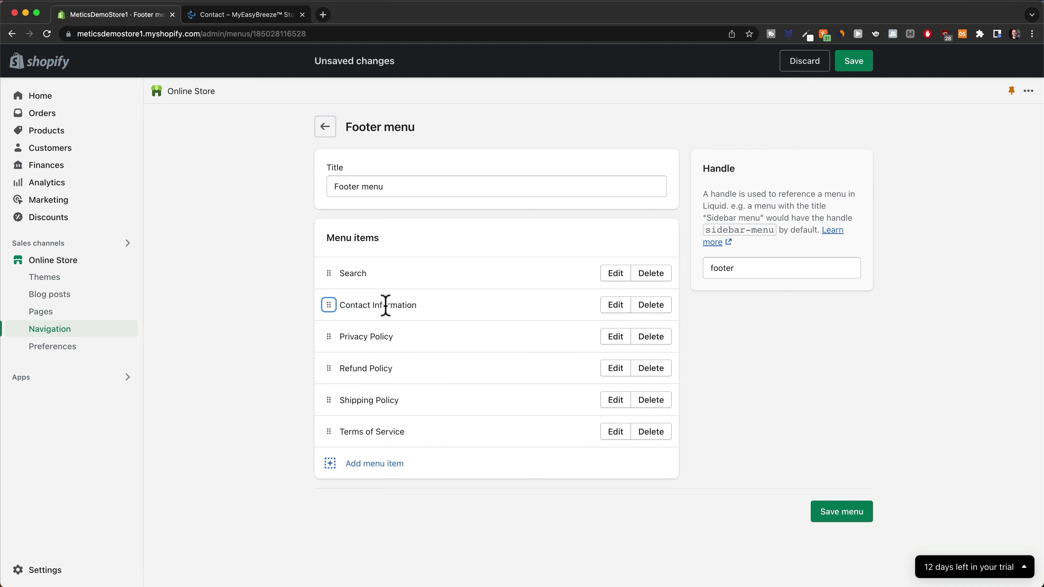
left_click_drag(328, 431, 324, 367)
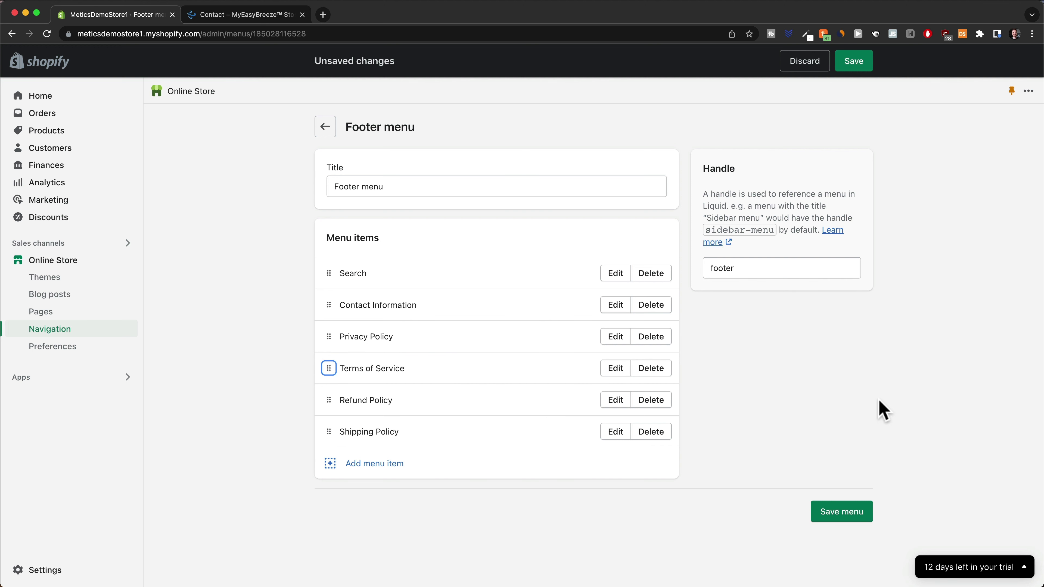
left_click(853, 62)
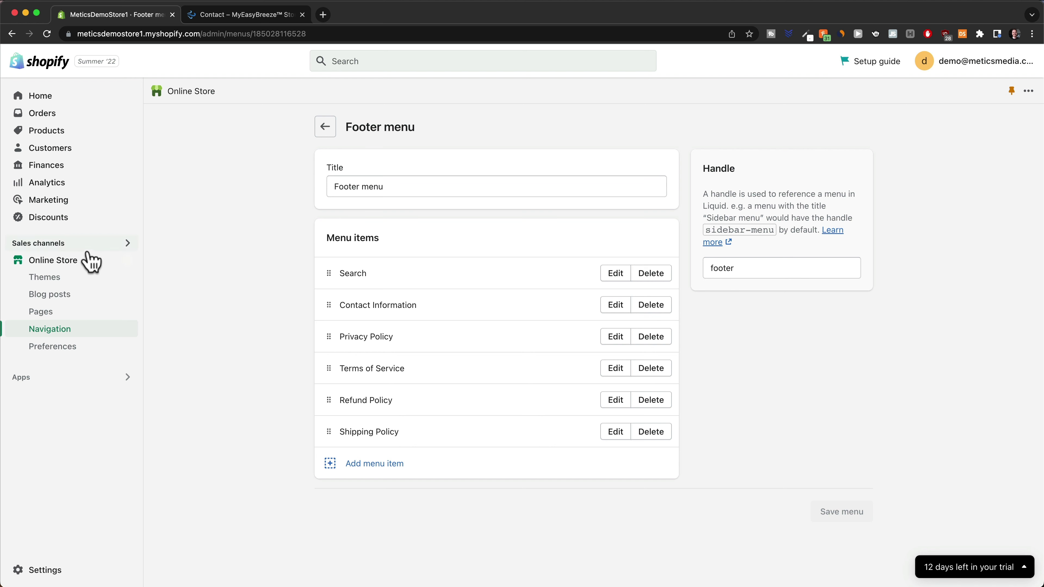
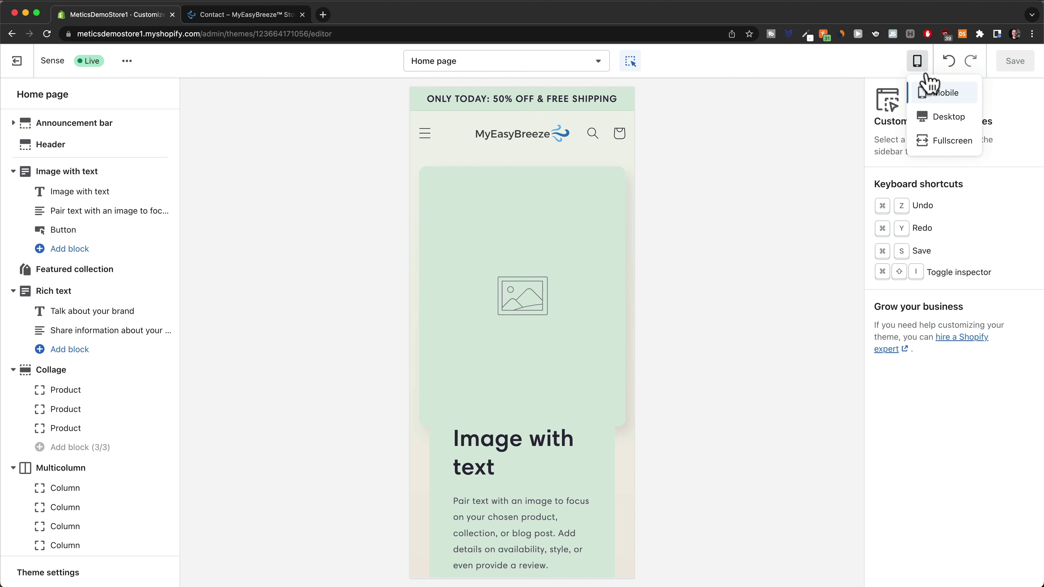
In desktop preview, replace the Image with text placeholder with an uploaded lifestyle1.jpeg
left_click(932, 118)
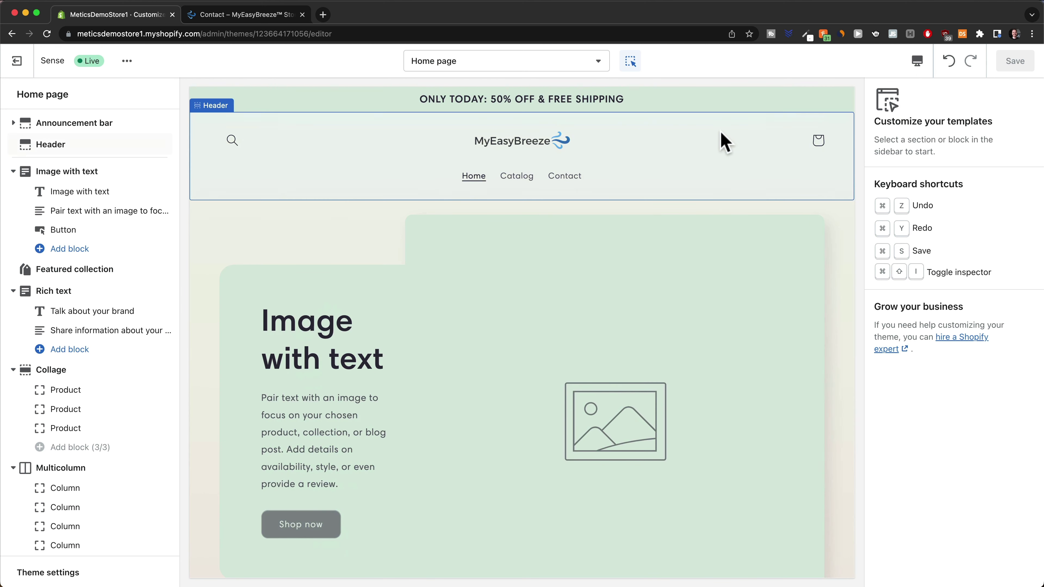
scroll(518, 325, "down", 3)
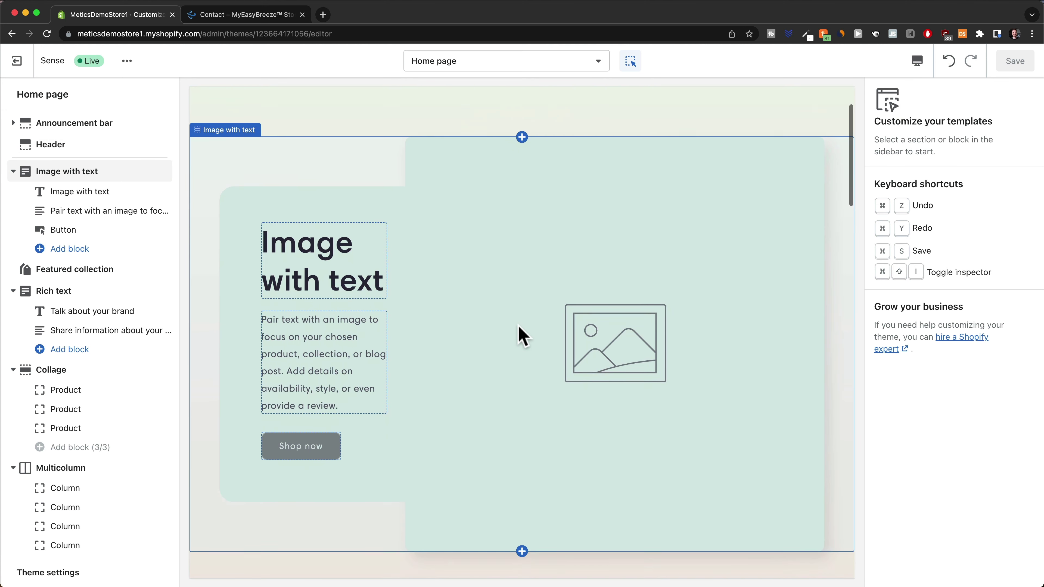
left_click(549, 336)
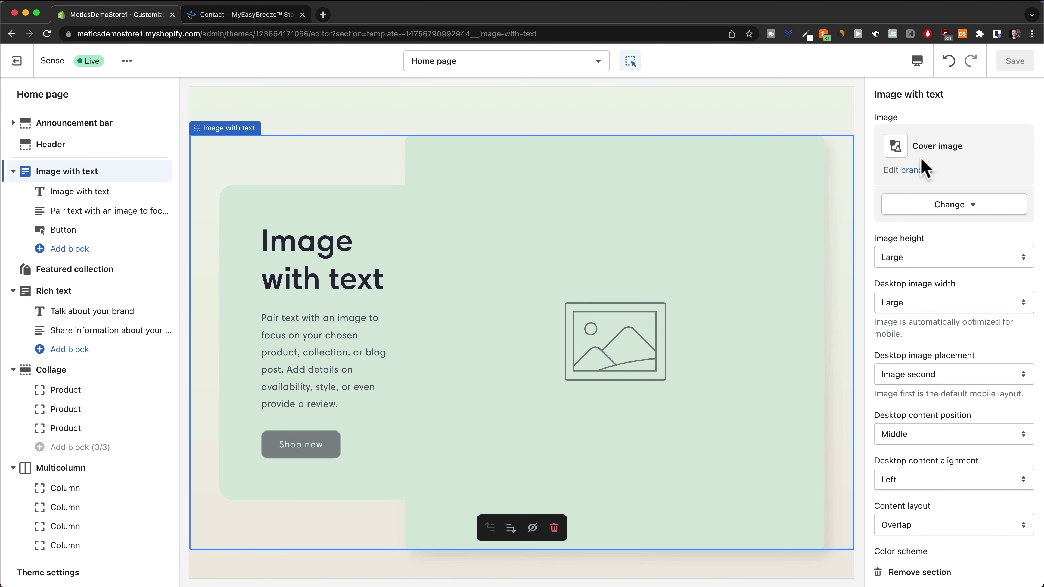
left_click(969, 214)
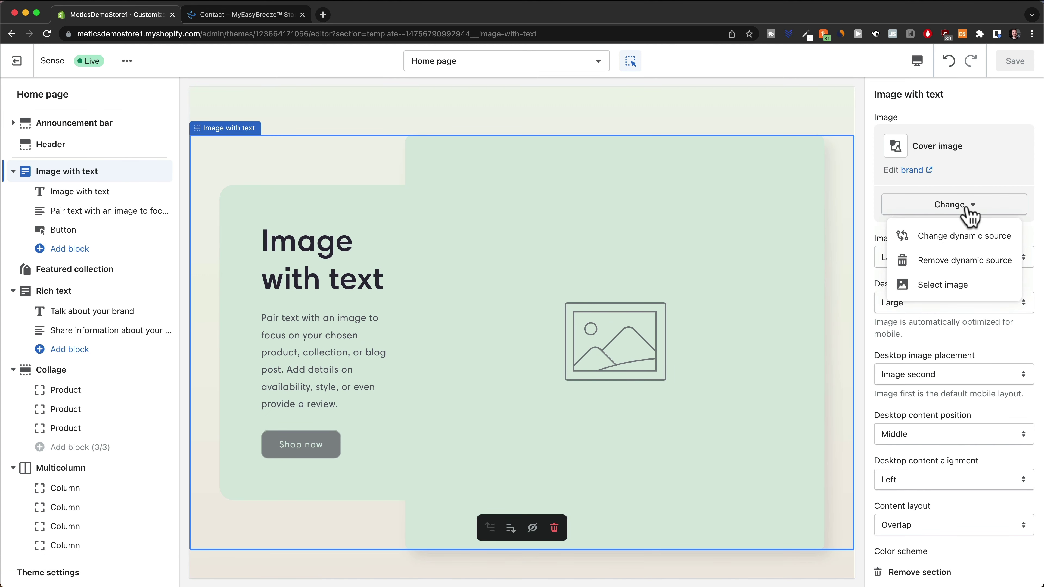
left_click(936, 285)
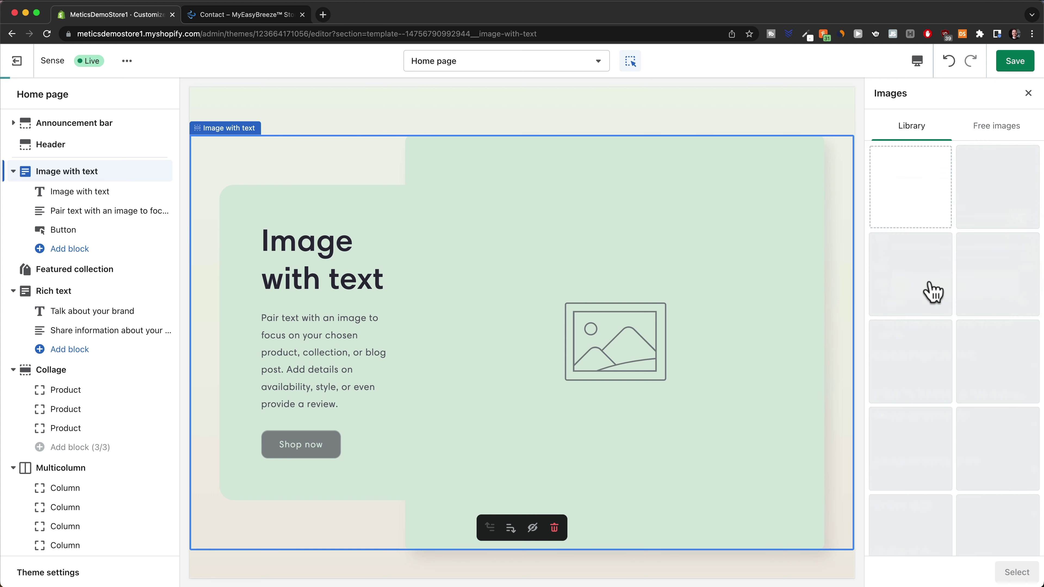
left_click_drag(336, 68, 927, 196)
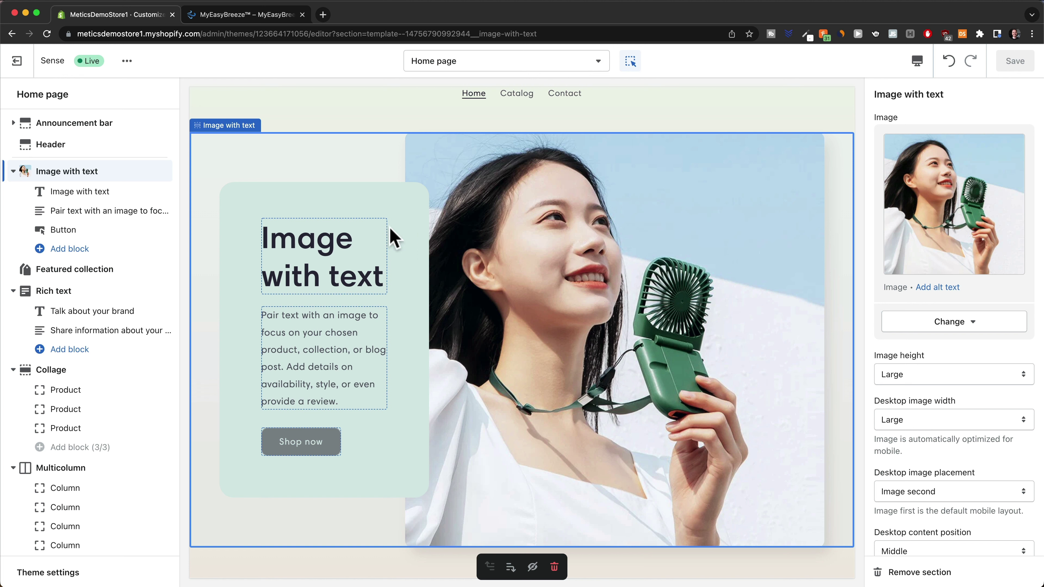
Change the Image with text heading to 'MyEasyBreeze™', save, and set its size to Small
left_click(324, 246)
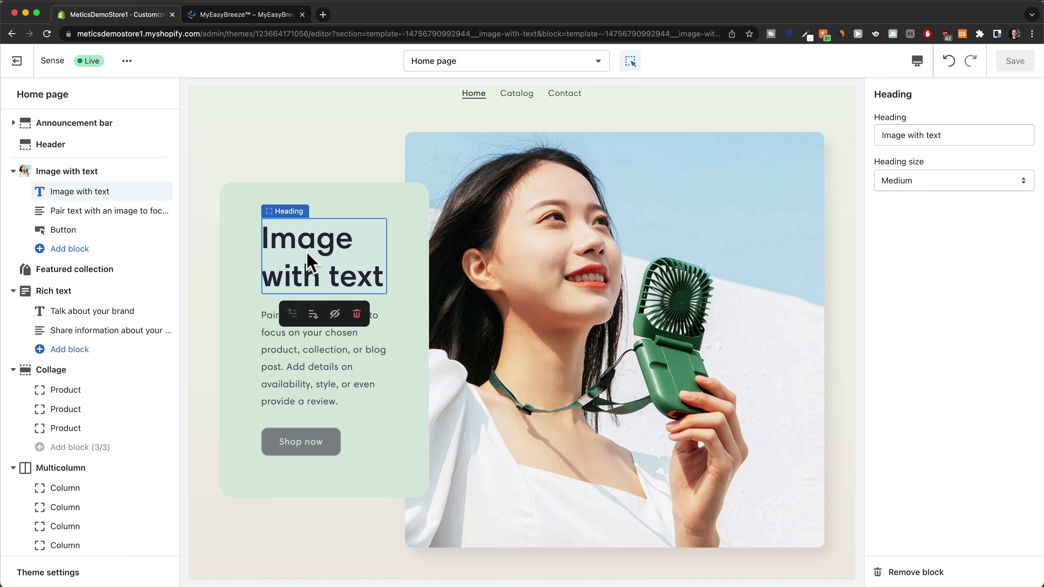
left_click_drag(944, 135, 879, 129)
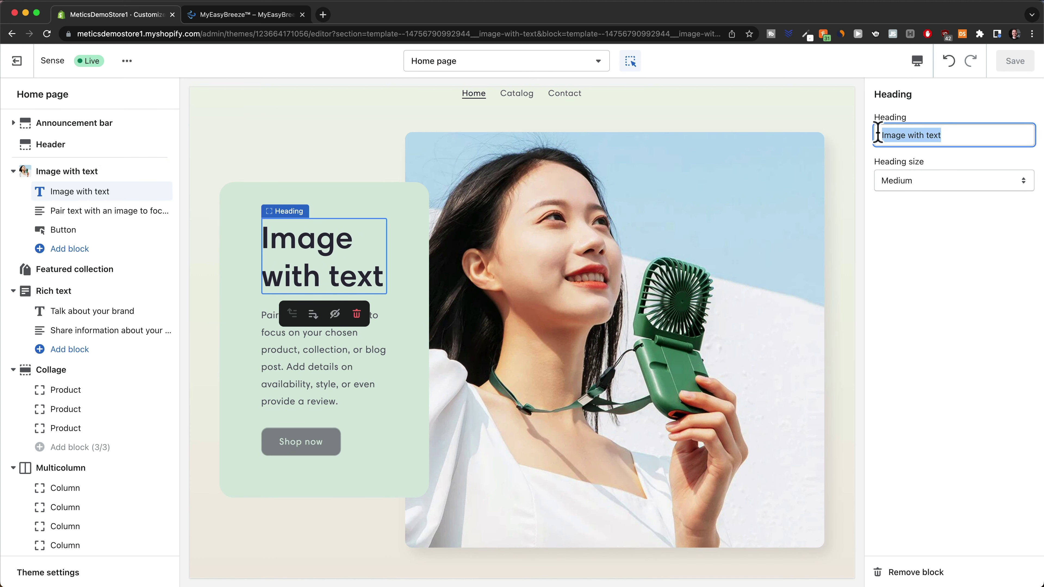
type("MyEasyBreeze™")
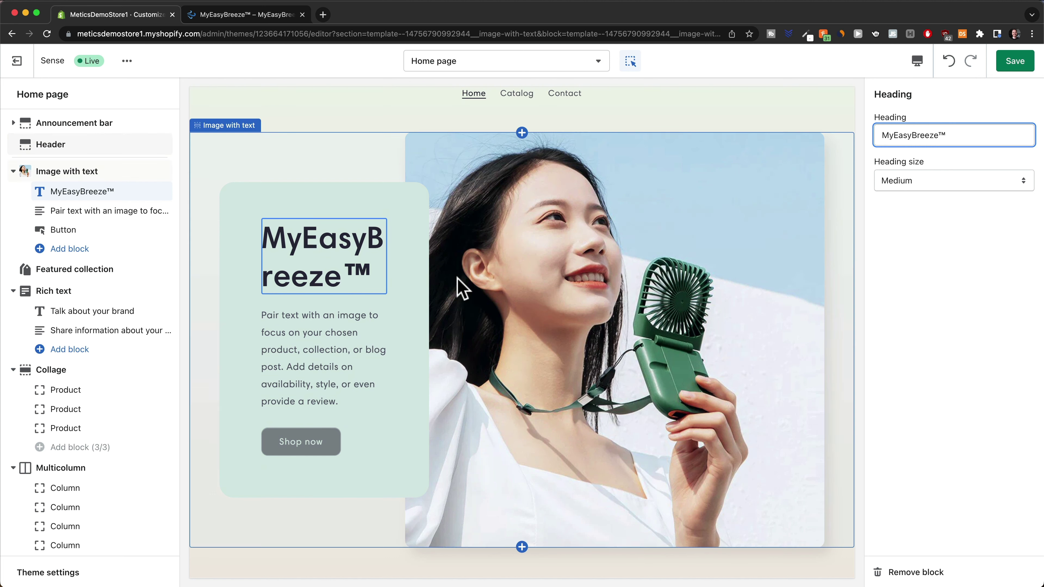
key("super+s")
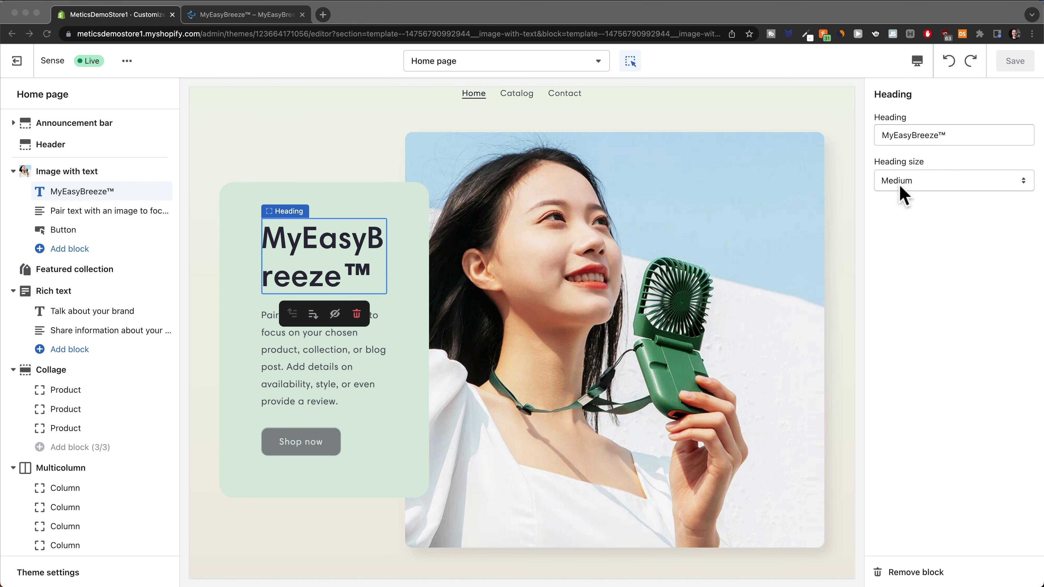
left_click(919, 173)
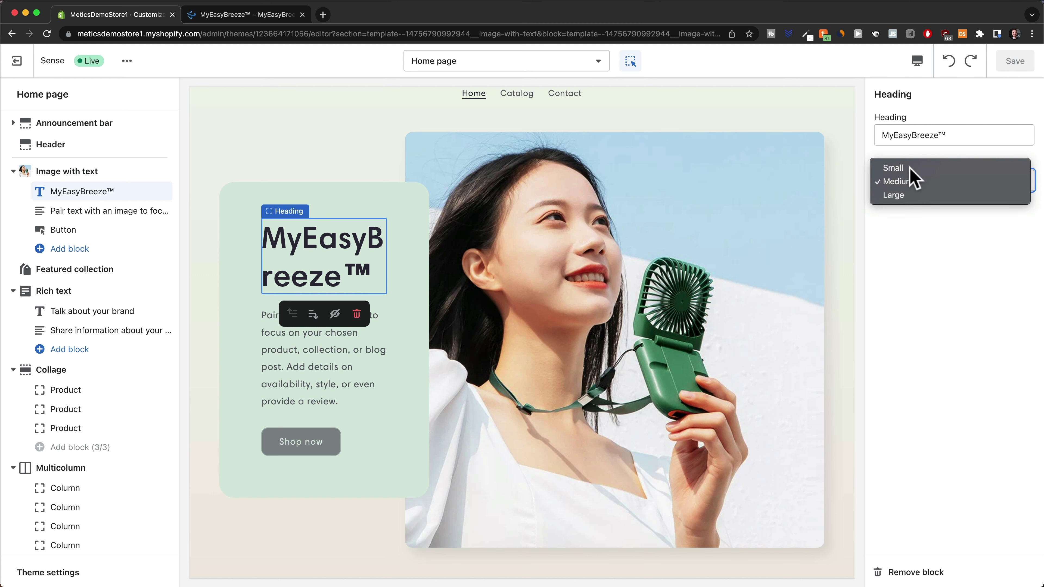
left_click(910, 168)
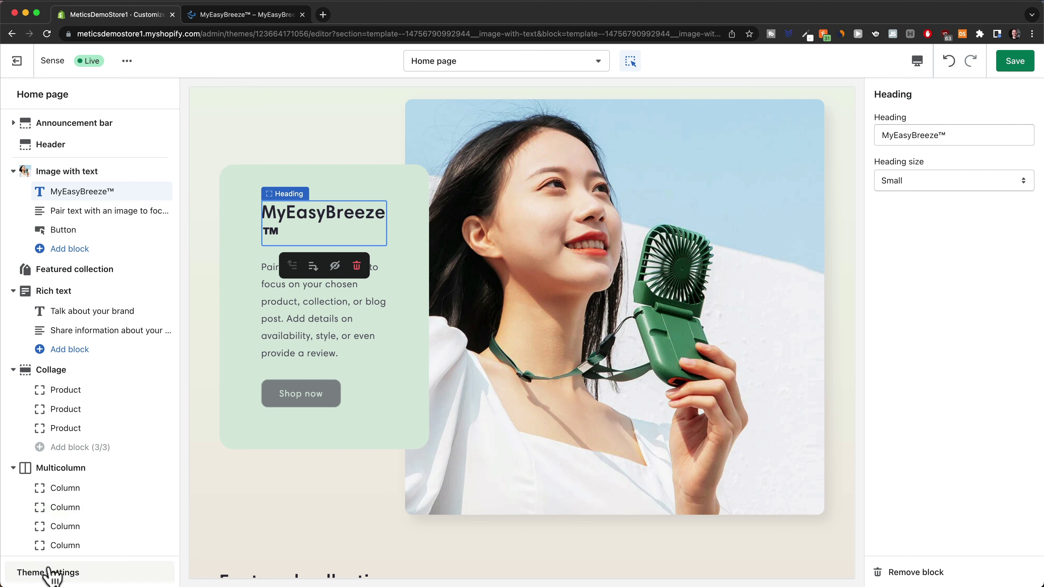
Lower the Typography headings font size scale from 130% to 110% and save
left_click(71, 573)
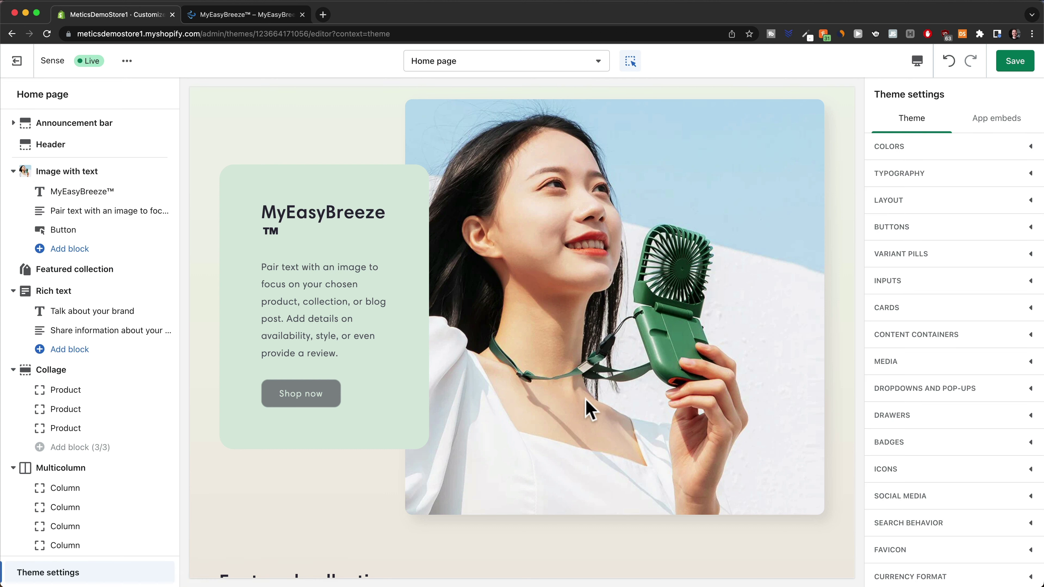
left_click(989, 181)
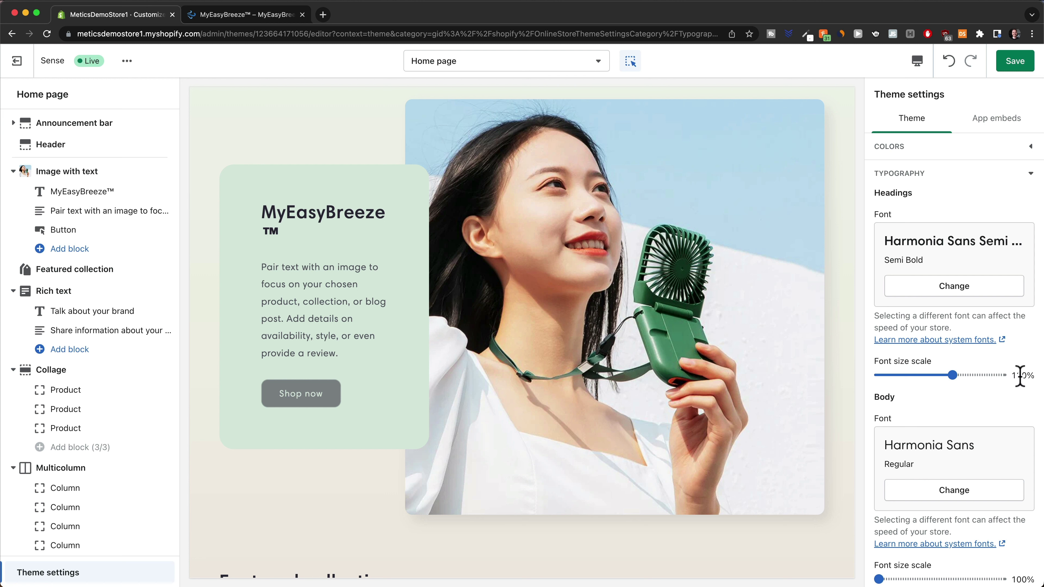
left_click(904, 375)
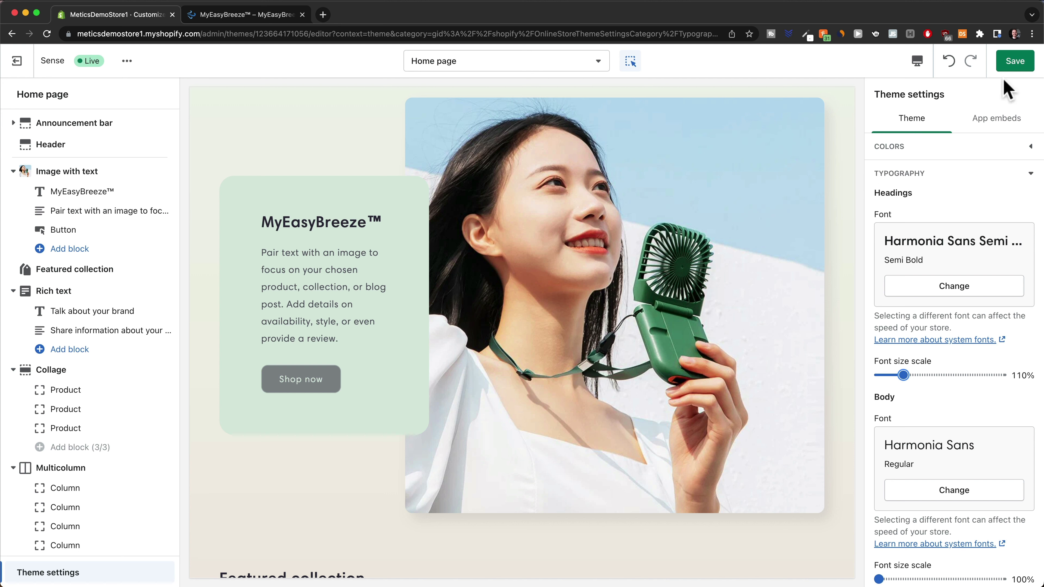
left_click(1014, 66)
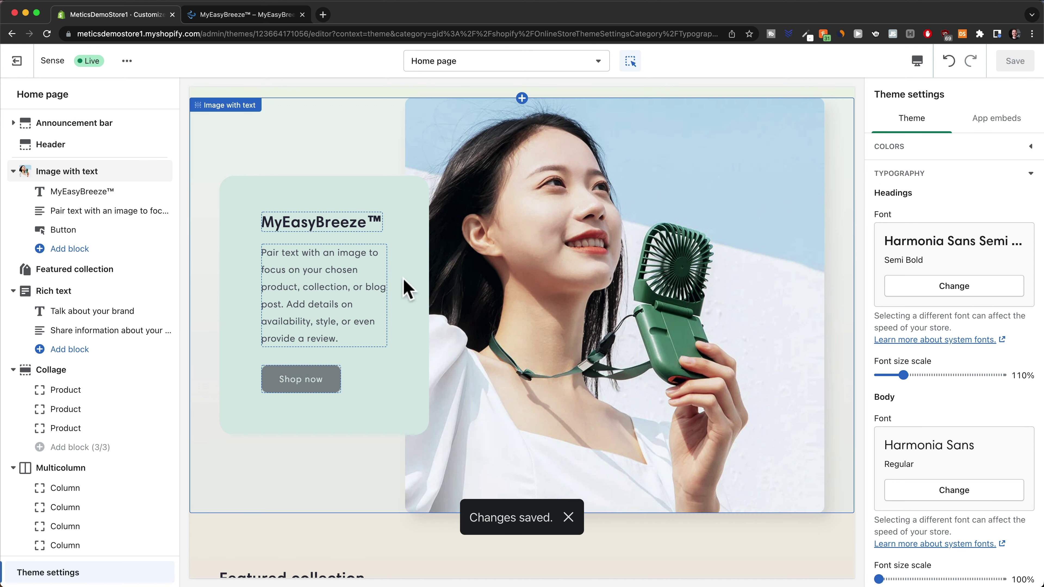
Replace the paragraph under the heading with the 'Feeling hot?' text and save
left_click(304, 292)
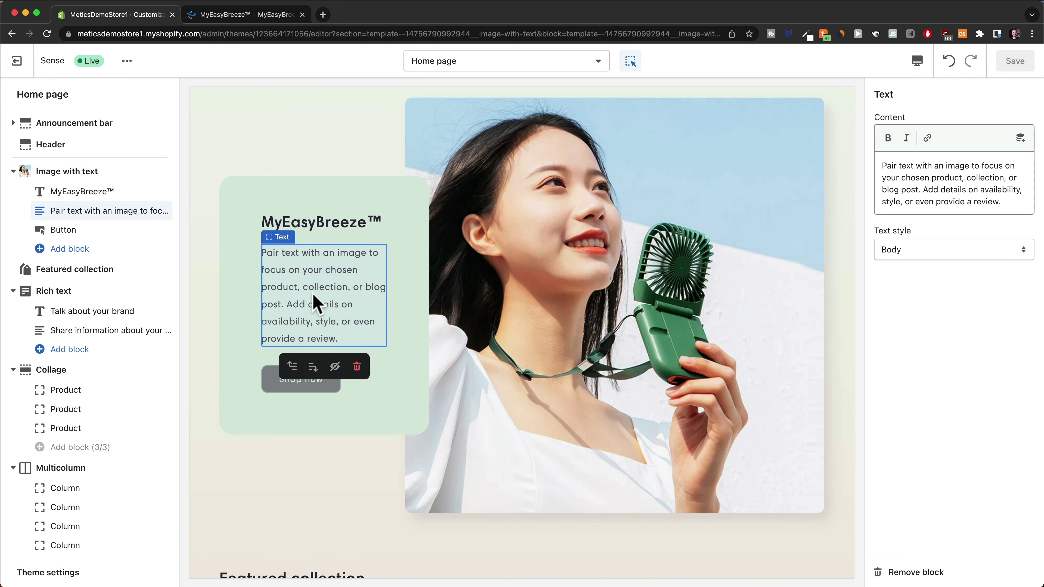
left_click(943, 187)
key("super+a")
type("Feeling hot? Just take out your MyEasyBreeze™ and let it do its job! It will refresh you literally everywhere!")
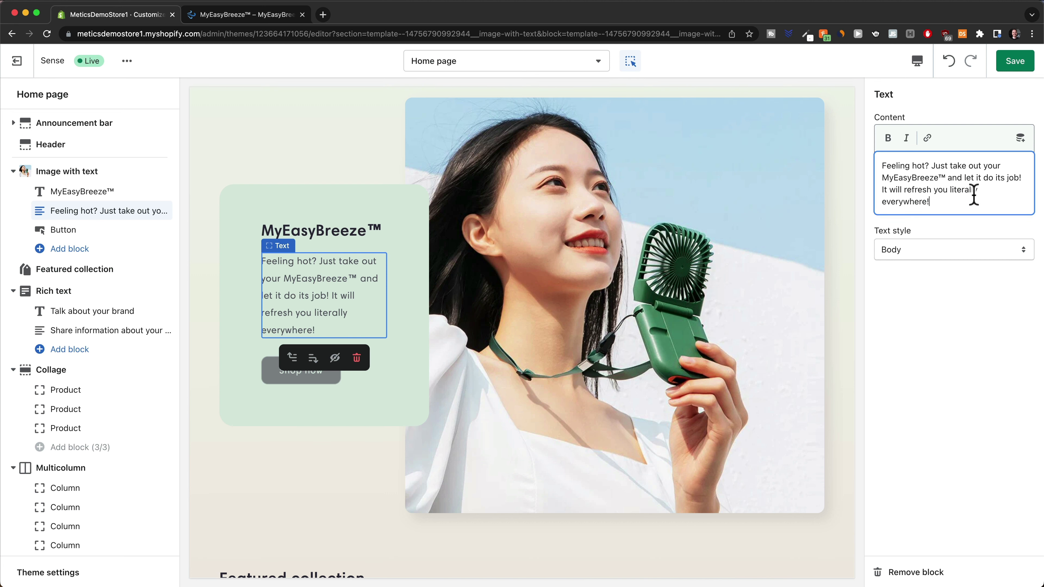
left_click(1010, 64)
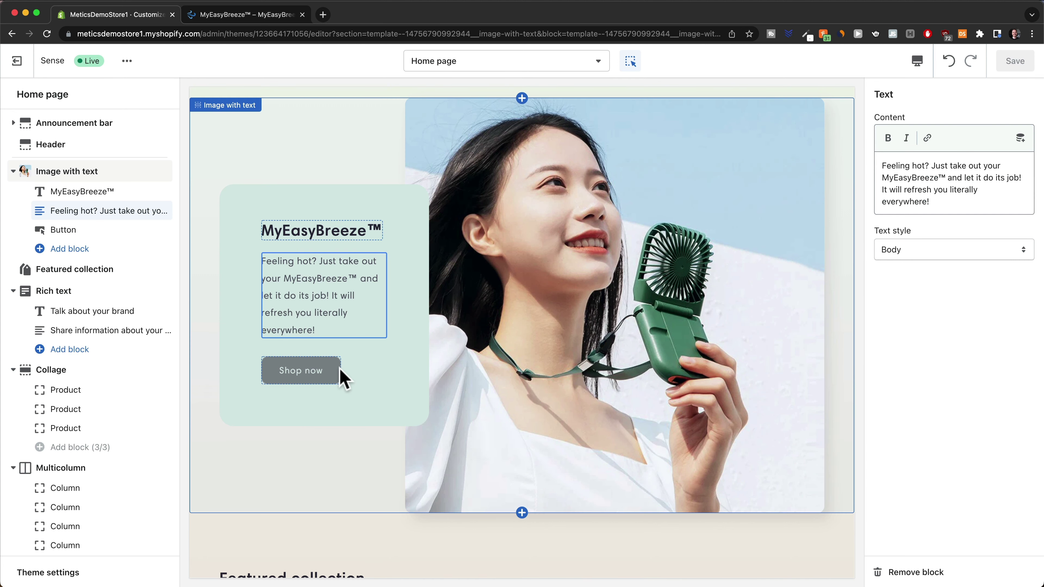
Relabel the Shop now button 'Buy now', link it to the Mini Cooling Fan product, and save
left_click(333, 376)
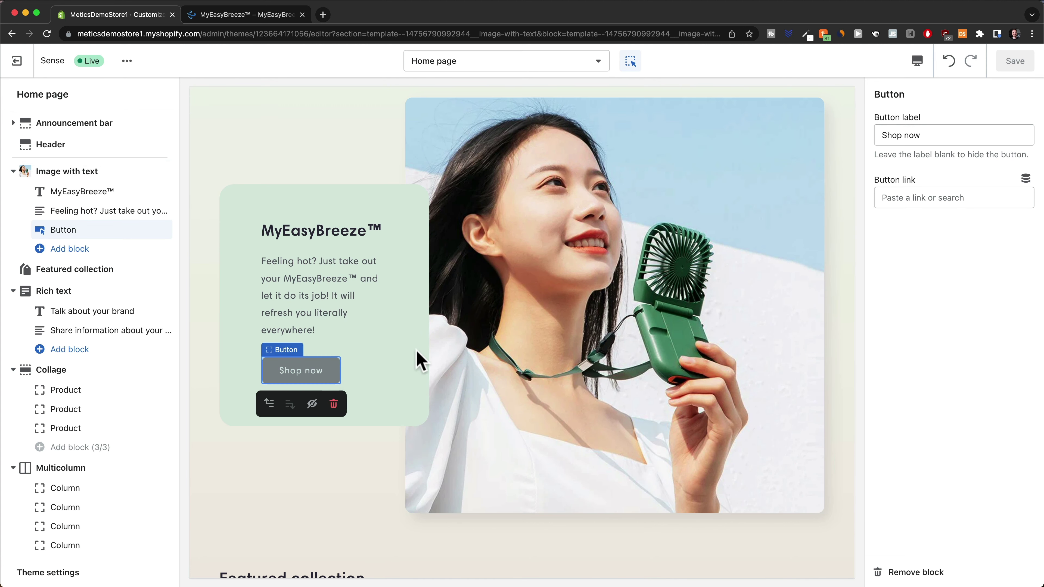
left_click_drag(902, 135, 867, 140)
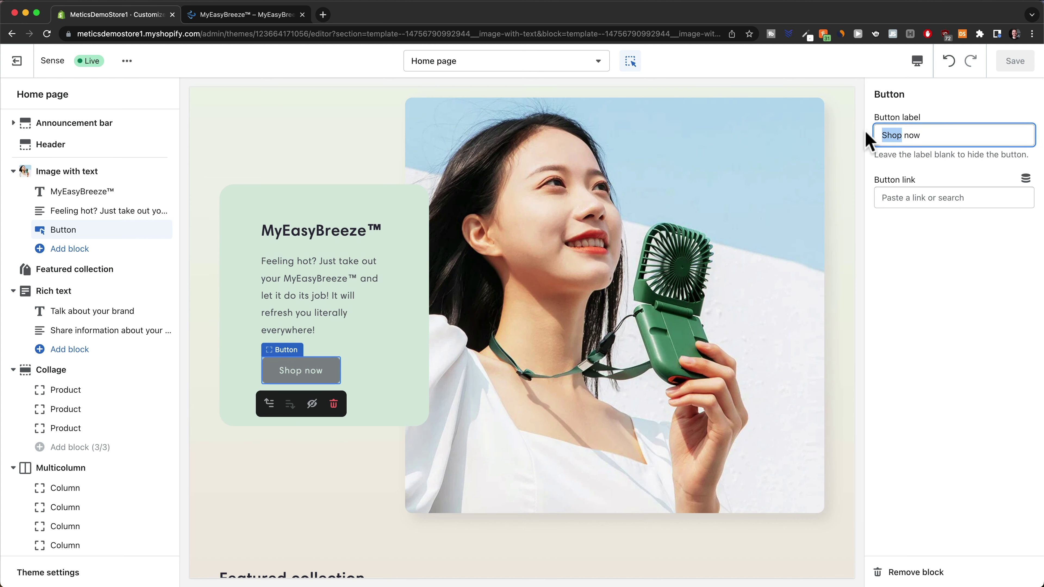
type("Buy")
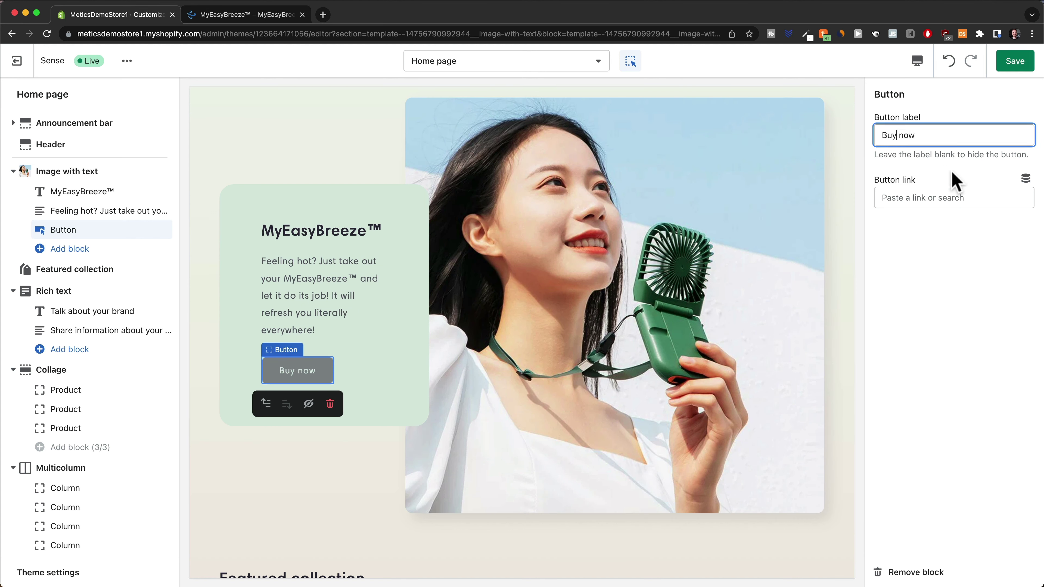
left_click(914, 197)
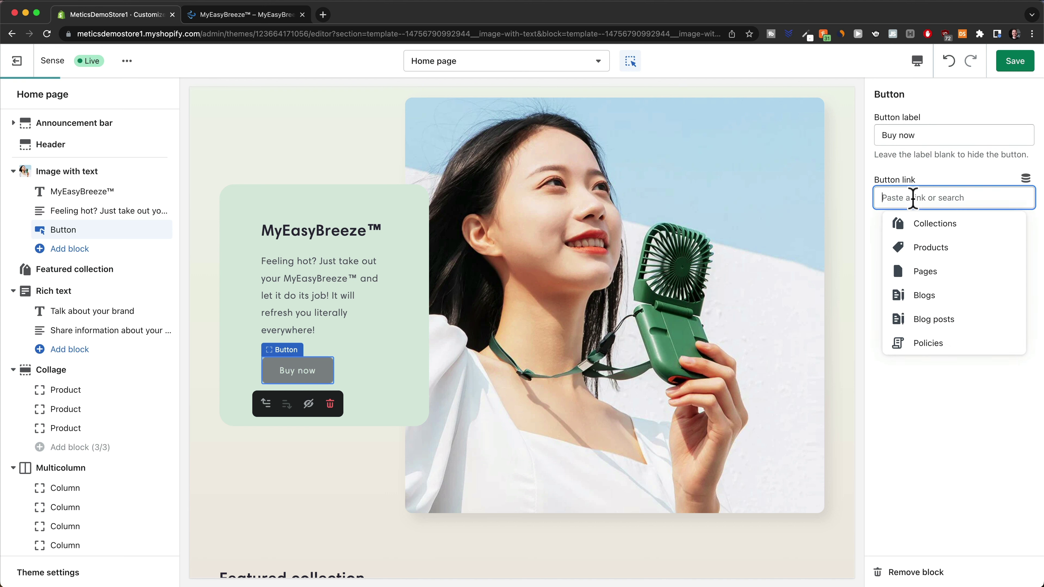
left_click(945, 271)
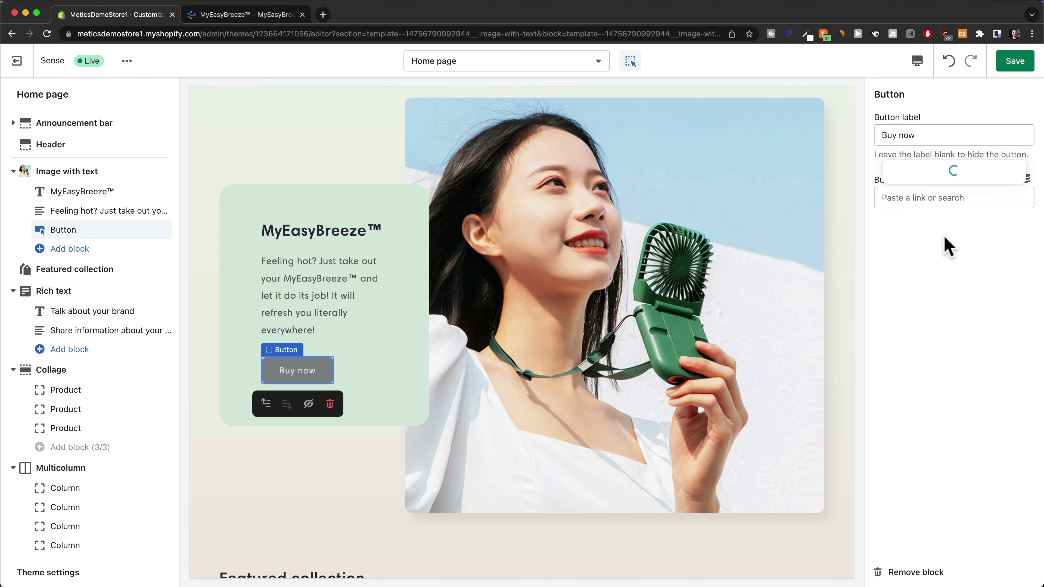
left_click(945, 173)
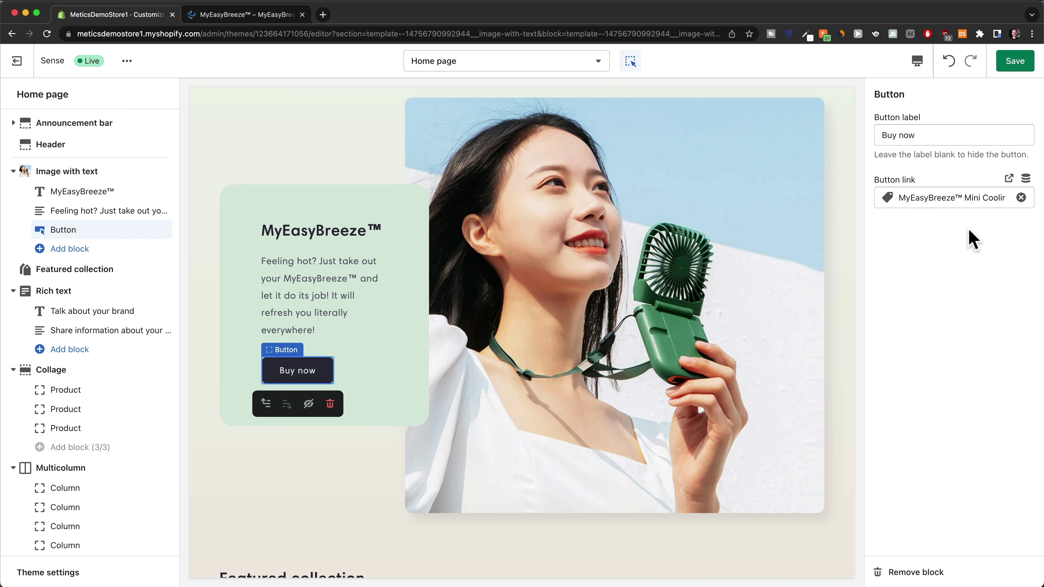
left_click(1015, 66)
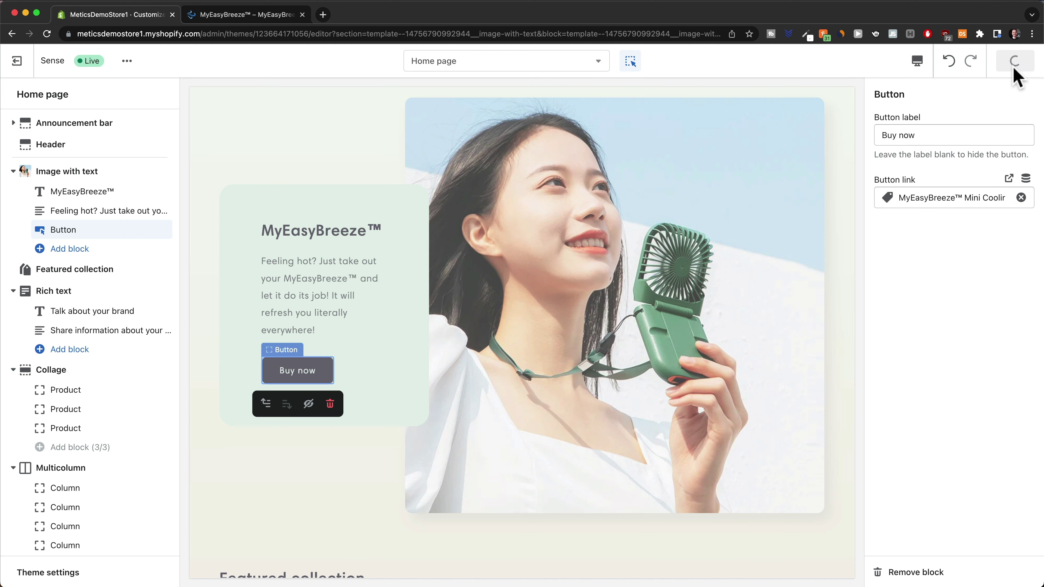
left_click(613, 420)
Remove the Featured collection and Rich text sections from the home page
scroll(554, 398, "down", 7)
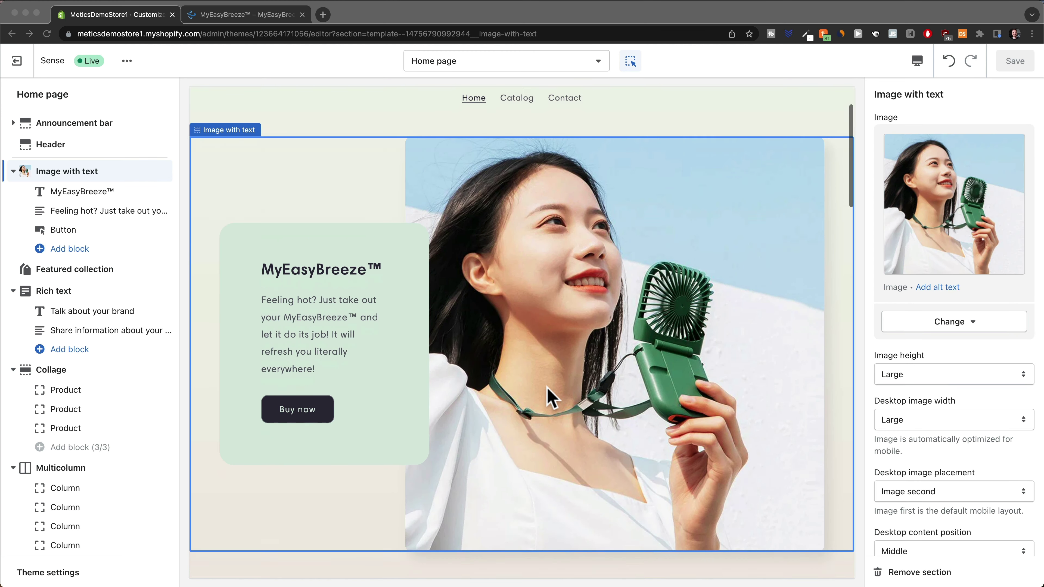
scroll(555, 373, "down", 1)
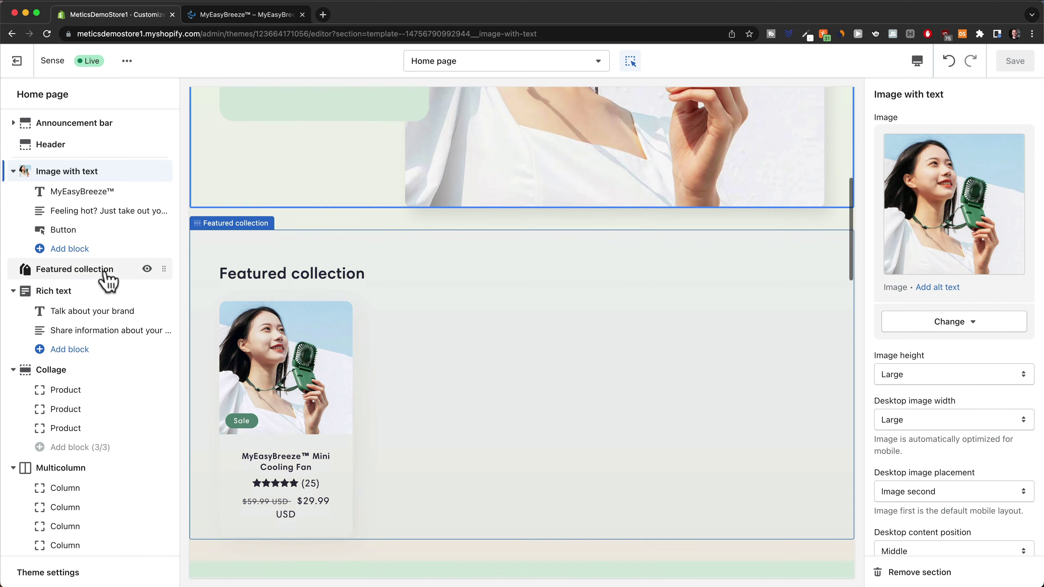
mouse_move(90, 291)
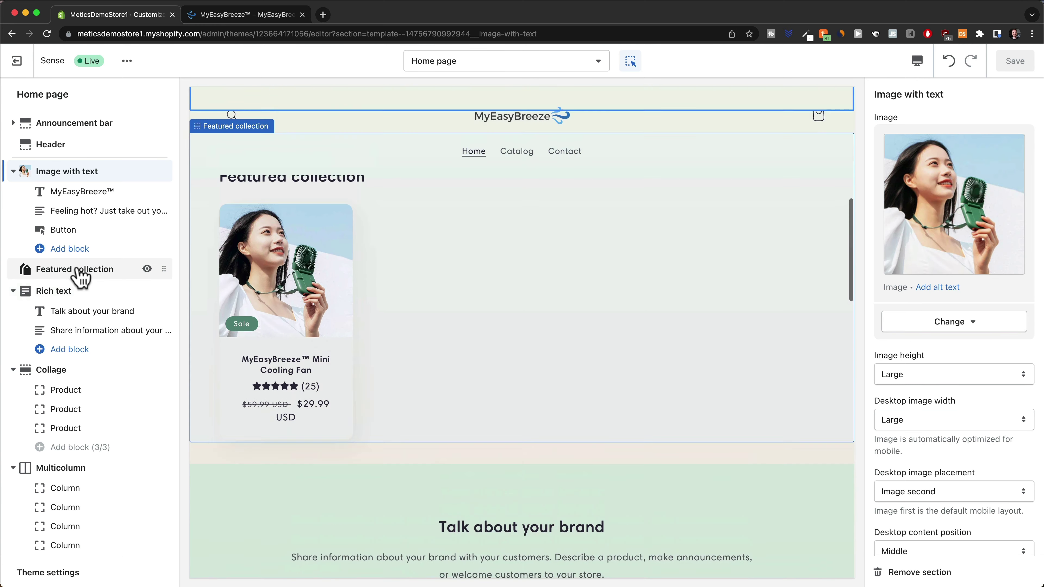
left_click(86, 269)
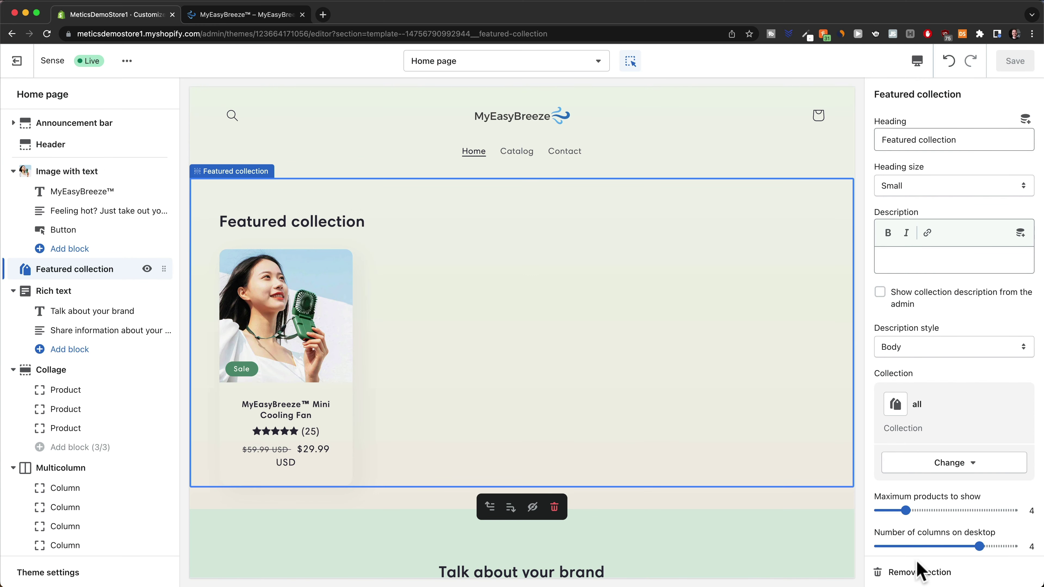
left_click(912, 573)
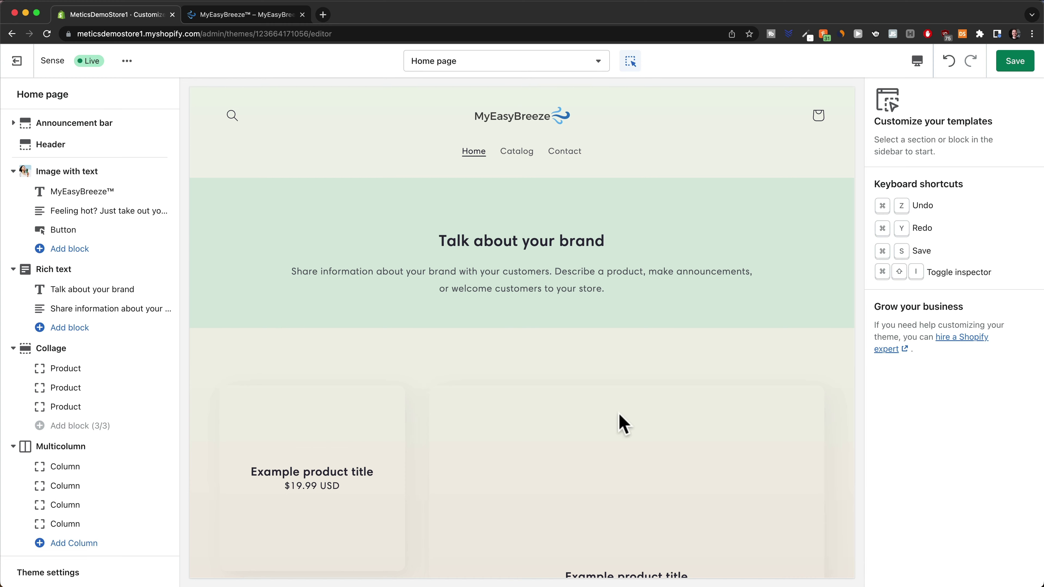
left_click(57, 272)
left_click(912, 572)
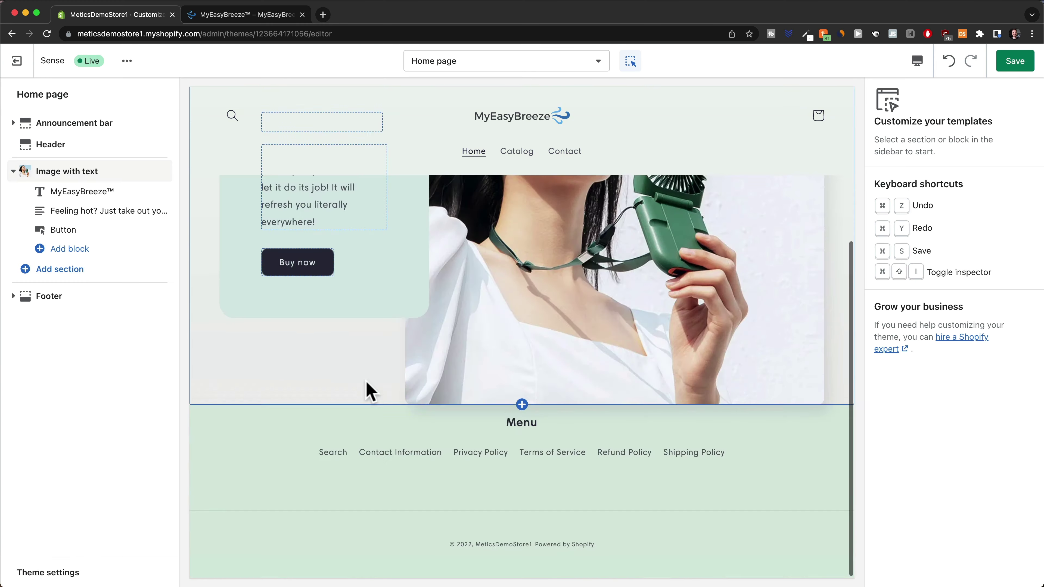
scroll(378, 393, "up", 10)
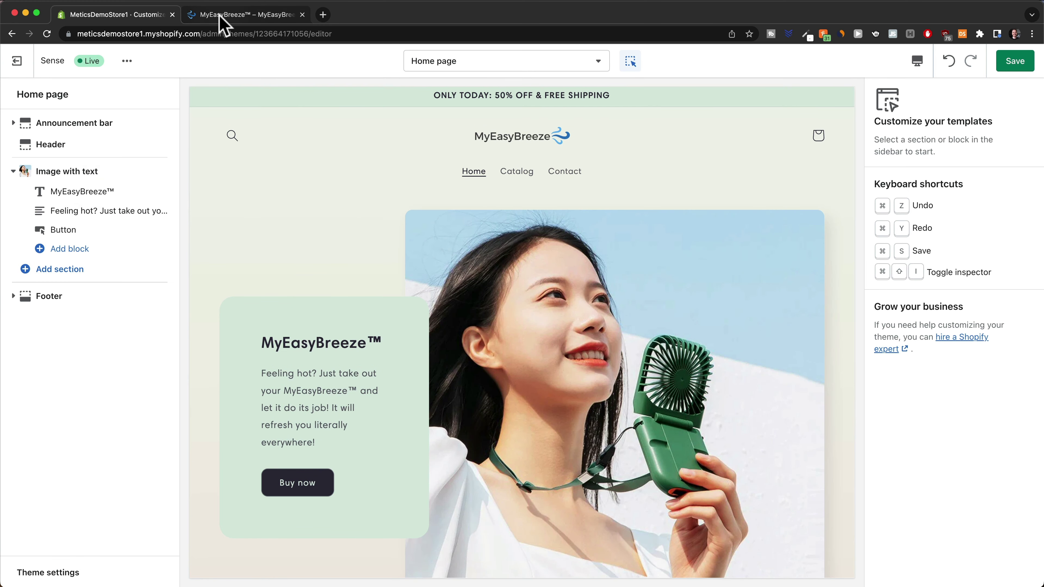
left_click(229, 13)
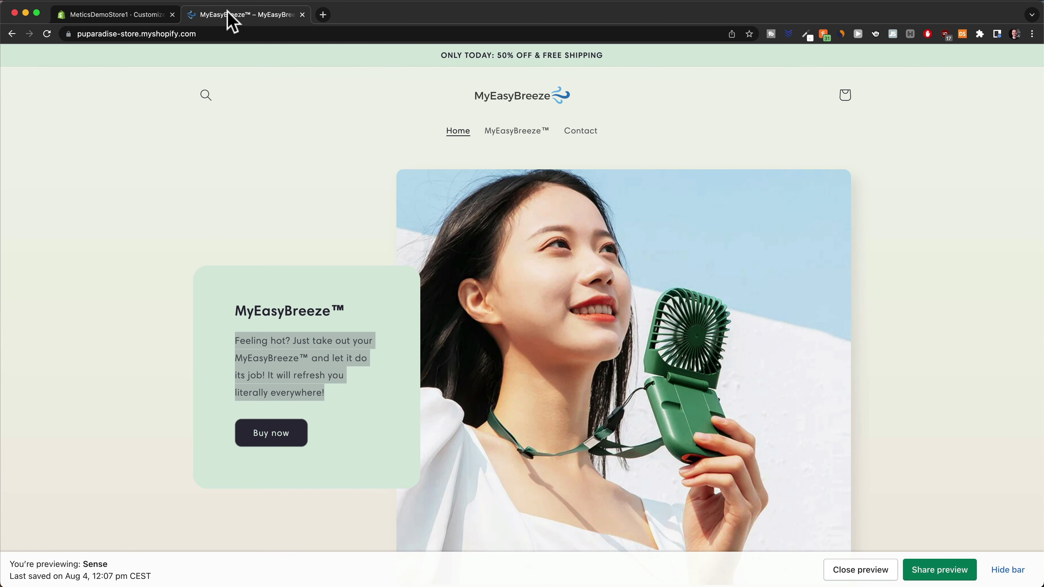
scroll(497, 319, "down", 5)
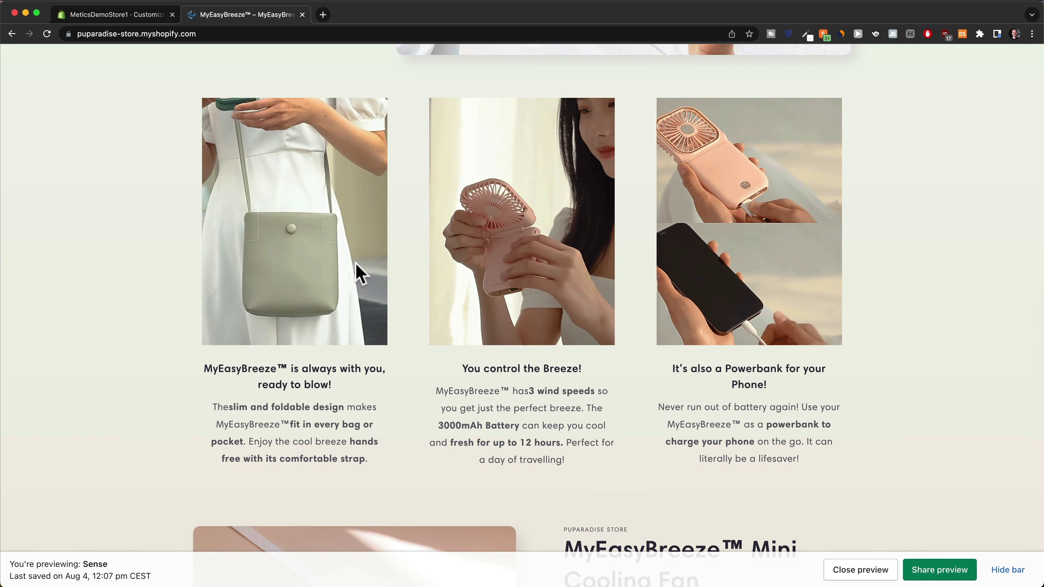
scroll(398, 335, "up", 1)
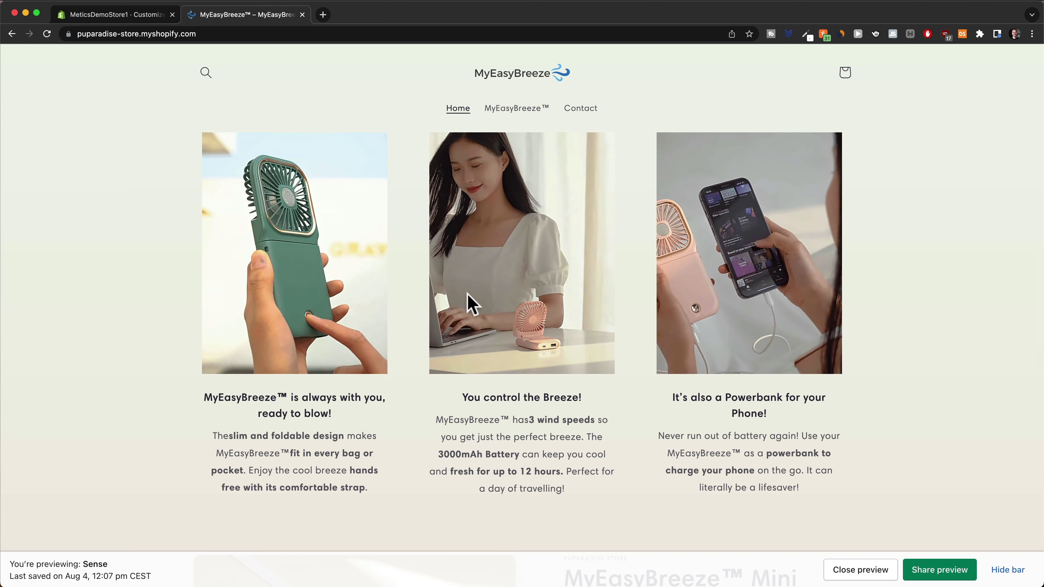
left_click(156, 12)
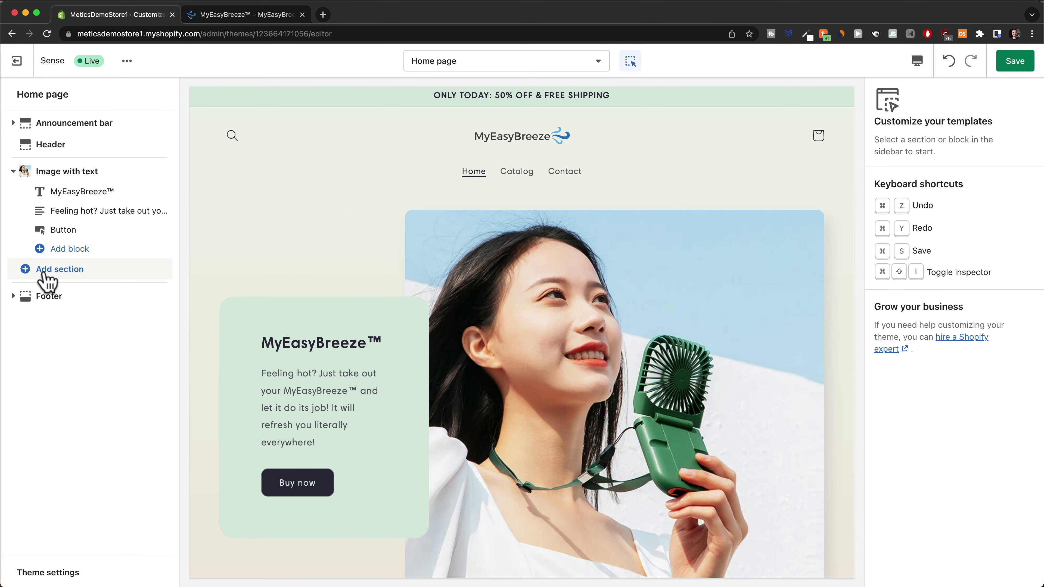
left_click(45, 280)
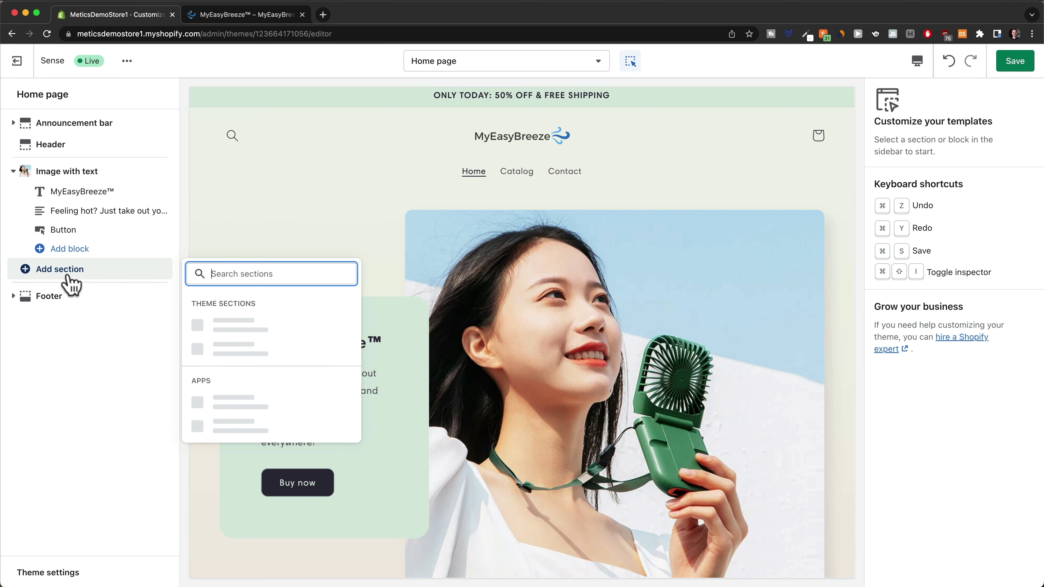
type("multi")
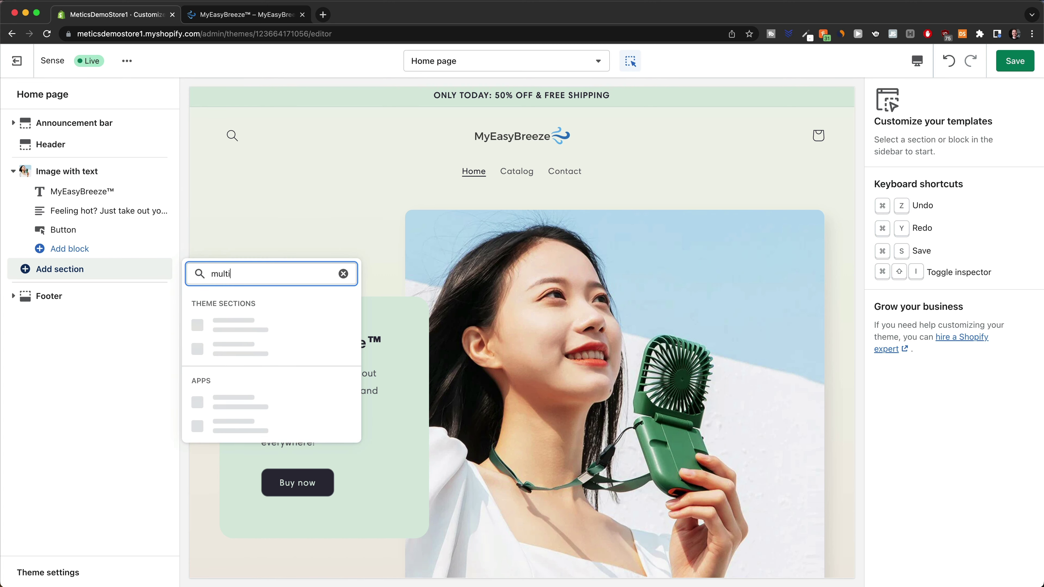
left_click(247, 335)
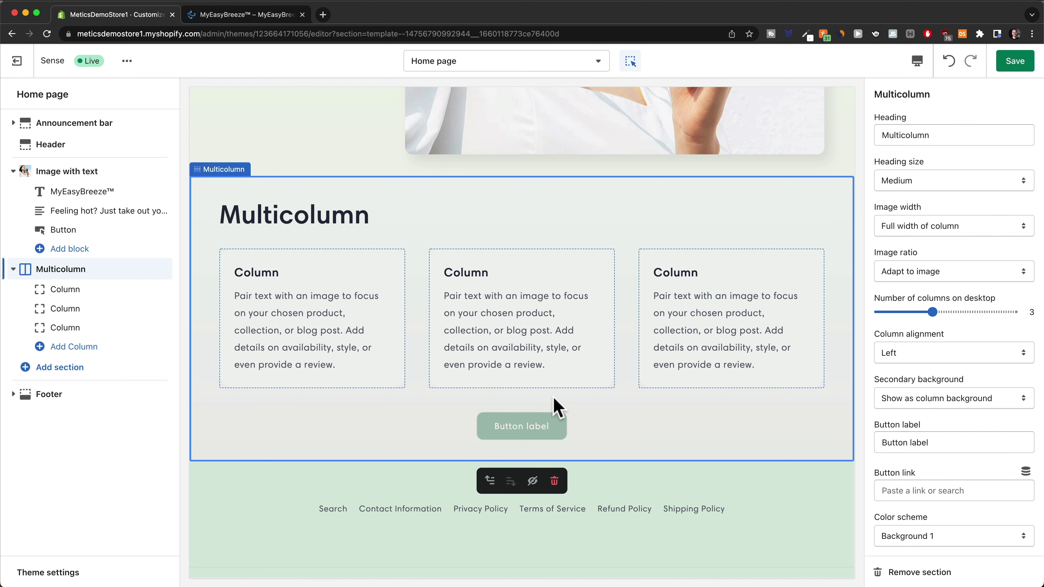
left_click(554, 480)
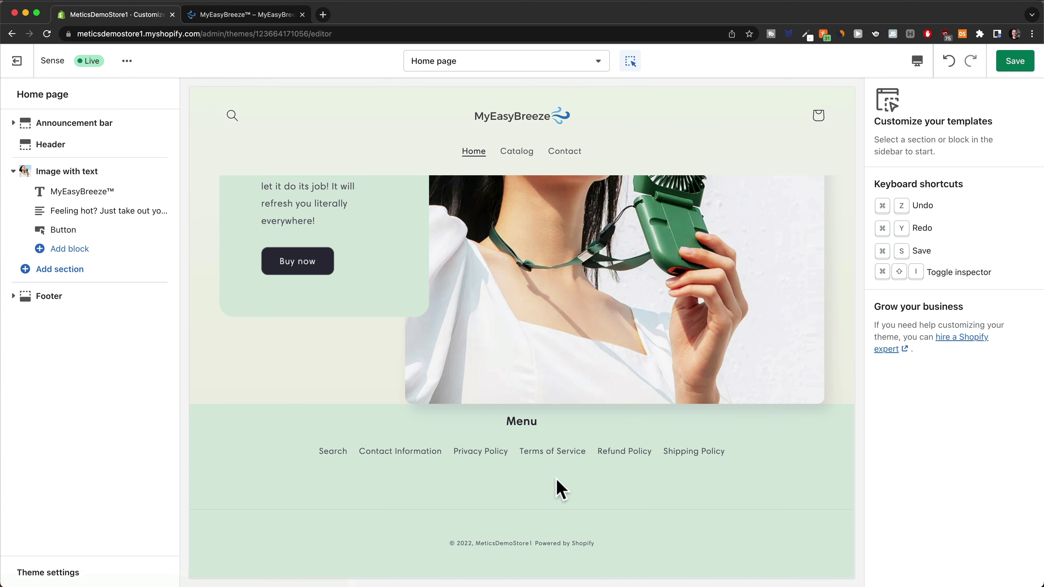
scroll(472, 390, "up", 3)
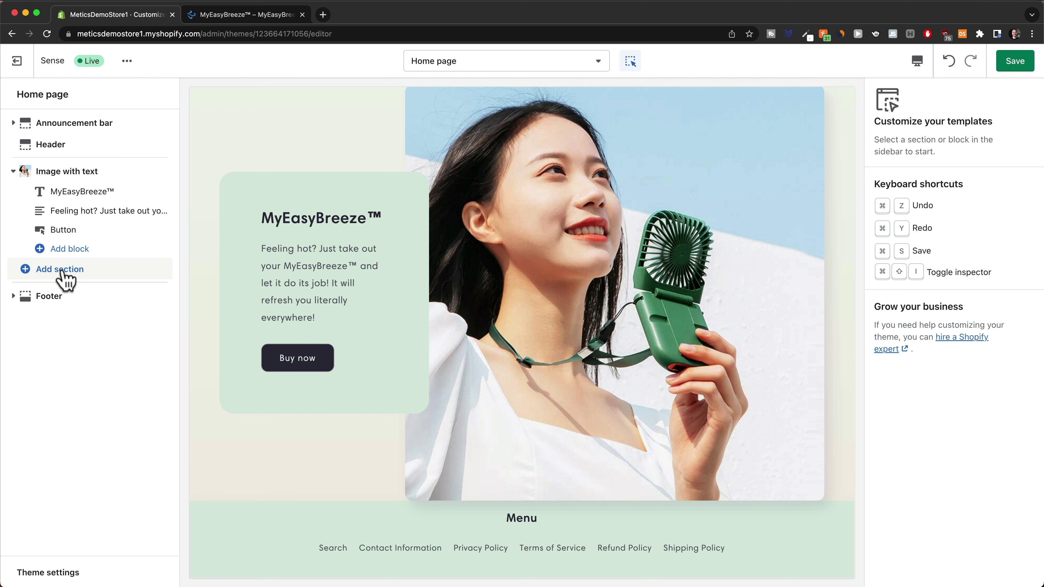
Add a Featured product section below the banner featuring the MyEasyBreeze™ Mini Cooling Fan, and save
left_click(44, 273)
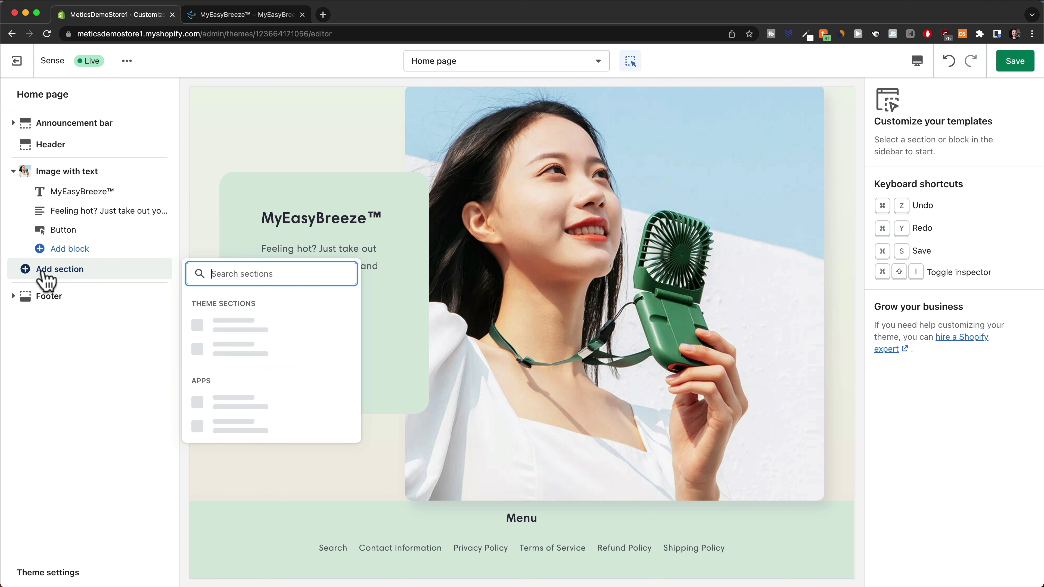
type("prod")
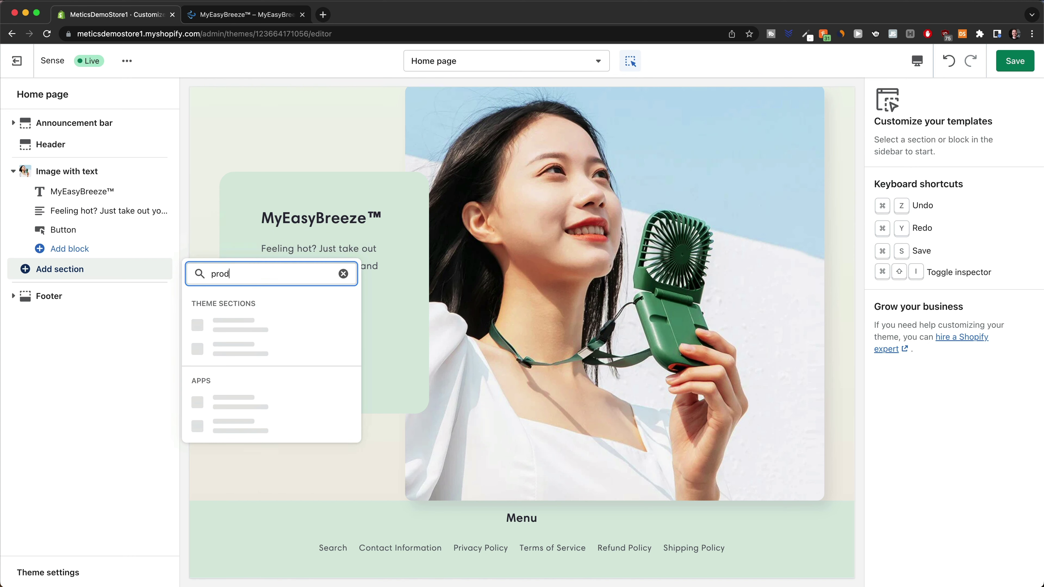
type("uct")
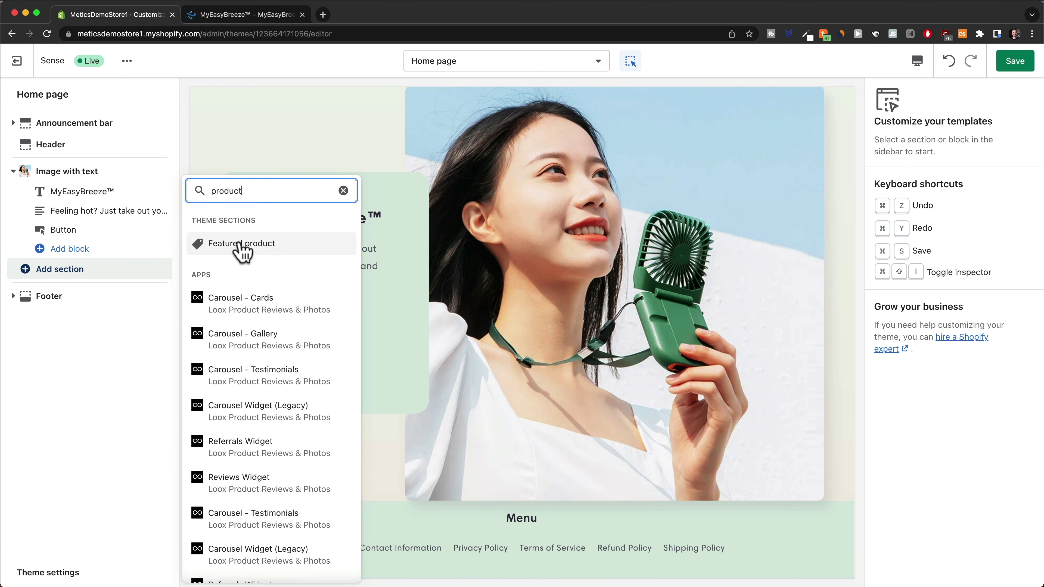
left_click(249, 247)
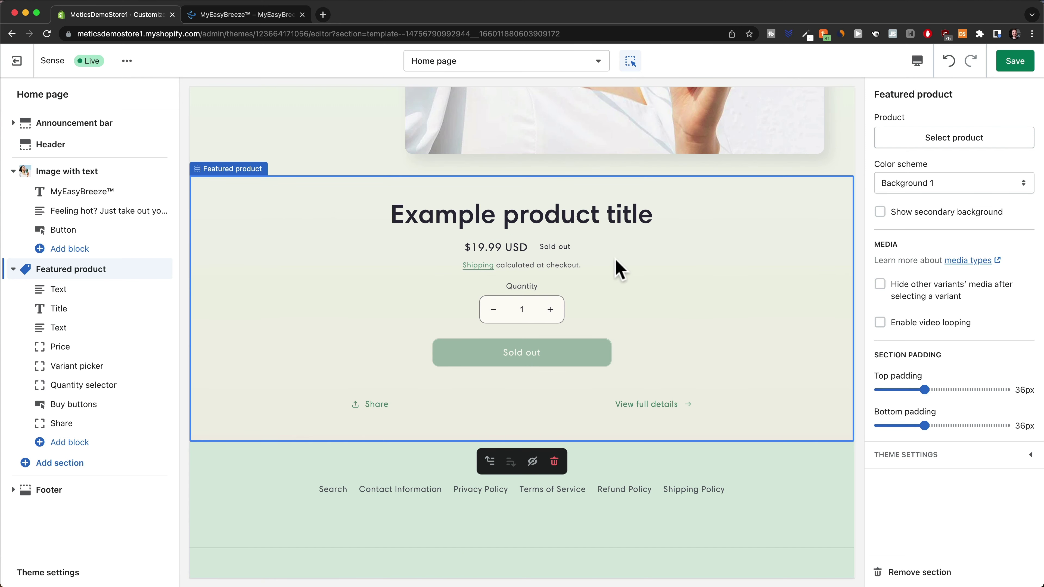
left_click(945, 141)
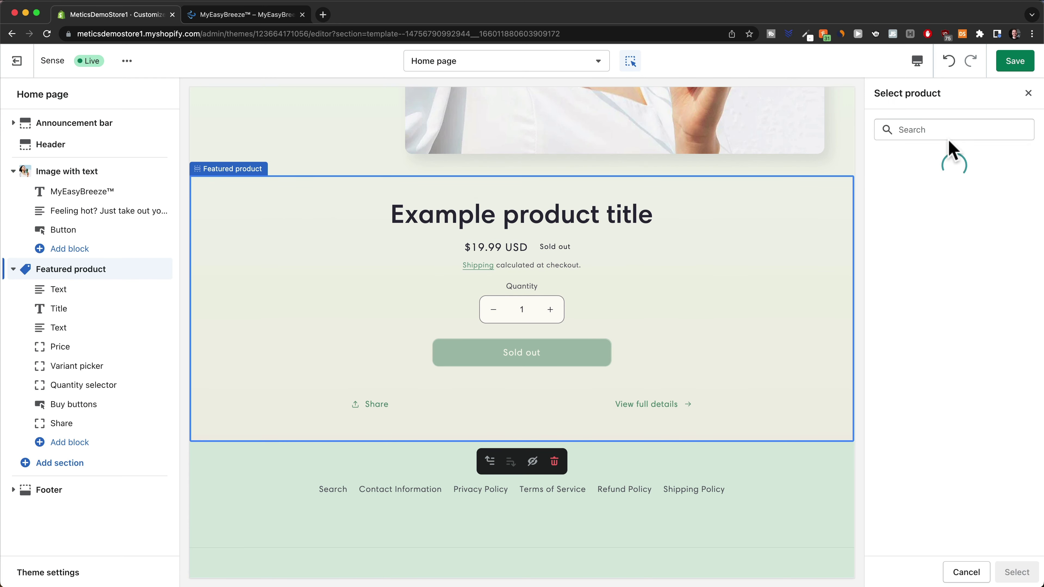
left_click(937, 206)
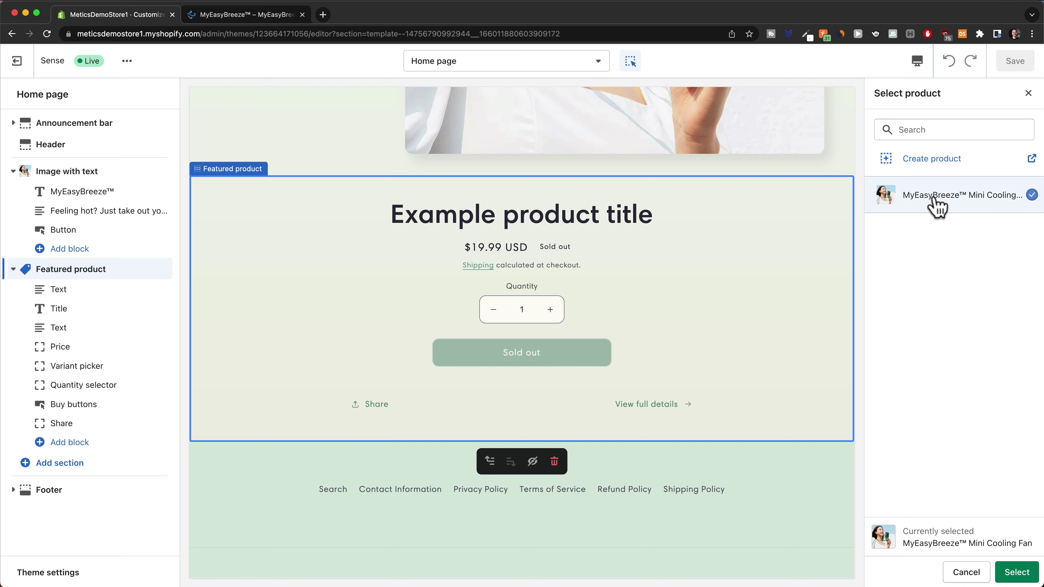
left_click(1015, 571)
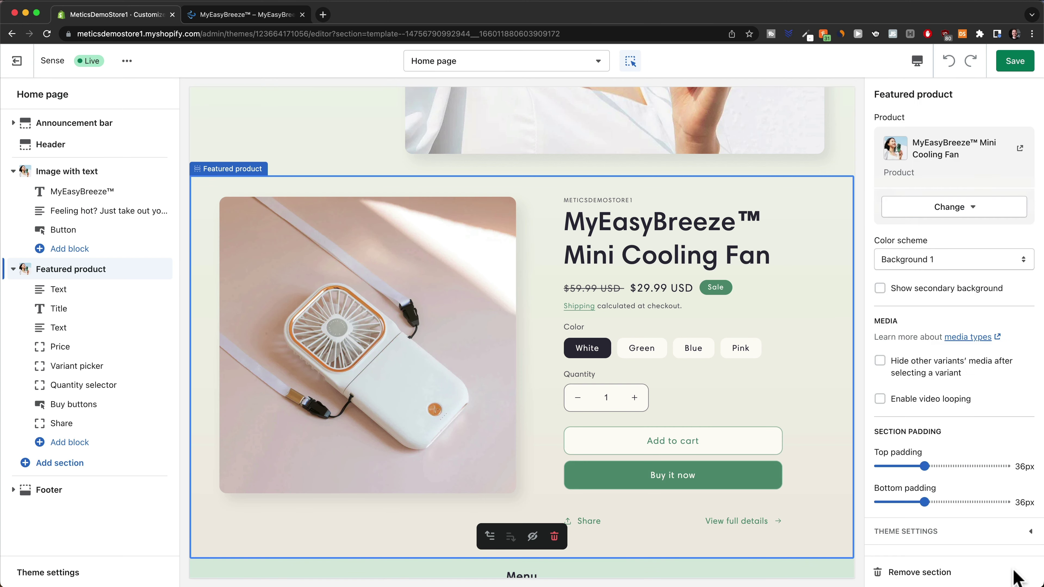
left_click(1014, 62)
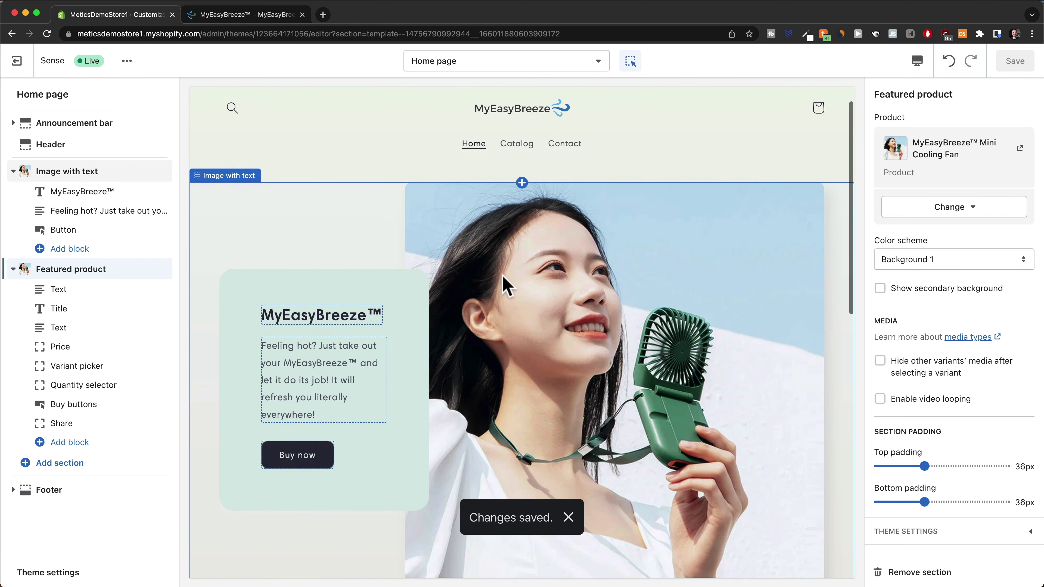
Preview the home page in Mobile layout, select the header, and open then close its menu
scroll(506, 286, "down", 2)
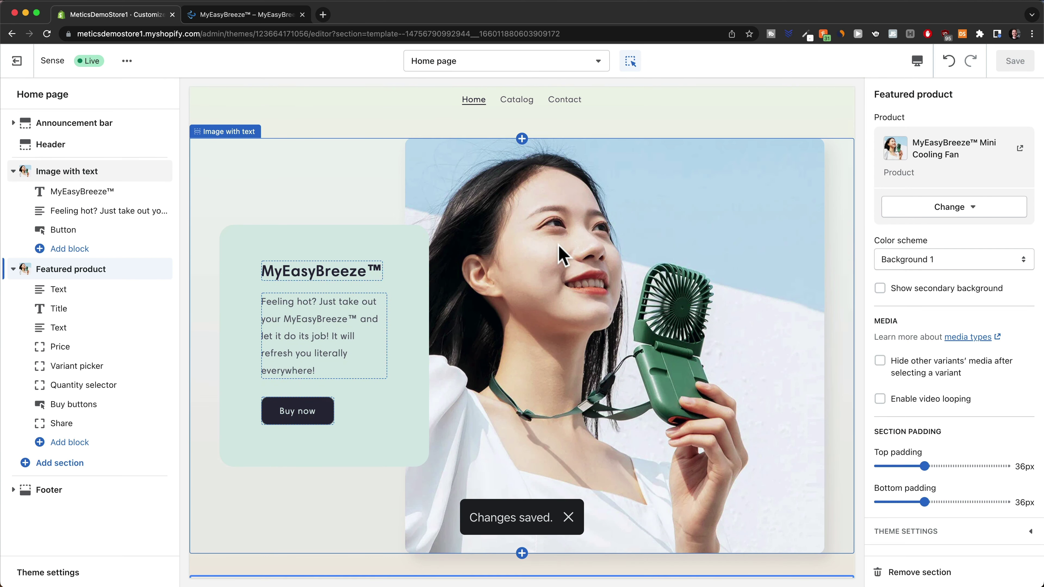
scroll(536, 256, "down", 6)
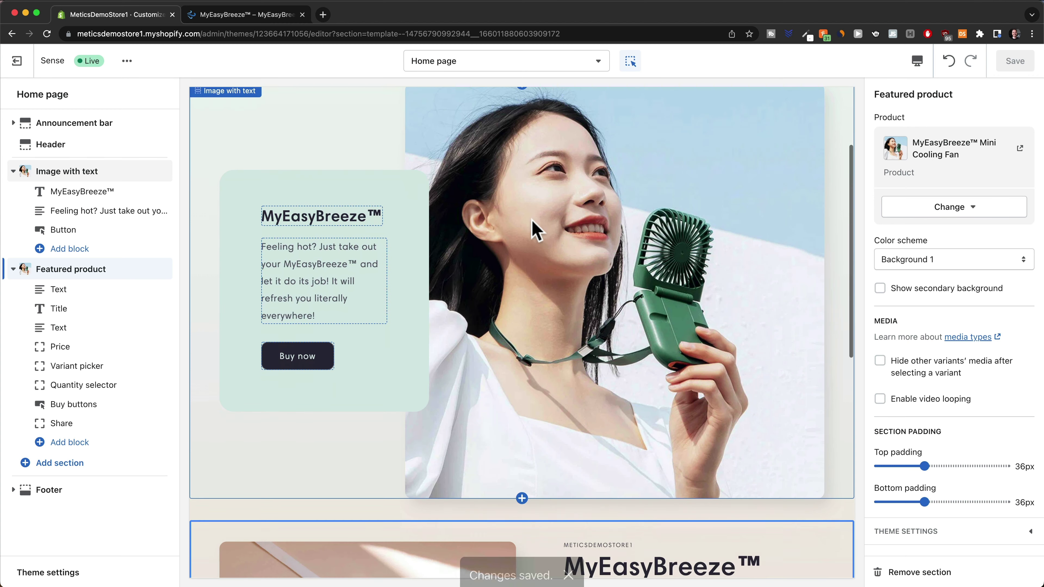
scroll(534, 229, "down", 4)
scroll(592, 376, "up", 1)
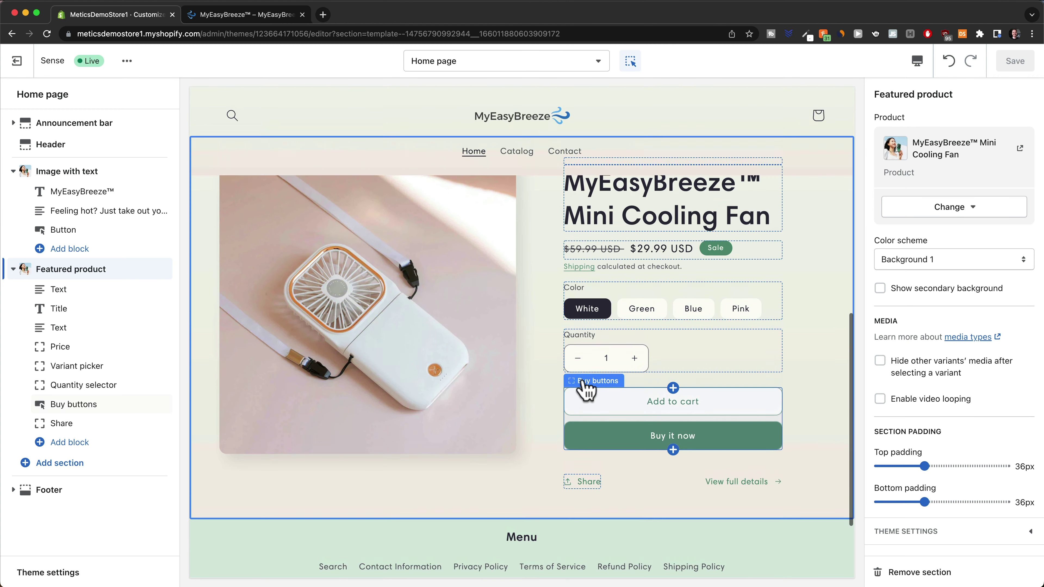
left_click(917, 61)
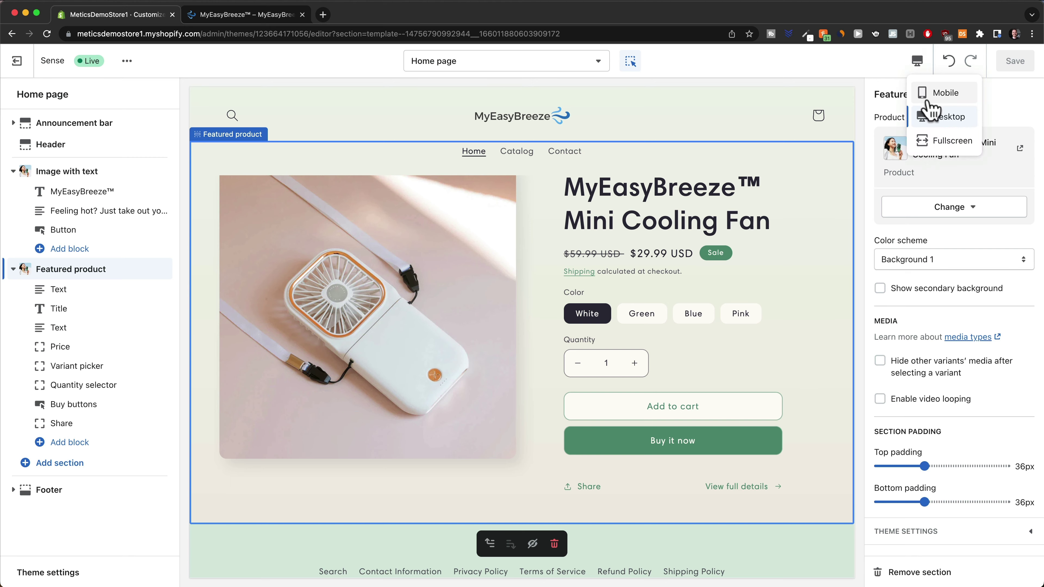
left_click(920, 98)
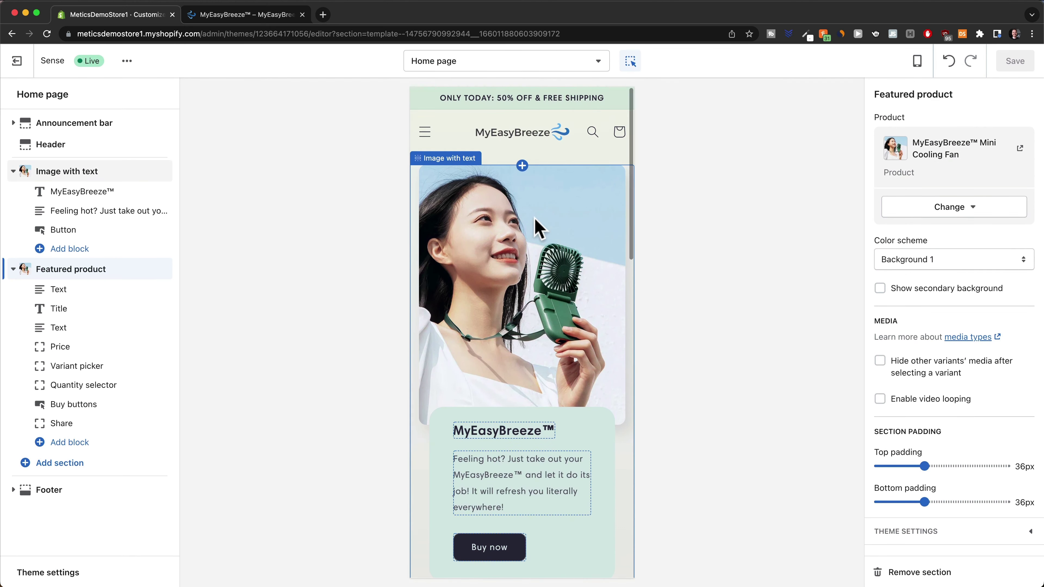
left_click(558, 154)
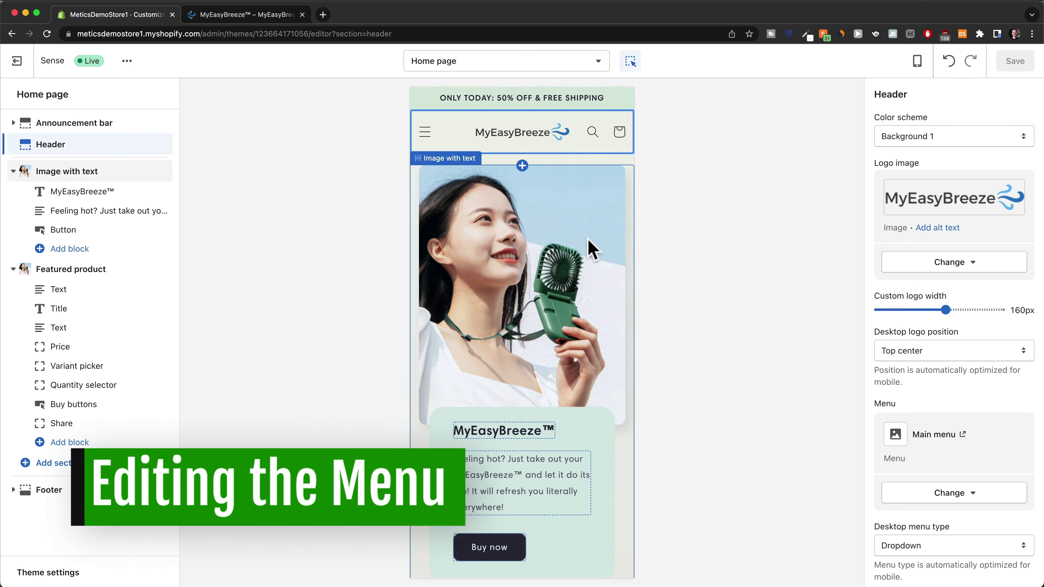
left_click(426, 136)
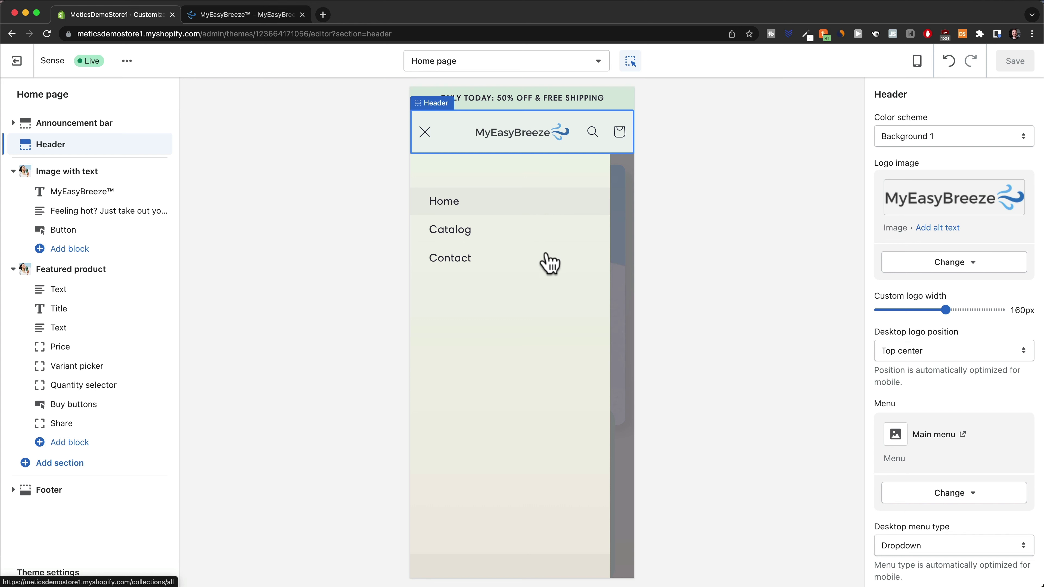
left_click(426, 132)
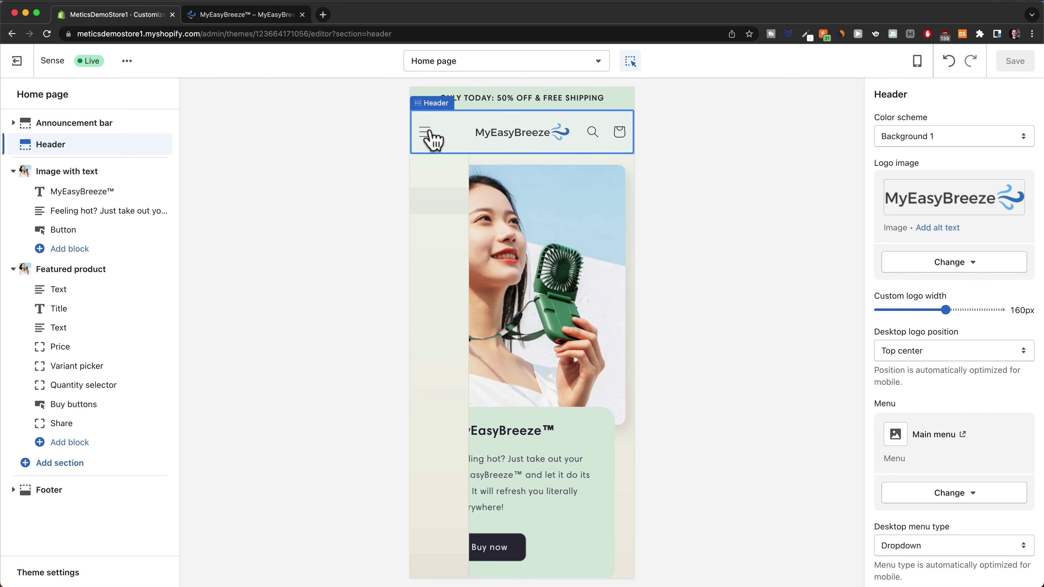
Leave the theme editor and open Main menu under Online Store > Navigation
left_click(16, 62)
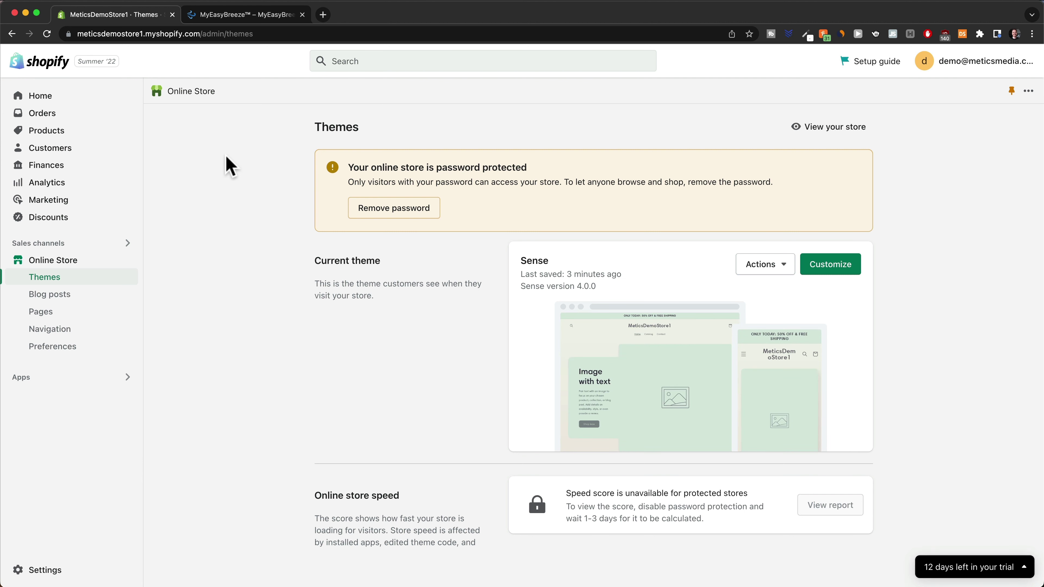
left_click(58, 330)
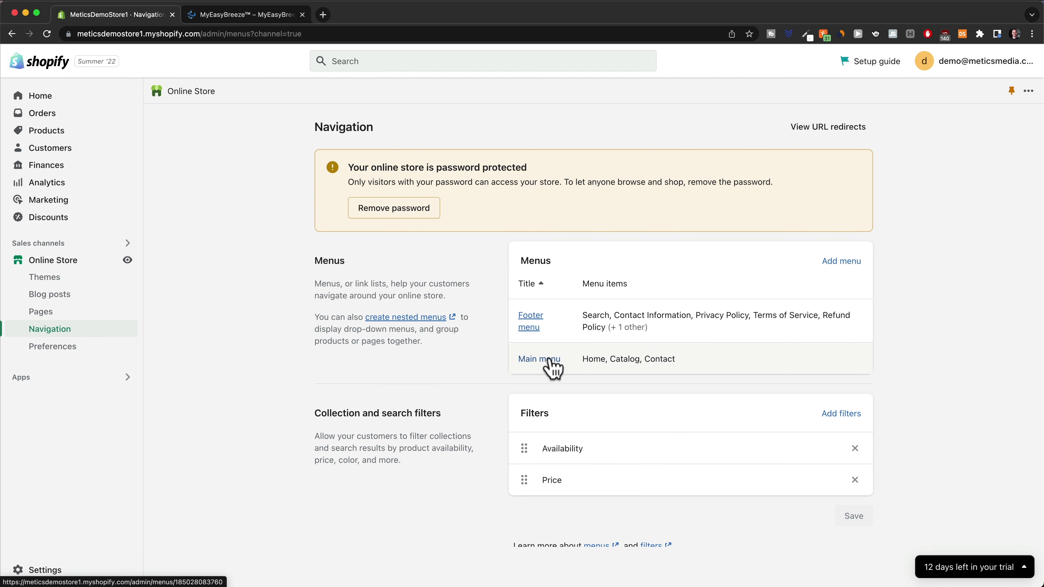
left_click(549, 362)
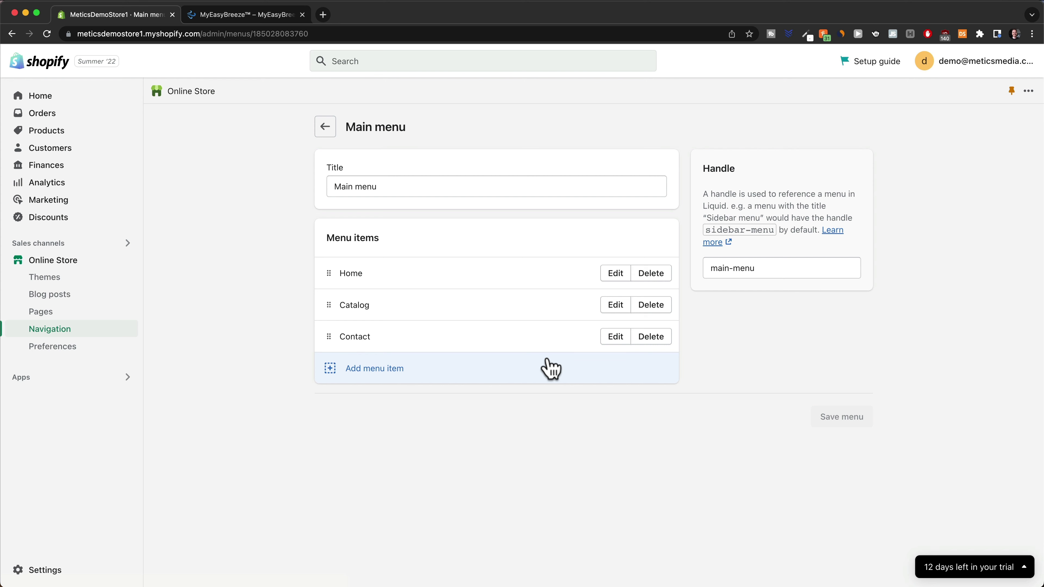
Replace the Catalog item with a MyEasyBreeze™ Mini Cooling Fan link above Contact, and save
left_click(653, 308)
left_click(678, 354)
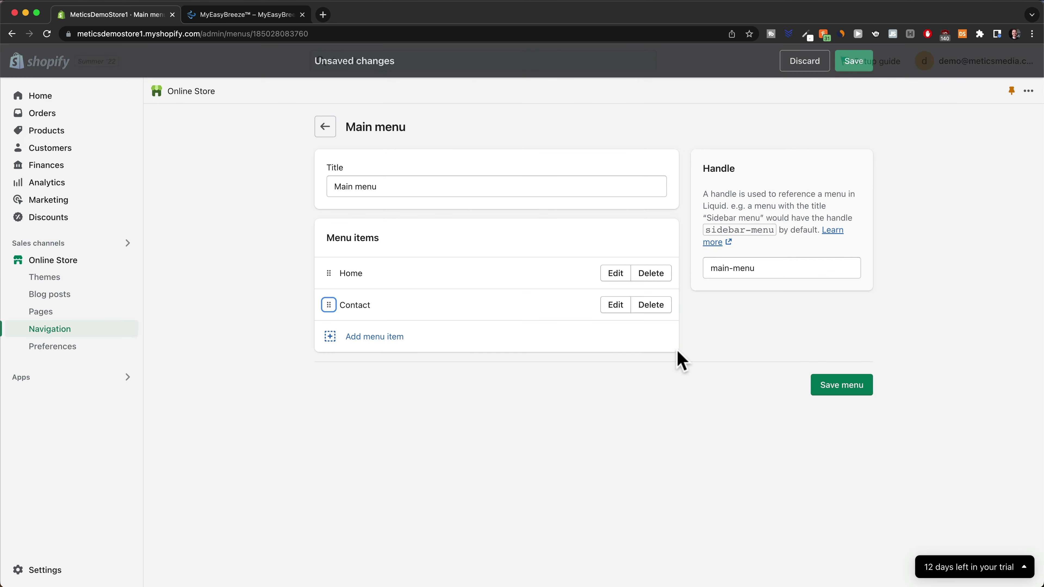
left_click(374, 336)
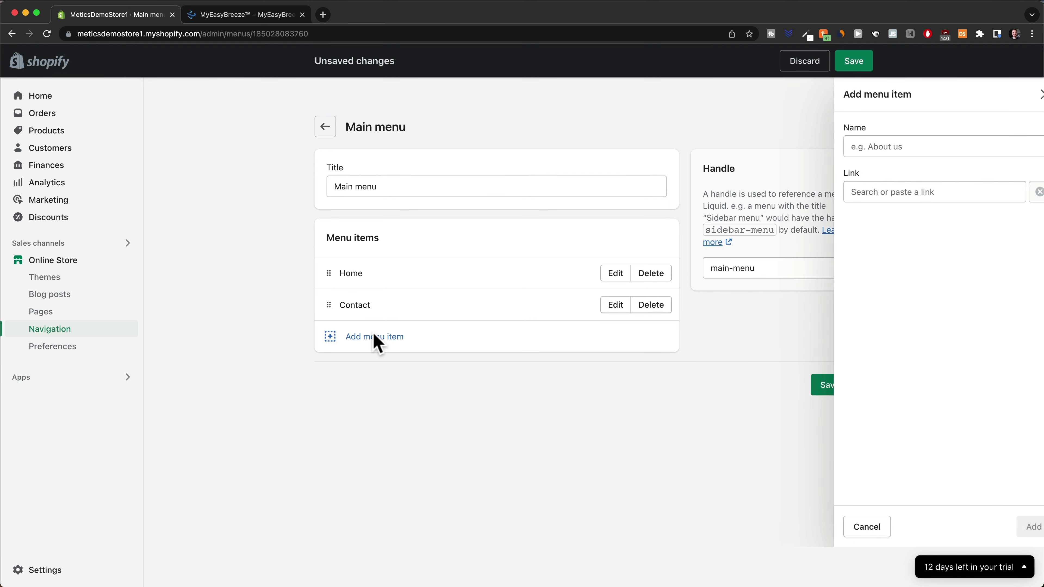
left_click(914, 195)
left_click(881, 299)
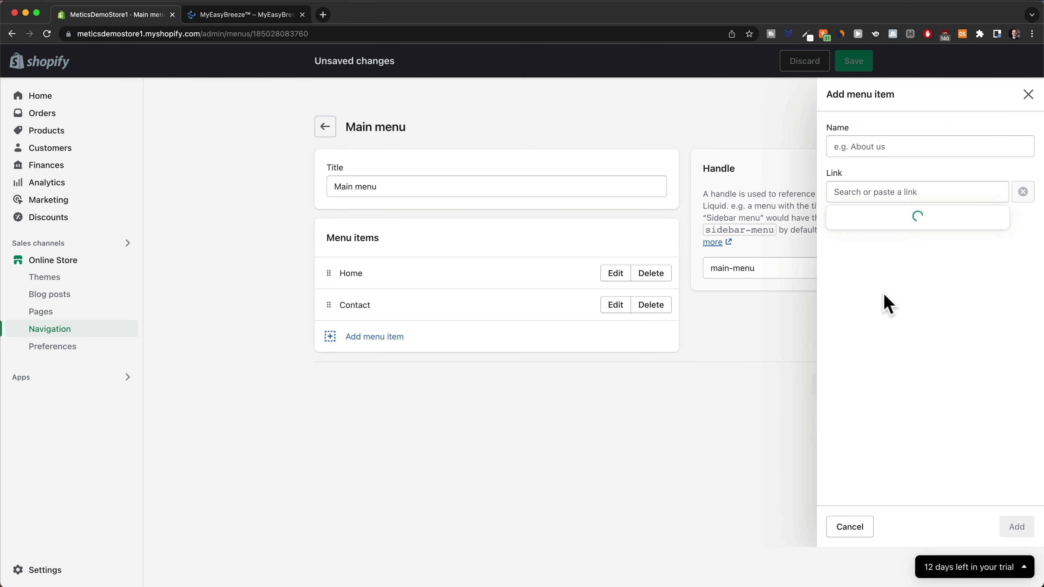
left_click(884, 268)
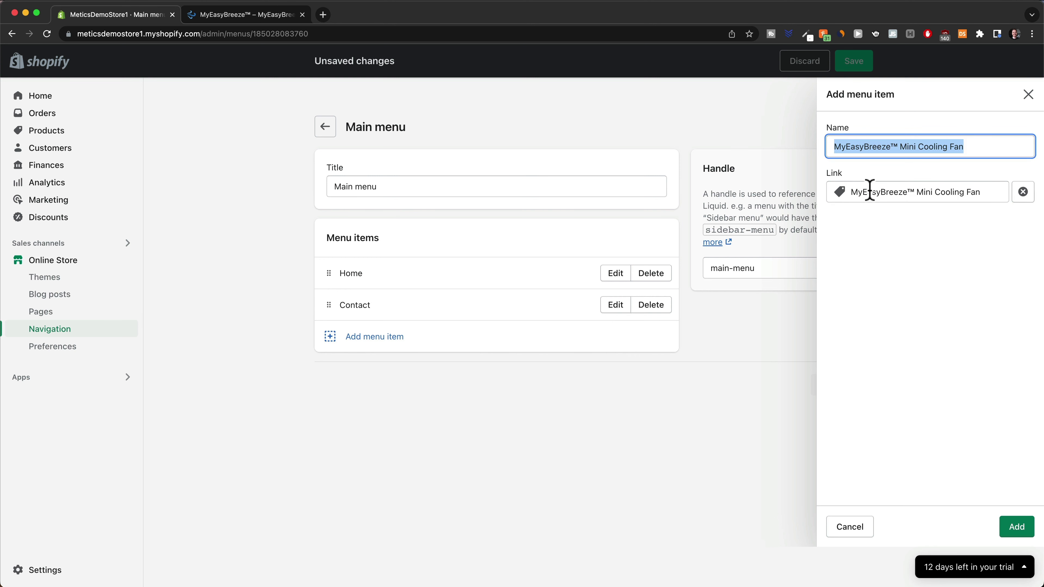
left_click(1017, 527)
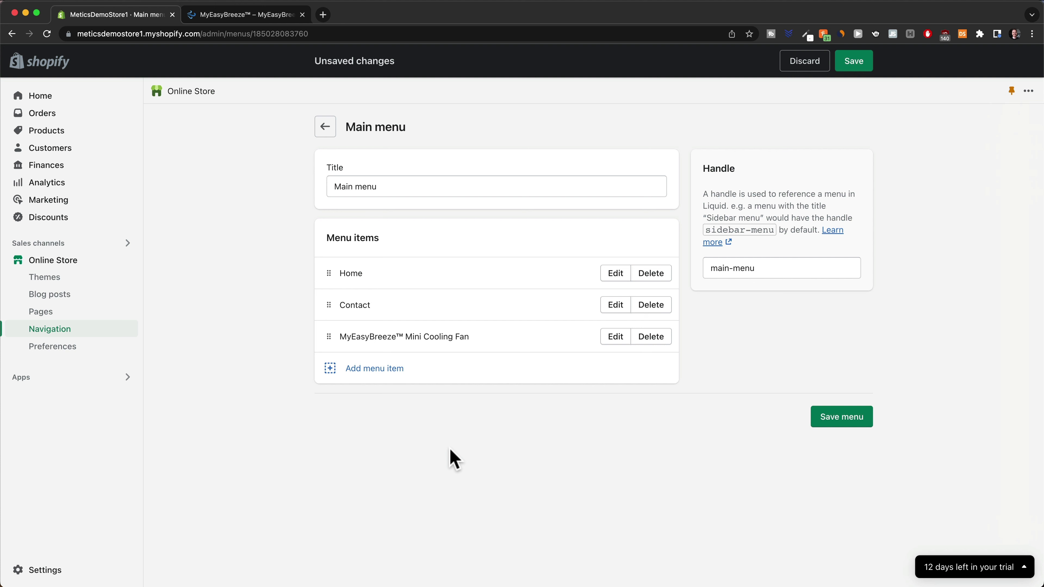
left_click_drag(328, 338, 332, 312)
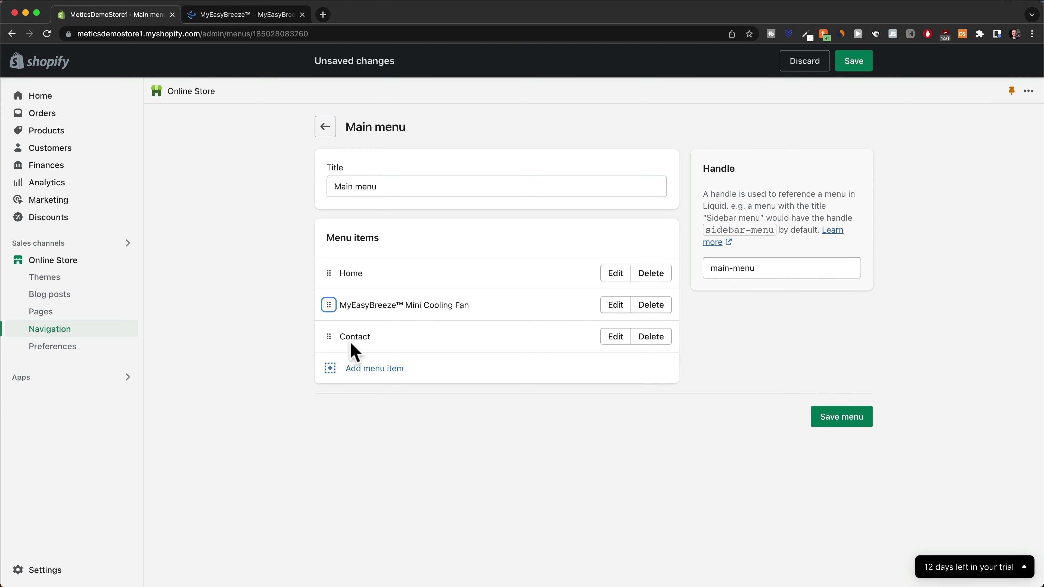
key("super+s")
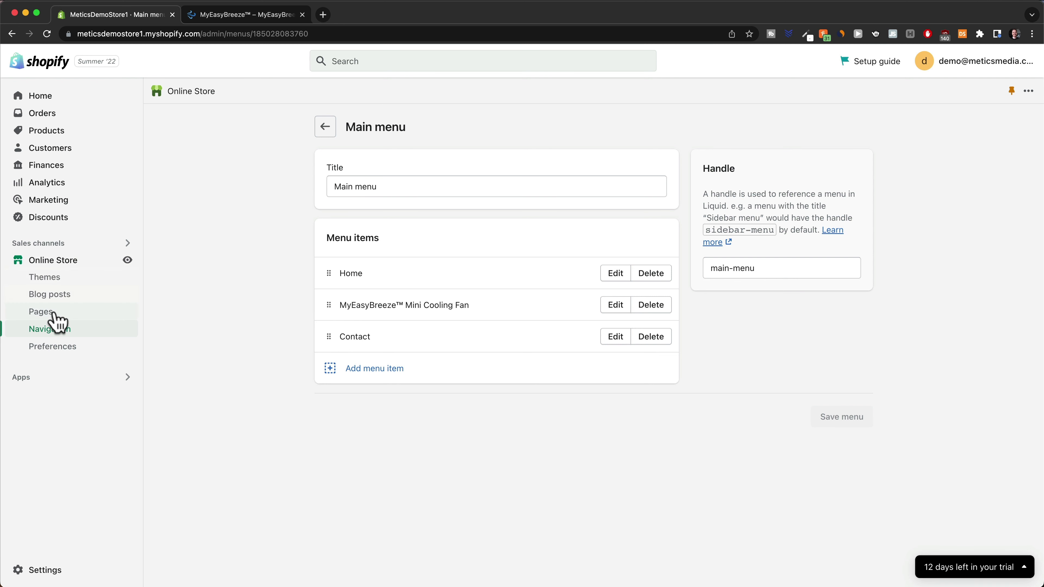
Paste the support paragraph with e-mail and 48h reply promise into the Contact page, and save
left_click(42, 313)
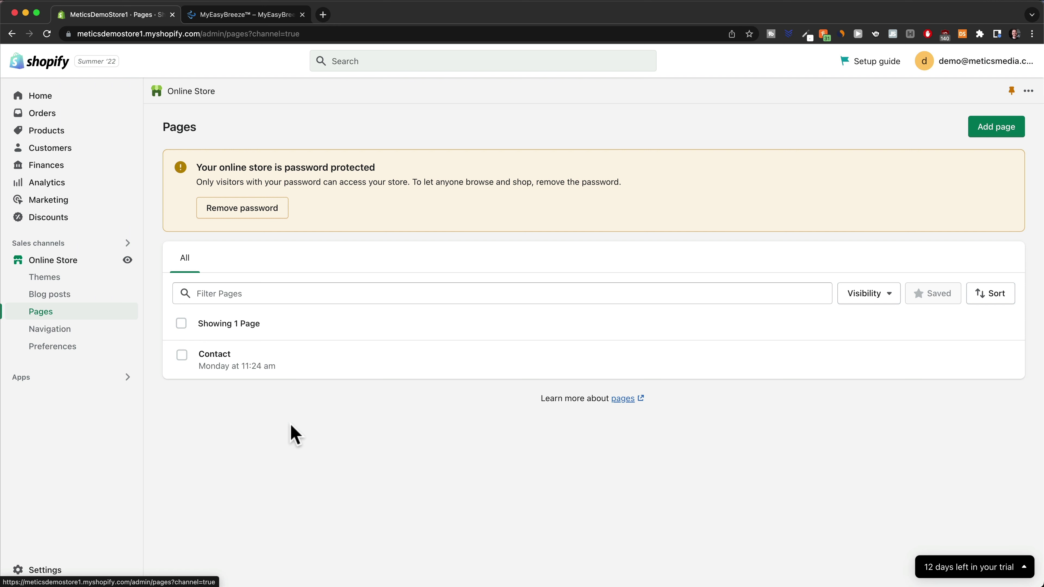
left_click(221, 365)
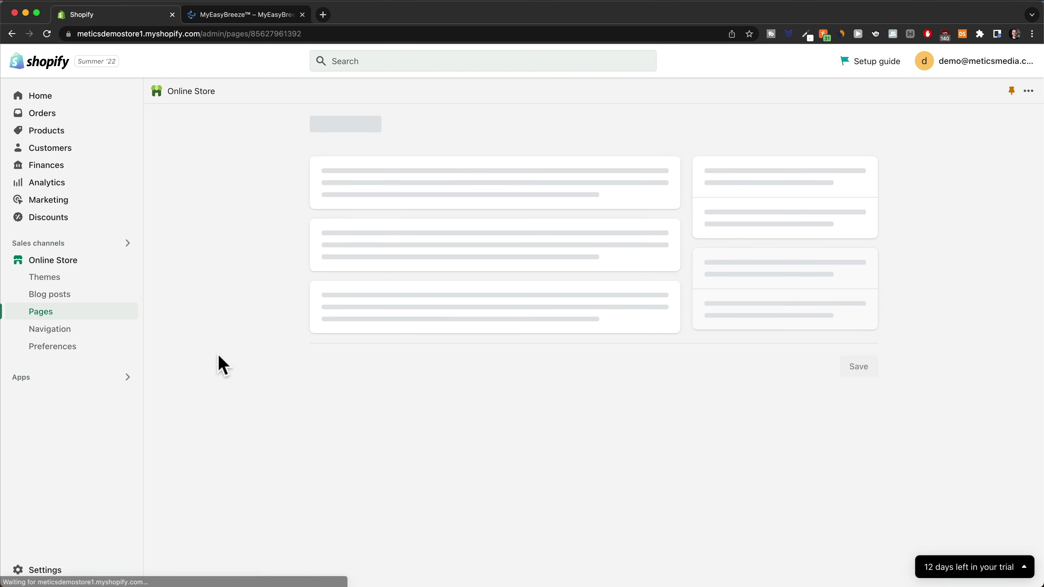
left_click(389, 316)
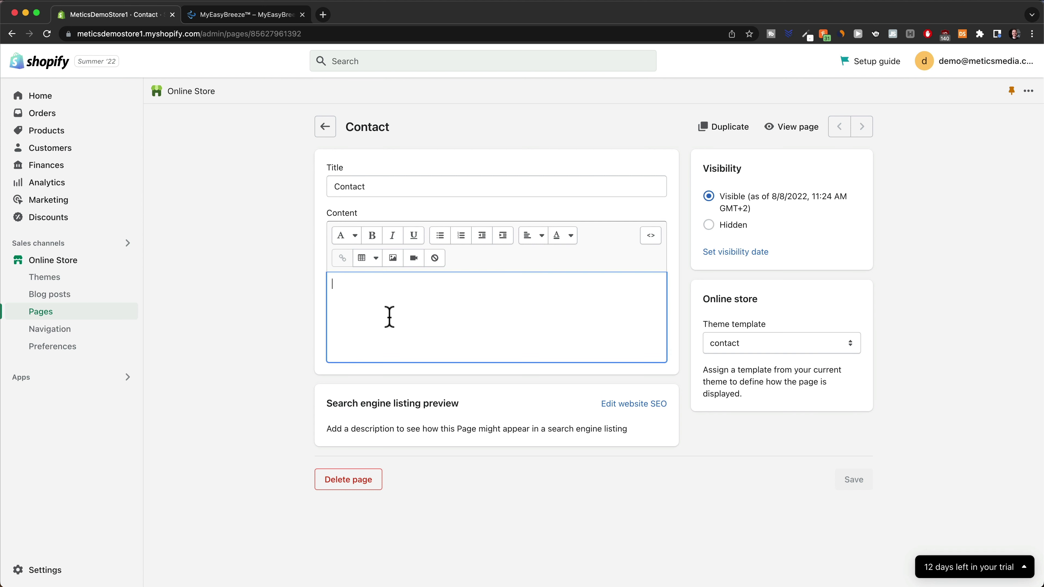
key("super+v")
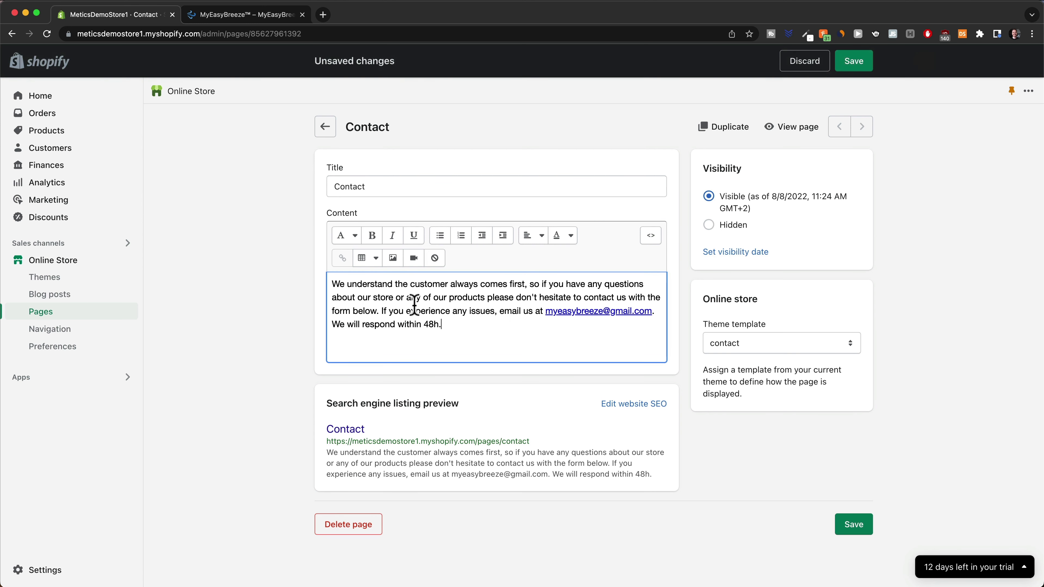
left_click(847, 526)
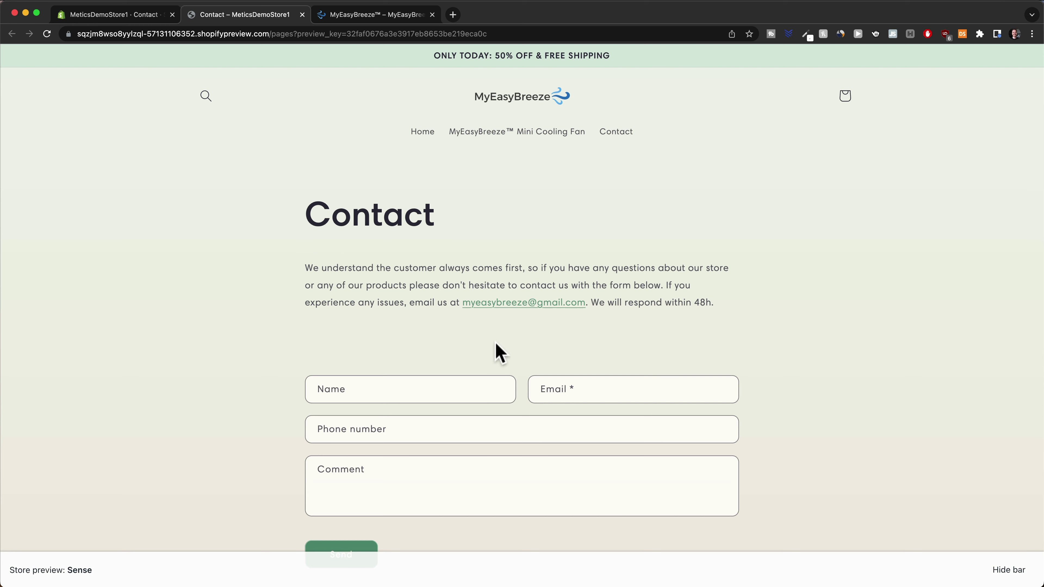
Review the Contact page preview's message and form, then return to the admin Contact page editor
scroll(501, 353, "down", 3)
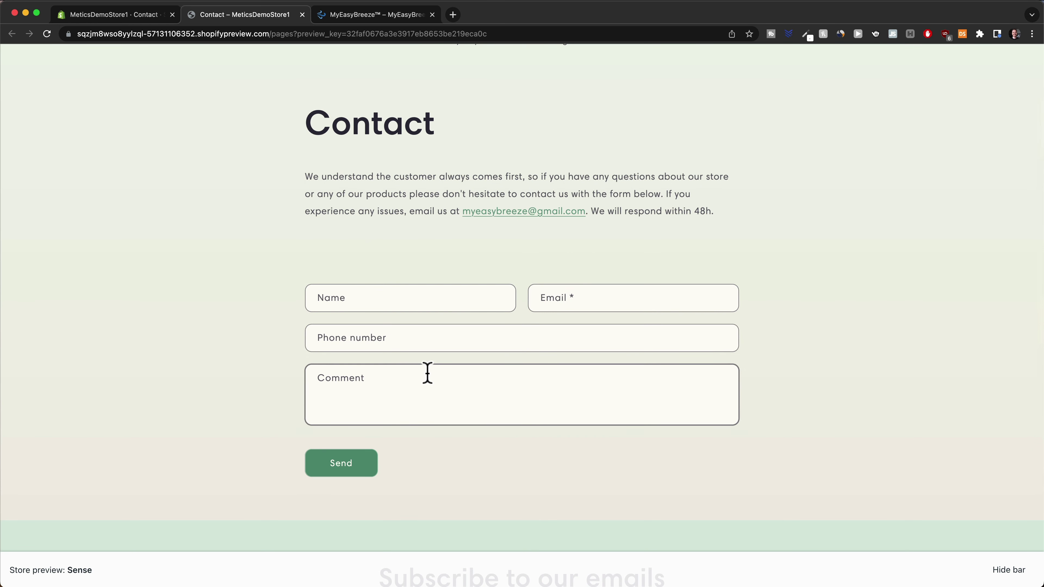
scroll(431, 341, "up", 2)
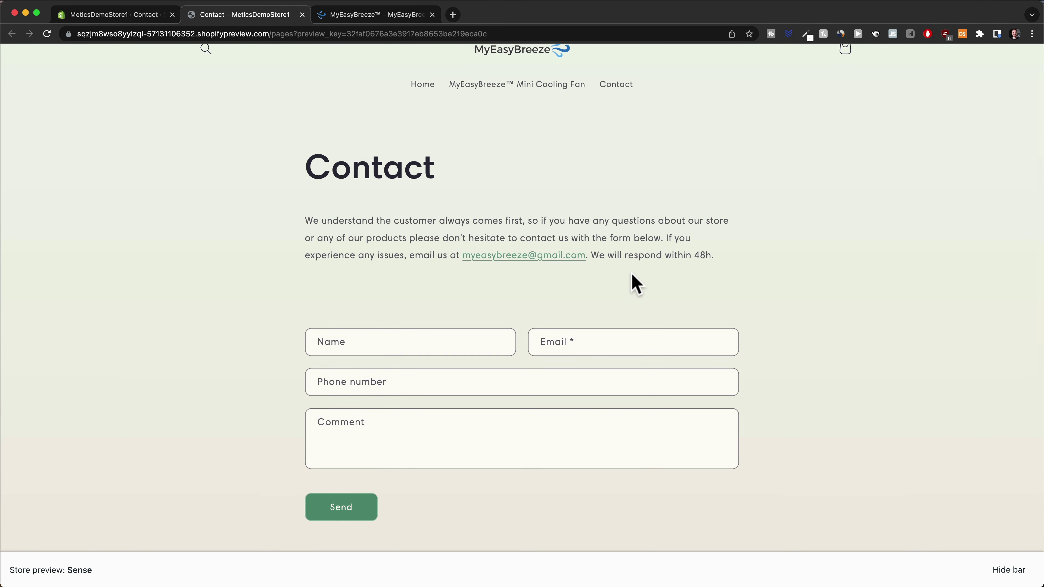
scroll(541, 291, "up", 1)
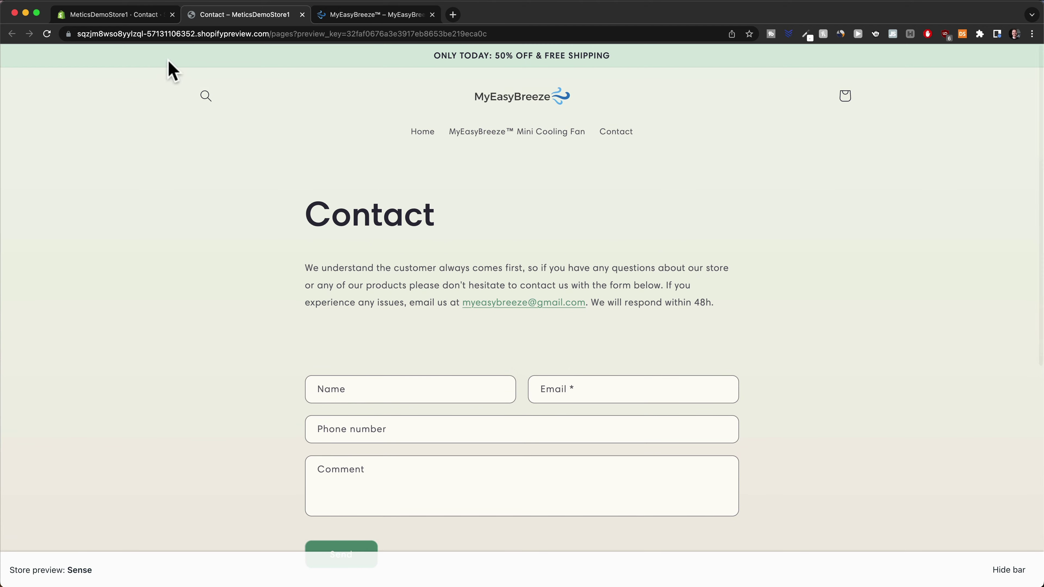
left_click(115, 16)
In the live theme's editor, check the header menu lists Home, Mini Cooling Fan and Contact
left_click(69, 274)
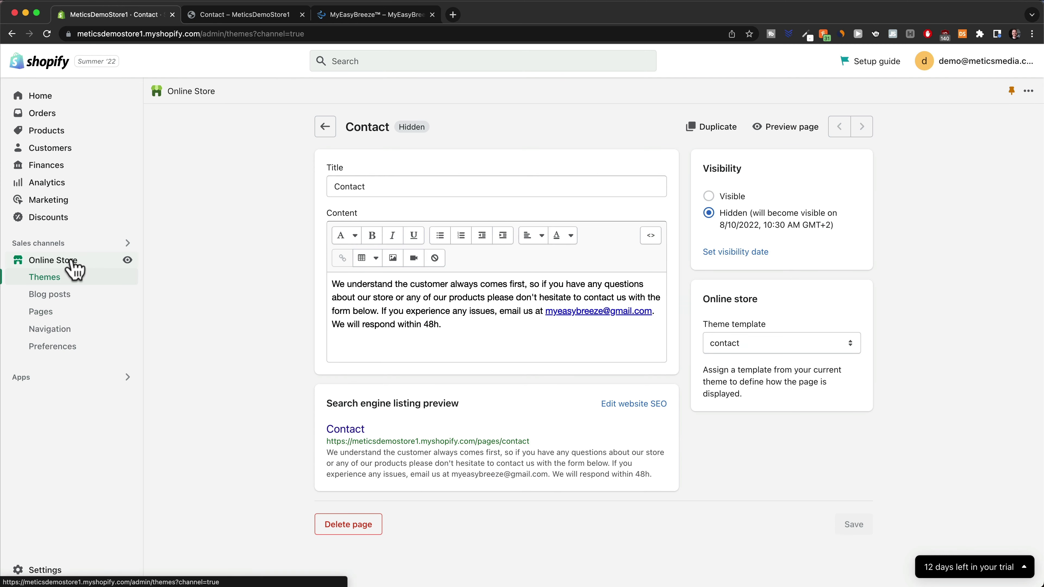
left_click(816, 265)
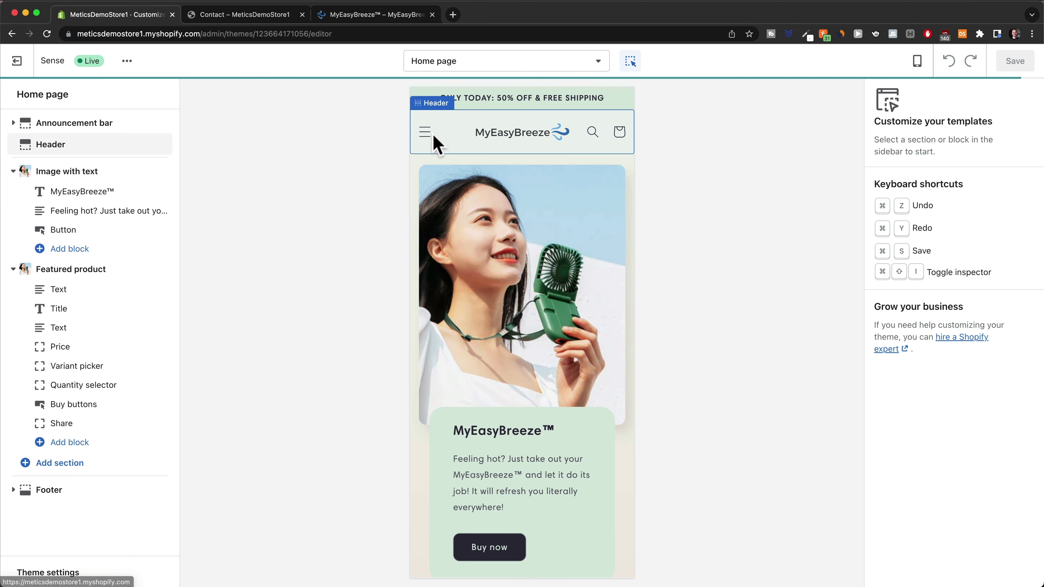
left_click(425, 135)
left_click(426, 132)
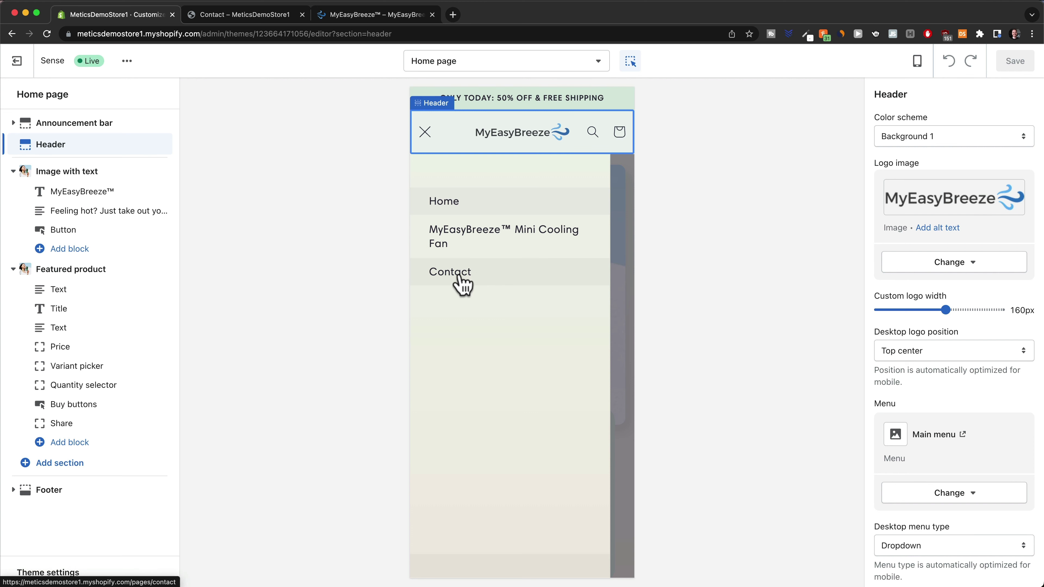
left_click(425, 132)
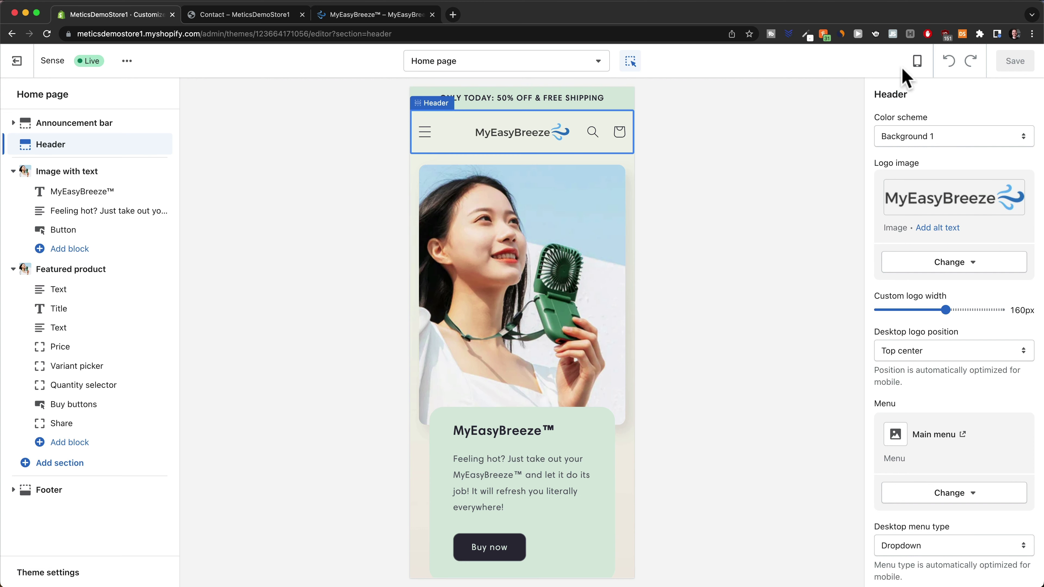
Switch the theme preview to desktop layout and bring up the MyEasyBreeze logo banner in Canva
left_click(917, 61)
left_click(930, 115)
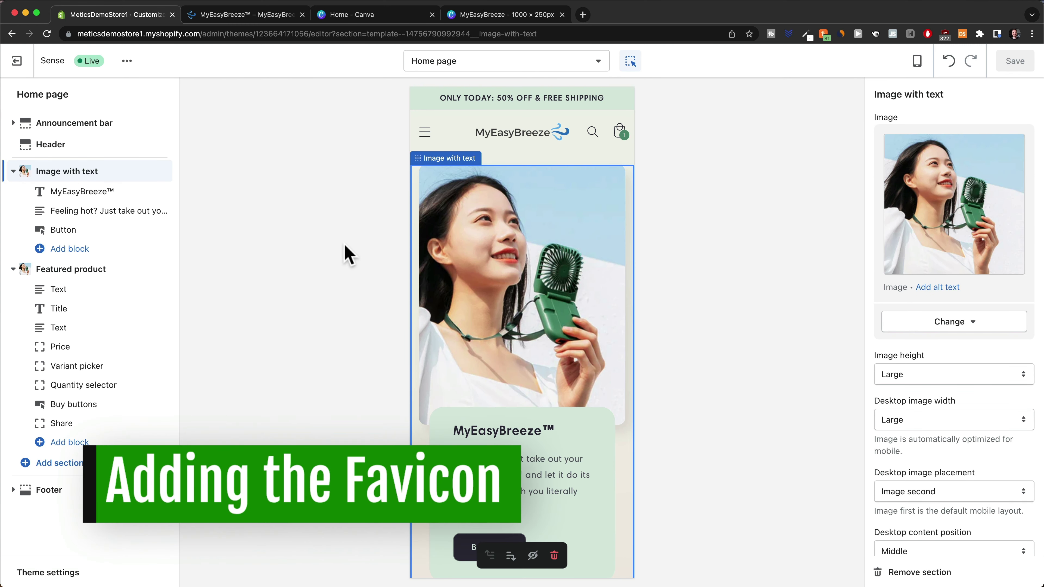
left_click(202, 16)
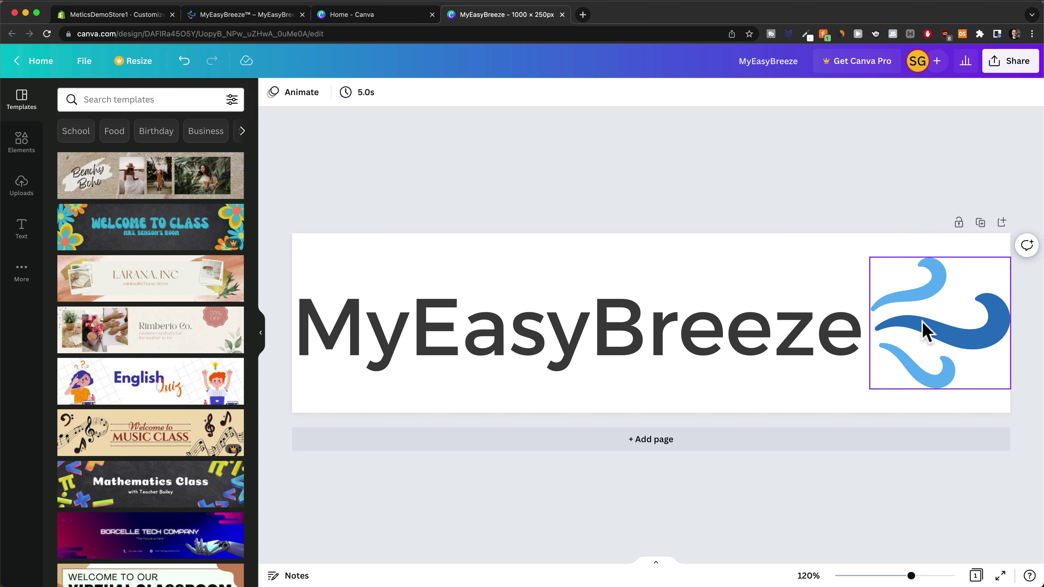
Create a new blank Canva design with a custom size of 200 × 200 px
left_click(922, 329)
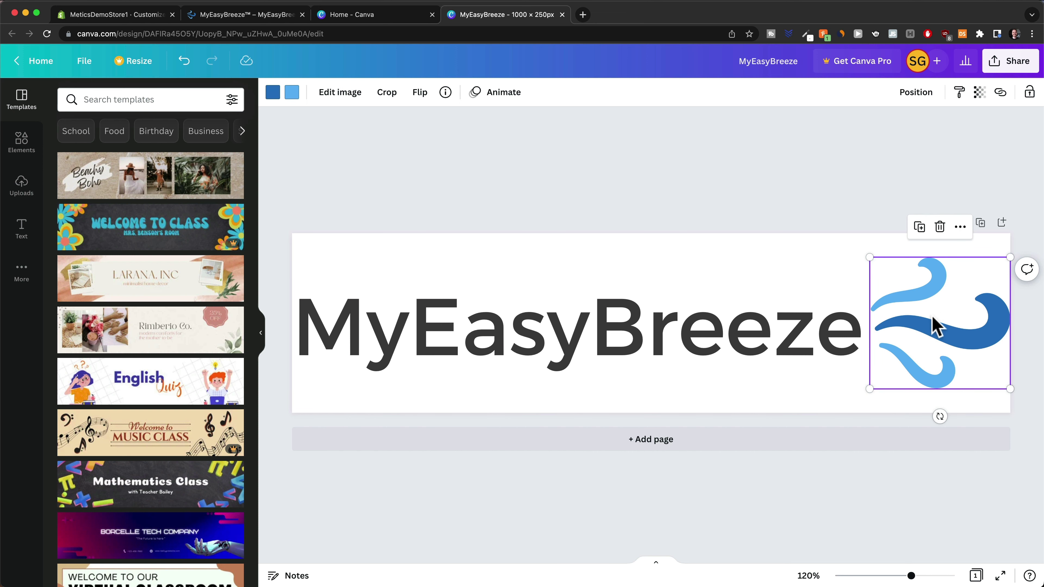
left_click(368, 19)
left_click(929, 106)
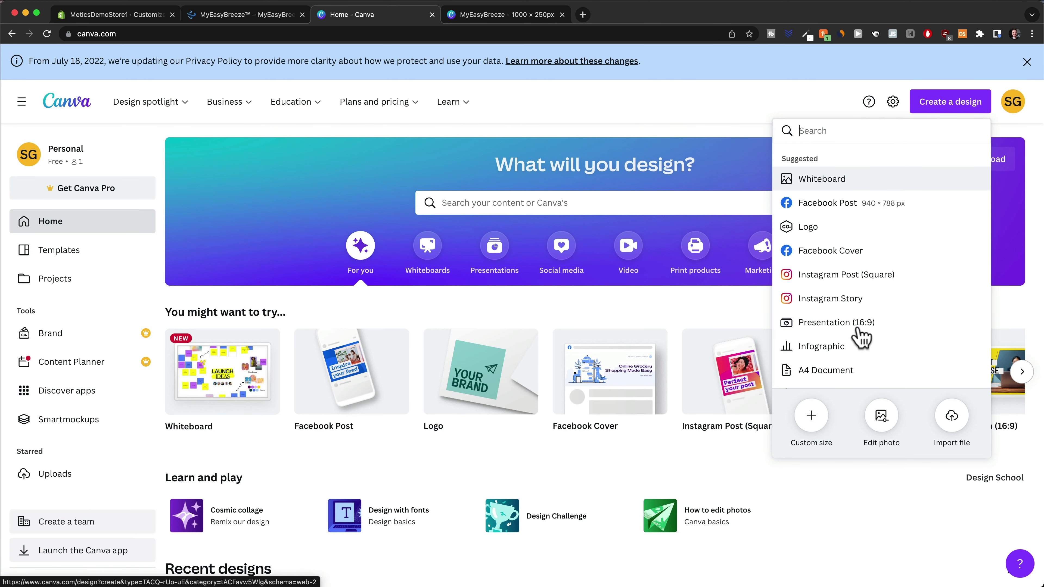
left_click(810, 418)
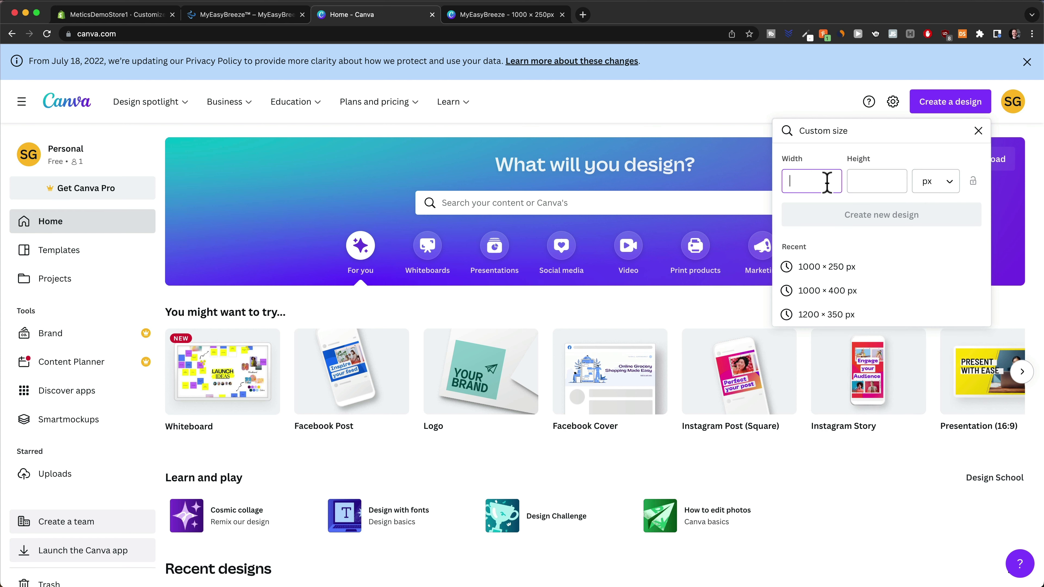
type("200")
key("Tab")
type("200")
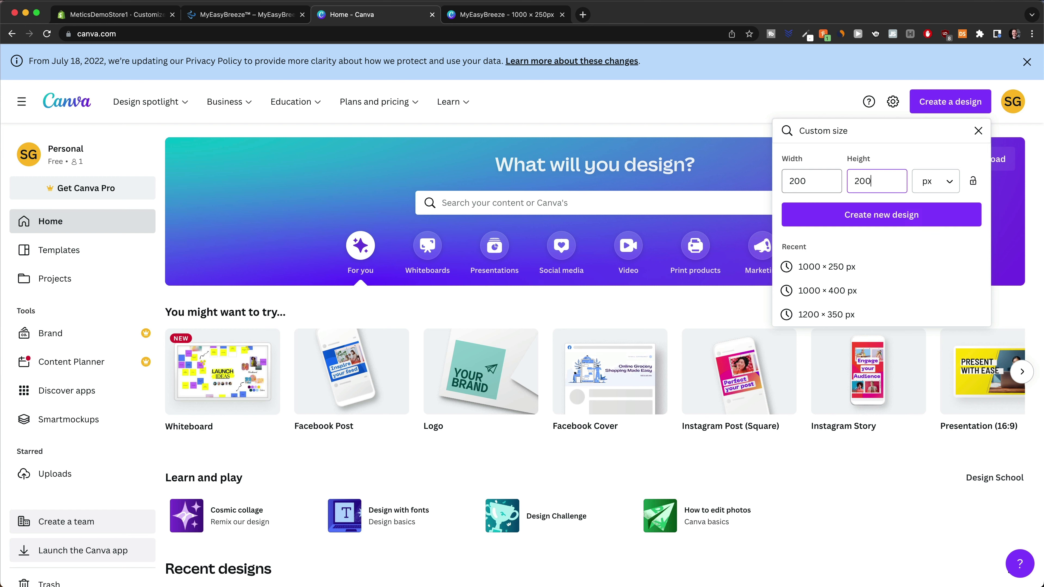
left_click(841, 214)
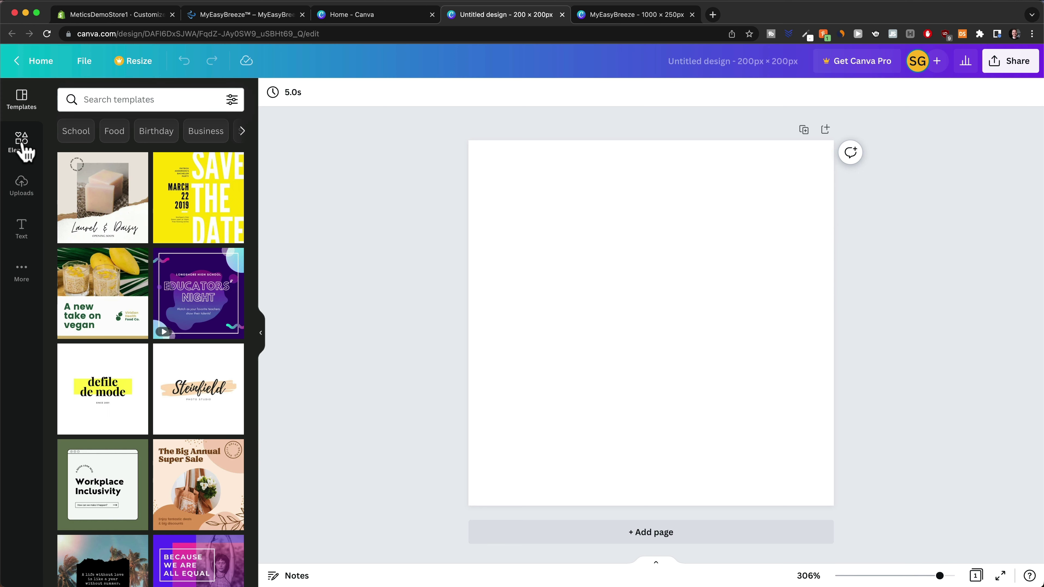
Search Canva elements for 'breeze icon' and add the blue wave graphic to the page
left_click(24, 149)
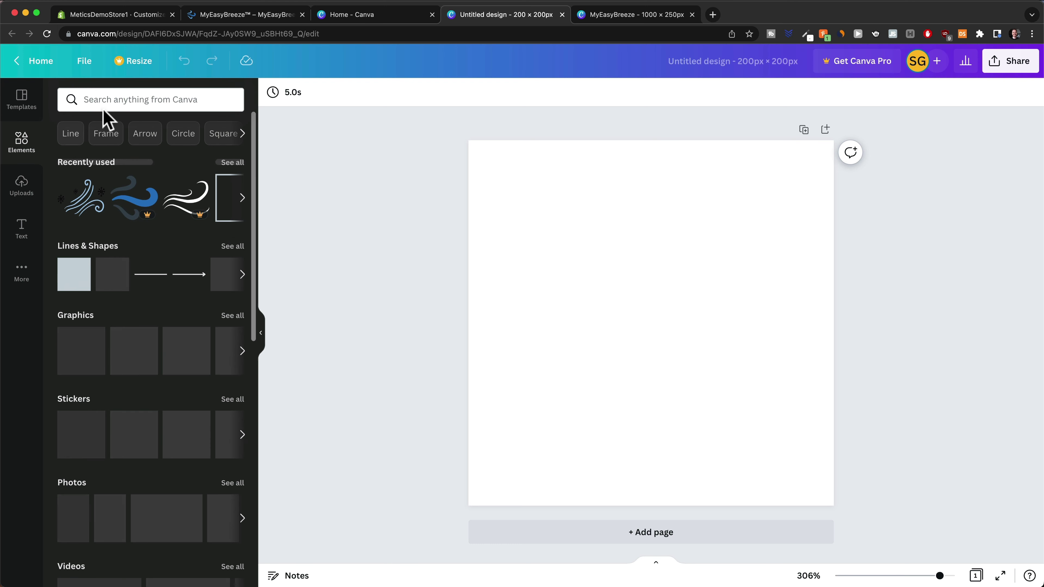
left_click(106, 101)
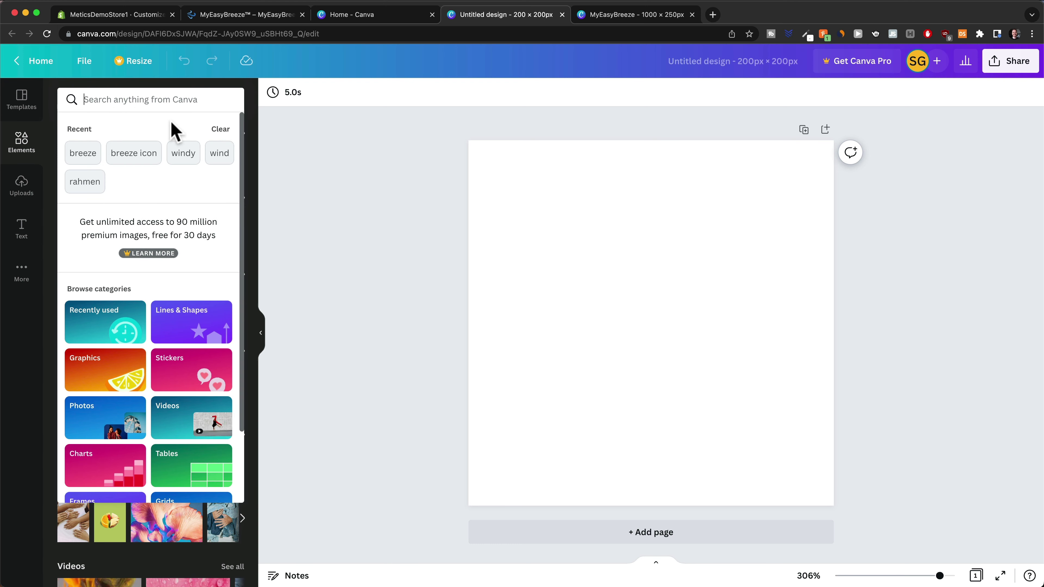
type("breeze icon")
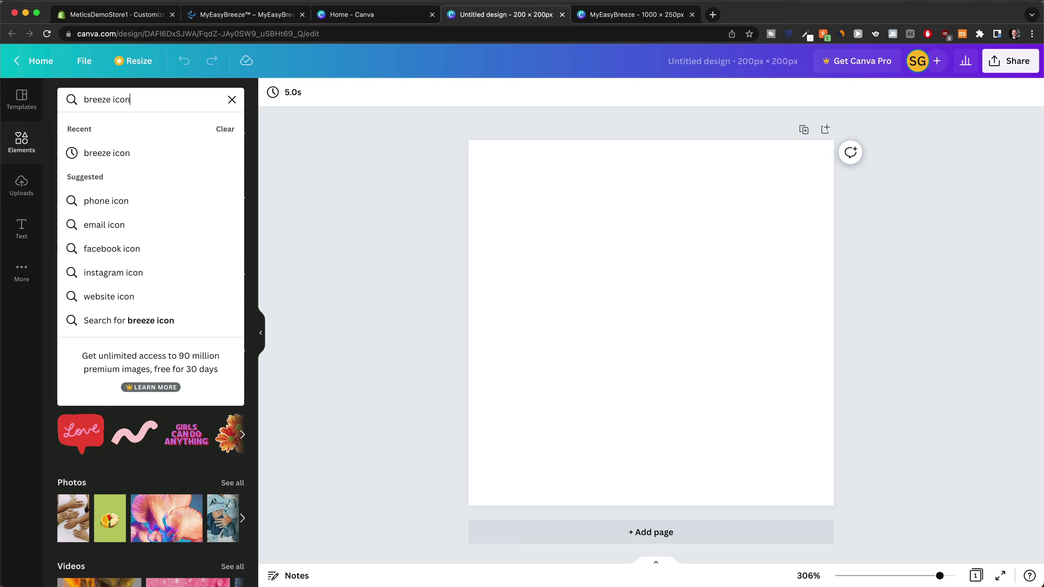
left_click(142, 153)
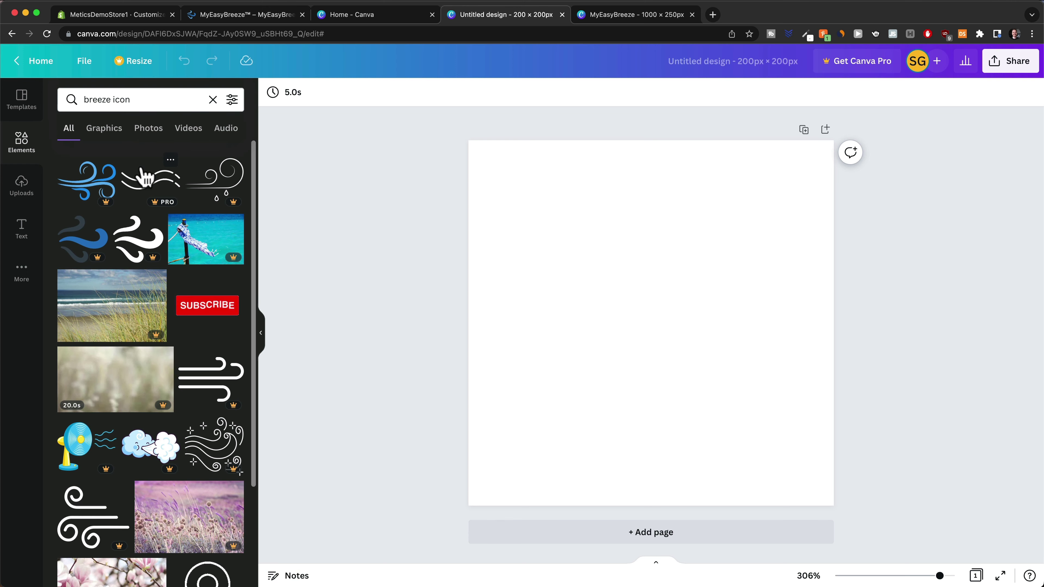
left_click(94, 255)
Enlarge and position the wave to fill the square page, then bring up the sharing options
left_click_drag(681, 326, 588, 255)
left_click_drag(628, 314, 818, 491)
left_click_drag(664, 349, 664, 338)
left_click(937, 332)
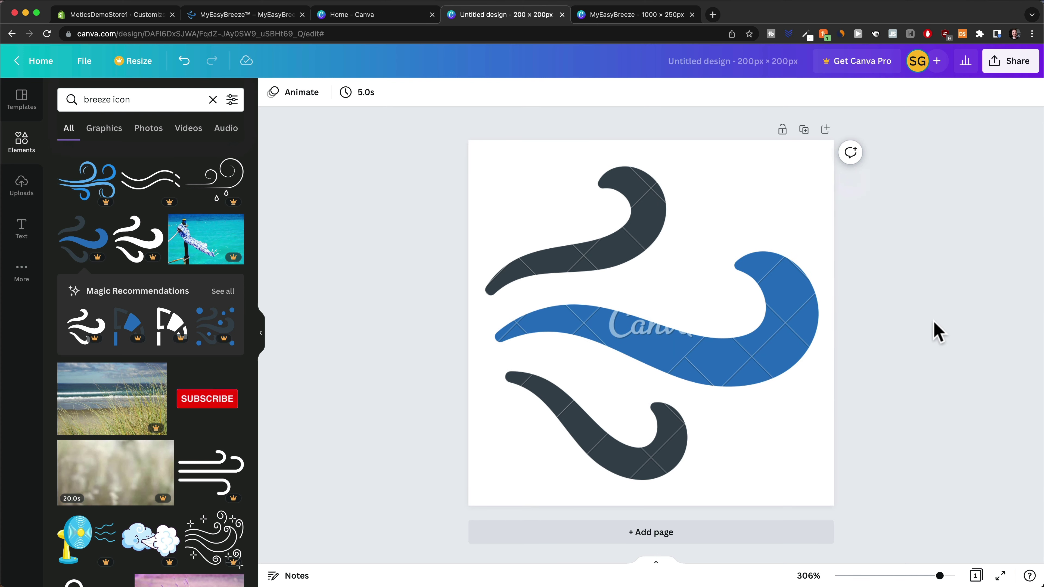
left_click(658, 353)
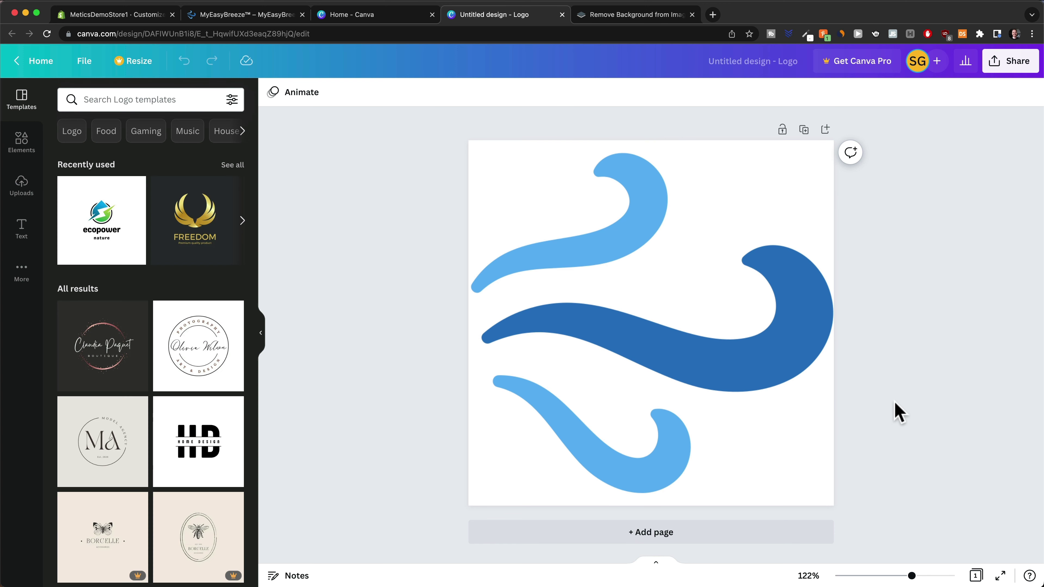
left_click(1005, 66)
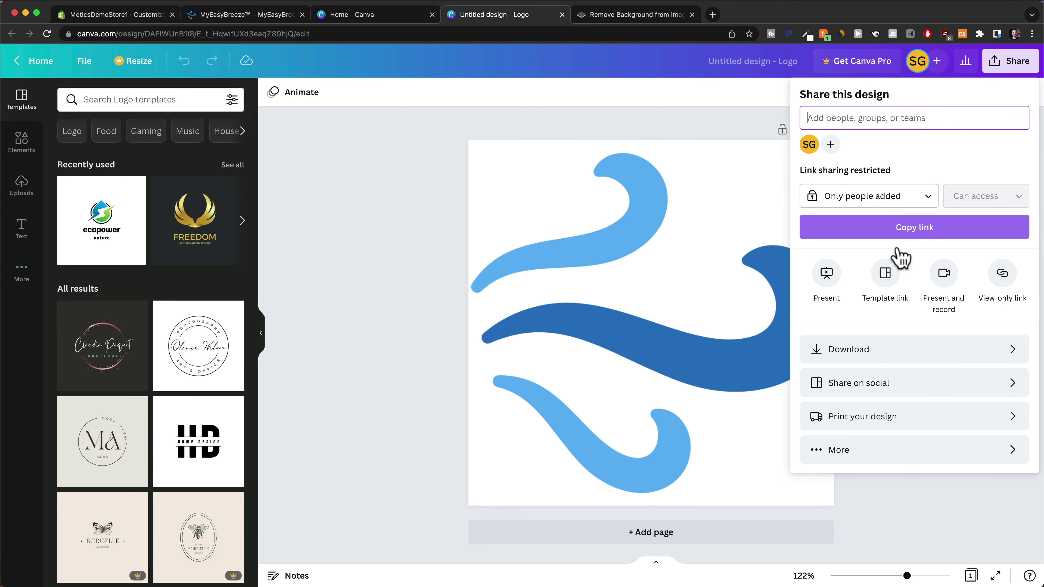
Download the wave logo as a PNG and move on to the remove.bg page
left_click(873, 353)
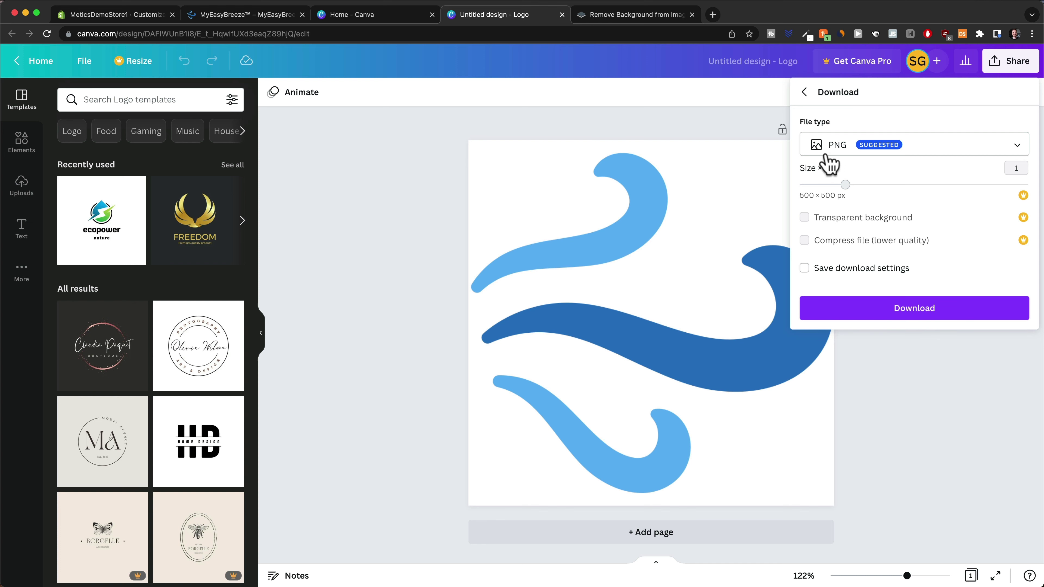
left_click(892, 321)
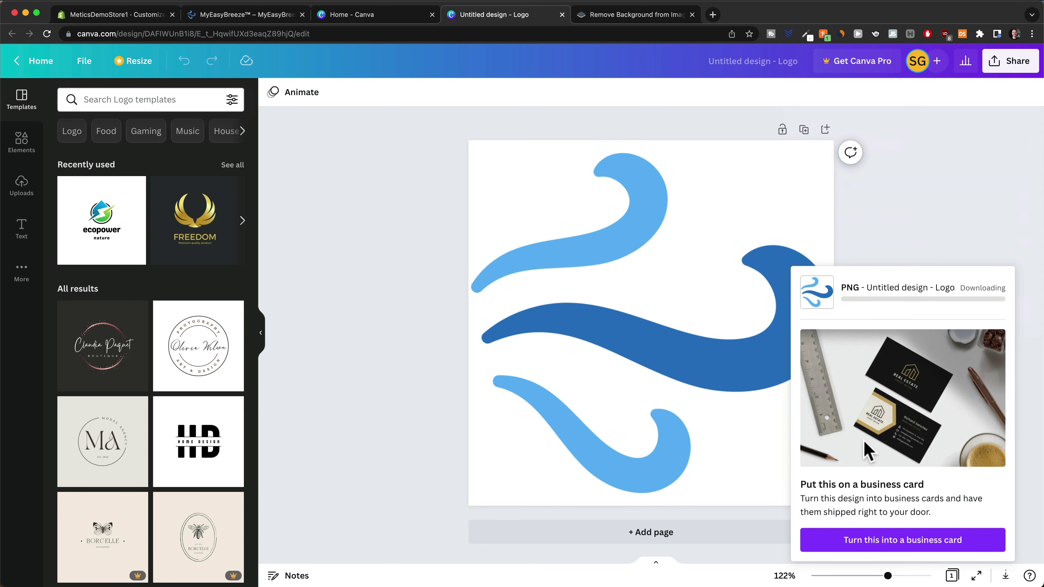
left_click(633, 15)
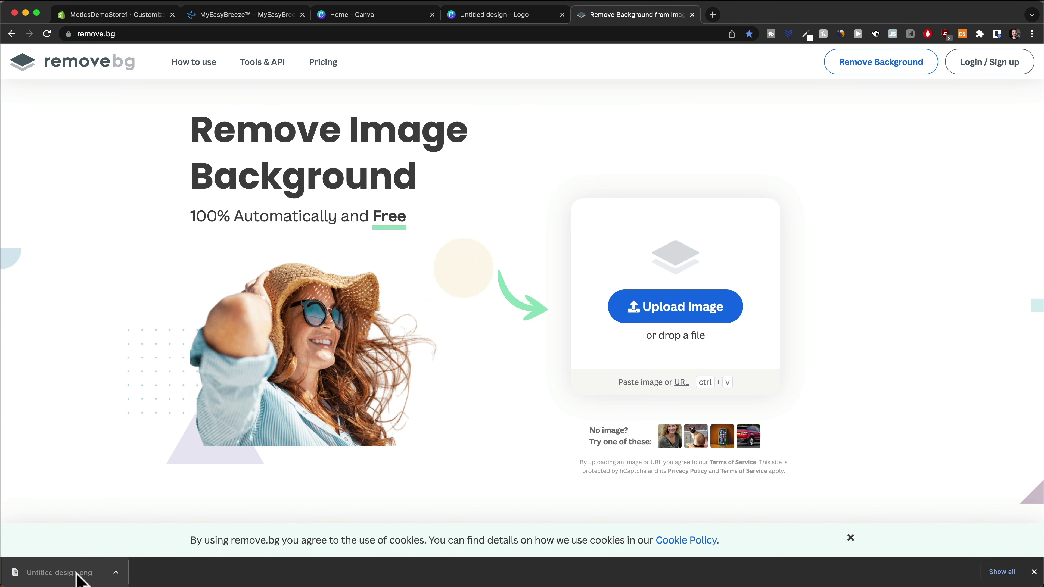
Upload the wave PNG to remove.bg, download the transparent result, and return to Shopify's theme editor
left_click_drag(78, 578, 654, 328)
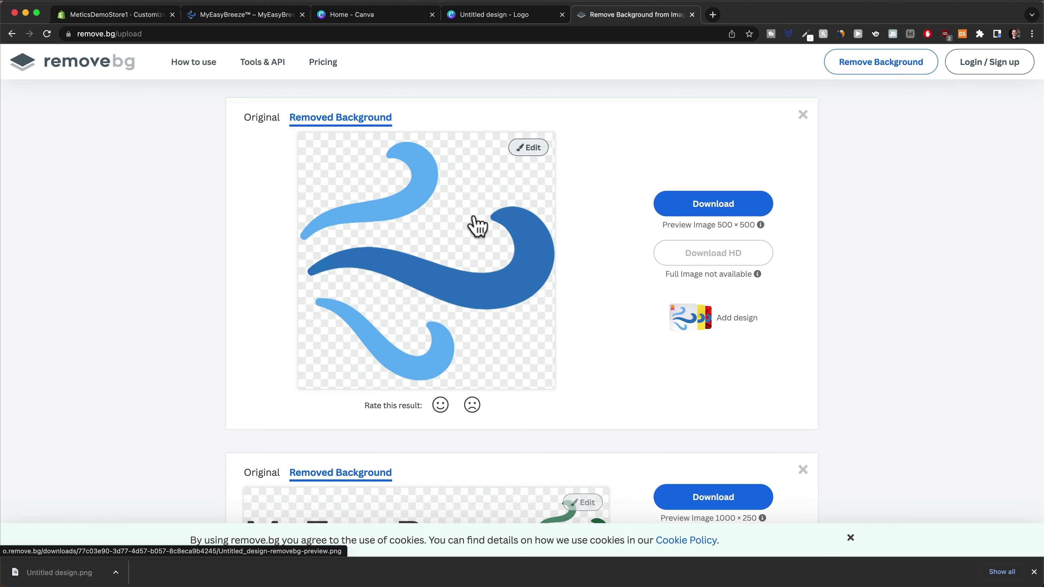
left_click(725, 206)
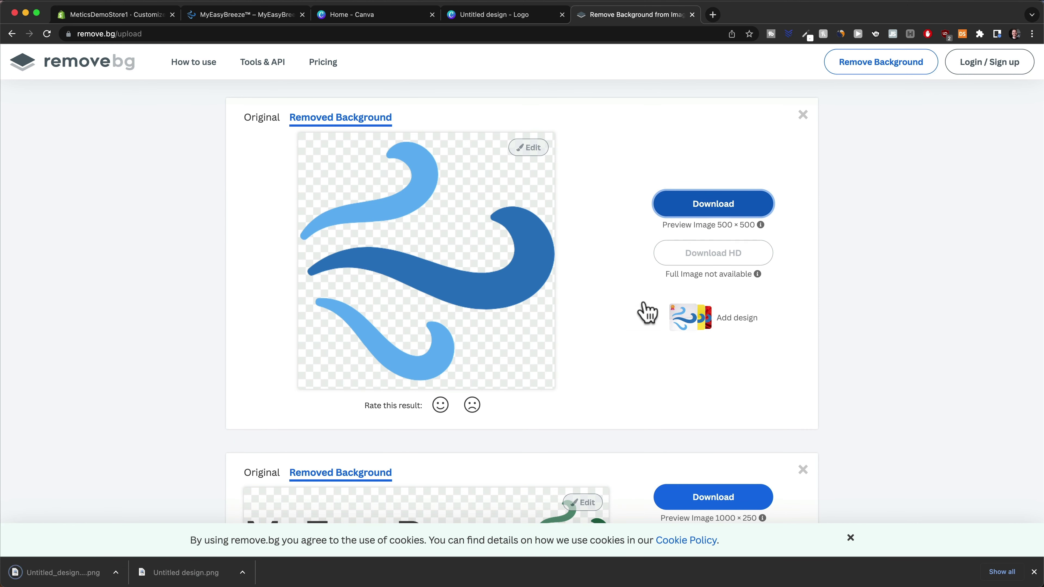
left_click(139, 17)
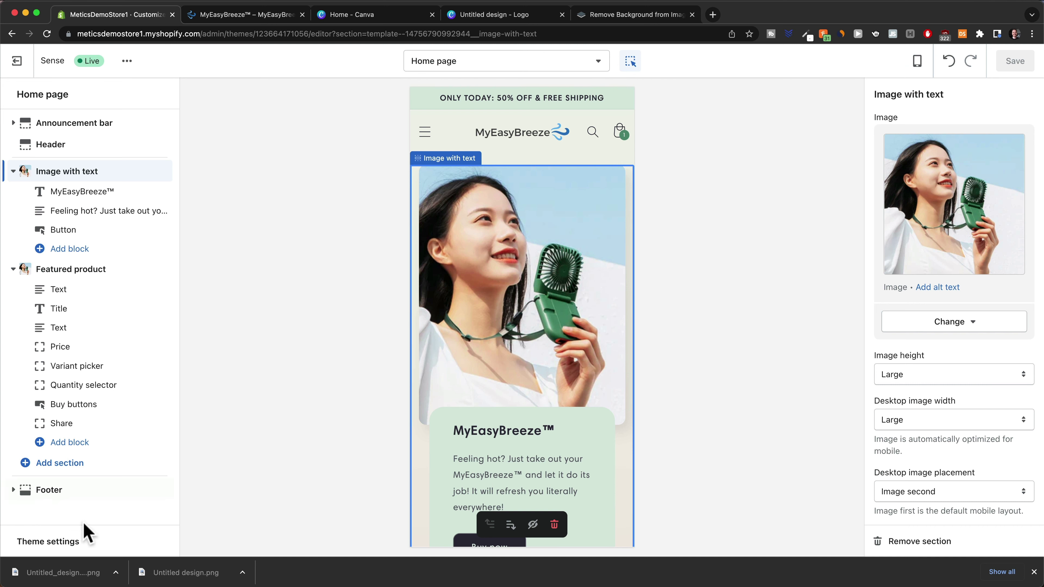
Upload the transparent wave logo as the theme favicon, save it, and view the live storefront
left_click(65, 542)
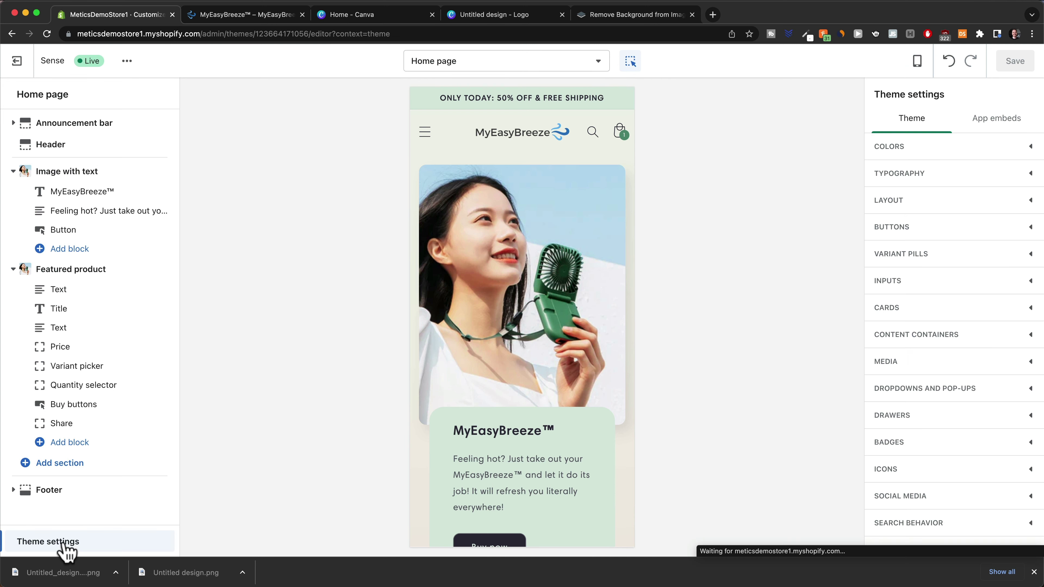
left_click(1034, 573)
scroll(994, 505, "down", 2)
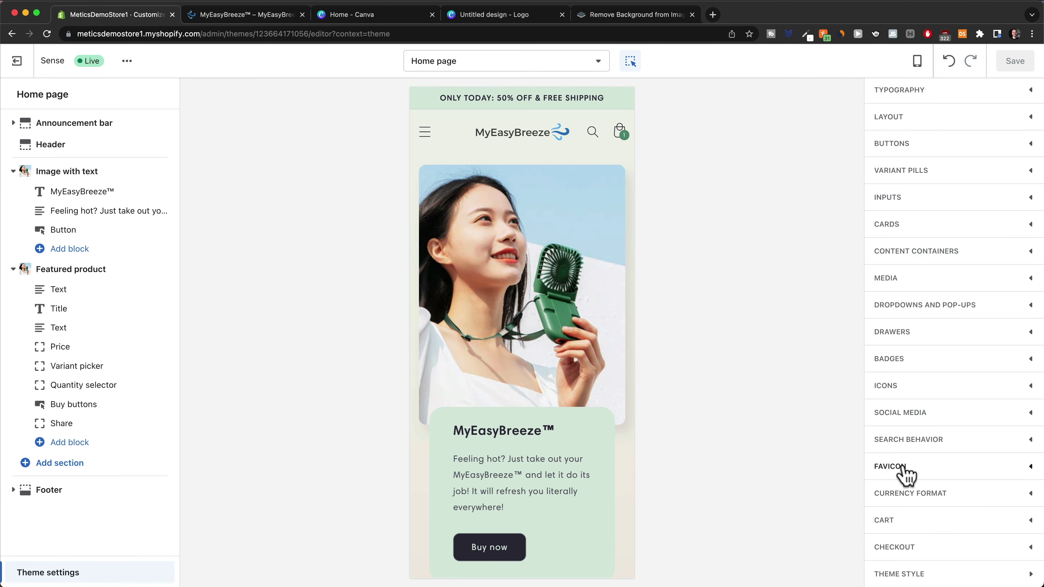
left_click(1030, 472)
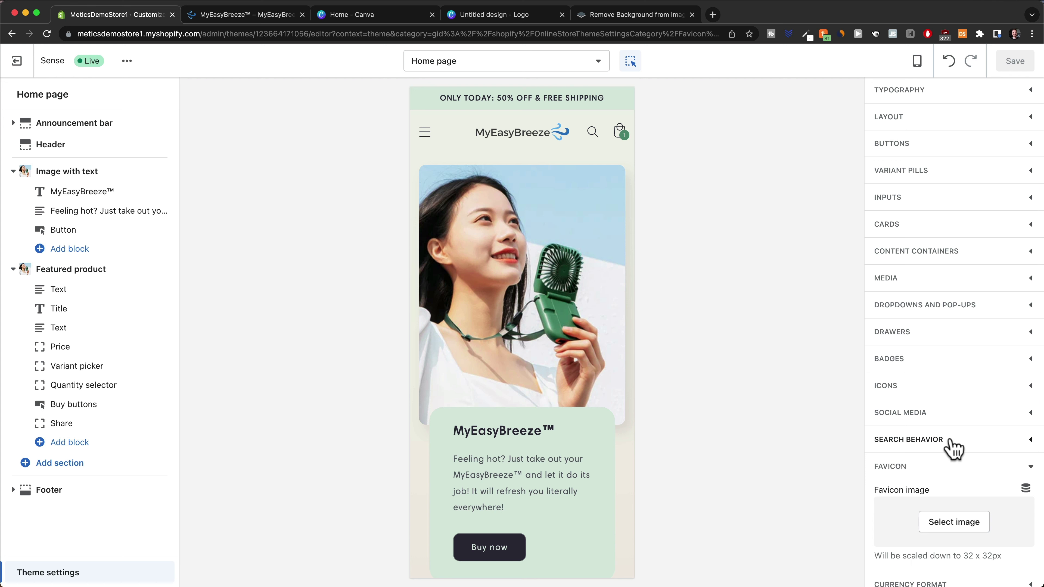
scroll(953, 456, "down", 2)
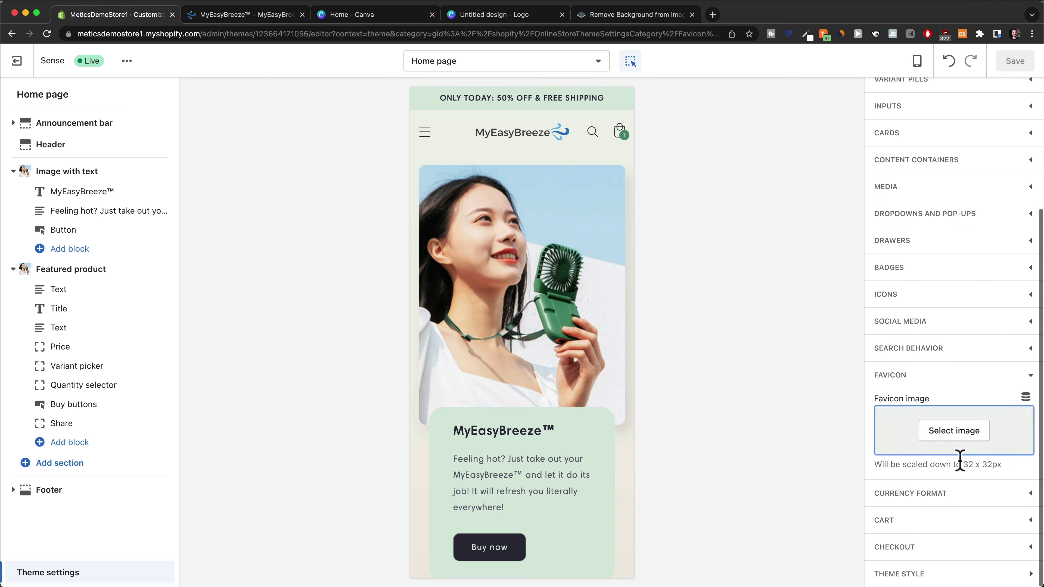
left_click(954, 431)
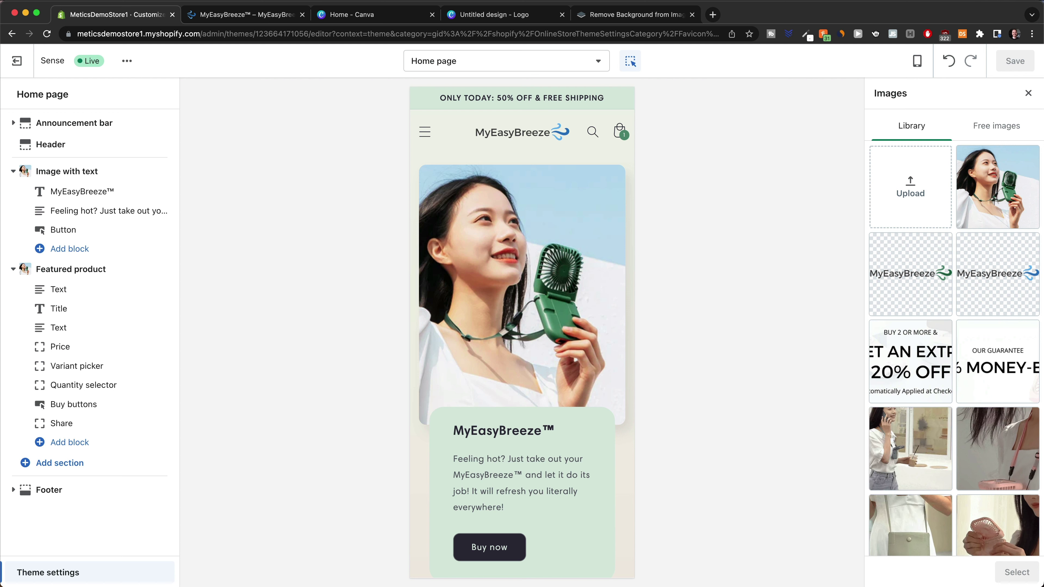
left_click_drag(655, 572, 927, 238)
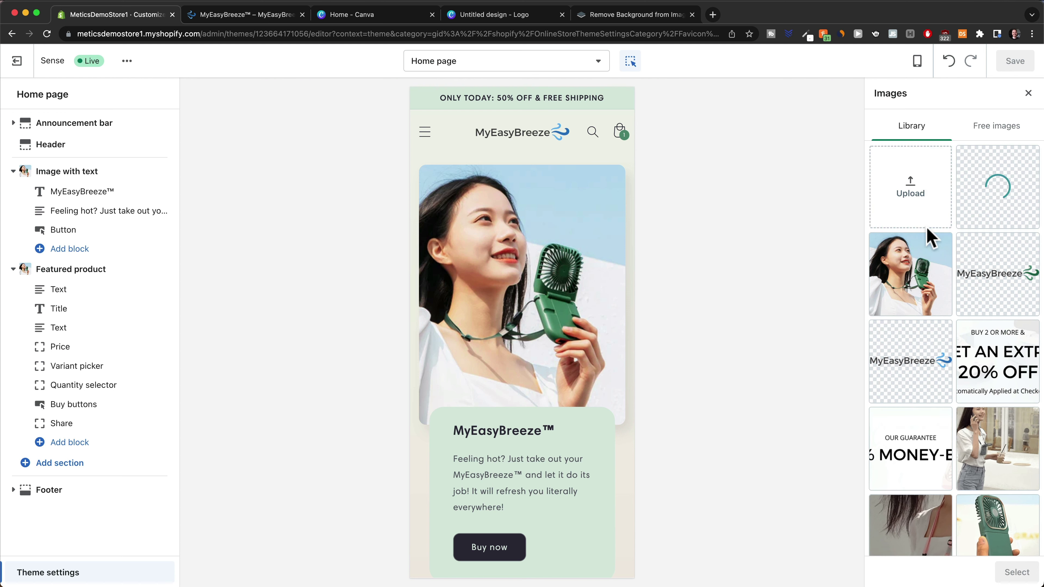
left_click(1014, 572)
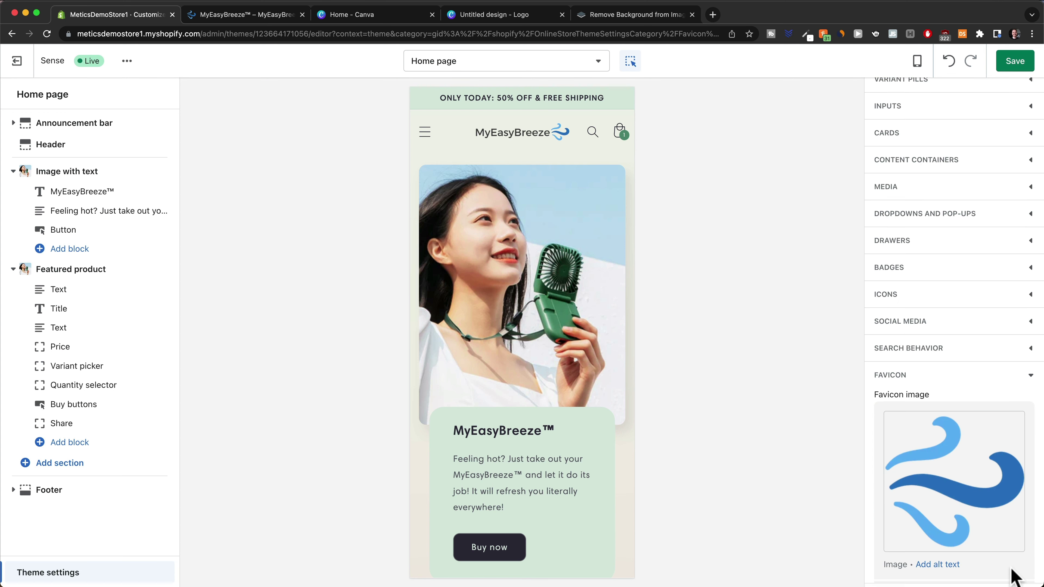
left_click(1014, 62)
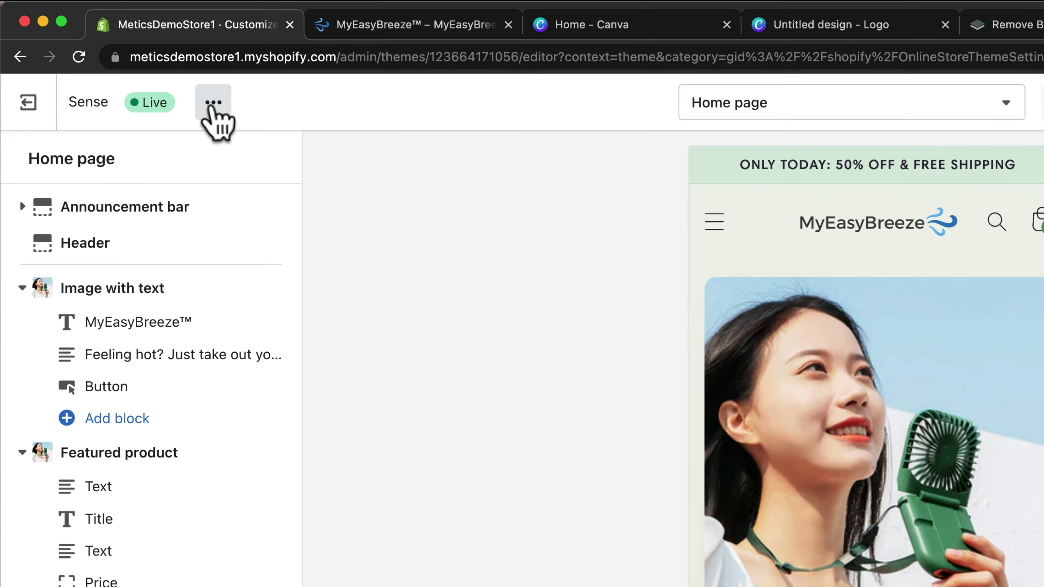
left_click(127, 62)
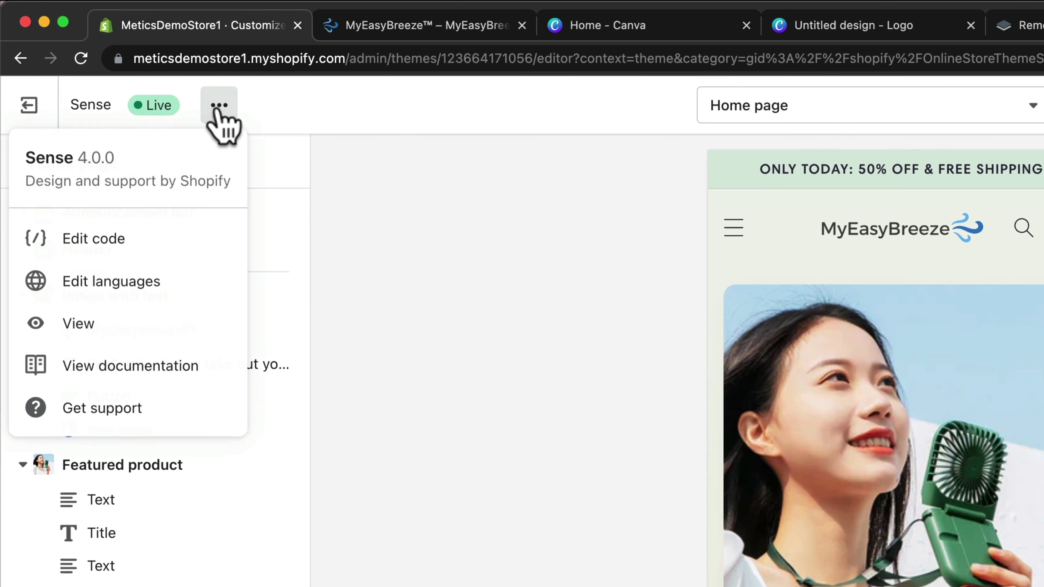
left_click(109, 331)
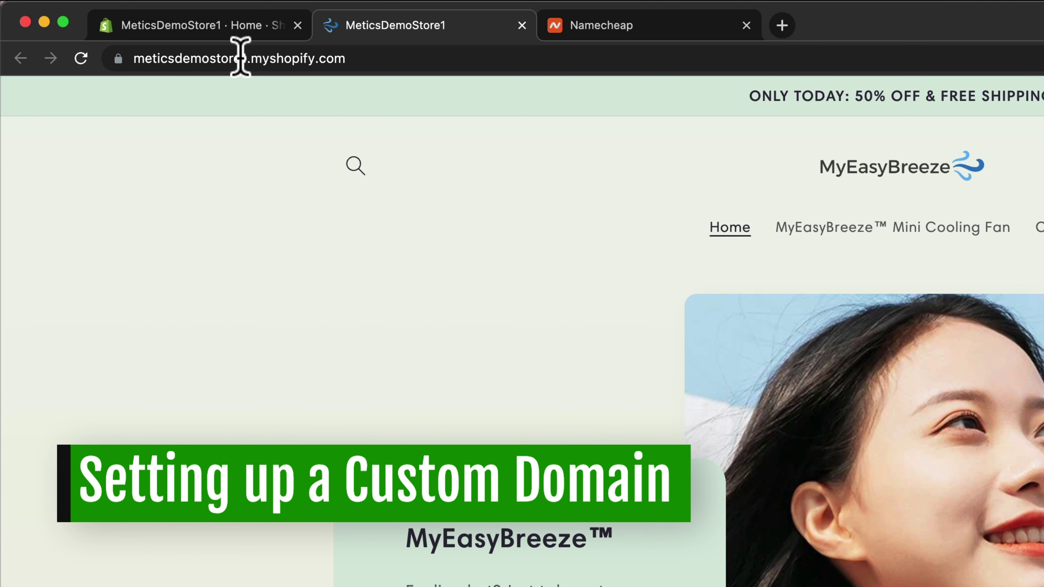
Highlight the storefront's myshopify address in the address bar, then return to the Shopify admin home
left_click_drag(209, 58, 357, 58)
left_click(422, 59)
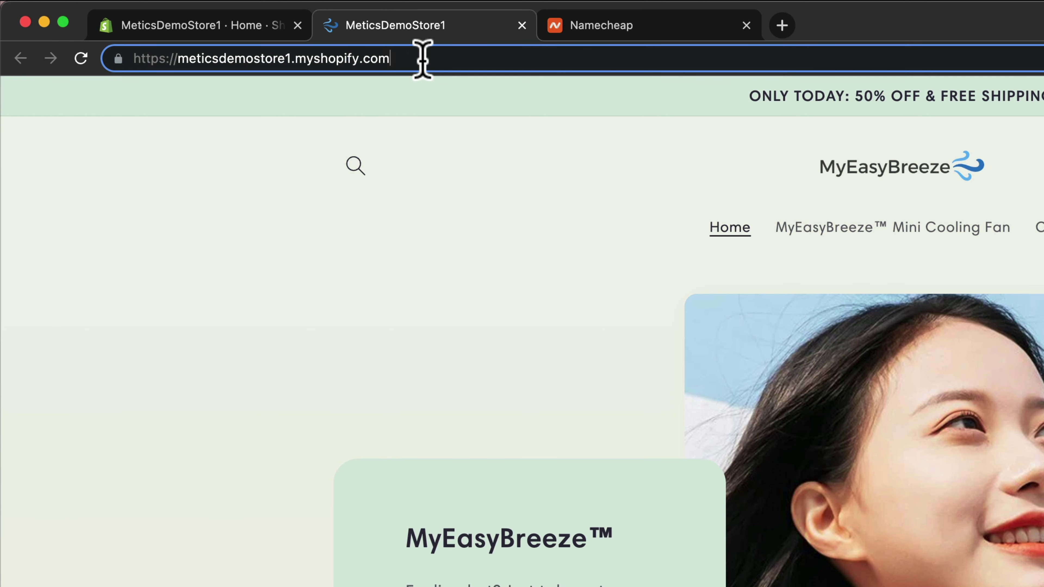
left_click(233, 25)
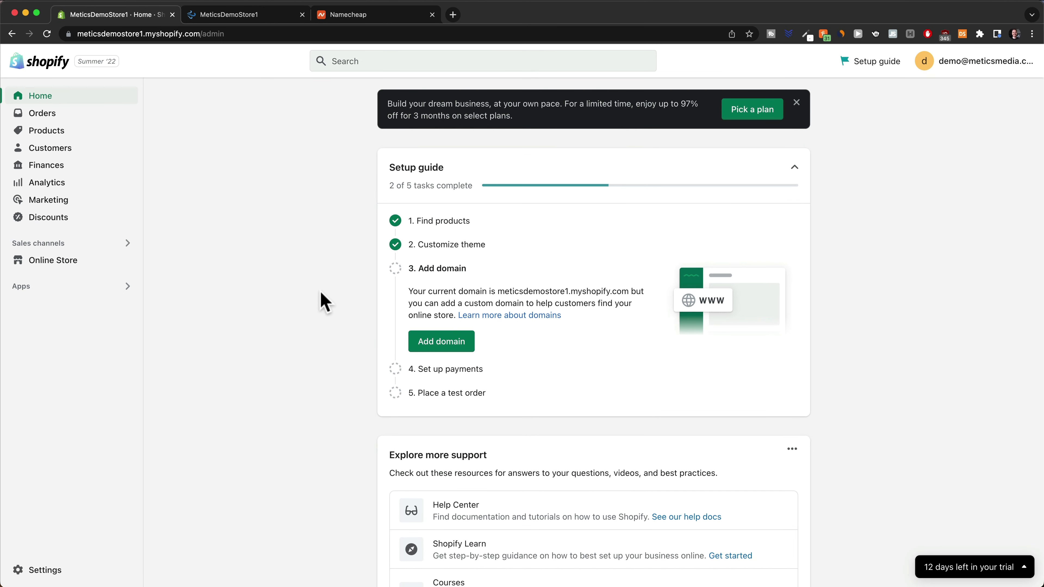
Reach Shopify's Buy new domain form, then check Namecheap's myeasybreeze.com price of $8.98/yr
left_click(26, 574)
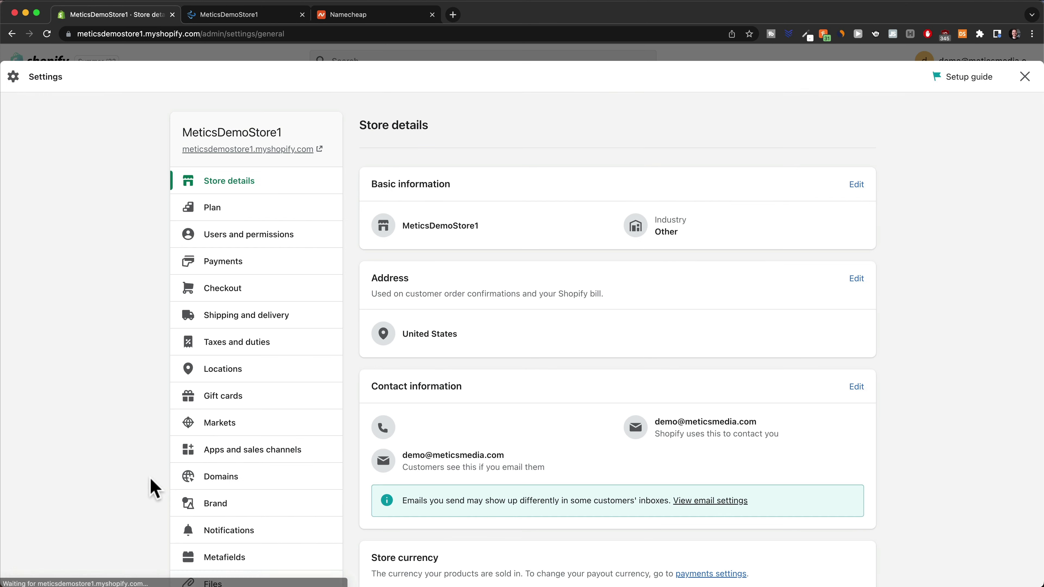
scroll(263, 401, "down", 3)
scroll(265, 403, "up", 2)
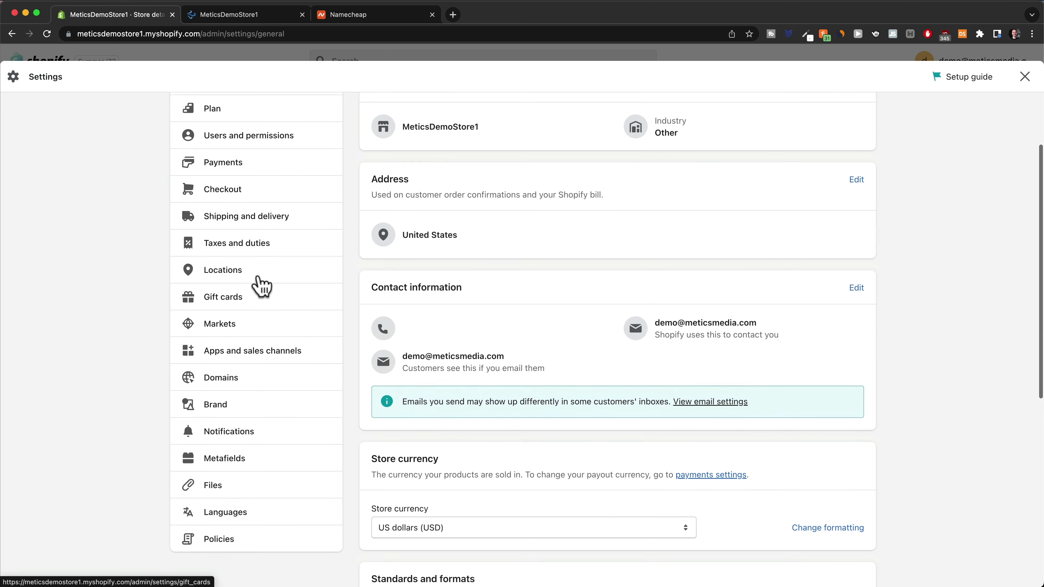
left_click(236, 384)
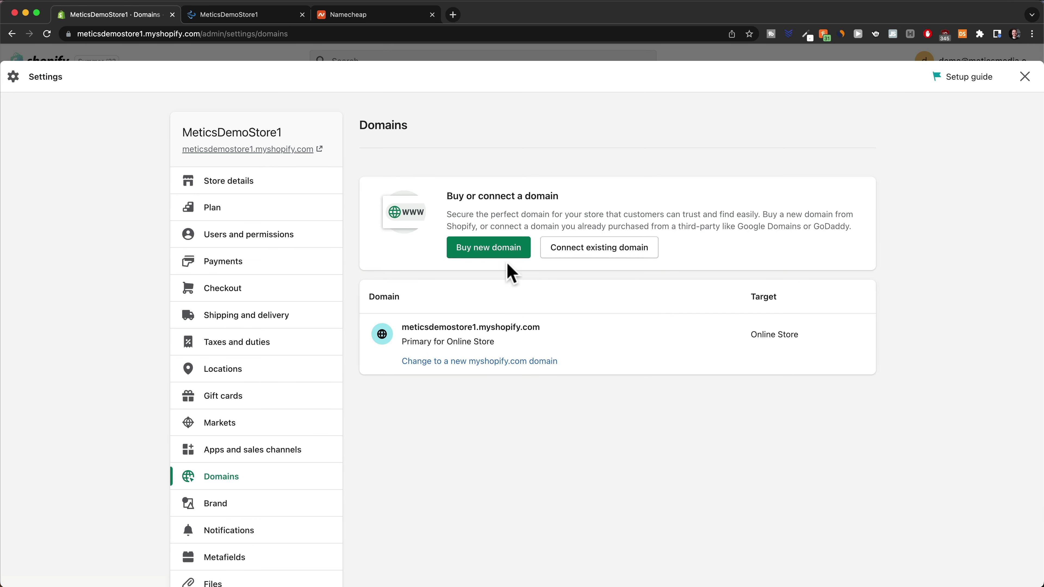
left_click(496, 252)
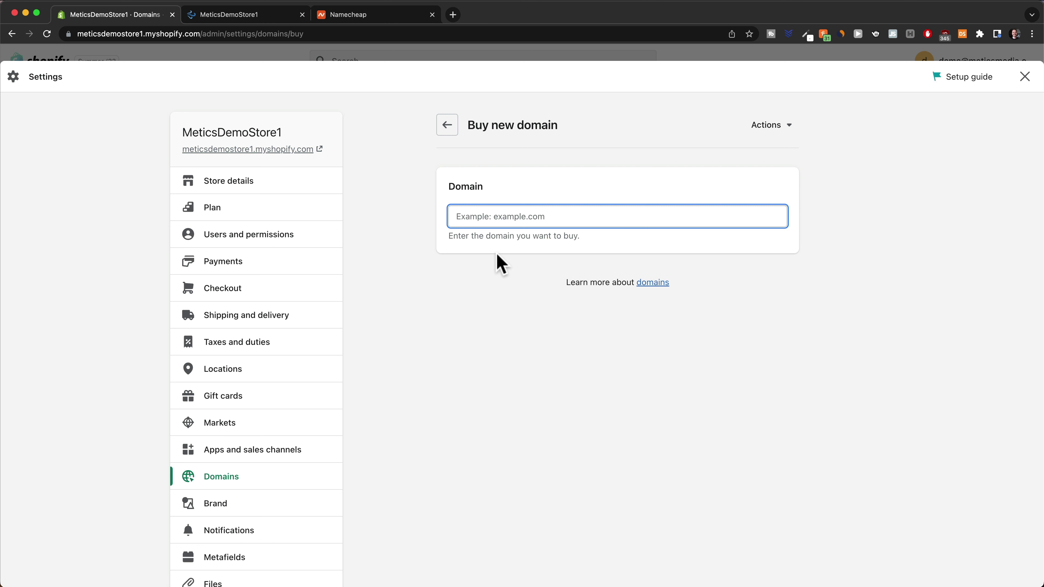
left_click(370, 14)
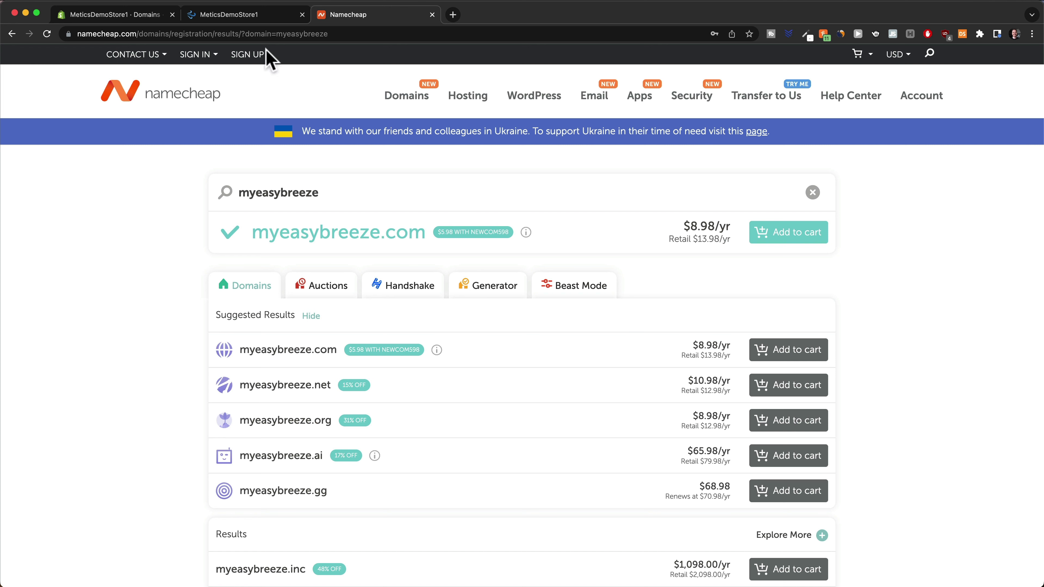
Look up myeasybreeze in Shopify ($14.00/year .com), compare with Namecheap, then return to Domains
left_click(142, 15)
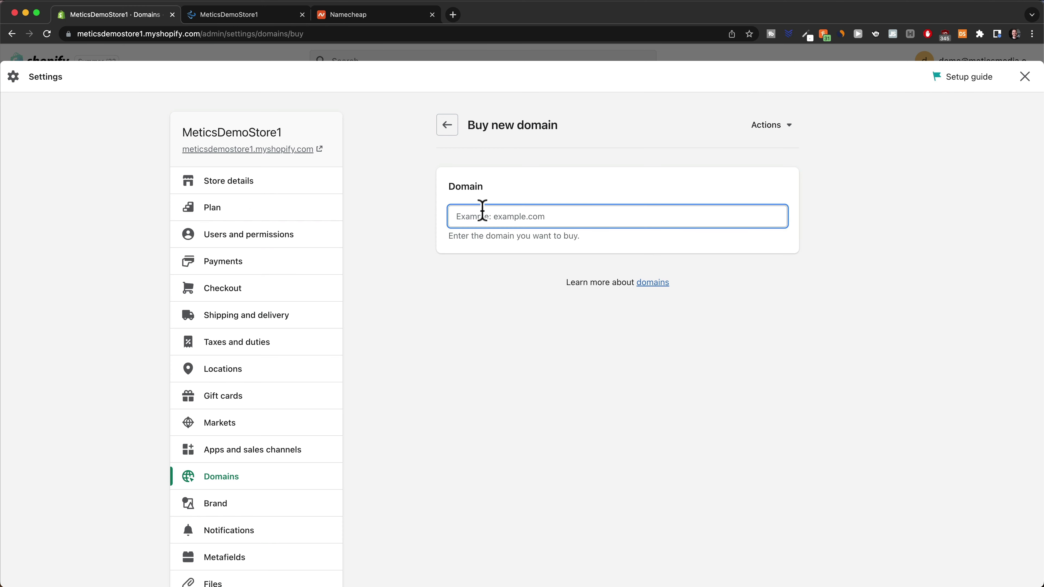
type("myeasybreeze")
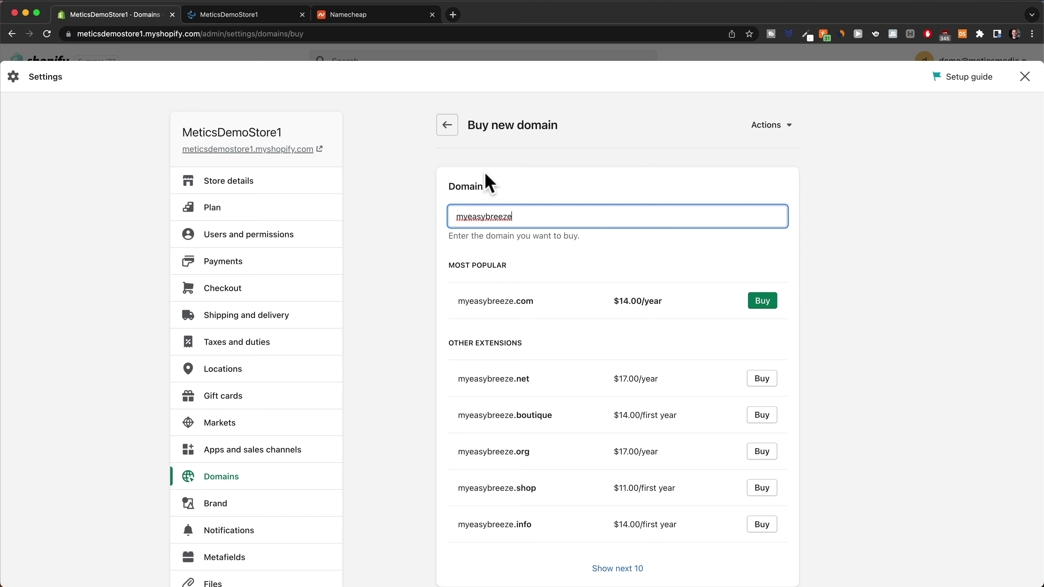
left_click(356, 18)
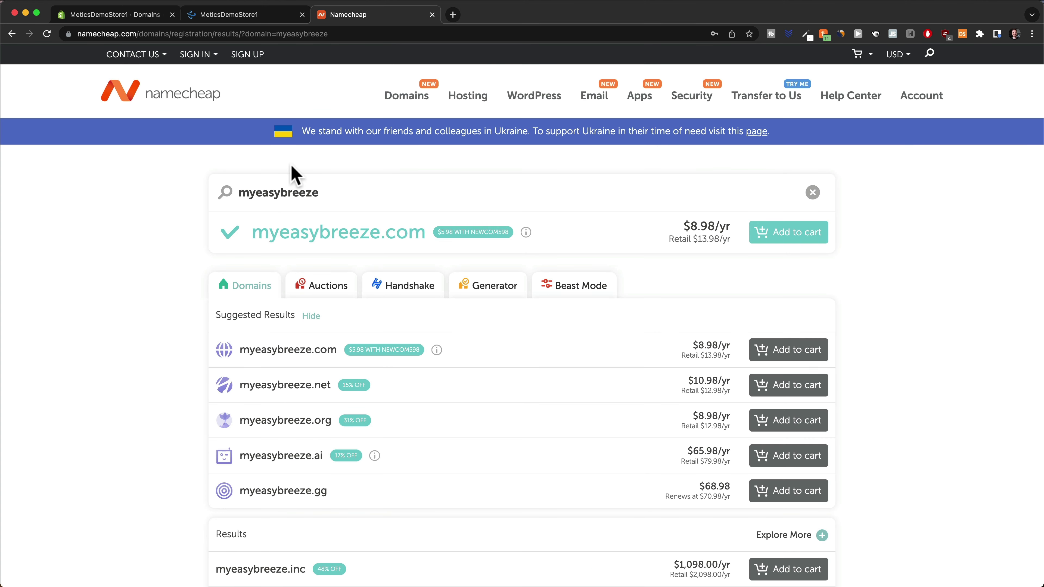
left_click(123, 15)
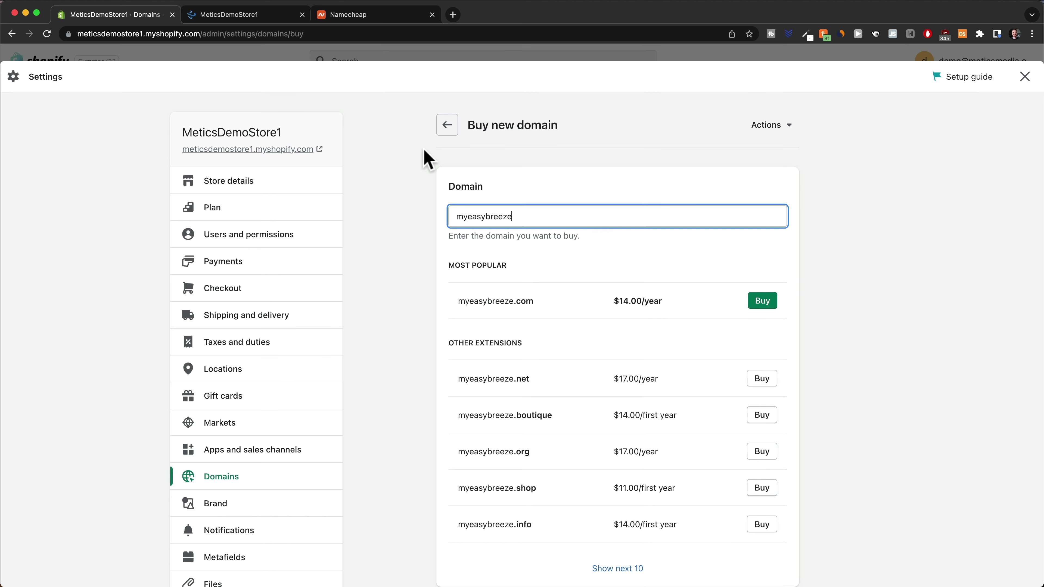
left_click(446, 129)
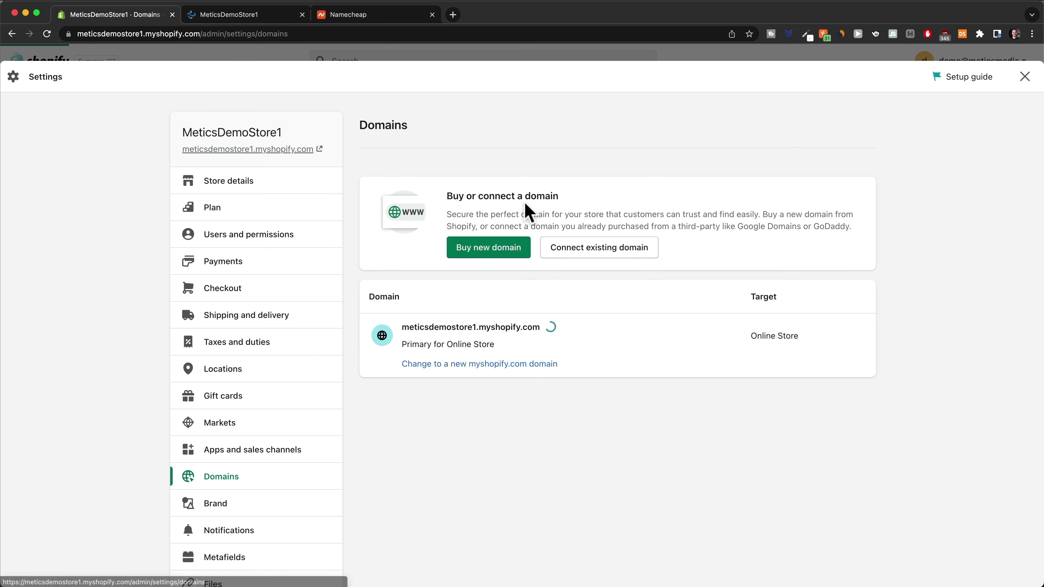
Glance at connecting an existing domain, then buy myeasybreeze.com at $14.00/year instead
left_click(603, 255)
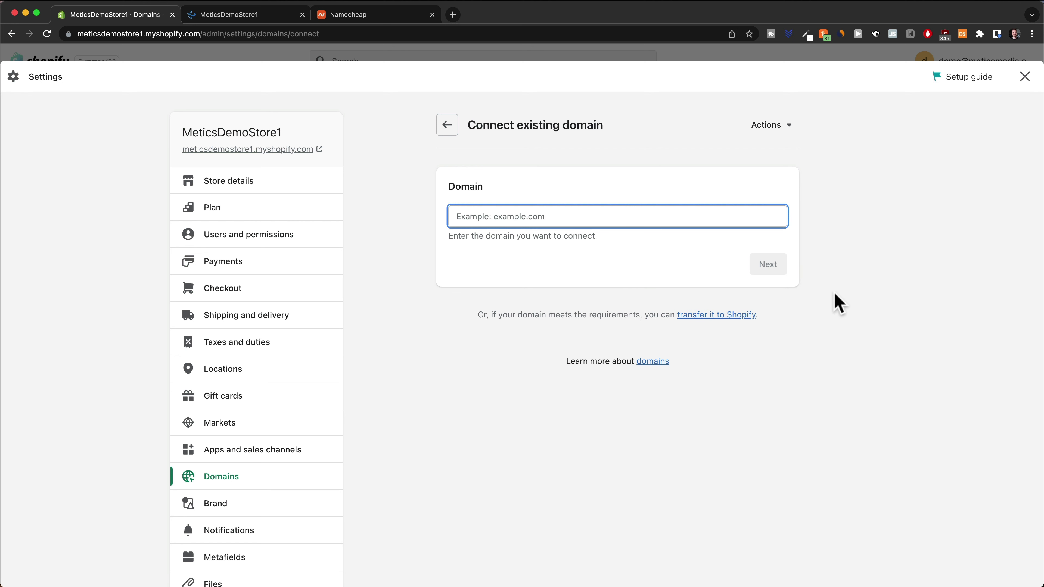
left_click(447, 126)
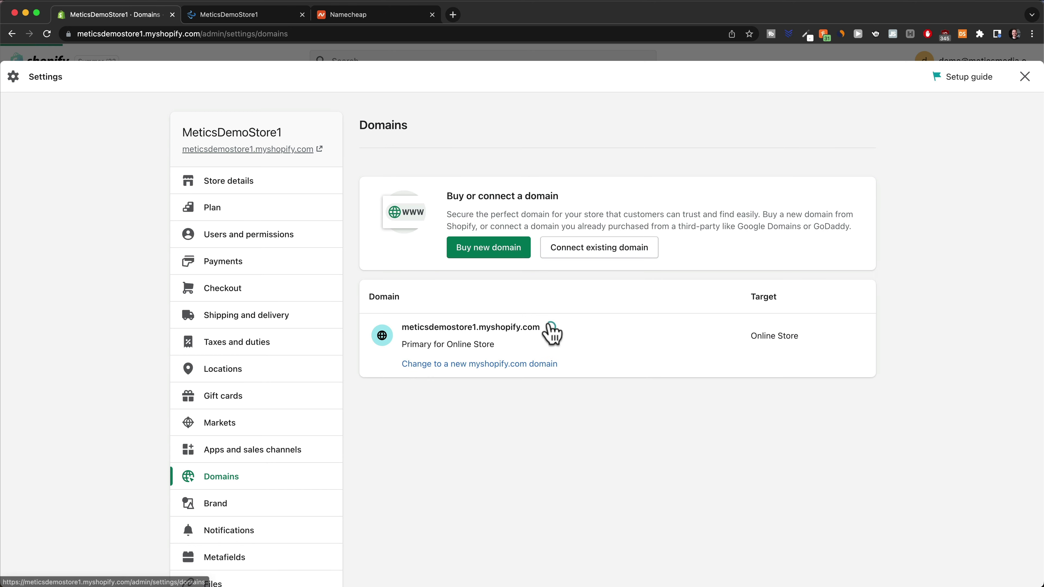
left_click(496, 249)
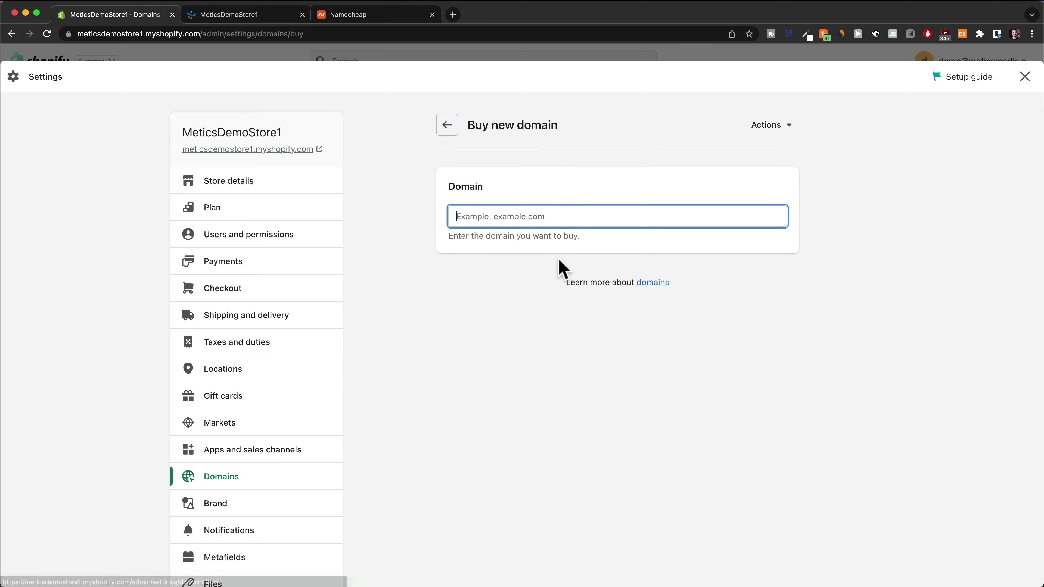
type("myeasybr")
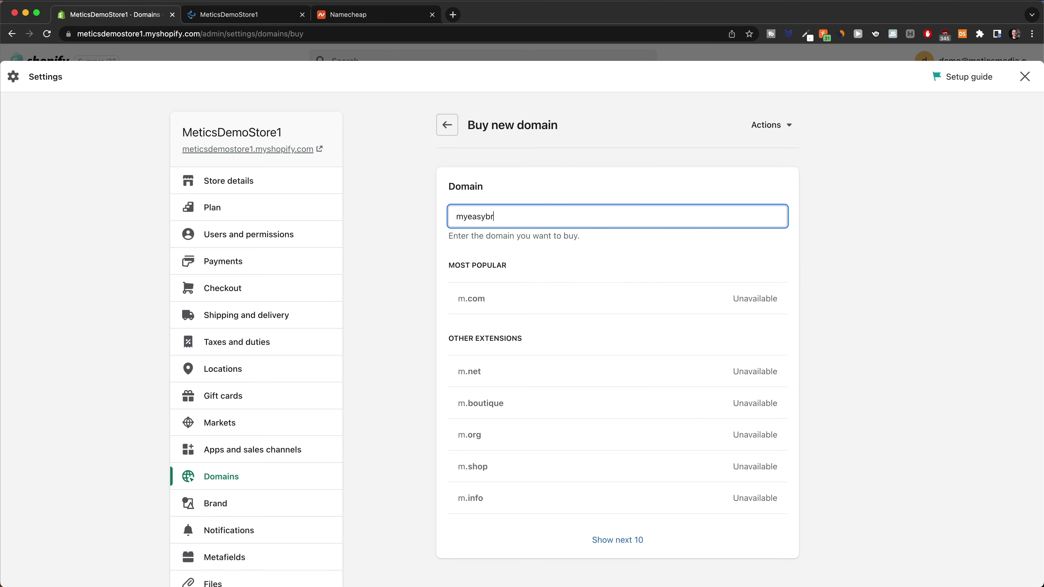
type("eeze")
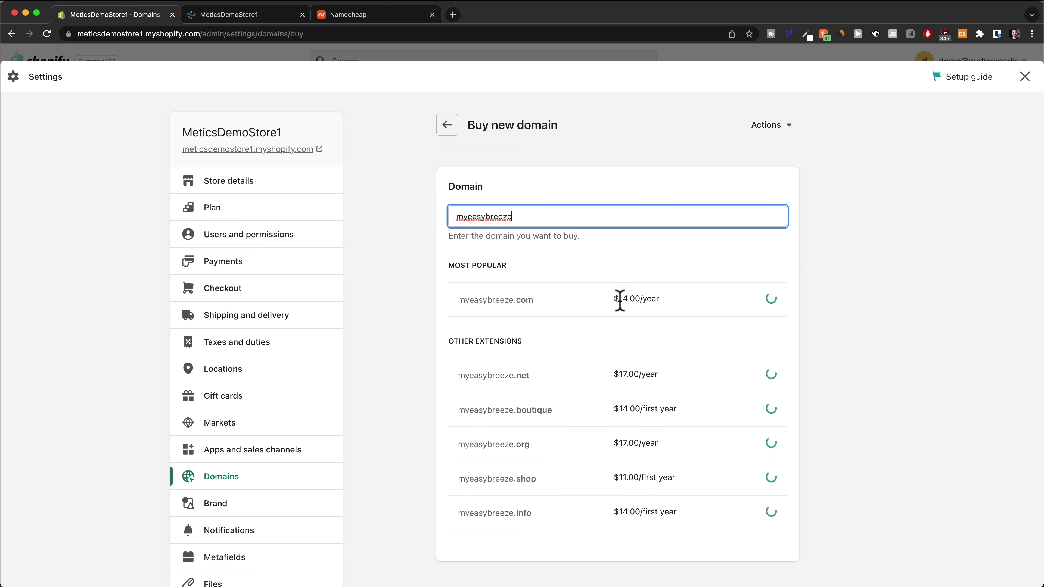
left_click(768, 307)
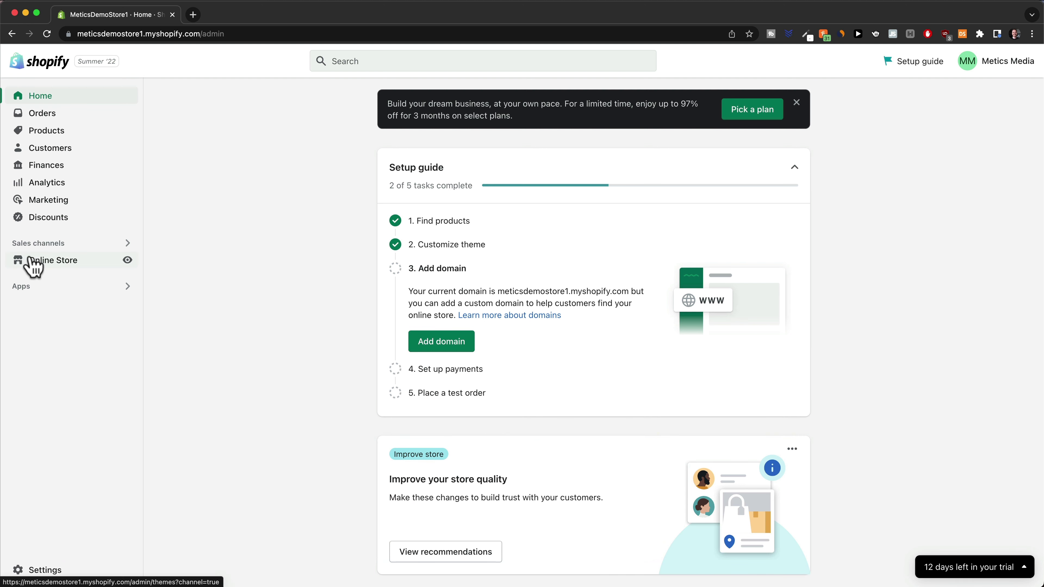
Paste MyEasyBreeze™ as the homepage title in Online Store Preferences
left_click(34, 263)
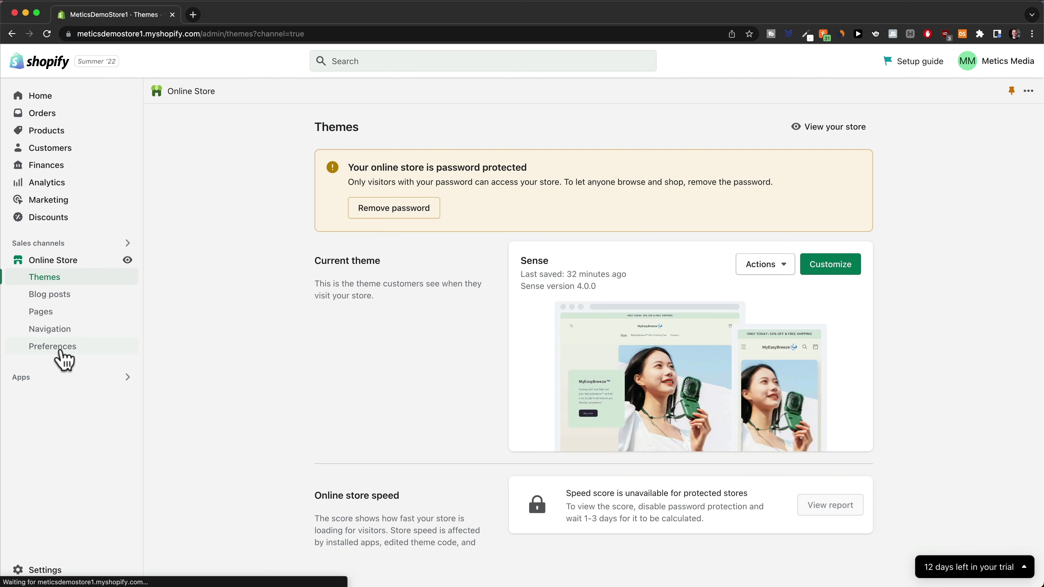
left_click(61, 357)
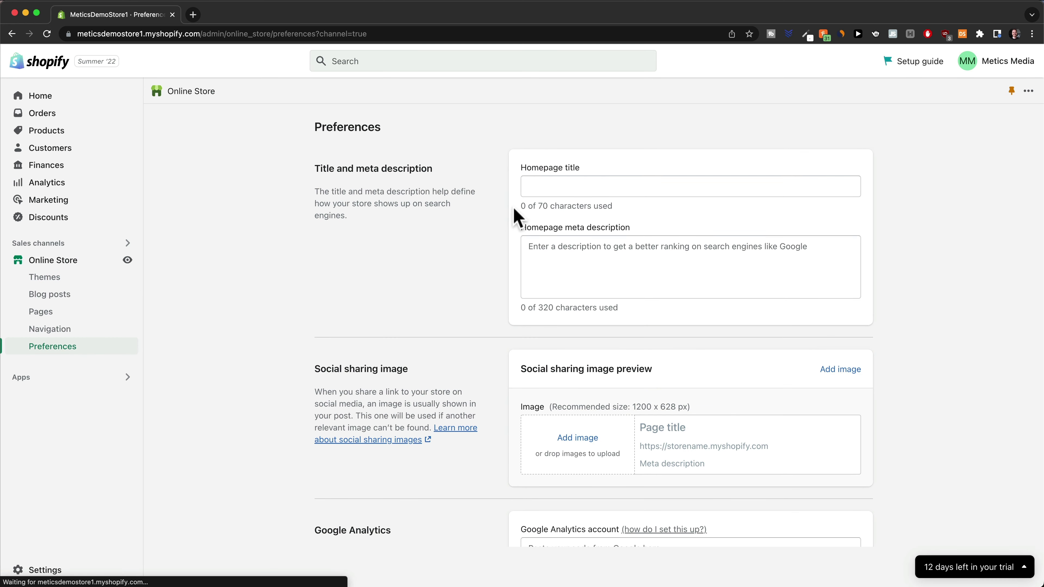
left_click(553, 188)
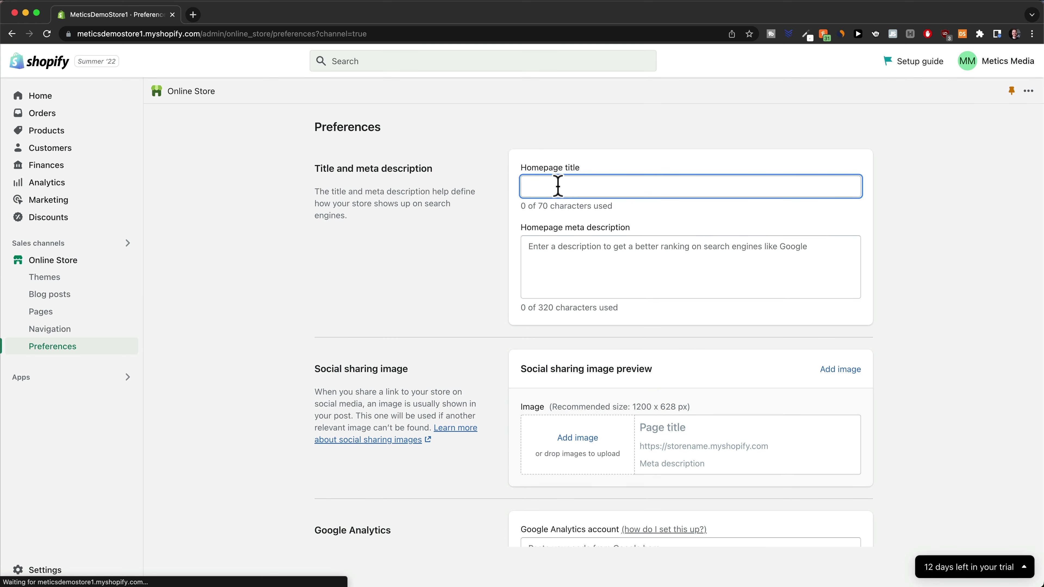
type("MyEasyBreeze™")
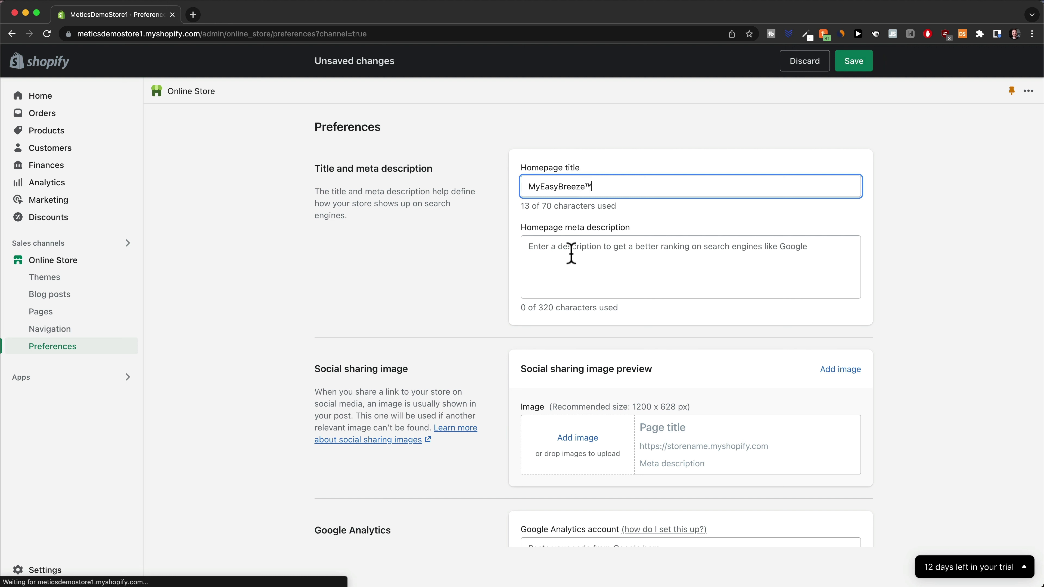
left_click(571, 253)
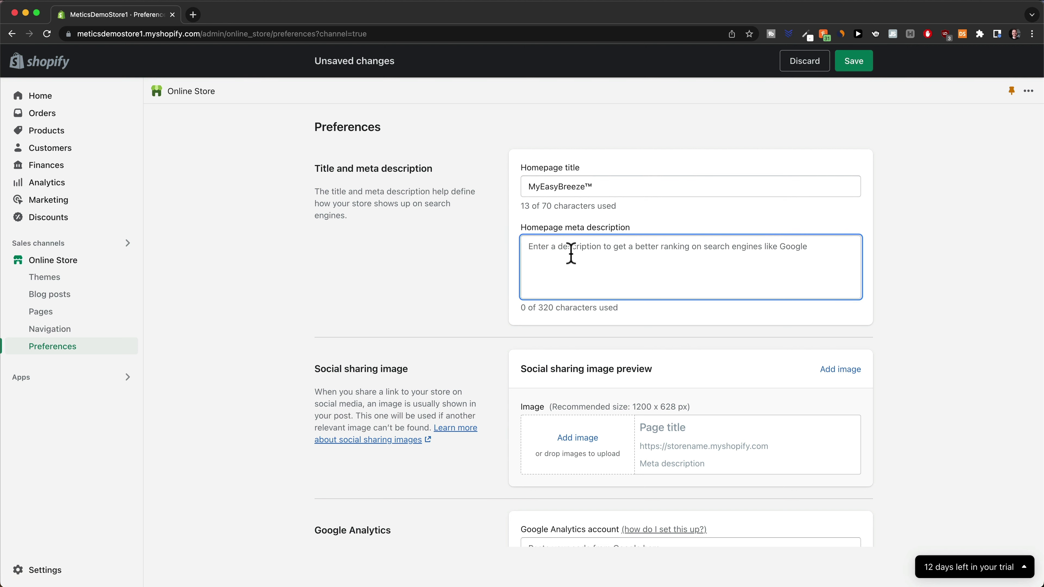
scroll(443, 286, "down", 5)
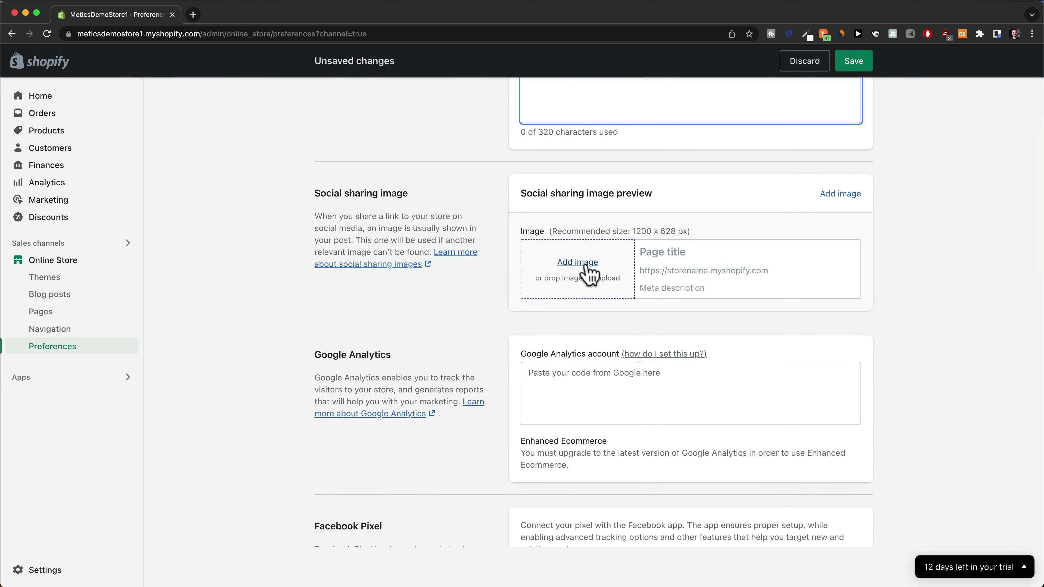
Upload lifestyle1.jpeg, the woman with the green fan, as the social sharing image
left_click(587, 267)
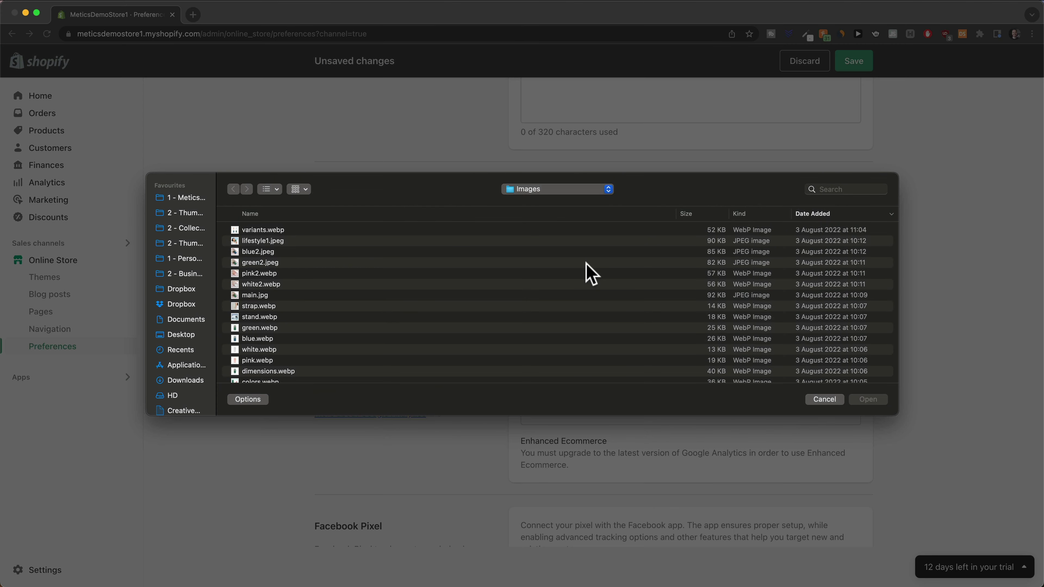
scroll(538, 261, "down", 3)
scroll(522, 258, "up", 3)
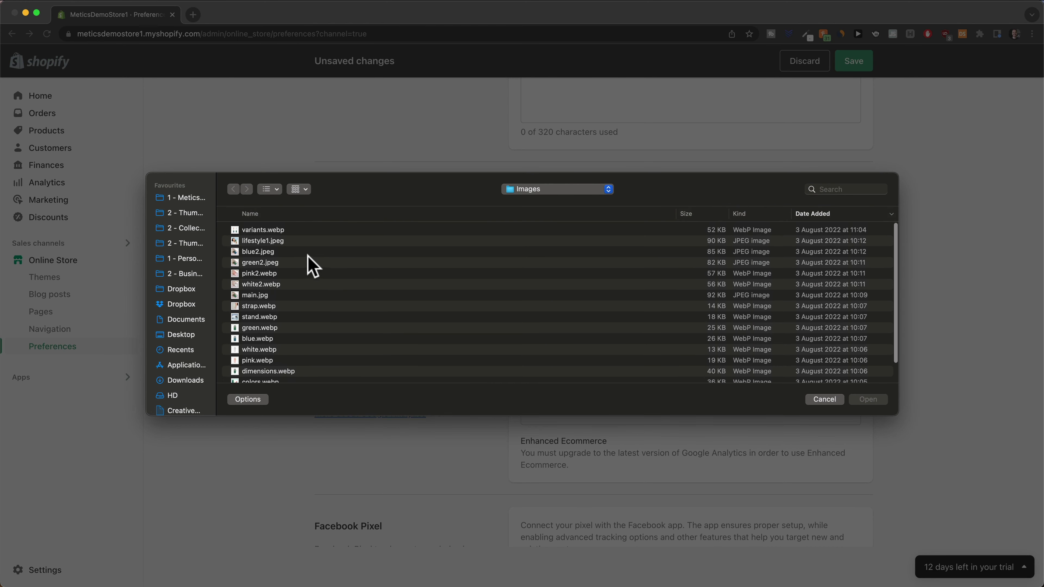
left_click(283, 241)
left_click(867, 399)
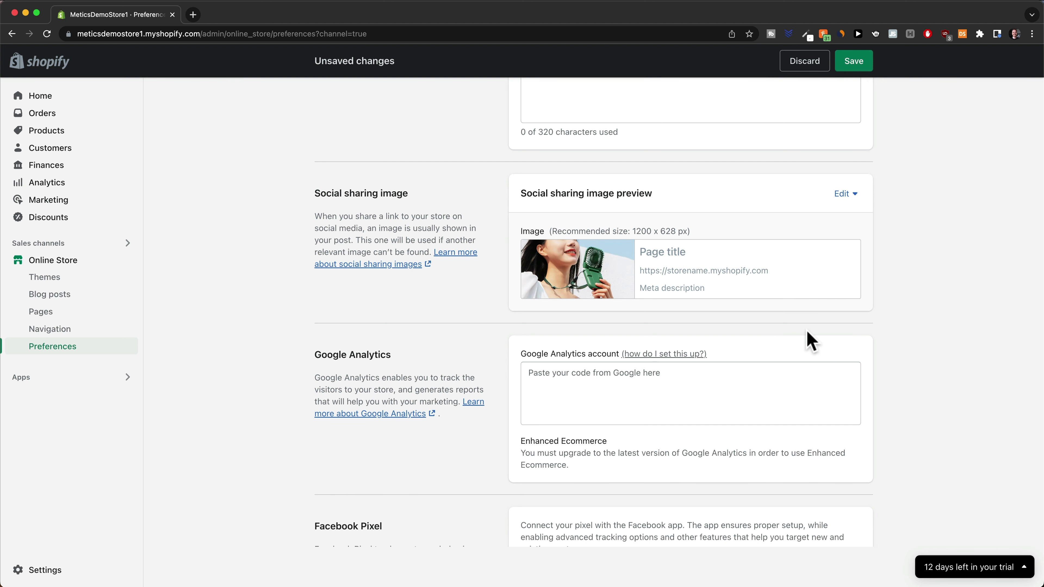
scroll(808, 336, "down", 1)
scroll(806, 335, "down", 4)
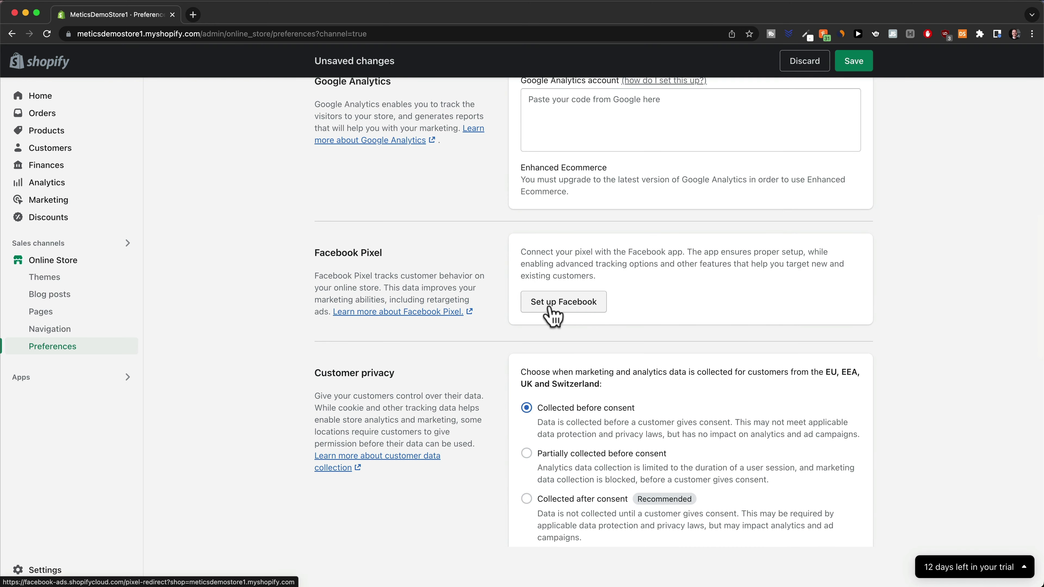
Follow the Password protection 'pick a plan' link and view the plan options in the new tab
left_click(553, 316)
scroll(808, 354, "down", 10)
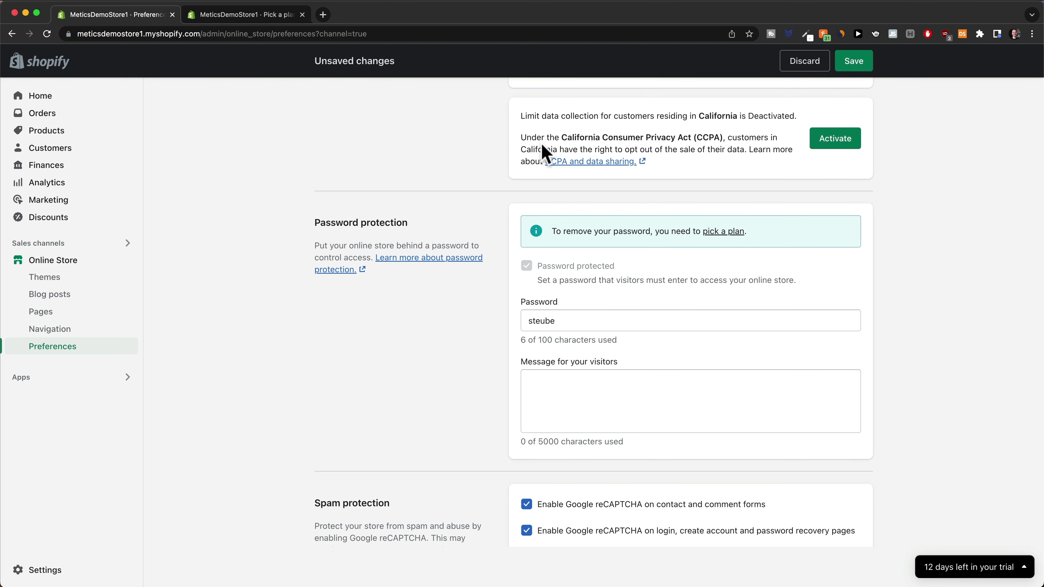
left_click(242, 15)
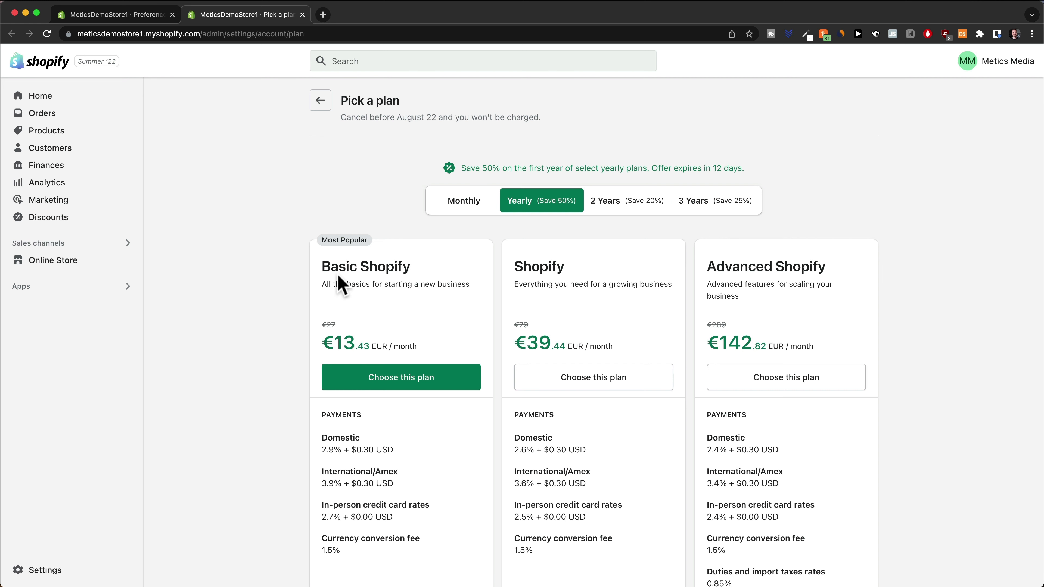
scroll(345, 284, "down", 2)
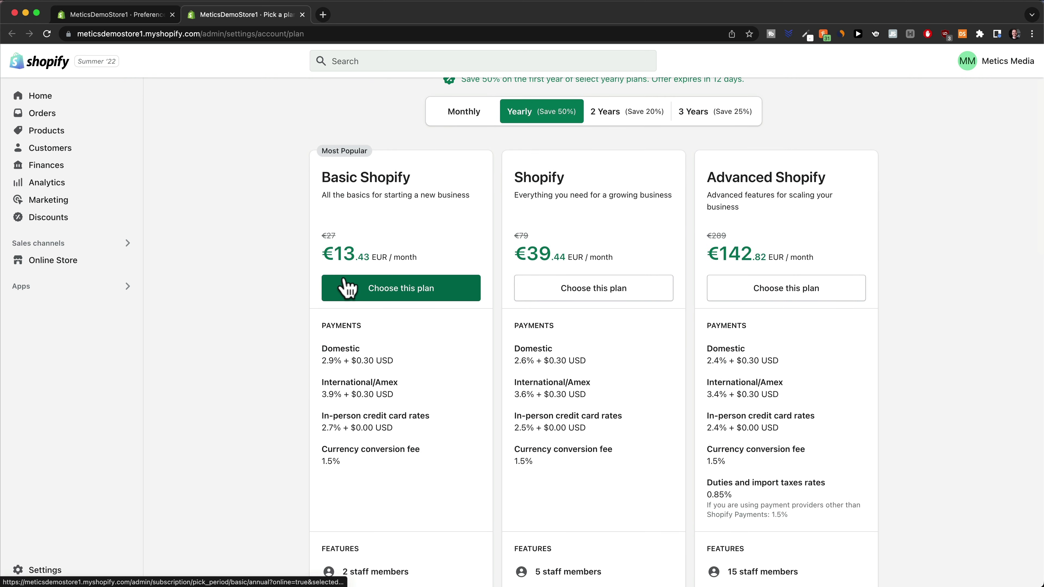
Start the Basic Shopify plan with monthly billing, €0.93 for the first 3 months
scroll(606, 396, "up", 1)
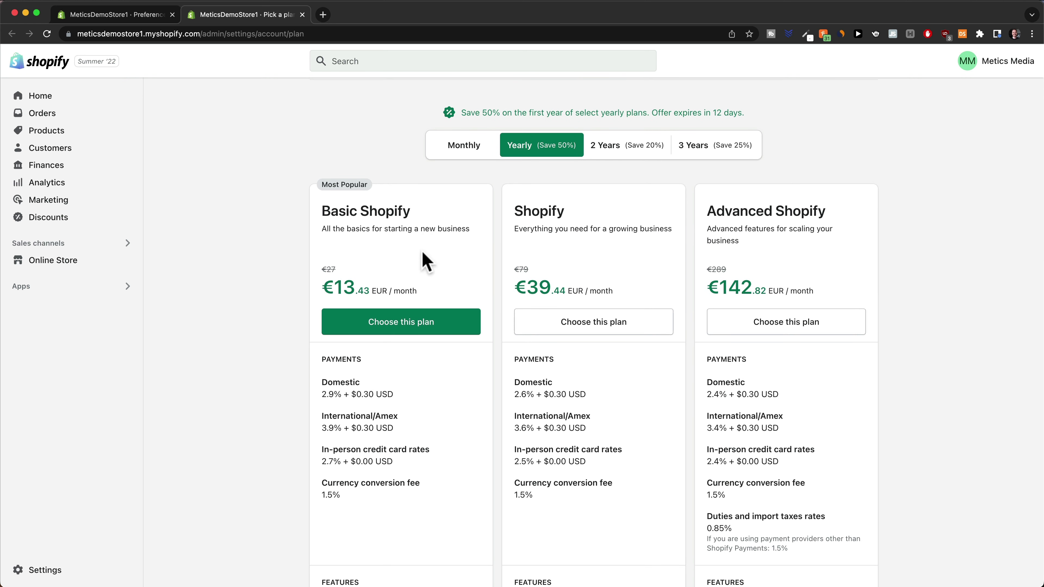
left_click(456, 153)
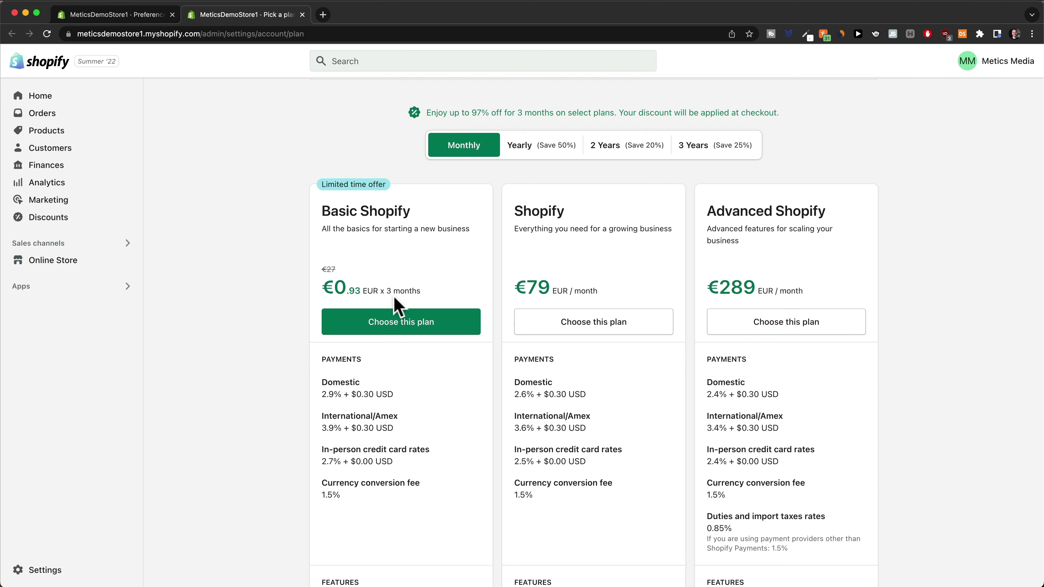
left_click(407, 333)
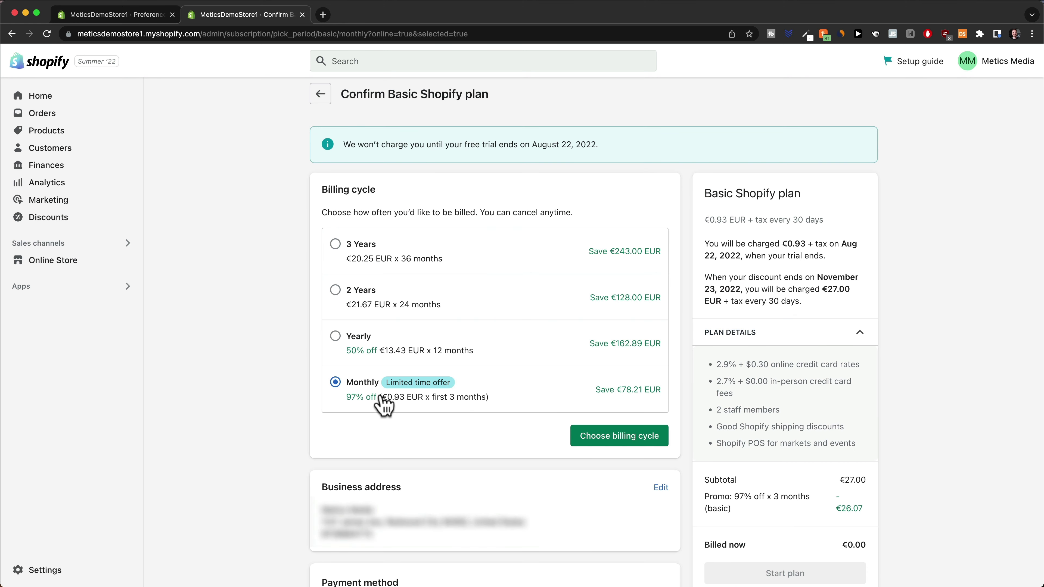
left_click(614, 436)
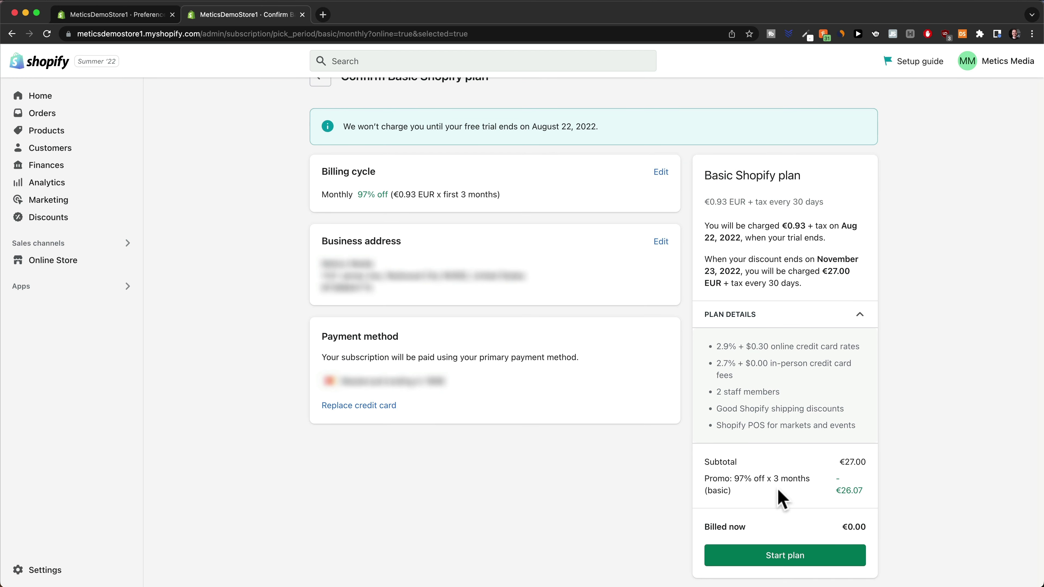
left_click(788, 557)
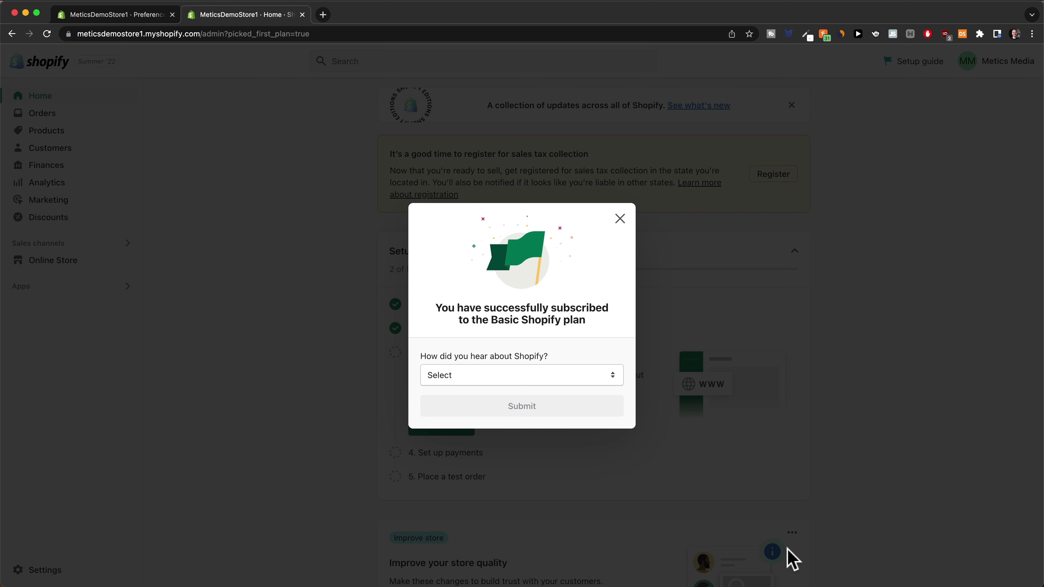
Uncheck Password protected in Online Store Preferences and save
left_click(724, 453)
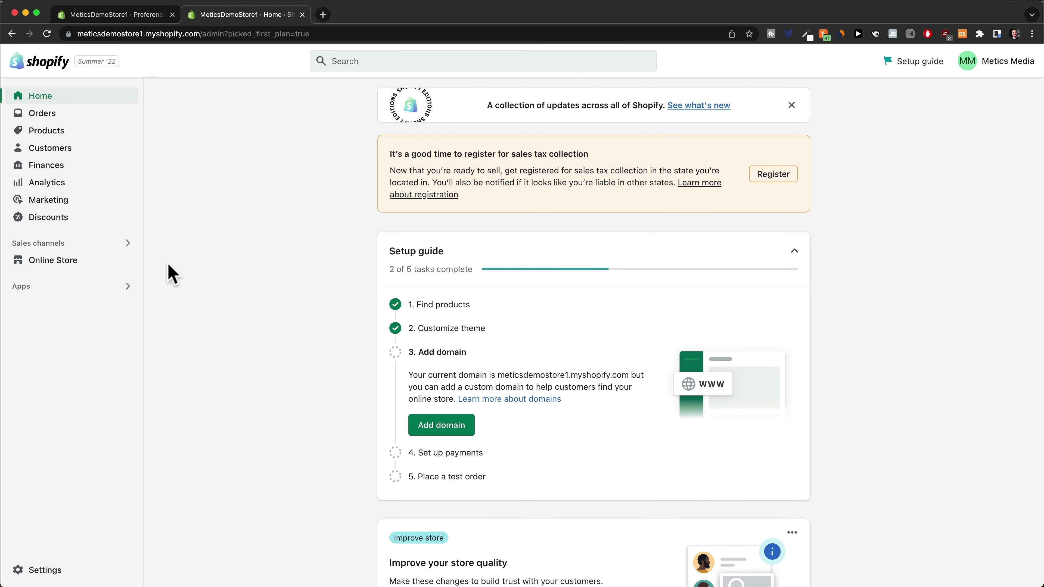
left_click(66, 262)
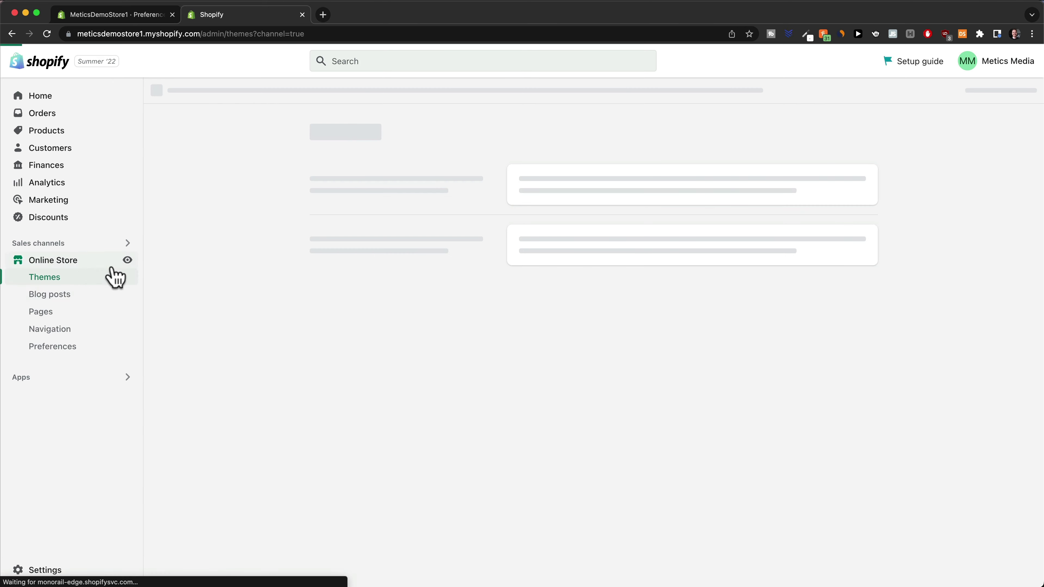
left_click(66, 348)
scroll(403, 396, "down", 10)
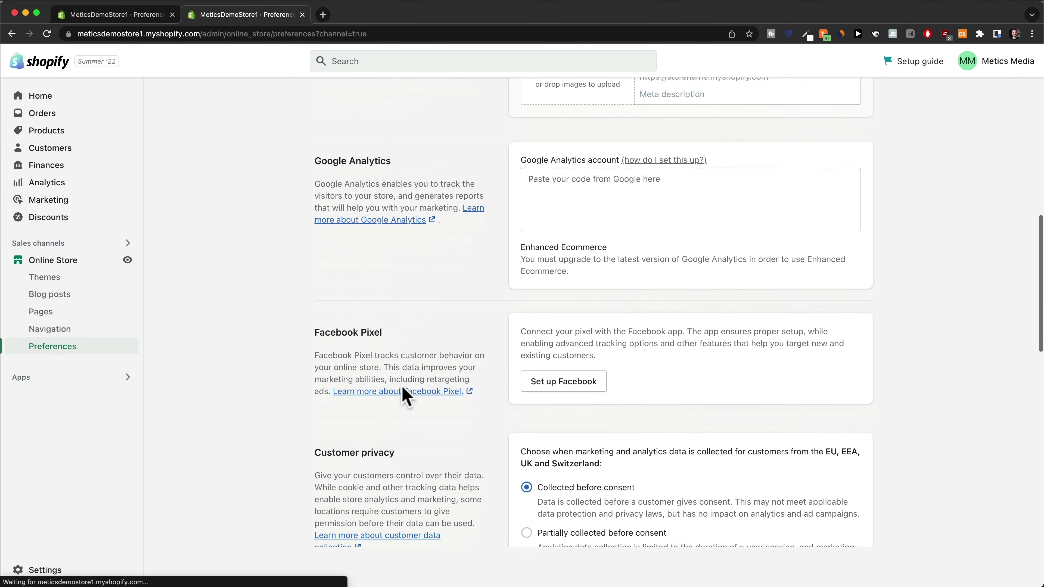
scroll(405, 397, "down", 15)
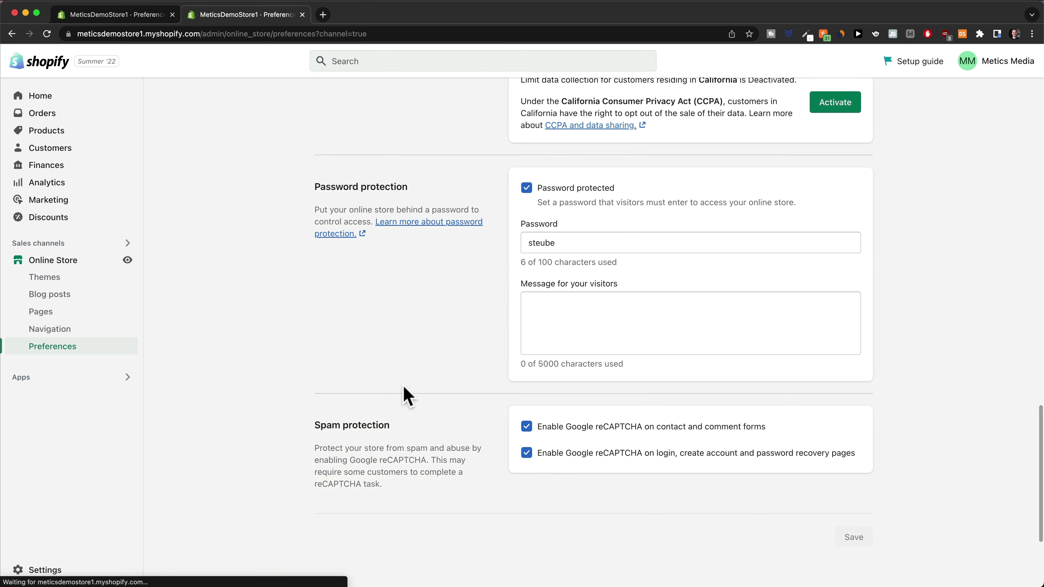
left_click(528, 189)
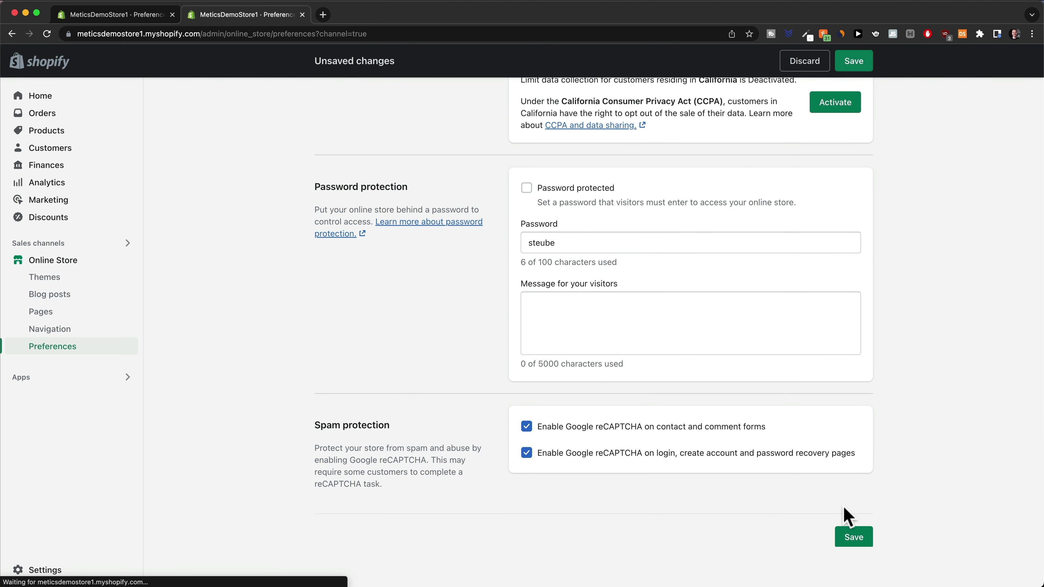
left_click(854, 539)
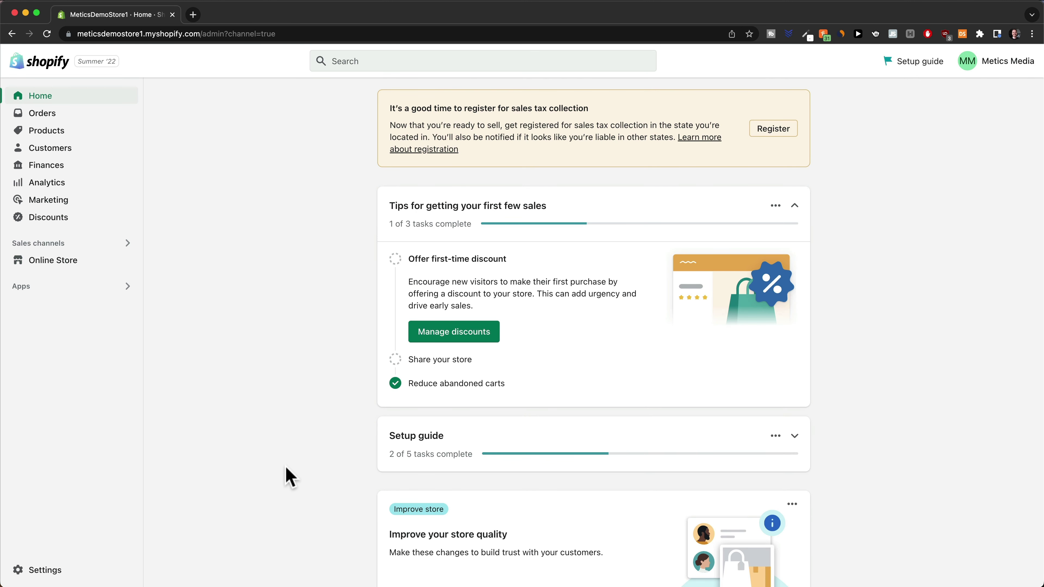
left_click(47, 573)
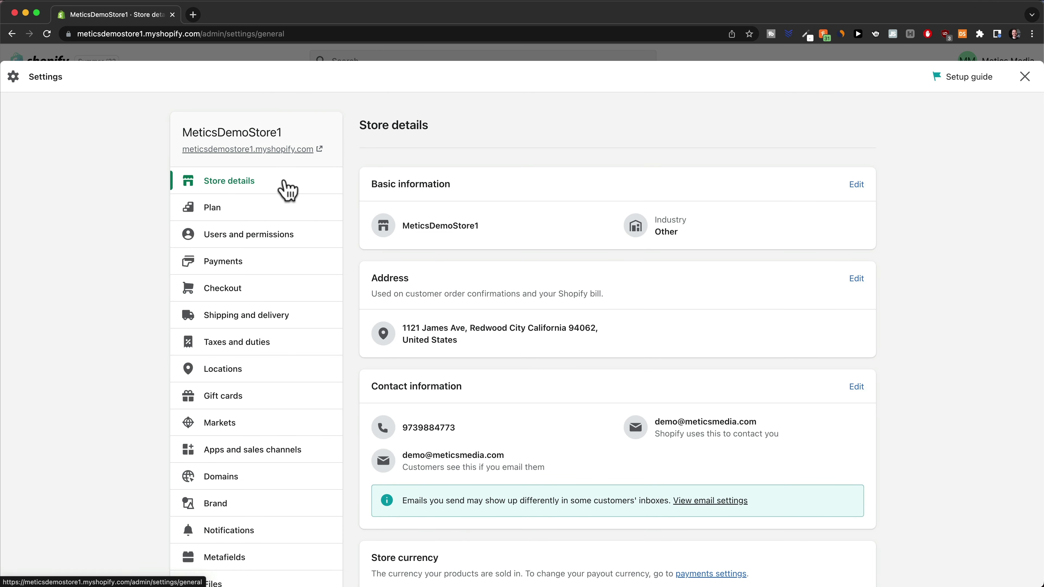
left_click(856, 185)
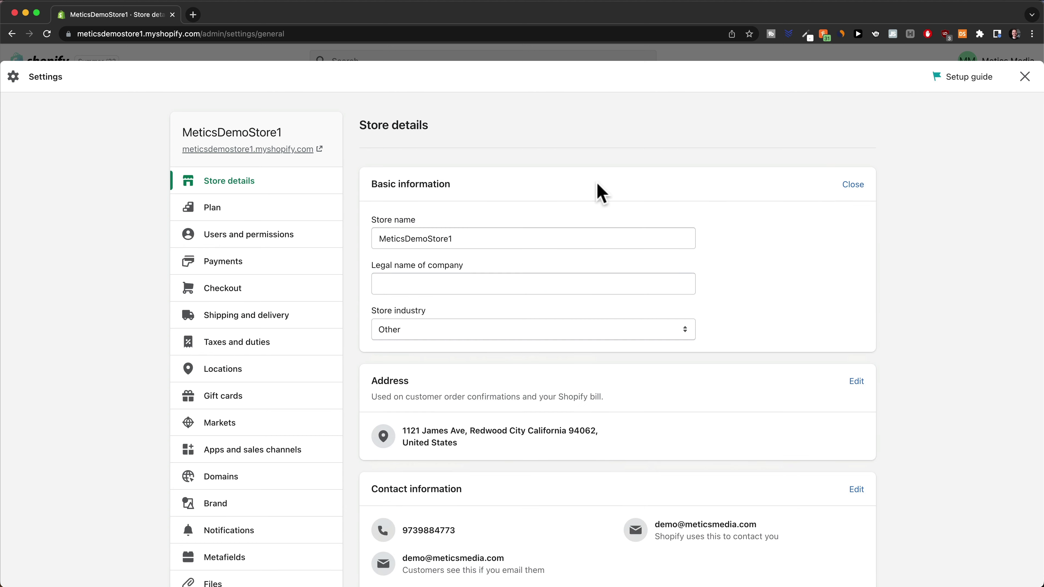
double_click(504, 237)
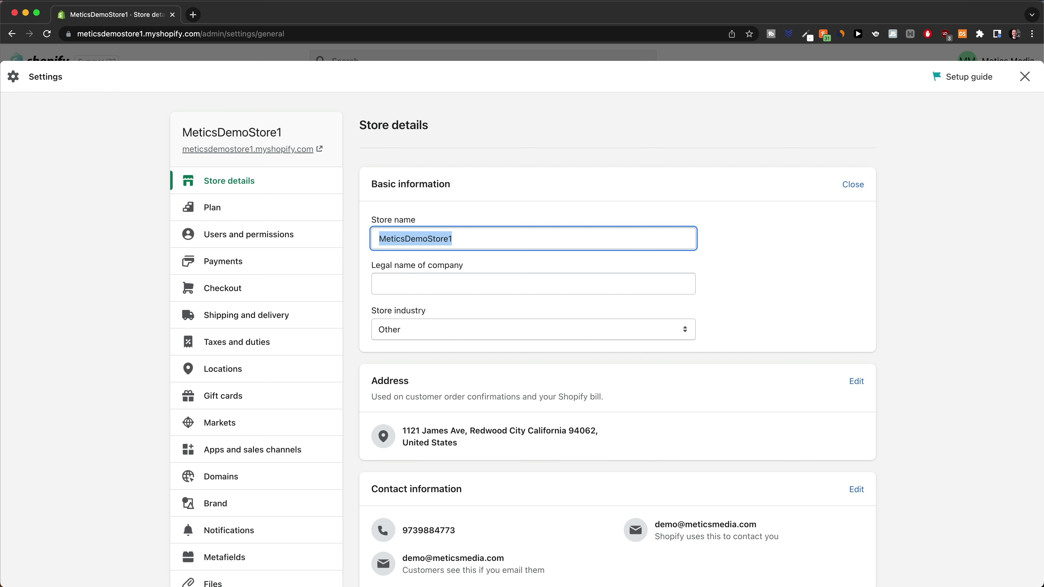
type("MyEasy")
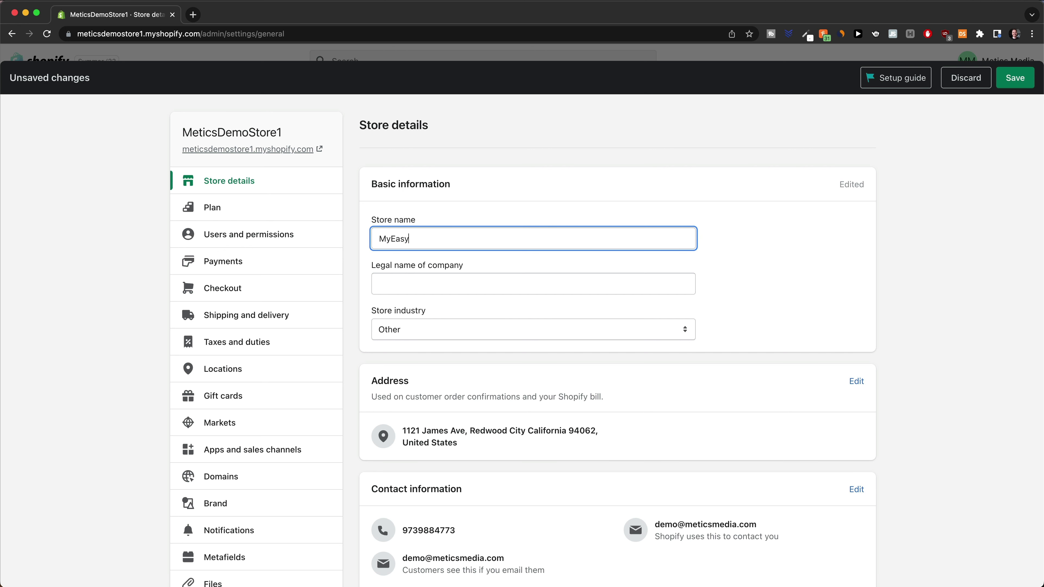
type("Breeze")
left_click(986, 120)
left_click(1001, 82)
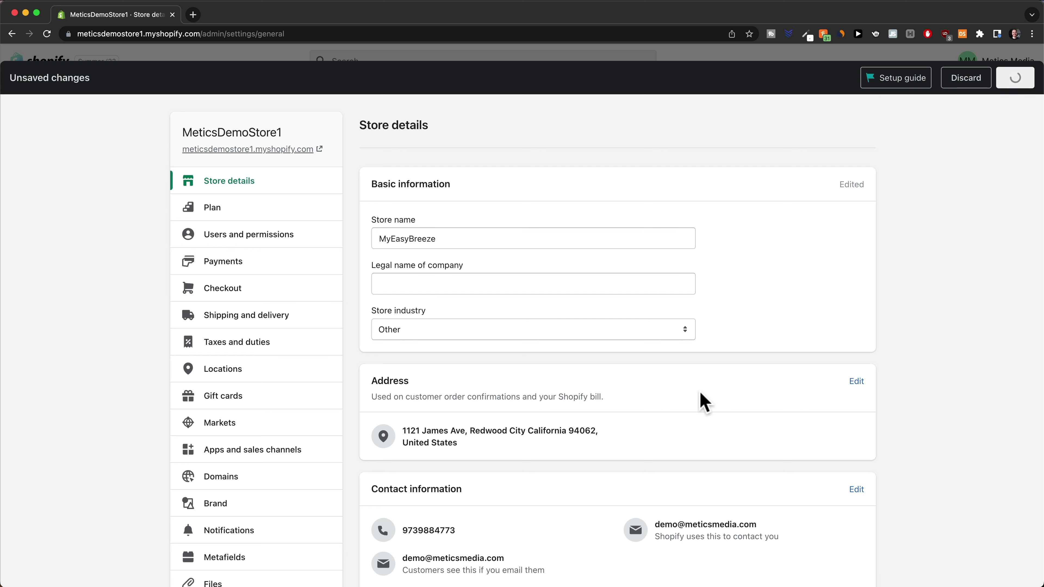
scroll(739, 346, "down", 5)
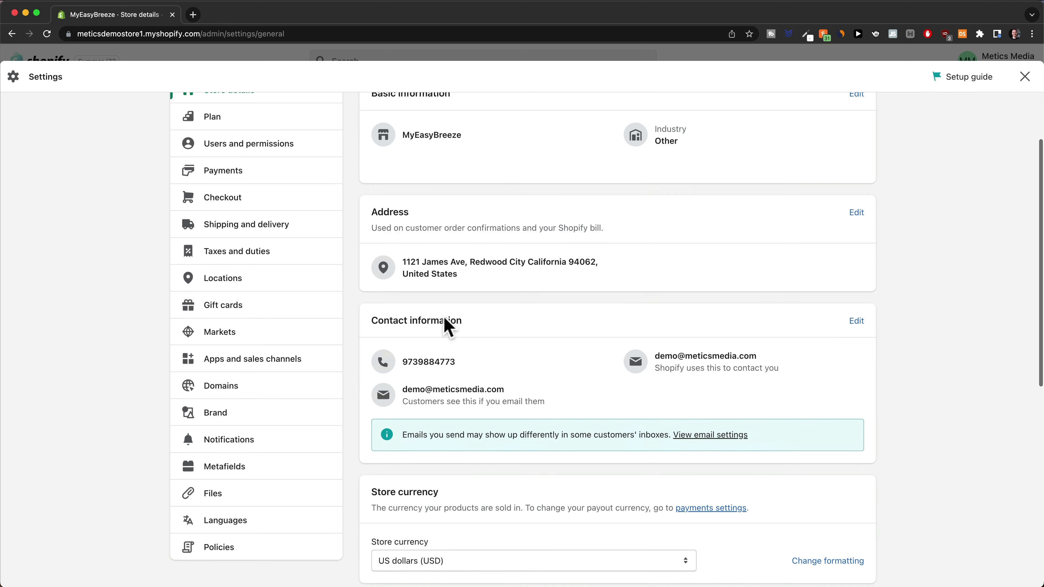
scroll(509, 238, "down", 5)
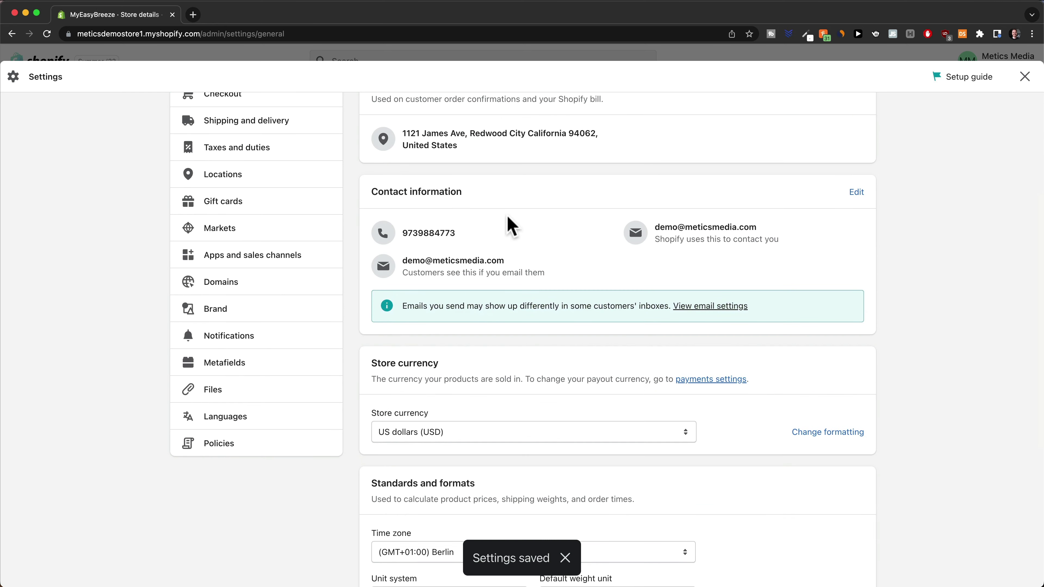
scroll(464, 234, "up", 2)
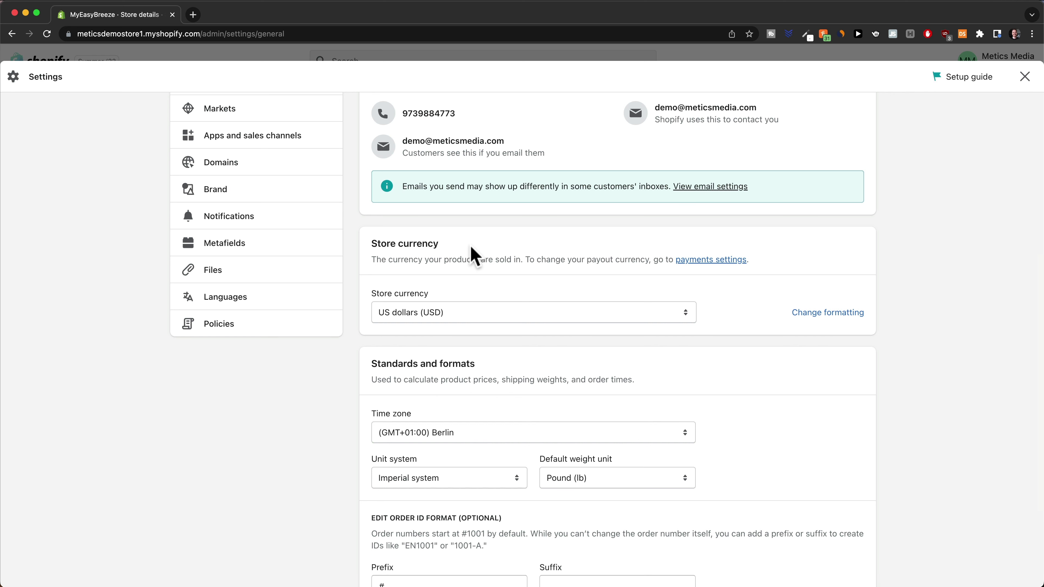
scroll(470, 245, "up", 8)
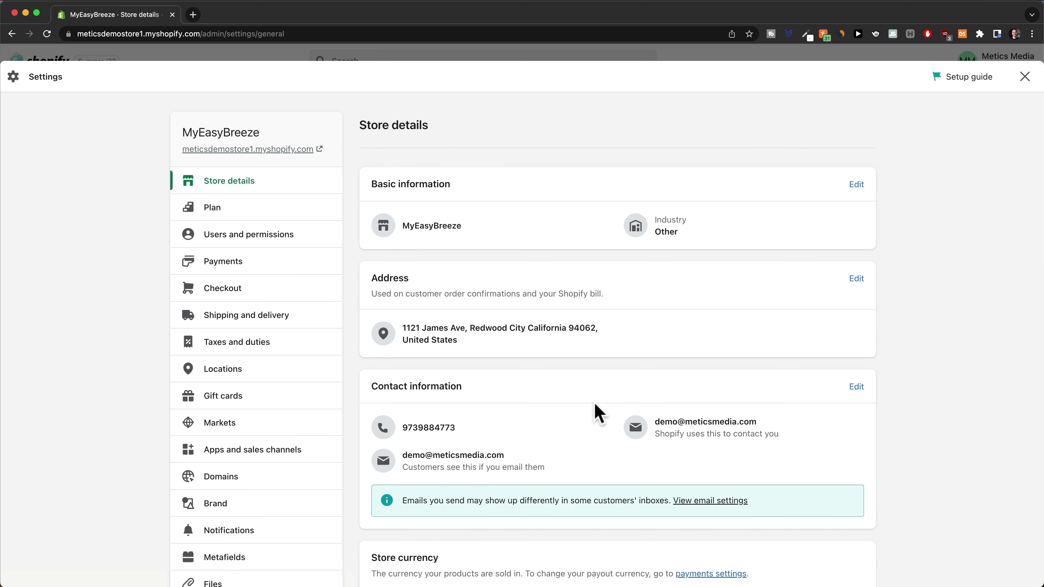
Delete the Domestic and Rest of the World zones from the General rates profile
left_click(258, 319)
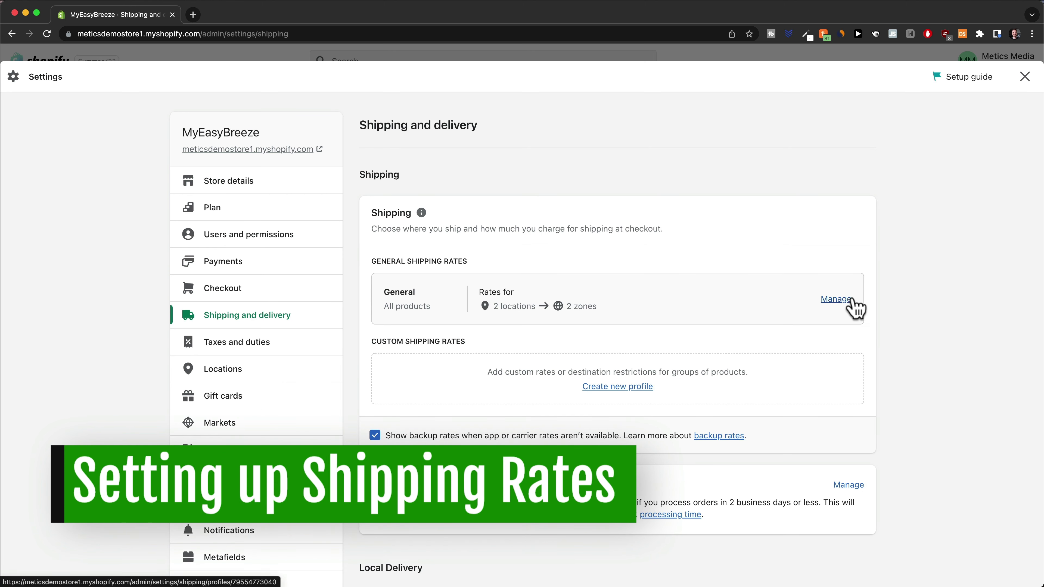
left_click(838, 300)
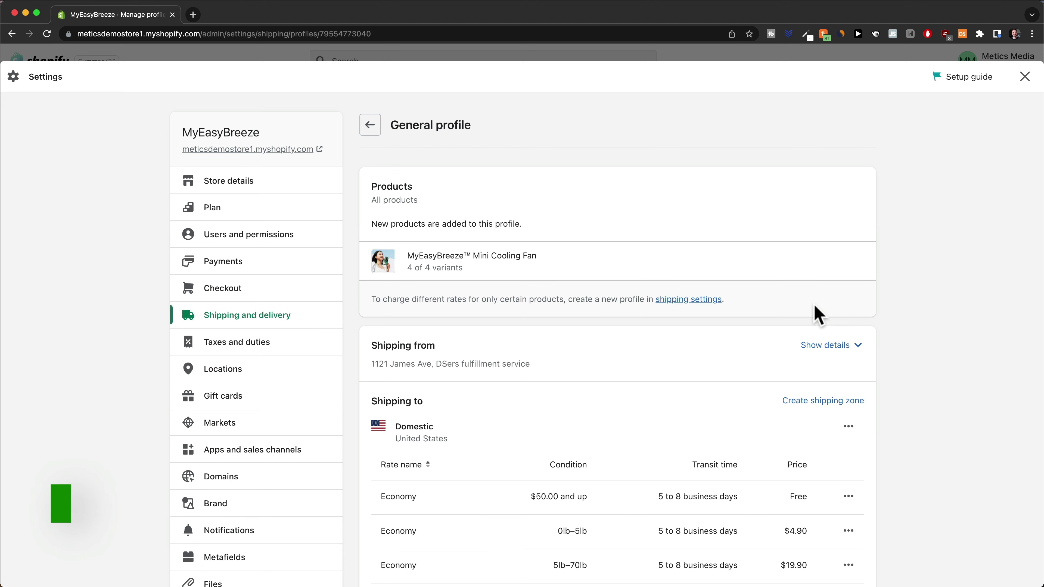
scroll(817, 314, "down", 10)
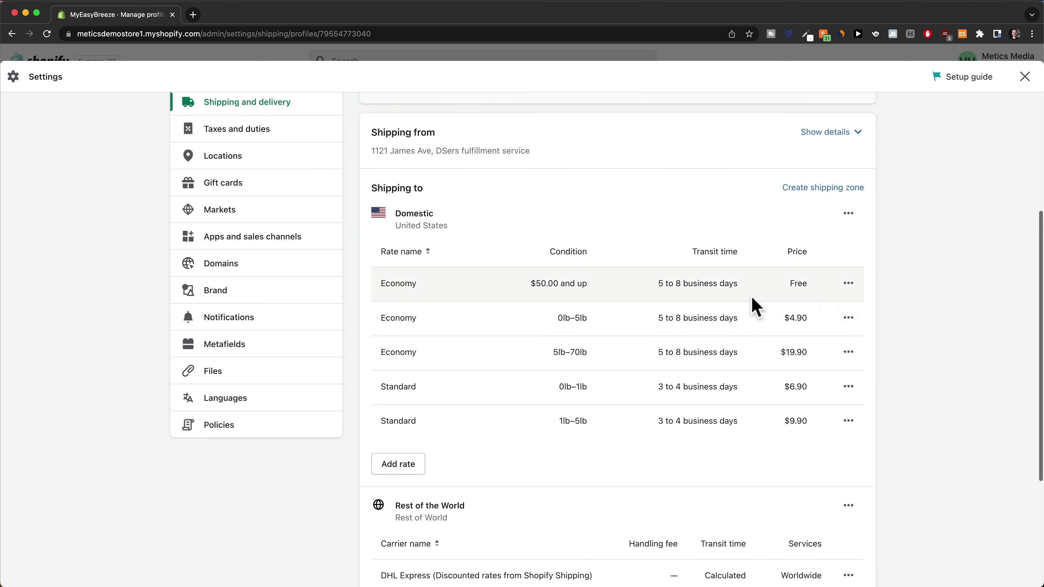
scroll(752, 317, "up", 3)
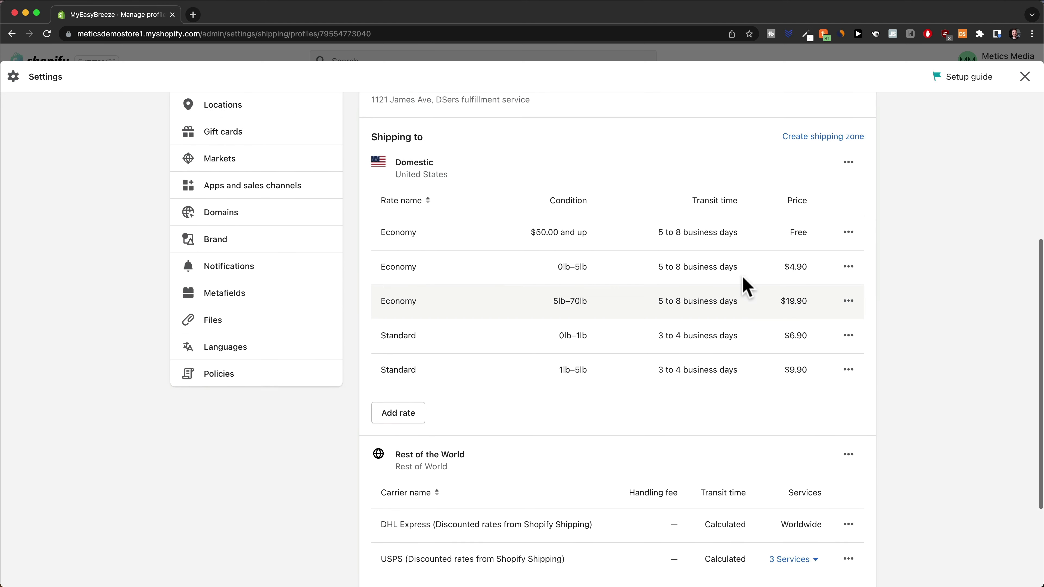
scroll(589, 466, "down", 5)
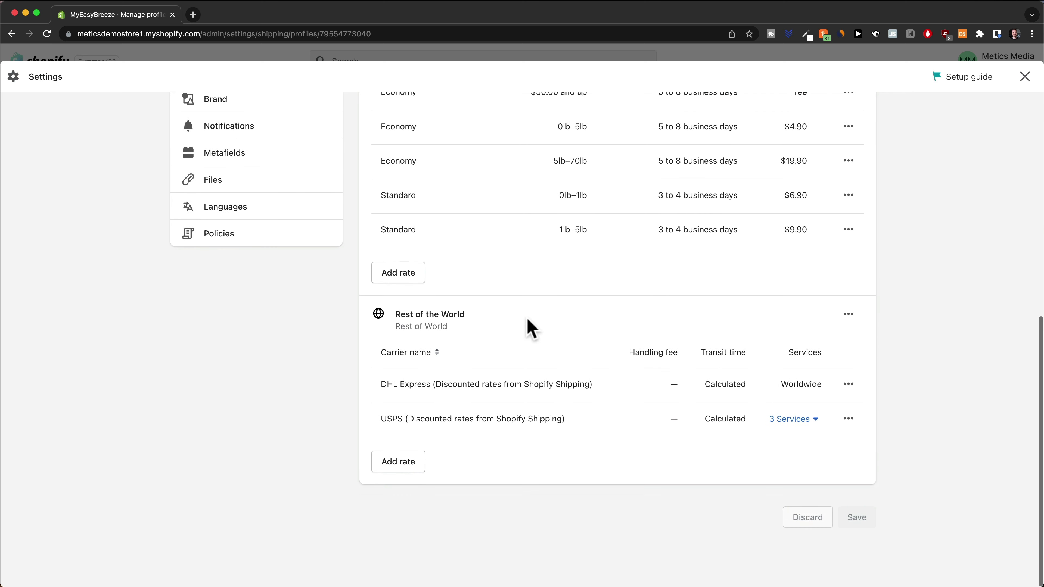
scroll(617, 378, "up", 4)
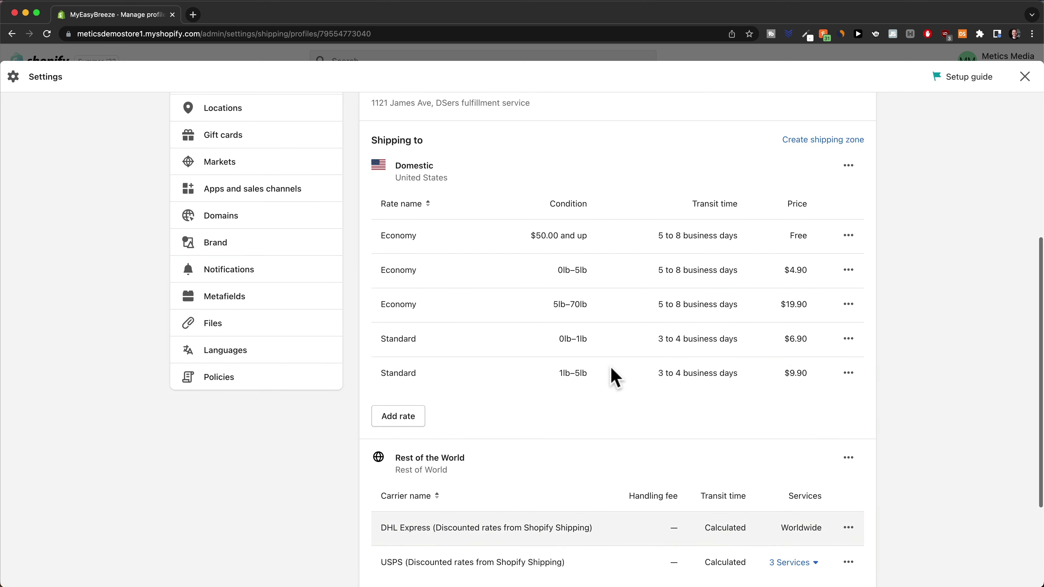
scroll(859, 333, "up", 2)
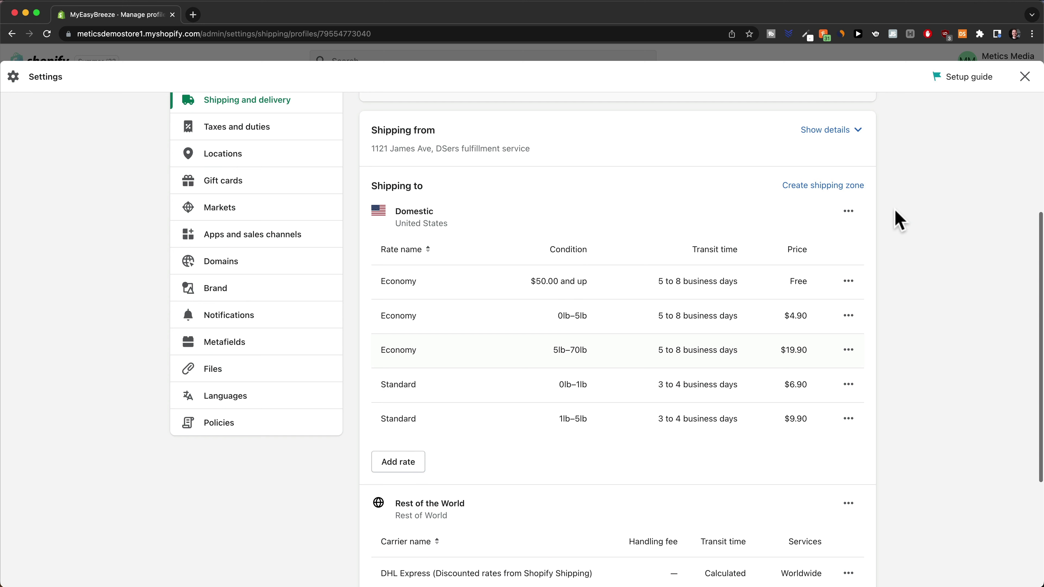
left_click(848, 212)
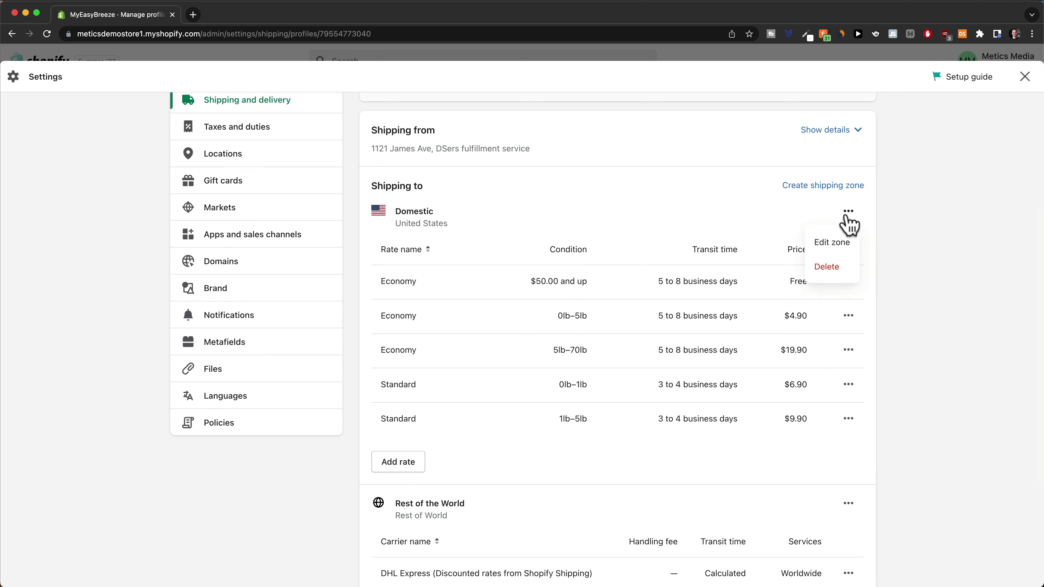
left_click(832, 267)
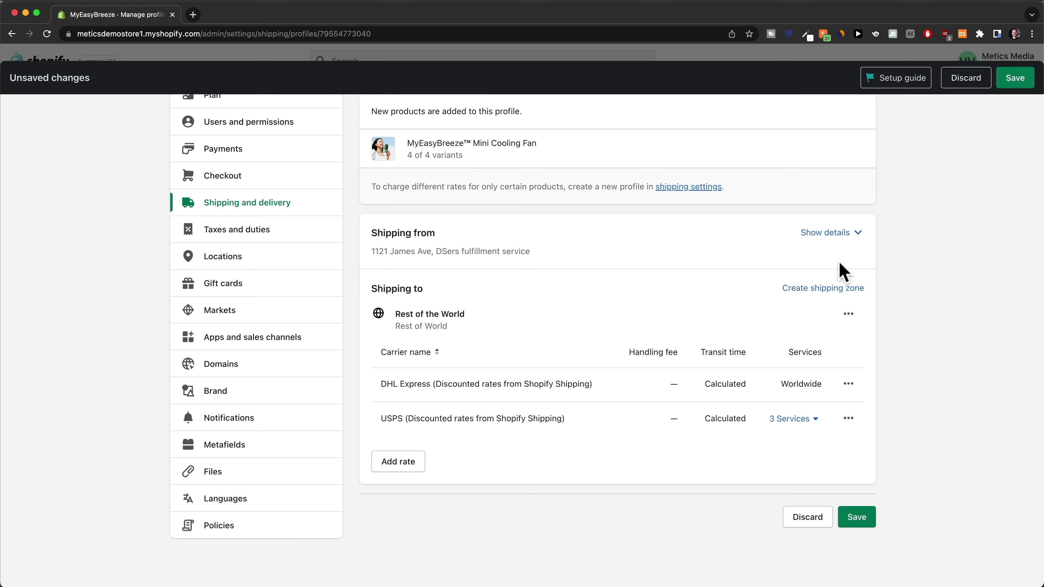
left_click(849, 317)
left_click(828, 370)
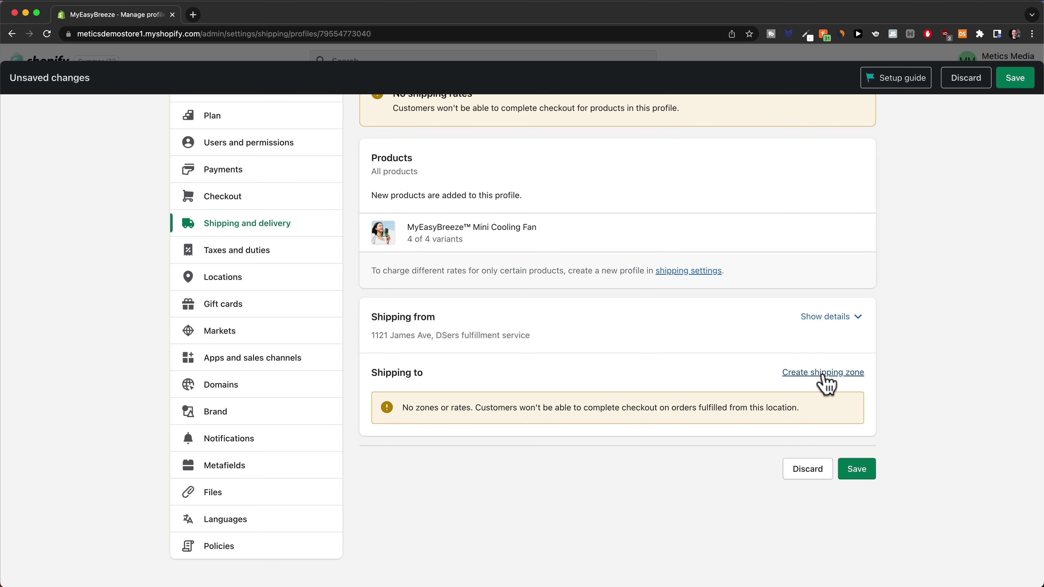
Create a zone named US that includes the whole United States, all 62 states
left_click(826, 373)
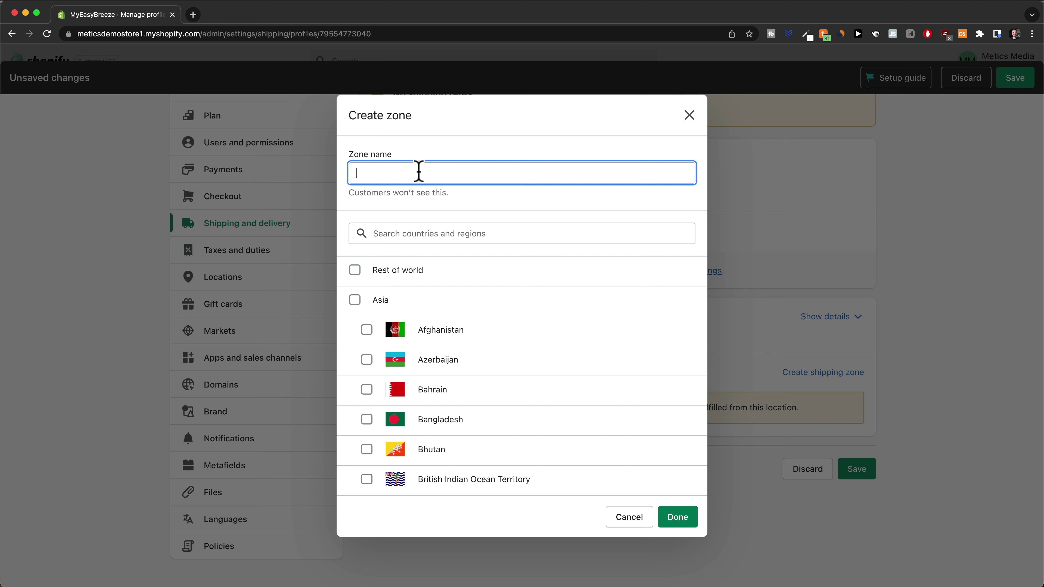
type("US")
left_click(412, 234)
type("unit")
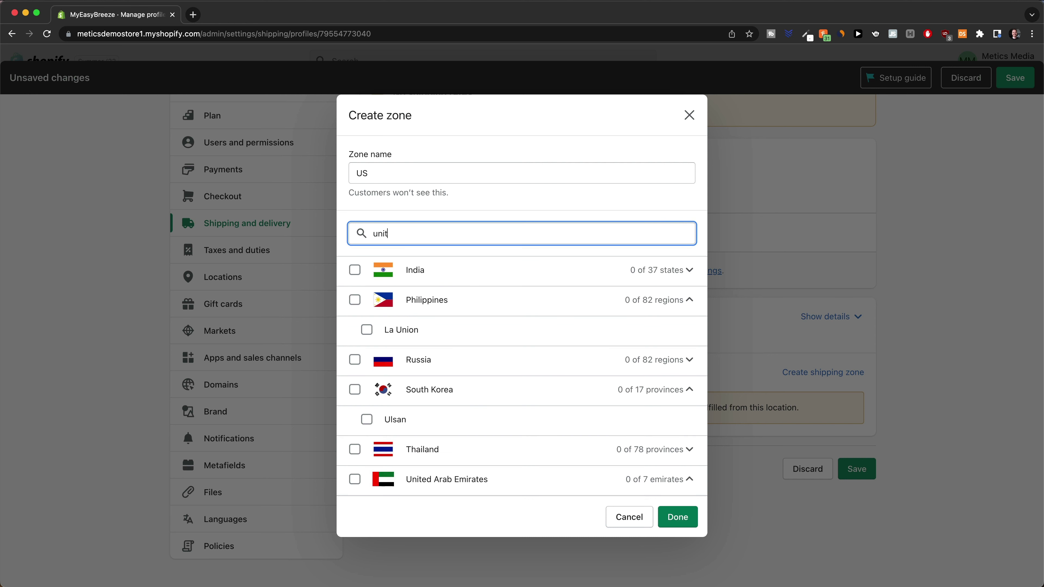
type("ed stat")
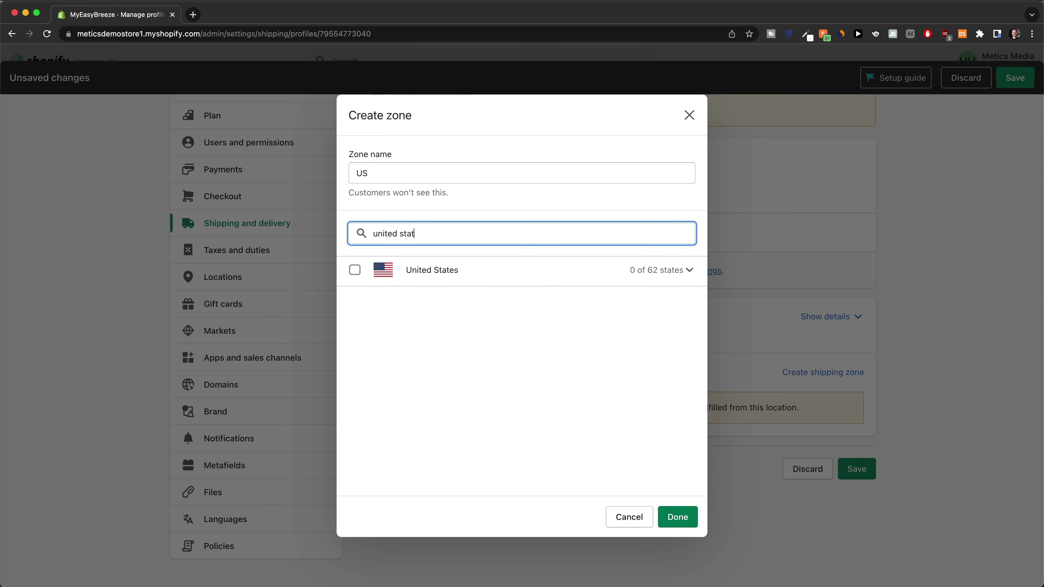
left_click(355, 271)
left_click(676, 517)
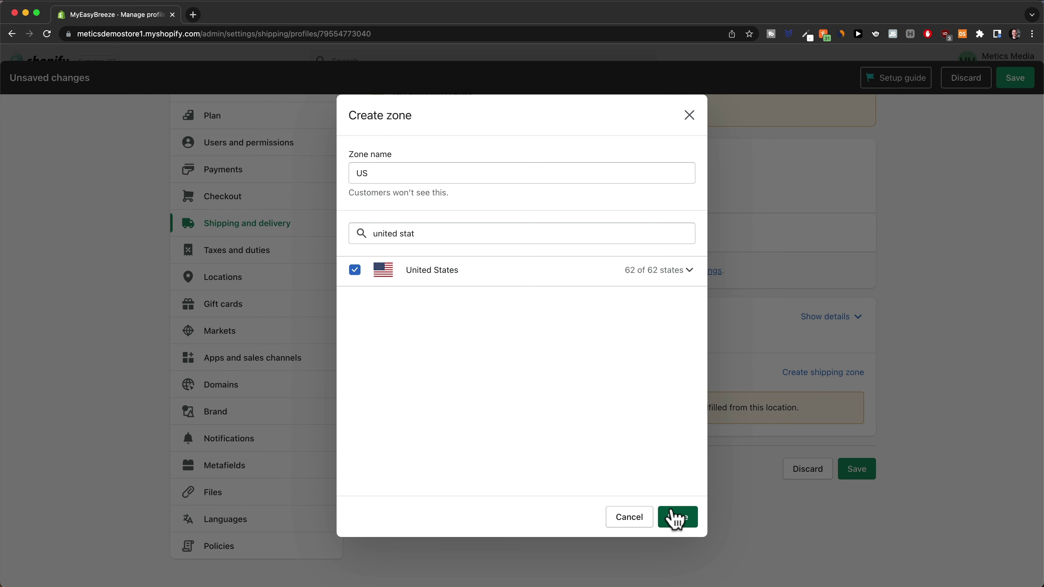
scroll(618, 407, "down", 3)
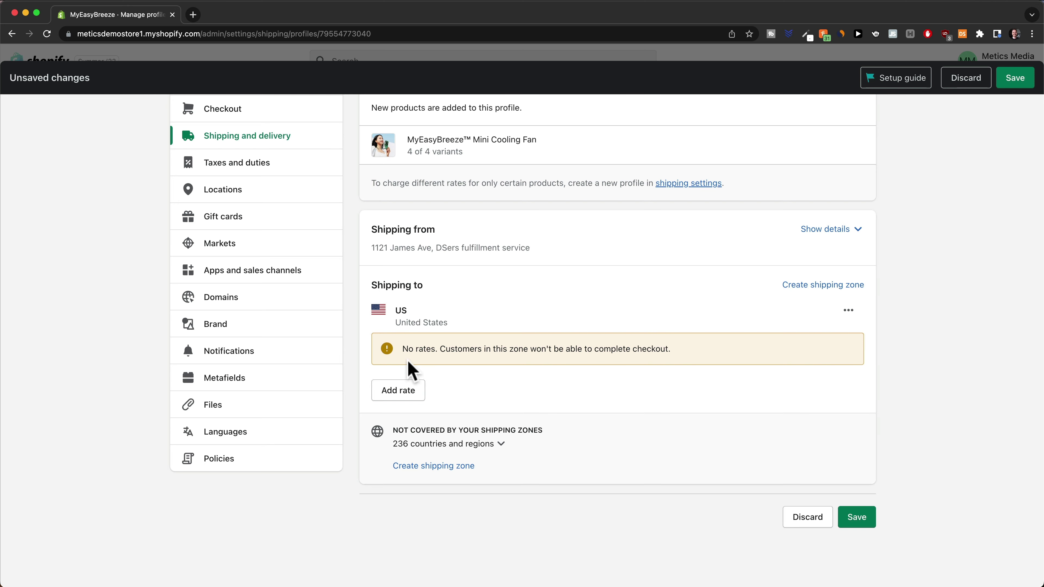
Add a Free Shipping rate at no charge to the US zone
left_click(405, 393)
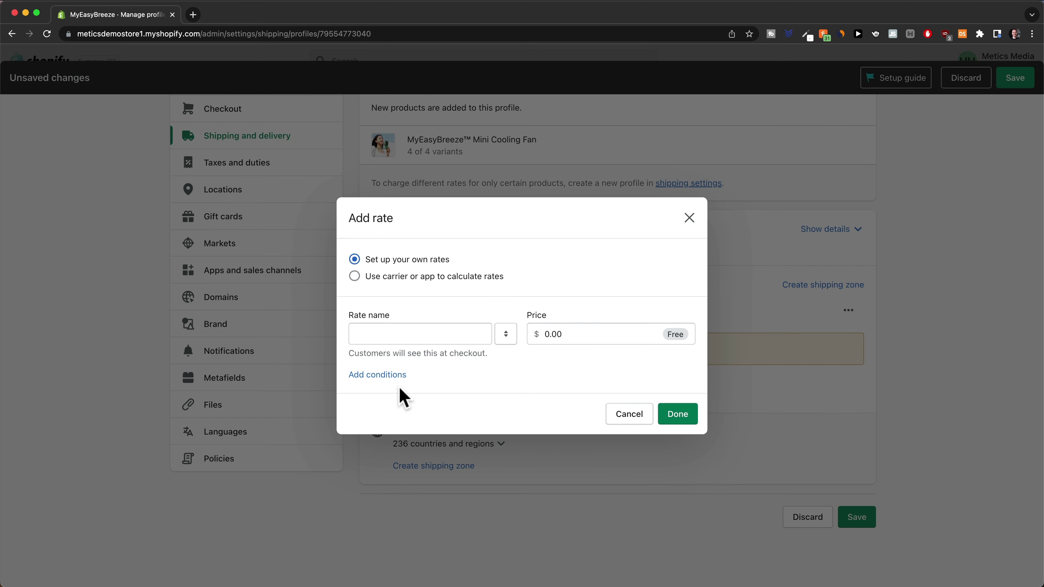
left_click(403, 334)
type("Free Sh")
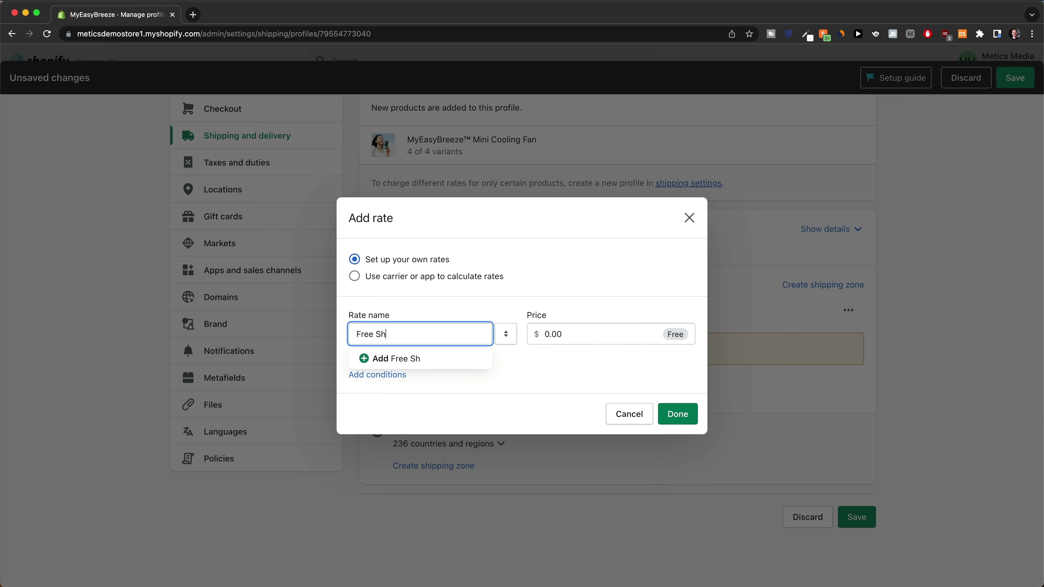
type("ipping")
left_click(585, 368)
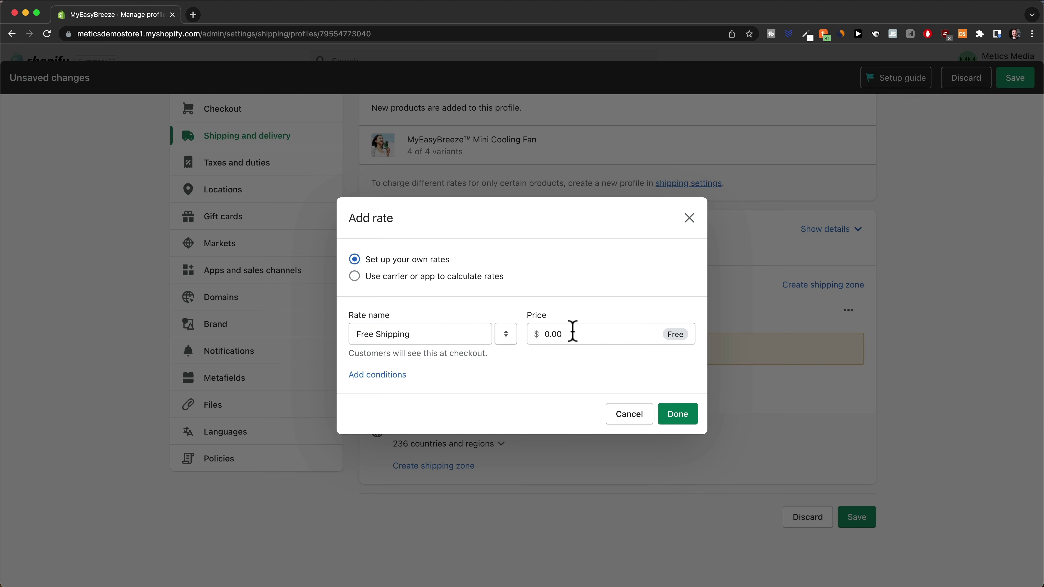
left_click(674, 416)
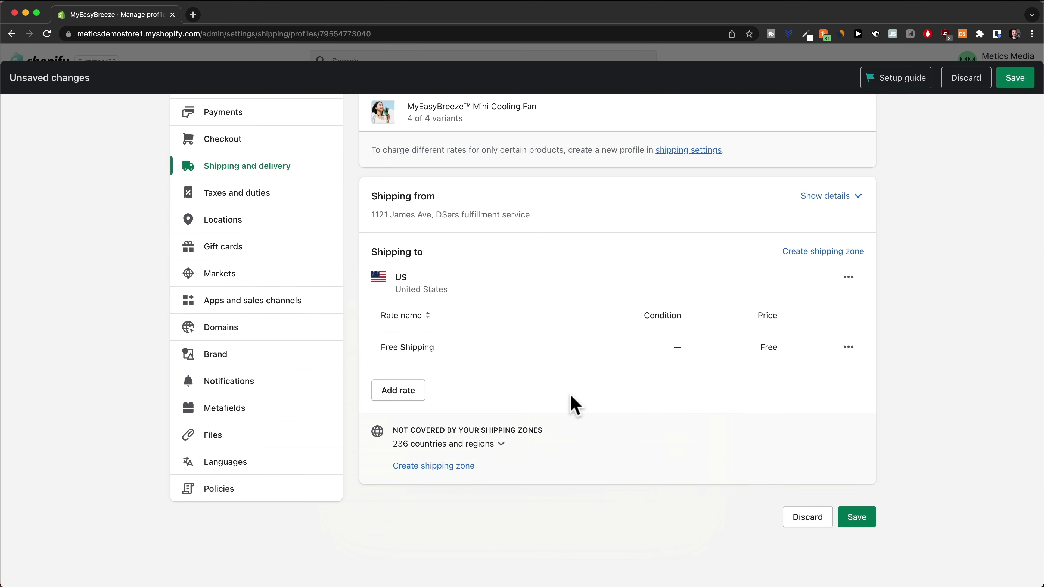
Add an Express Shipping rate priced at $8.00 to the US zone
left_click(407, 395)
left_click(399, 334)
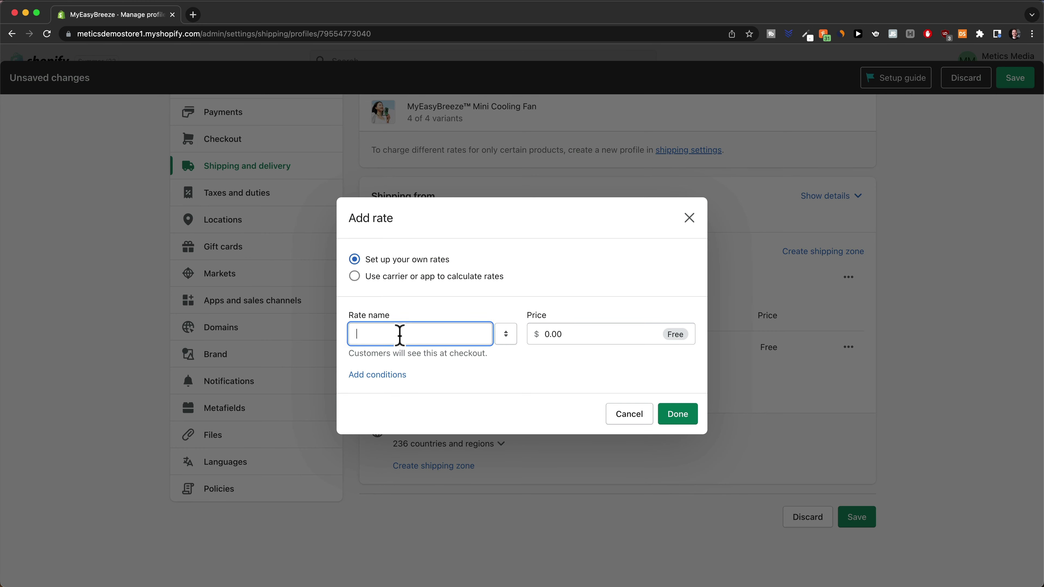
type("Exp")
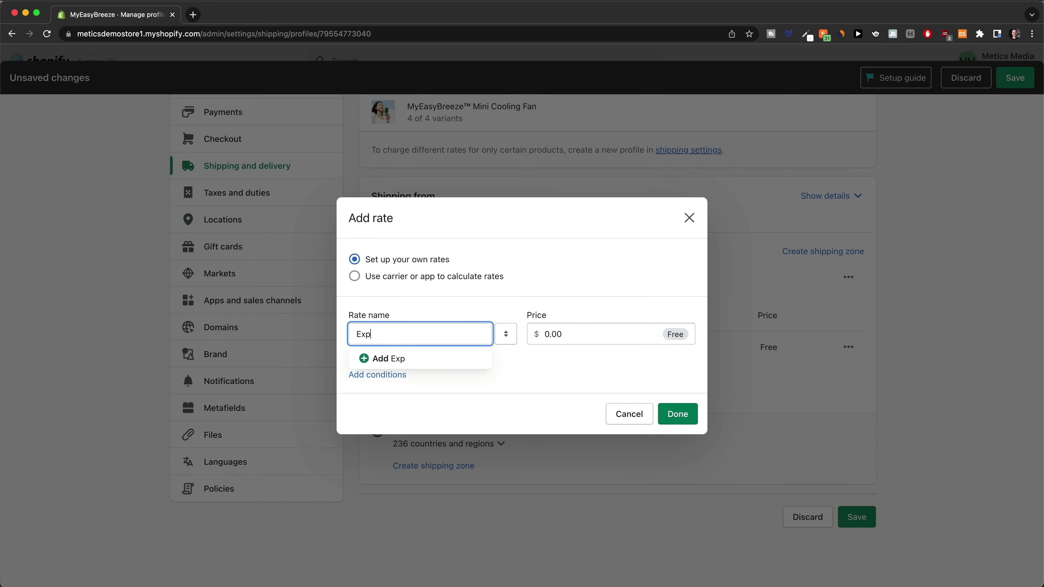
type("ress Shipping")
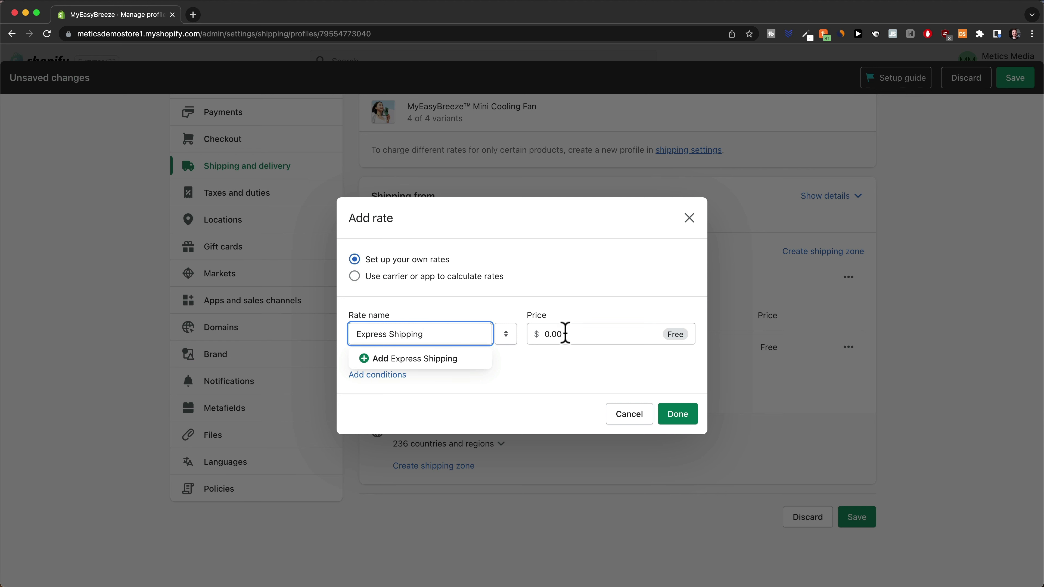
left_click_drag(564, 333, 543, 334)
type("8")
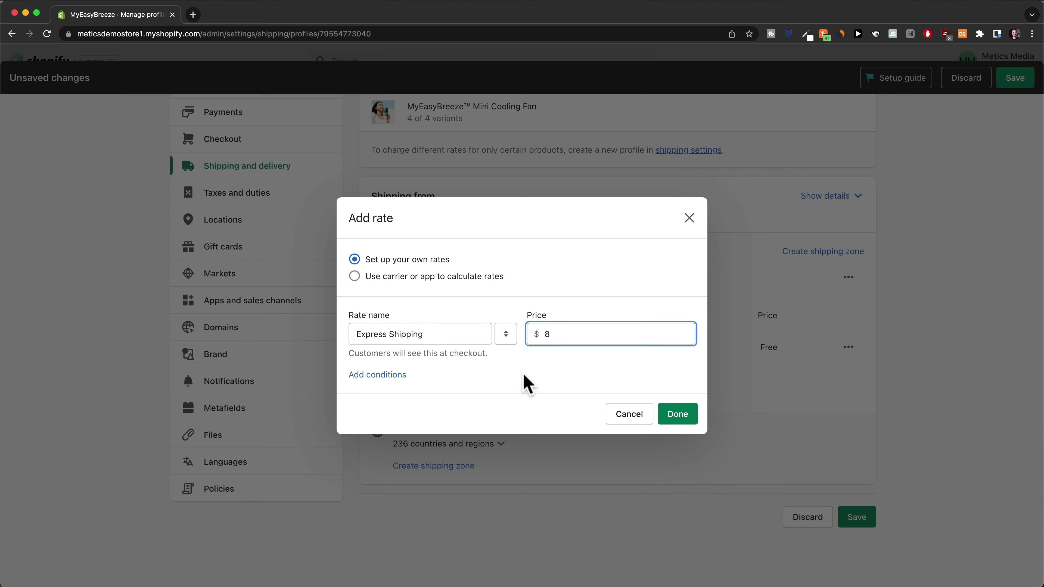
left_click(528, 384)
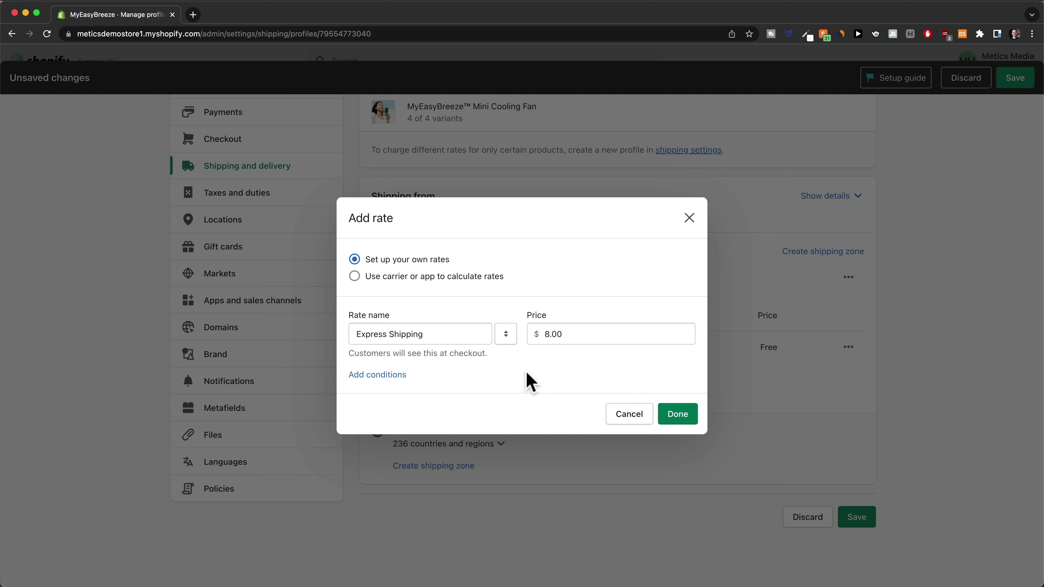
left_click(664, 413)
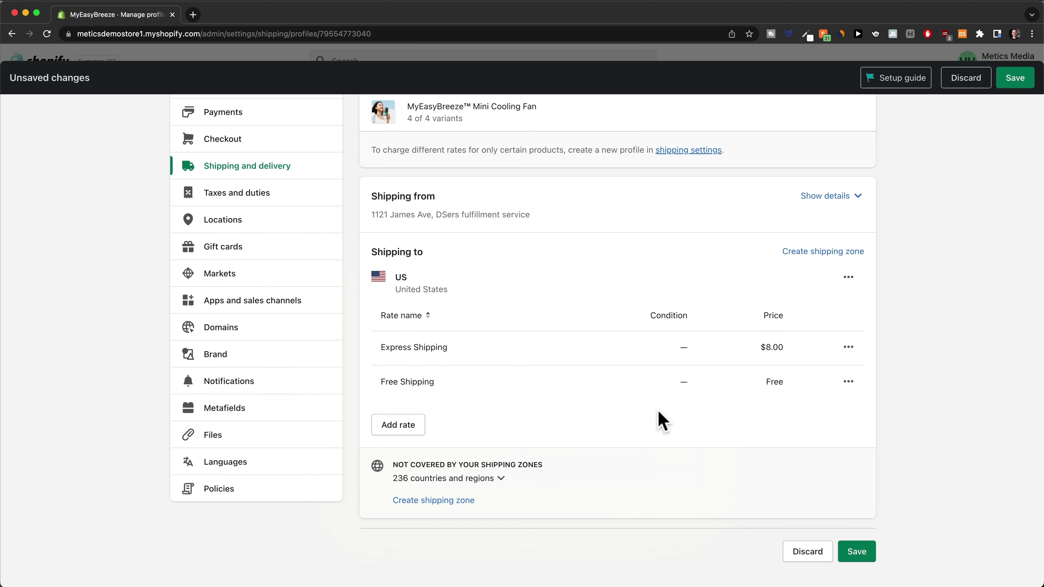